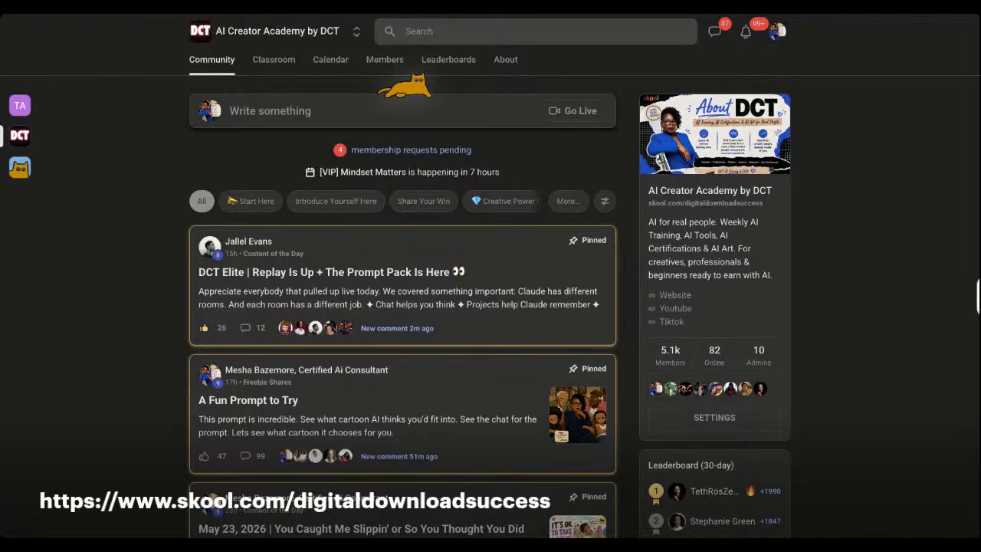
Open the community discovery page and limit the listing to public communities in the Tech category
left_click(356, 30)
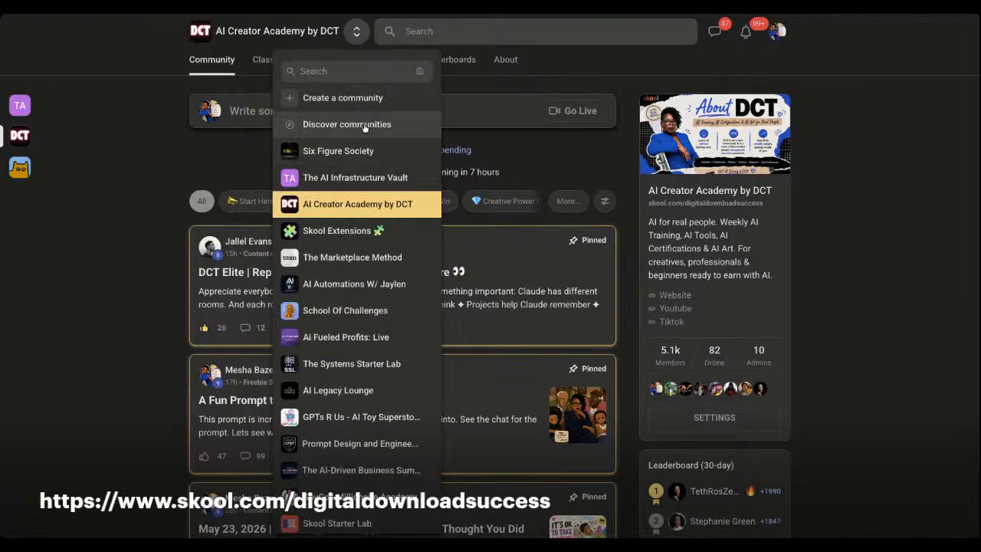
left_click(362, 123)
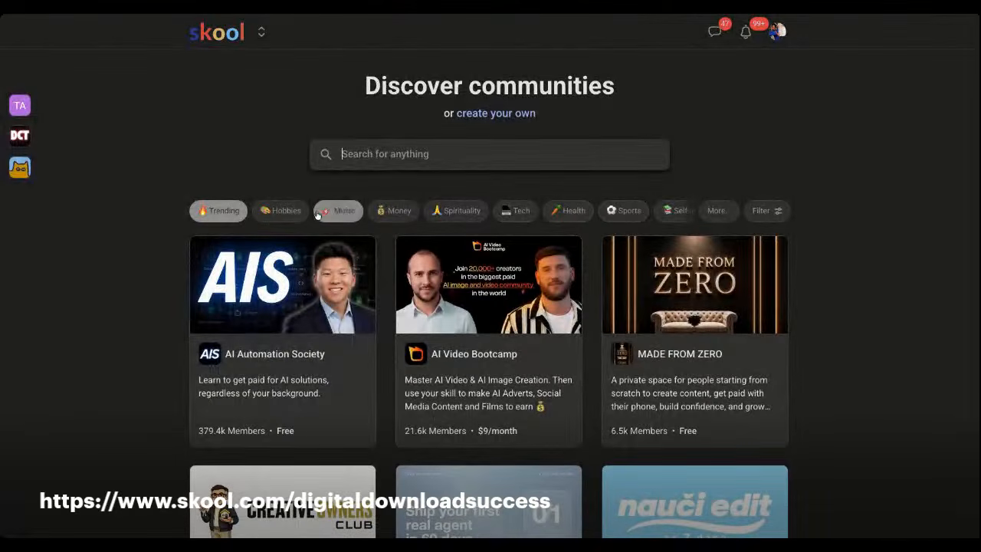
left_click(504, 213)
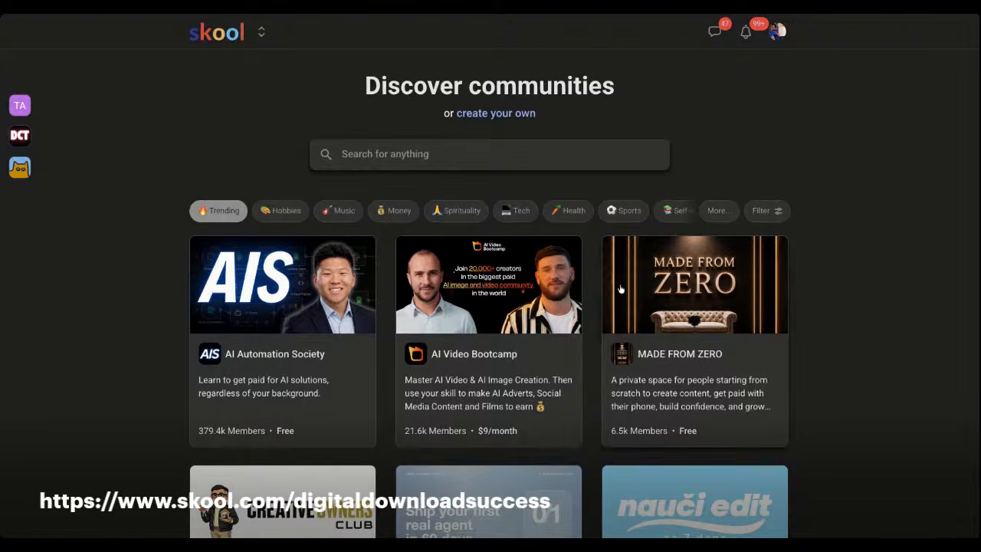
left_click(781, 212)
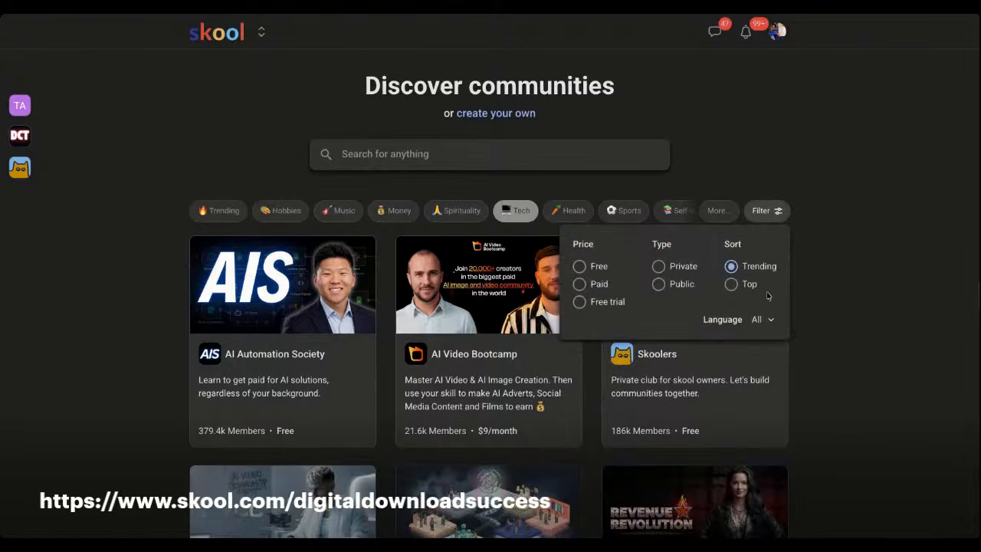
left_click(671, 285)
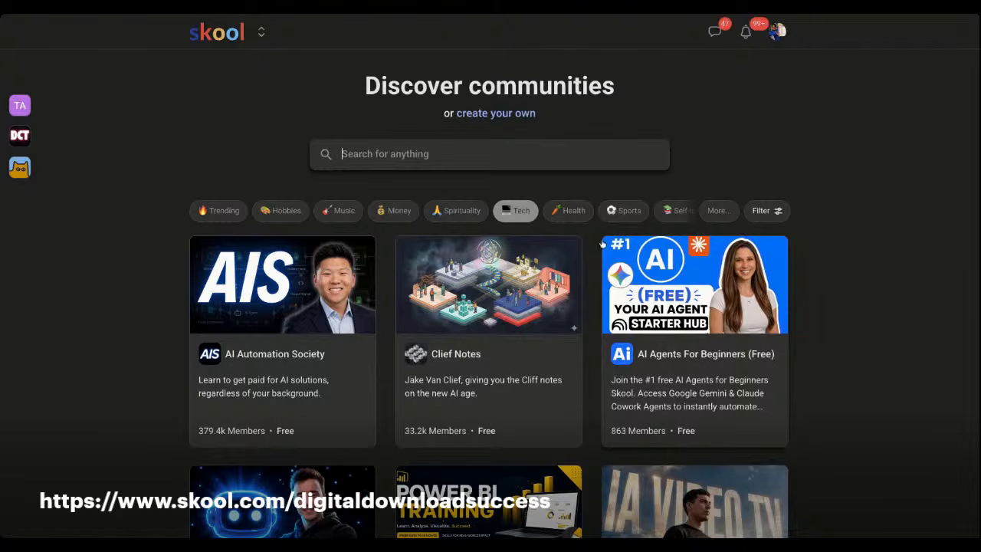
Sort the listed Tech communities by Top instead of Trending
scroll(582, 261, "down", 1)
scroll(582, 260, "down", 3)
left_click(759, 57)
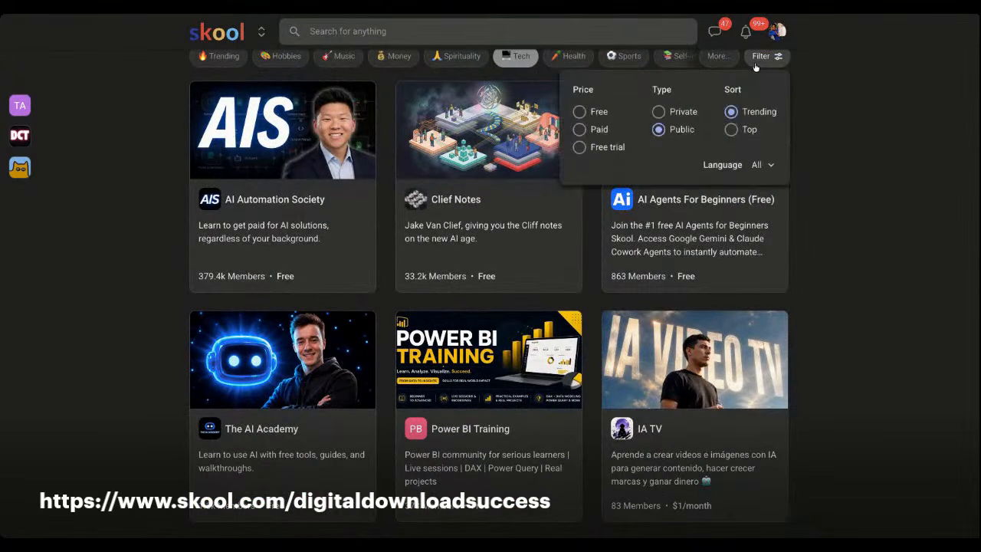
left_click(732, 131)
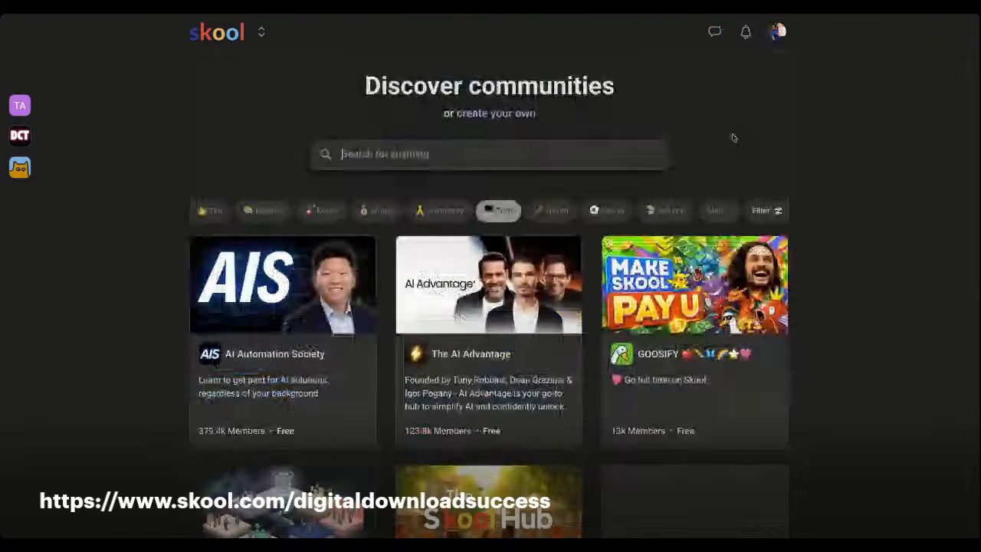
Look through successive pages of the top public Tech communities, checking their rankings, member numbers and prices
scroll(715, 168, "down", 20)
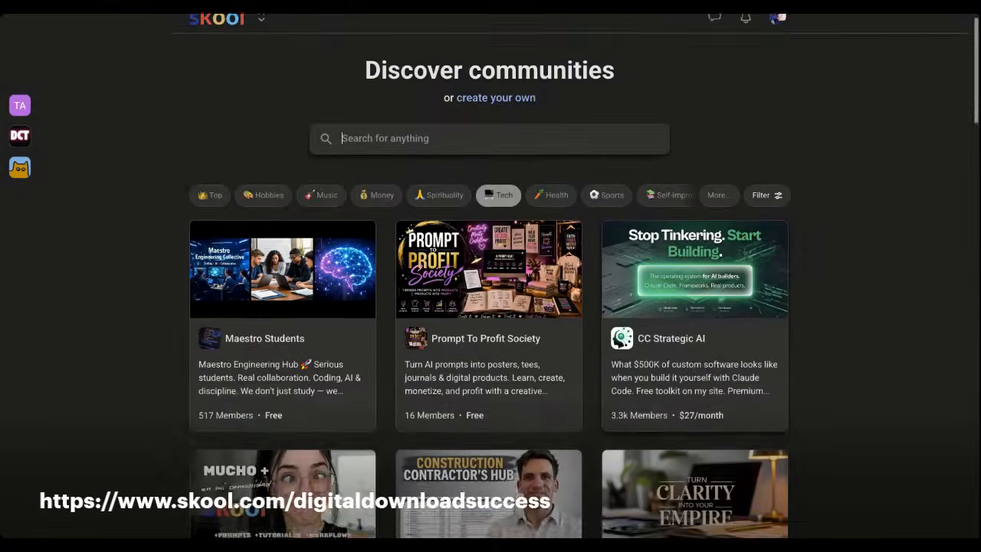
scroll(614, 367, "down", 15)
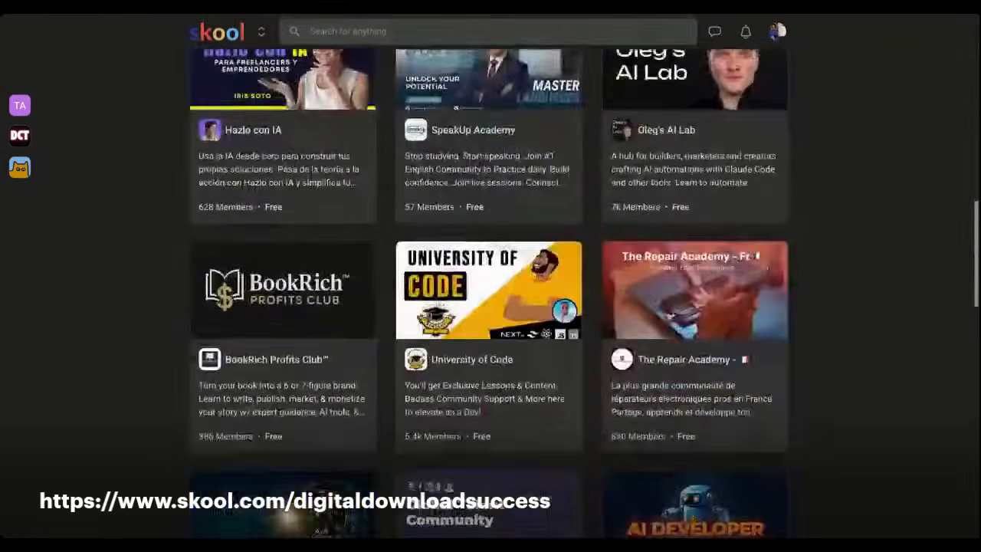
scroll(614, 366, "down", 6)
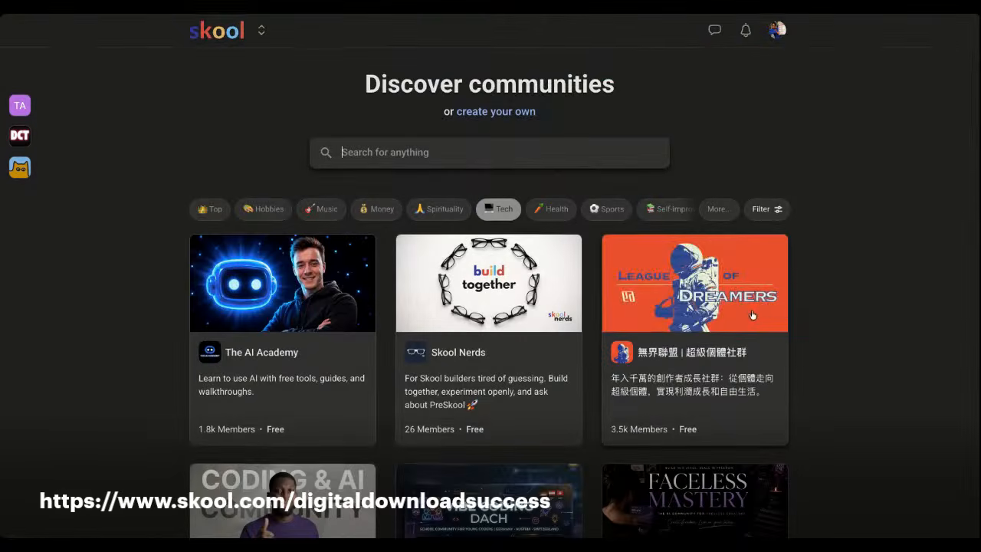
scroll(755, 314, "down", 10)
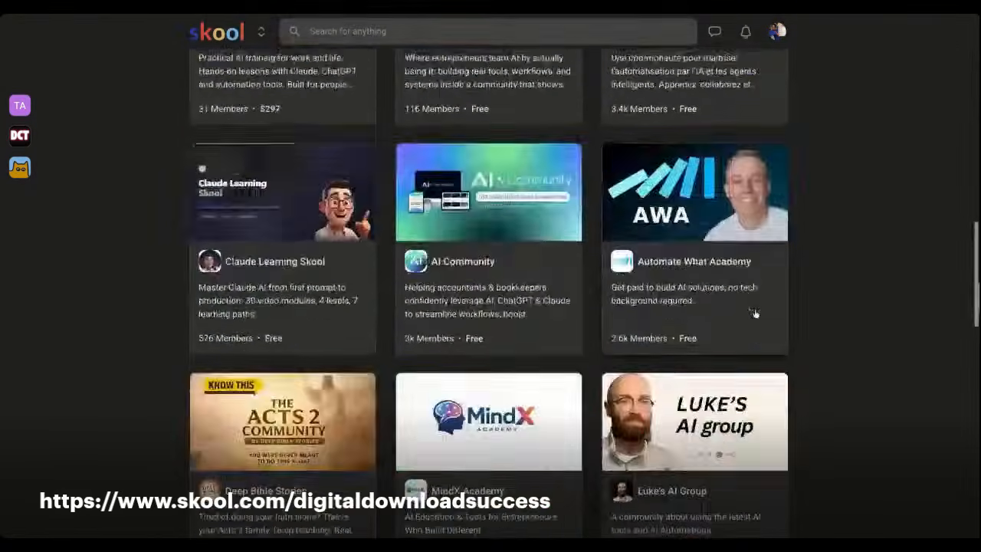
scroll(755, 315, "down", 4)
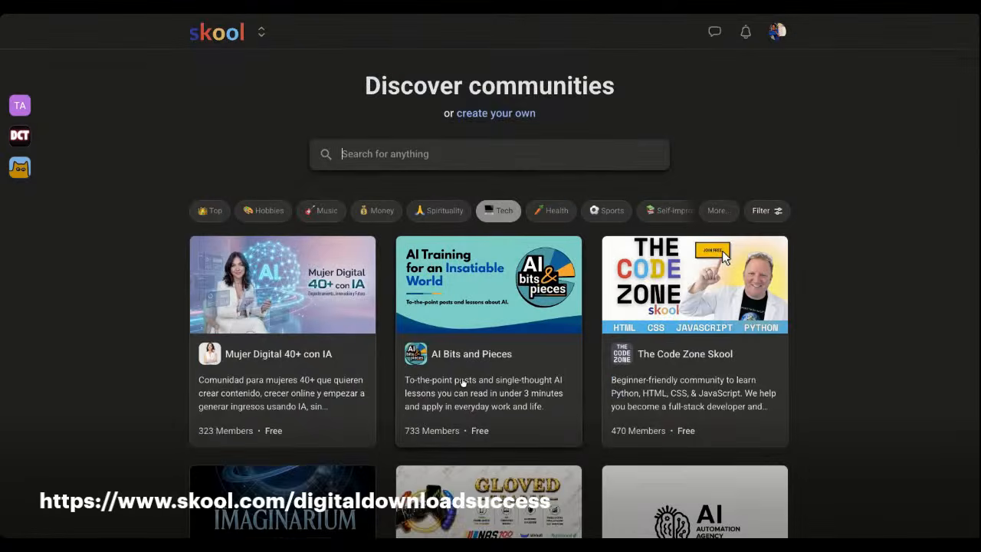
scroll(532, 391, "down", 12)
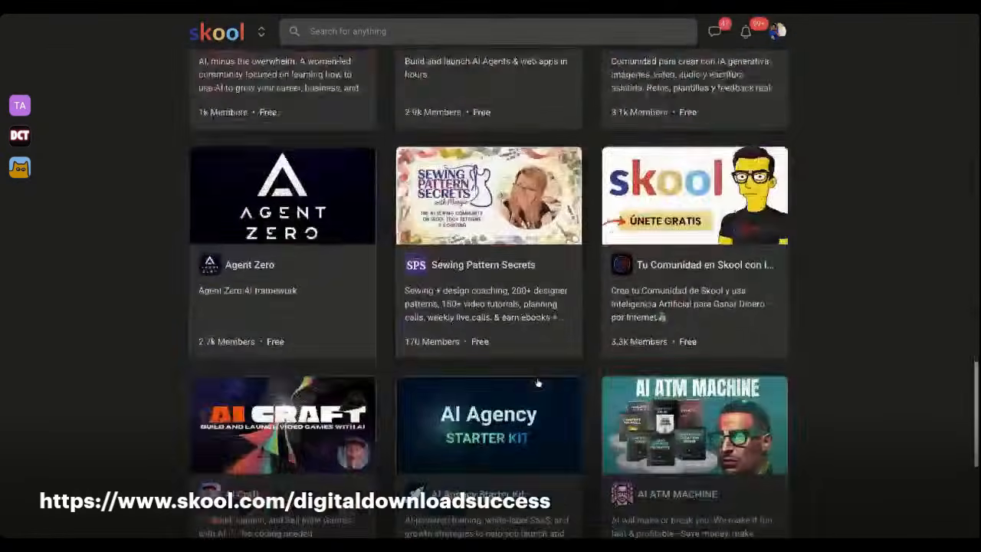
scroll(538, 382, "down", 5)
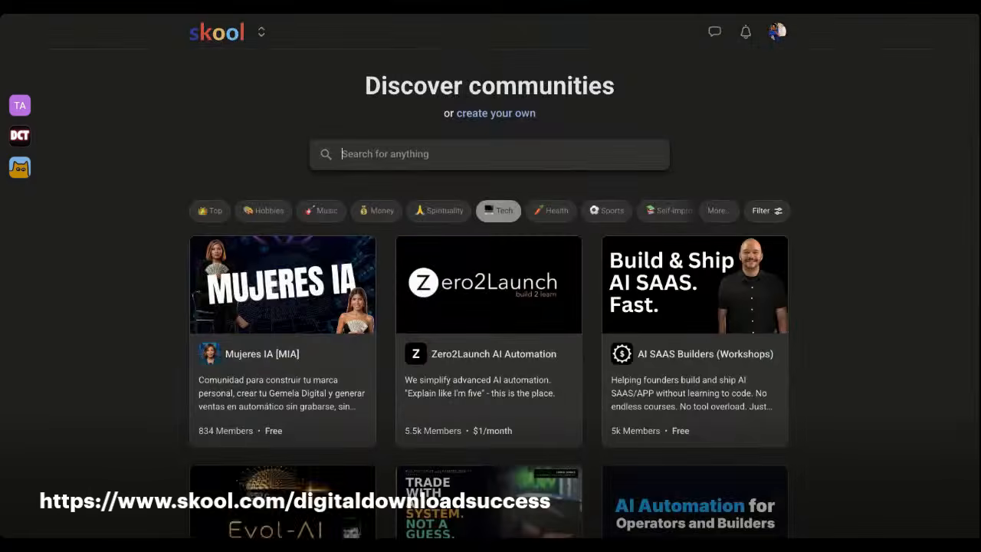
scroll(625, 350, "down", 10)
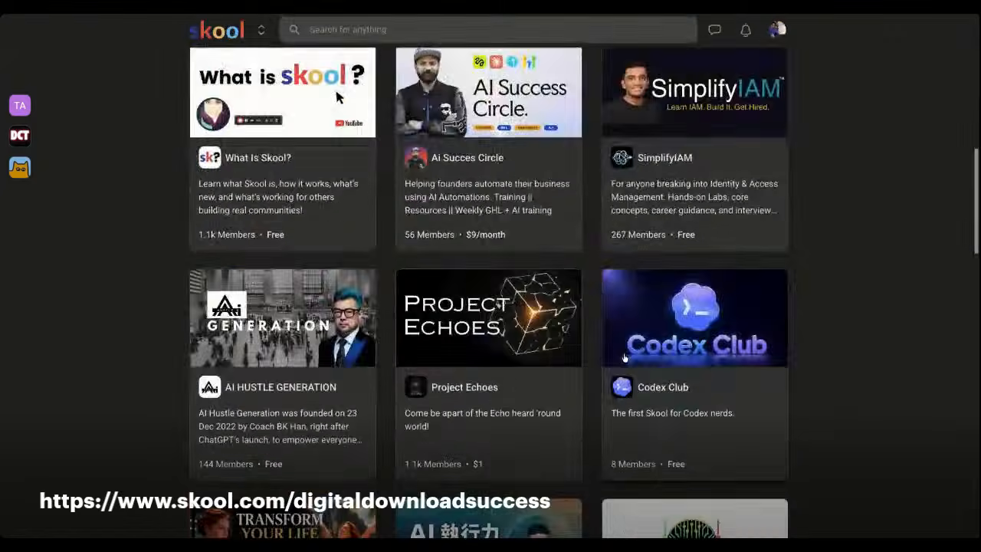
scroll(624, 351, "down", 5)
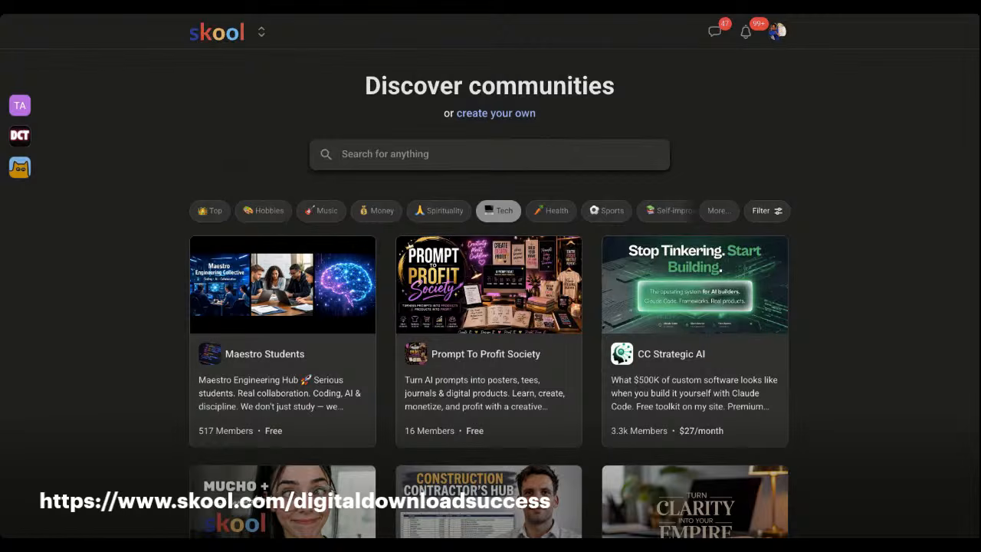
Search the community directory for DCT
type("DCT")
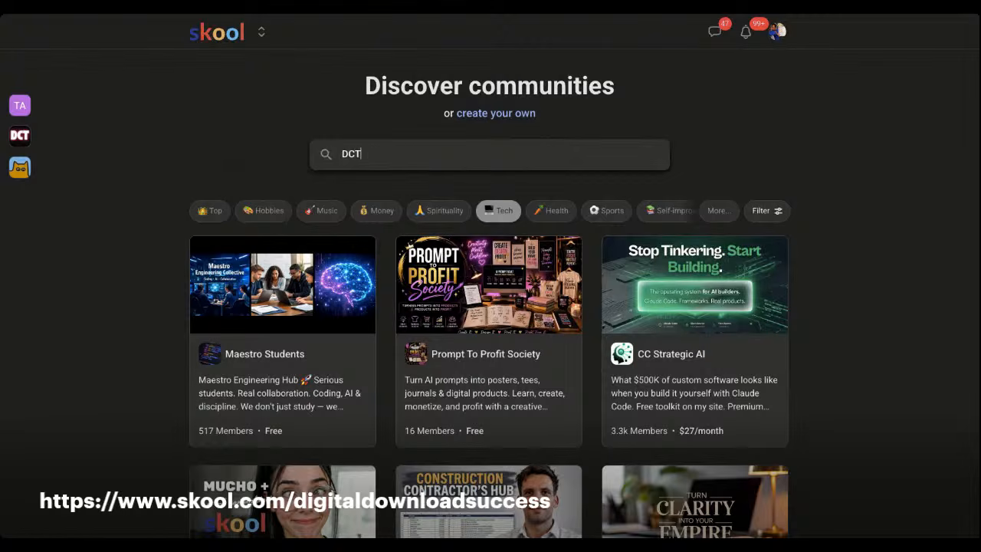
key("Return")
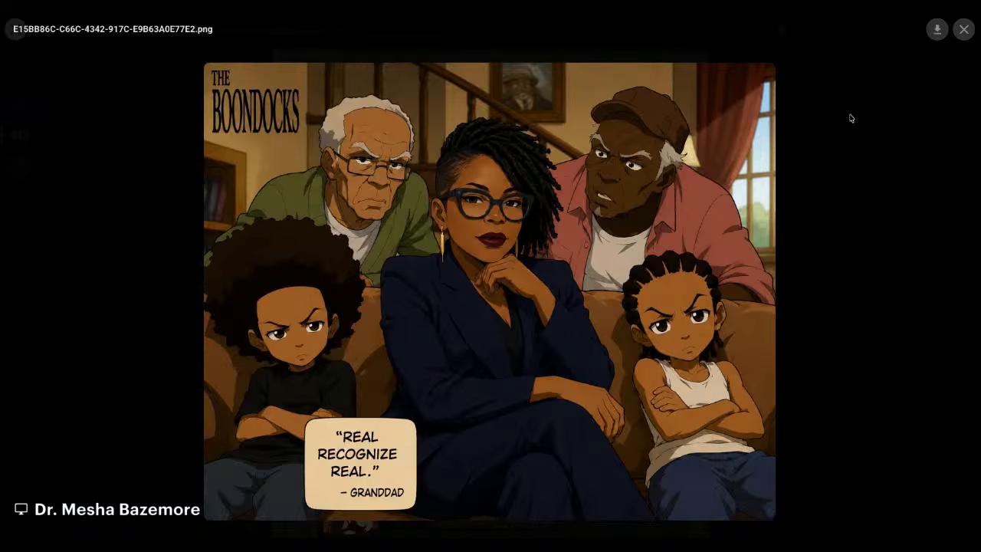
Close the enlarged cartoon picture and its post "A Fun Prompt to Try", and look through the community feed
left_click(959, 29)
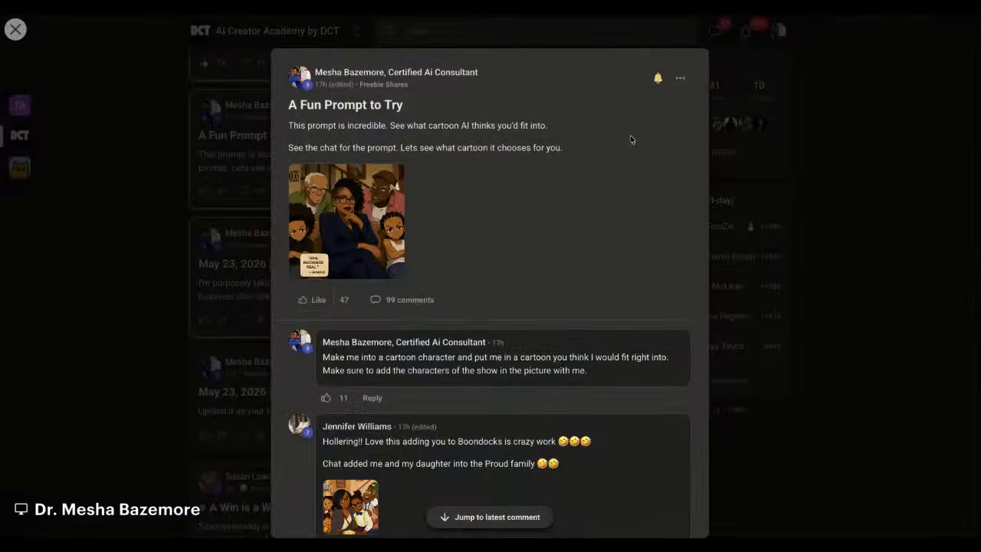
scroll(613, 126, "down", 10)
left_click(864, 172)
scroll(639, 153, "down", 6)
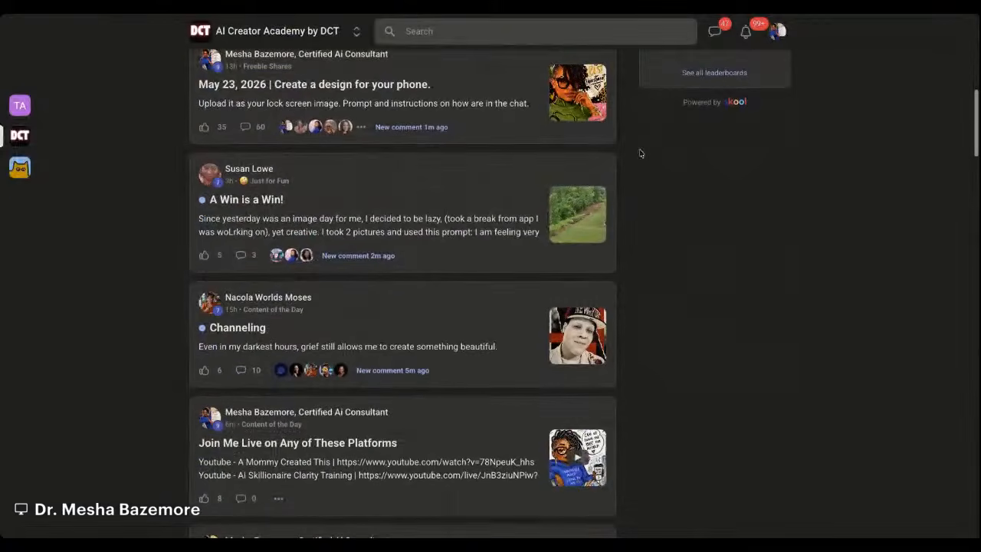
scroll(580, 151, "down", 2)
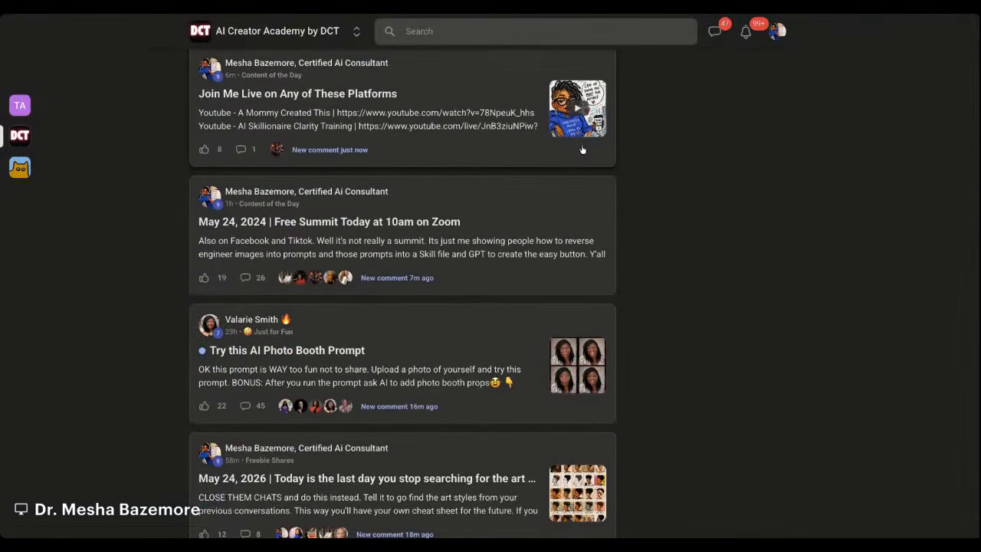
scroll(580, 150, "down", 2)
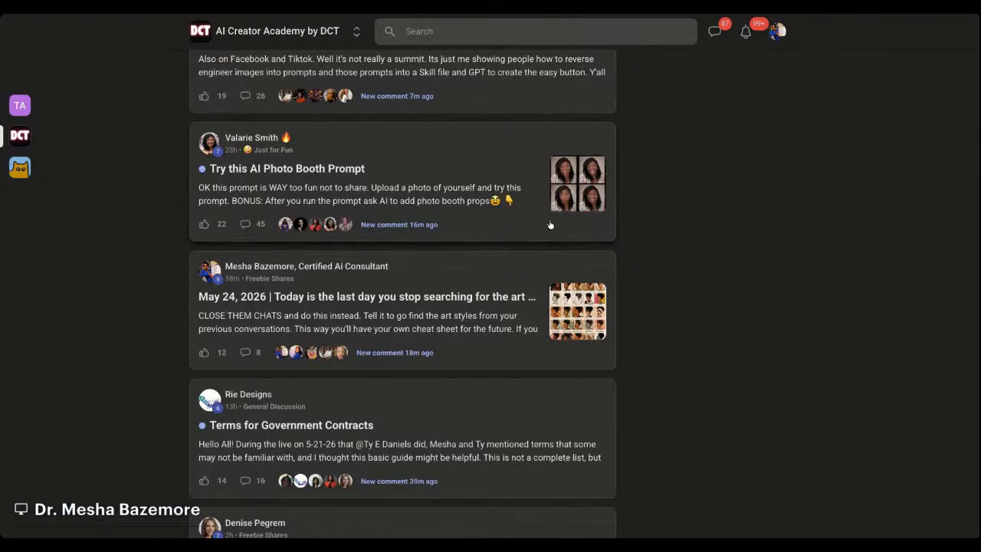
Unpin the post "A Fun Prompt to Try" from the community feed and close the post
scroll(546, 218, "up", 5)
scroll(540, 203, "up", 10)
scroll(460, 215, "down", 3)
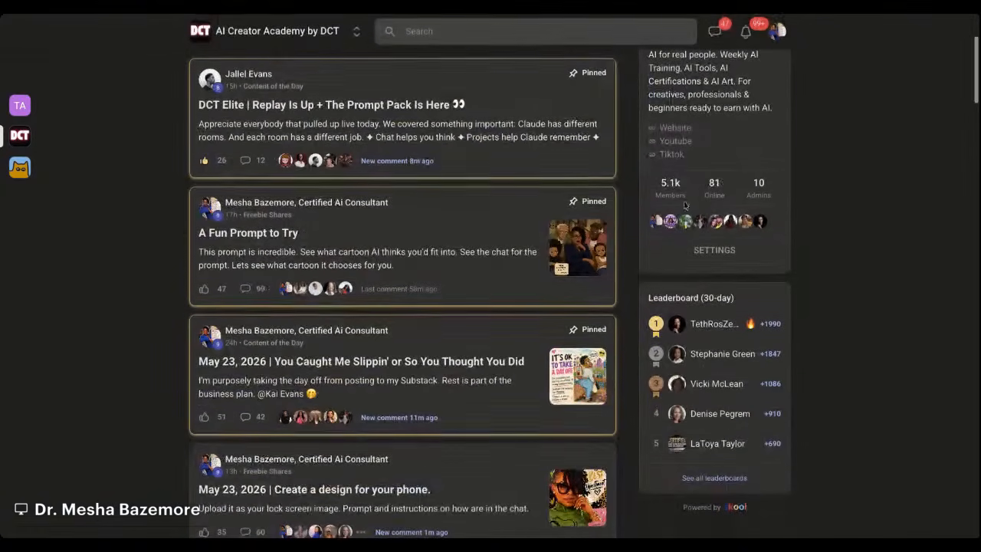
left_click(461, 215)
left_click(680, 78)
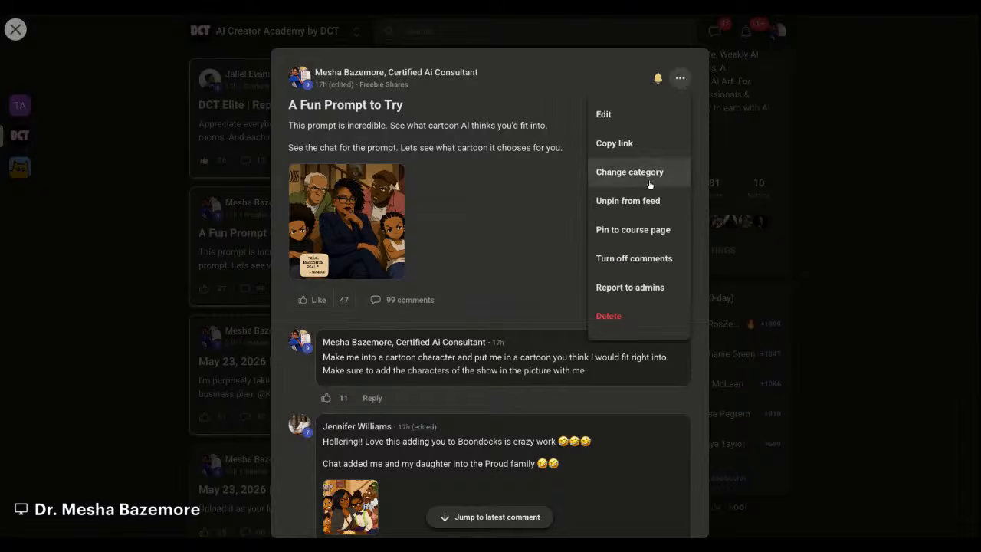
left_click(653, 201)
left_click(838, 230)
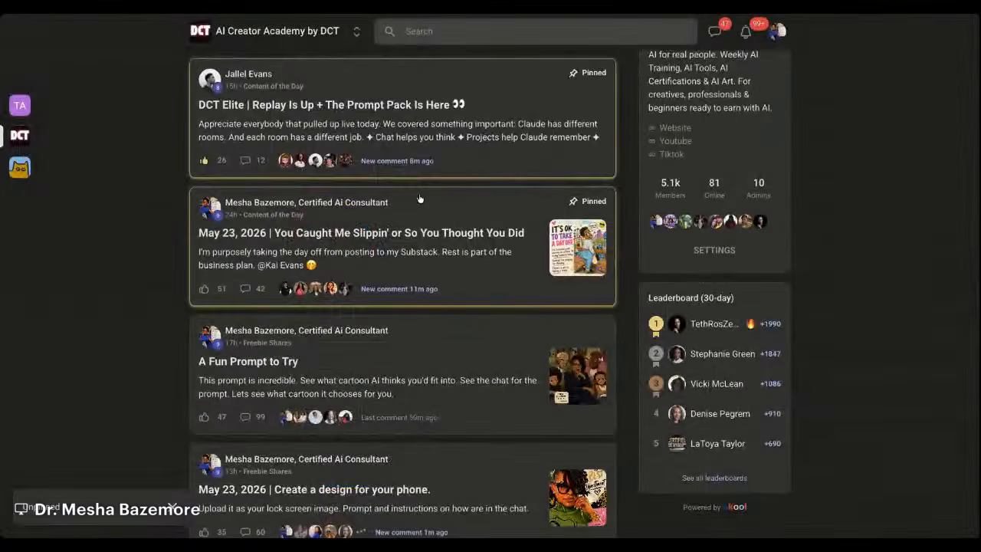
Pin the May 24, 2026 post about no longer searching for past art styles to the community feed and close it
scroll(604, 208, "down", 15)
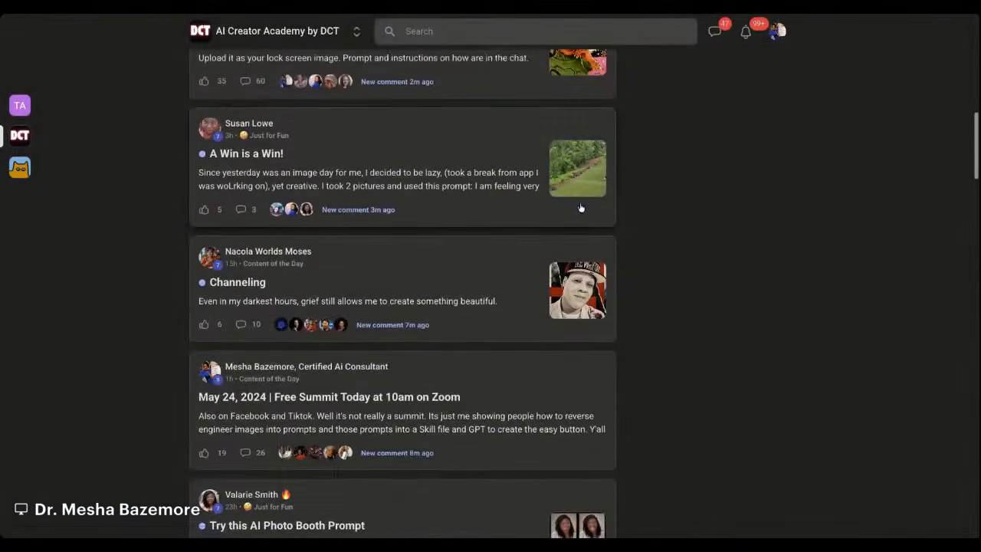
scroll(599, 213, "down", 3)
left_click(510, 233)
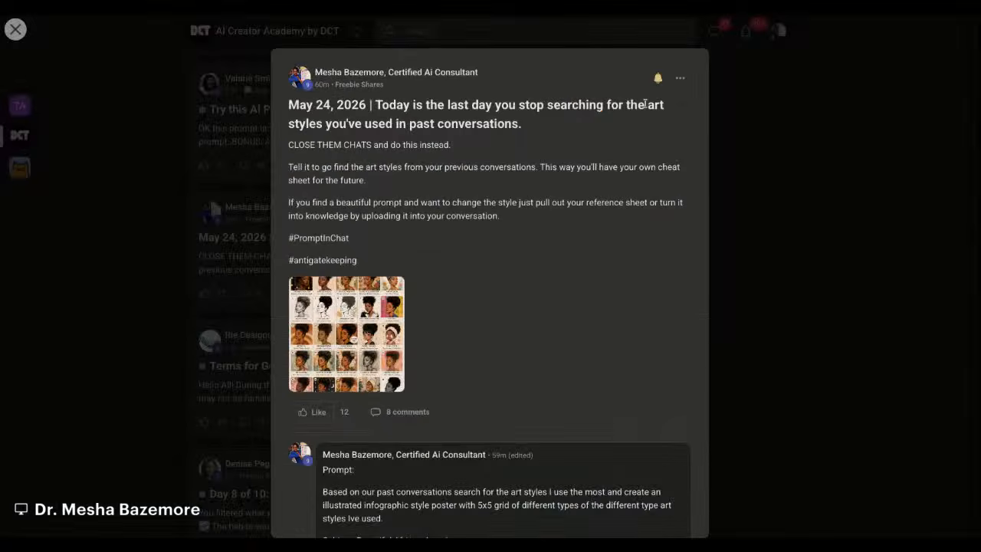
left_click(680, 80)
left_click(657, 199)
left_click(871, 204)
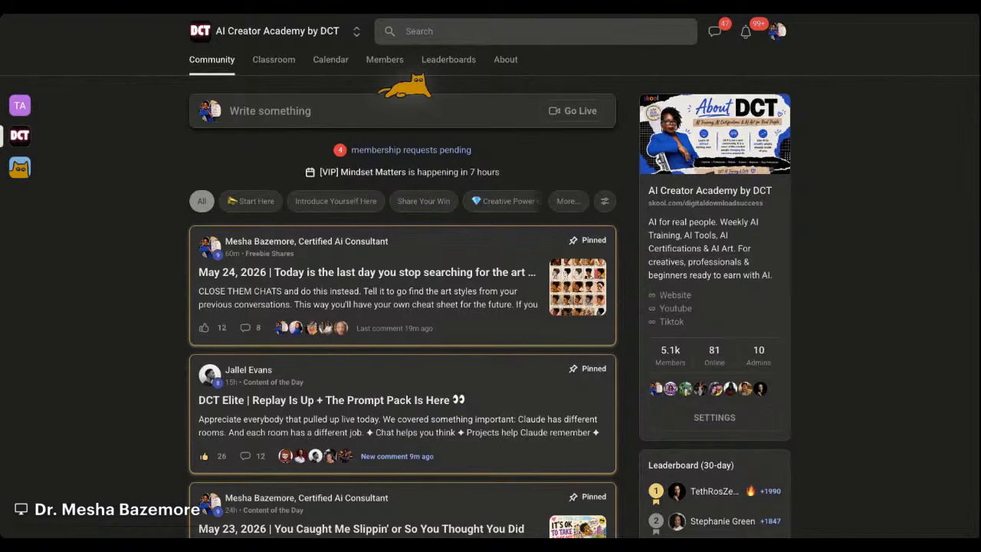
Switch to the Facebook profile and find the video post about reverse engineering an image into a prompt
key("ctrl+Tab")
scroll(529, 192, "down", 8)
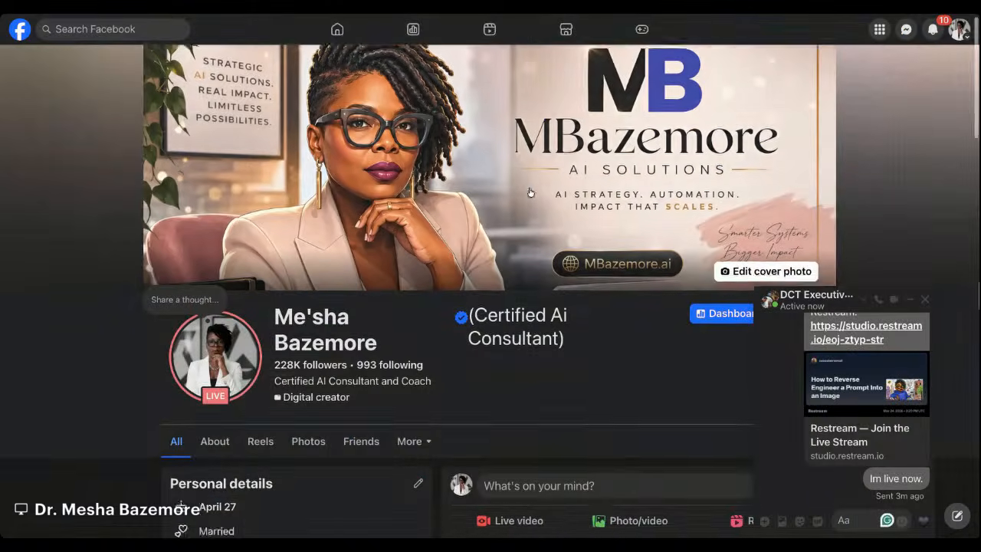
scroll(560, 197, "down", 15)
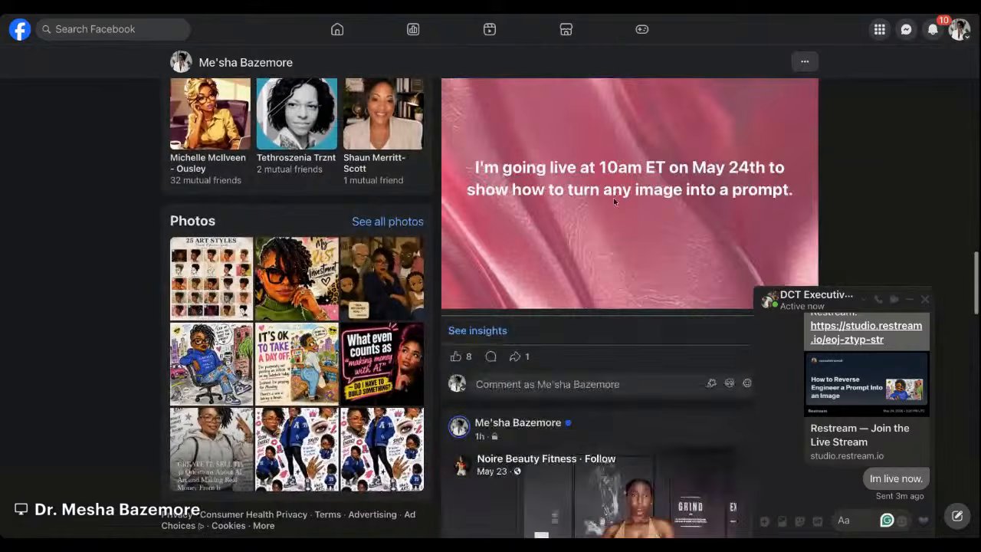
scroll(614, 203, "down", 12)
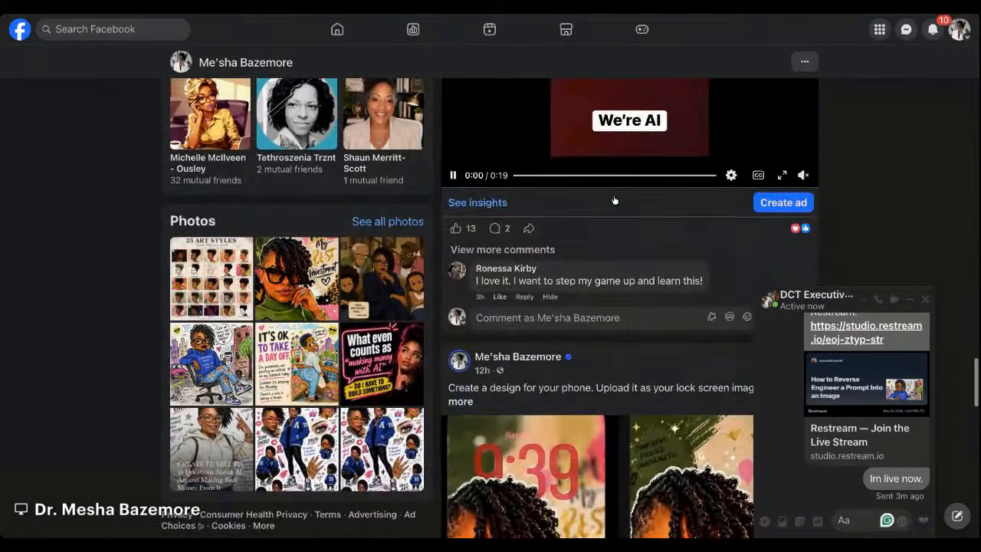
scroll(614, 199, "down", 15)
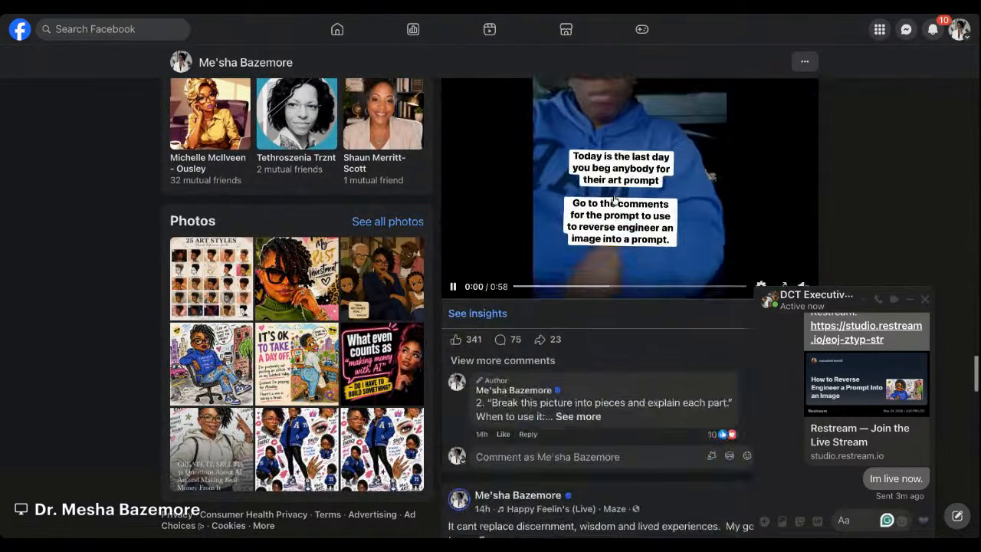
scroll(613, 199, "up", 5)
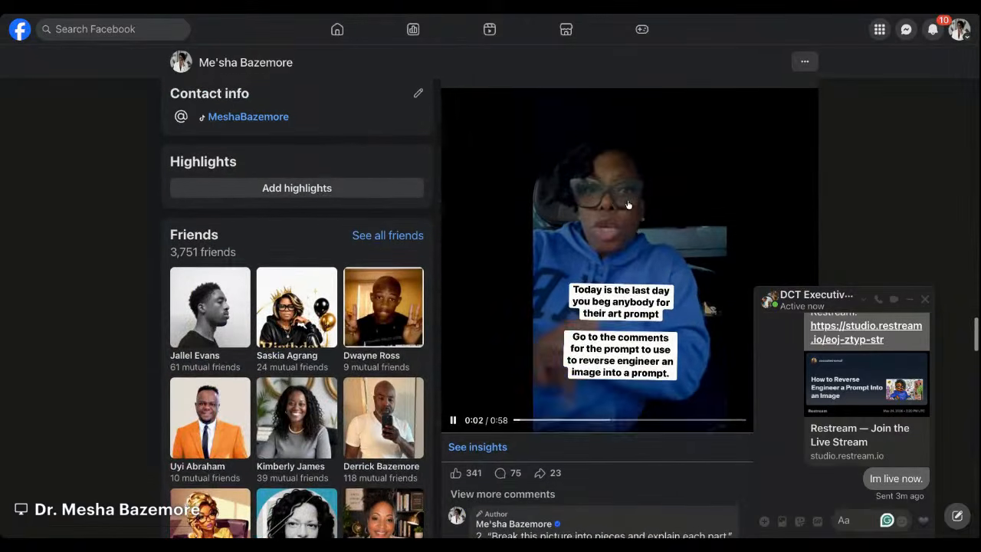
left_click(837, 298)
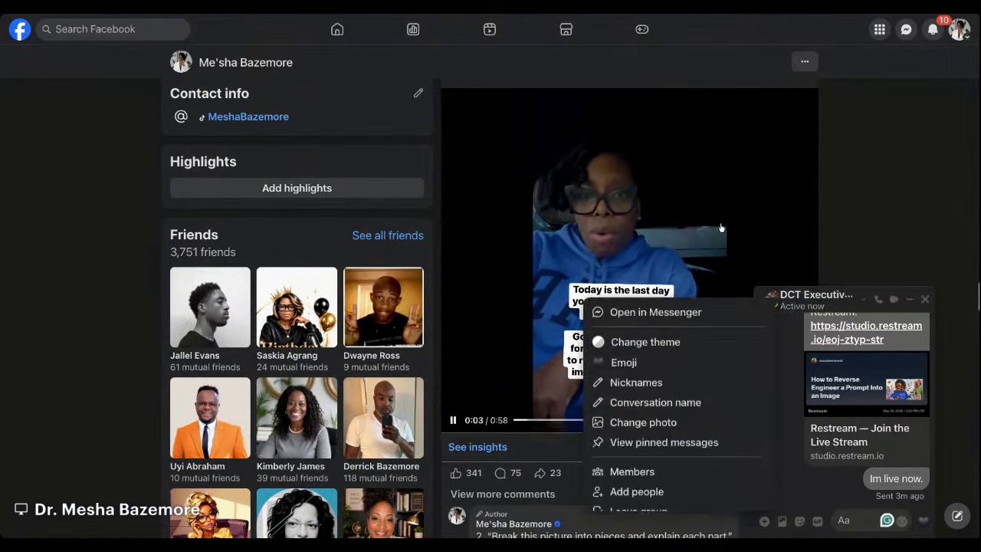
left_click(804, 197)
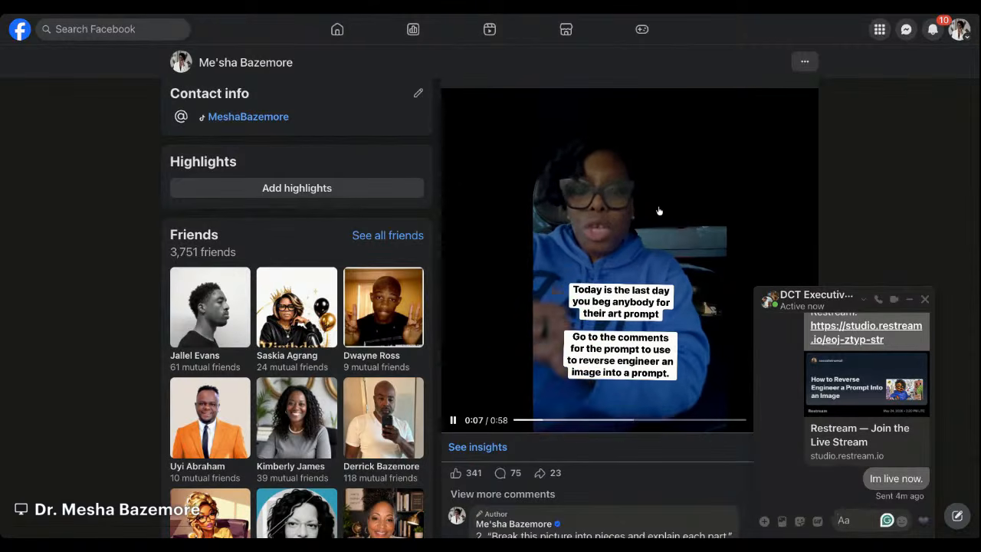
Close the chat window, play the video about reverse engineering an image into a prompt in the full viewer, and close the viewer
left_click(925, 300)
left_click(800, 405)
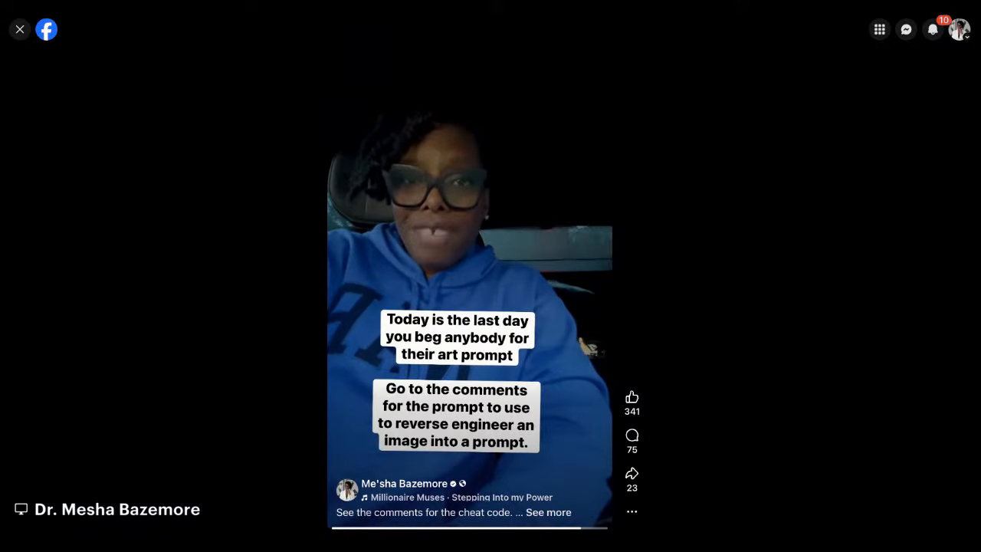
mouse_move(525, 396)
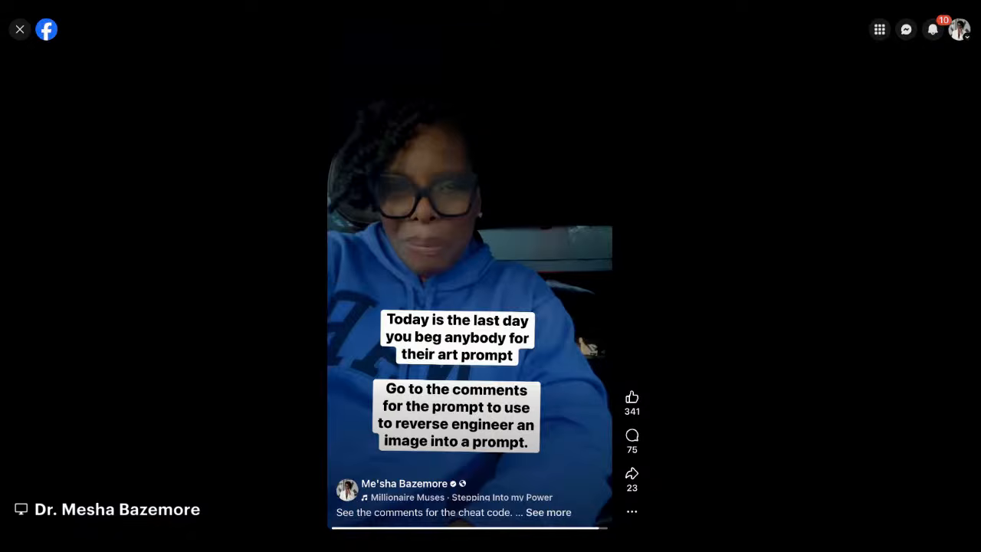
left_click(20, 29)
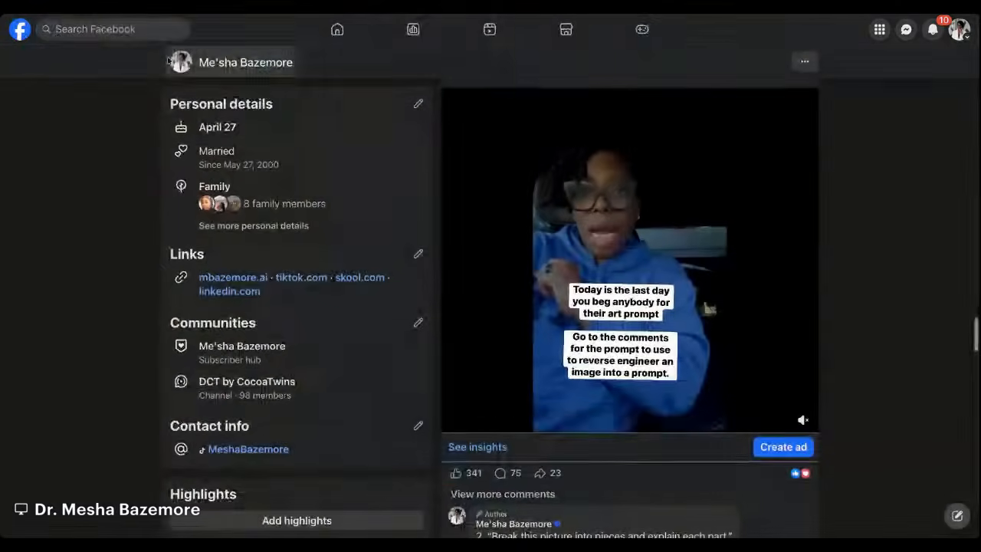
Find the May 19 profile post beginning "You don't need my prompt" and expand its full text
scroll(771, 114, "up", 5)
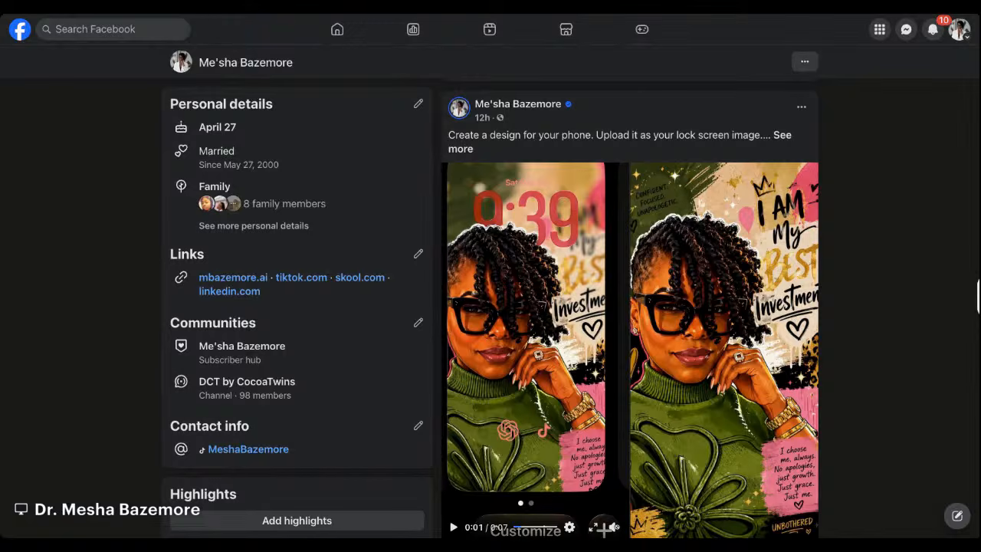
scroll(571, 307, "down", 9)
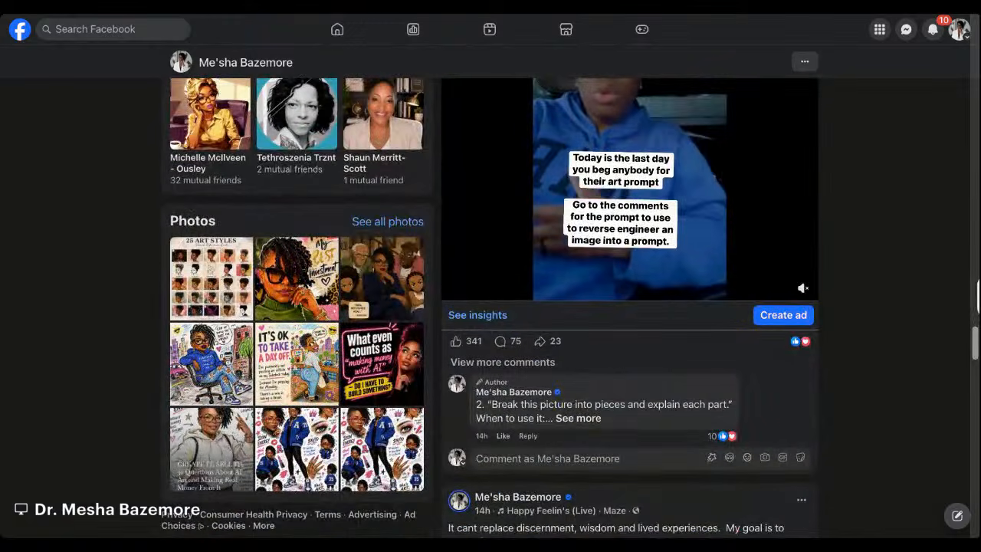
scroll(630, 306, "down", 20)
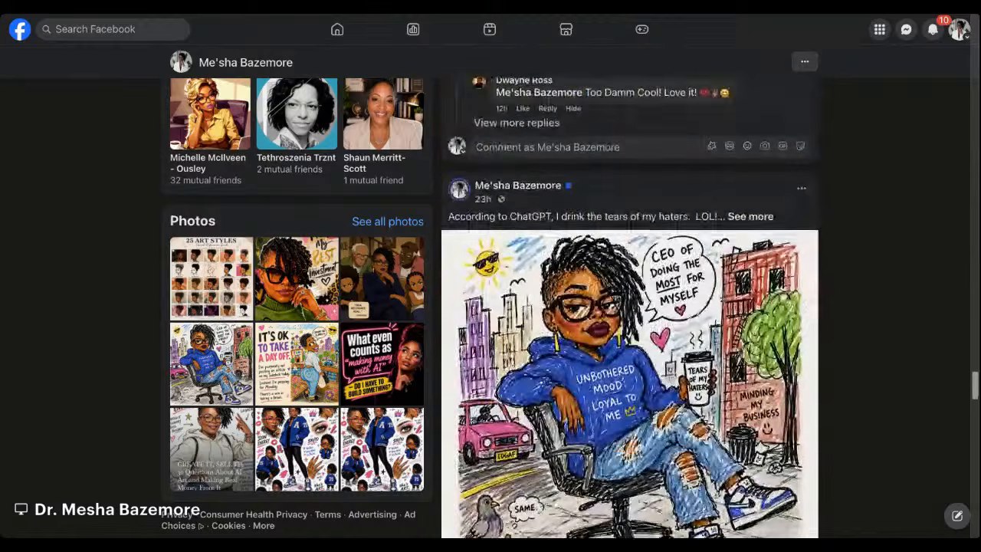
scroll(630, 307, "down", 7)
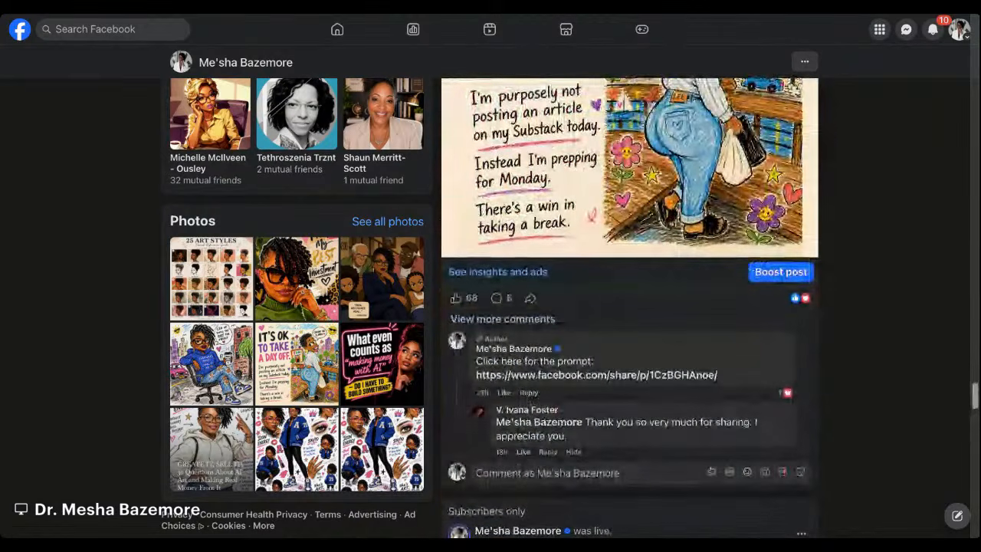
scroll(630, 306, "up", 3)
scroll(801, 255, "down", 10)
scroll(800, 255, "down", 15)
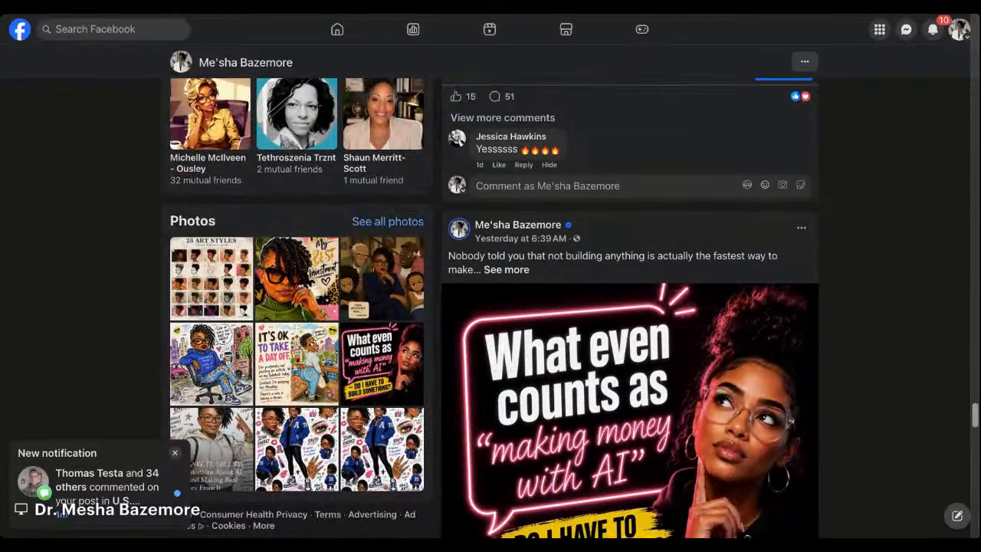
scroll(630, 306, "down", 15)
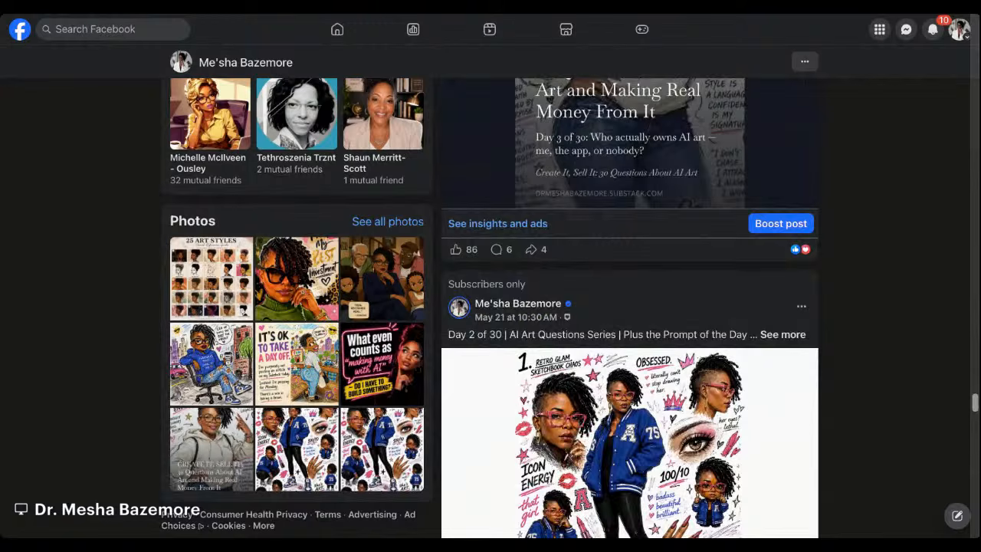
scroll(630, 307, "down", 1)
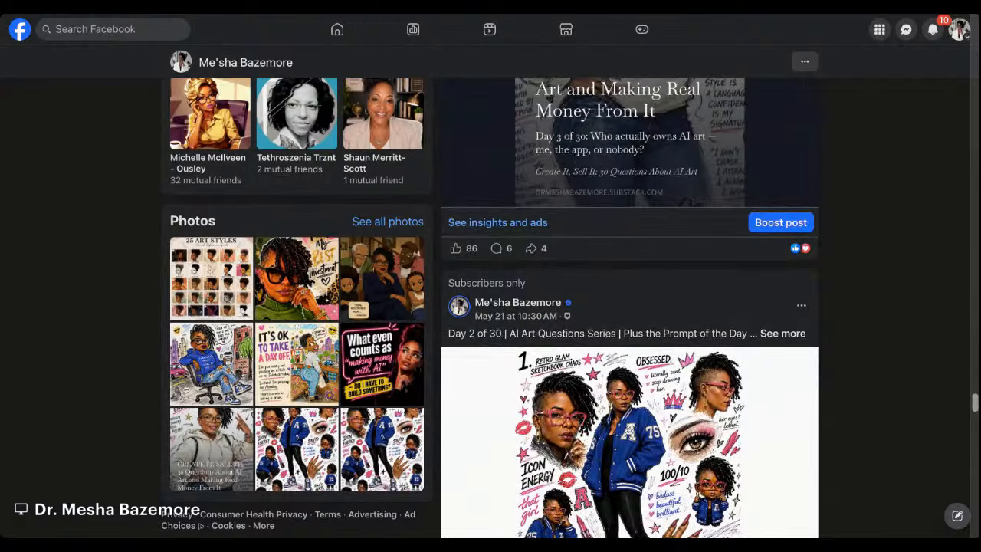
scroll(629, 307, "down", 20)
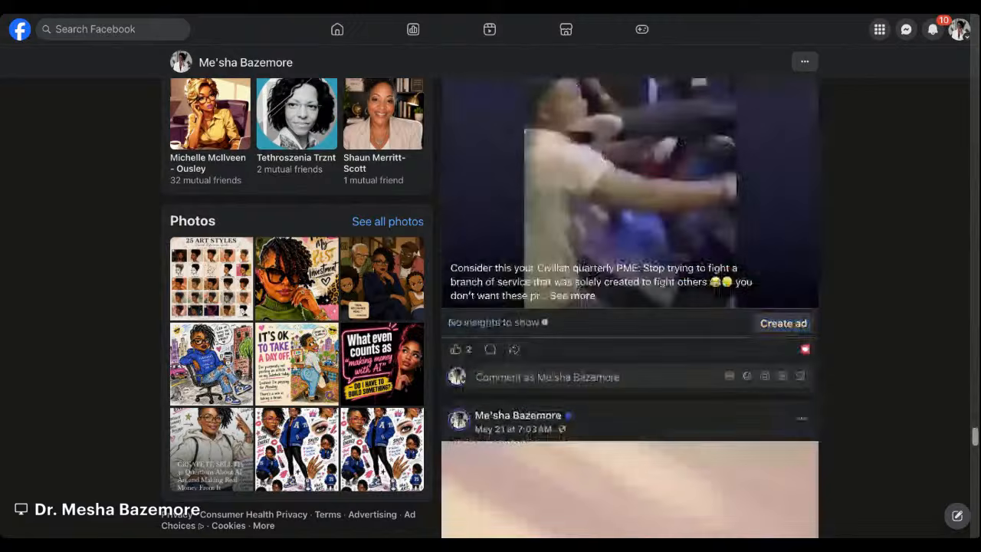
scroll(630, 307, "down", 20)
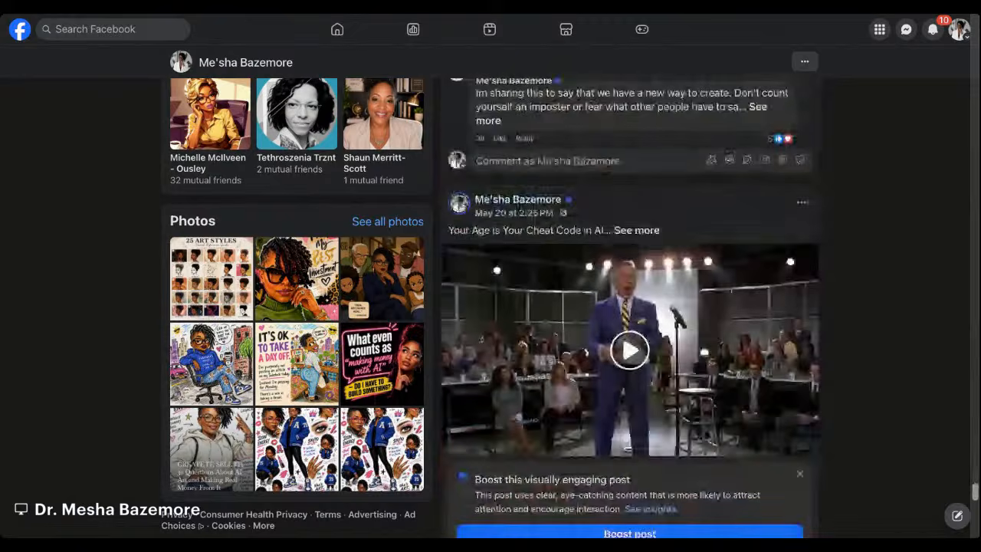
scroll(630, 306, "down", 12)
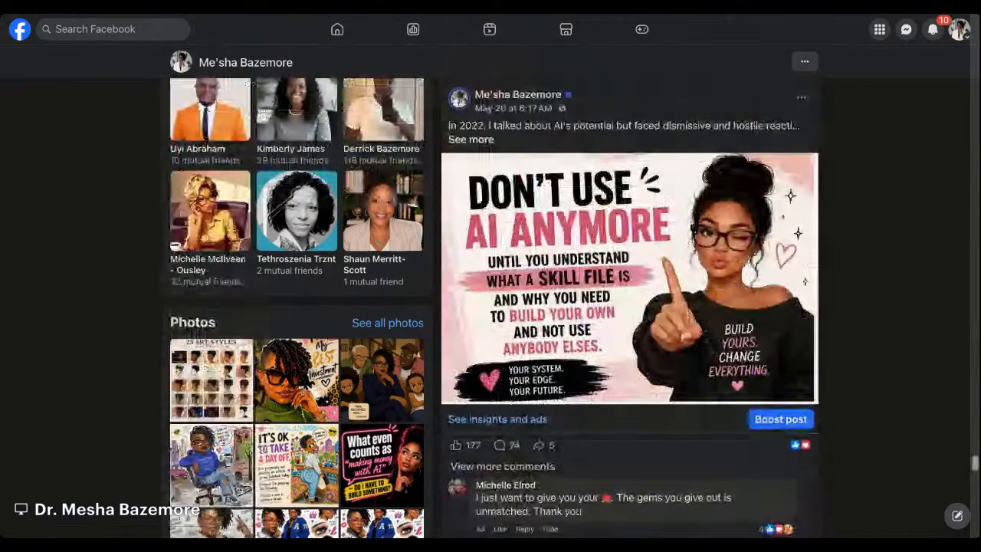
scroll(629, 307, "down", 15)
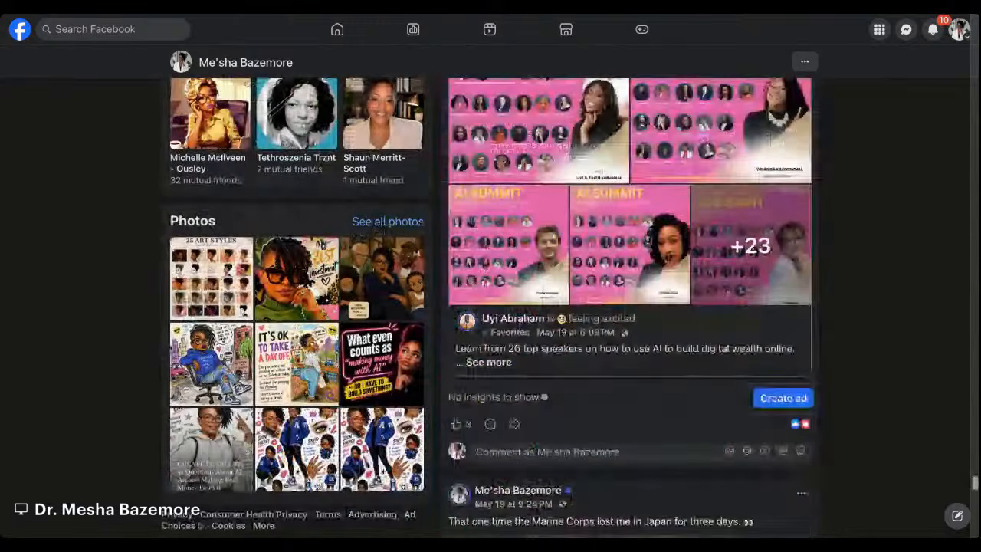
scroll(491, 306, "up", 3)
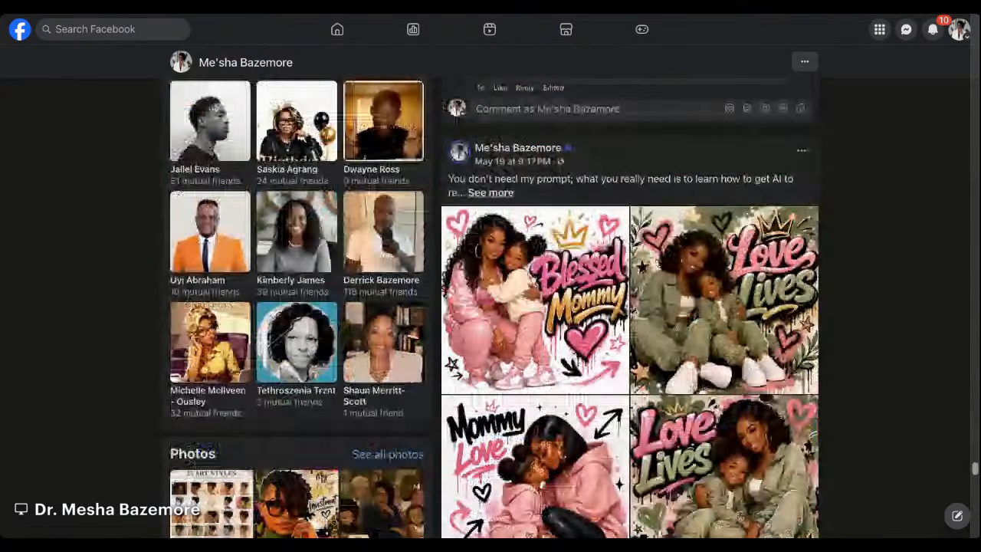
left_click(491, 193)
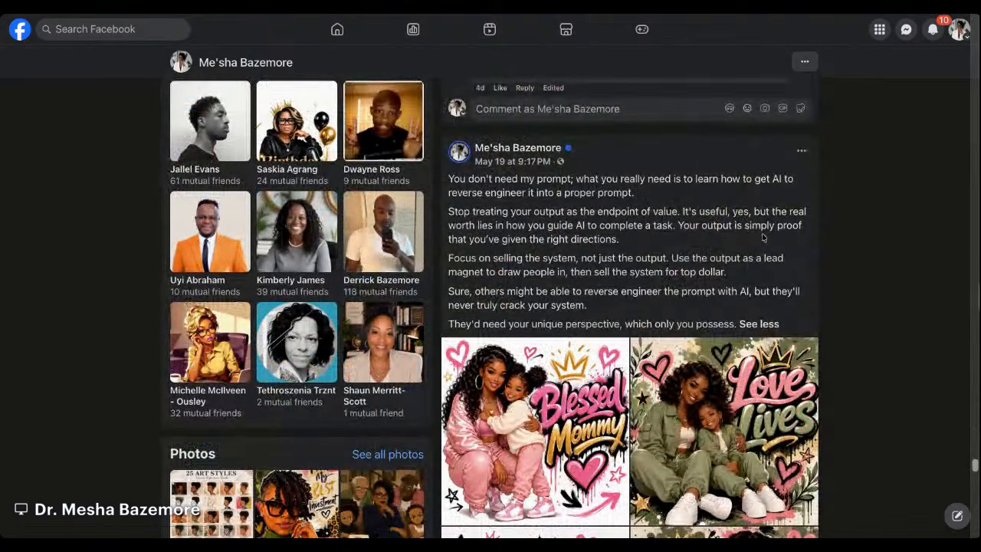
Enlarge the "Blessed Mommy" picture of the May 19 post, look through the post's other pictures, and close the viewer
scroll(582, 360, "down", 1)
left_click(575, 352)
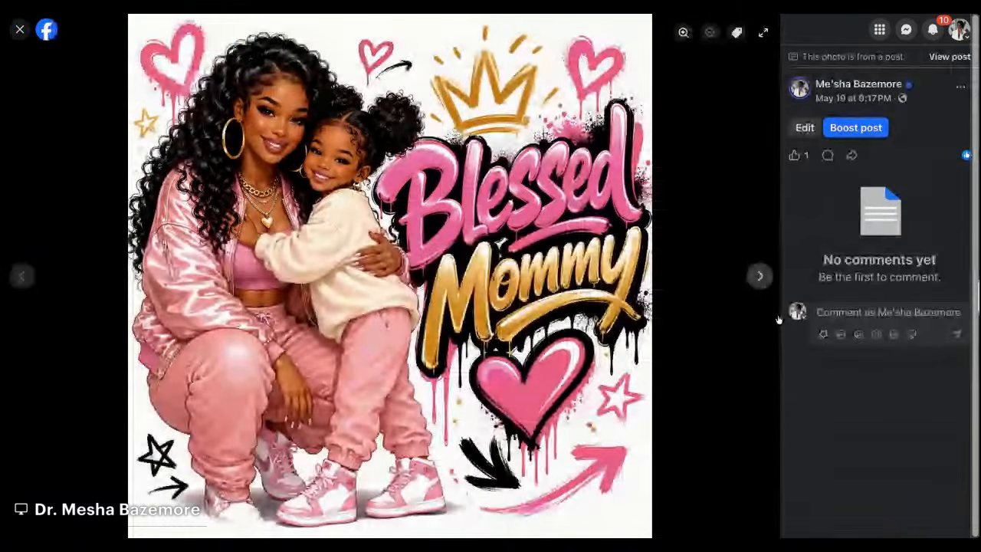
left_click(757, 274)
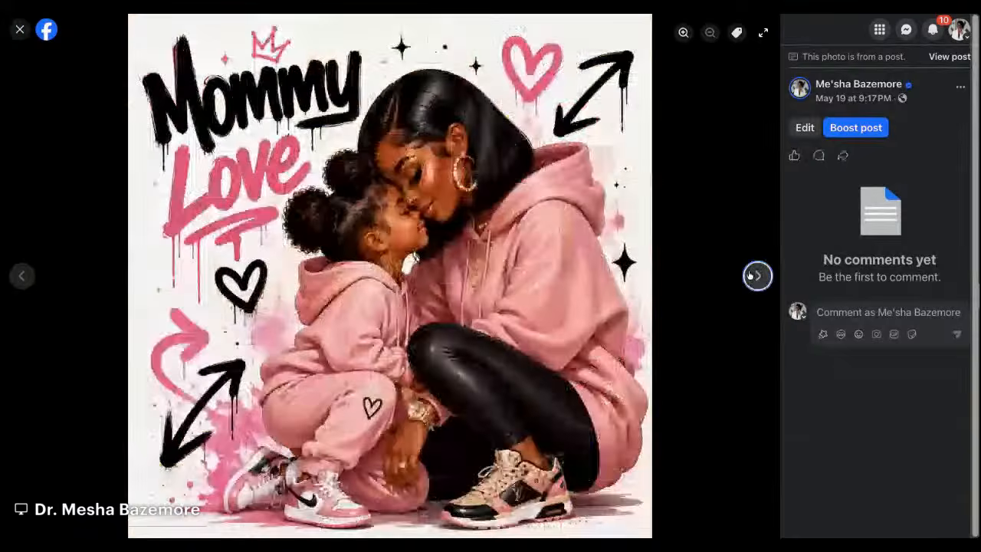
left_click(754, 276)
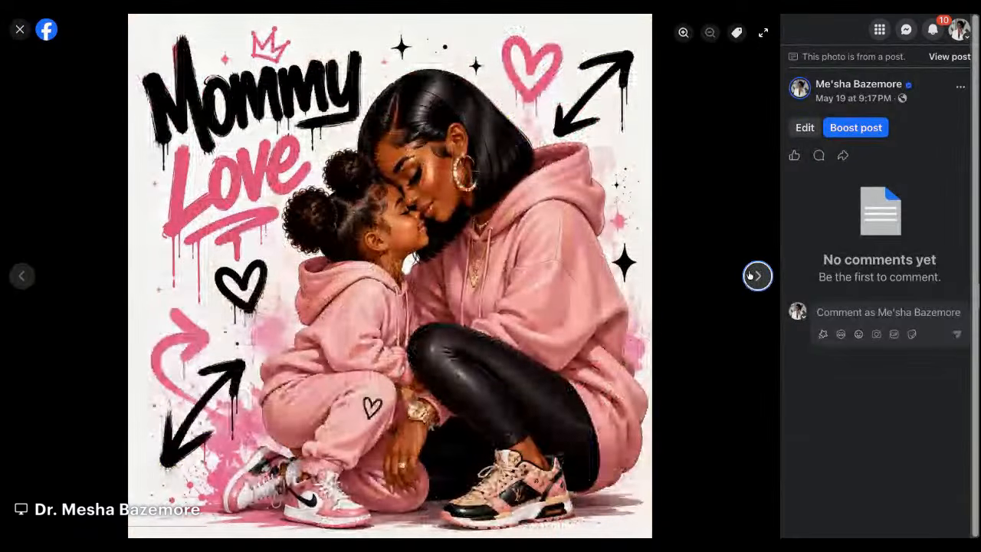
left_click(755, 276)
left_click(756, 276)
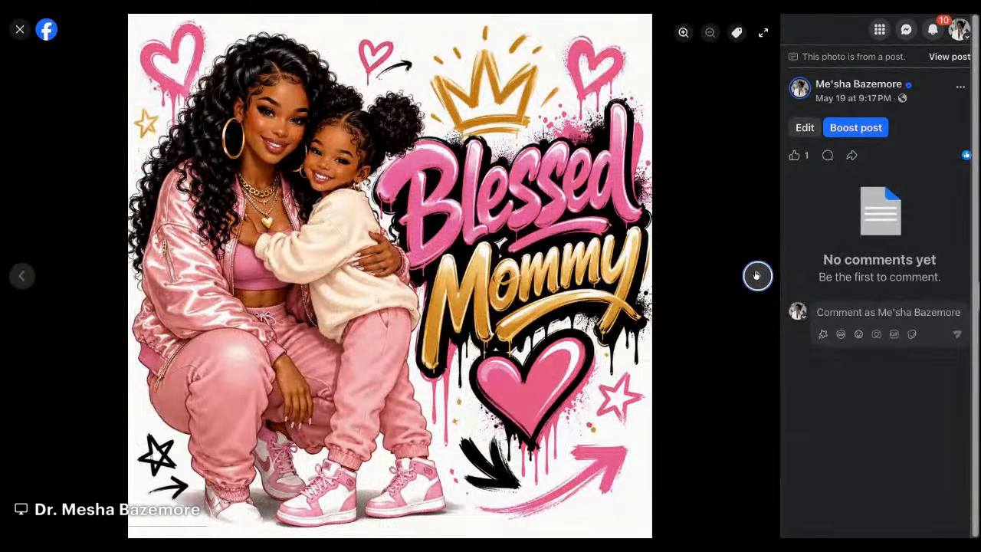
left_click(16, 29)
scroll(531, 209, "down", 2)
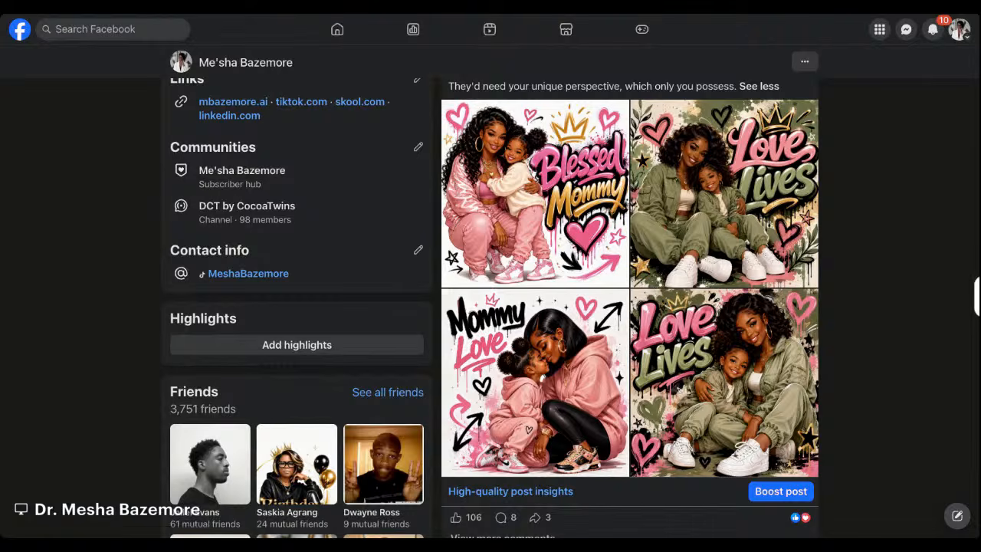
Enlarge the "Blessed Mommy" picture again, leave the full-screen view, and copy the image
left_click(535, 193)
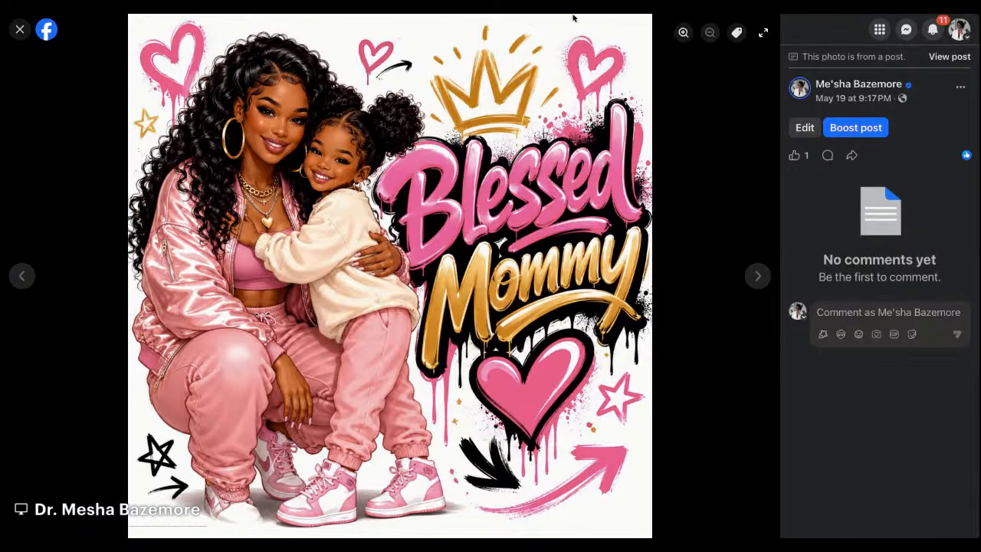
left_click_drag(0, 64, 0, 64)
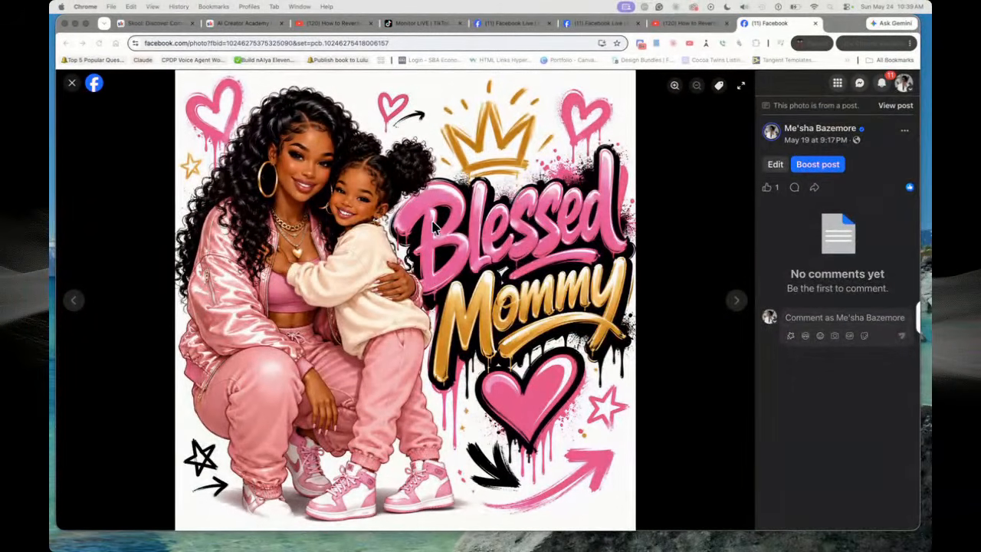
right_click(436, 221)
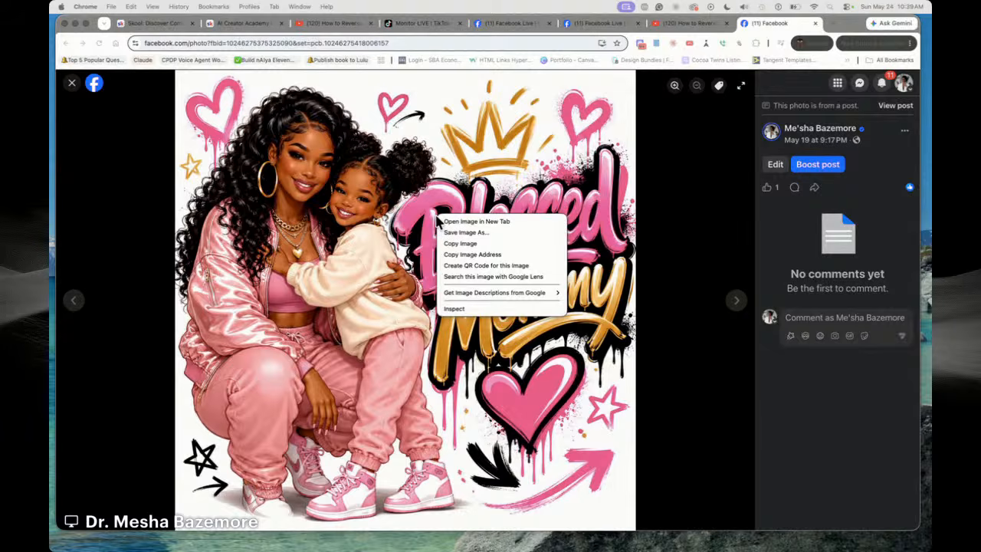
left_click(467, 244)
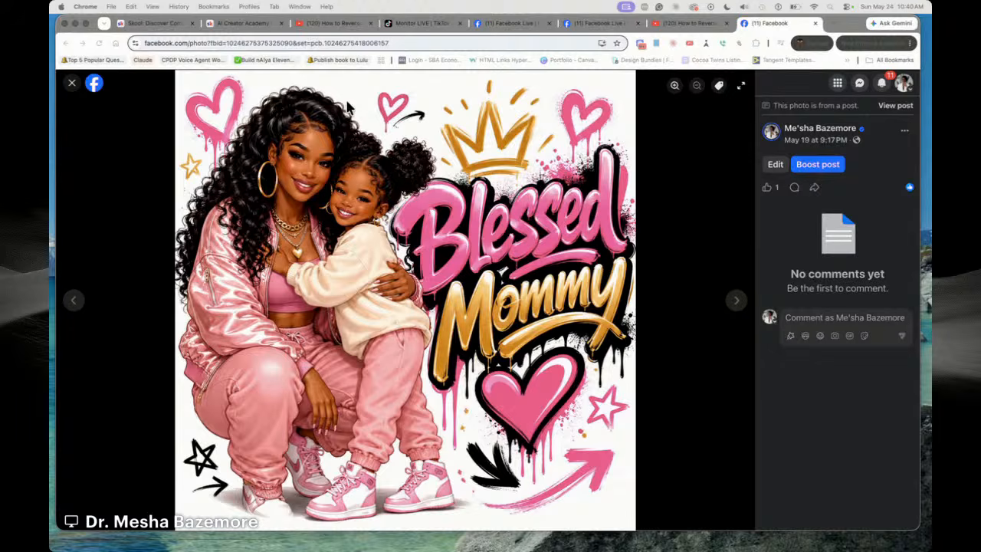
Open ChatGPT in a new browser tab and paste the copied "Blessed Mommy" image into the message
left_click(831, 25)
type("chat")
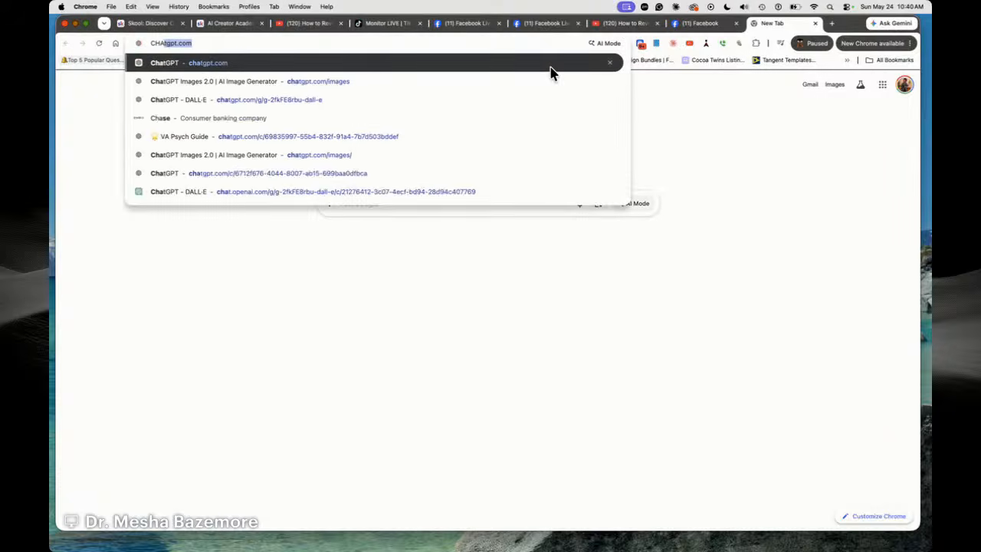
key("Return")
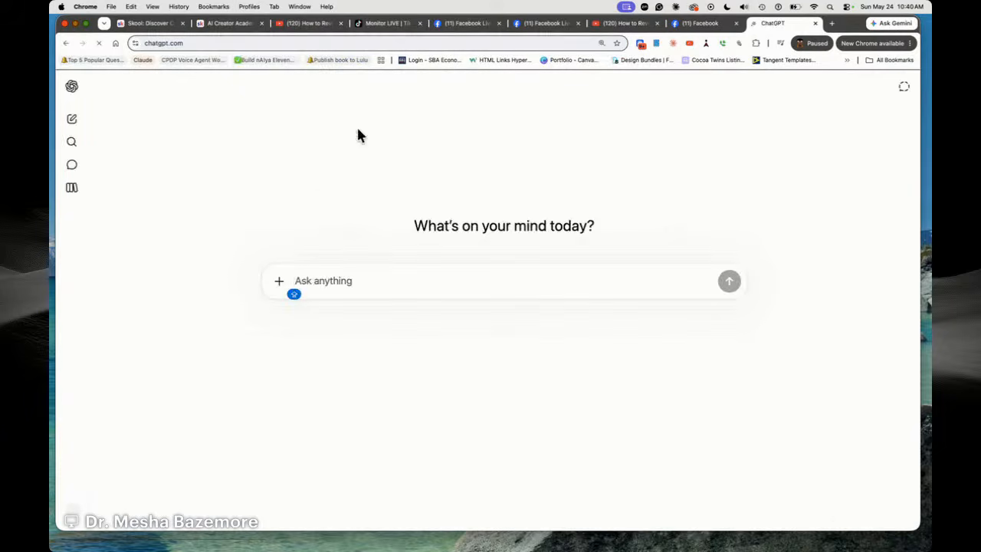
right_click(330, 279)
left_click(373, 350)
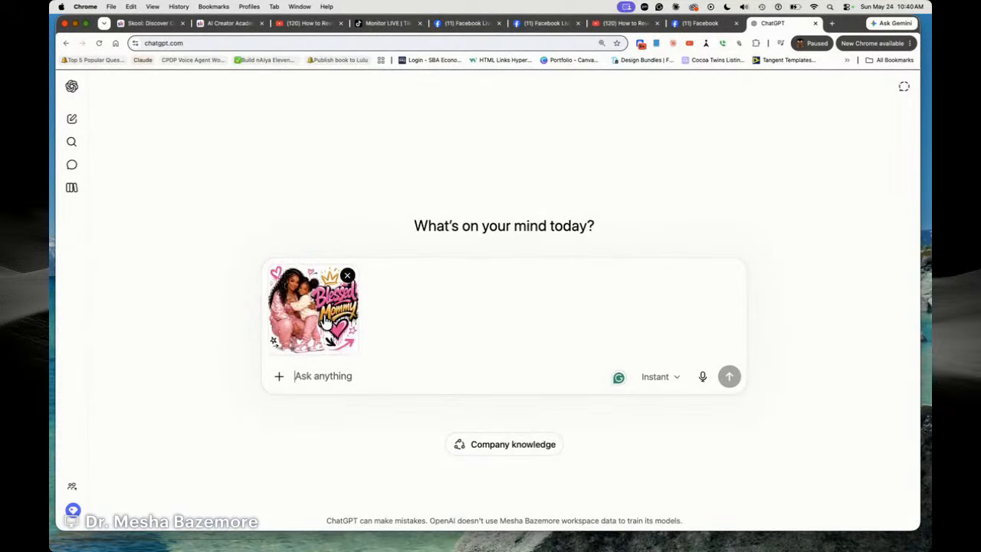
Write "Please reverse engineer this image into a prompt" under the attached image and clear that text
type("PLEASE REVESE ENGINE")
key("BackSpace")
key("BackSpace")
key("BackSpace")
key("BackSpace")
key("BackSpace")
key("BackSpace")
key("BackSpace")
key("BackSpace")
key("BackSpace")
key("BackSpace")
key("BackSpace")
key("BackSpace")
key("BackSpace")
key("BackSpace")
key("BackSpace")
key("BackSpace")
key("BackSpace")
key("BackSpace")
key("Caps_Lock")
type("lese rev")
key("BackSpace")
key("BackSpace")
key("BackSpace")
key("BackSpace")
type("se r")
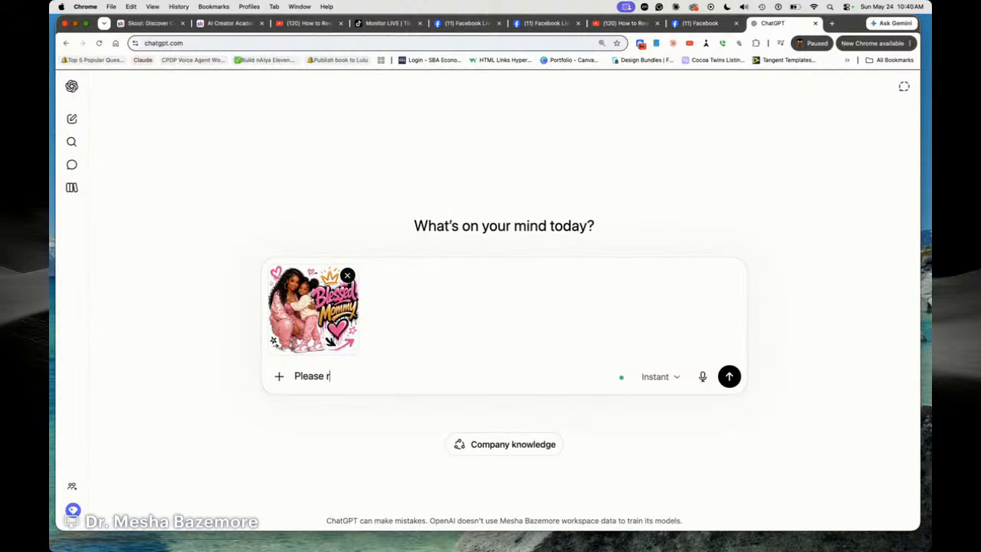
type("everse engineer this")
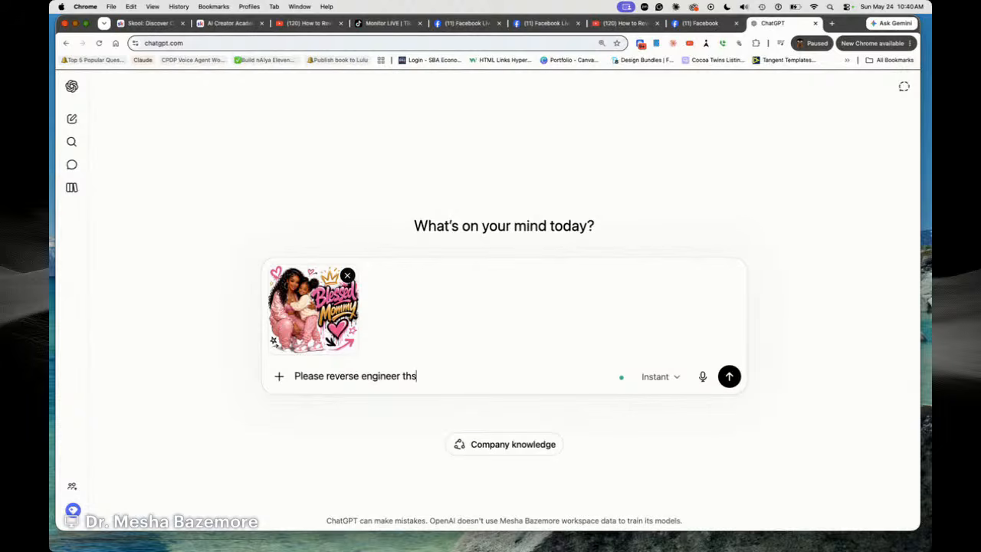
type(" image into a prompt")
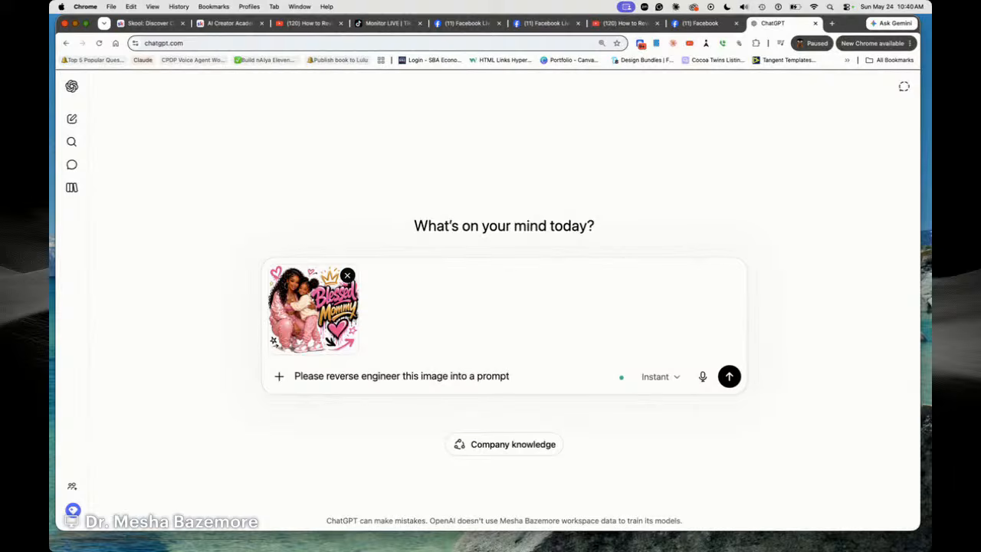
left_click_drag(523, 374, 291, 383)
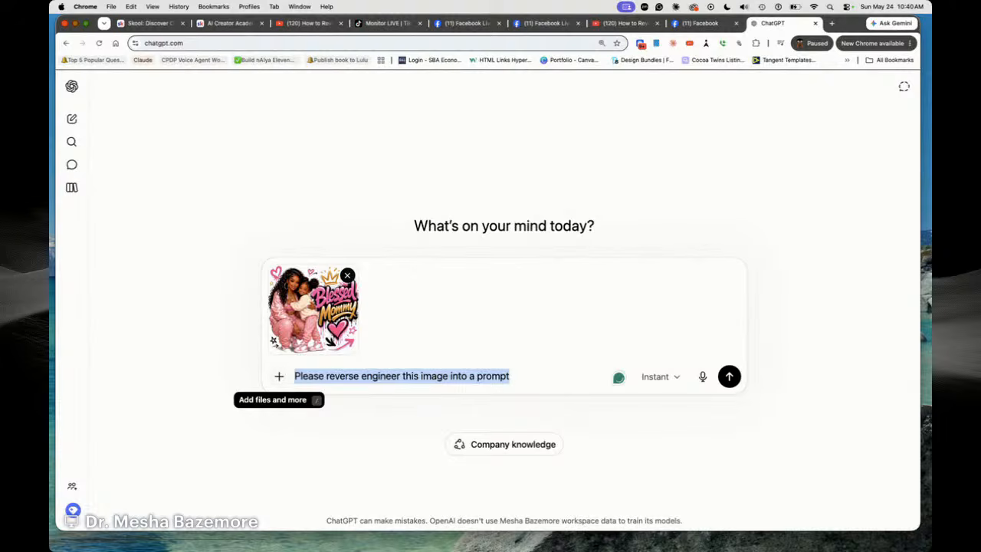
key("BackSpace")
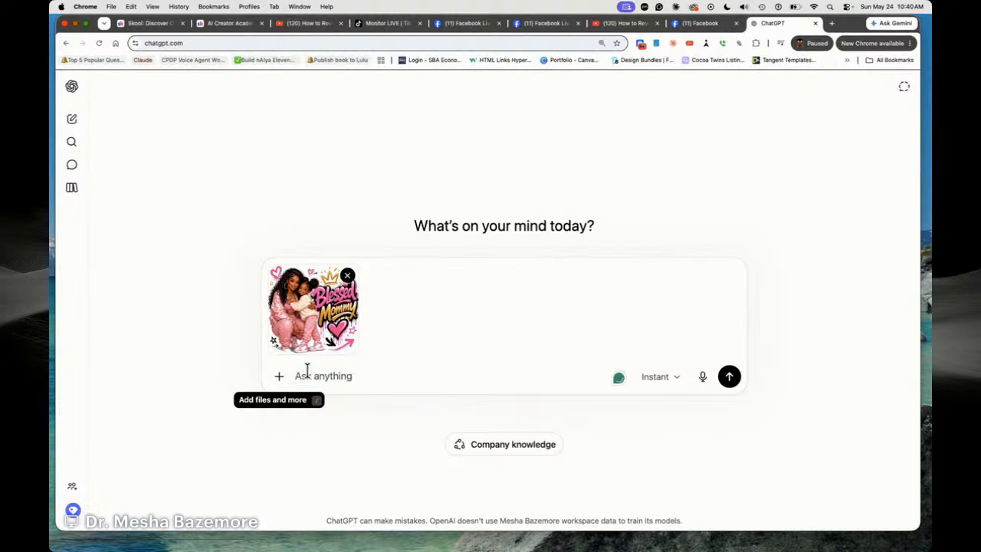
Dictate a request for a prompt template to create a similar but unique image with changed colors, hairstyles, poses and wording such as "mommy and me"
left_click(704, 374)
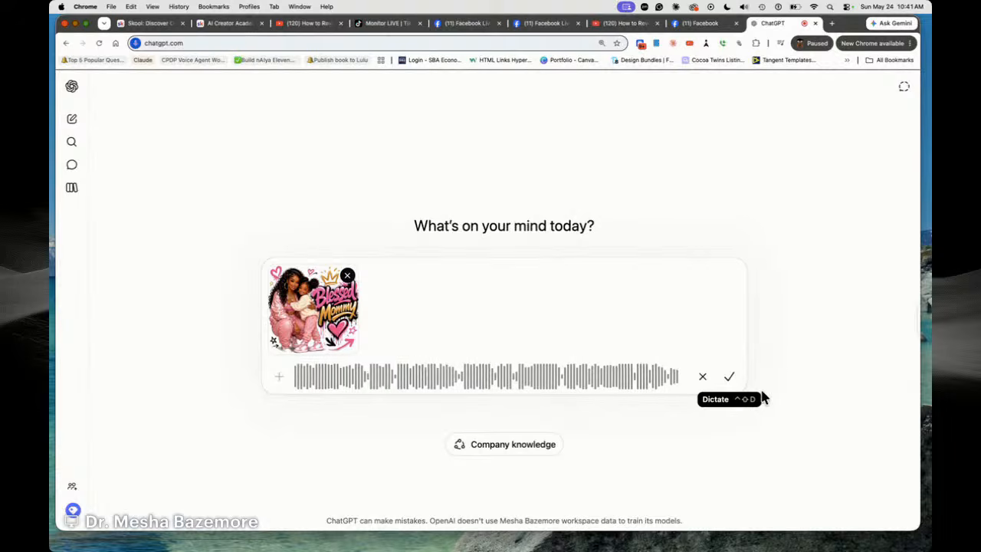
left_click(729, 376)
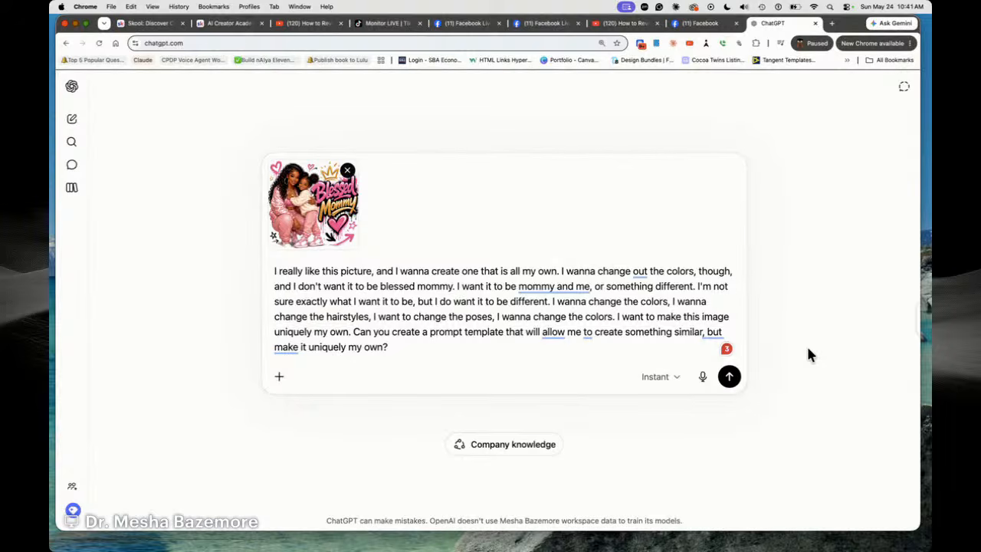
Accept the suggested corrections in the dictated request, including "mommy-and-me" and "help me create something similar while making", and send it with the image
mouse_move(635, 272)
left_click(720, 308)
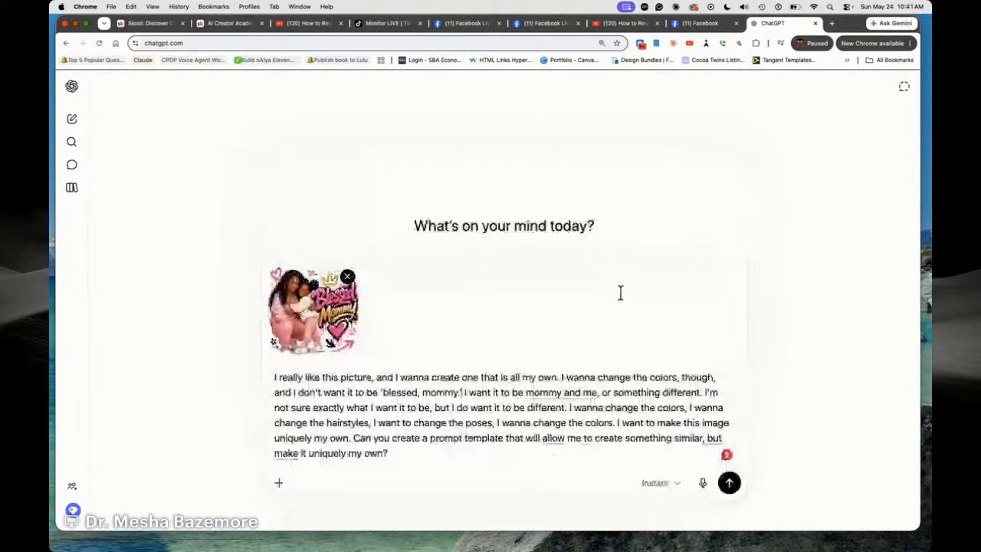
mouse_move(565, 395)
left_click(669, 423)
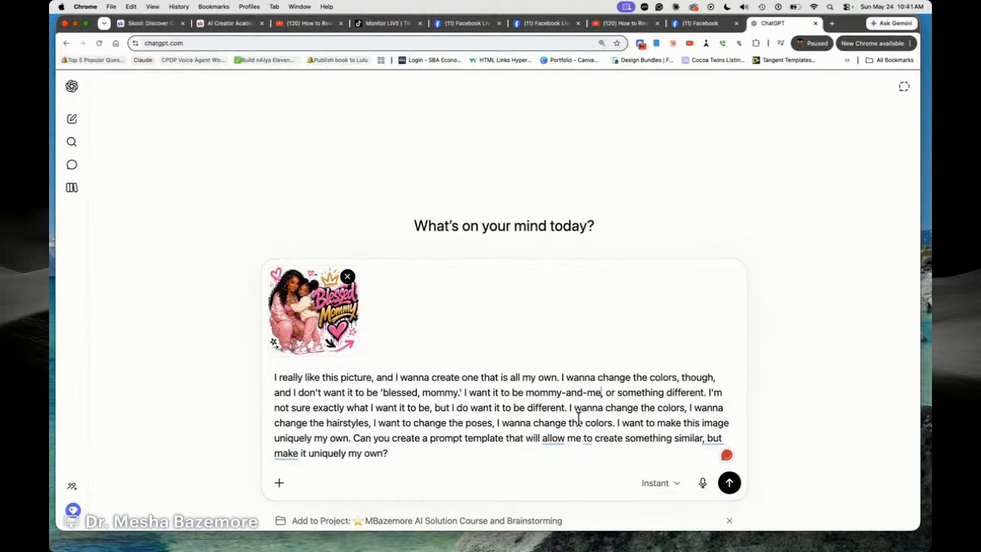
mouse_move(559, 438)
left_click(591, 378)
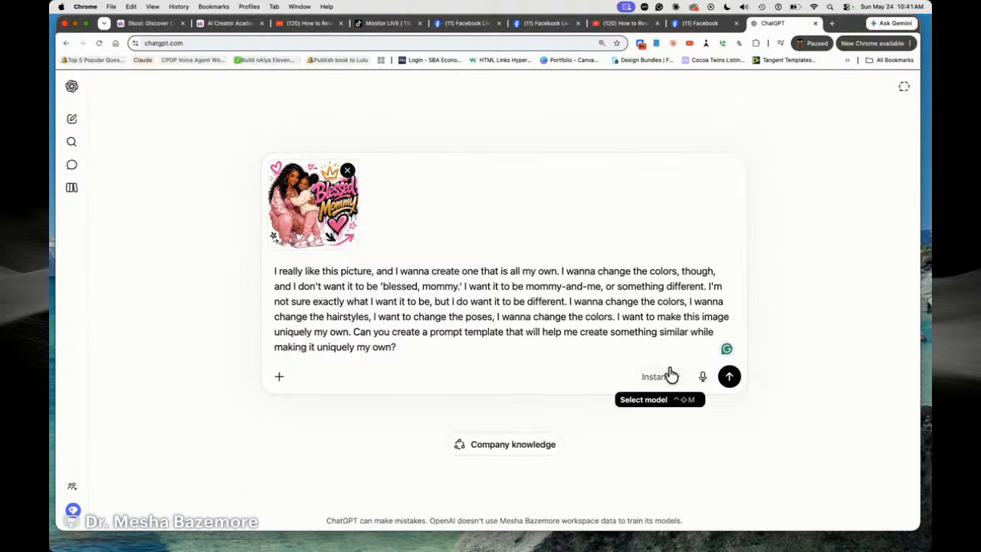
left_click(729, 377)
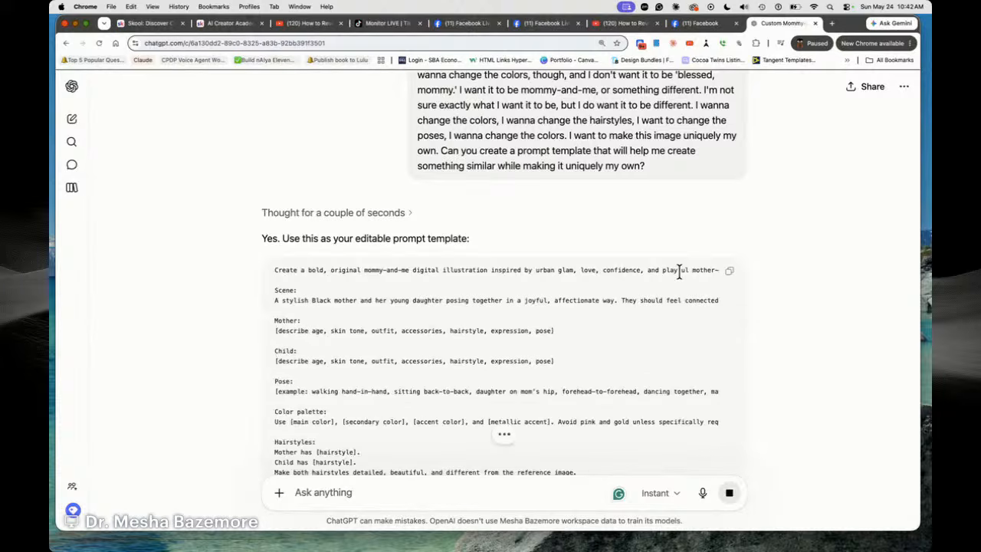
Copy the generated mommy-and-me prompt template from the reply and paste it into a new message
scroll(574, 228, "down", 2)
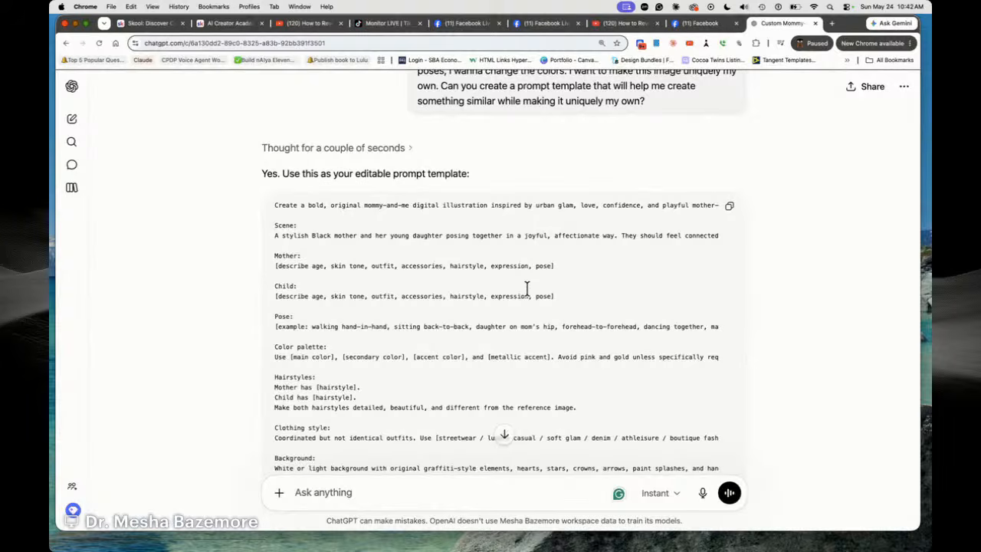
left_click(734, 209)
right_click(354, 491)
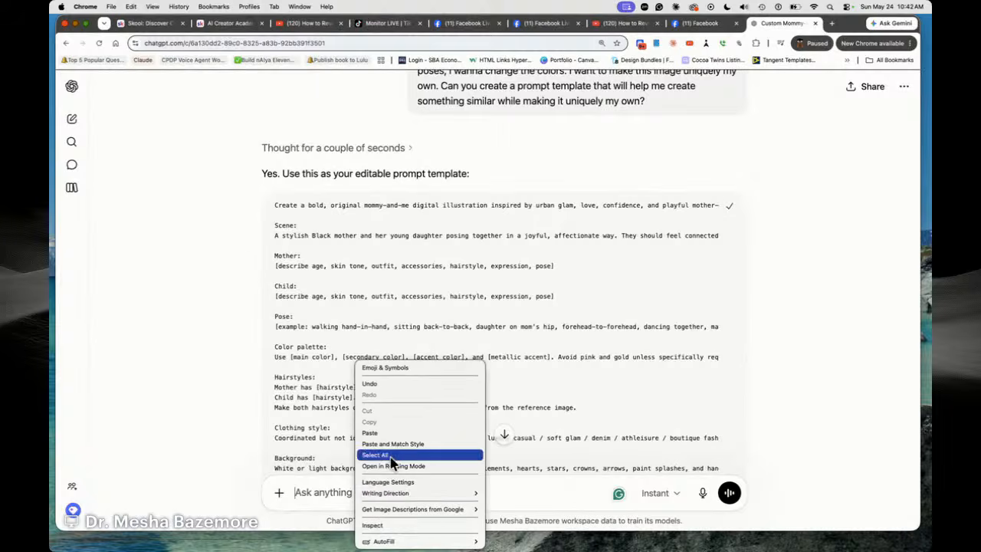
left_click(368, 431)
scroll(565, 433, "up", 4)
left_click(490, 409)
left_click(446, 380)
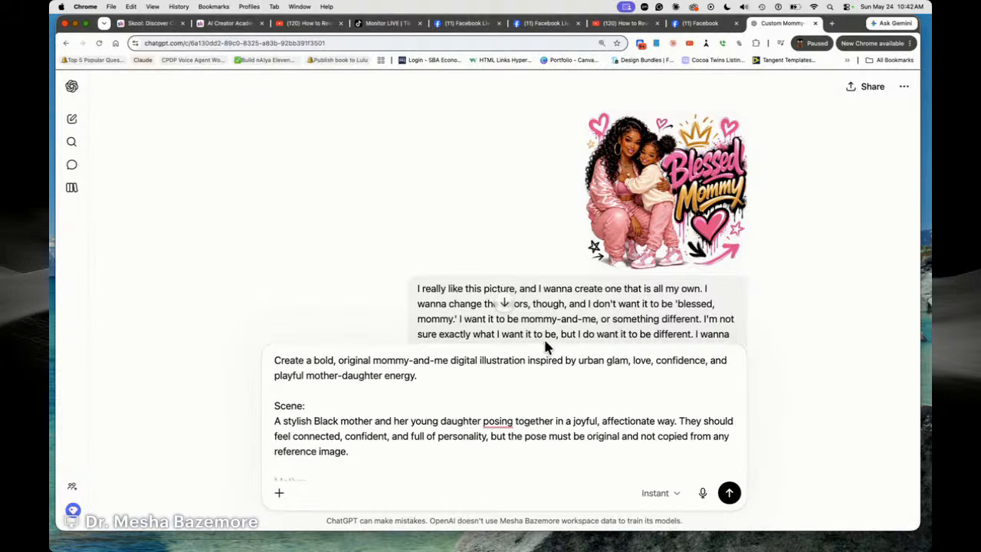
Read the pasted template through the Color palette section and delete its sentence "Avoid pink and gold unless specifically requested."
scroll(313, 416, "down", 2)
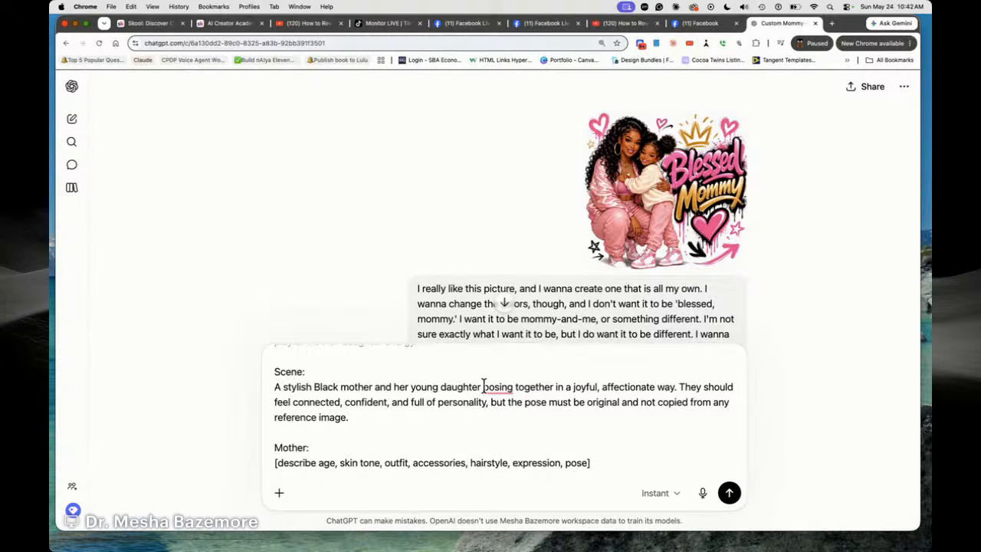
mouse_move(493, 386)
scroll(330, 433, "down", 1)
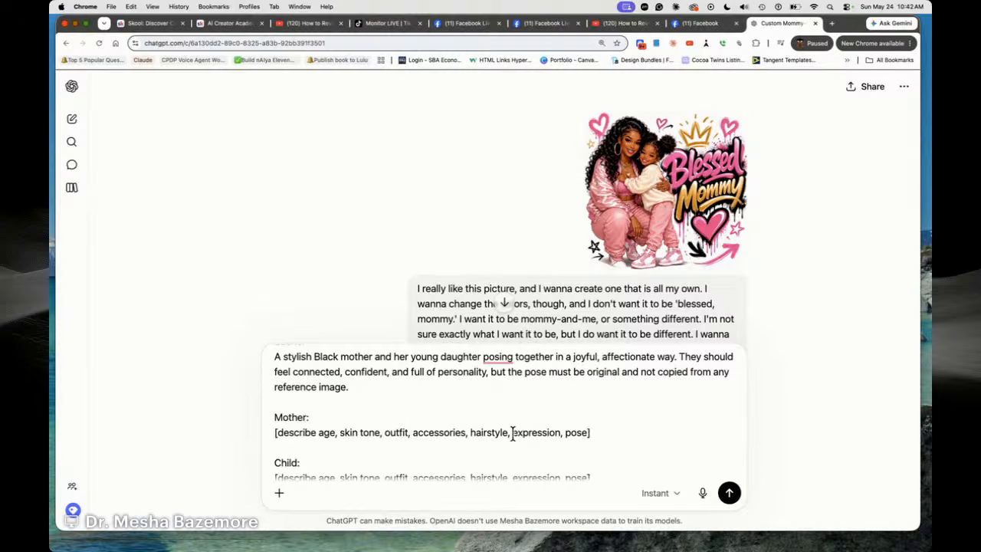
scroll(574, 431, "down", 2)
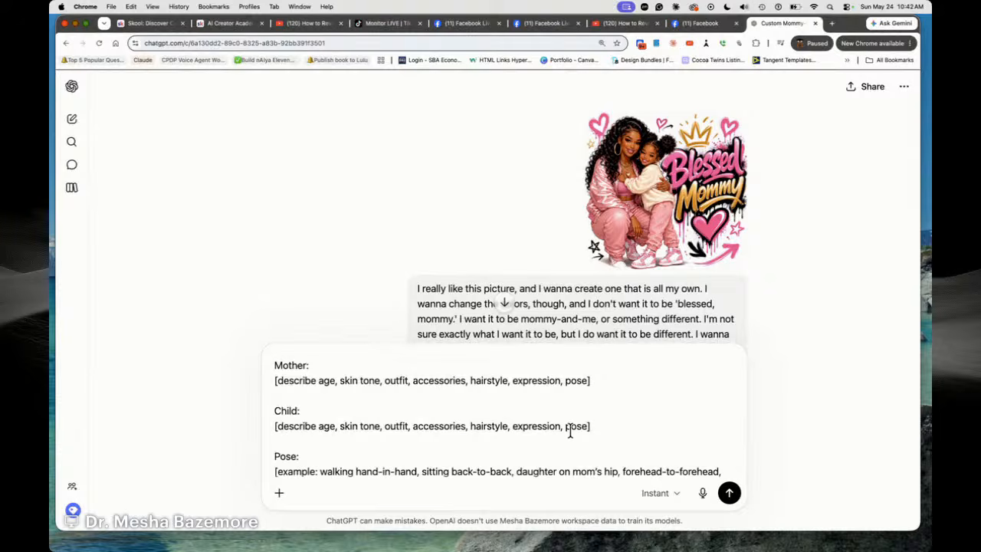
scroll(346, 416, "down", 2)
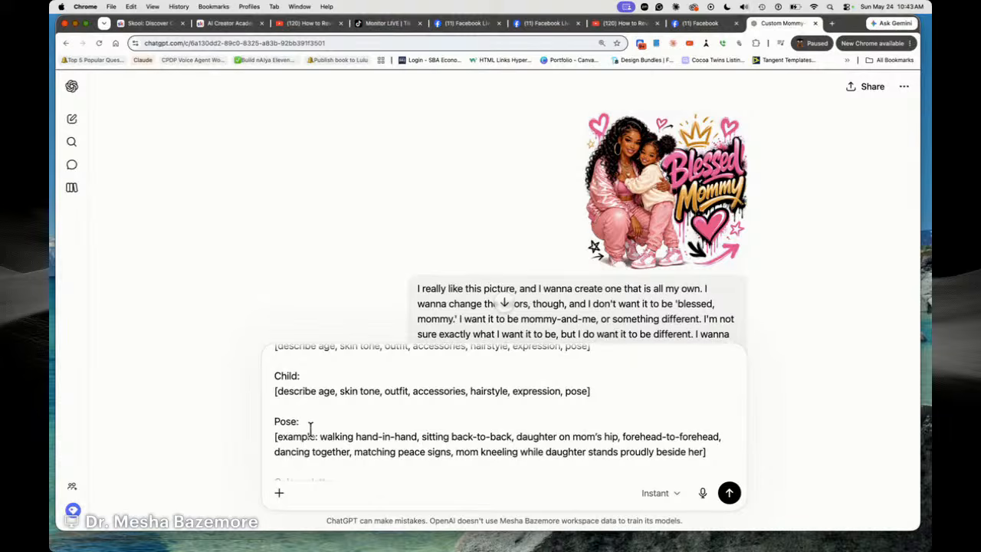
scroll(310, 429, "down", 1)
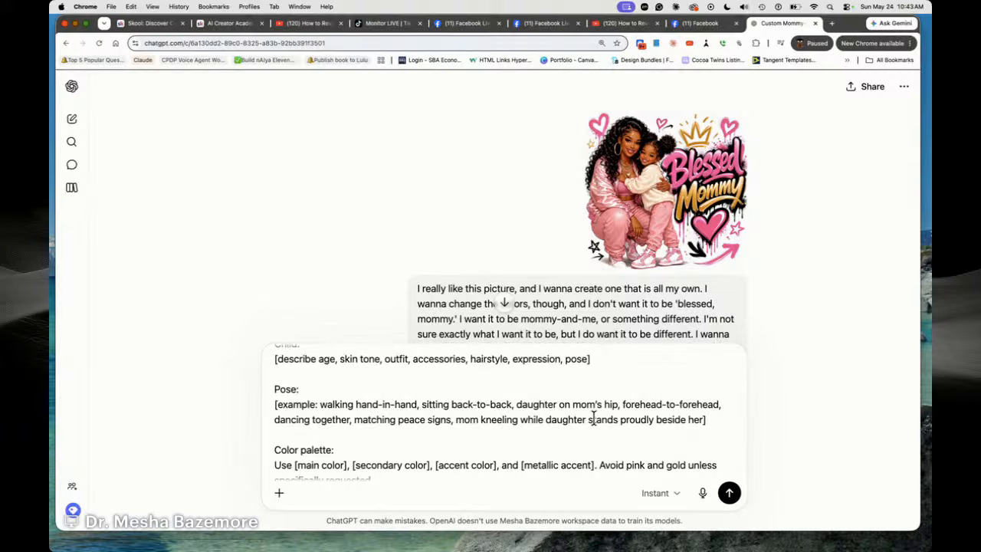
scroll(468, 410, "down", 1)
scroll(468, 410, "down", 2)
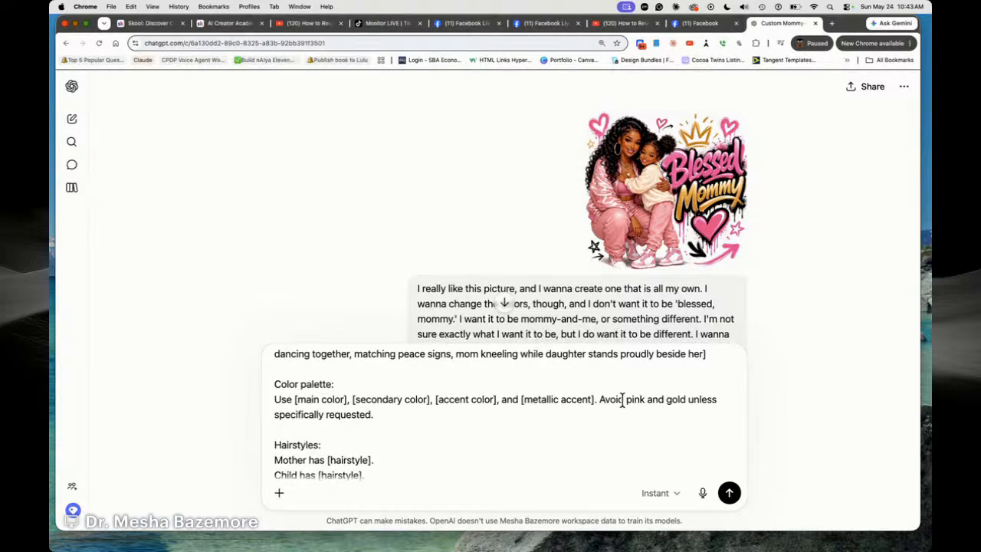
left_click_drag(615, 414, 597, 396)
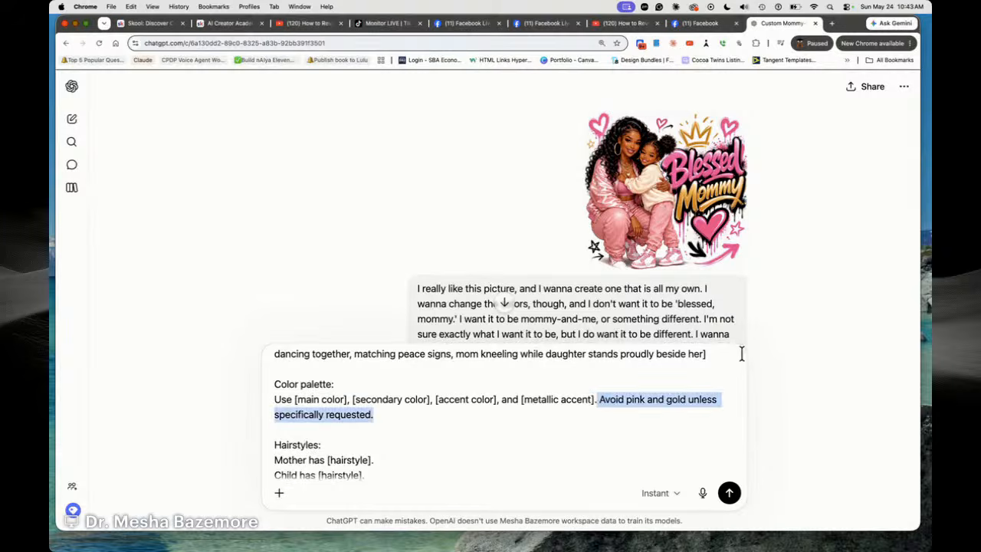
key("BackSpace")
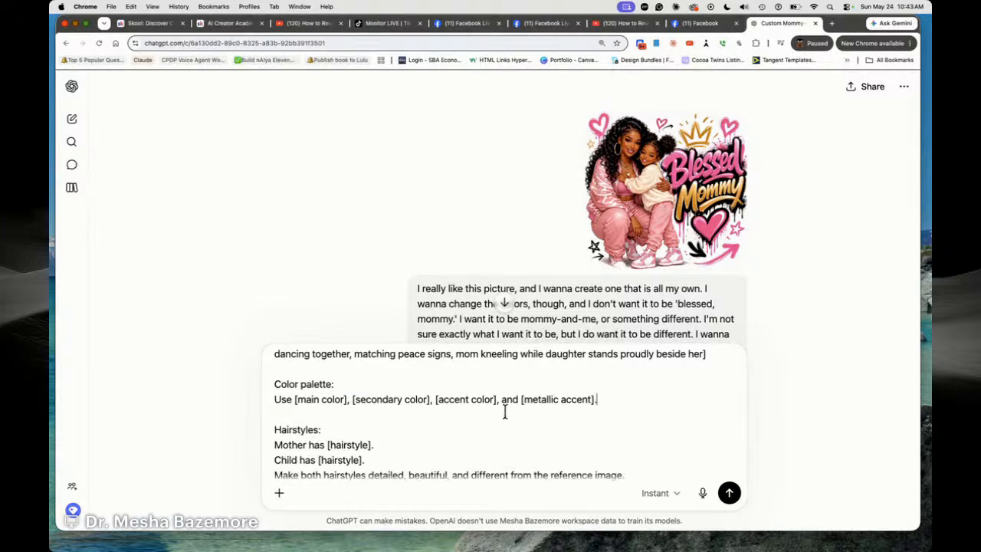
Review the rest of the pasted template and delete the whole "Important" section at its end
scroll(521, 414, "down", 2)
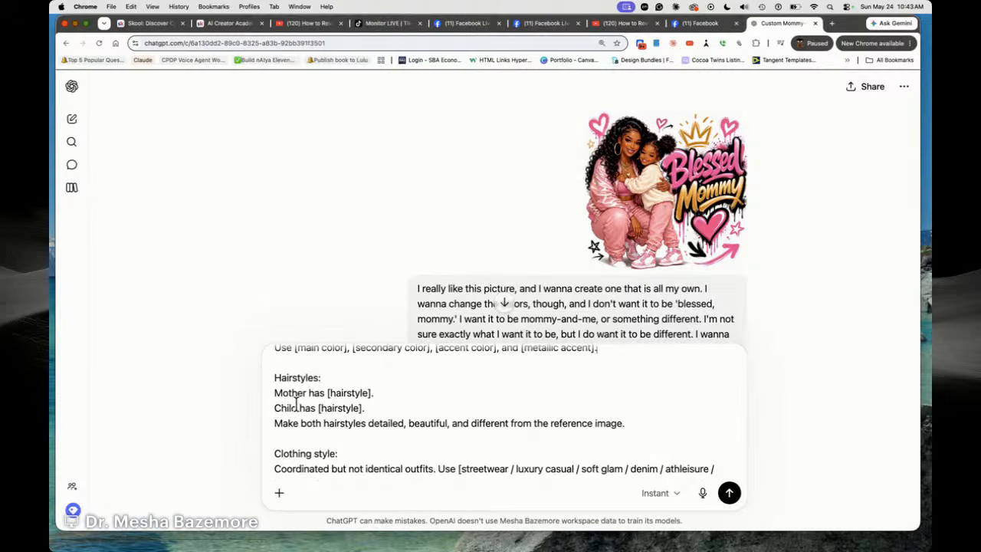
scroll(318, 417, "down", 1)
scroll(319, 418, "down", 1)
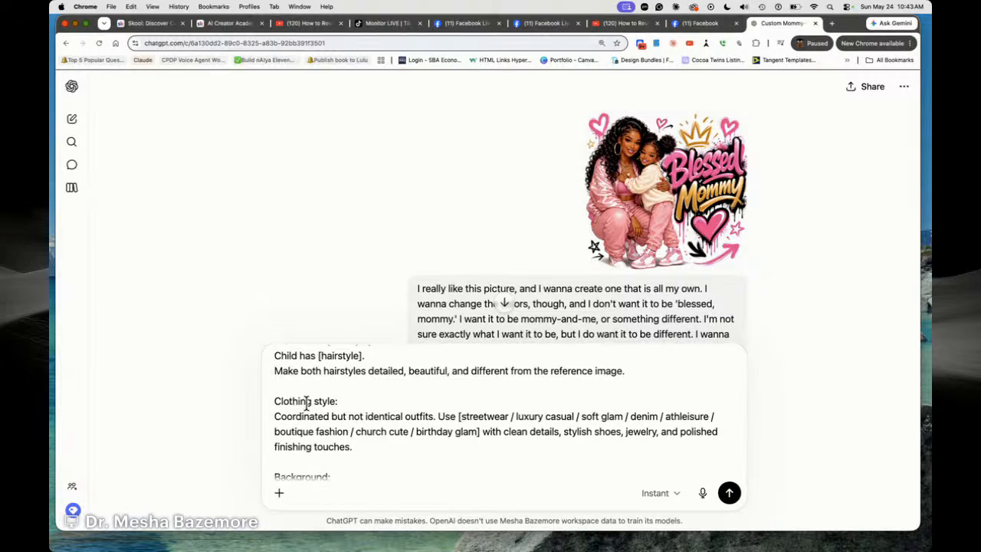
scroll(322, 406, "down", 2)
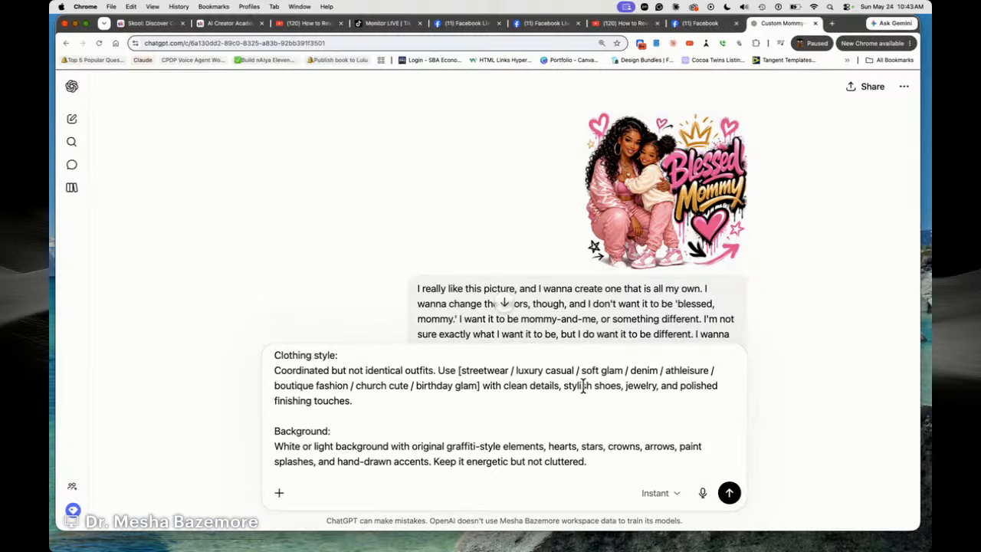
scroll(383, 402, "down", 3)
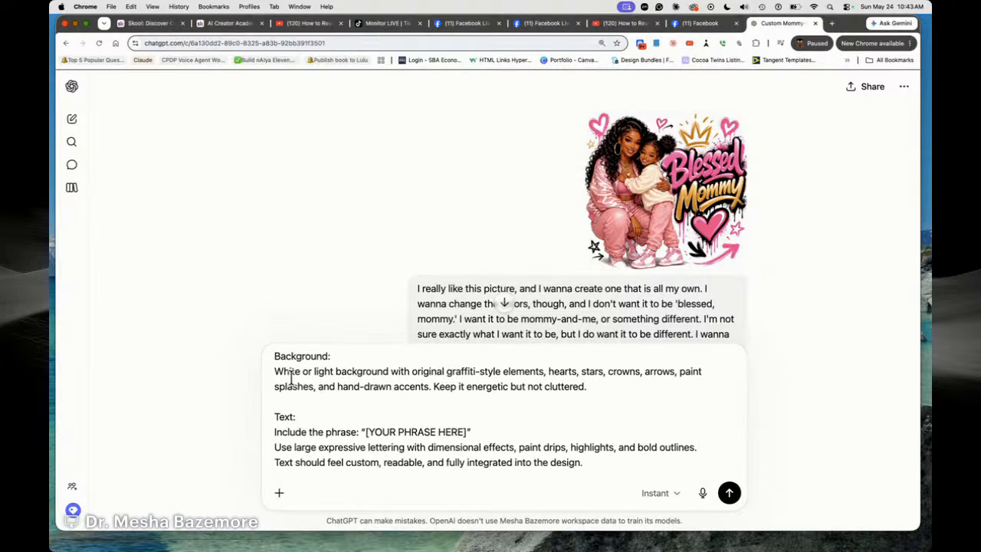
scroll(314, 405, "down", 2)
scroll(377, 407, "down", 2)
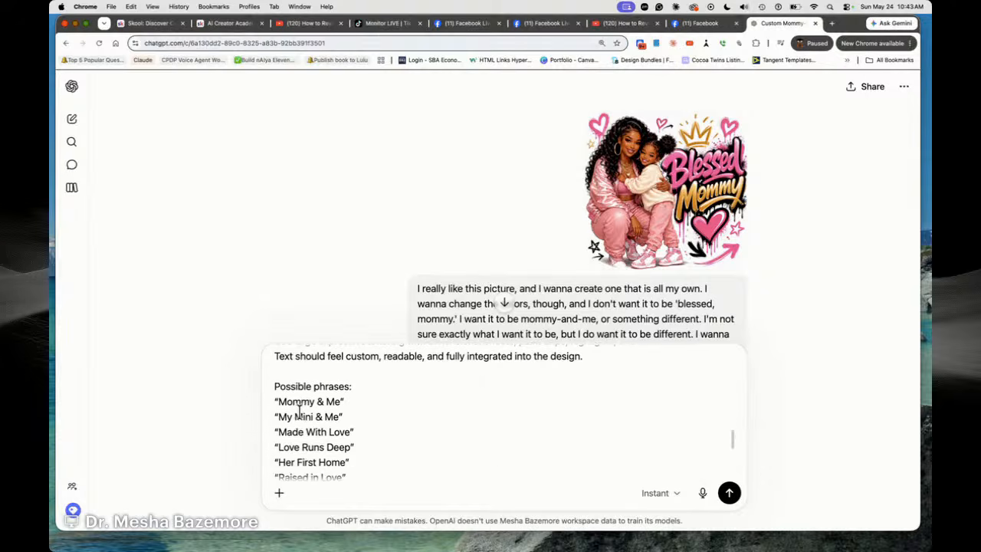
scroll(317, 401, "down", 5)
scroll(382, 413, "down", 4)
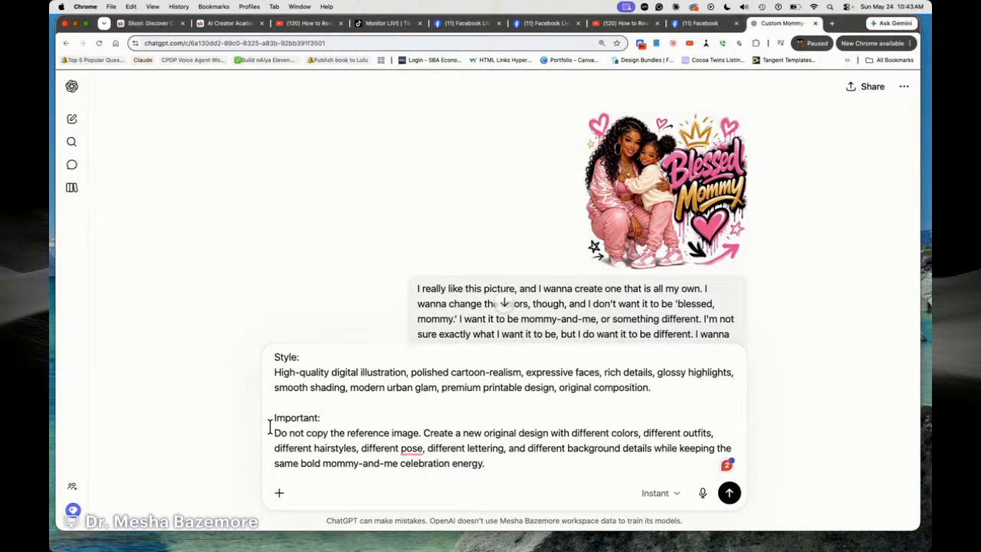
left_click_drag(274, 416, 522, 456)
key("BackSpace")
key("BackSpace")
key("BackSpace")
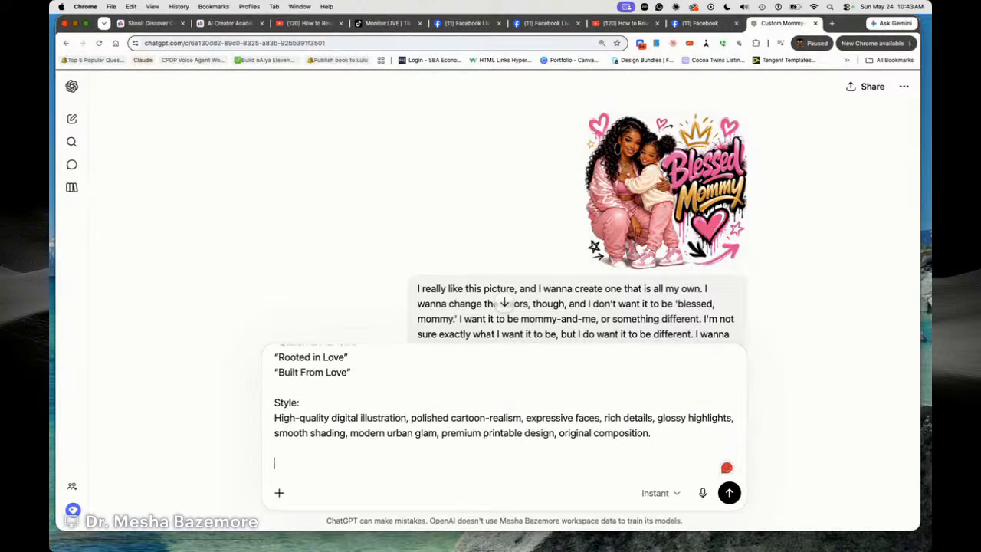
Accept the grammar correction in the template's Scene section so that it reads "her young daughter are posing together"
scroll(540, 446, "up", 10)
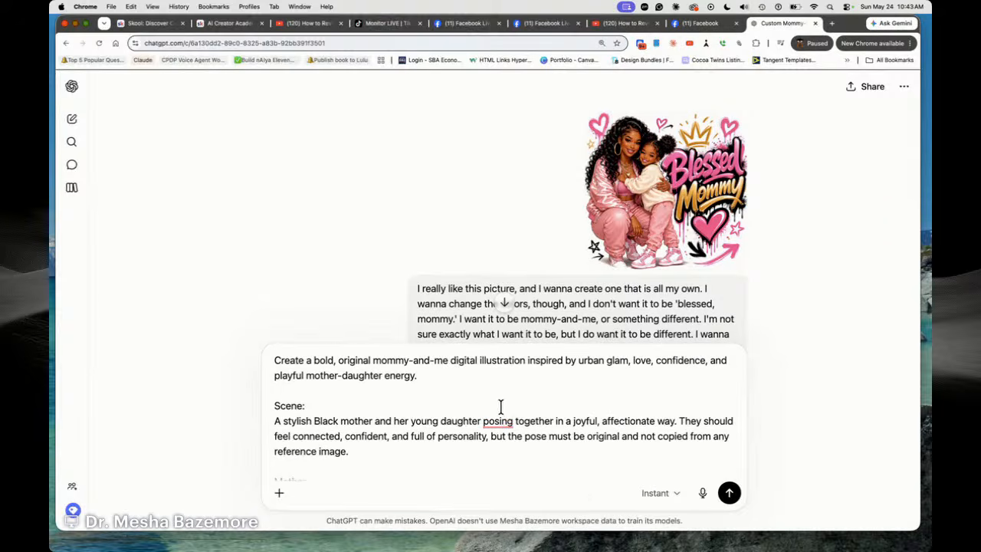
mouse_move(497, 417)
left_click(511, 449)
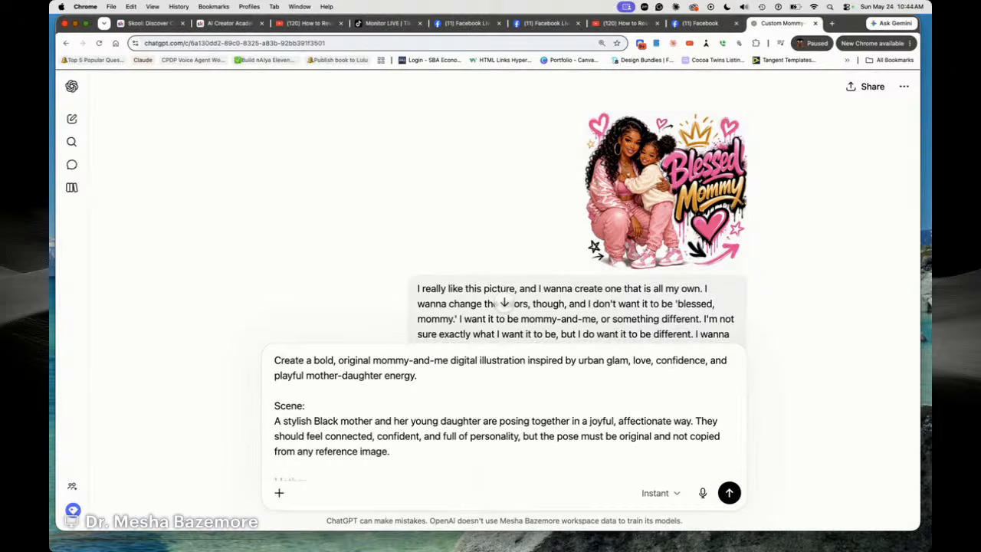
Copy the full text of the sent request that begins "I really like this picture"
scroll(662, 278, "down", 4)
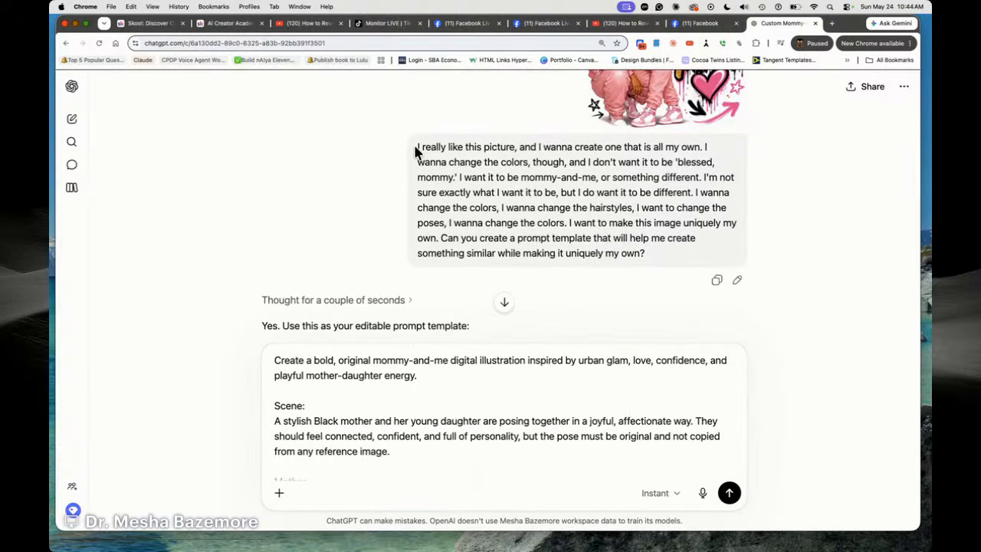
left_click_drag(417, 151, 646, 253)
right_click(545, 200)
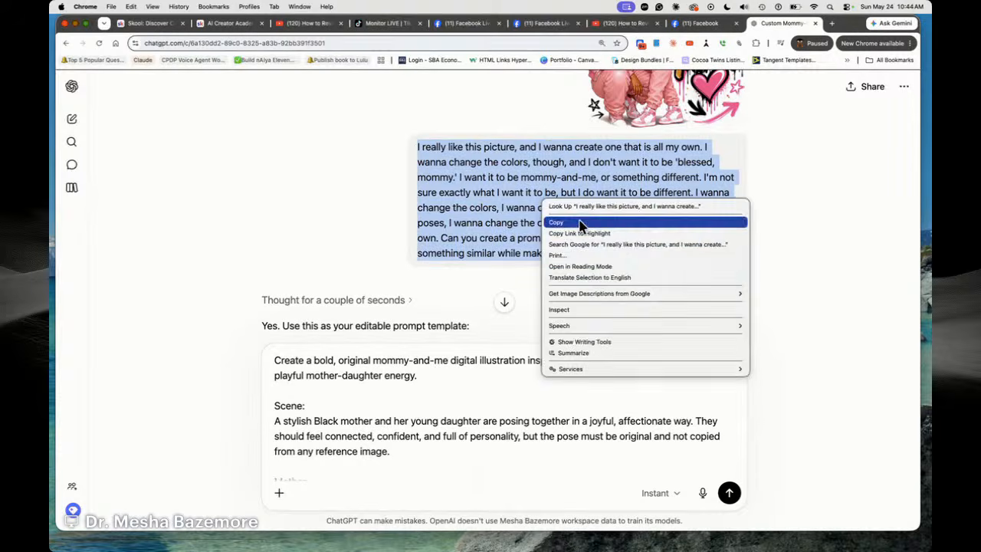
left_click(617, 228)
Switch to the AI Creator Academy community on Skool and start a post titled "Reverse Prompt Engineering | From Art to Prompt"
left_click(230, 23)
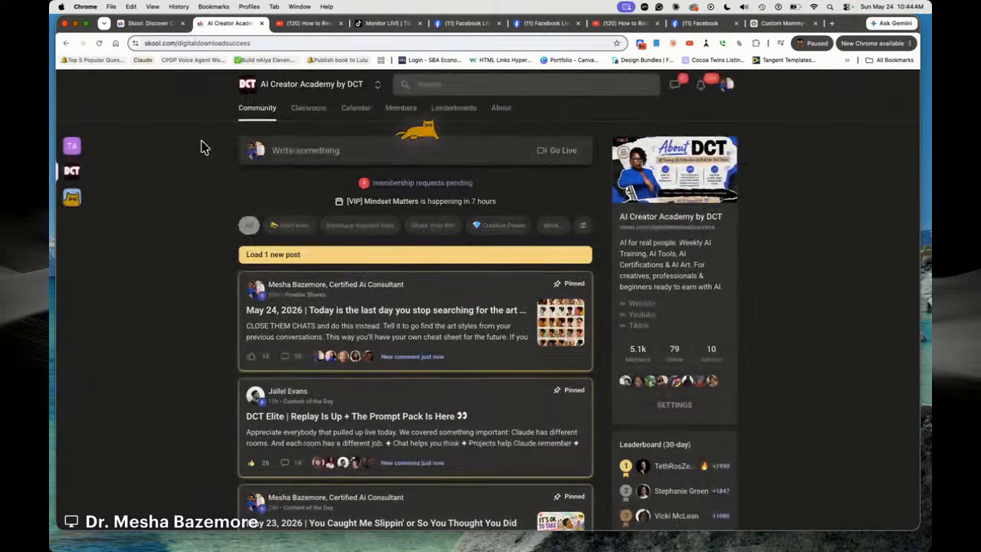
left_click(276, 156)
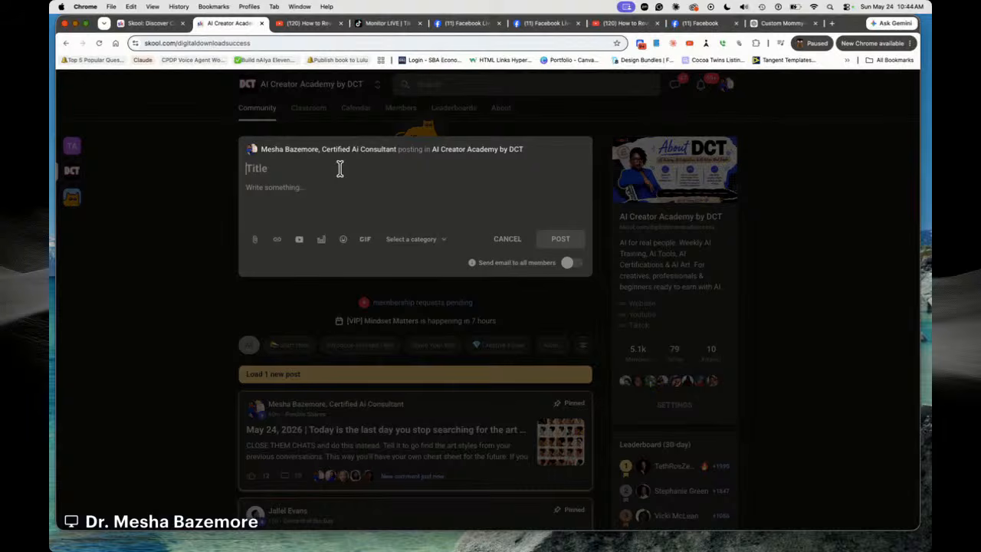
type("Reverse Prompt Enginee")
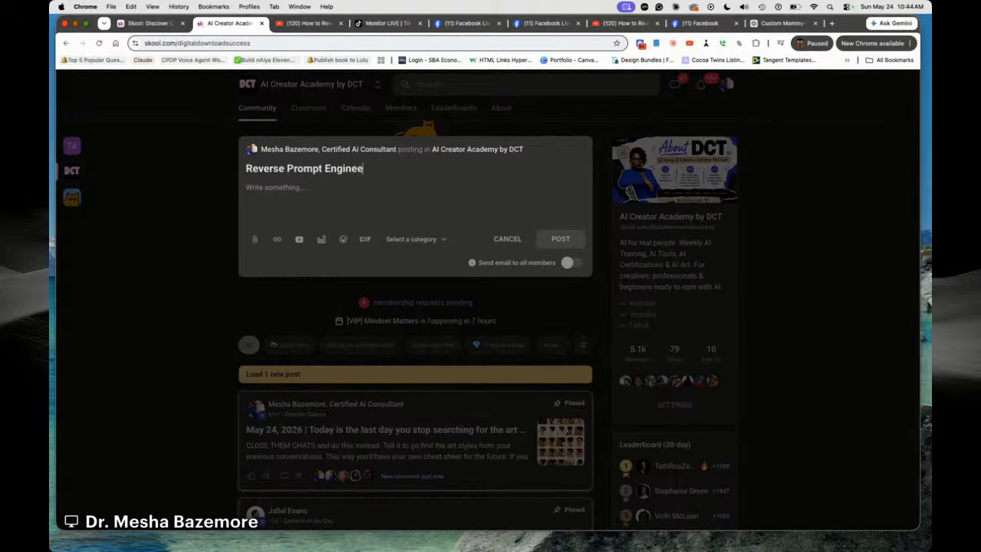
type("ring | From Art")
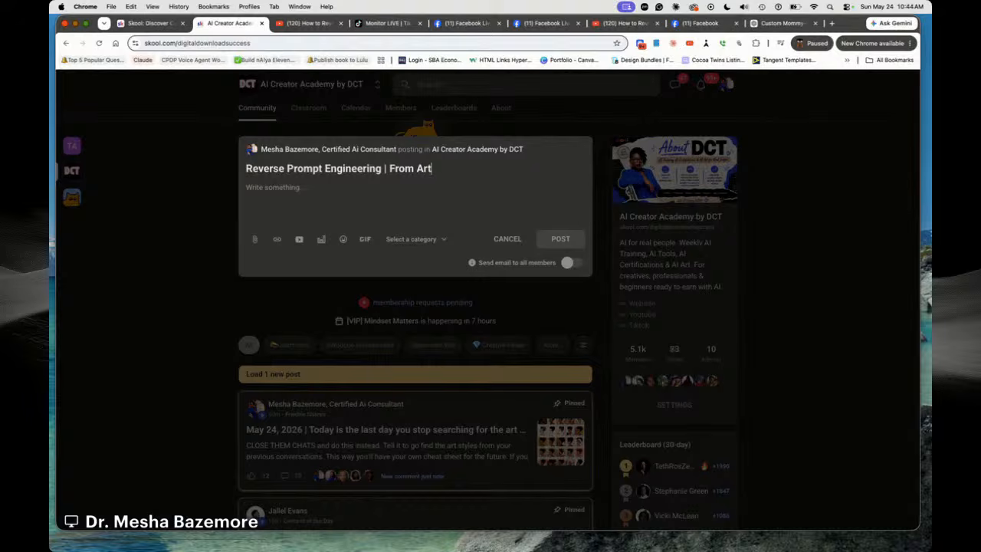
type(" to Prompt")
Write the body "Whenever you find an image that you like use ChatGPT to reverse engineer the image into words. Here's my example:" and paste the request below
left_click(298, 187)
type("W")
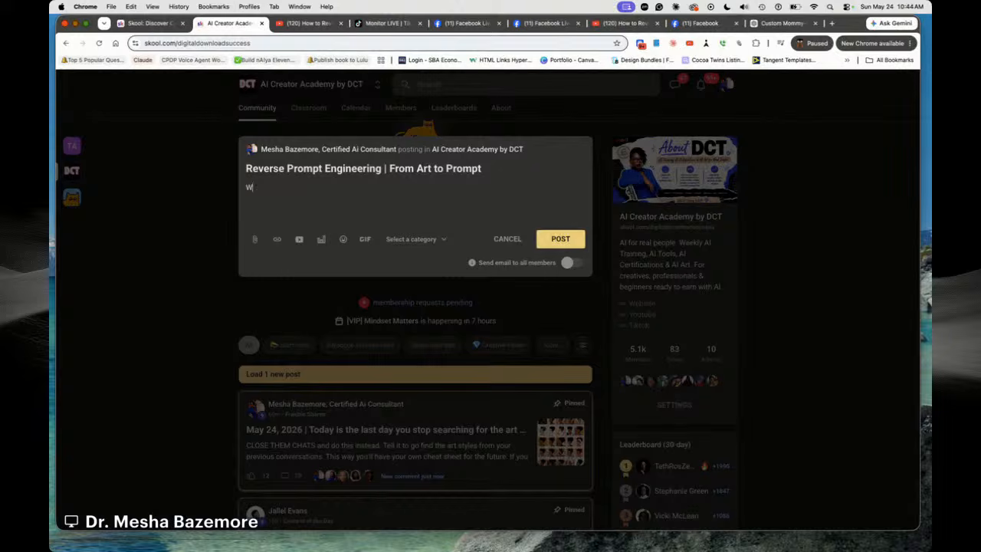
type("henever you find an image that you lik")
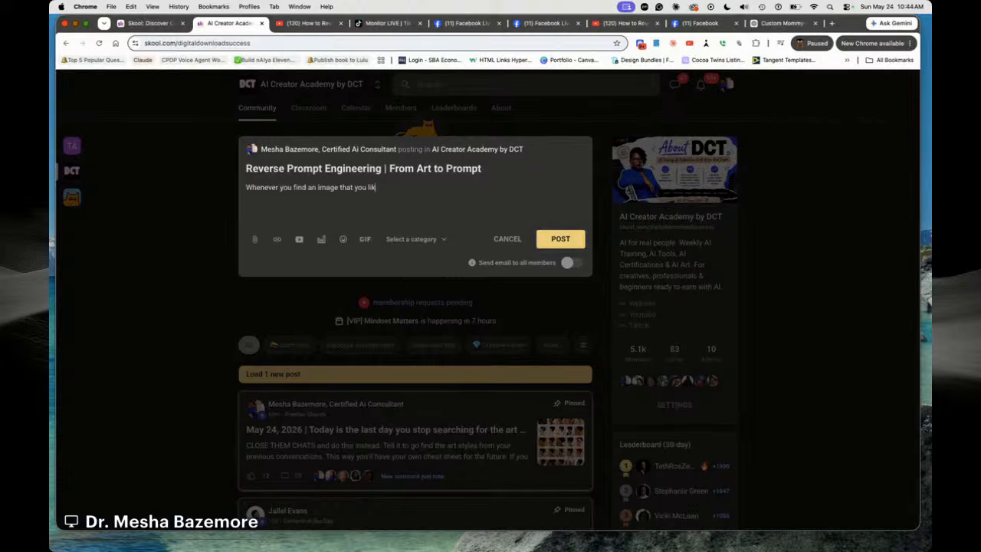
type("e that")
type("atG")
type("gineer the")
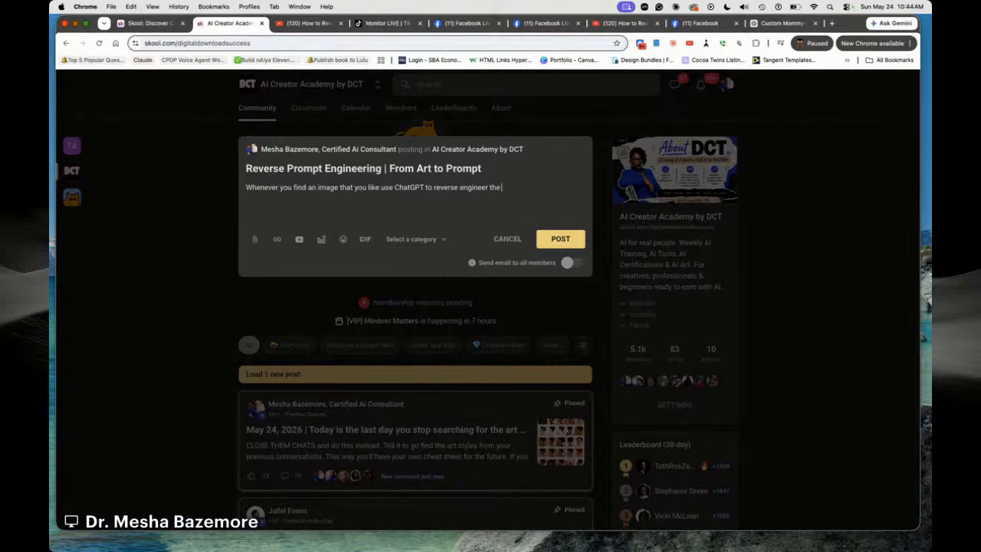
type(" image into wo")
type("rds. Her")
type("e's my example:")
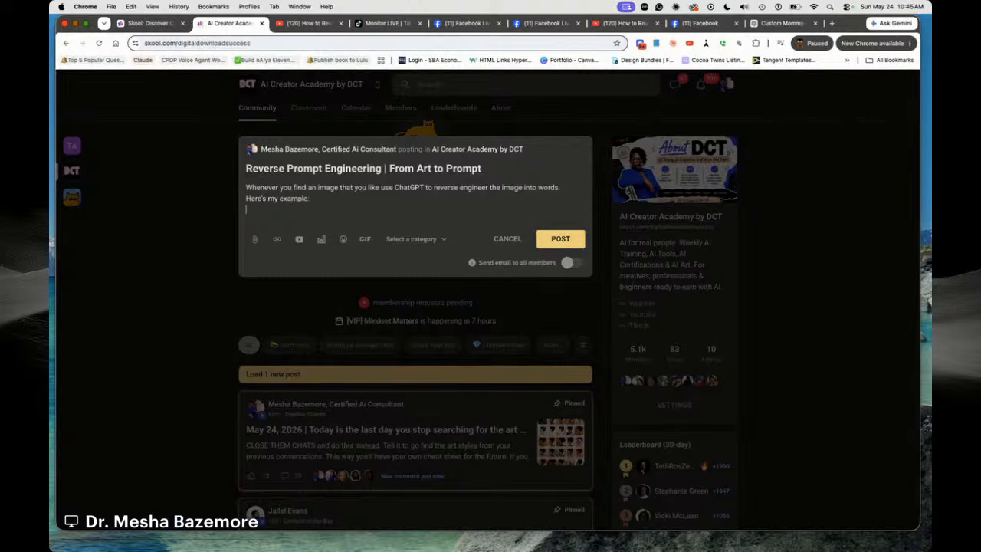
key("Return")
key("super+v")
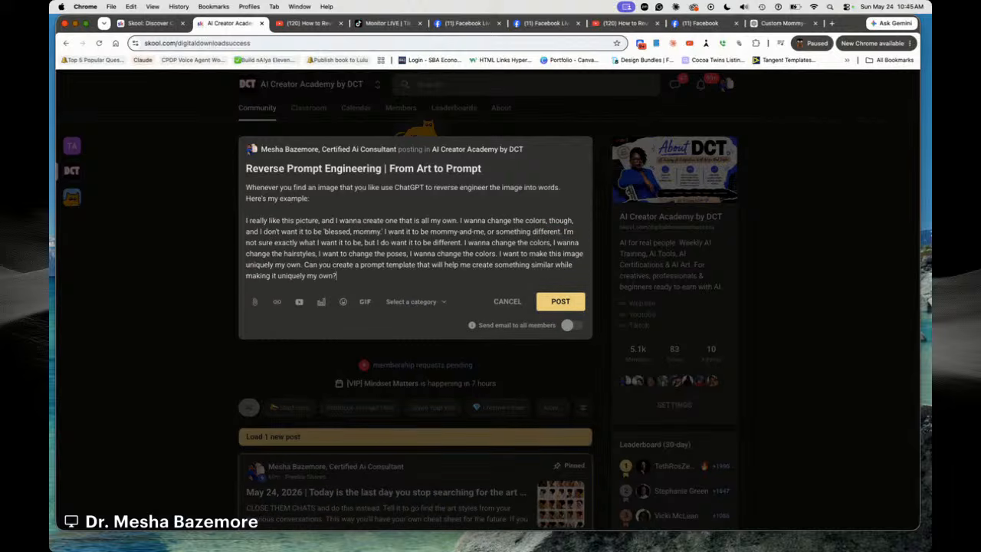
Add the line "Copy this prompt and download the image that's attached." above the pasted request, with a blank line between them
left_click(310, 209)
key("Return")
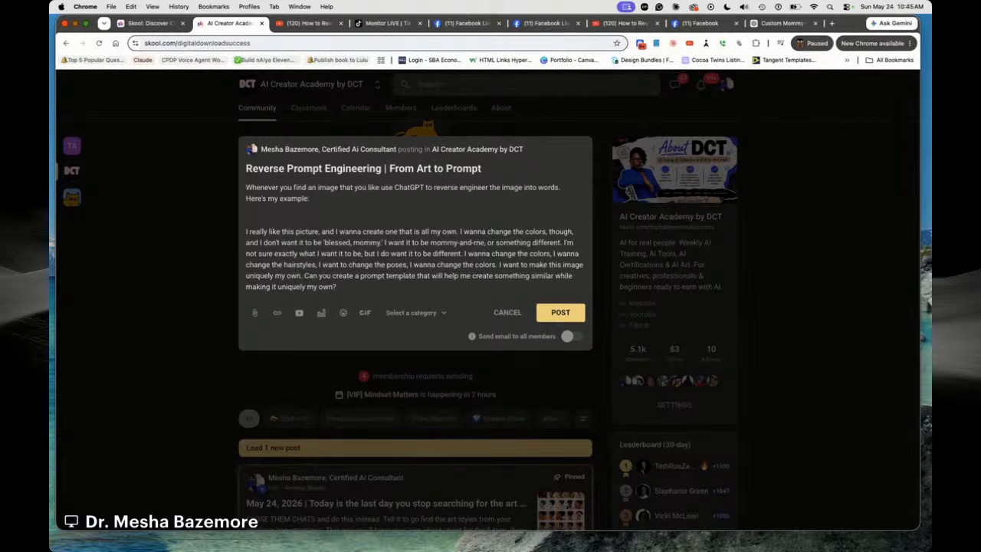
key("BackSpace")
type("Copy")
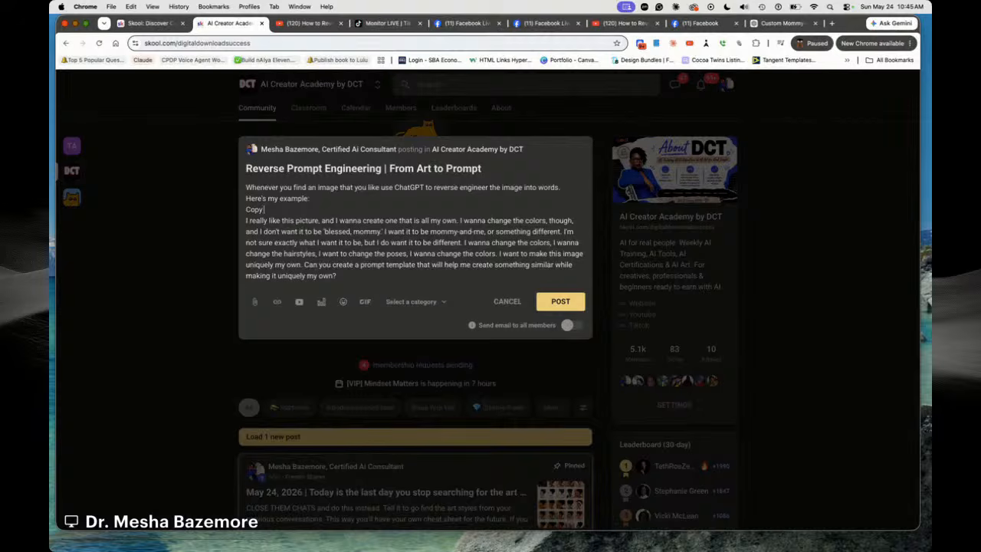
type(" this par")
type("mpt and download the image that")
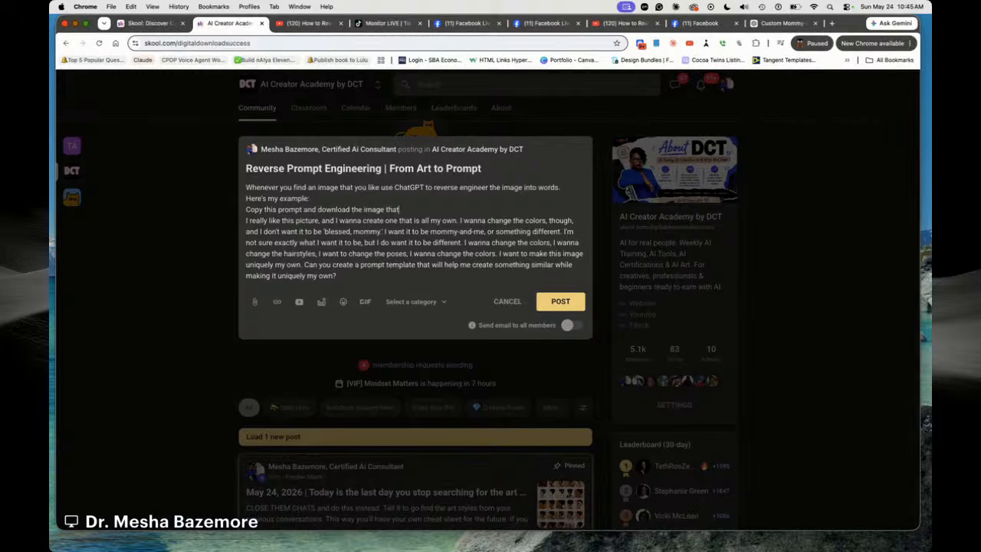
type("'s attached.")
key("Return")
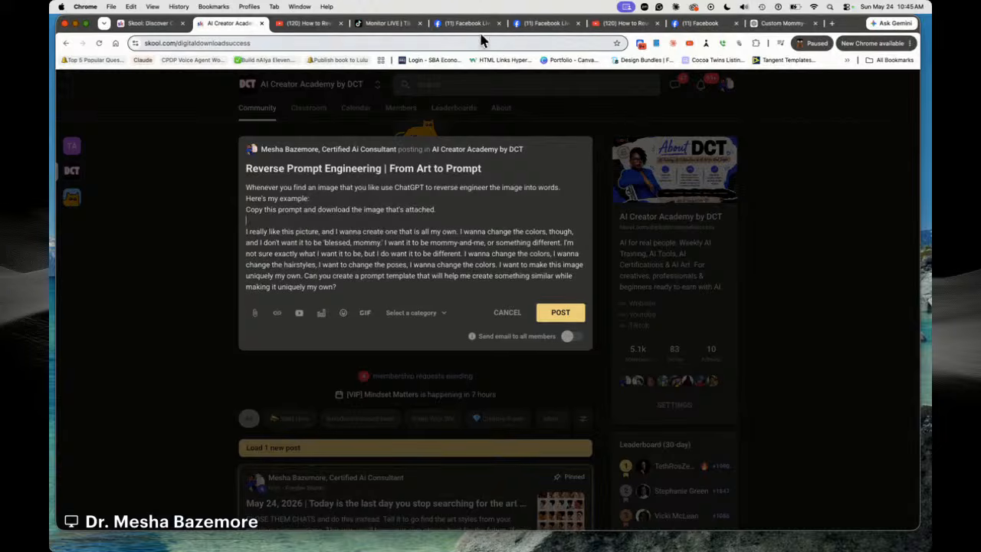
Switch to the ChatGPT chat, enlarge the "Blessed Mommy" picture and save it to the Downloads folder
left_click(752, 24)
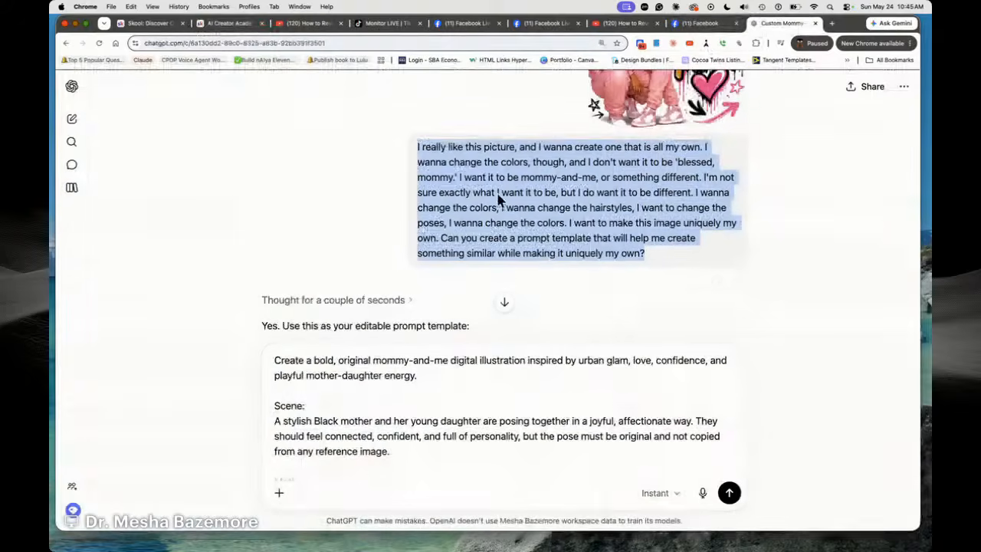
left_click(636, 96)
right_click(508, 148)
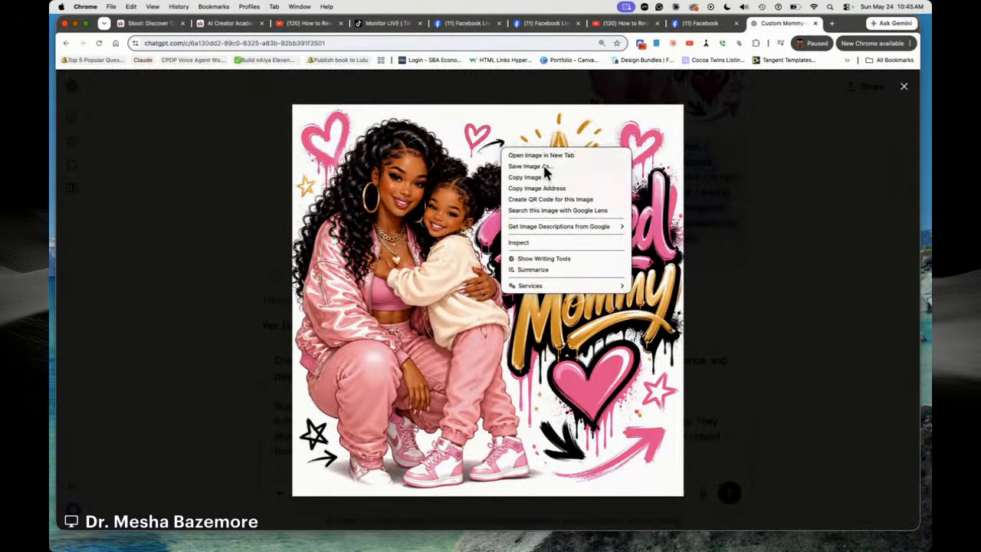
left_click(545, 173)
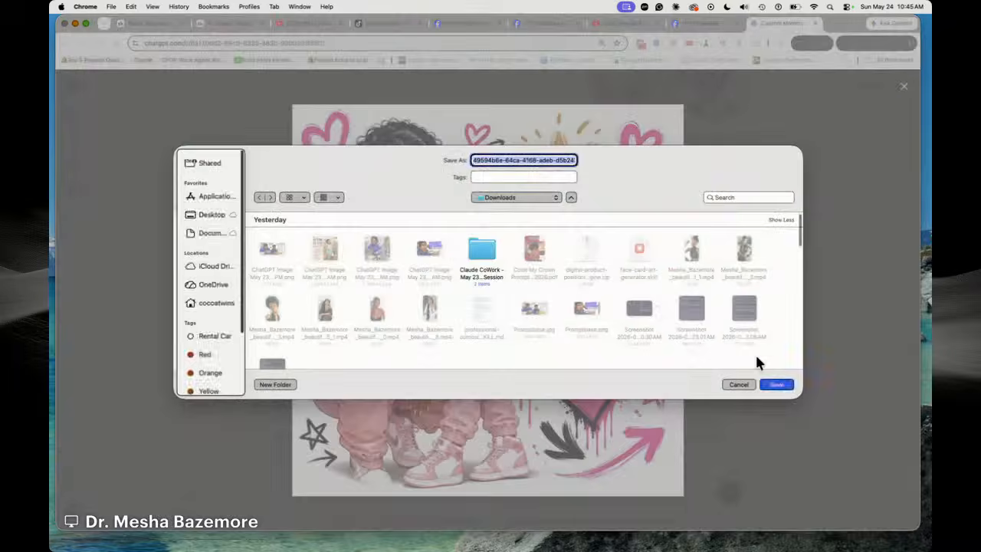
left_click(775, 385)
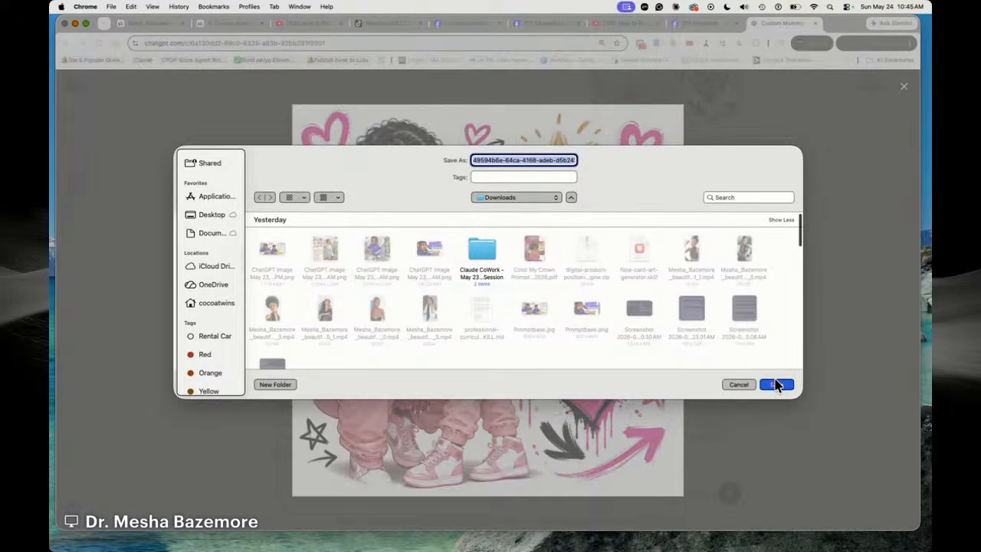
Return to the Skool post draft and attach the saved "Blessed Mommy" picture
left_click(244, 25)
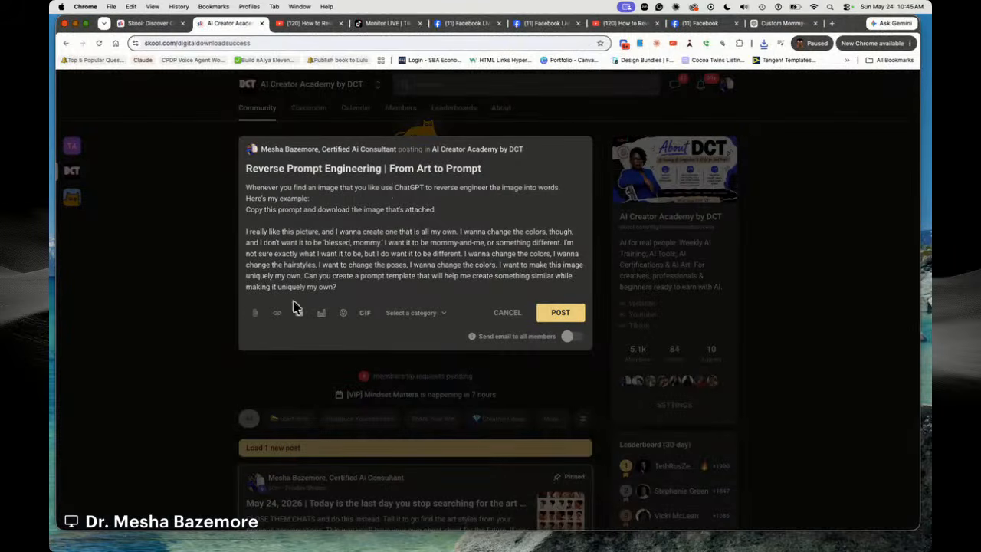
left_click(254, 315)
left_click(273, 195)
double_click(272, 196)
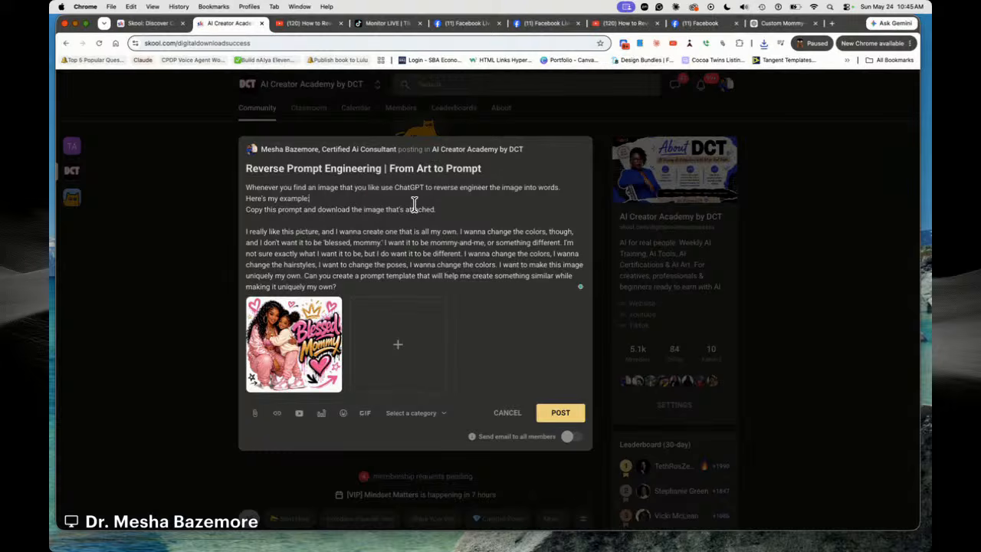
Add a blank line after "Here's my example:" and correct the opening to "Whenever you find an image you like, use ChatGPT to reverse-engineer it into words."
key("Return")
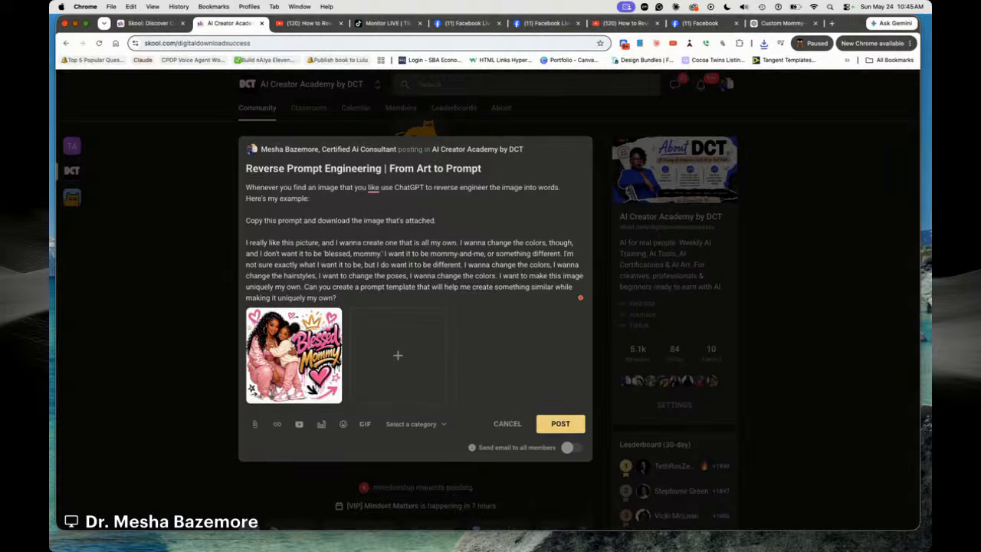
left_click(372, 185)
left_click(389, 209)
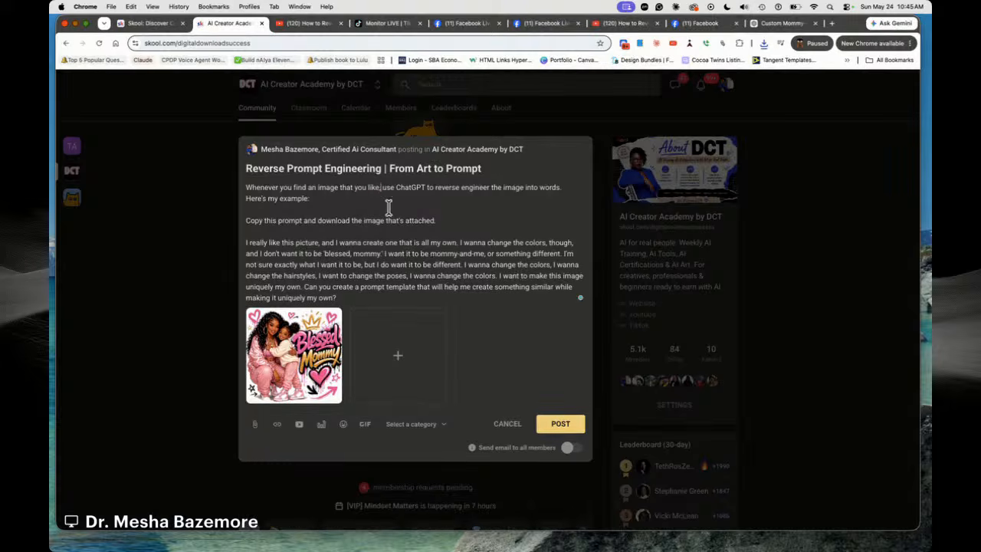
left_click(467, 188)
left_click(444, 209)
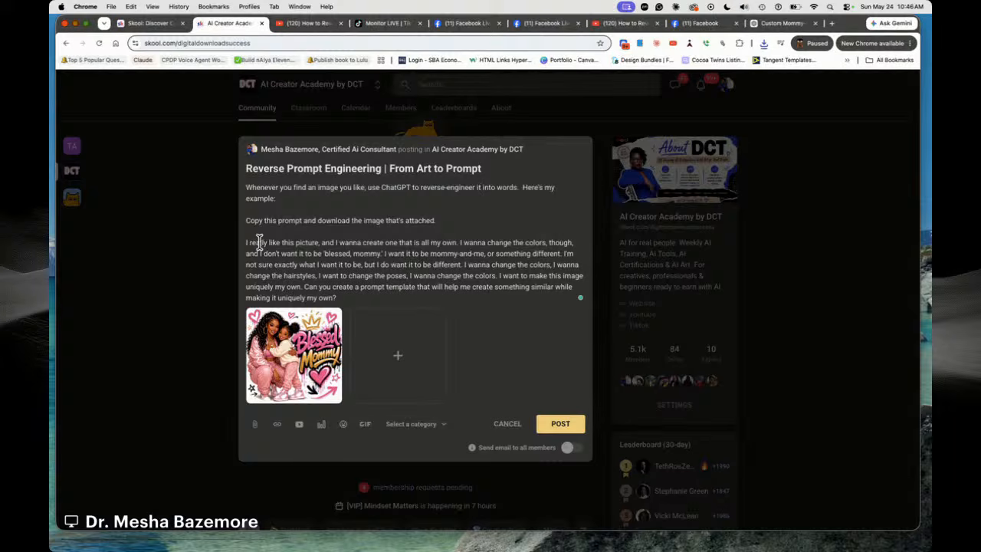
left_click_drag(245, 242, 396, 308)
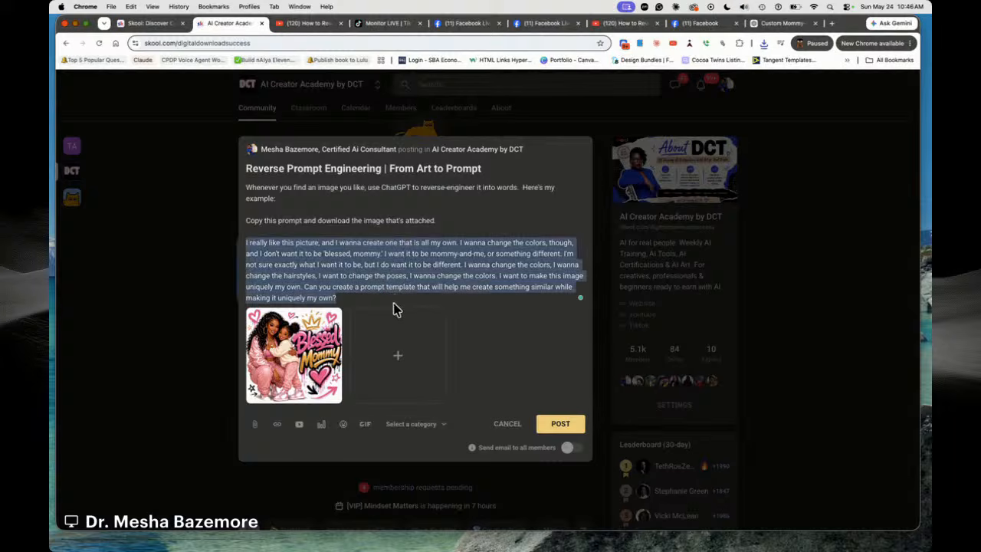
right_click(255, 253)
left_click(533, 239)
right_click(407, 209)
left_click(370, 211)
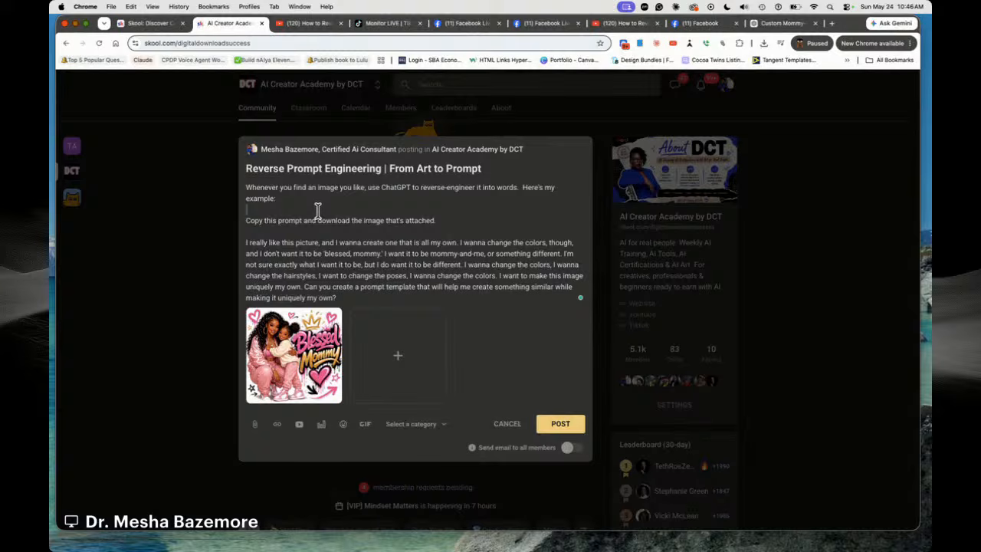
right_click(317, 212)
left_click(503, 254)
Set the post's category to Freebie Shares
left_click(433, 425)
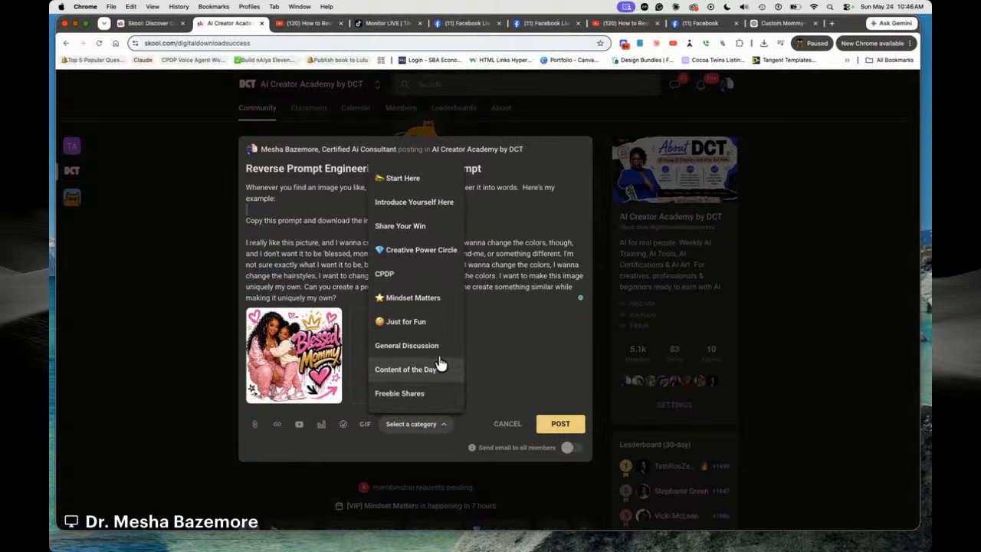
left_click(431, 393)
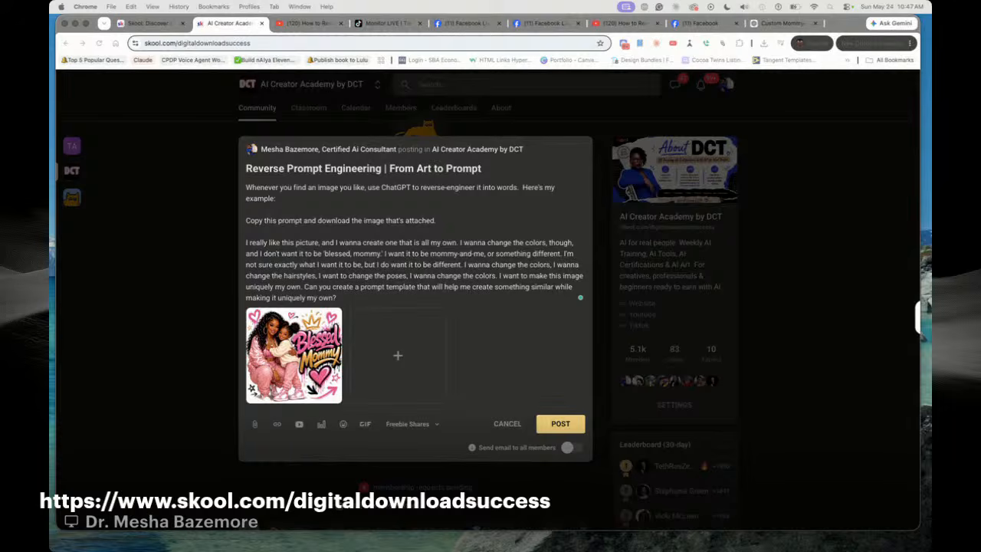
Switch back to the ChatGPT chat, close the enlarged picture and look through the drafted template's placeholders down to the Hairstyles section
left_click(781, 23)
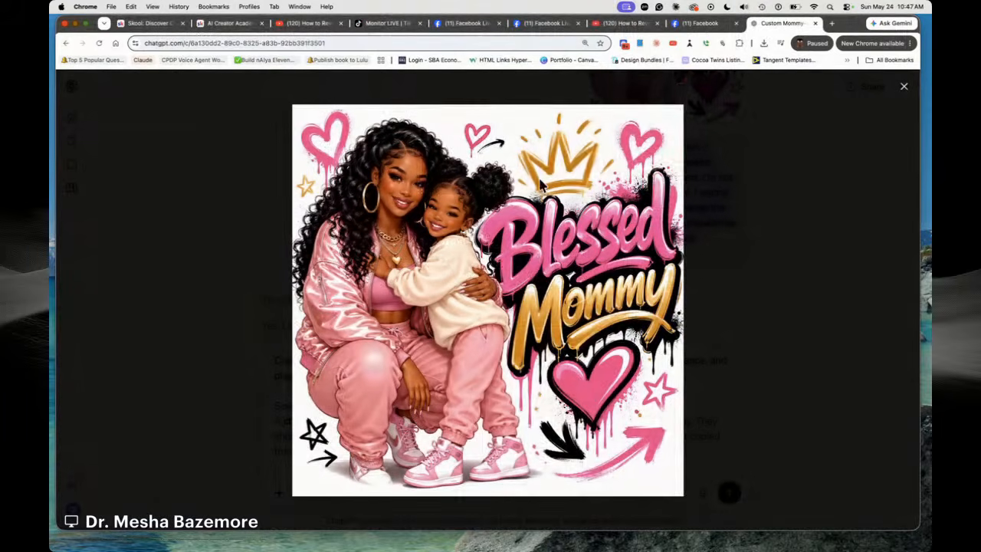
left_click(902, 86)
scroll(513, 276, "down", 10)
scroll(510, 272, "down", 2)
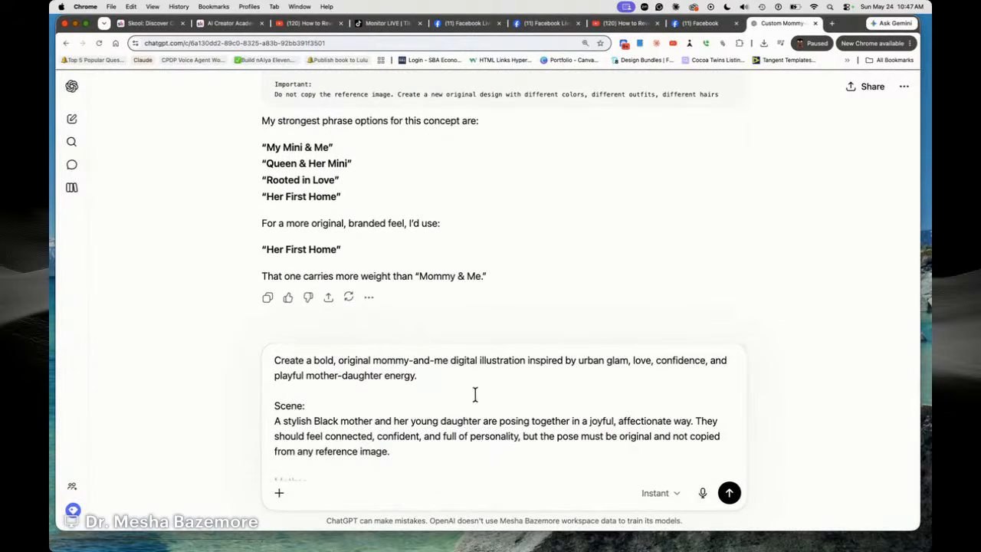
scroll(429, 413, "down", 5)
scroll(445, 373, "down", 5)
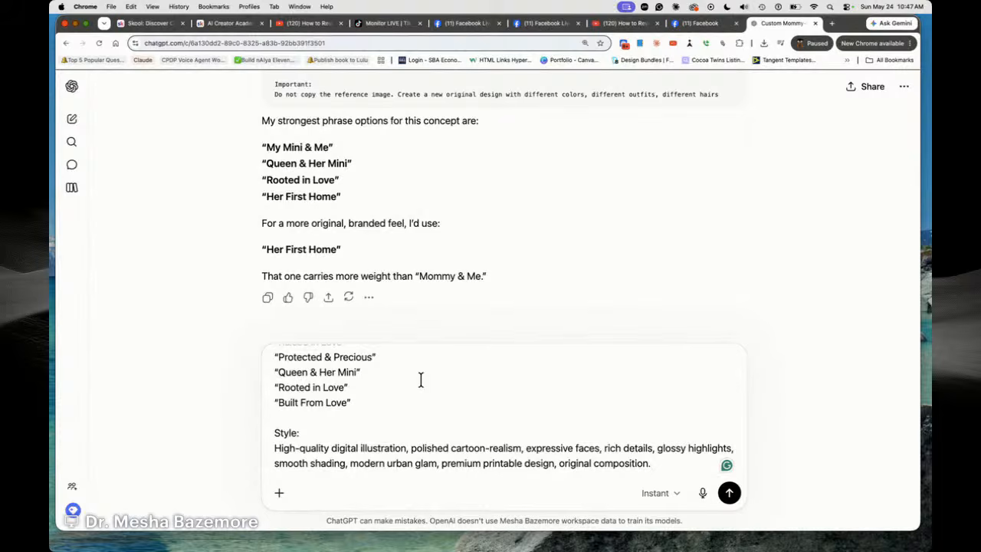
scroll(422, 378, "up", 10)
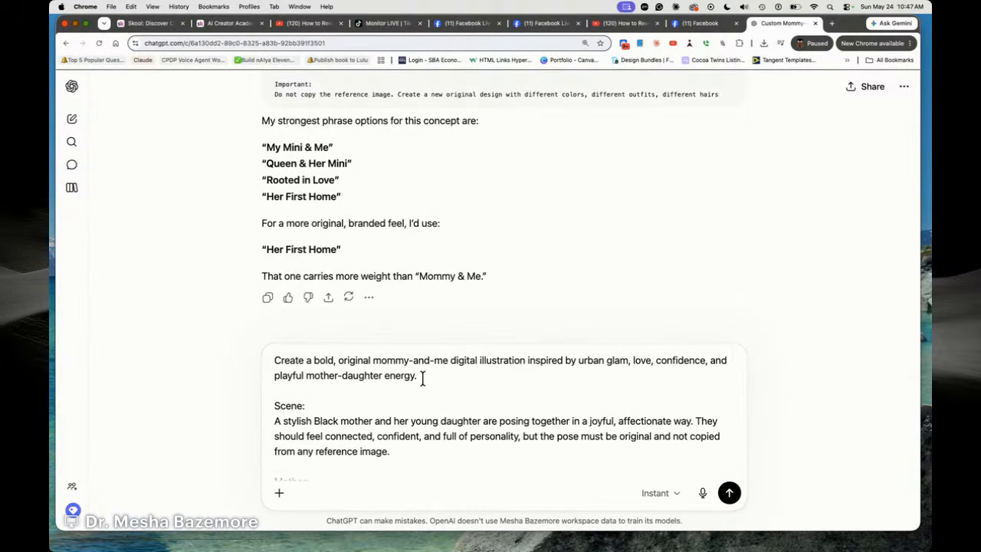
scroll(422, 377, "down", 10)
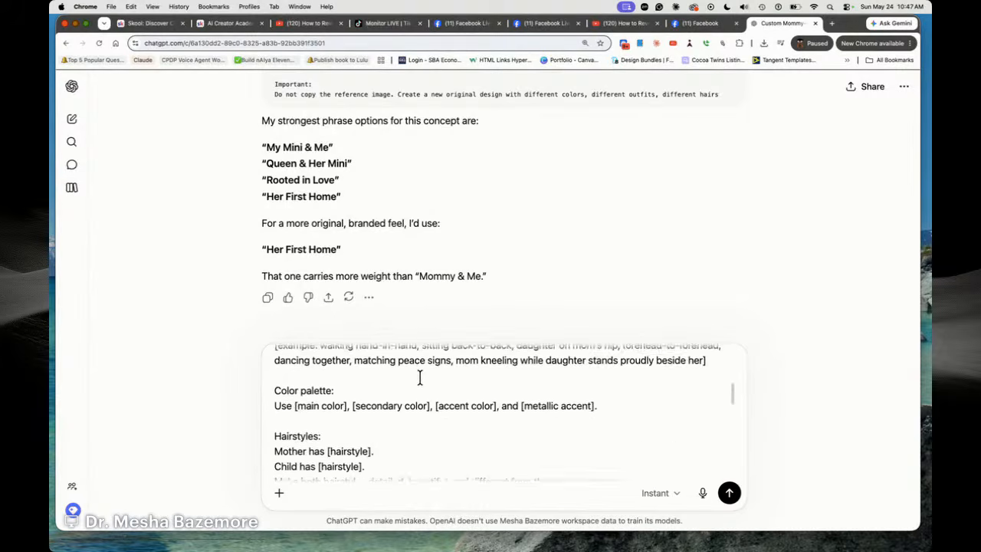
scroll(407, 376, "up", 3)
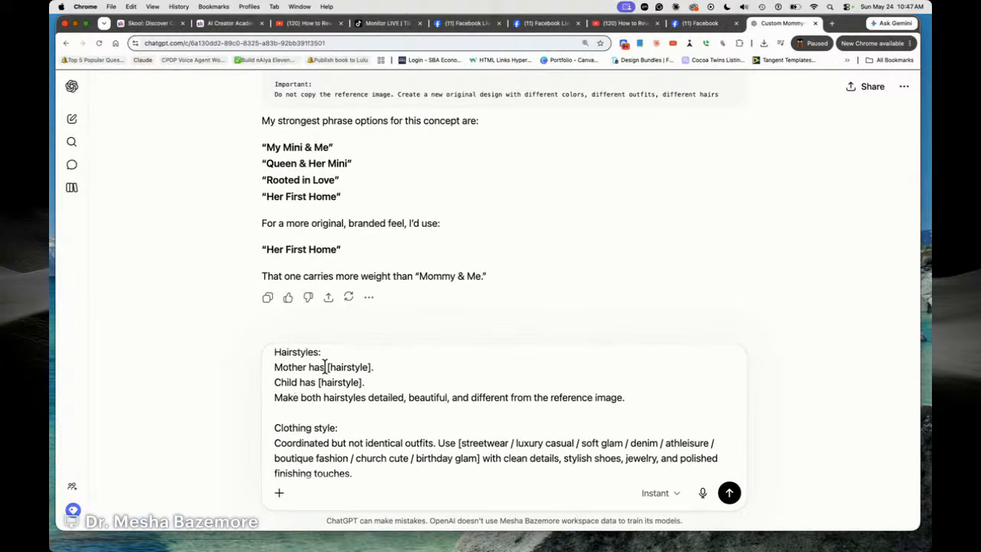
Highlight the mother's "hairstyle" placeholder in the draft's Hairstyles section
left_click_drag(328, 367, 370, 367)
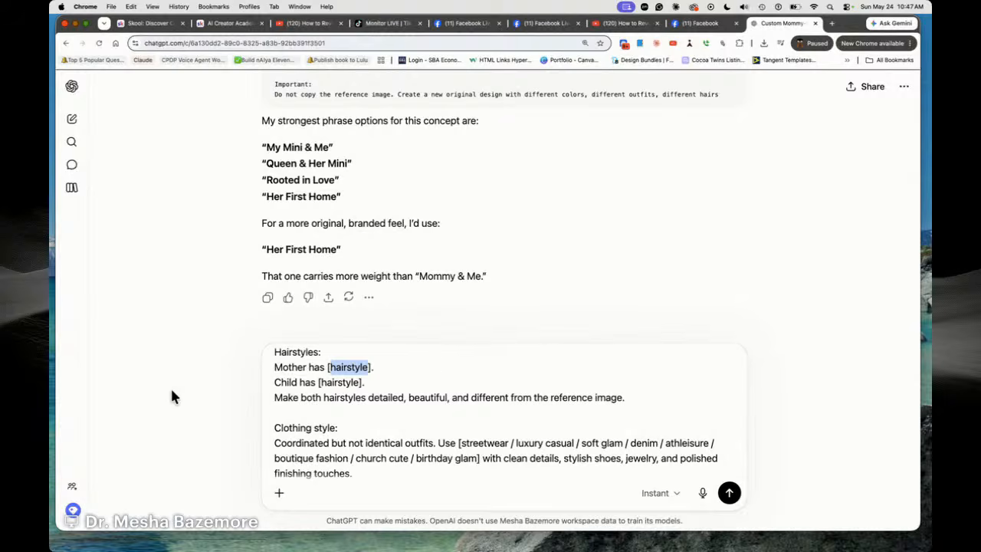
left_click_drag(329, 367, 363, 369)
right_click(337, 360)
left_click(505, 362)
Replace the list of example phrases under "Possible phrases:" in the draft with the placeholder "[provide the phrases]"
scroll(414, 375, "up", 10)
scroll(460, 386, "down", 15)
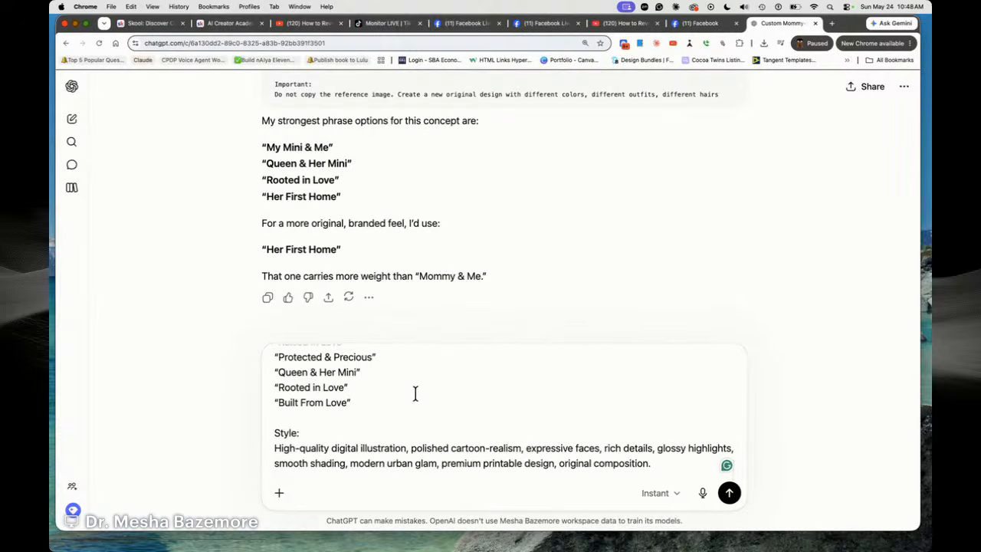
scroll(394, 391, "up", 4)
scroll(382, 387, "up", 2)
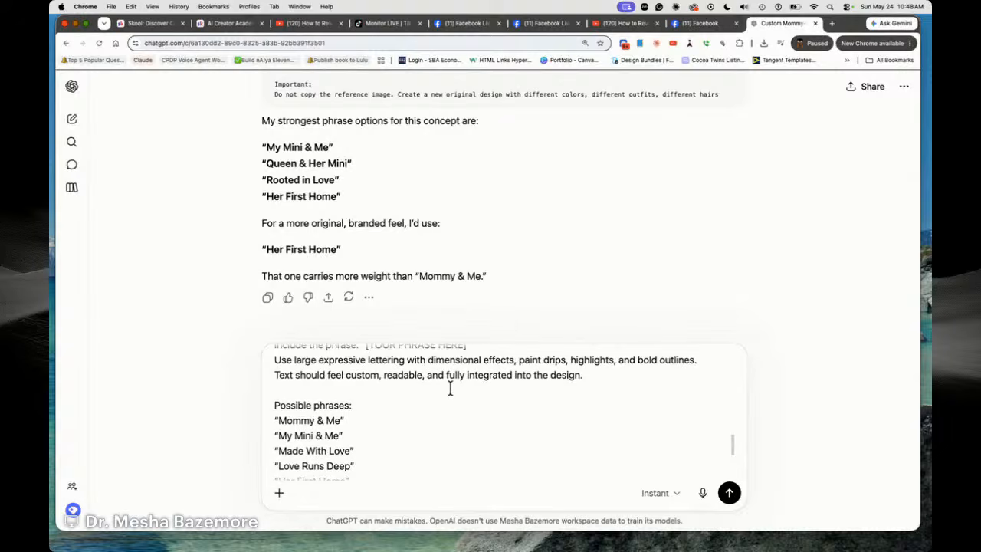
scroll(460, 388, "down", 3)
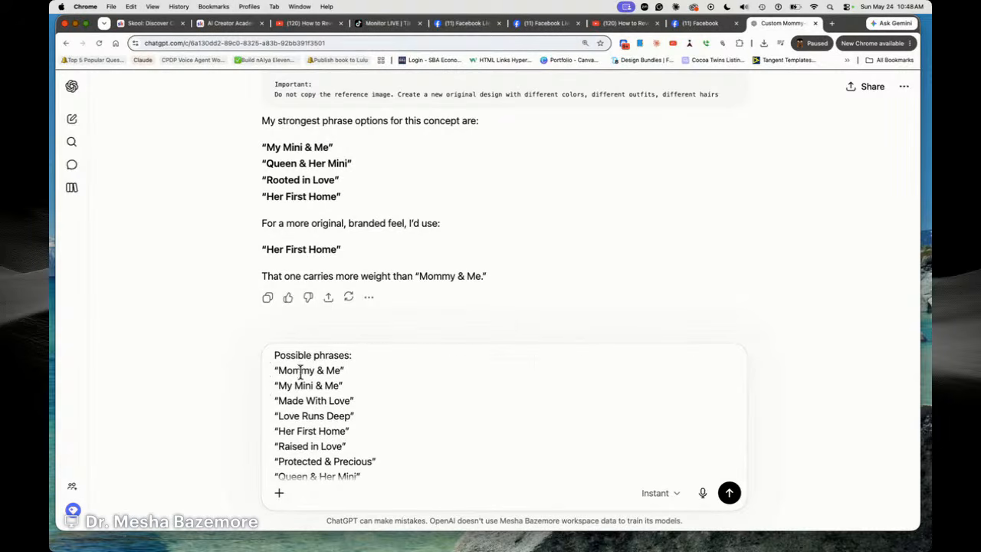
scroll(306, 383, "down", 3)
left_click_drag(372, 414, 354, 389)
scroll(276, 383, "up", 4)
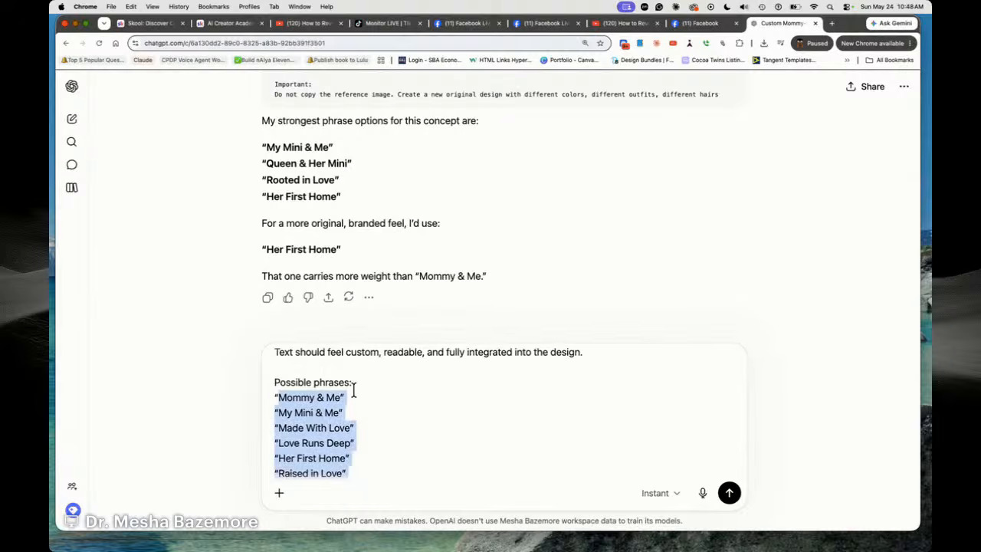
key("BackSpace")
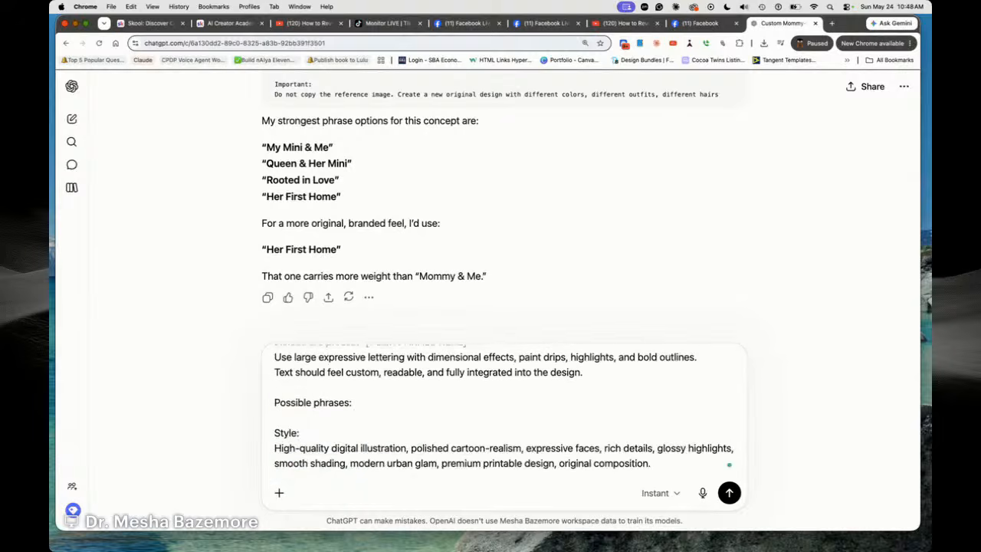
type("[provide the phrases")
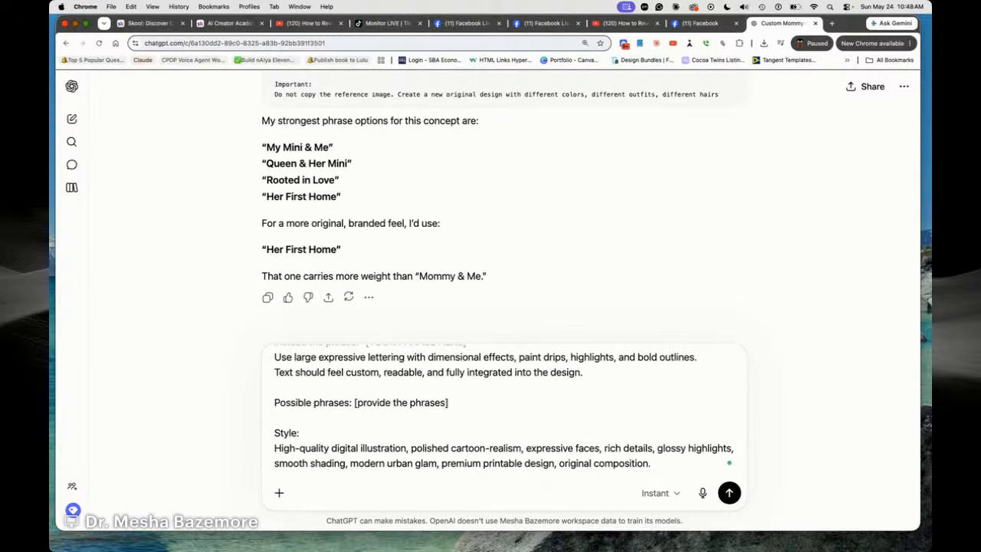
Review the edited template from its beginning and highlight the "provide the phrases" placeholder
scroll(508, 372, "up", 15)
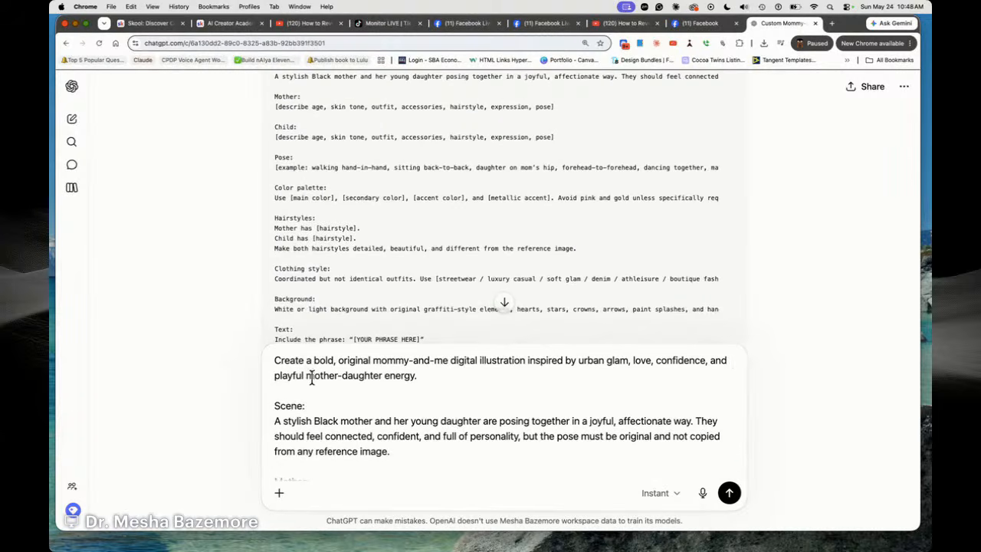
left_click_drag(273, 360, 596, 455)
left_click(681, 459)
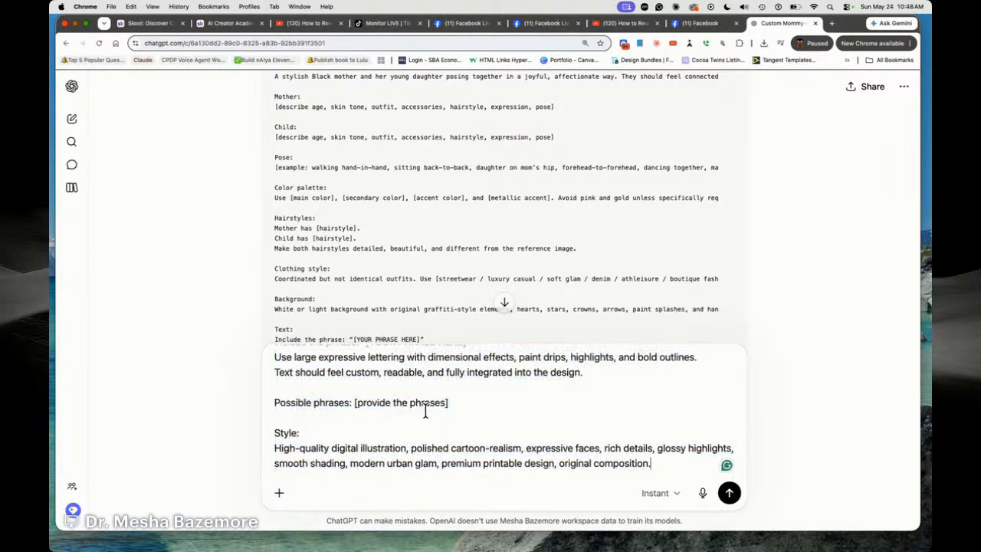
left_click_drag(447, 403, 357, 404)
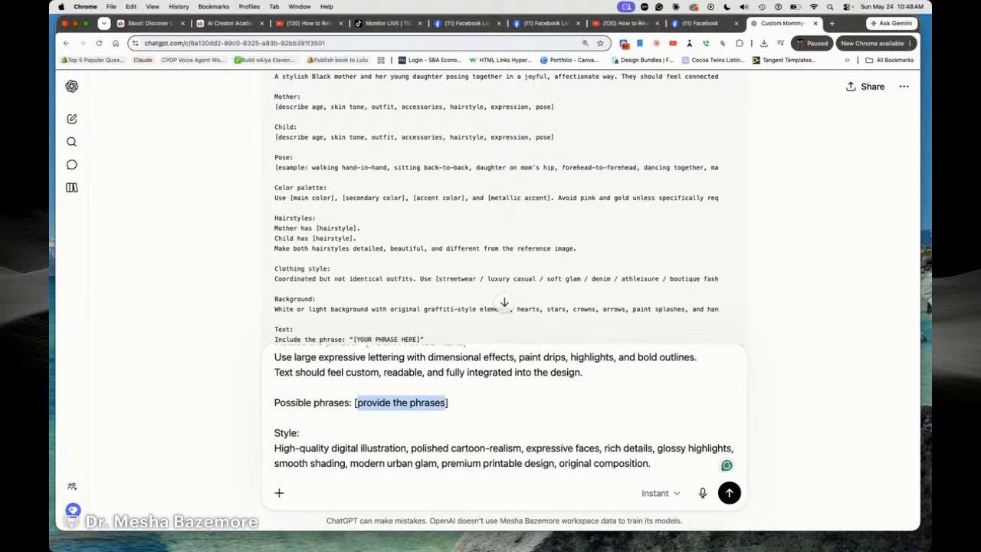
left_click(387, 402)
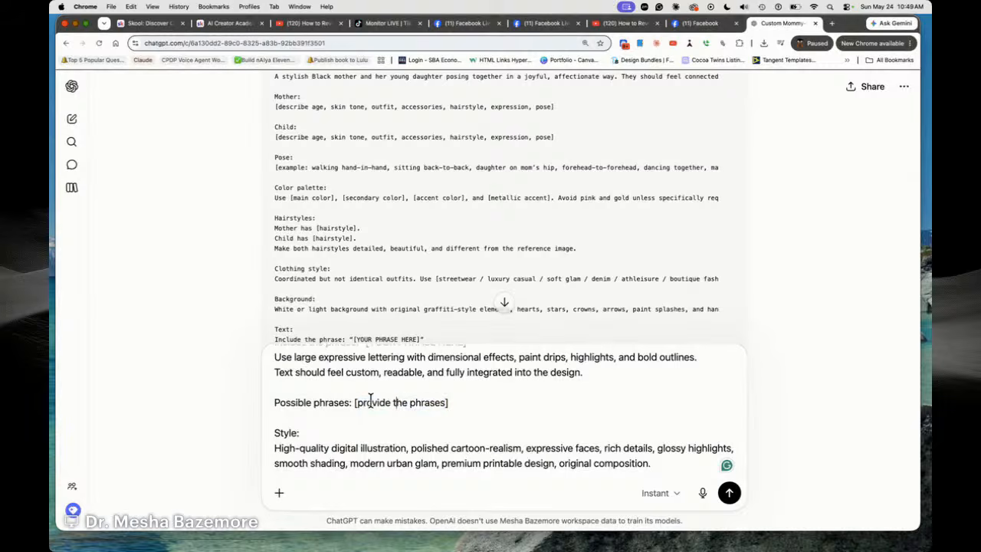
left_click_drag(356, 401, 449, 402)
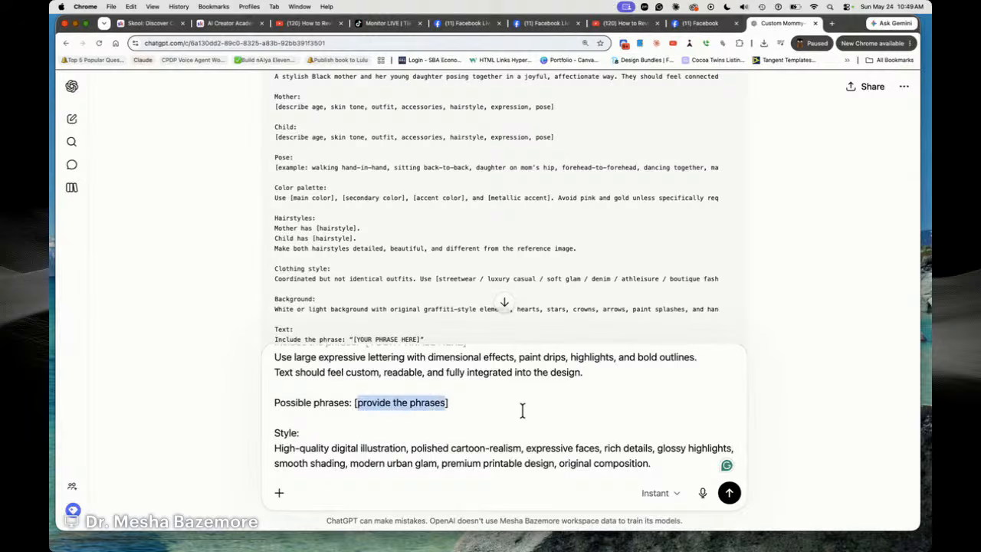
Open a fresh ChatGPT chat in a separate browser tab and attach the "Blessed Mommy" picture
scroll(521, 412, "up", 5)
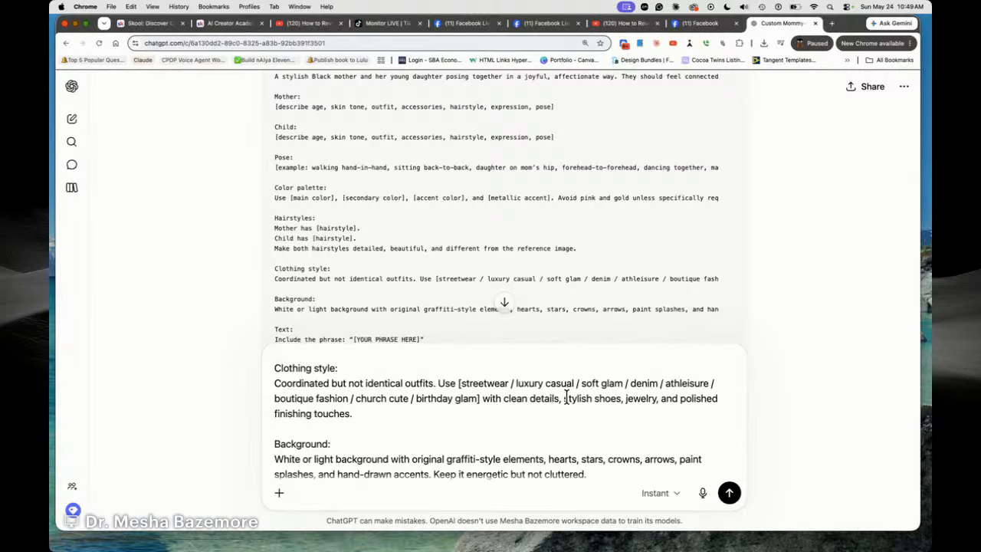
scroll(582, 405, "up", 10)
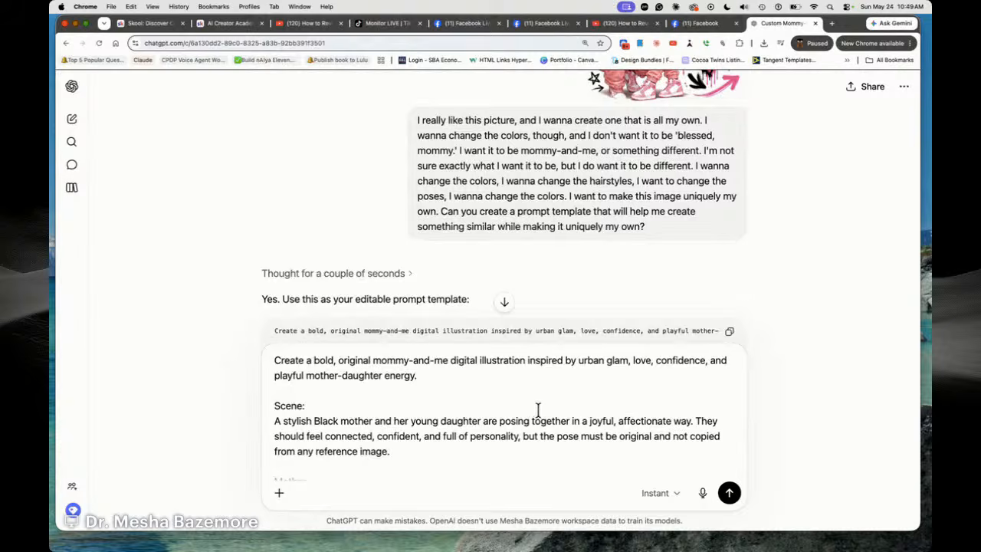
scroll(537, 408, "up", 3)
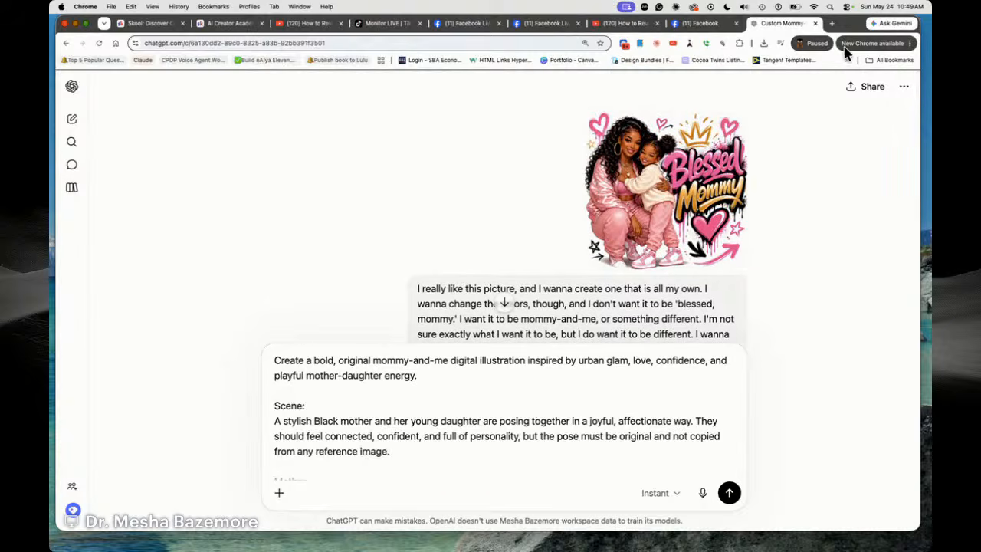
left_click(831, 23)
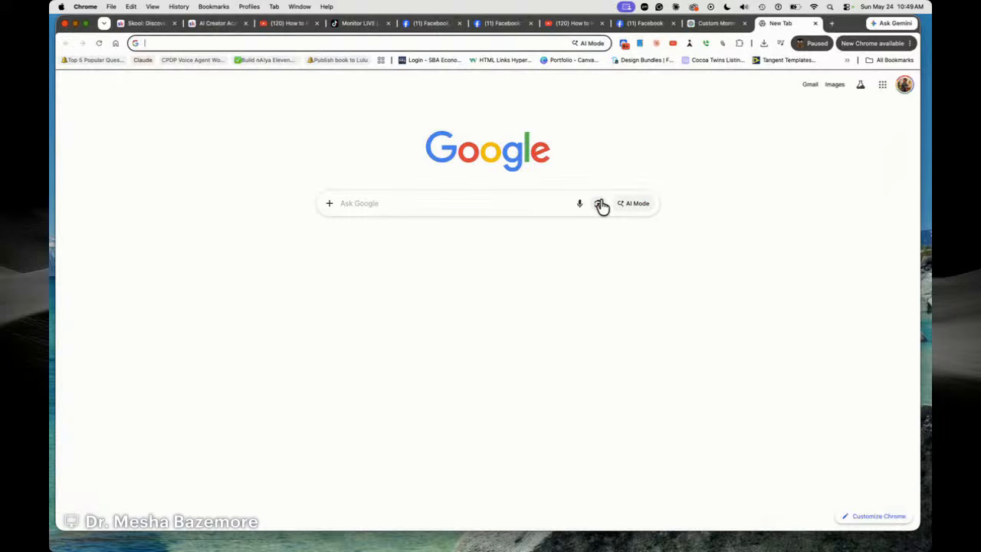
type("chat")
key("Return")
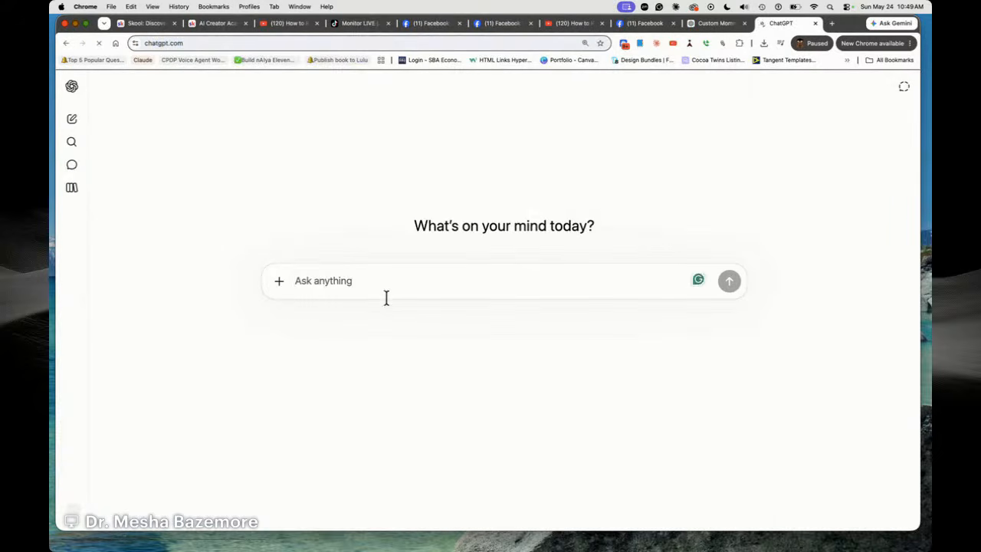
left_click(279, 281)
left_click(333, 308)
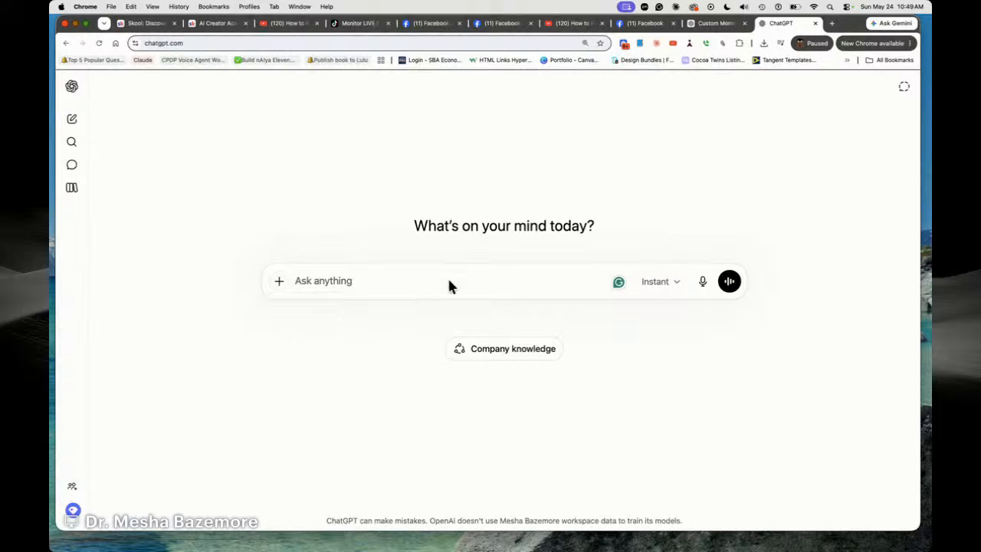
double_click(274, 204)
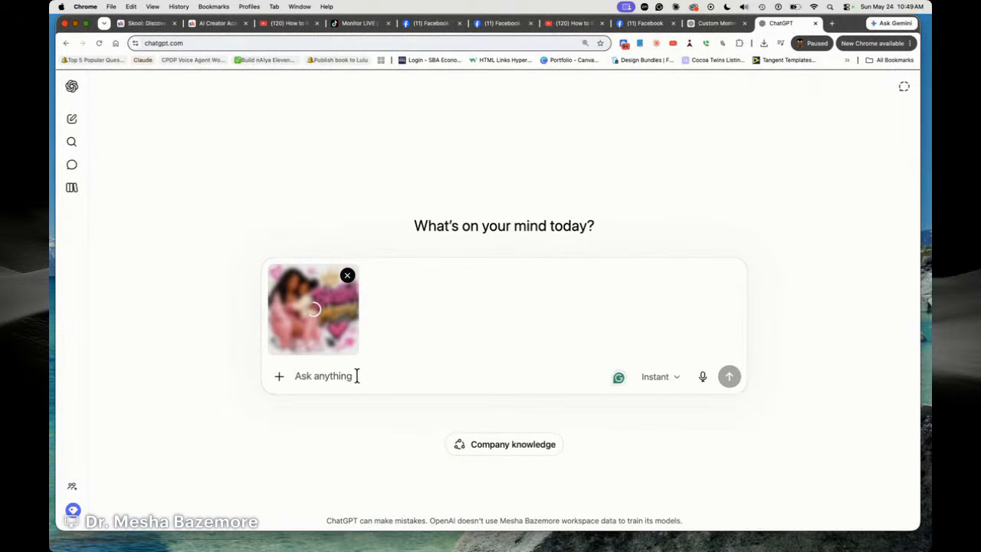
Write the request "Please reverse engineer this image into a text-to-art prompt." with the hyphenated spelling of "text-to-art"
type("Please reverse engineer this image into a text")
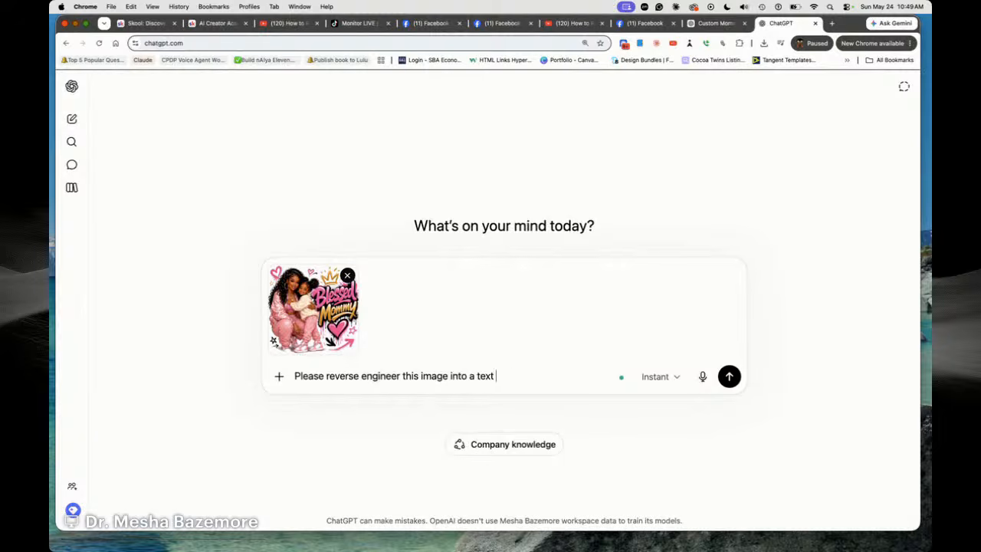
type("prompt.")
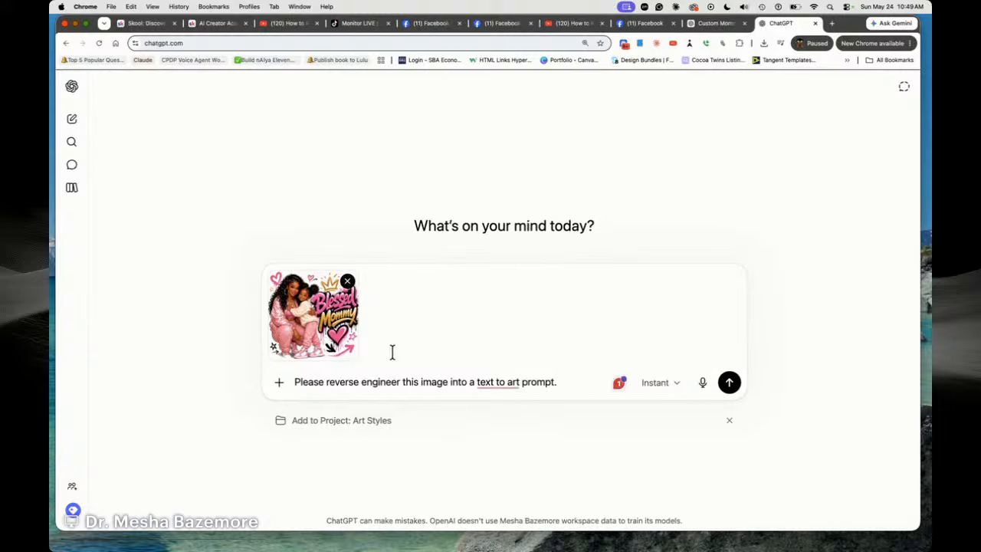
left_click(494, 382)
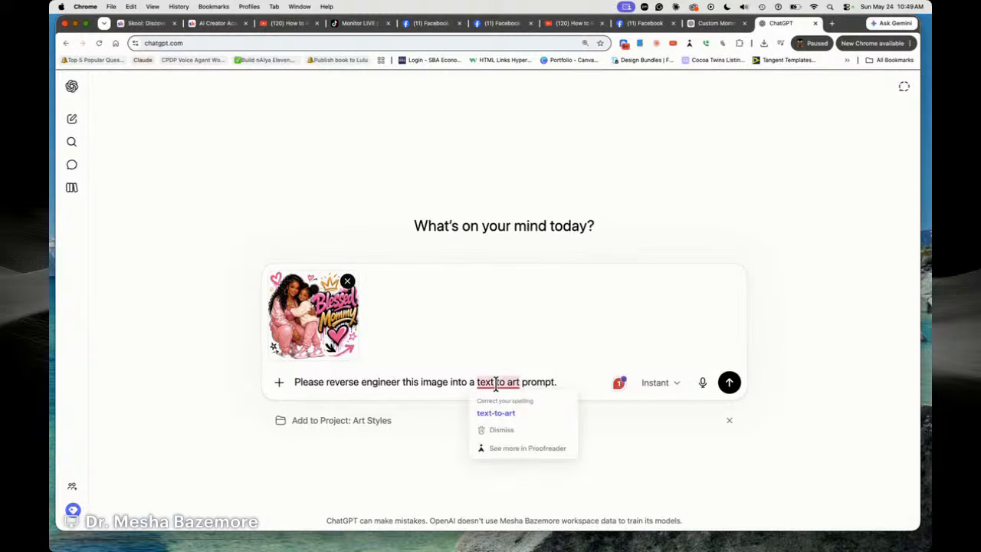
left_click(536, 412)
Insert "Acting as an expert digital illustrator that specializes in Procreate and Adobe Fresco. They specialize in hand drawn art." before the request
left_click(296, 379)
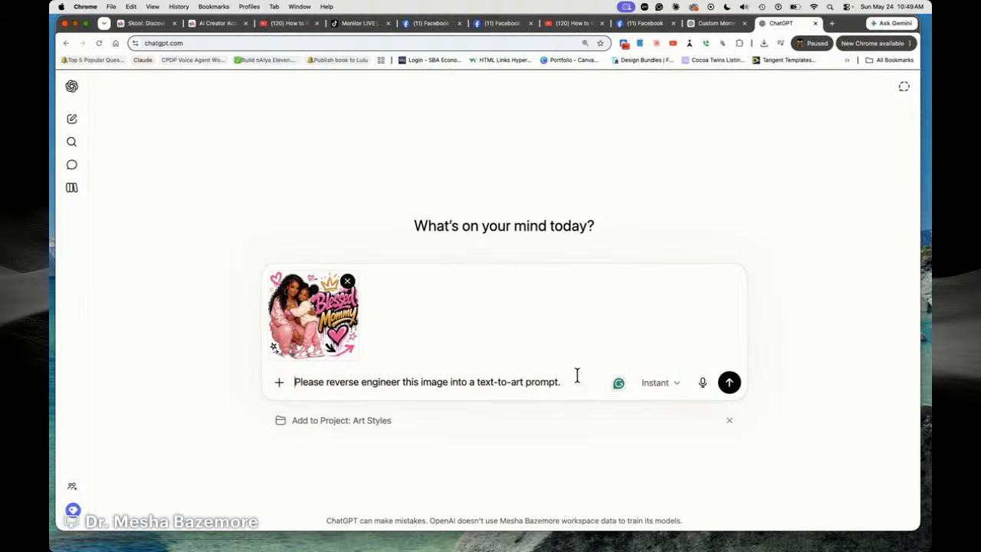
type("Acting as an ")
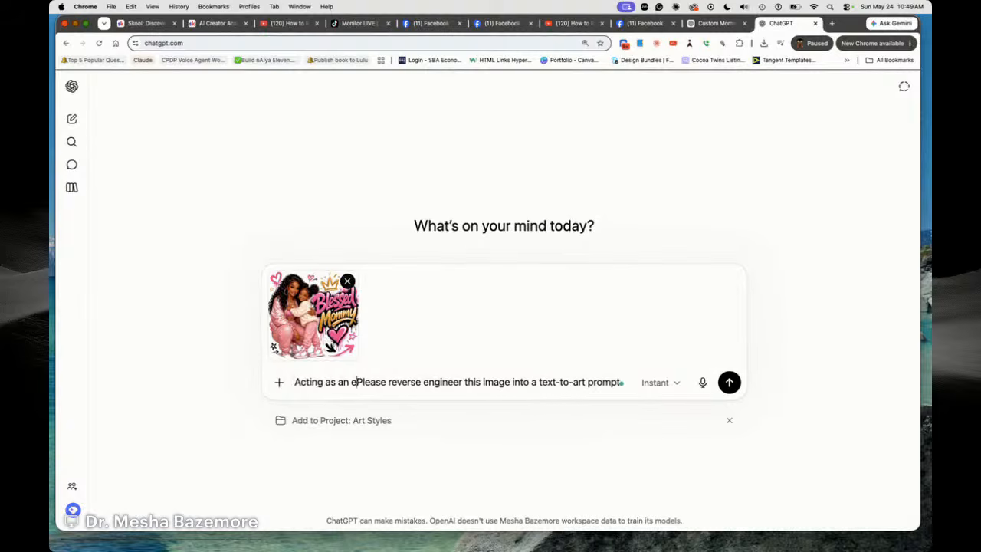
type("expert digi")
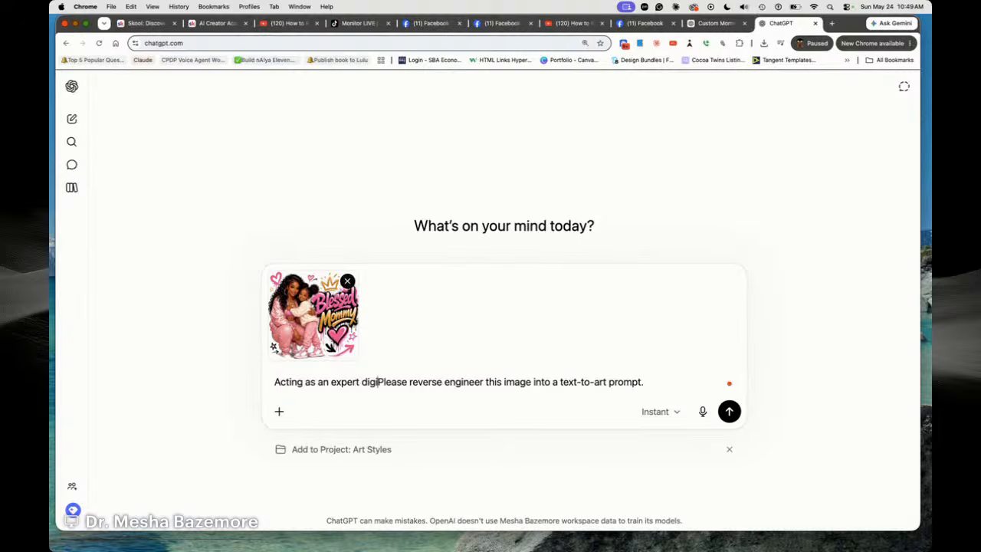
type("tal ill")
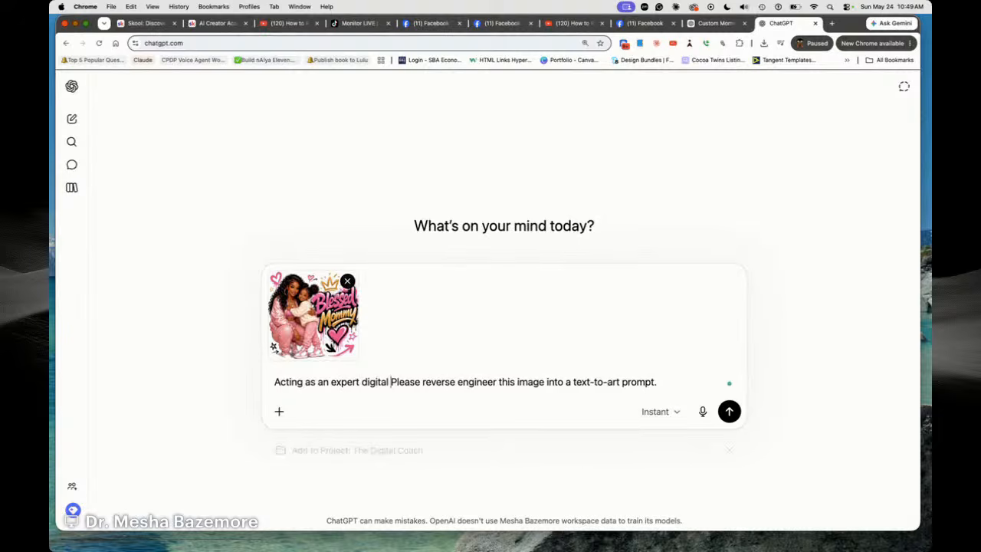
type("ustrator that specializes in Procreate and Adobe Fresco.")
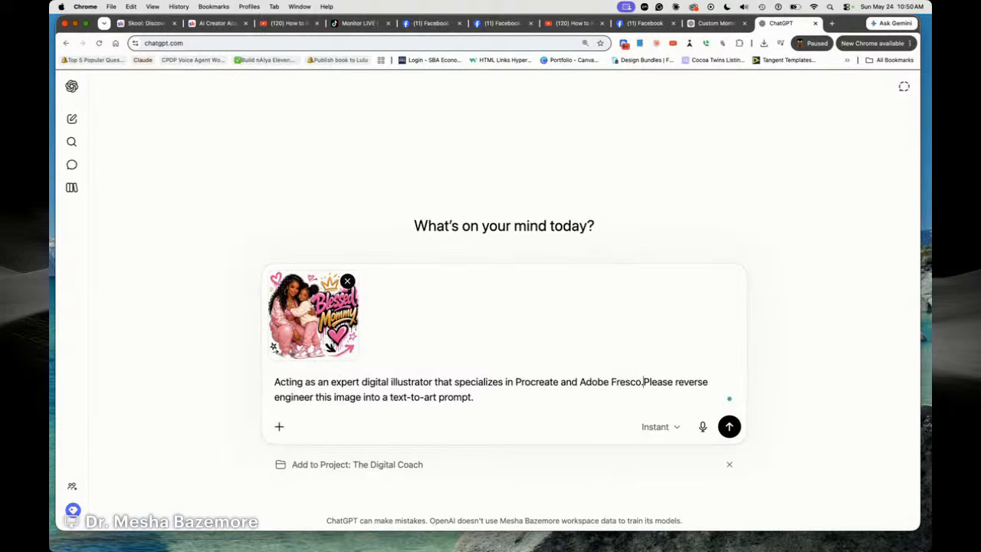
type("  They specializ")
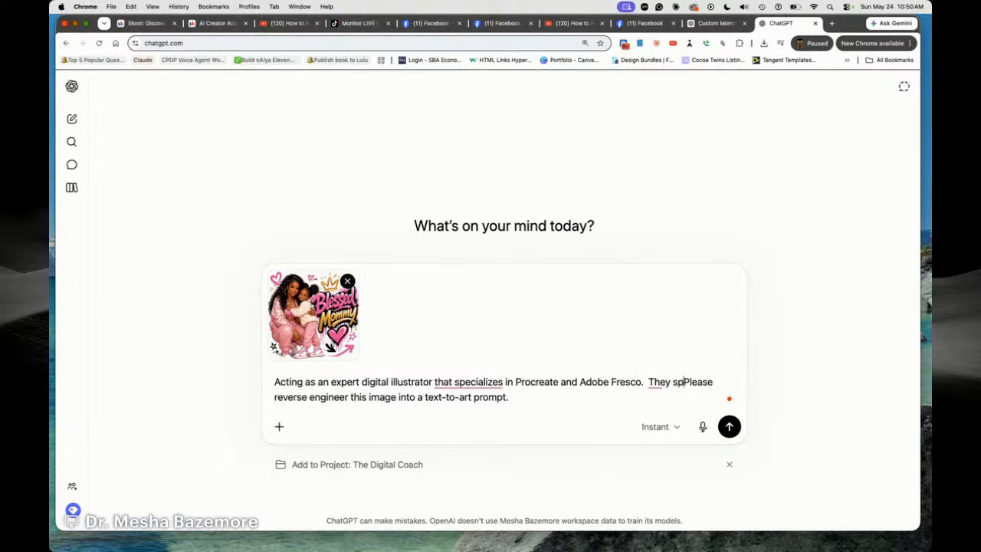
type("e in ha")
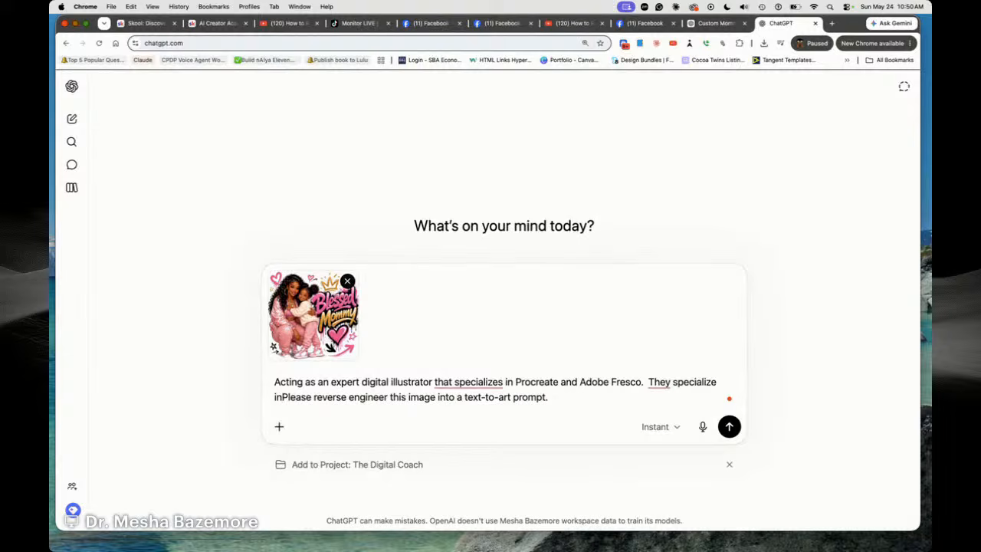
type("nd drawn art.")
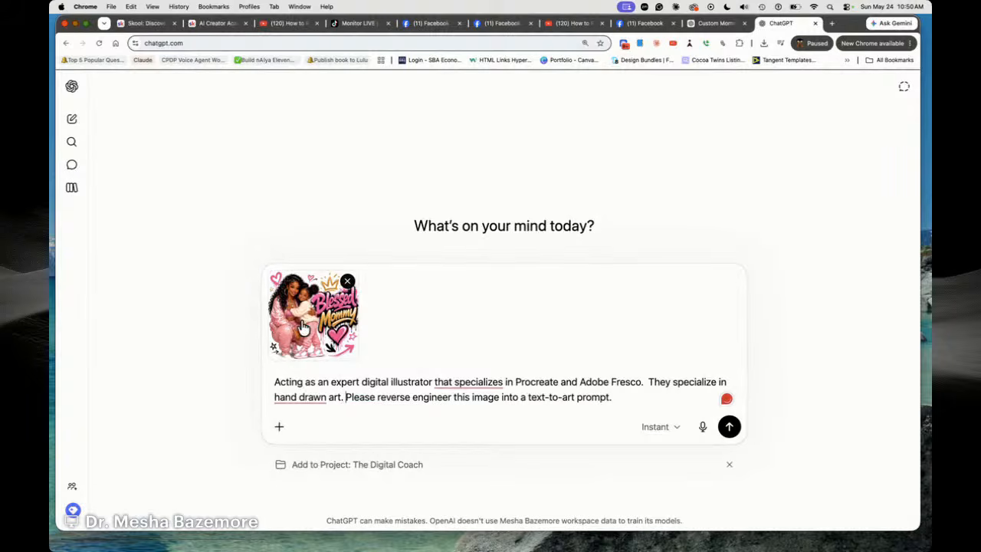
Correct the wording to "who specializes" and "hand-drawn" using the suggested proofreading fixes
mouse_move(477, 381)
left_click(464, 412)
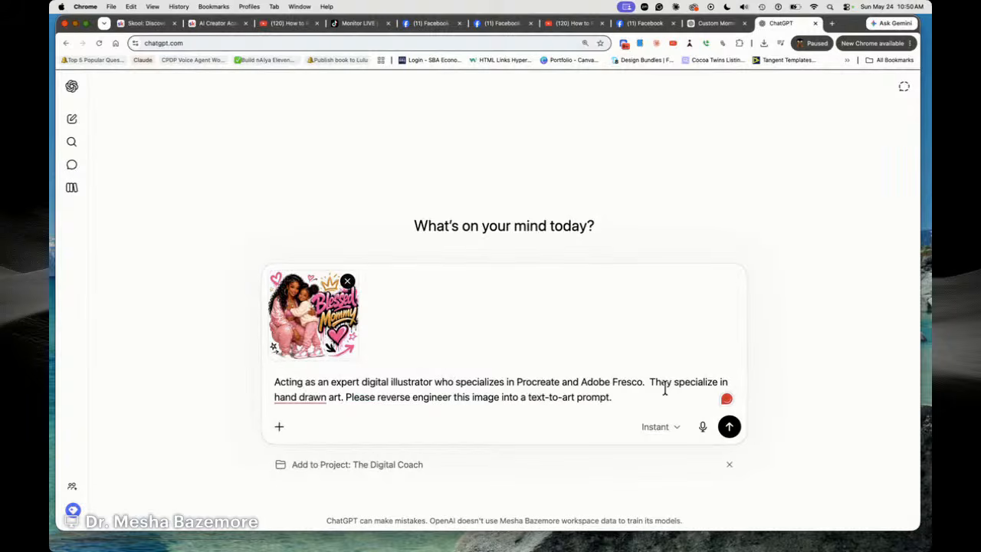
mouse_move(307, 394)
left_click(340, 415)
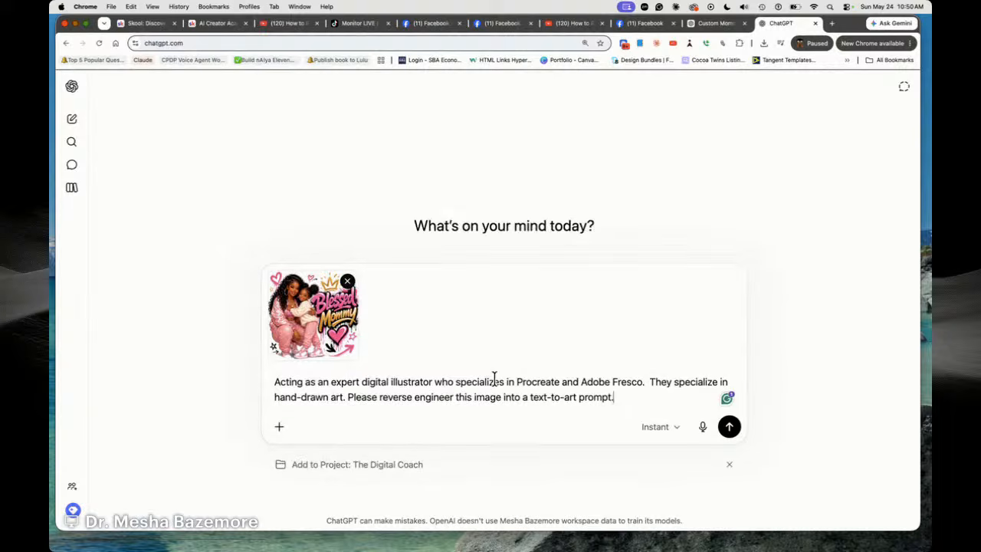
Highlight the reverse-engineering request and the illustrator role sentence in turn, then send the prompt with the picture
left_click_drag(611, 397, 303, 383)
left_click(618, 409)
left_click_drag(346, 397, 661, 401)
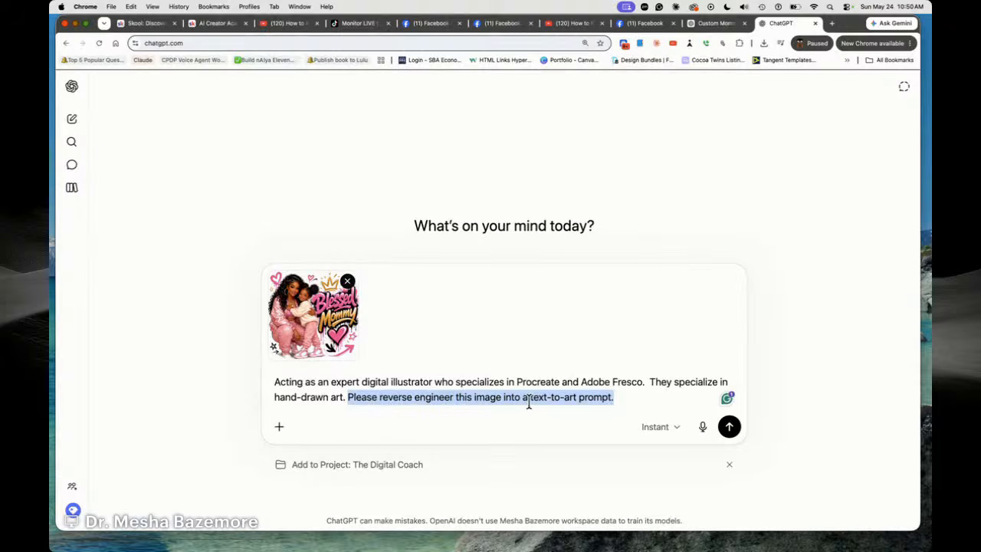
left_click_drag(616, 398, 348, 387)
left_click_drag(273, 381, 650, 380)
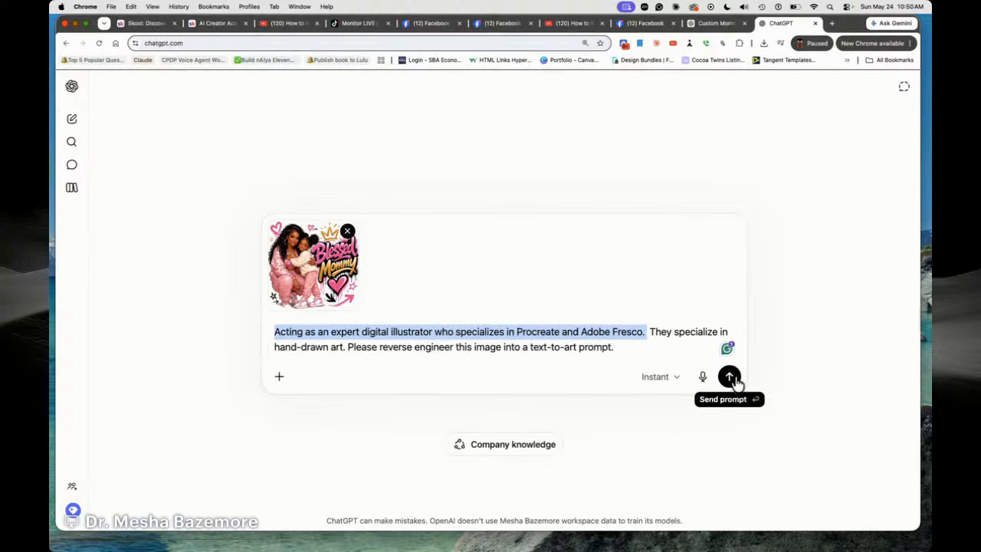
left_click(729, 377)
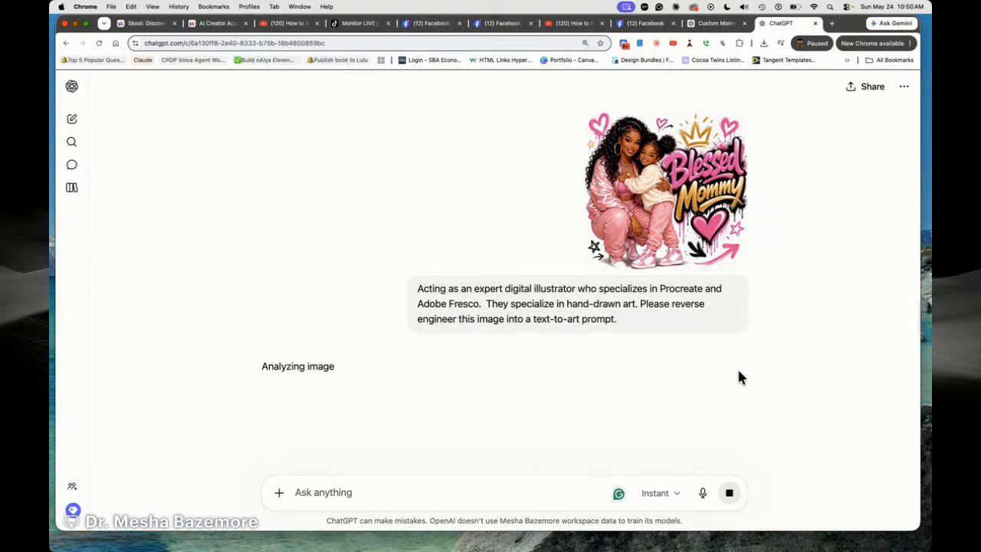
Look through the generated text-to-art prompt against the attached picture
scroll(314, 285, "down", 3)
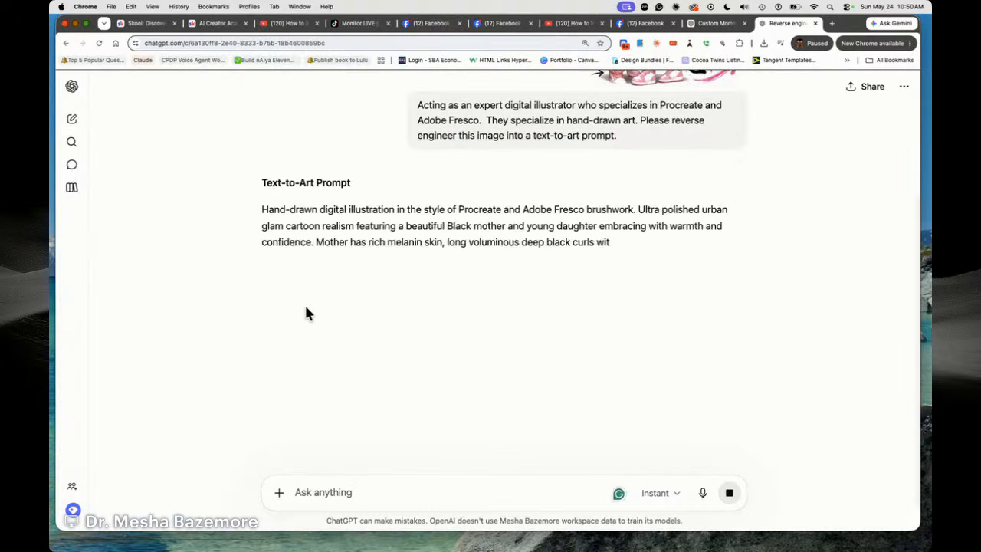
scroll(257, 279, "up", 1)
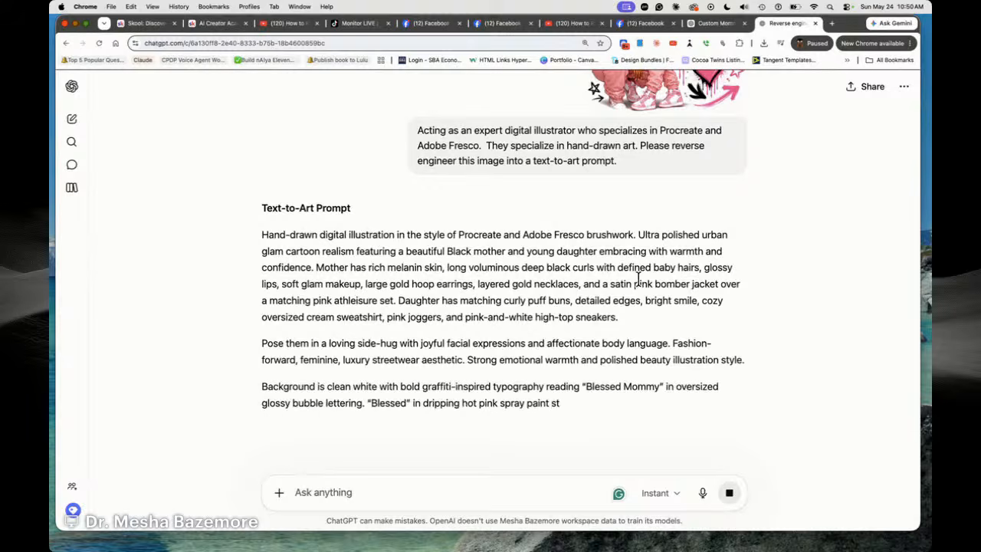
scroll(536, 293, "up", 2)
scroll(537, 293, "up", 3)
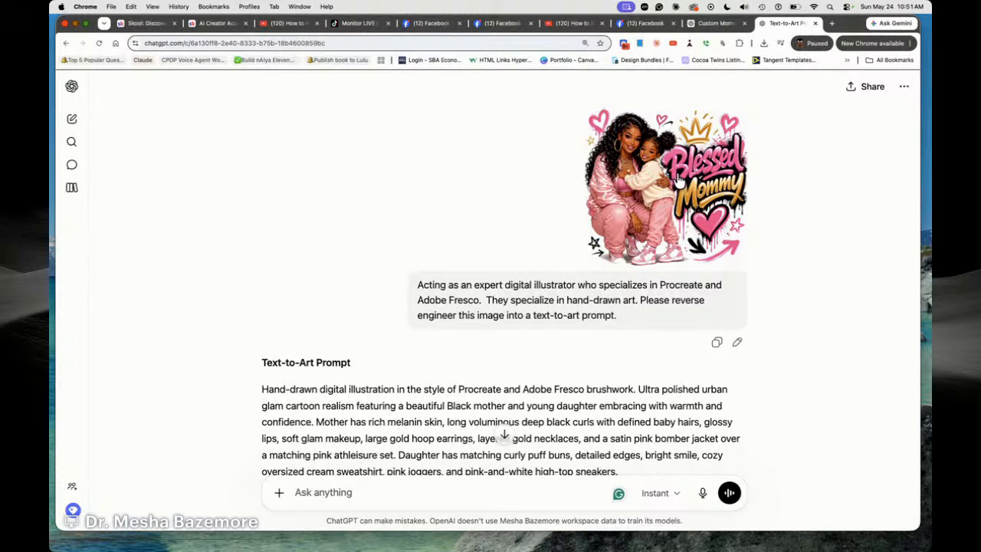
scroll(480, 265, "down", 10)
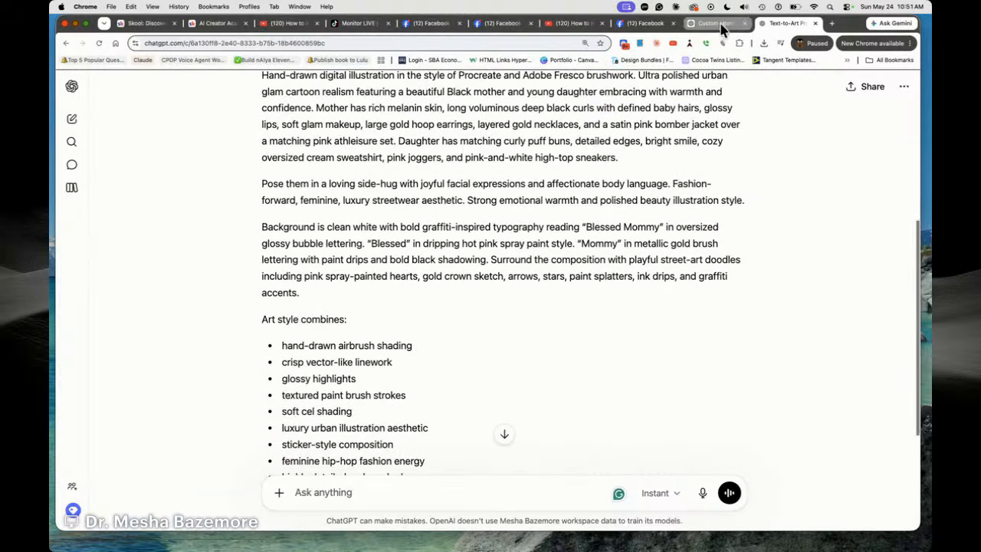
Compare the placeholder template in the earlier chat with the reverse-engineered prompt, reading the latter from its opening to the lighting paragraph
left_click(718, 23)
scroll(510, 366, "down", 5)
scroll(543, 403, "down", 1)
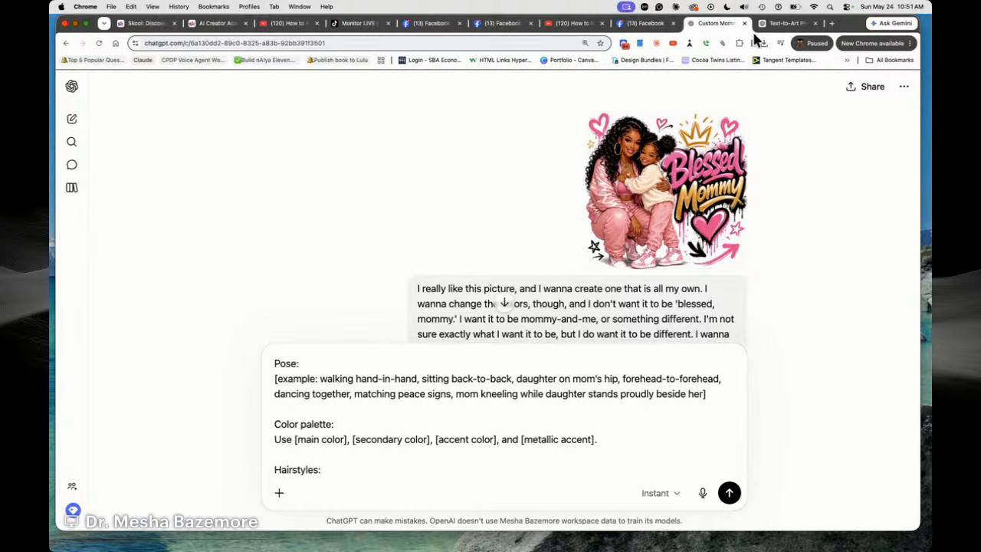
left_click(782, 24)
scroll(432, 296, "down", 4)
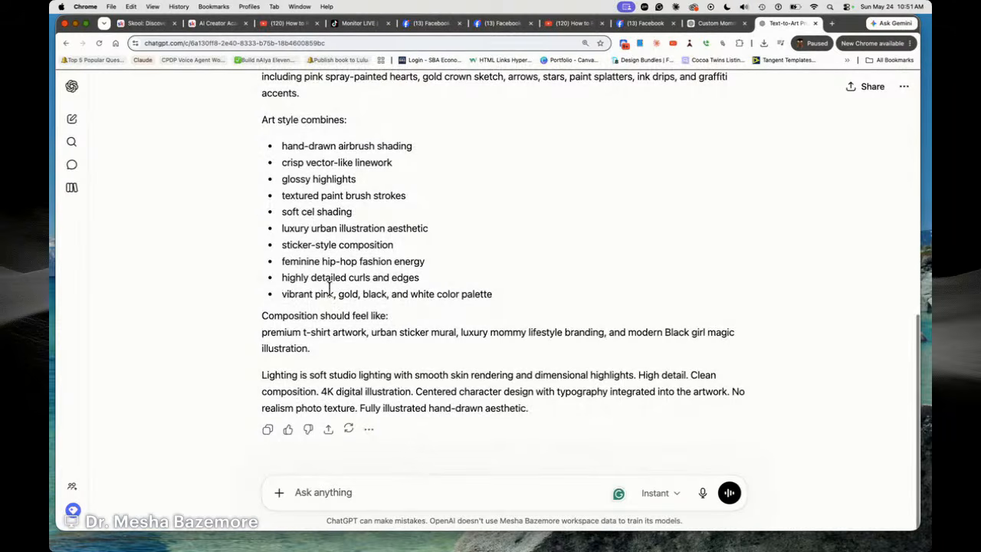
scroll(450, 282, "up", 5)
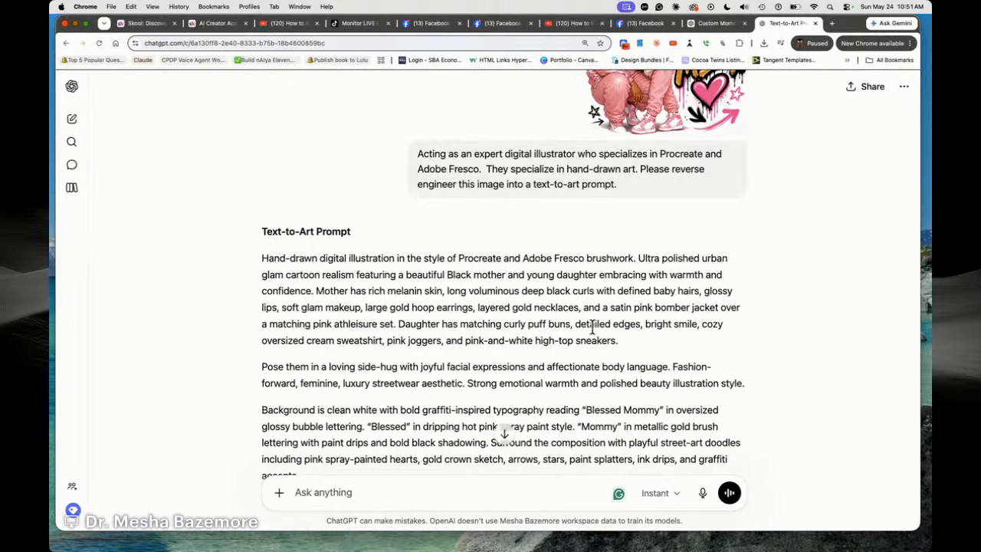
scroll(558, 325, "down", 2)
scroll(588, 329, "down", 5)
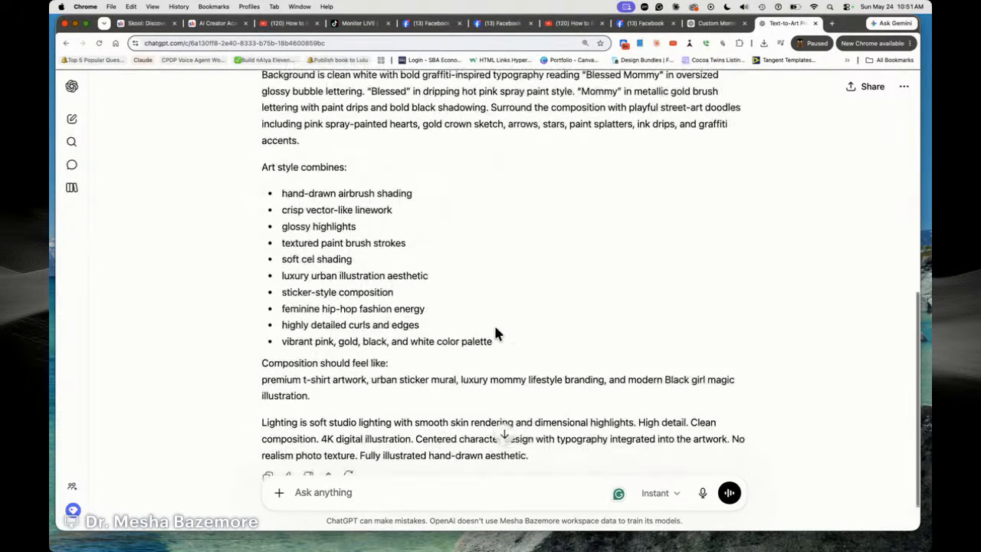
Copy the full generated prompt text, beginning at "Hand-drawn digital illustration" and leaving out its "Text-to-Art Prompt" heading
left_click_drag(544, 410, 282, 228)
scroll(341, 221, "up", 4)
scroll(341, 222, "up", 8)
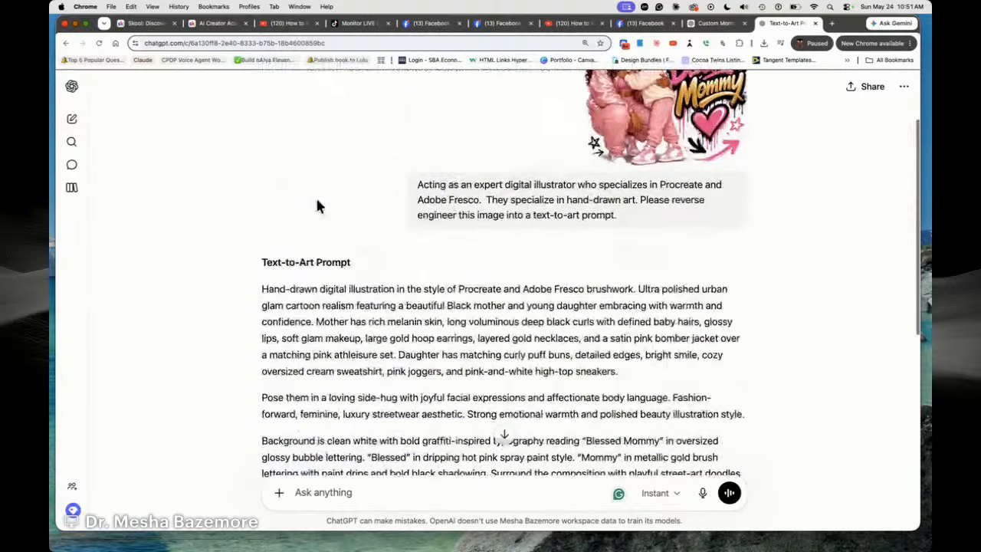
left_click(261, 288, "shift")
right_click(325, 296)
left_click(398, 320)
Start a new chat, paste the copied text-to-art prompt, set it to create an image and send it
left_click(73, 115)
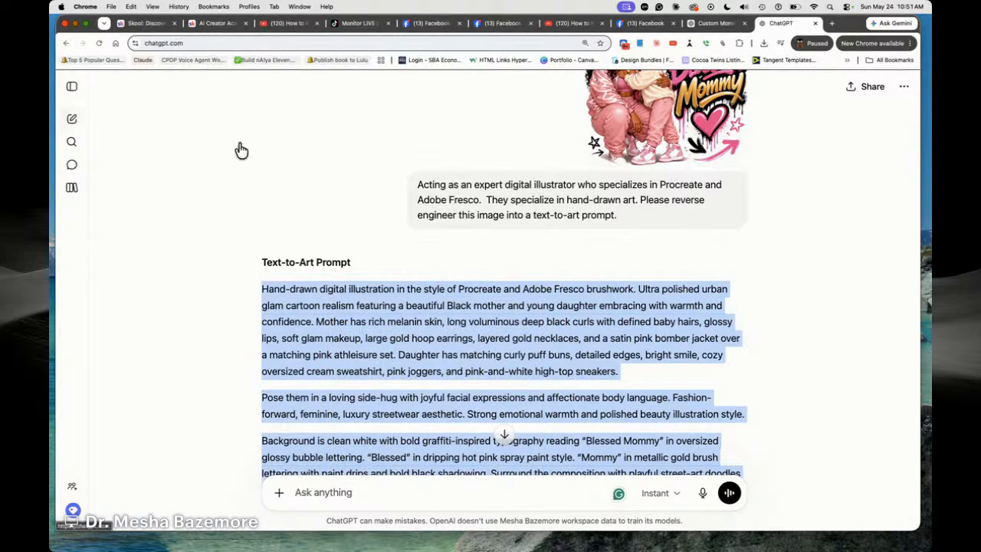
right_click(312, 280)
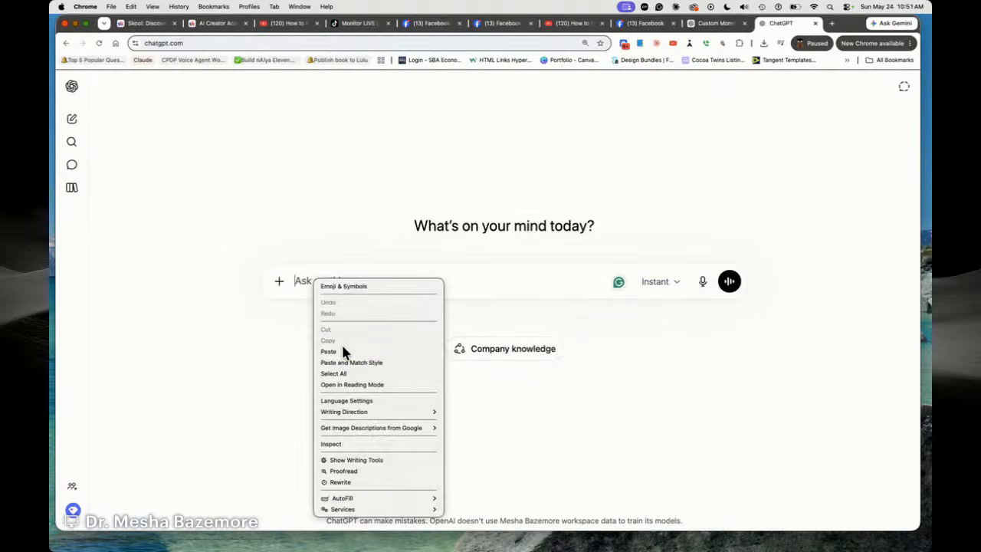
left_click(344, 350)
left_click(279, 376)
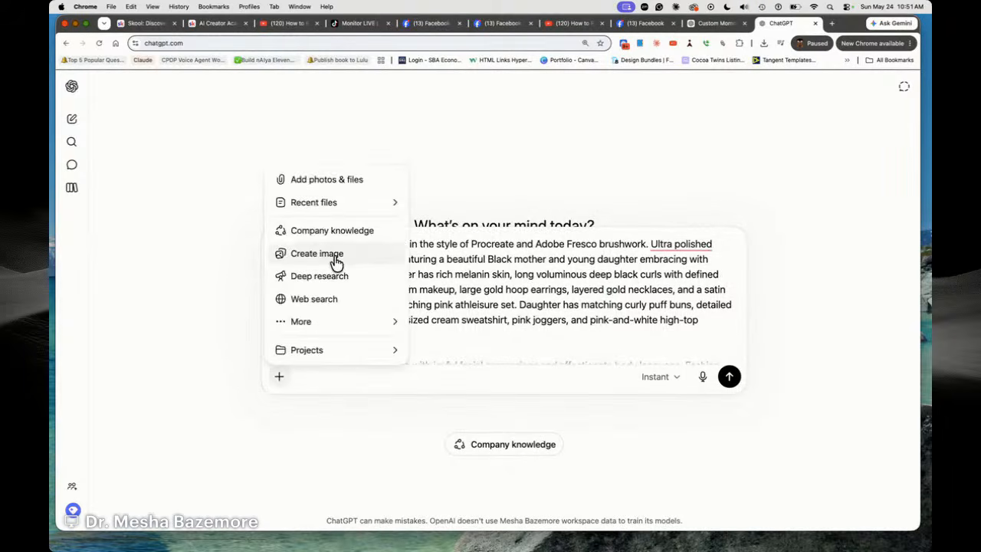
left_click(332, 254)
left_click(729, 412)
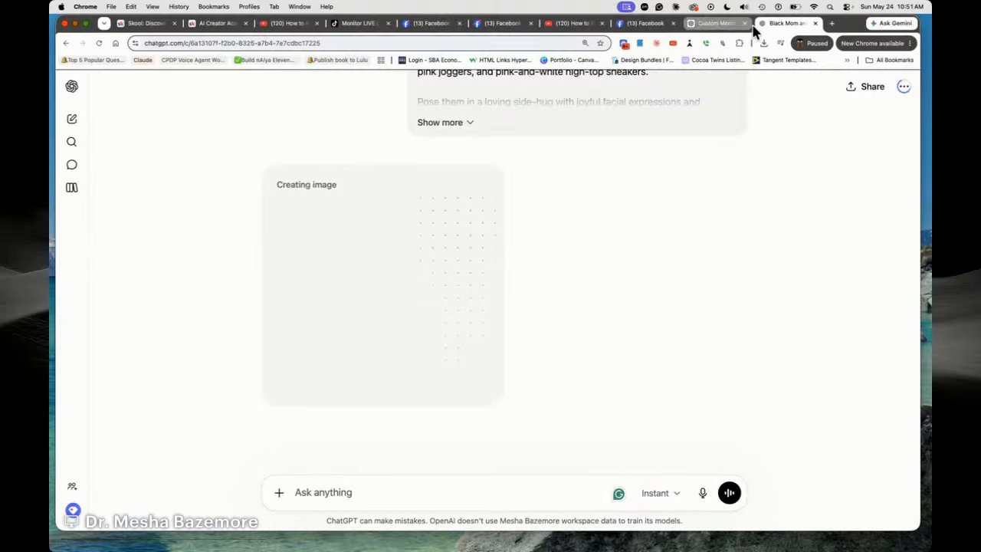
View the original picture on Facebook, then expand the full sent prompt in the image-generation chat
left_click(644, 24)
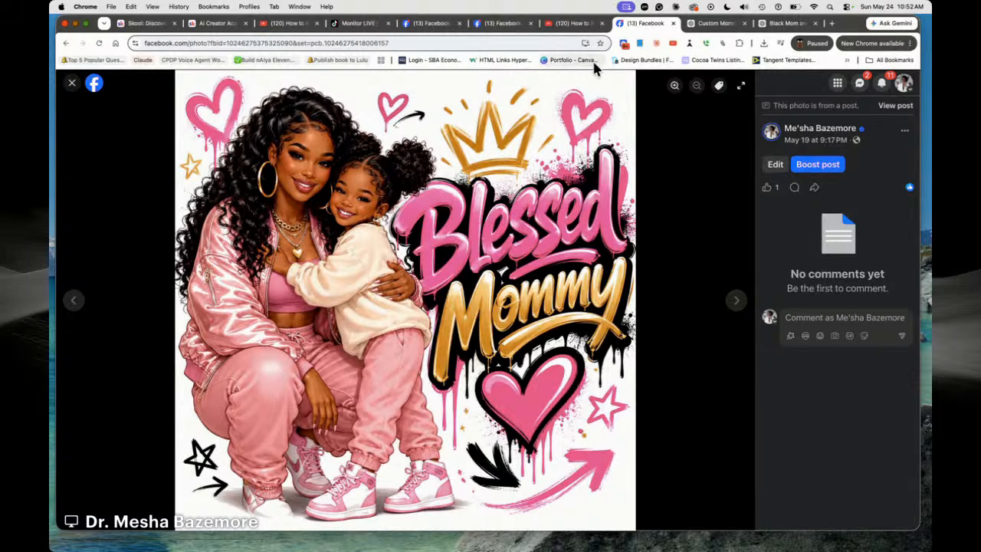
left_click(785, 23)
scroll(536, 165, "up", 3)
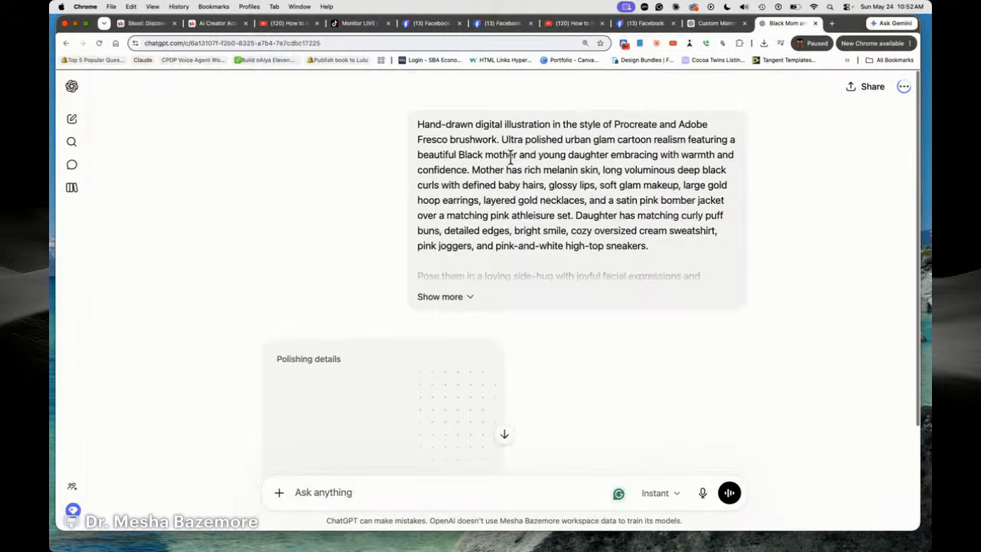
left_click(462, 298)
scroll(561, 239, "down", 1)
scroll(557, 228, "up", 1)
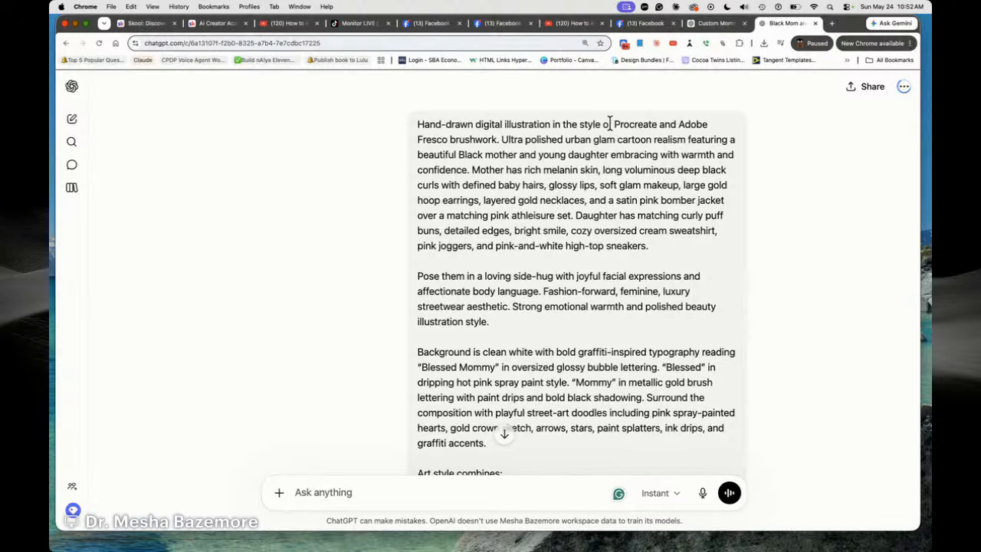
Highlight the opening sentence about Procreate and Adobe Fresco brushwork, then read the prompt through to its art style section
mouse_move(418, 125)
left_mouse_down()
mouse_move(519, 131)
mouse_move(500, 140)
left_mouse_up()
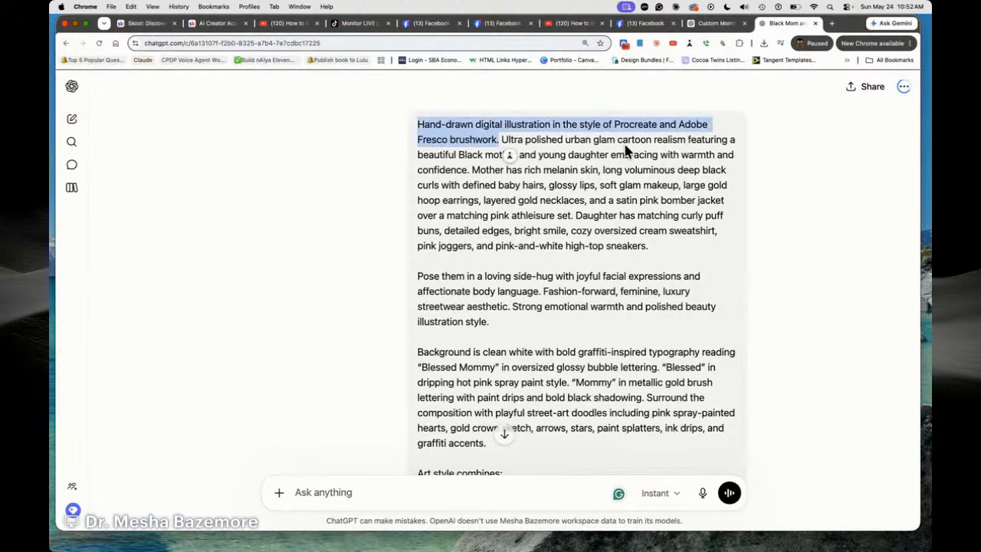
scroll(735, 197, "down", 10)
scroll(652, 193, "up", 8)
scroll(555, 170, "up", 3)
left_click(654, 139)
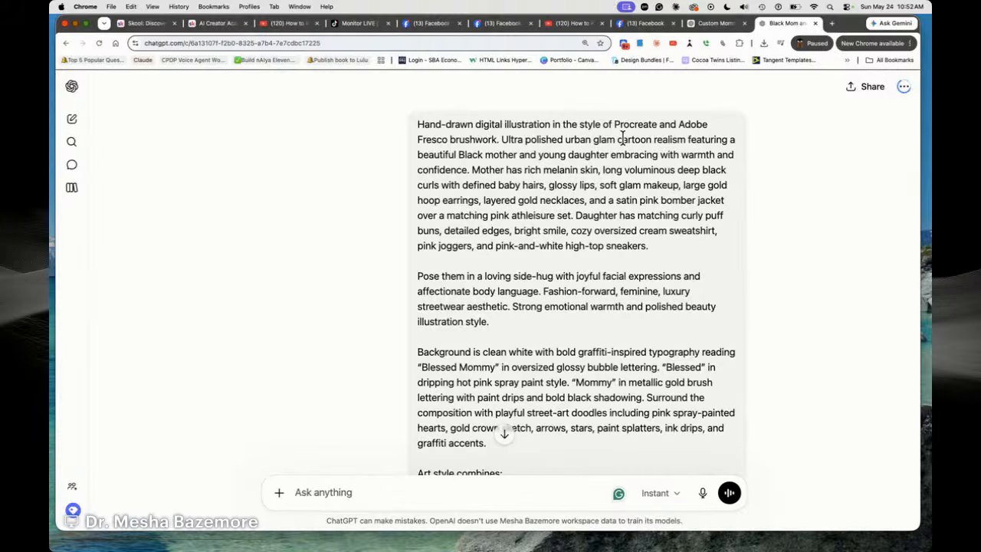
scroll(573, 207, "down", 3)
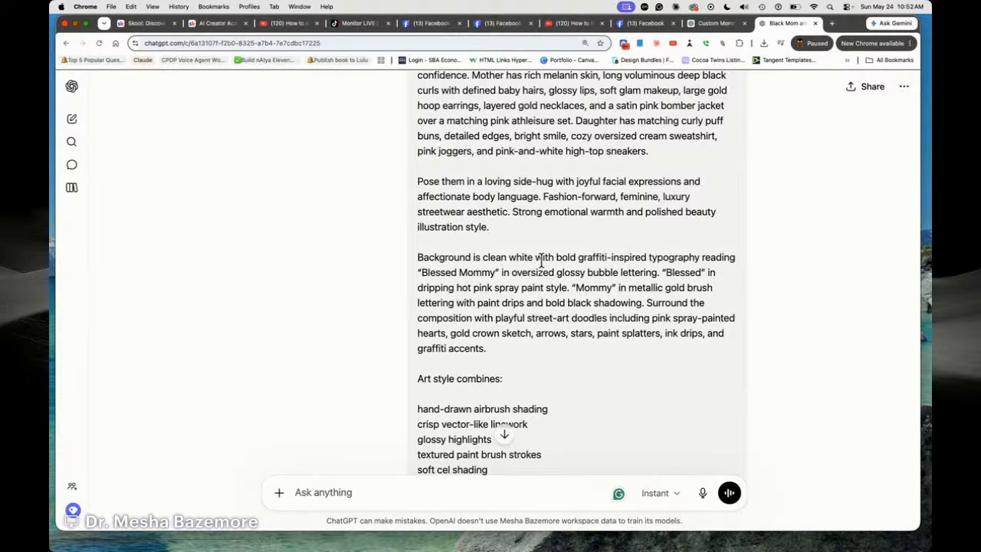
scroll(628, 270, "down", 3)
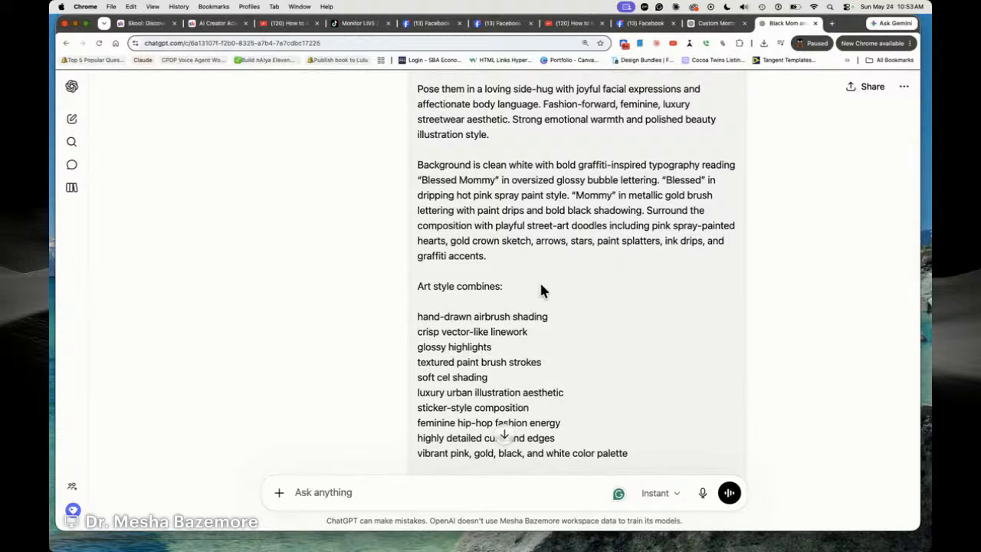
right_click(544, 327)
left_click(534, 324)
scroll(571, 354, "down", 1)
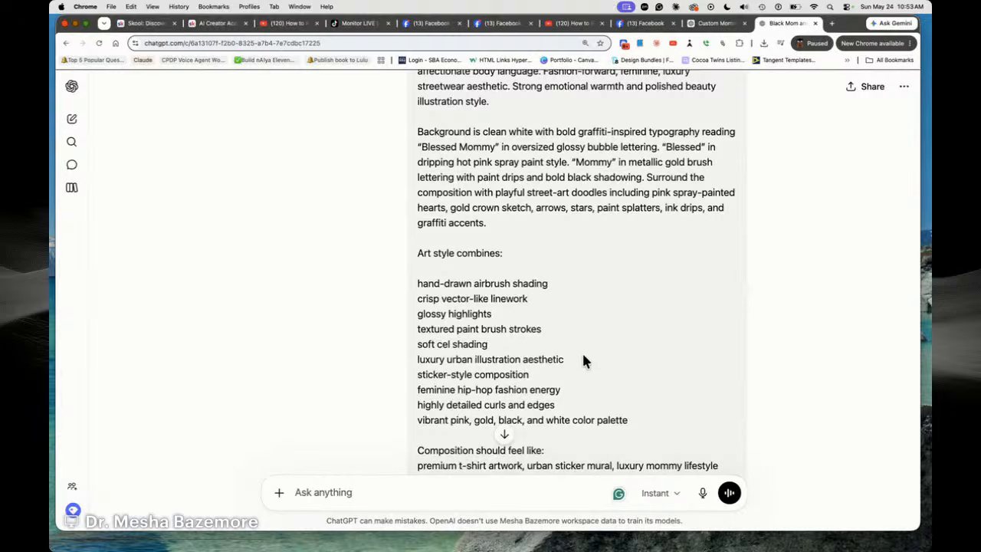
Highlight the art style list from "hand-drawn airbrush shading" to the color palette, then read on to the generated image
left_click_drag(416, 282, 670, 423)
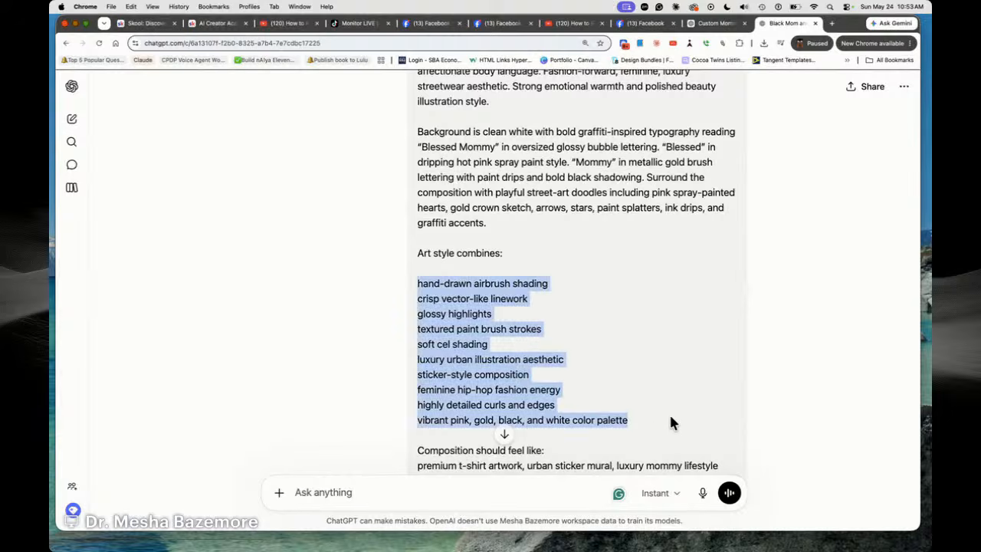
scroll(661, 399, "down", 1)
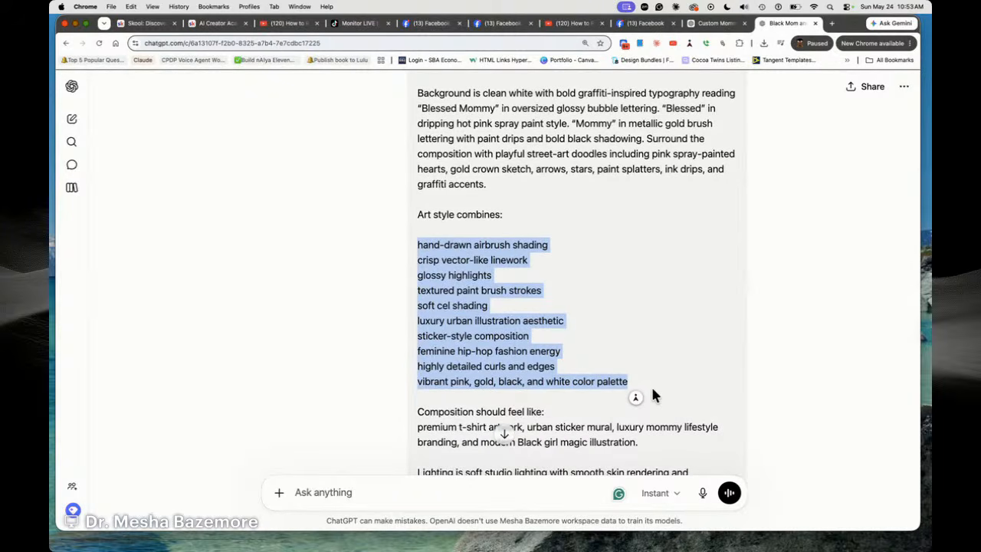
scroll(648, 390, "down", 5)
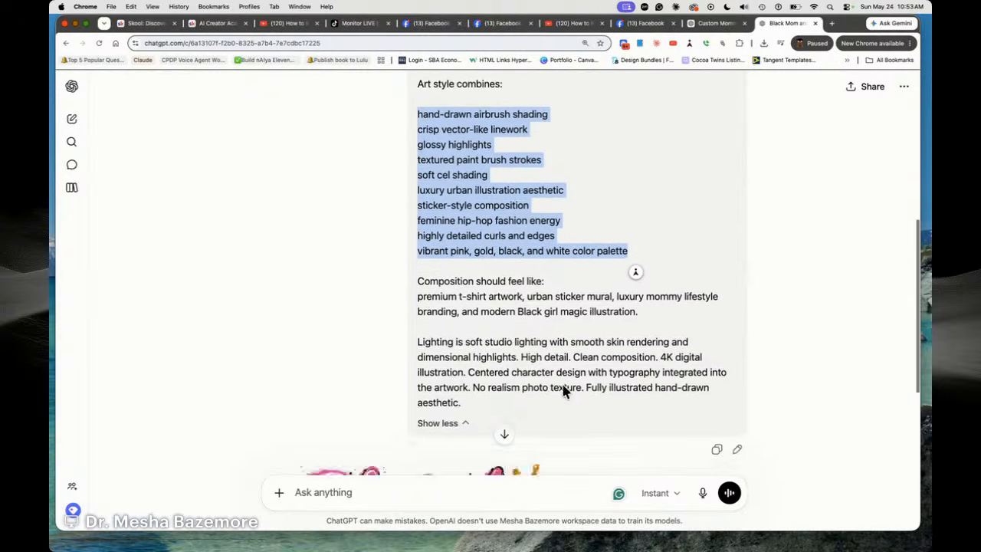
scroll(590, 391, "down", 3)
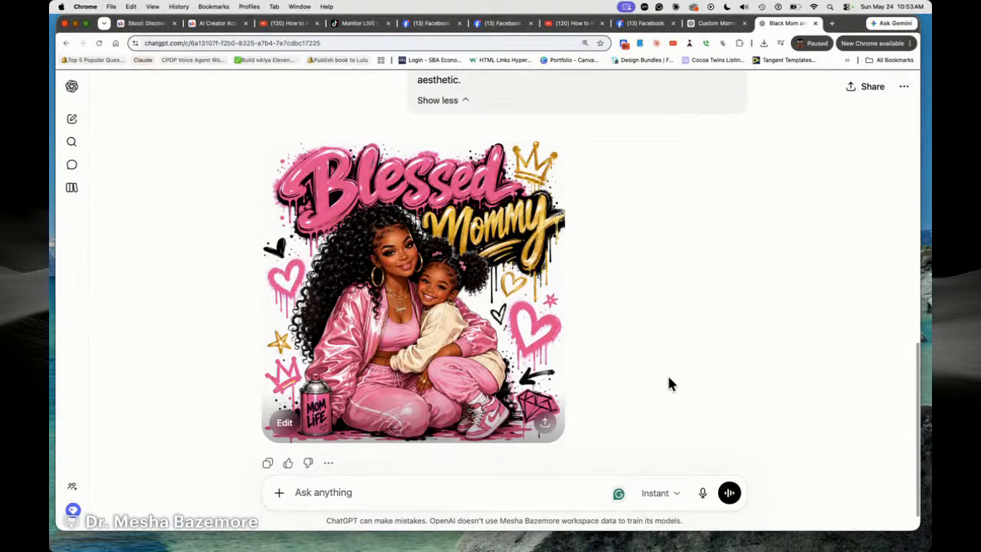
Enlarge the generated "Blessed Mommy" image and compare it with the original picture on Facebook
left_click(542, 329)
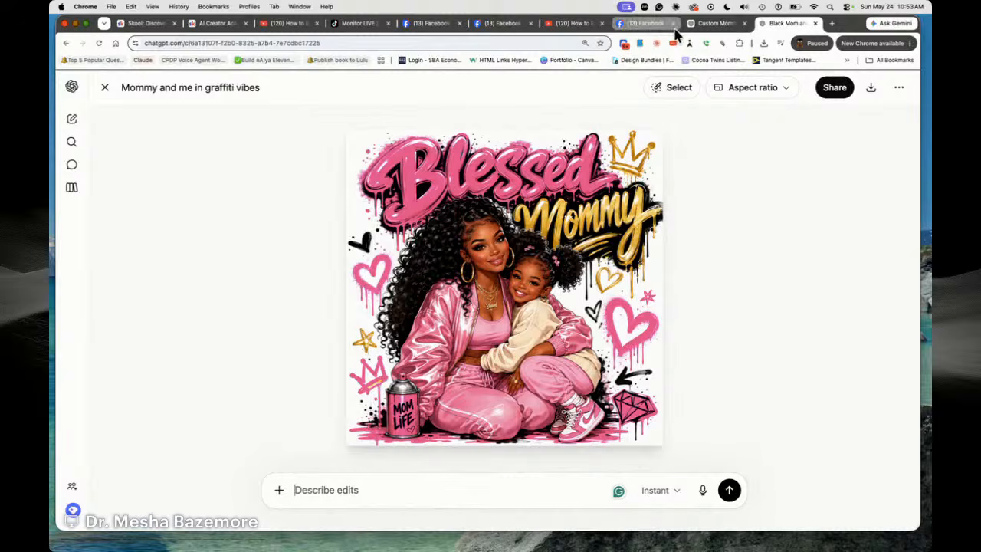
left_click(640, 24)
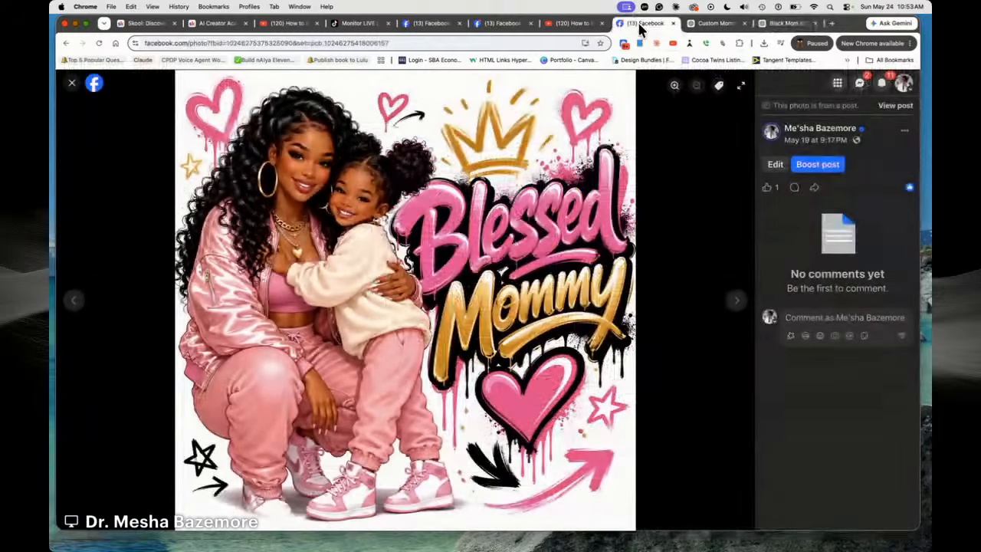
left_click(787, 24)
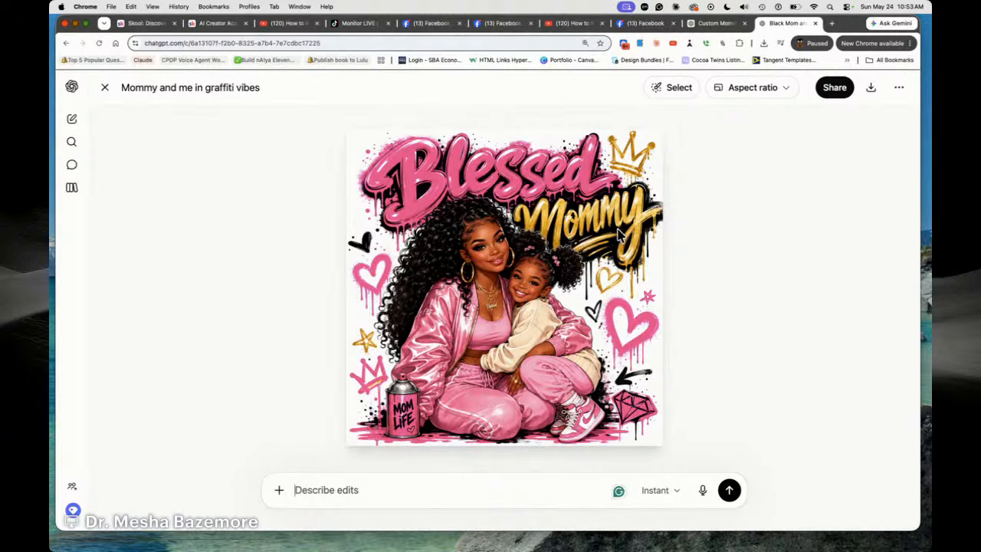
Revisit the editable prompt template in the earlier chat, then return to the generated image and close its enlarged view
left_click(715, 23)
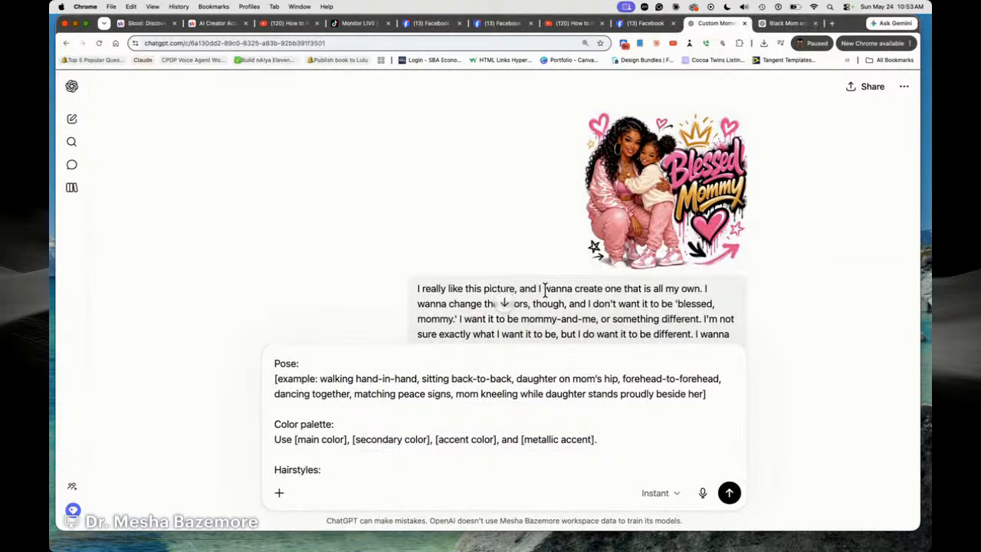
scroll(550, 287, "down", 15)
scroll(490, 256, "up", 6)
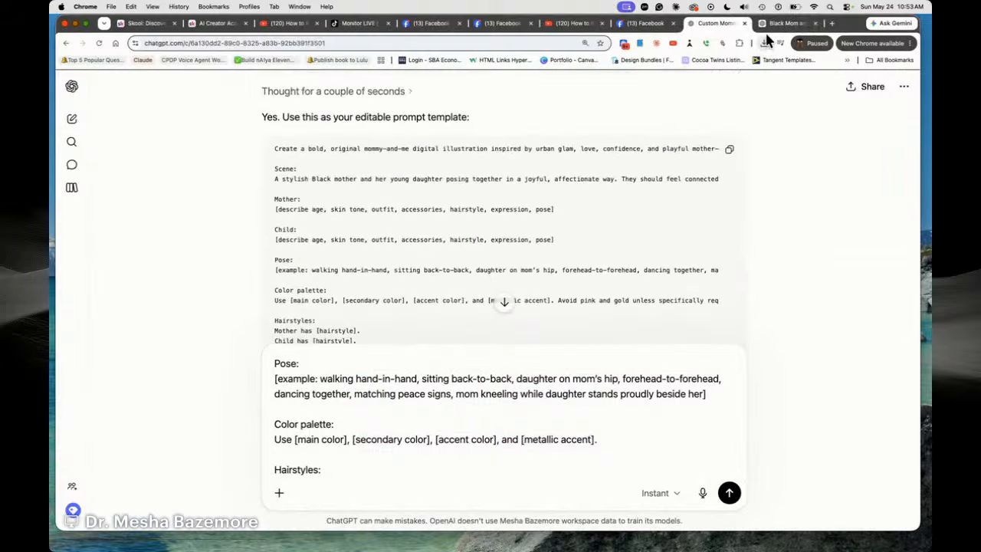
left_click(789, 23)
left_click(105, 87)
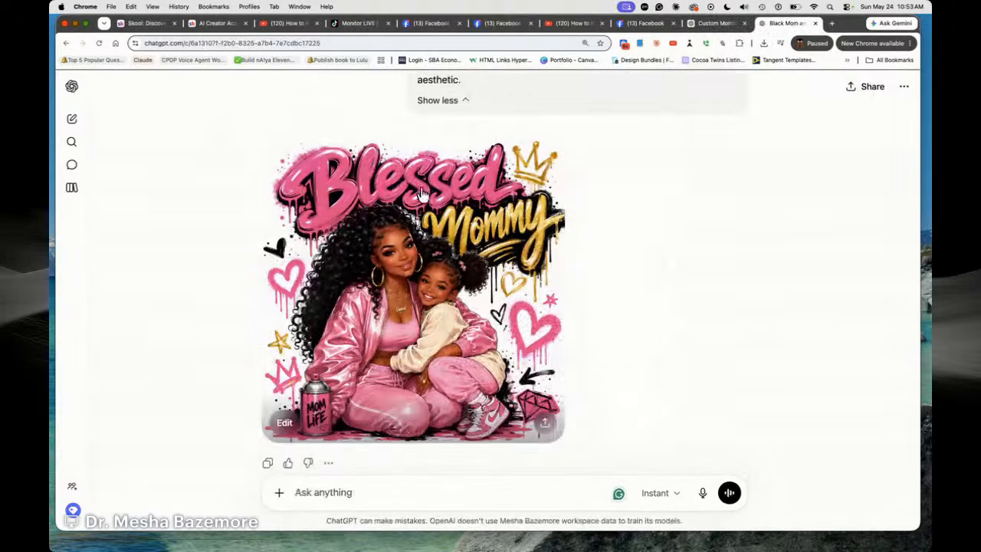
Copy the full sent text-to-art prompt above the generated image
scroll(617, 207, "up", 8)
scroll(549, 291, "down", 4)
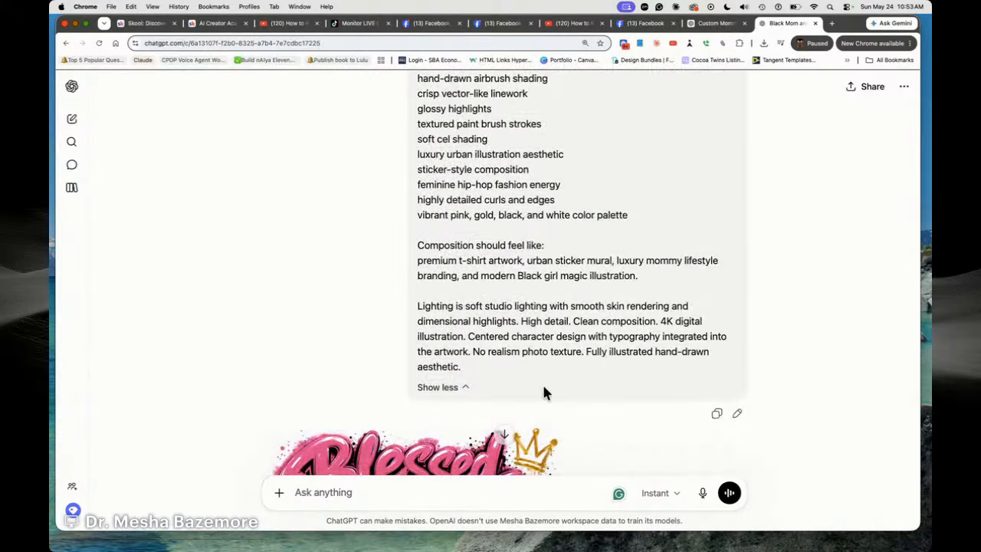
left_click(716, 414)
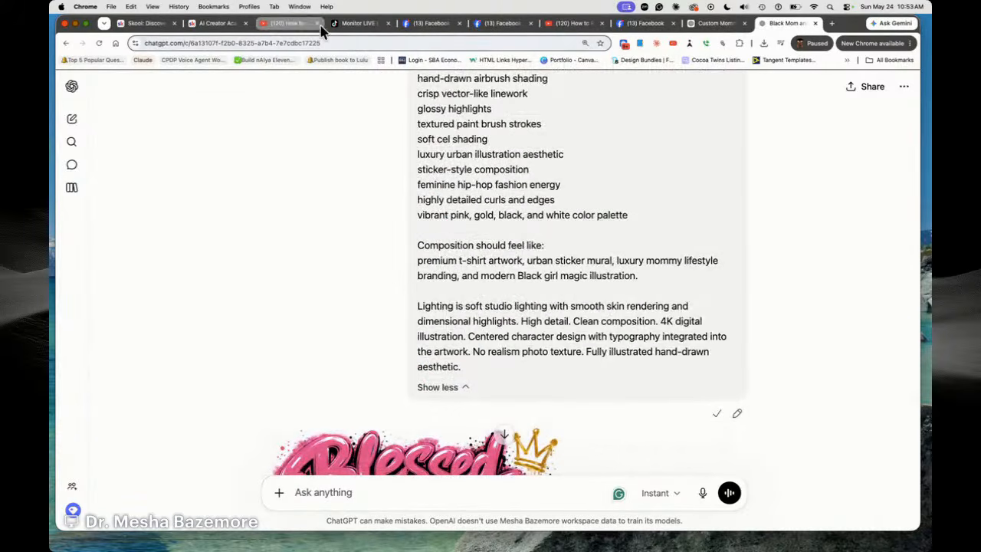
Switch to the Skool draft post and replace its body with "Sample Prompt:" followed by the copied prompt
left_click(218, 23)
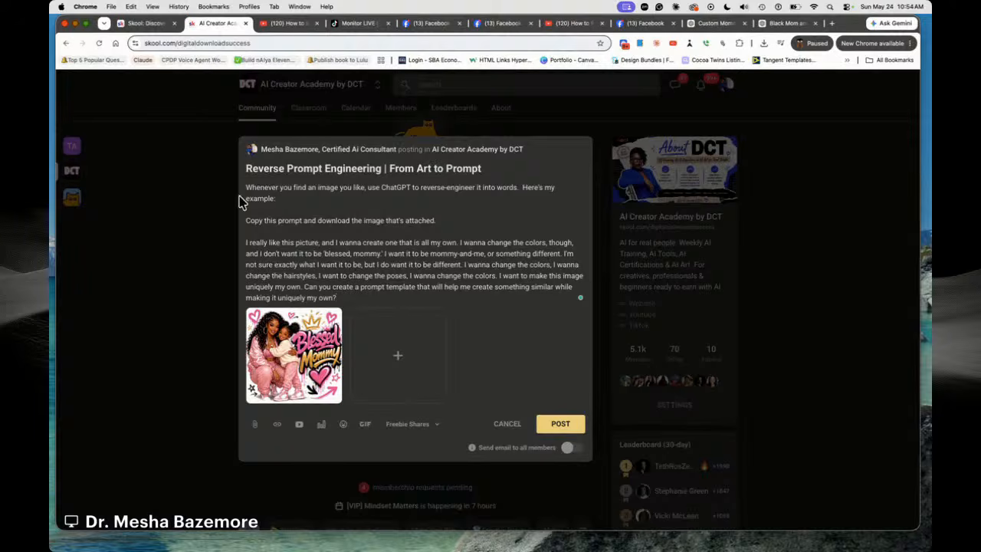
left_click_drag(247, 188, 450, 298)
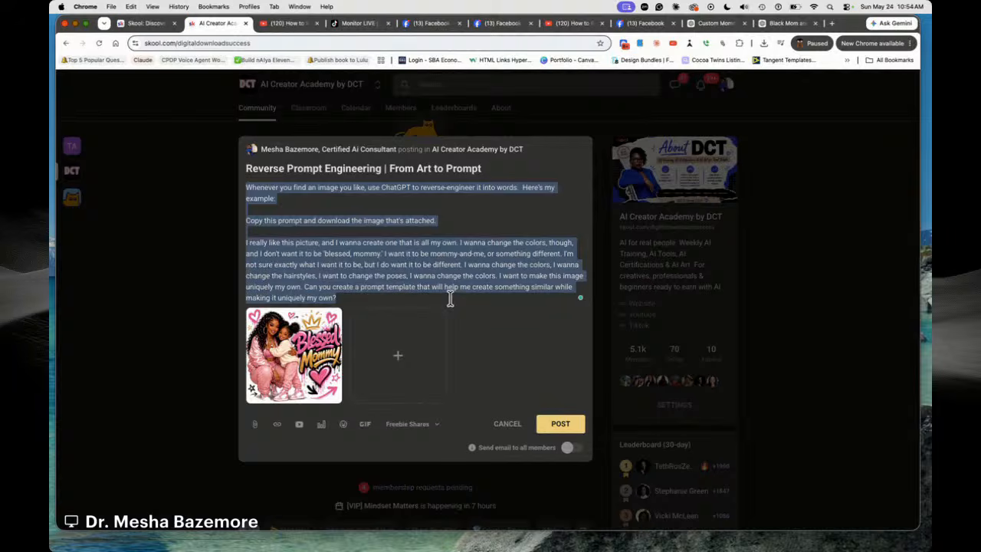
type("Sample Prompt:")
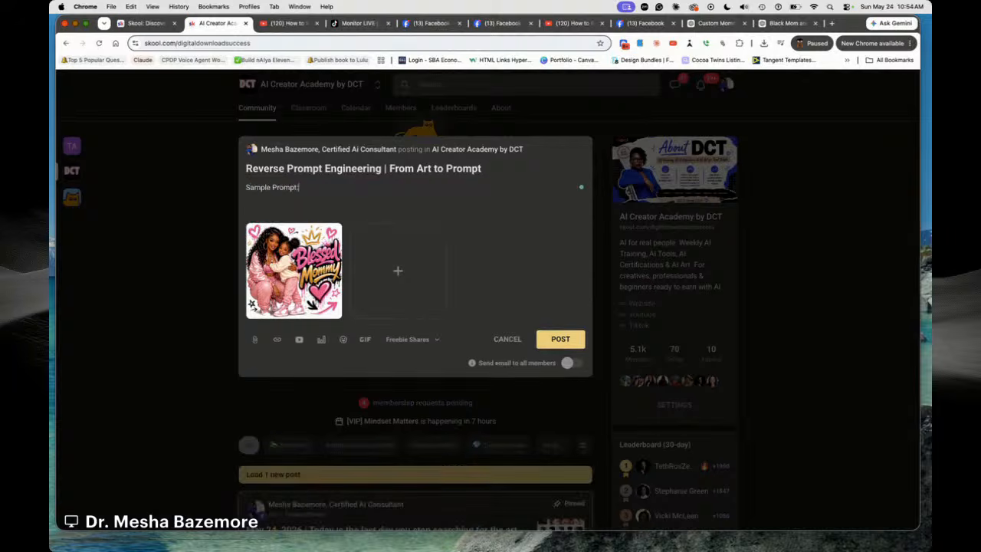
key("super+v")
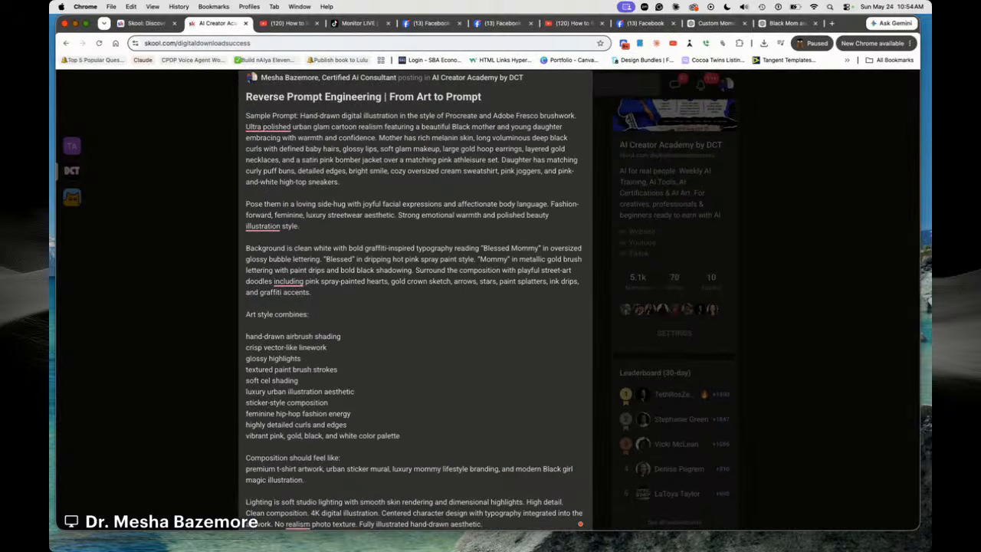
Correct two flagged phrases in the pasted prompt to "Ultra-polished" and "in the illustration style"
right_click(266, 128)
left_click(268, 153)
right_click(266, 221)
left_click(291, 252)
Replace the "Sample Prompt" label with "Prompt Generated After Entering the Instructions Above:"
left_click_drag(246, 114, 295, 115)
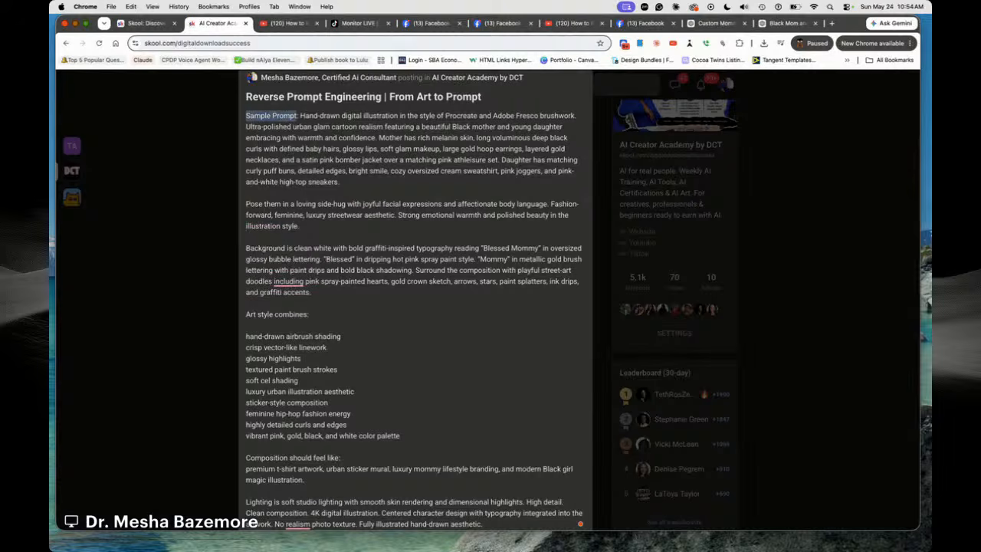
type("Prompt")
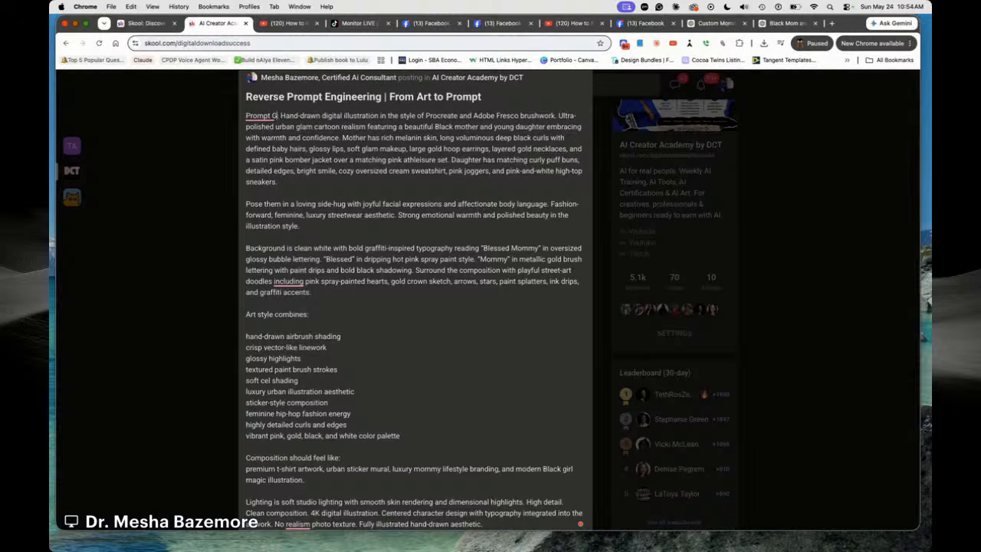
type(" Generated After Entering the Instructio")
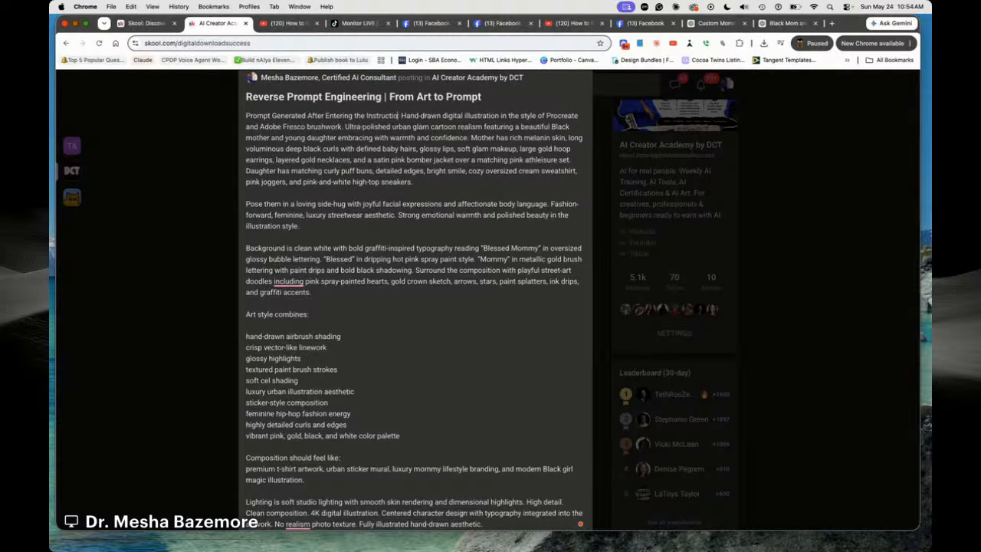
type("ns Av")
key("BackSpace")
type("bove:")
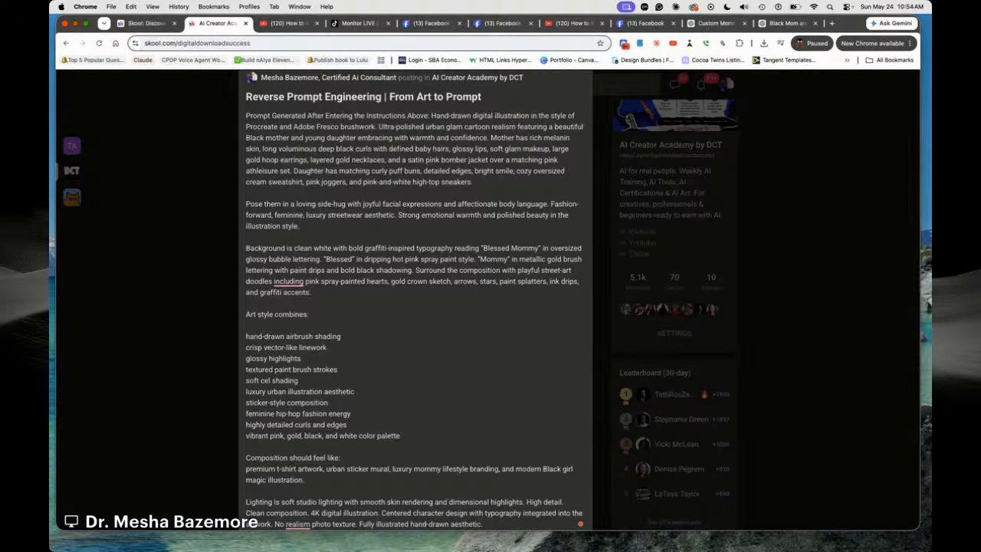
Add an "Instructions" line above the generated prompt, followed by "Upload your reference image into ChatGPT and type this" and an opening quotation mark
left_click(246, 116)
key("Return")
key("Return")
key("Return")
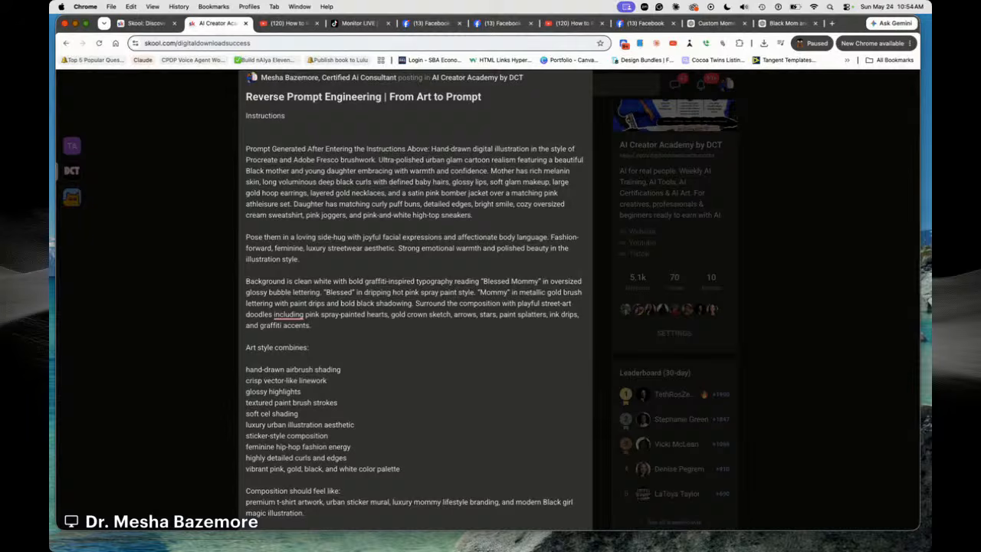
key("Return")
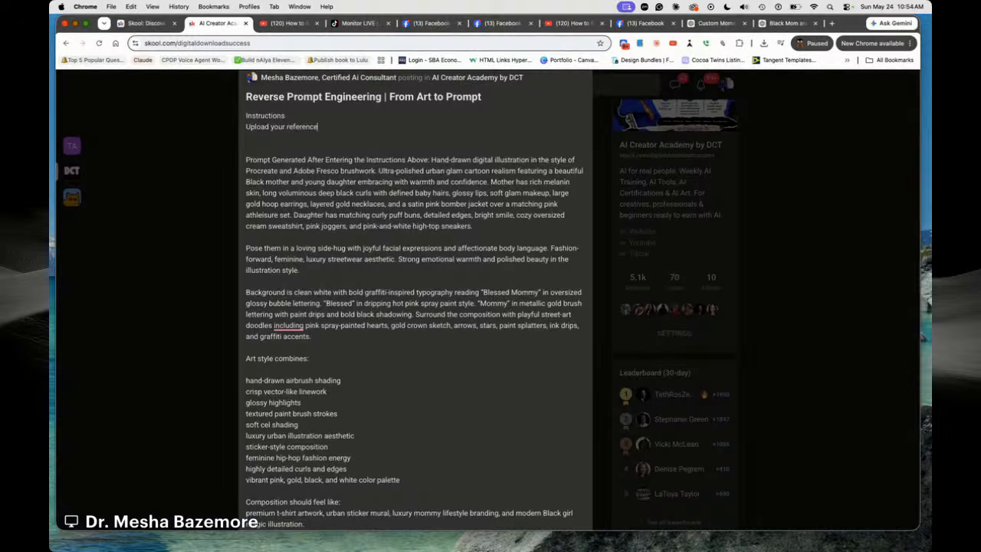
type("to ChatGPT and type this \"")
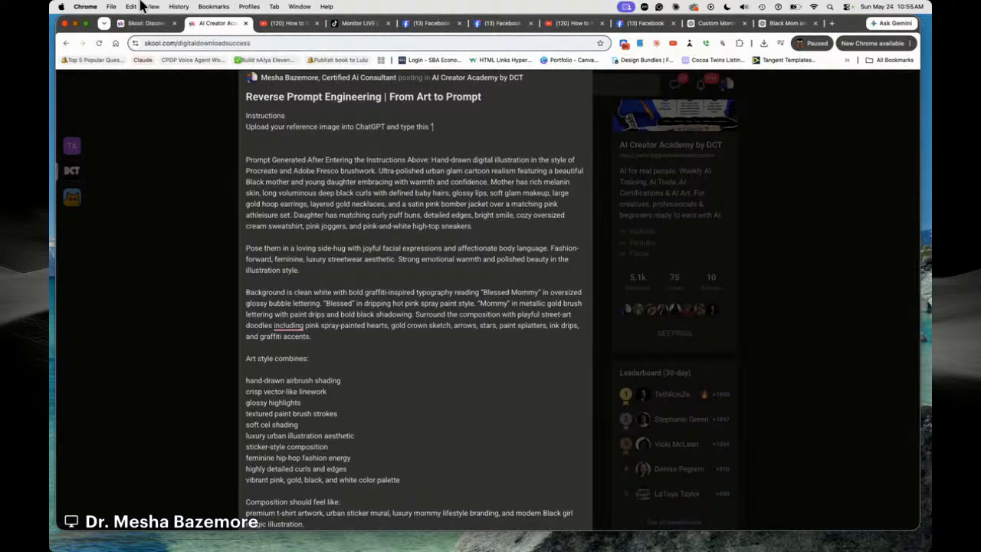
Switch to ChatGPT, open the "Text-to-Art Prompt Creation" chat, and copy the message asking to reverse engineer the image
left_click(762, 25)
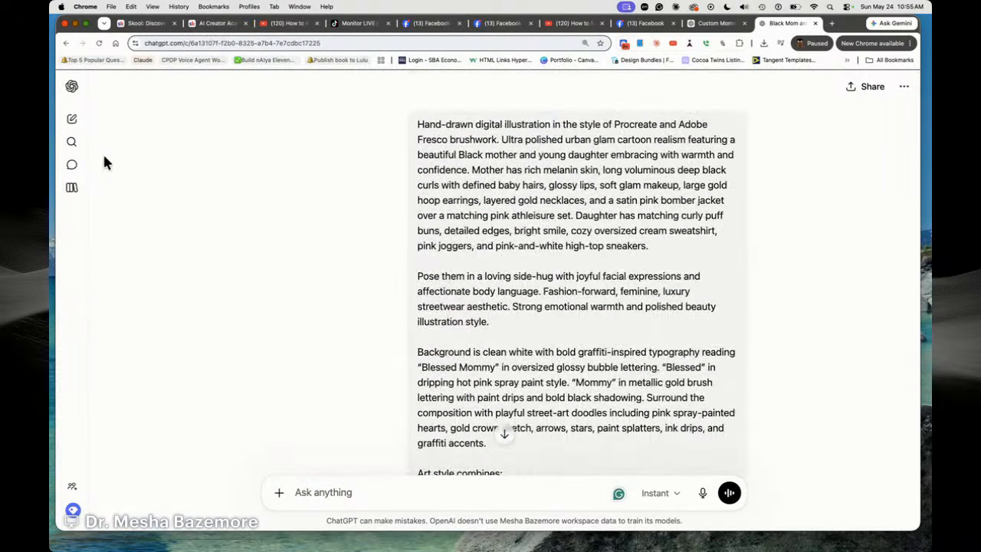
left_click(77, 103)
scroll(136, 360, "down", 10)
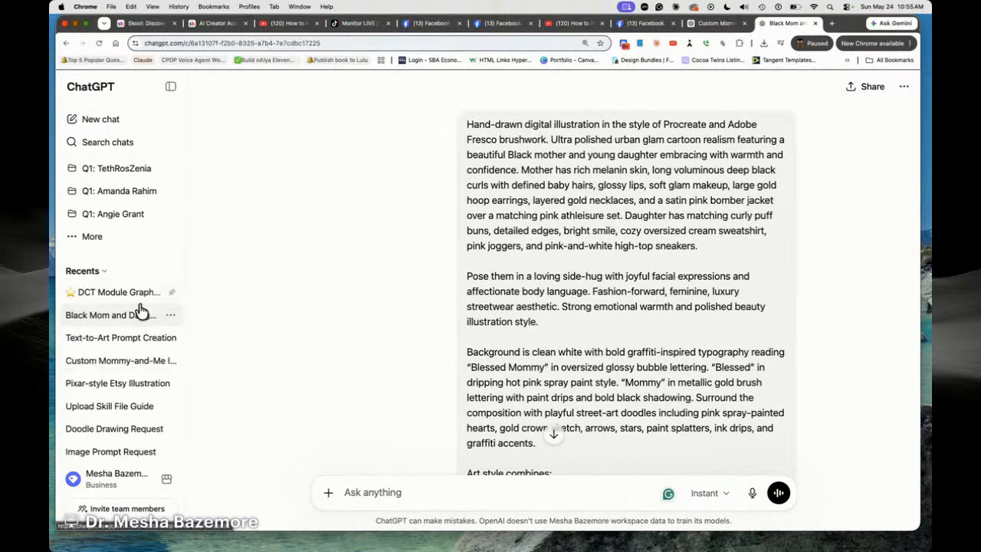
left_click(127, 339)
scroll(528, 281, "down", 1)
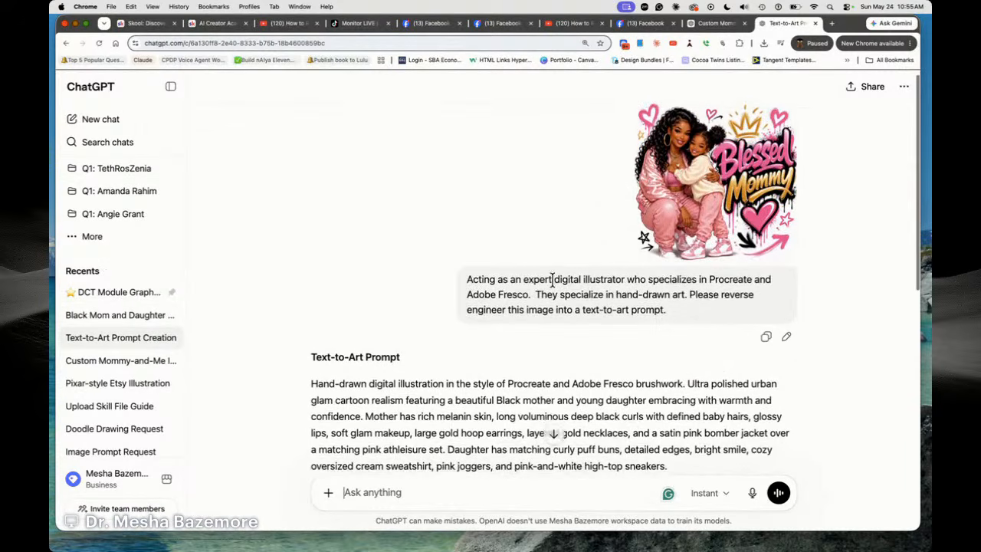
left_click_drag(685, 305, 465, 273)
key("super+c")
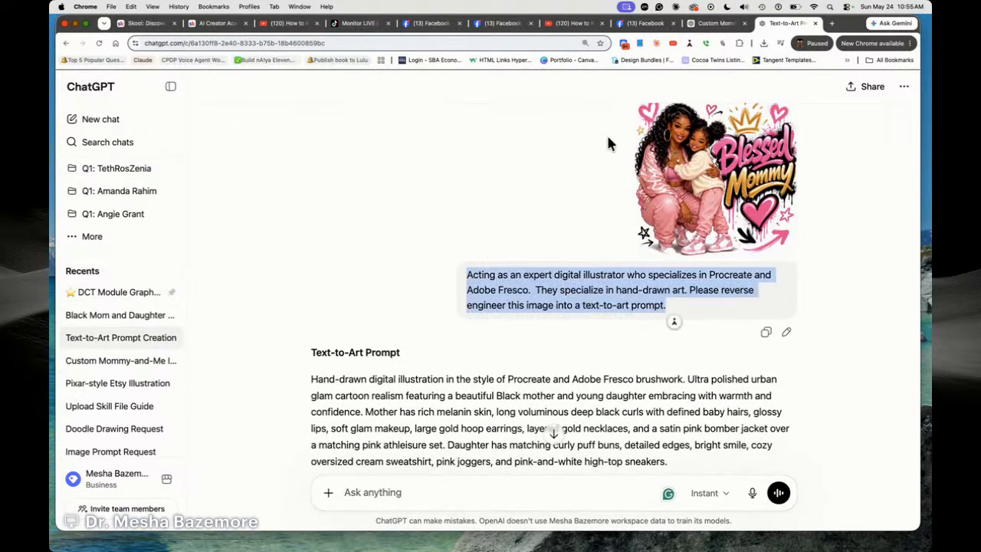
Paste the copied request into the Skool draft's instruction line, punctuate it with a colon and closing quotation mark, and add space below
left_click(200, 28)
key("super+v")
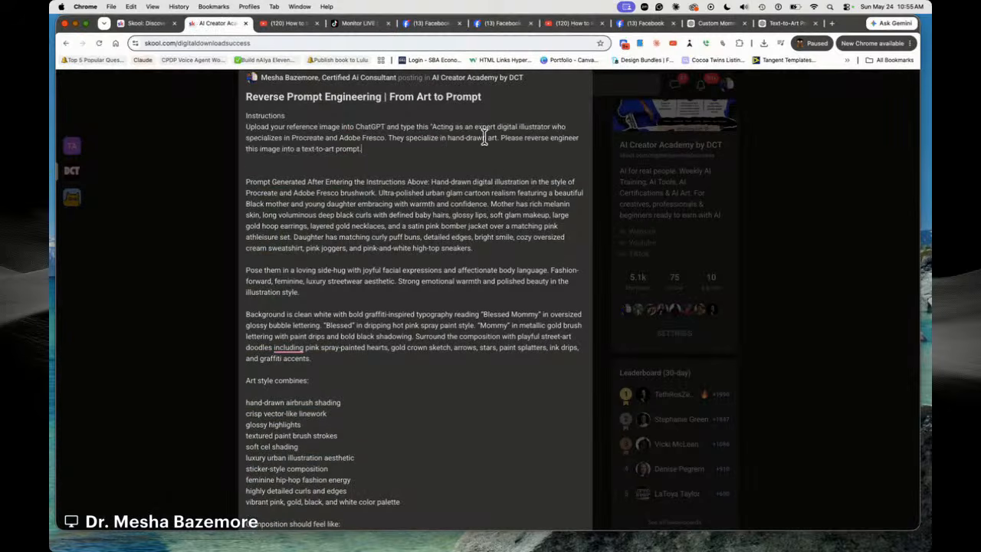
type("'")
mouse_move(452, 125)
left_click(462, 153)
left_click(431, 151)
key("Return")
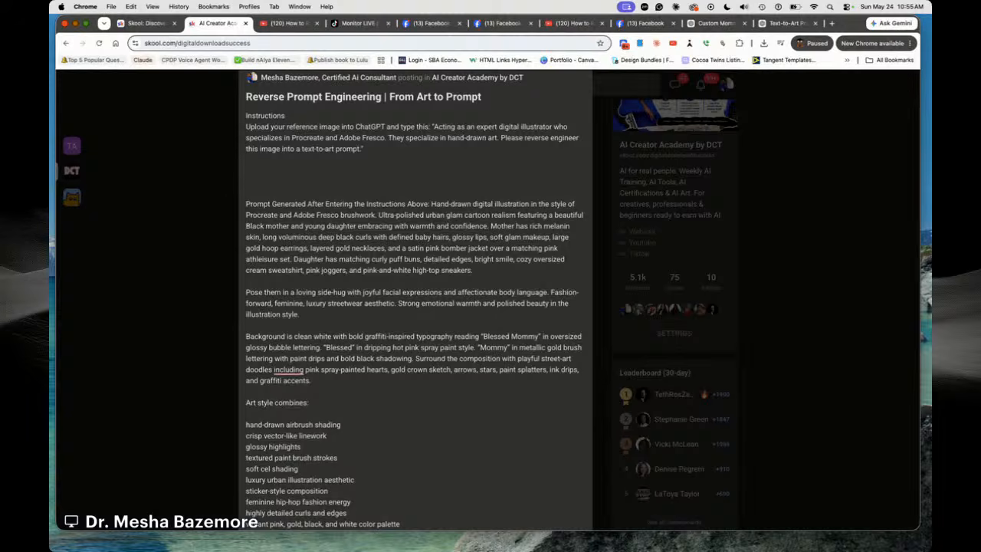
Move the generated prompt text onto its own line beneath the "Prompt Generated After Entering the Instructions Above:" label
left_click(245, 203)
left_click(434, 203, "shift")
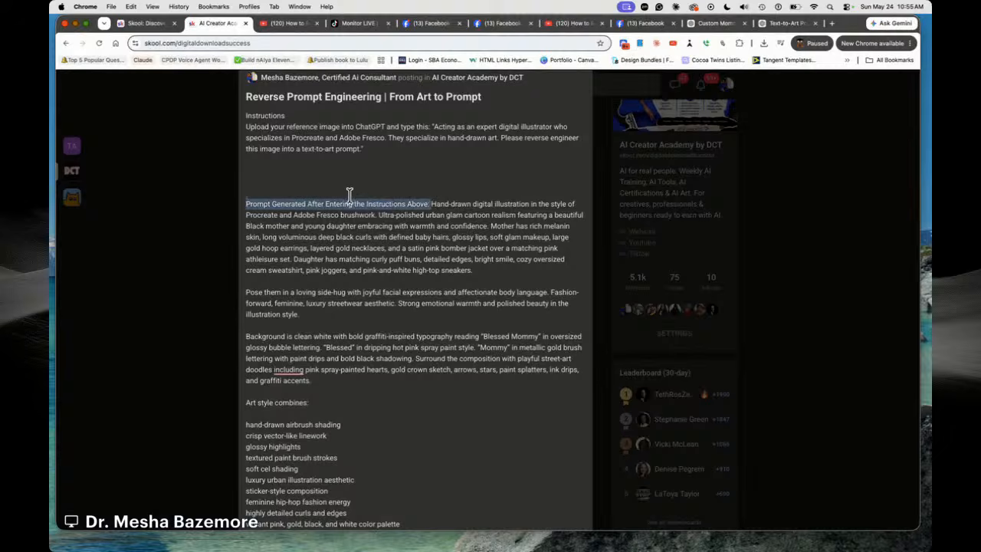
left_click(434, 203)
key("Return")
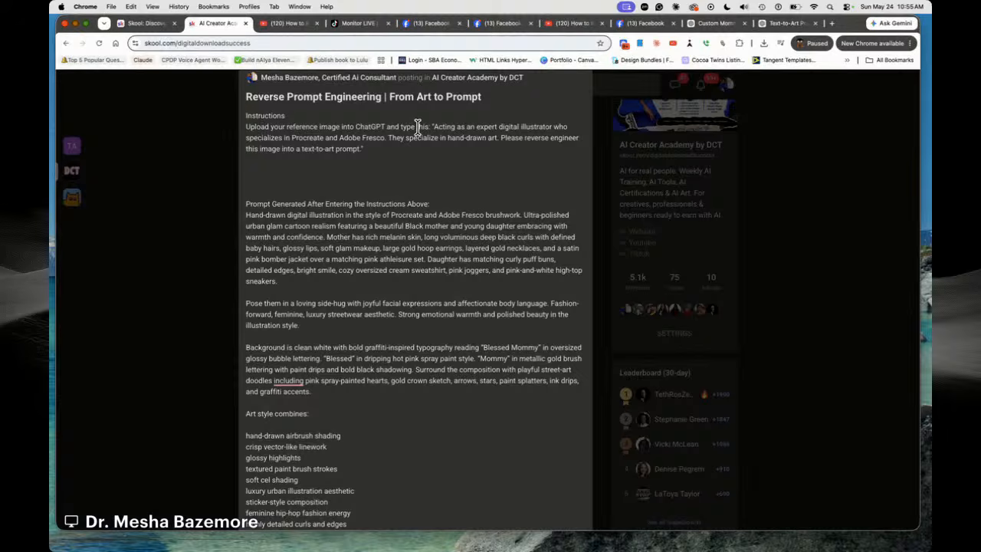
Insert a "STEP ONE" heading above the "Instructions" line, with a blank line between them
left_click(246, 118)
key("Return")
left_click(256, 114)
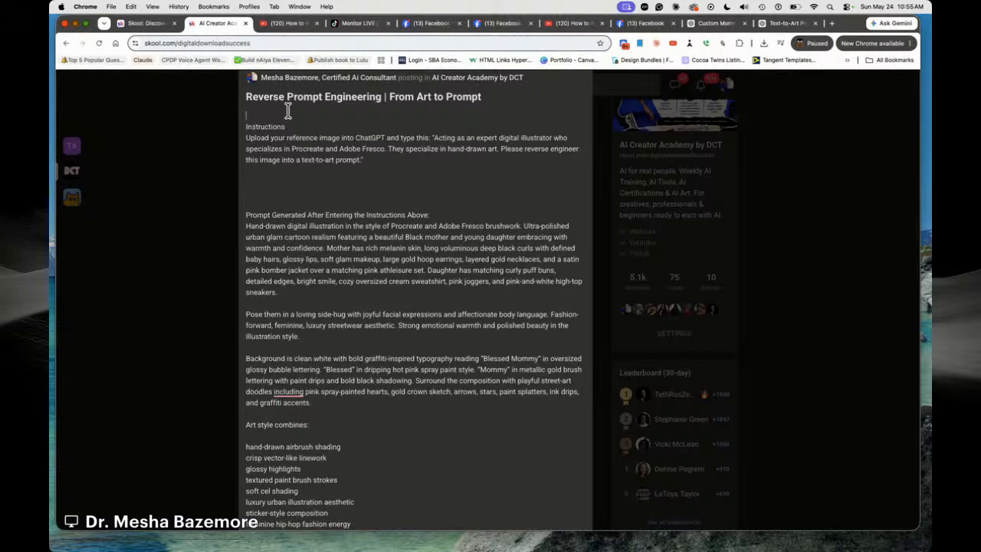
type("STEP ONE")
key("Return")
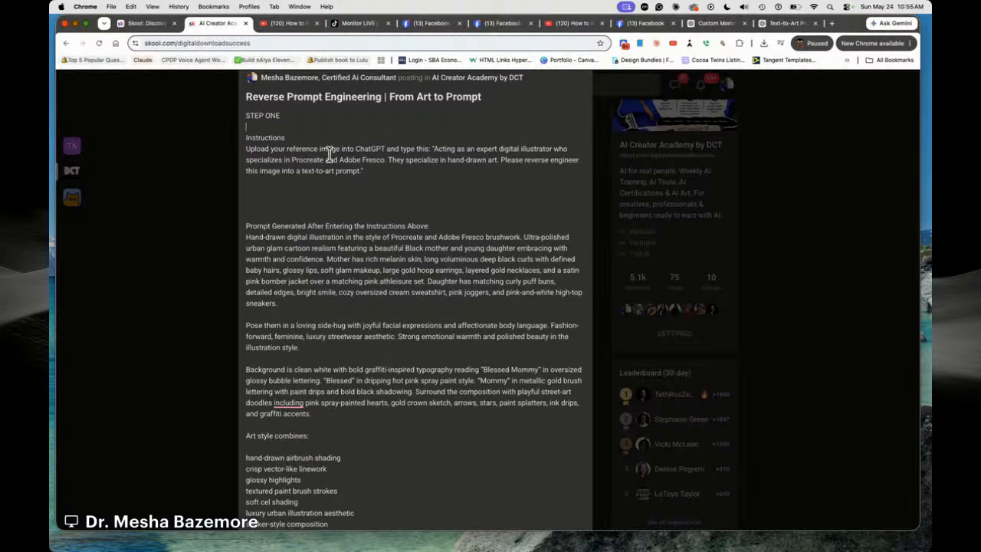
Remove the extra blank lines below the instruction text and insert a divider row of heavy minus emojis there
left_click(314, 199)
key("BackSpace")
key("BackSpace")
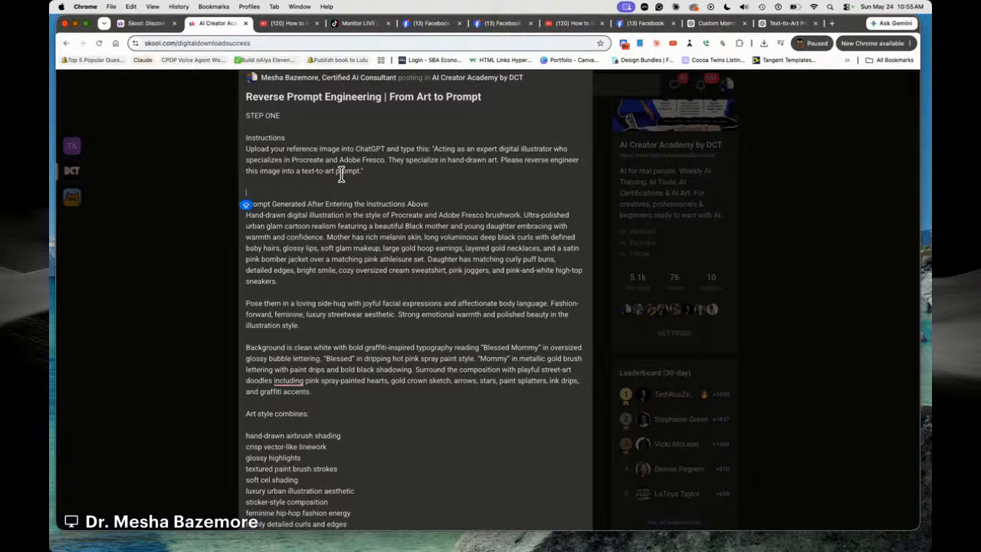
key("BackSpace")
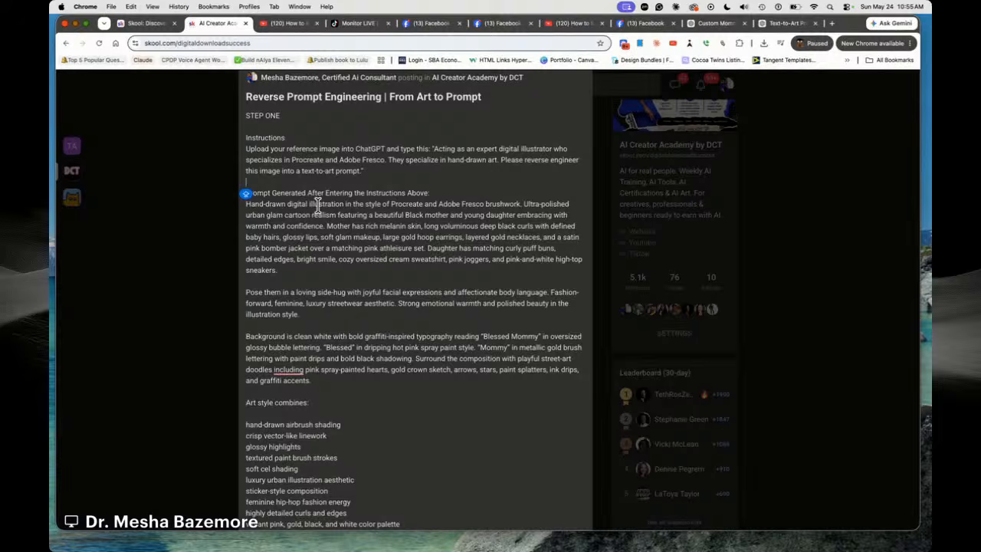
key("ctrl+super+space")
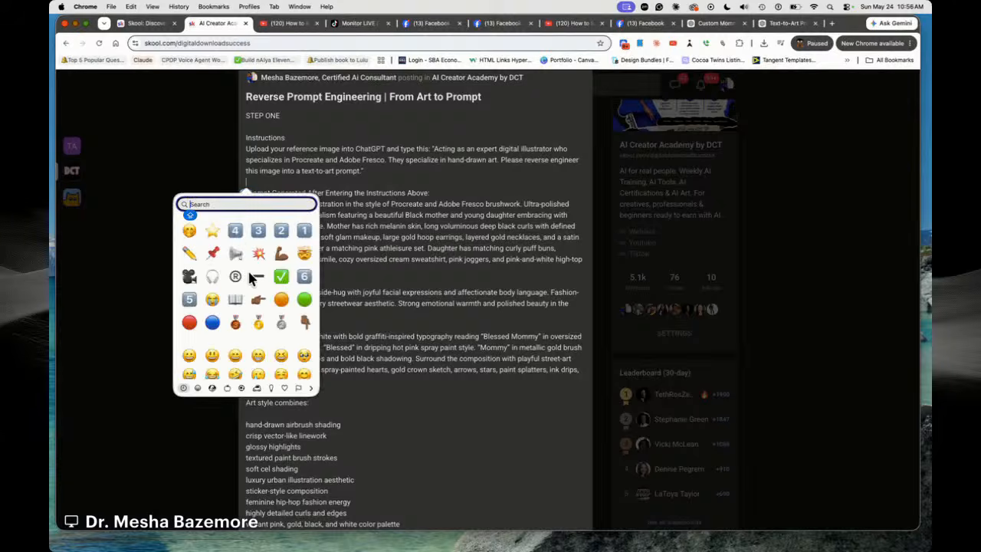
left_click(257, 278)
key("super+c")
key("super+v")
key("super+v")
key("super+v")
key("super+v")
key("super+v")
key("super+v")
key("super+v")
key("super+v")
key("super+v")
key("super+v")
key("super+v")
key("super+v")
key("super+v")
key("super+v")
key("super+v")
key("super+v")
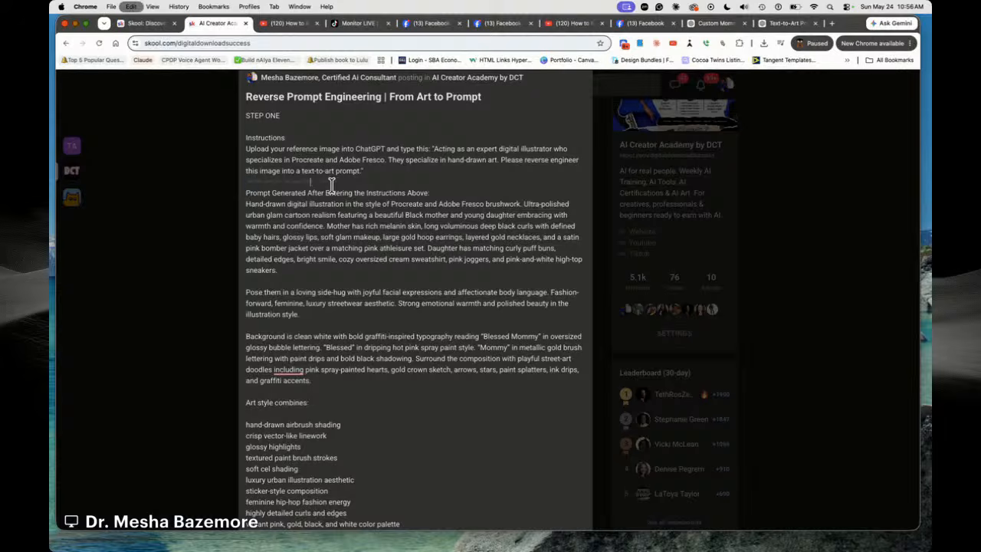
key("super+v")
key("super+v")
Add a heavy minus divider row below the last line of the generated prompt, matching the divider under the instructions
scroll(413, 396, "down", 4)
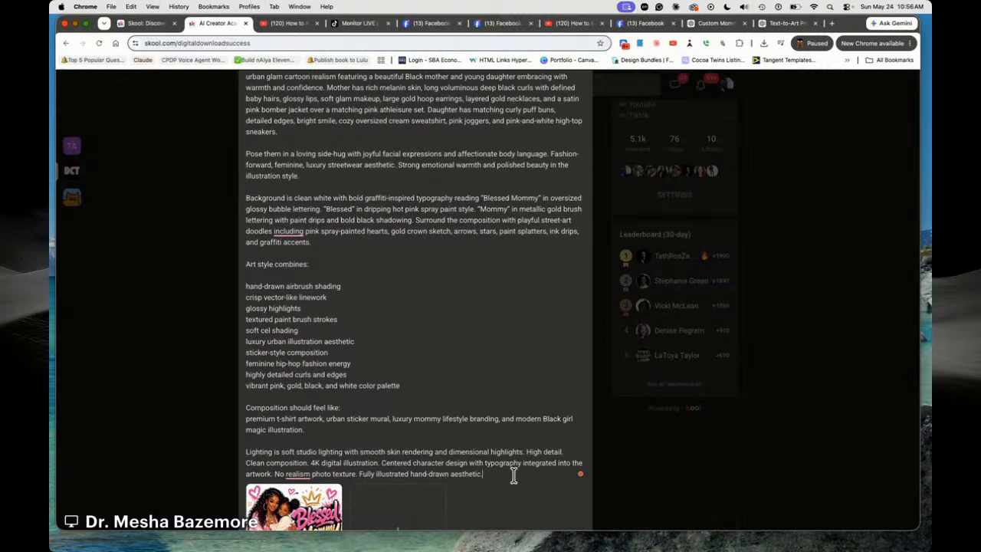
left_click(483, 474)
key("Return")
key("super+v")
key("super+v")
key("super+v")
key("super+v")
key("super+v")
key("super+v")
key("super+v")
key("super+v")
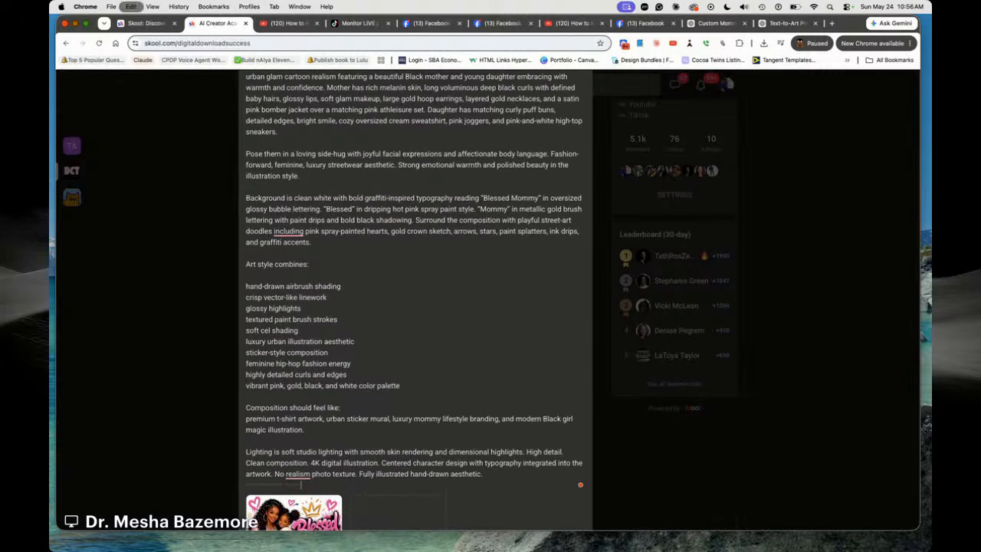
scroll(314, 246, "up", 4)
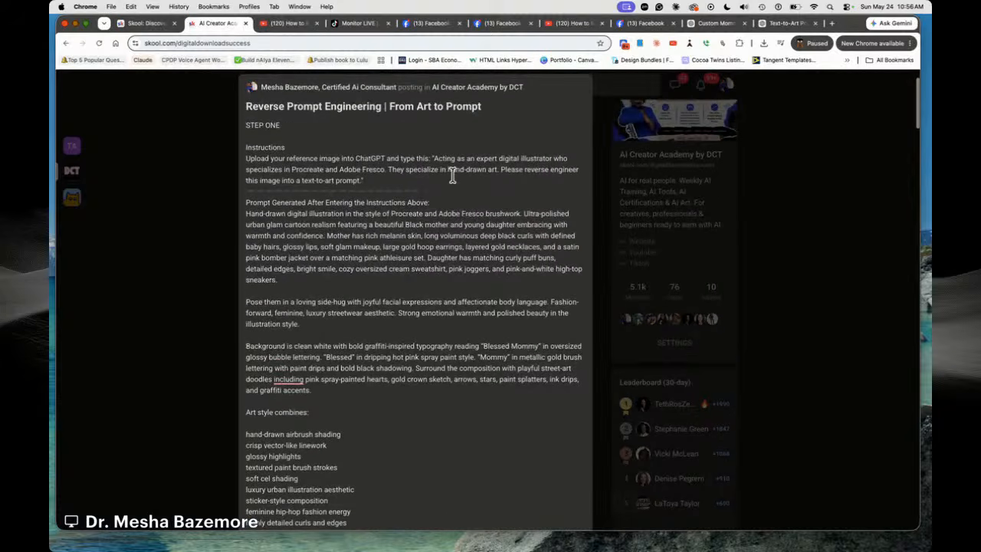
left_click_drag(434, 191, 247, 193)
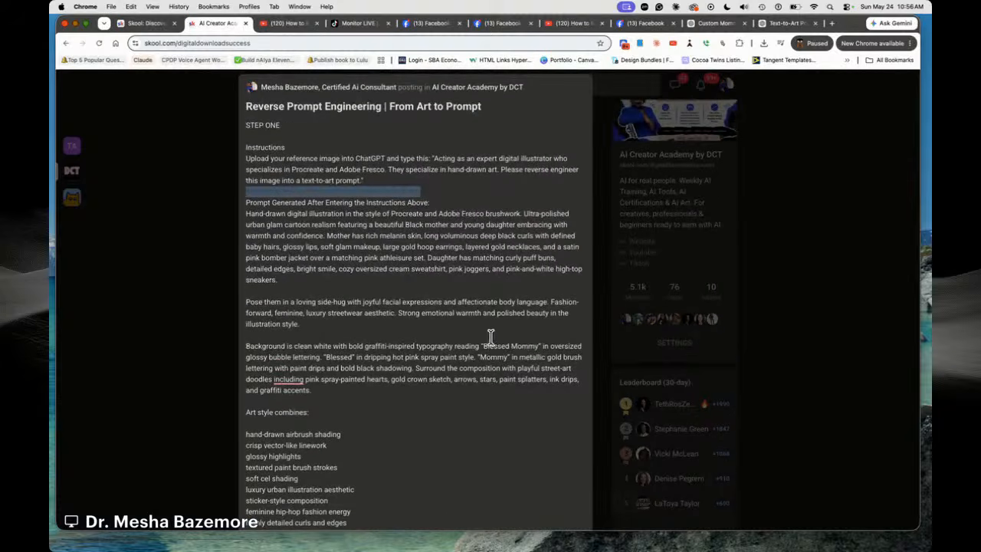
scroll(398, 367, "down", 5)
left_click_drag(362, 335, 245, 341)
key("super+v")
scroll(457, 222, "up", 3)
scroll(457, 230, "up", 4)
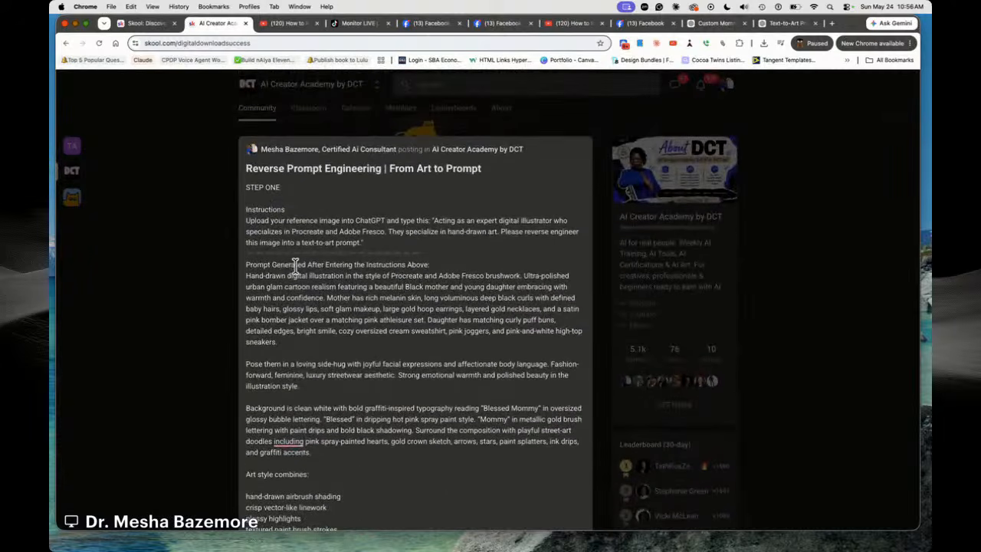
Insert the heading "STEP TWO: TEST YOUR PROMPT" above the "Prompt Generated After Entering the Instructions Above:" label
left_click(245, 265)
key("Return")
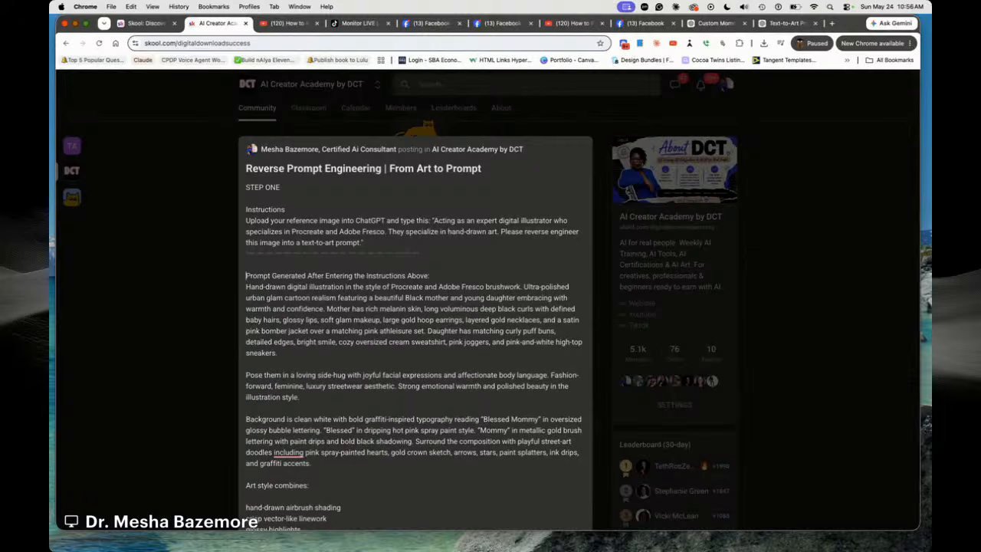
type("TEST YOUR PROMPT")
left_click(246, 264)
type("STEP")
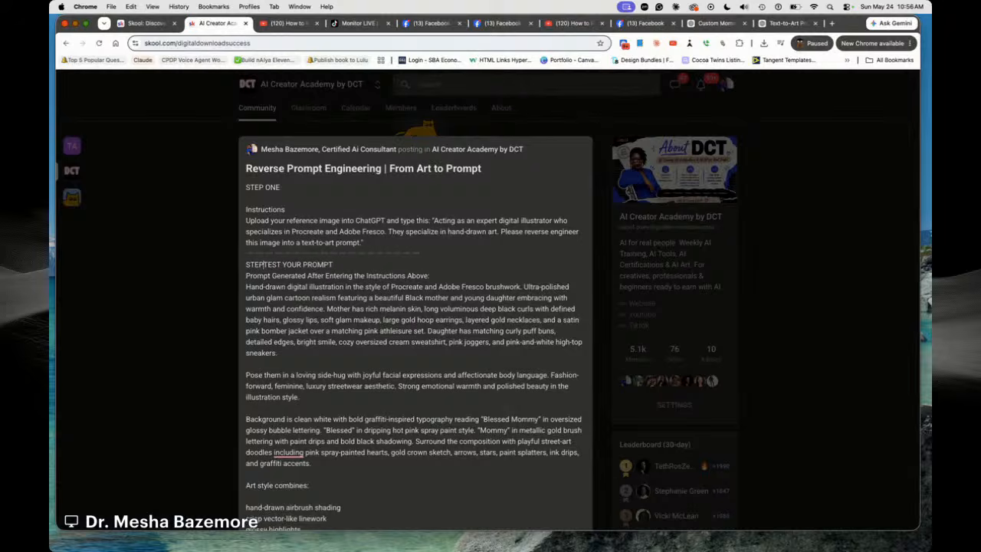
type(" TWO:")
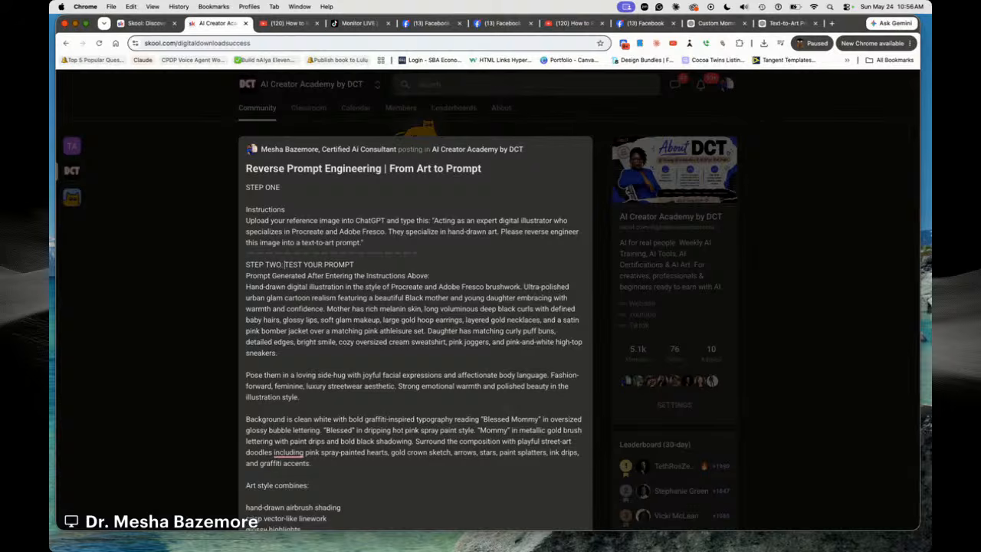
Extend the first heading to "STEP ONE: UPLOAD THE REFERENCE AND" and append the quoted illustrator request copied from the instructions
left_click(299, 189)
type(": UPLOAD THE REFERENCE AND THE")
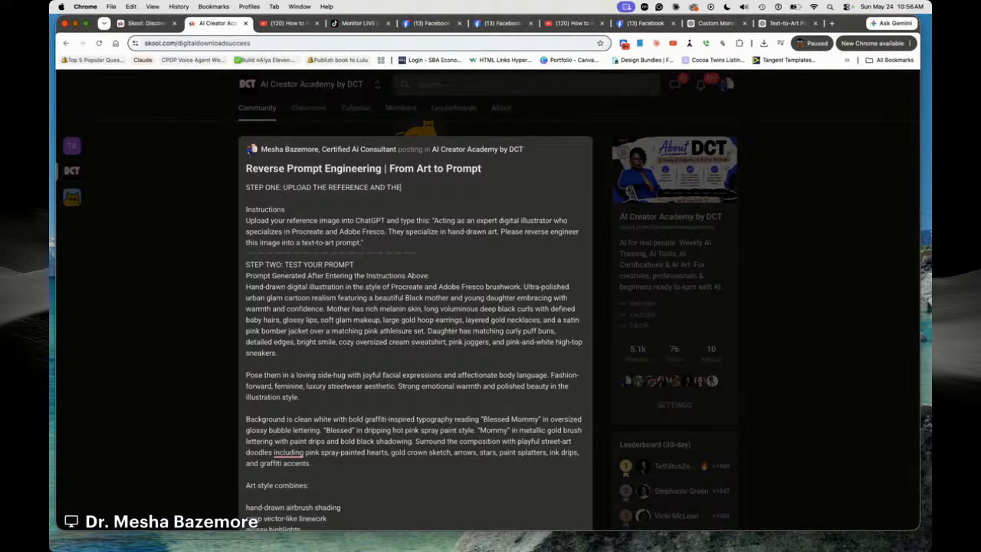
type("P")
key("BackSpace")
key("BackSpace")
left_click_drag(362, 242, 433, 220)
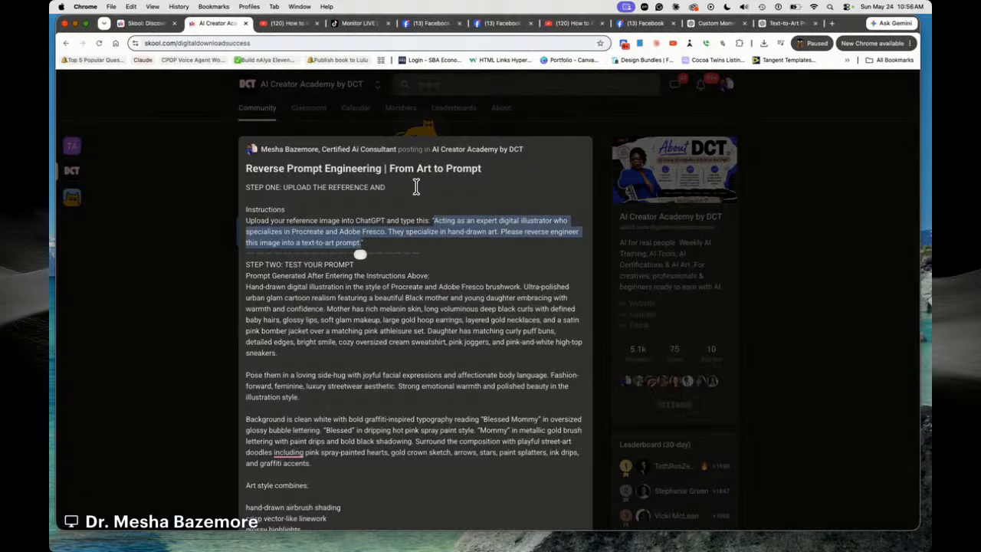
left_click(420, 186)
key("super+v")
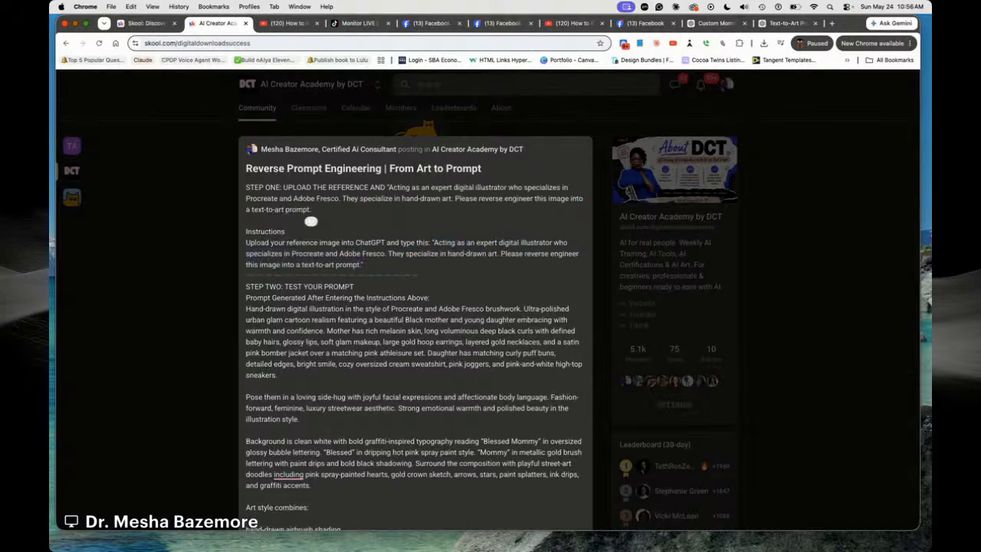
Delete the duplicate "Instructions" section and replace "AND" in the STEP ONE line with "and type"
left_click_drag(380, 264, 244, 230)
key("BackSpace")
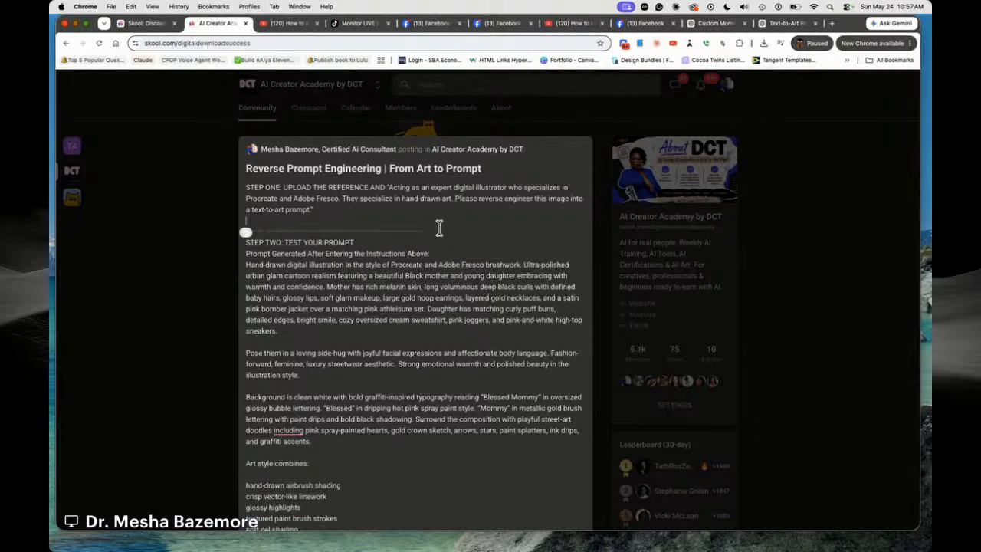
key("BackSpace")
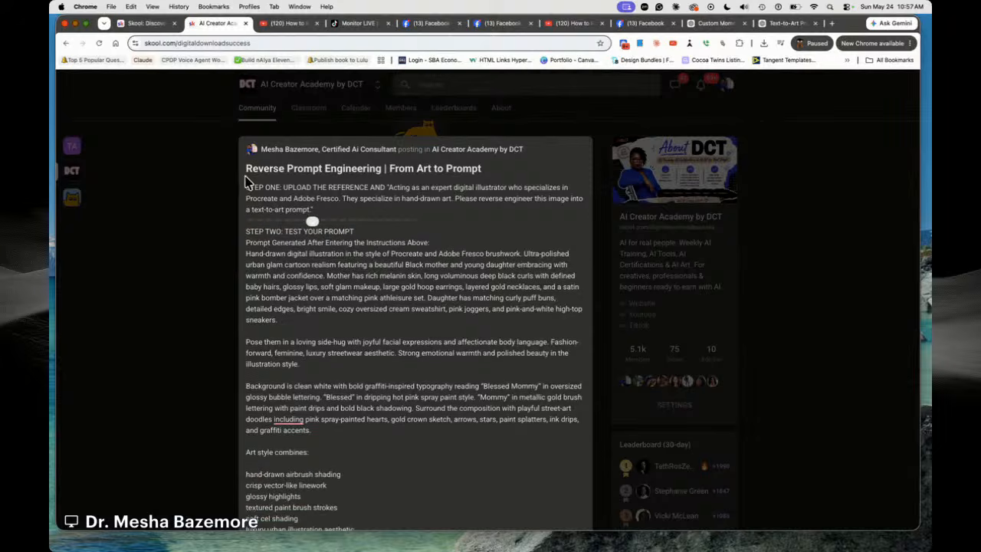
double_click(377, 187)
type("and type")
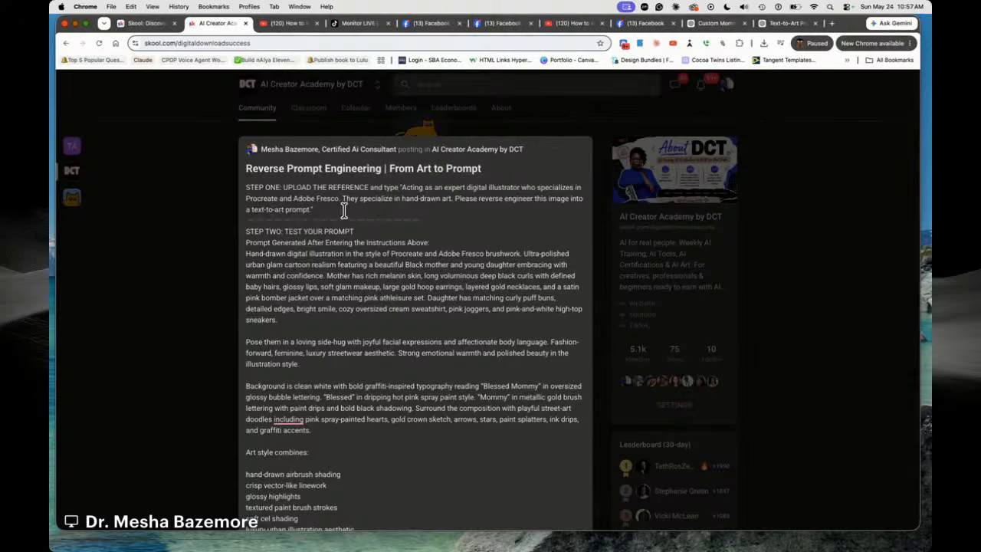
Add the note "*The reference image is attached below. Be sure to download the image." between the STEP ONE text and the divider
scroll(357, 206, "down", 1)
scroll(356, 206, "down", 10)
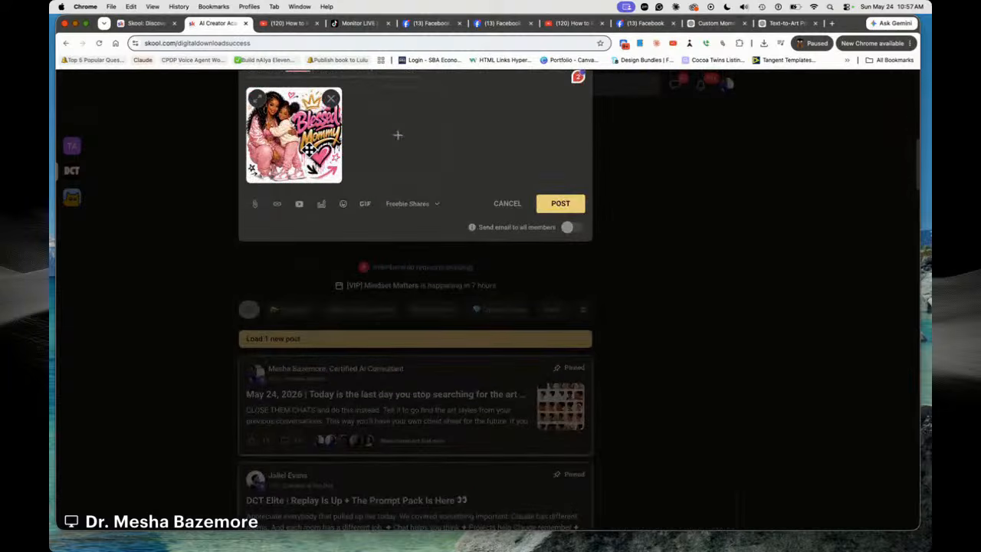
scroll(370, 215, "up", 10)
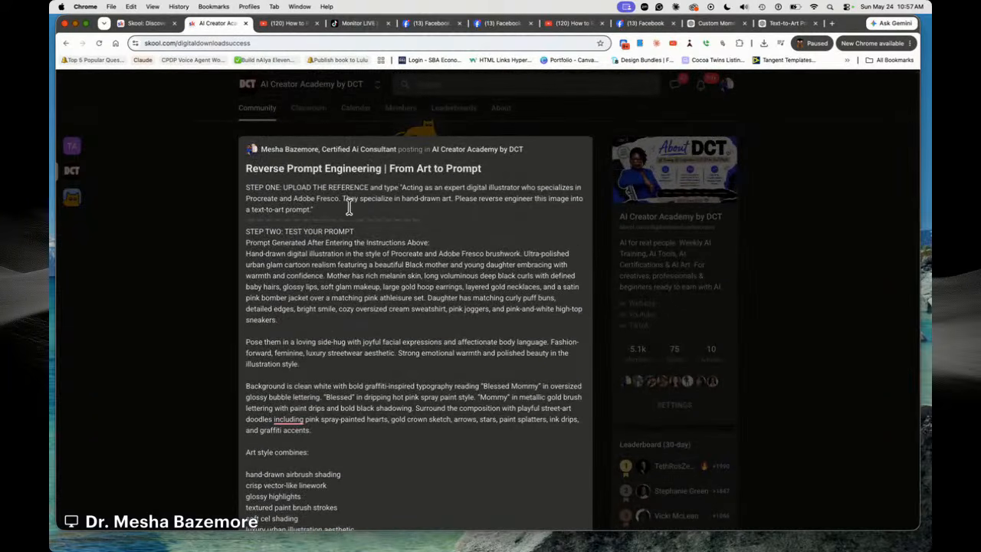
left_click(370, 222)
key("Return")
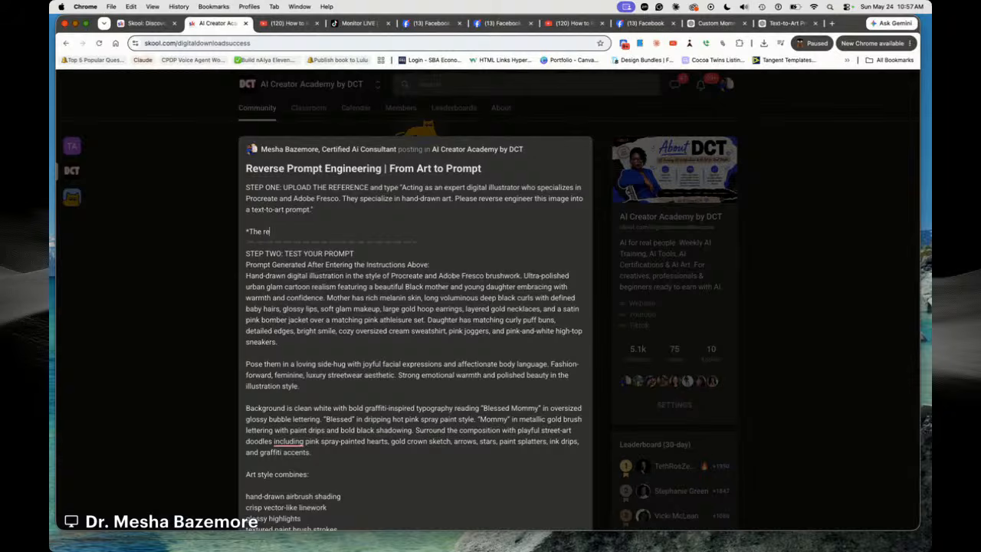
type("image is attached below. Be sure to download the image.")
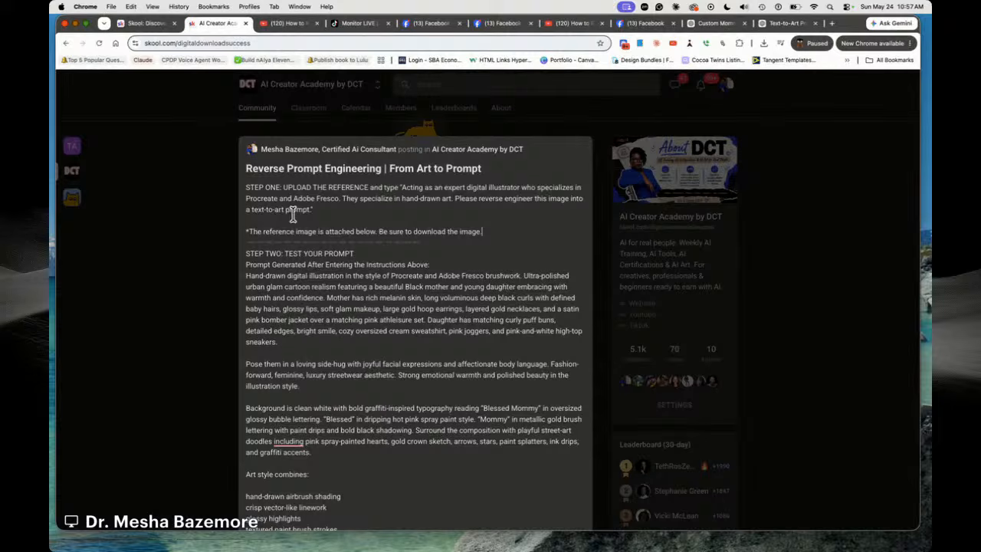
Check the quoted illustrator request in STEP ONE and publish the "Reverse Prompt Engineering | From Art to Prompt" post
left_click_drag(311, 209, 400, 187)
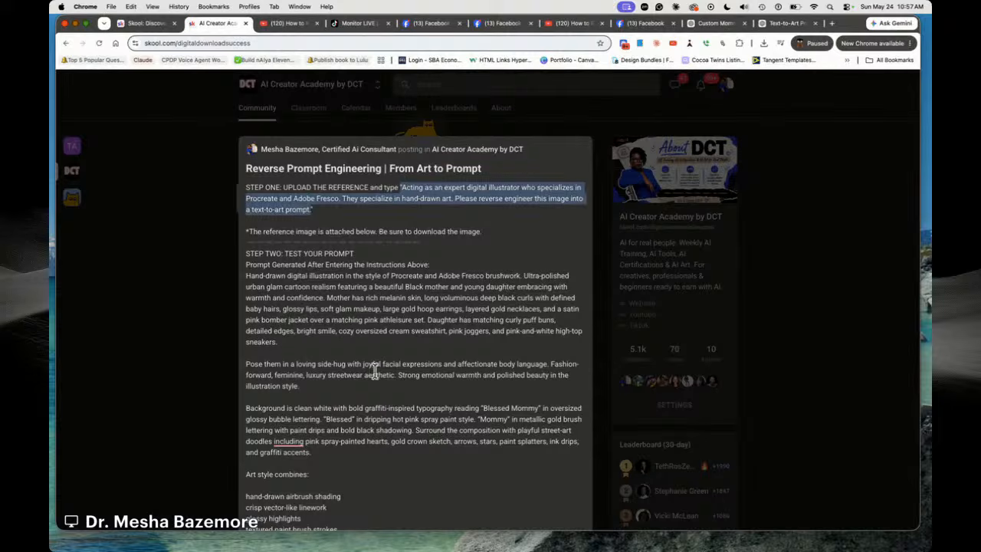
scroll(376, 364, "down", 10)
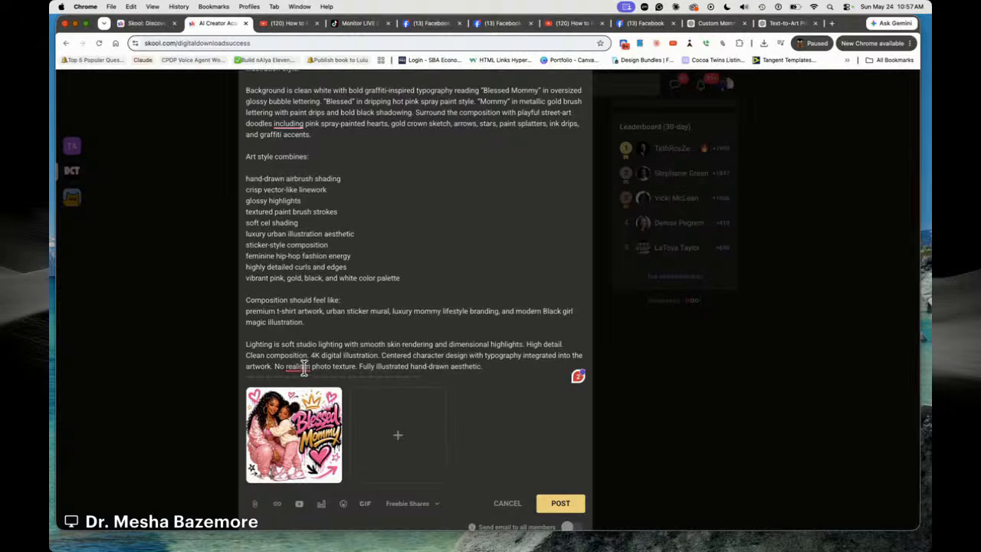
left_click(558, 502)
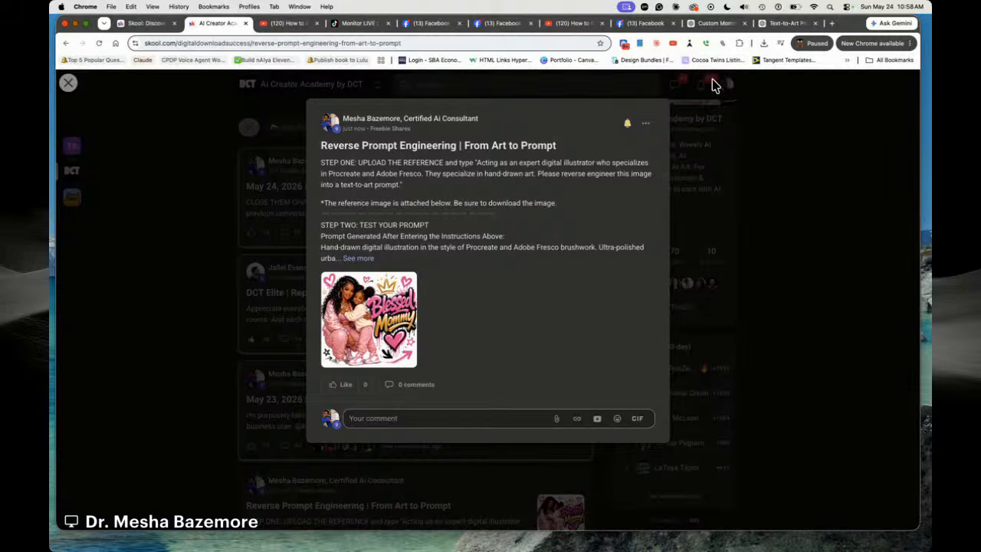
Close the YouTube, Facebook and TikTok browser tabs, keeping only the Skool and ChatGPT ones open
left_click(788, 23)
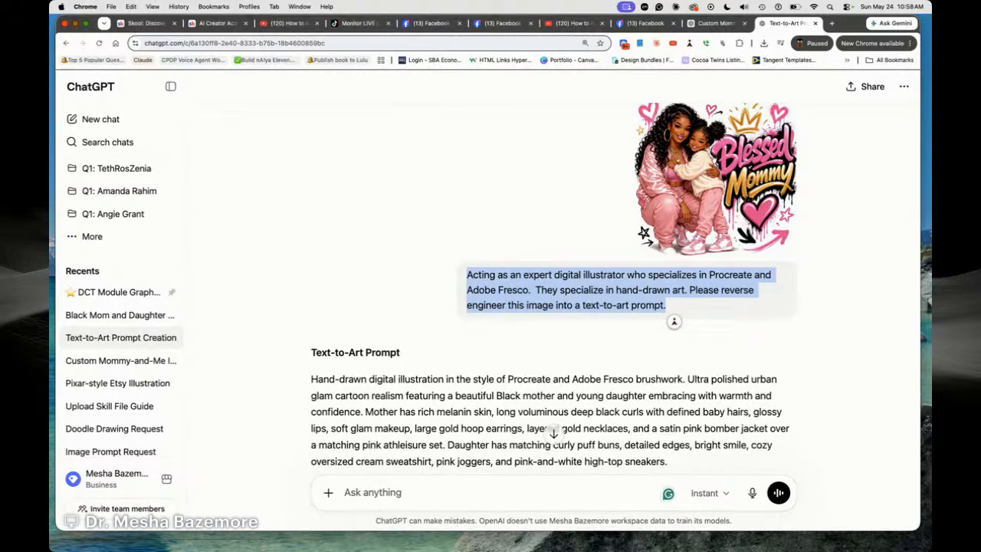
left_click(406, 25)
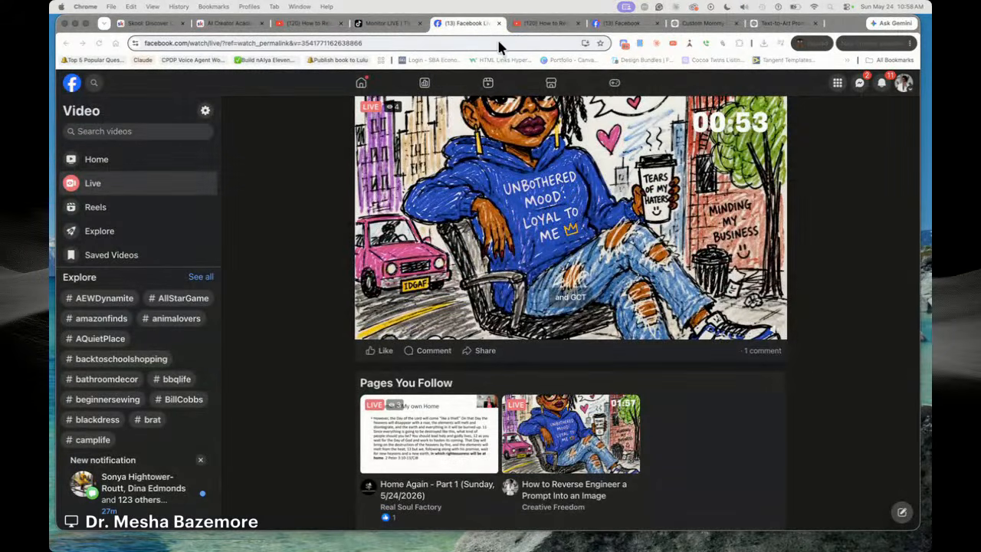
key("super+w")
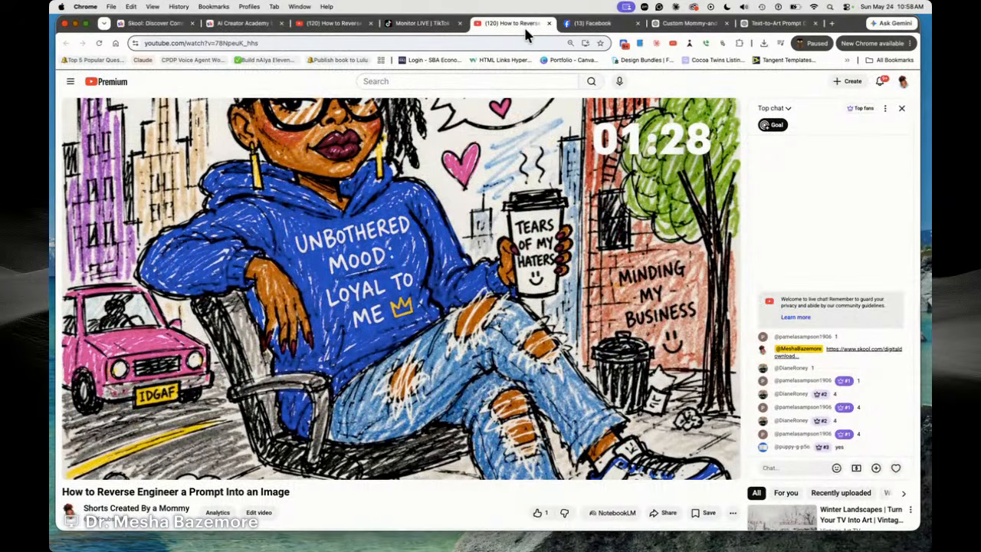
key("super+w")
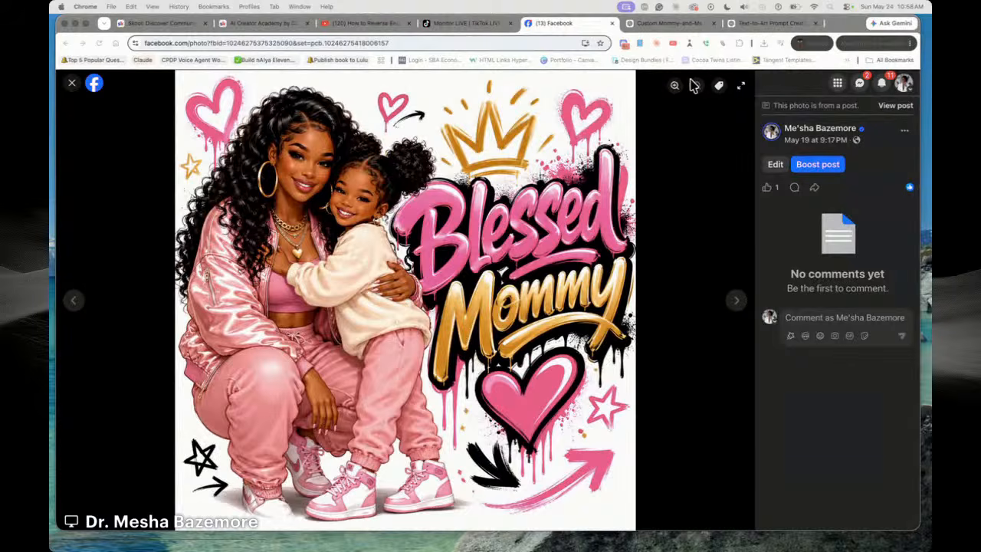
key("super+w")
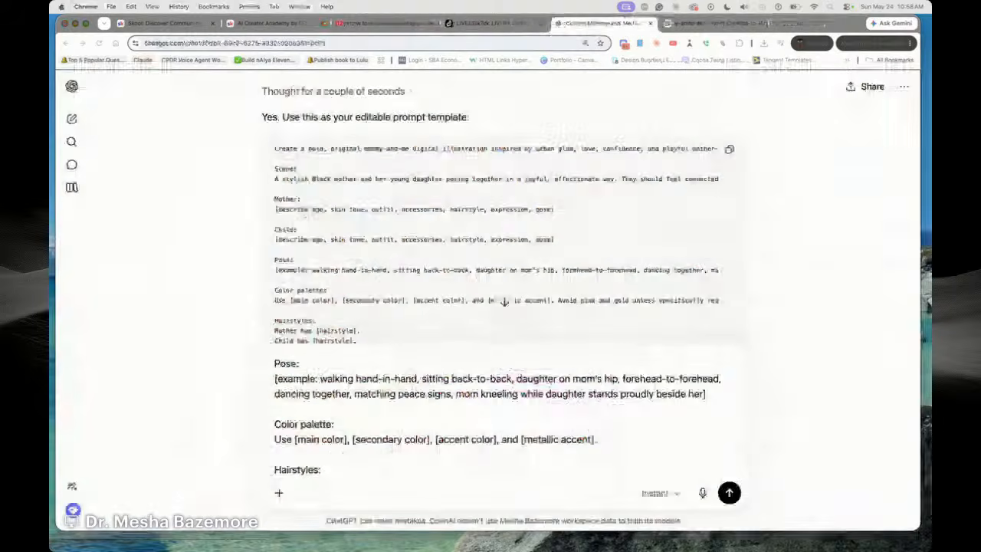
middle_click(373, 25)
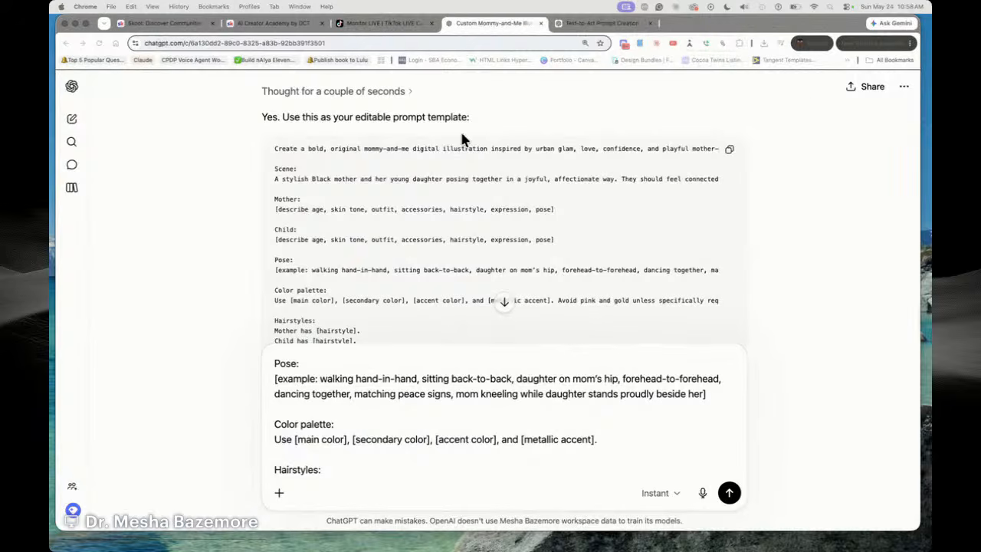
middle_click(370, 26)
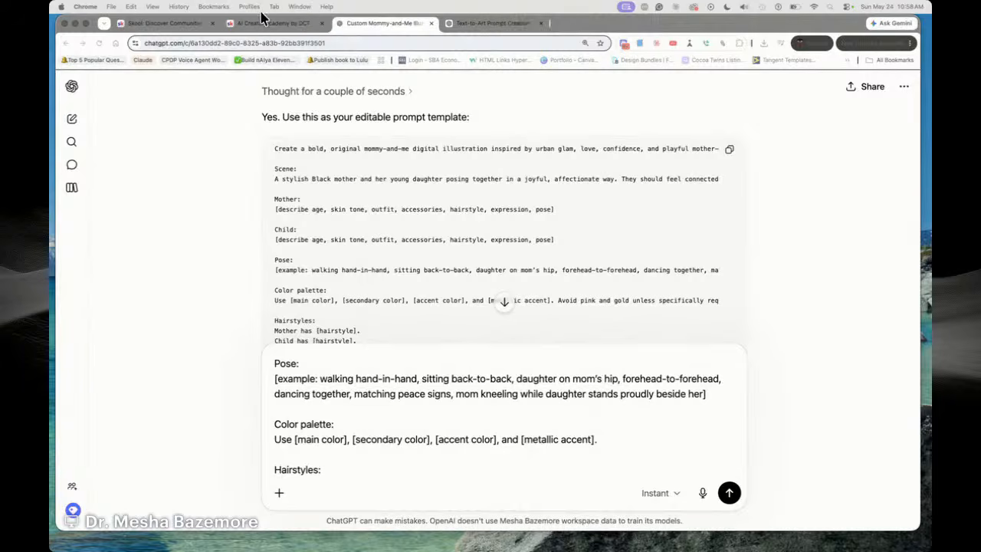
Review the Text-to-Art Prompt Creation chat in ChatGPT and view its "Blessed Mommy" reference image enlarged
left_click(462, 24)
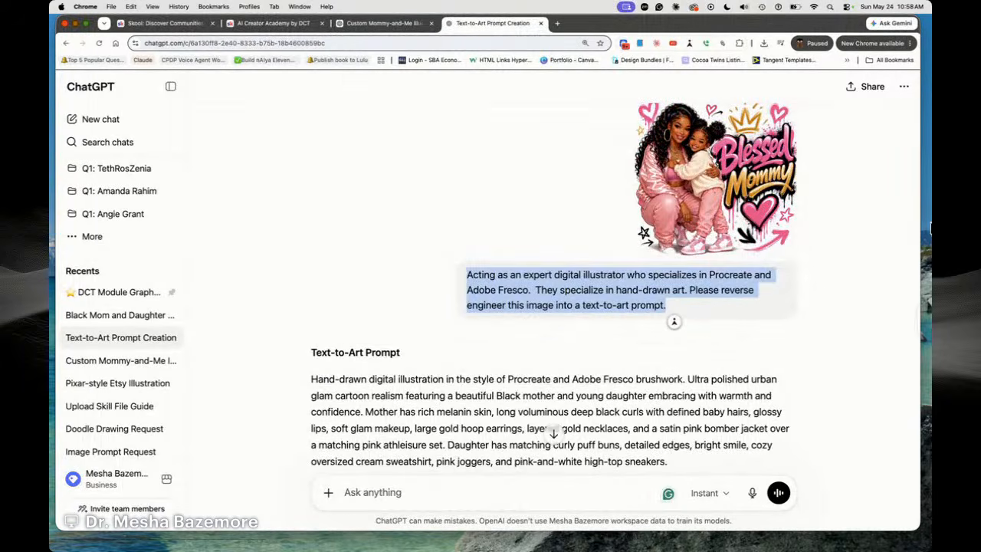
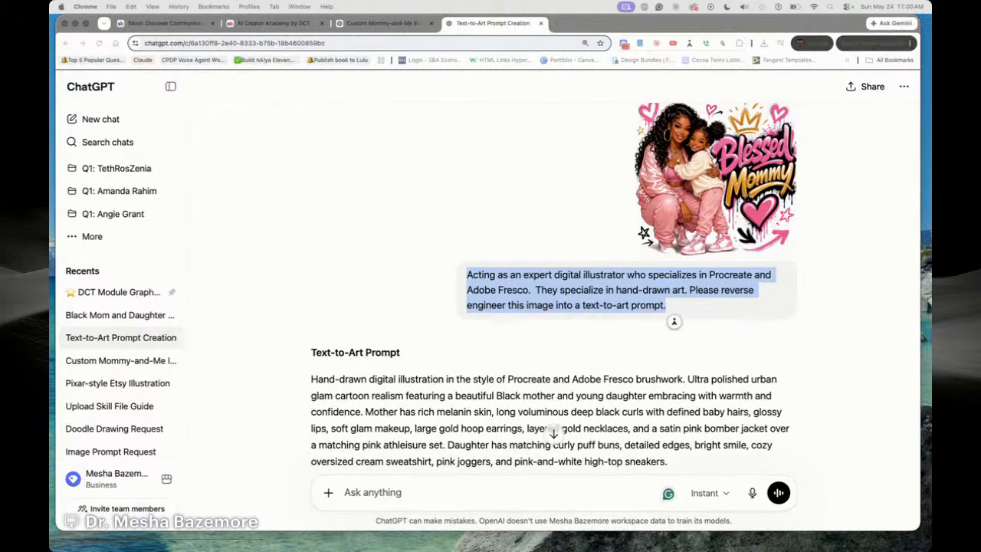
scroll(720, 291, "down", 6)
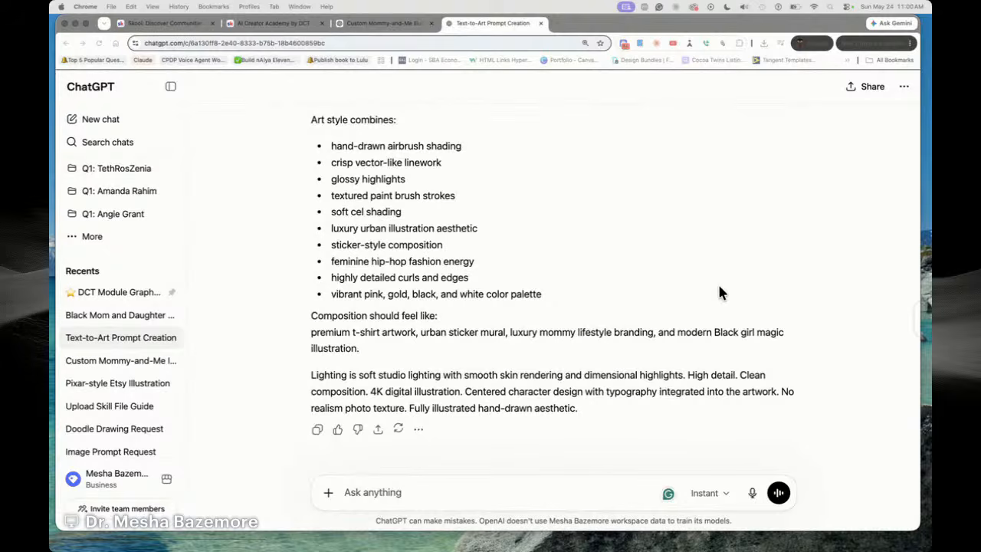
scroll(735, 245, "up", 6)
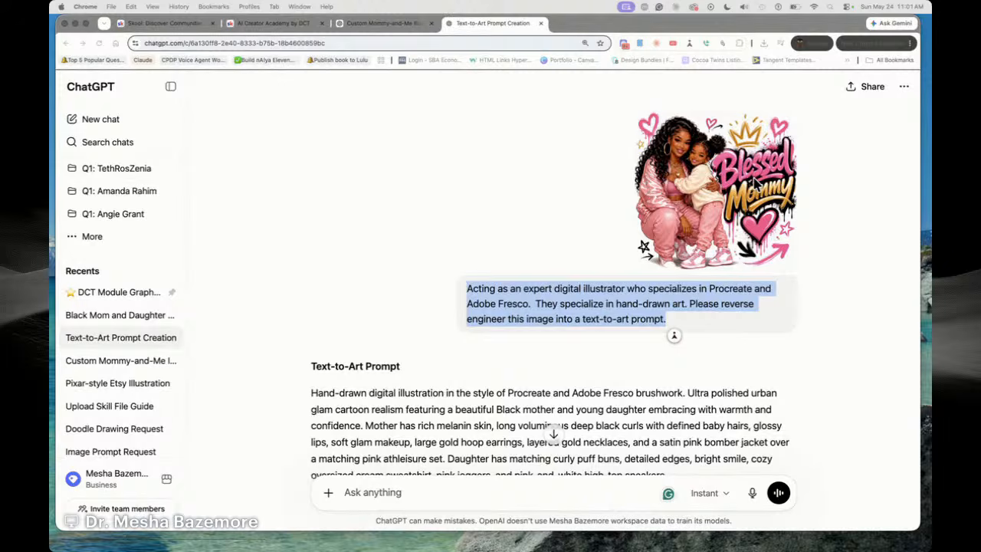
left_click(716, 187)
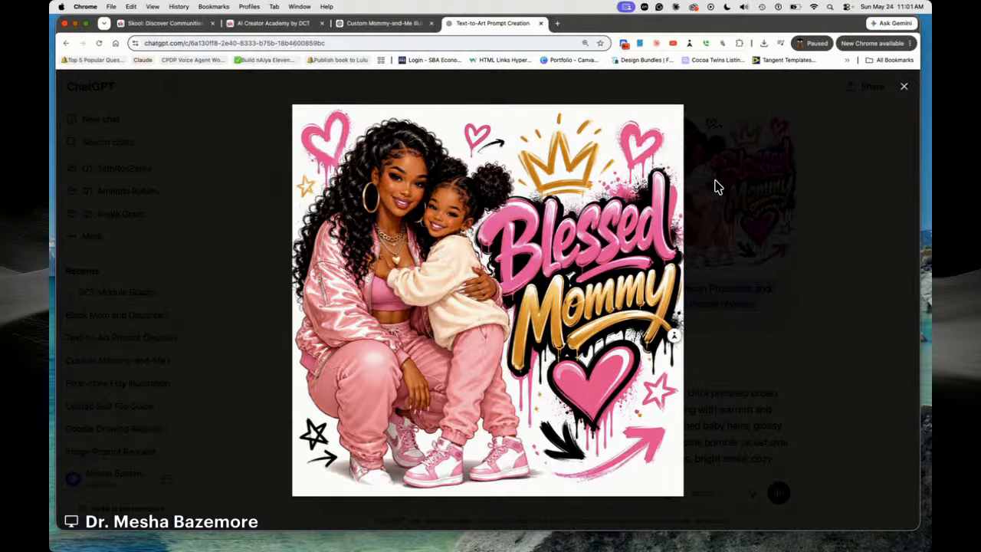
left_click(904, 86)
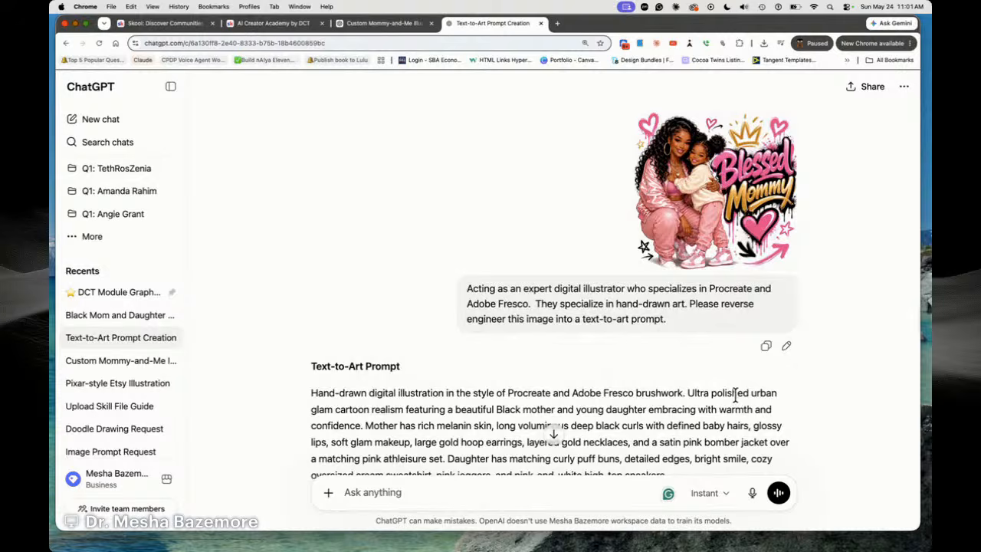
Copy the full request for a prompt template, starting "I really like this picture", from the Custom Mommy-and-Me chat
left_click(374, 25)
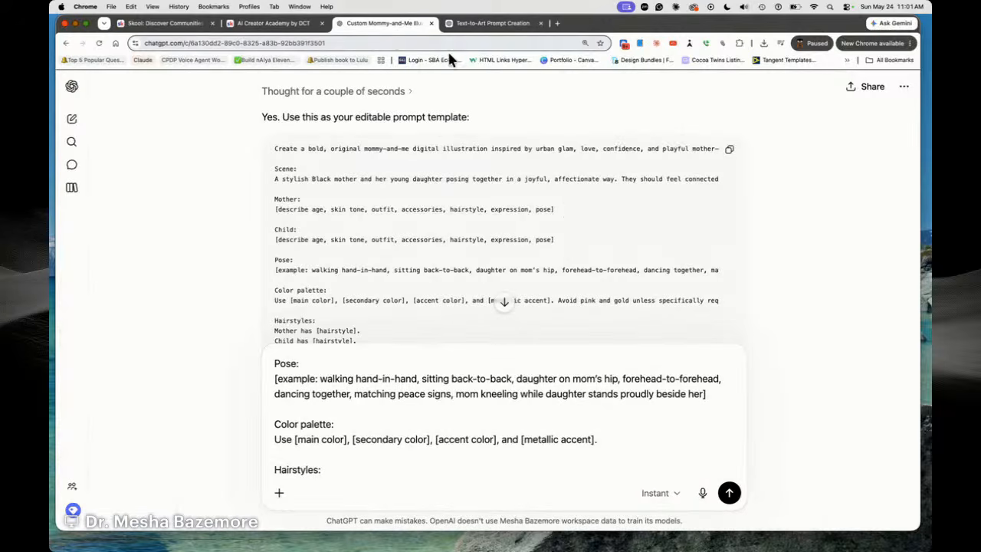
scroll(429, 395, "up", 5)
scroll(411, 388, "down", 3)
scroll(485, 304, "up", 8)
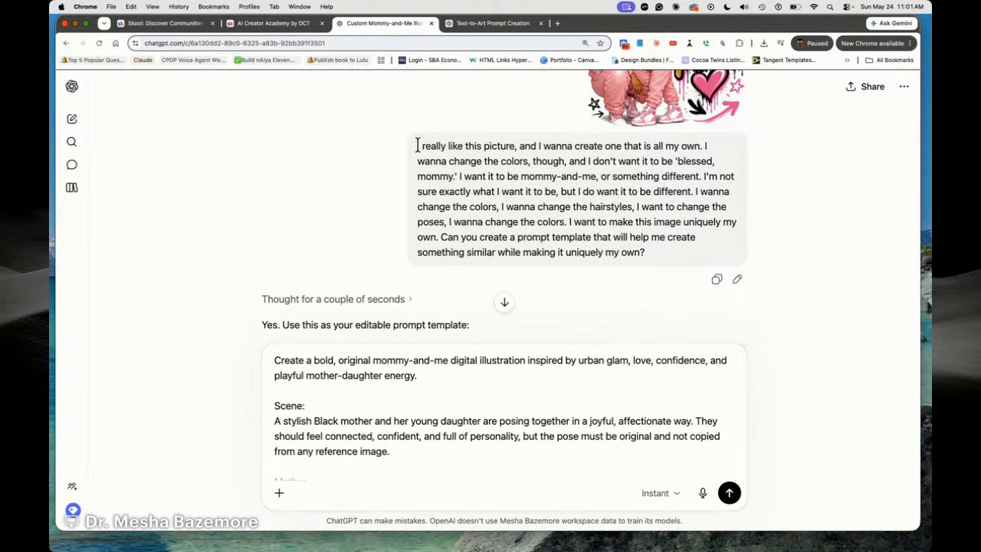
left_click_drag(418, 146, 661, 260)
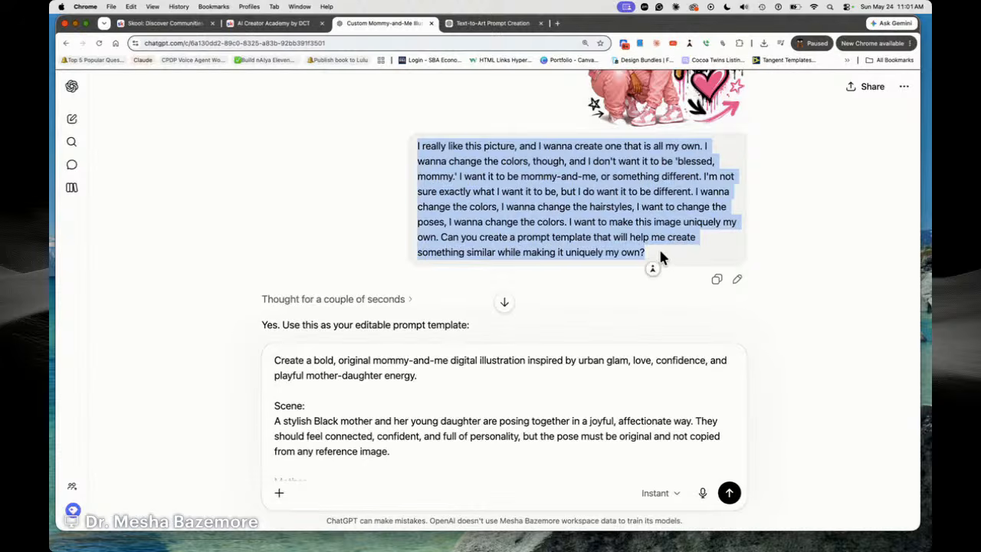
right_click(539, 183)
left_click(553, 202)
Switch to Skool, close the published post and start a new one titled "Reverse Engineer an Image Into A Template"
left_click(272, 23)
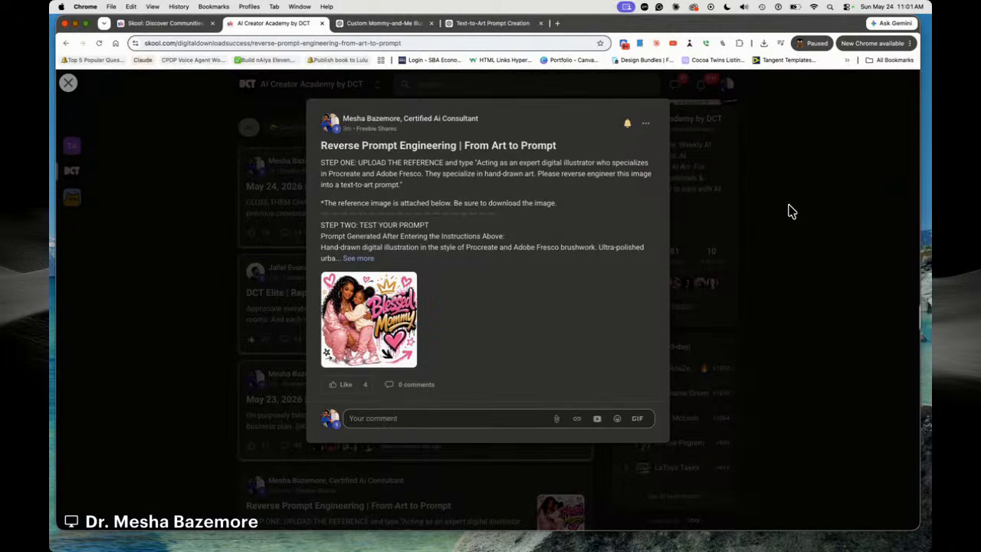
left_click(790, 210)
left_click(347, 156)
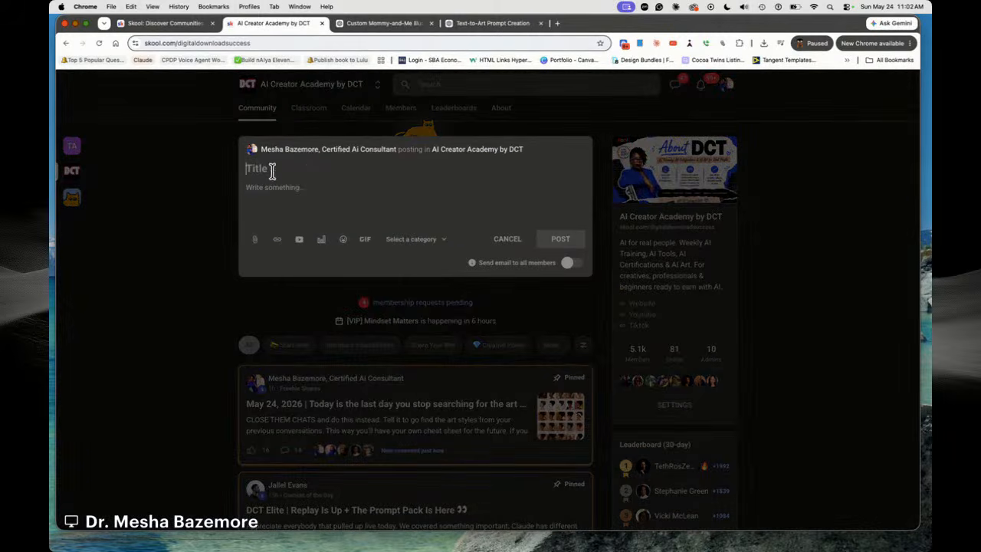
type("Revera")
key("BackSpace")
type("se Engin")
type("ner")
key("BackSpace")
key("BackSpace")
key("BackSpace")
type("eer a")
type("nd")
key("BackSpace")
type("Image")
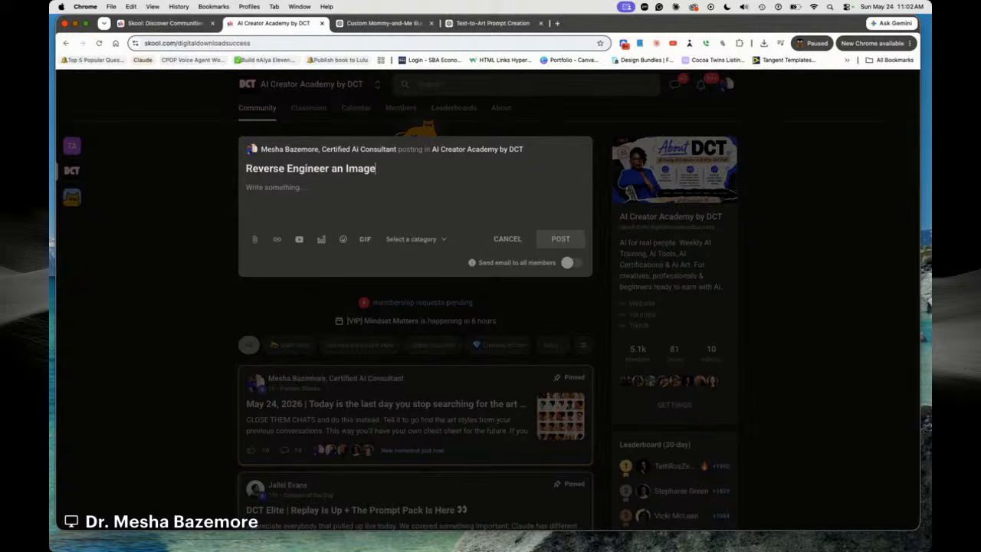
type(" Into A Template")
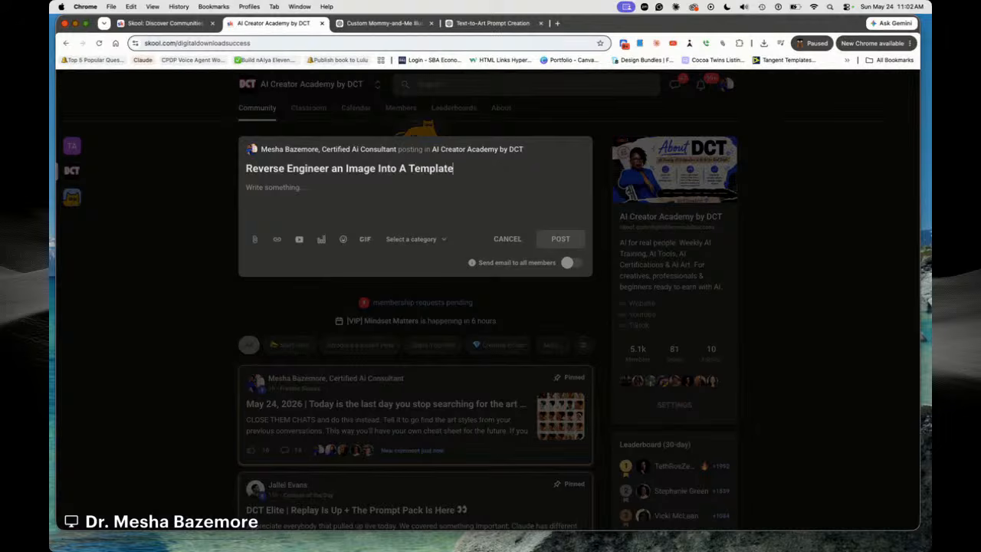
Write "STEP ONE: Upload the attached image and type" in the post body, followed by an opening quotation mark and the copied template request
left_click(302, 187)
type("S")
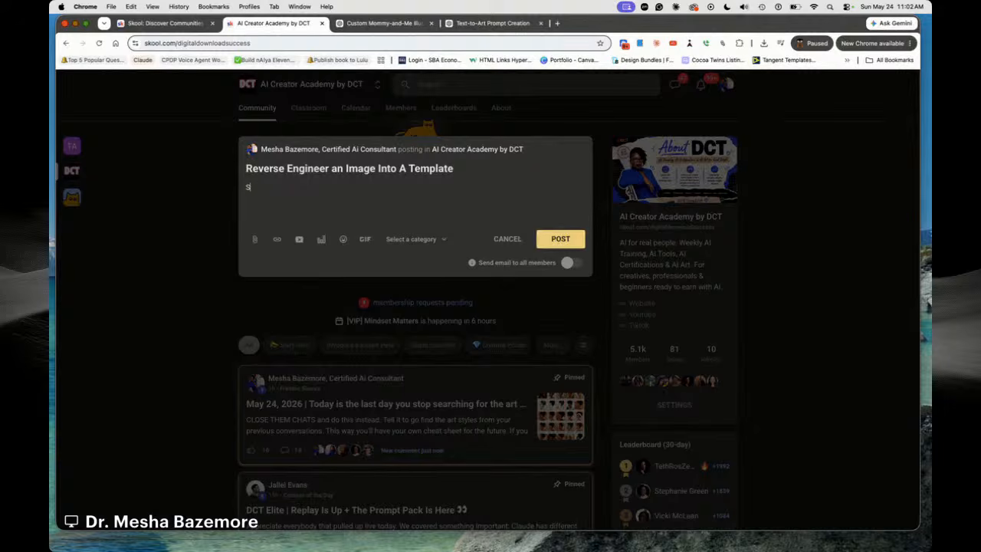
type("TEP ONE: Upload the image at")
key("BackSpace")
key("BackSpace")
key("BackSpace")
key("BackSpace")
key("BackSpace")
key("BackSpace")
key("BackSpace")
key("BackSpace")
key("BackSpace")
type("attached image and type 1")
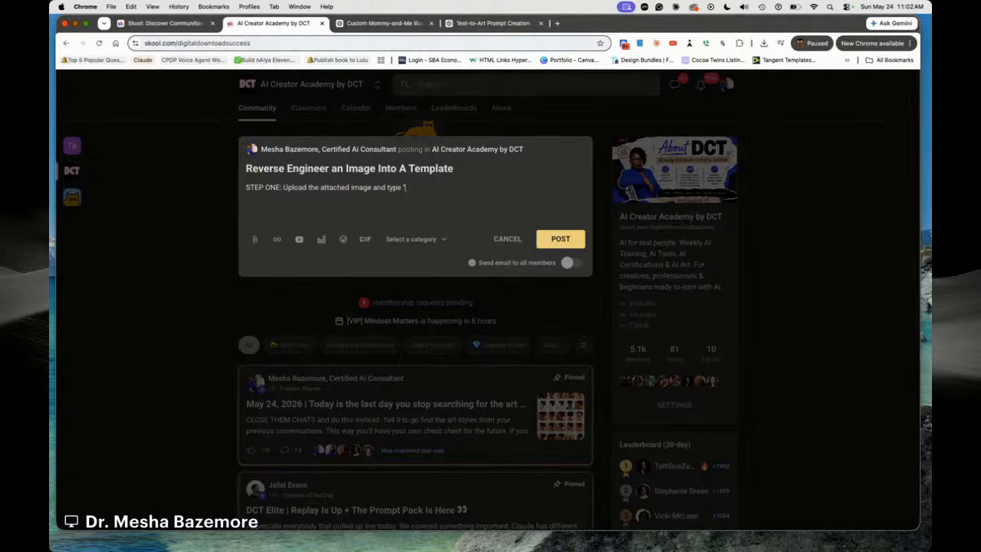
key("super+v")
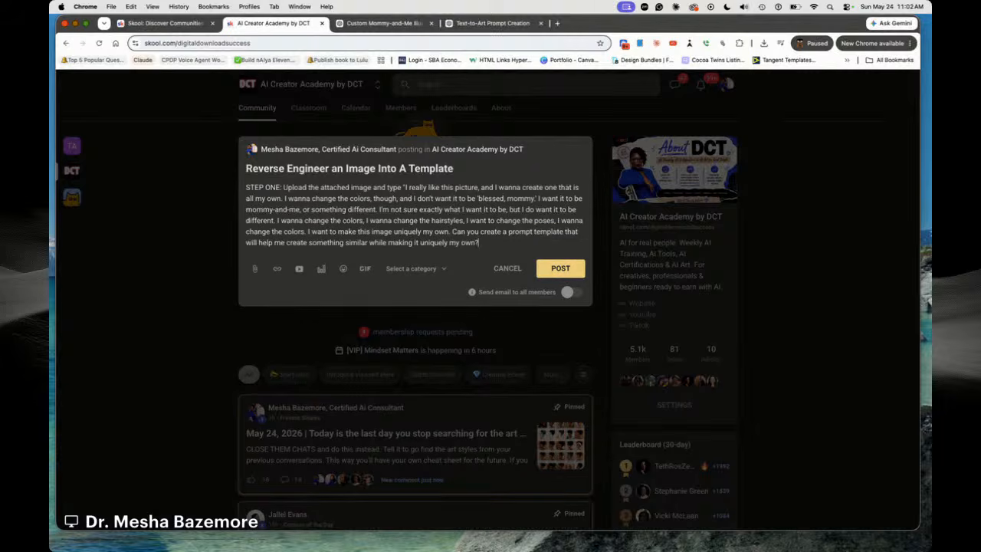
Close the quotation and add the heading "STEP TWO:" below a blank line
key("Return")
key("Return")
type("Step Tw")
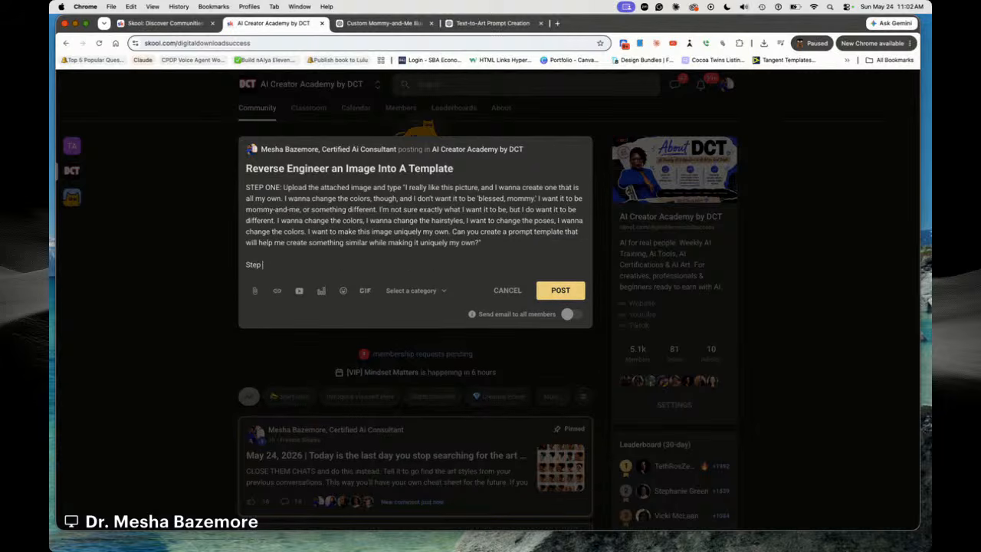
key("BackSpace")
key("BackSpace")
key("BackSpace")
key("BackSpace")
key("BackSpace")
type("EP TWO:")
Switch to the Custom Mommy-and-Me chat in ChatGPT and examine the template reply and the unsent template draft
left_click(383, 23)
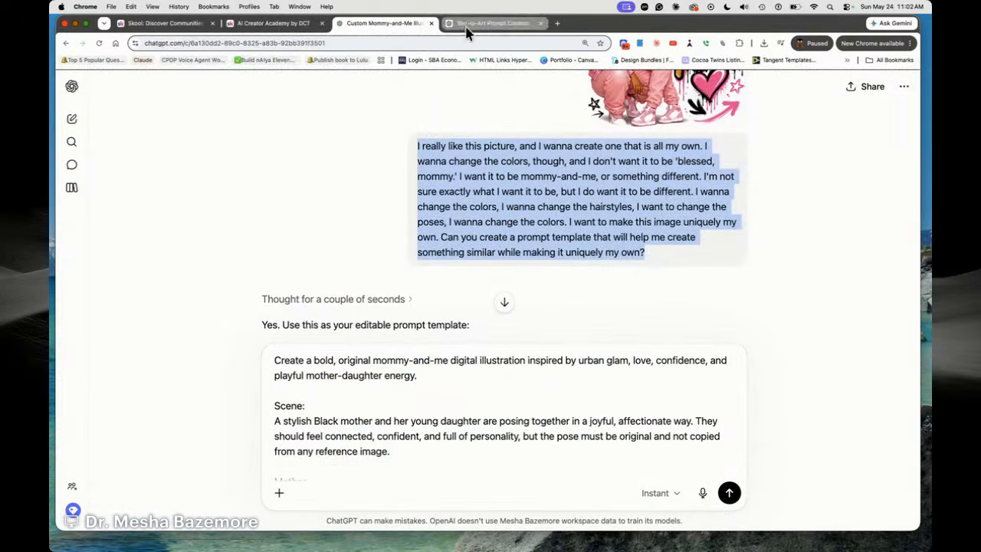
scroll(449, 360, "down", 5)
scroll(510, 381, "down", 10)
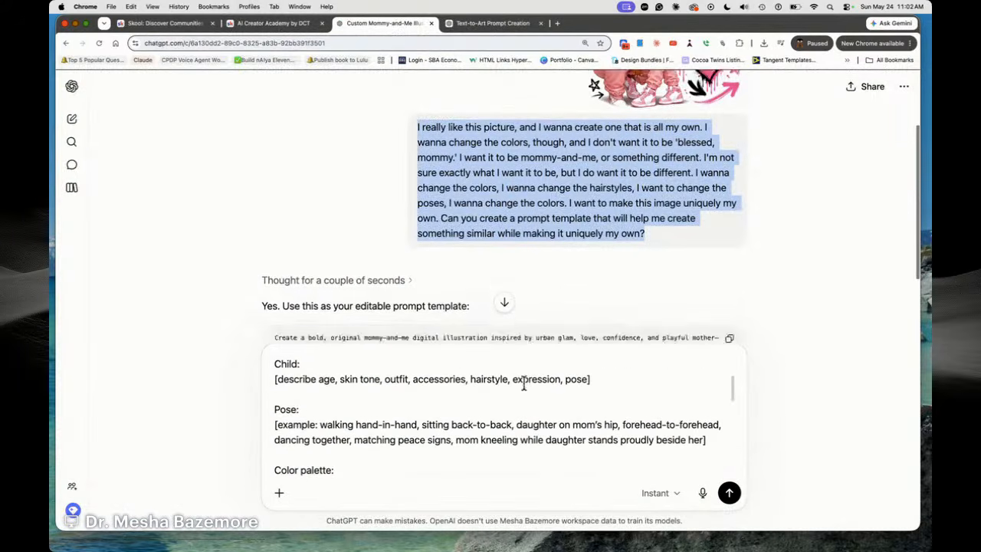
scroll(498, 385, "down", 10)
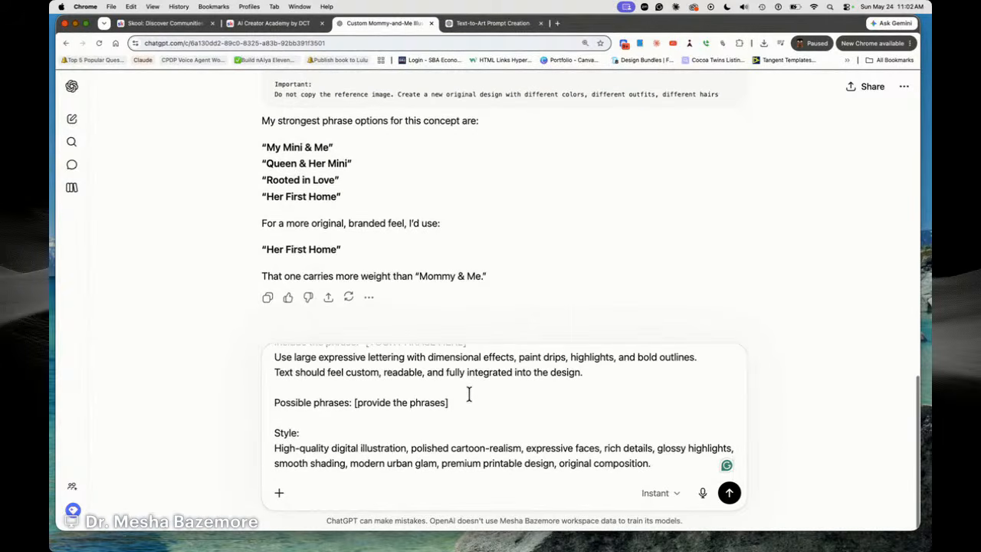
scroll(582, 406, "up", 15)
scroll(460, 394, "down", 3)
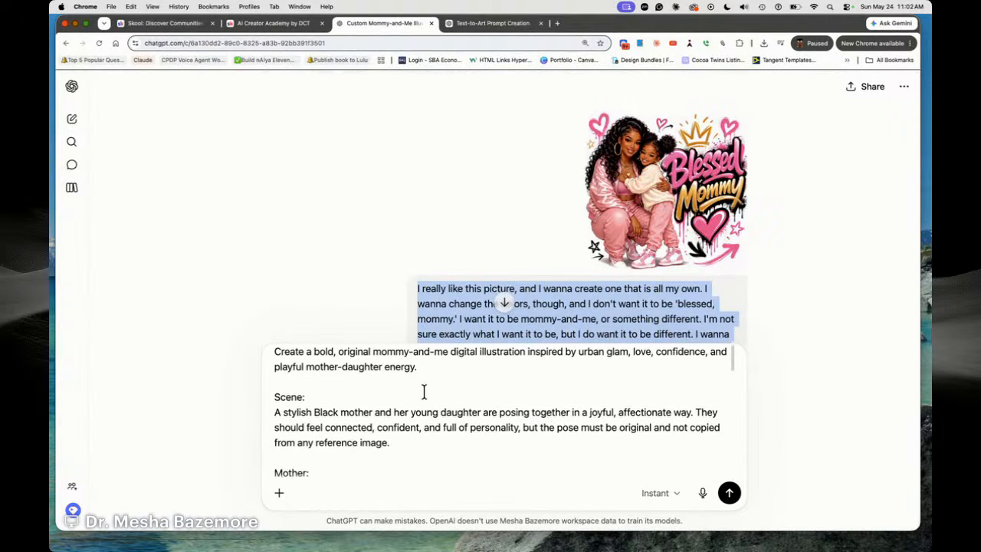
scroll(412, 409, "down", 2)
left_click_drag(275, 368, 589, 369)
scroll(528, 406, "up", 5)
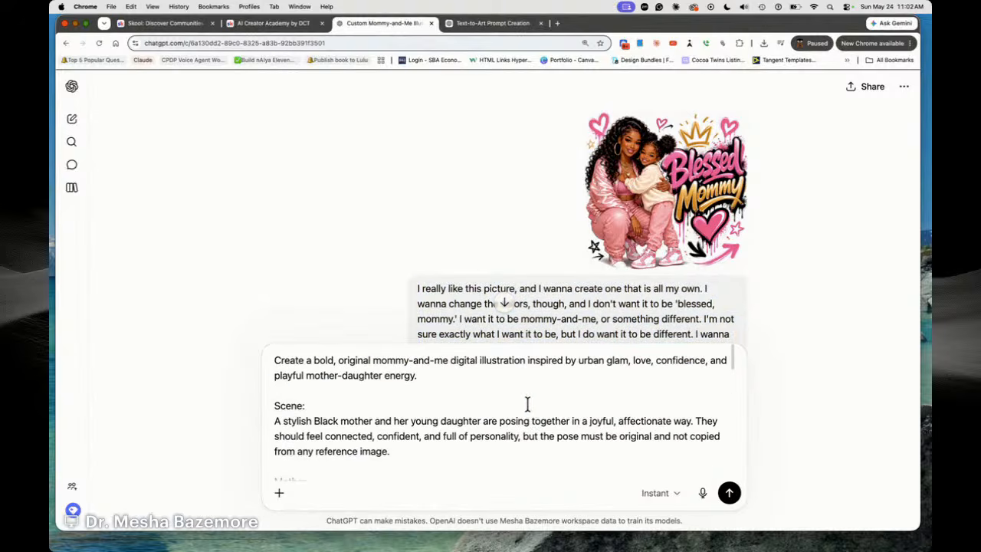
Add "Great job. Now I need you to give me 10 ideas for each fillable section." at the end of the template draft
scroll(526, 403, "down", 10)
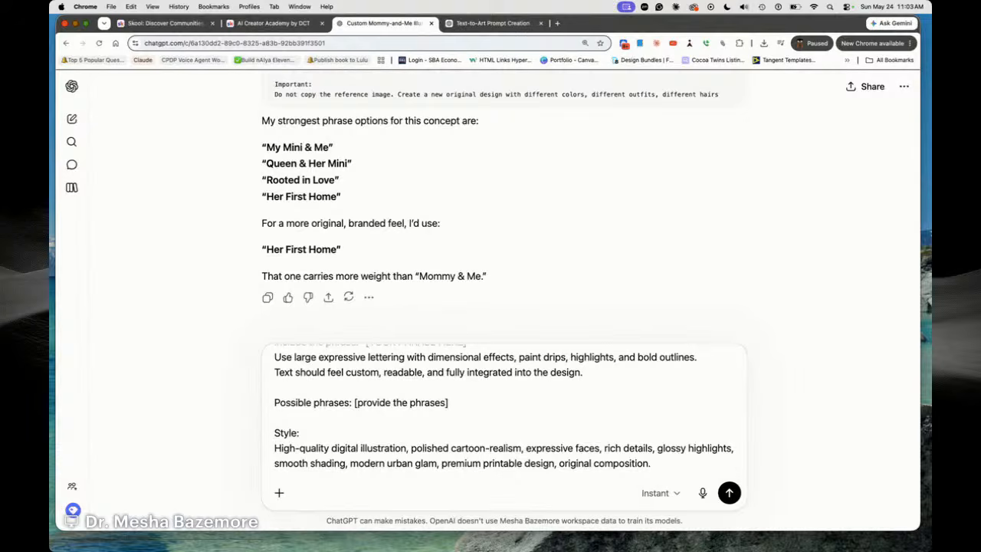
key("shift+Return")
type("GREAT")
key("BackSpace")
key("BackSpace")
key("BackSpace")
key("BackSpace")
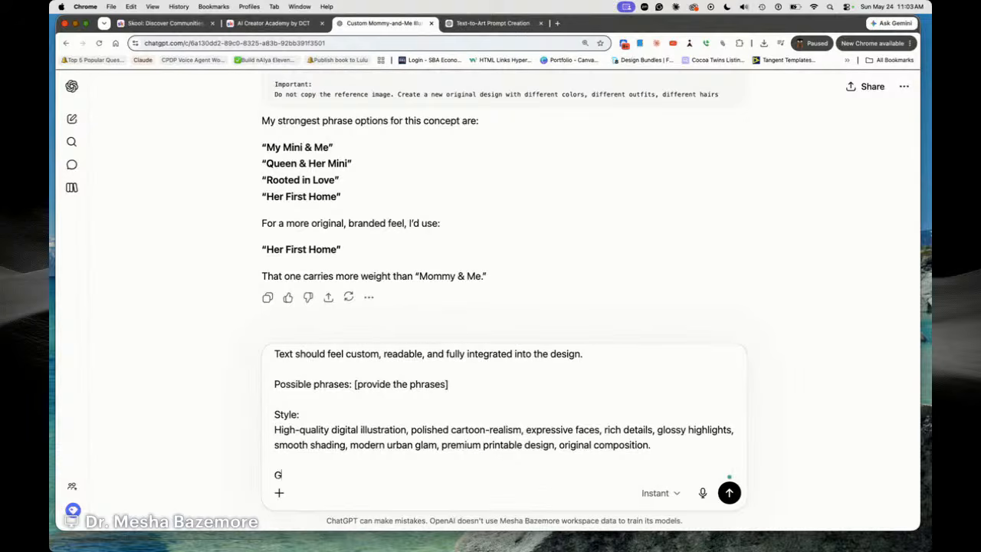
type("reat job. Now I nee")
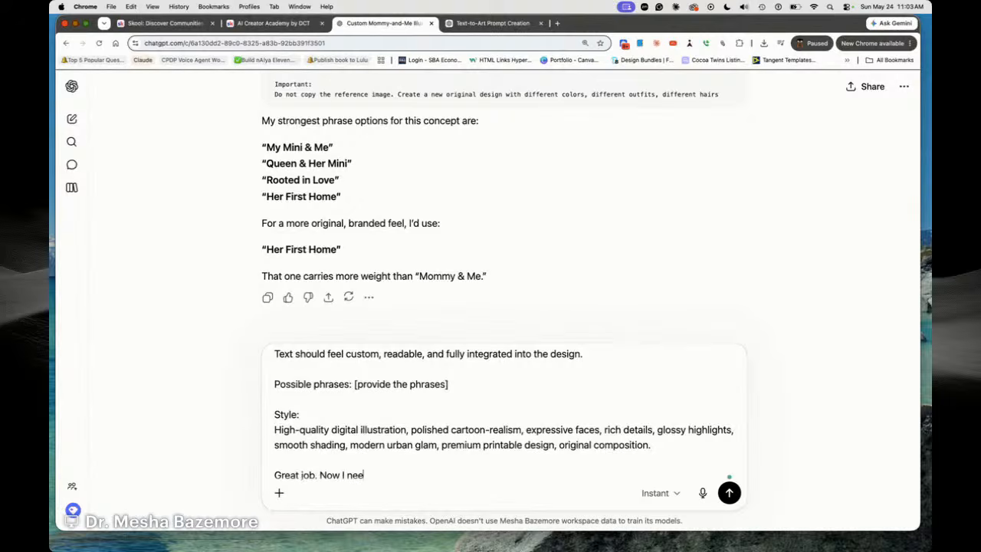
type("d you to fi")
type("give me ")
type("10 ide")
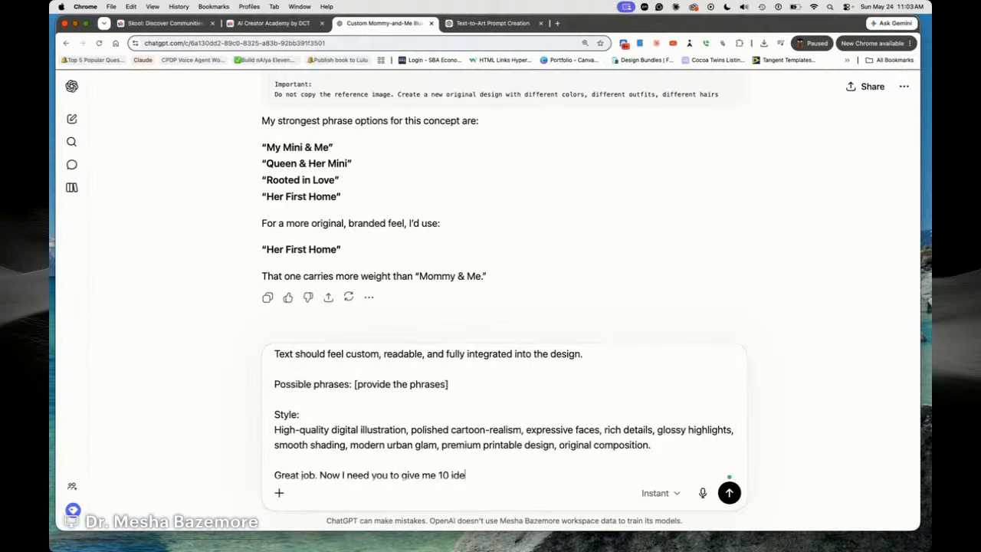
type("as for each fillable s")
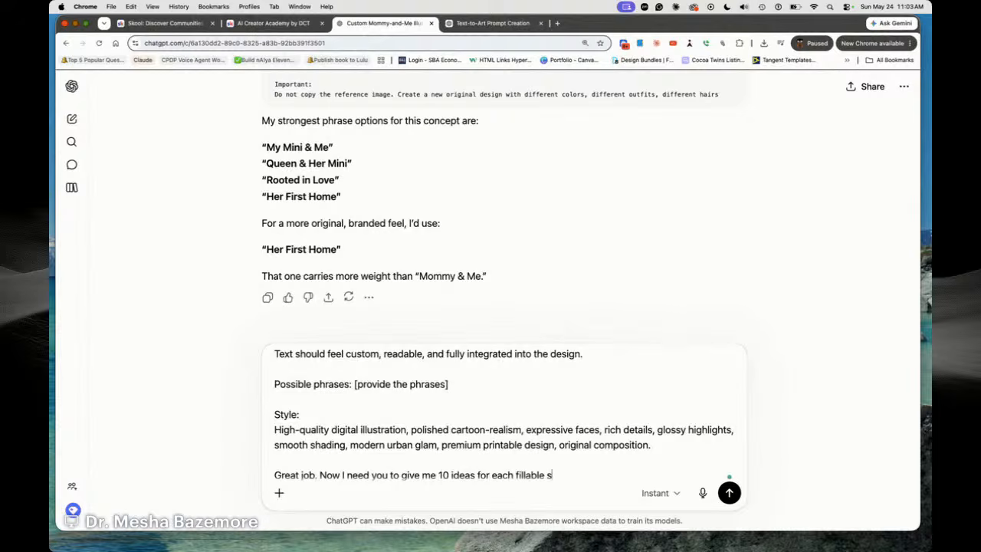
type("ection.")
Review the draft's bracketed phrase, color and hairstyle placeholders, and send the prompt
left_click_drag(447, 384, 355, 386)
scroll(460, 414, "up", 10)
scroll(374, 405, "down", 5)
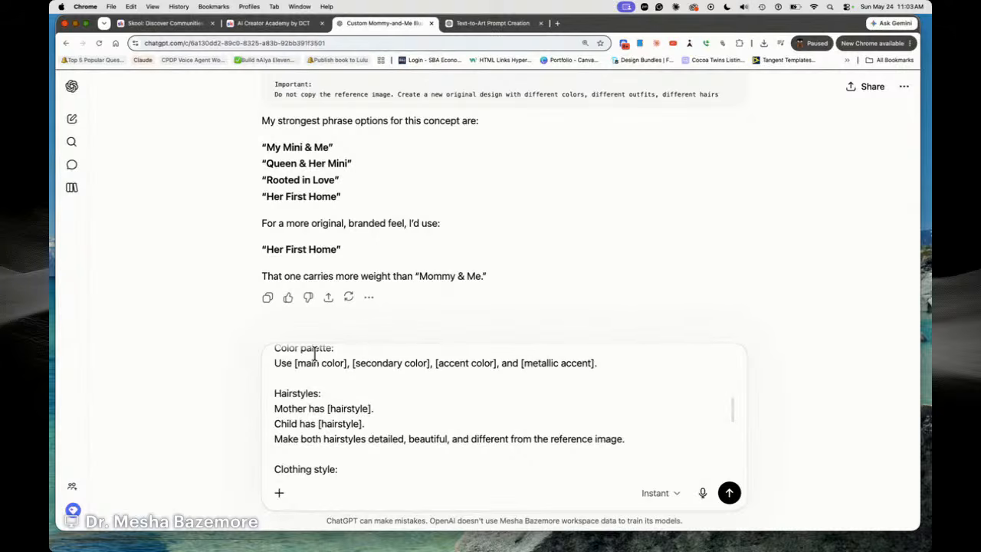
left_click_drag(297, 363, 343, 362)
left_click_drag(327, 408, 368, 409)
scroll(510, 403, "down", 5)
scroll(466, 416, "down", 5)
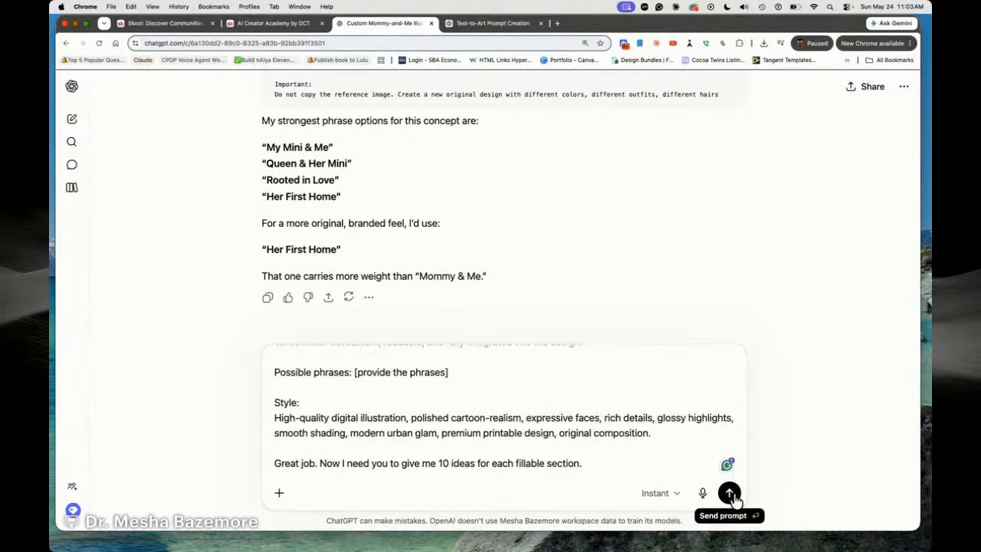
left_click(729, 494)
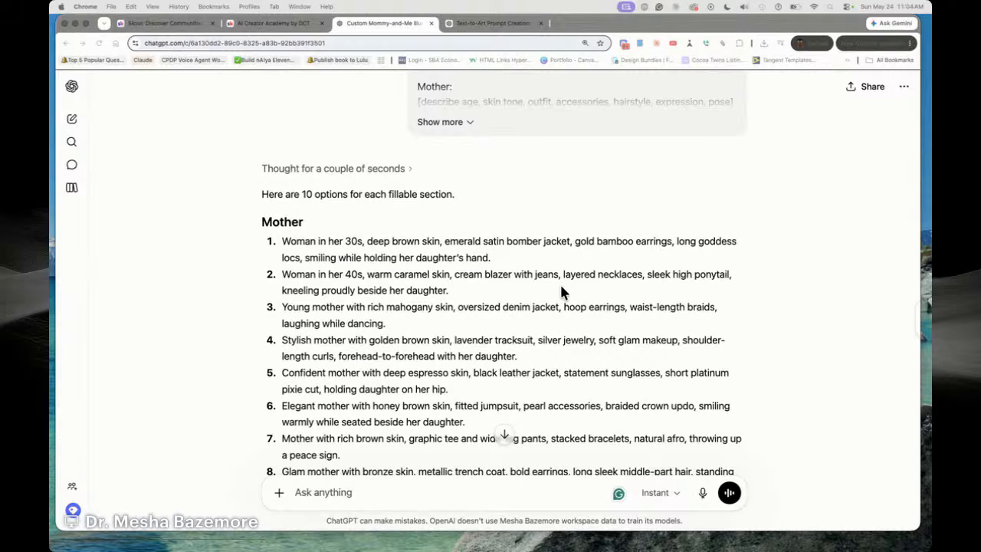
Examine the reply's idea lists for mother, child, pose, color palette, hairstyles, clothing style and phrases
scroll(442, 388, "down", 1)
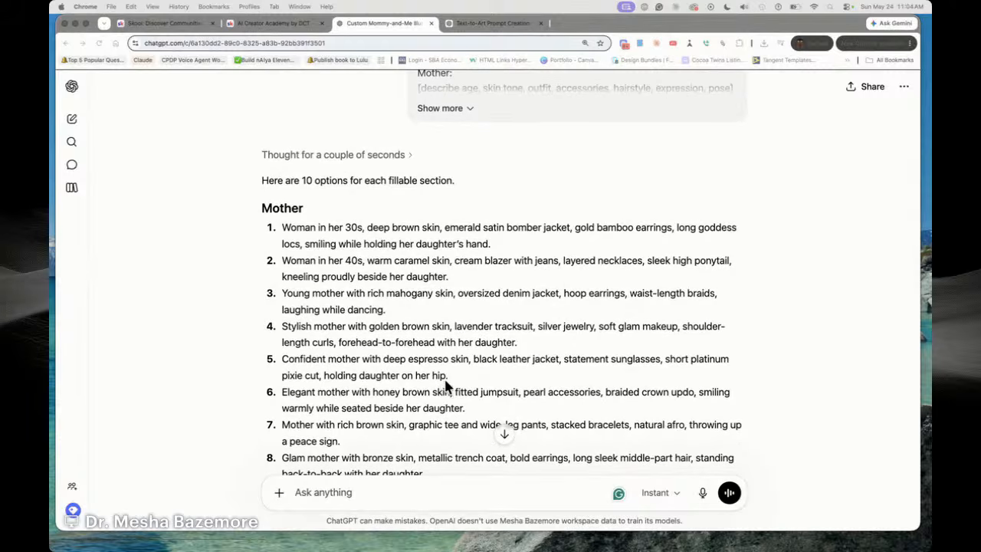
scroll(482, 332, "down", 5)
scroll(484, 329, "down", 3)
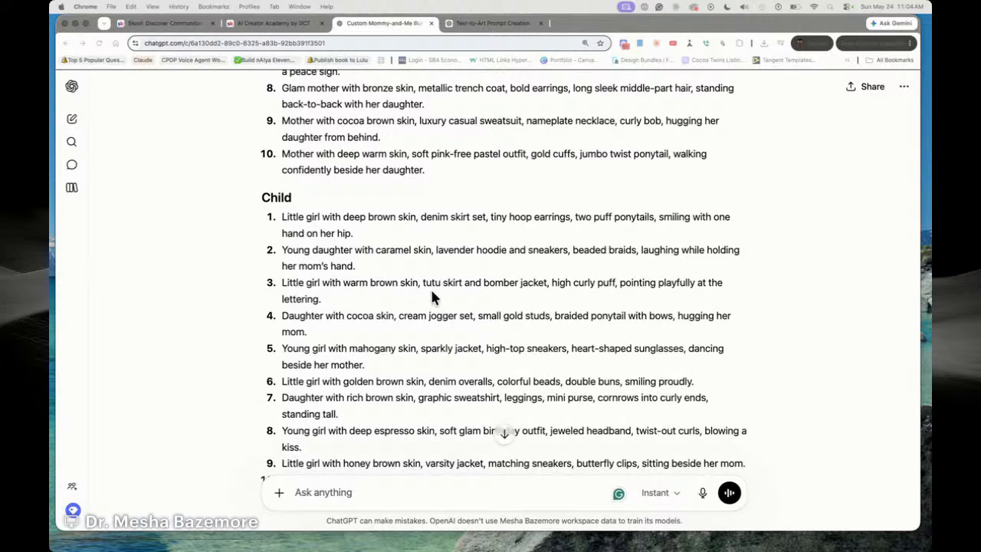
left_click(554, 311)
scroll(716, 338, "down", 3)
left_click_drag(570, 249, 668, 242)
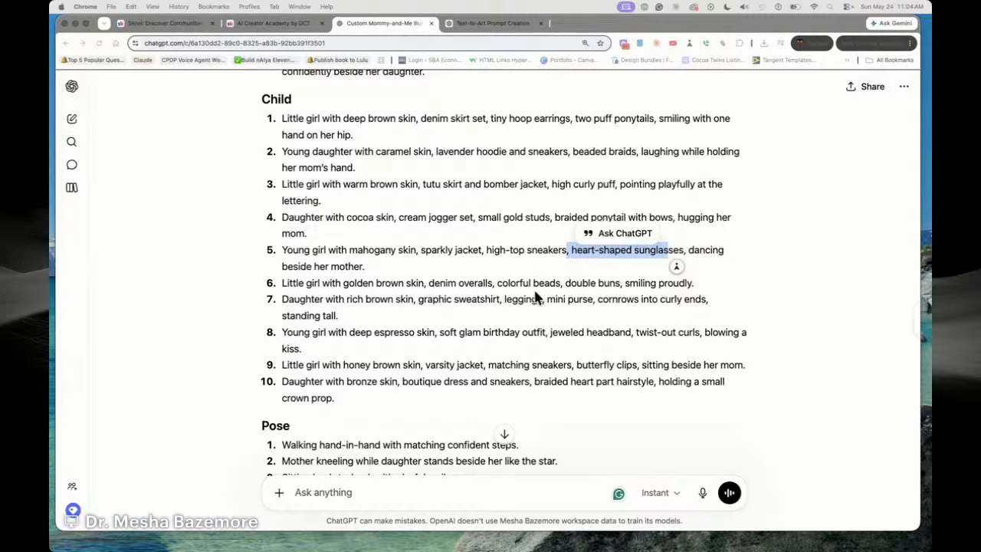
scroll(432, 317, "down", 5)
scroll(431, 317, "down", 8)
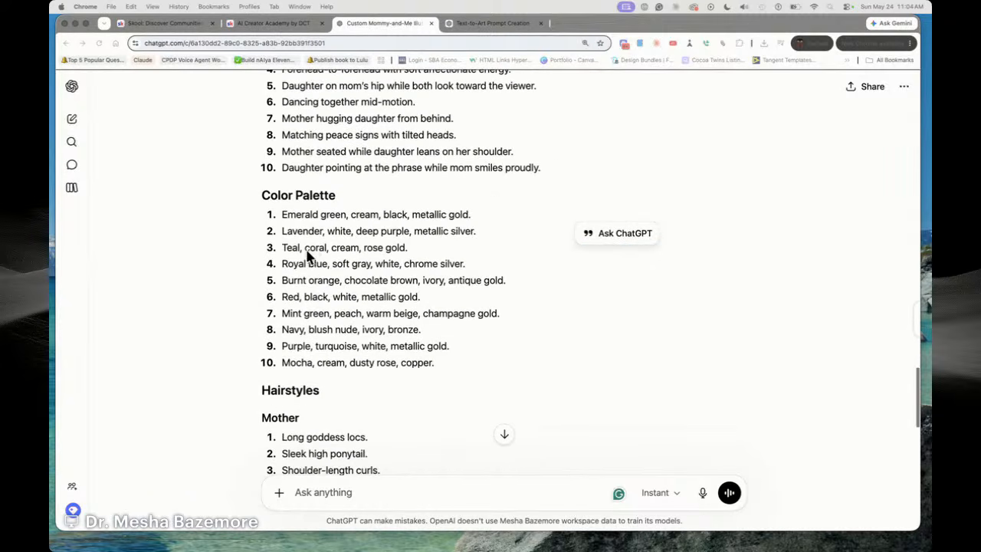
scroll(521, 276, "down", 4)
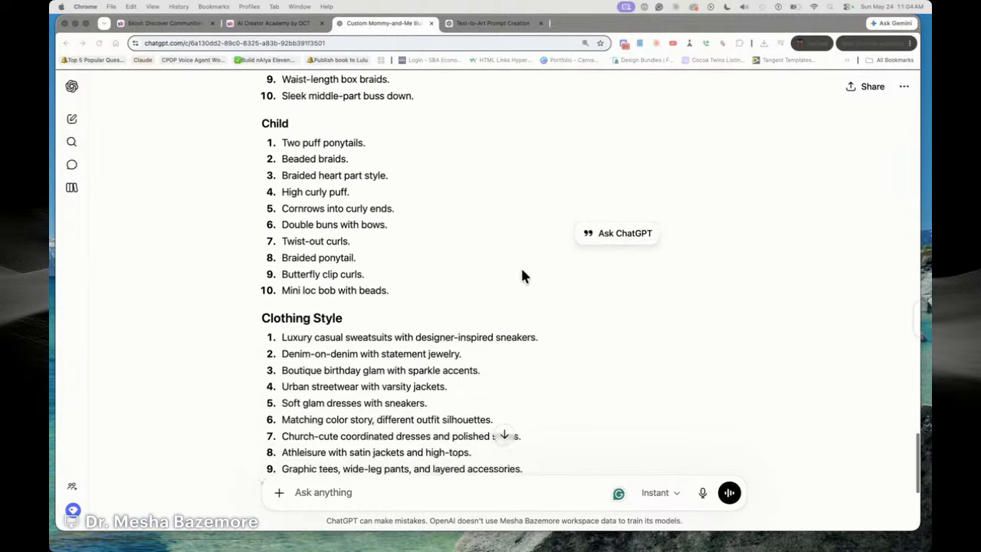
scroll(564, 284, "down", 3)
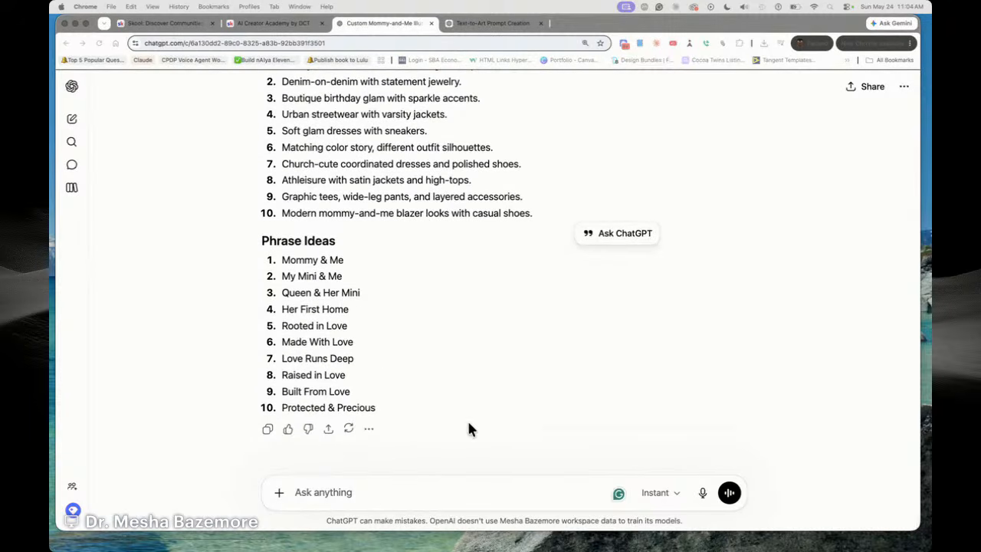
Write the follow-up "How many prompts can I create using combinations of the ideas you shared?" in the message box, accepting the suggested grammar correction
left_click(409, 482)
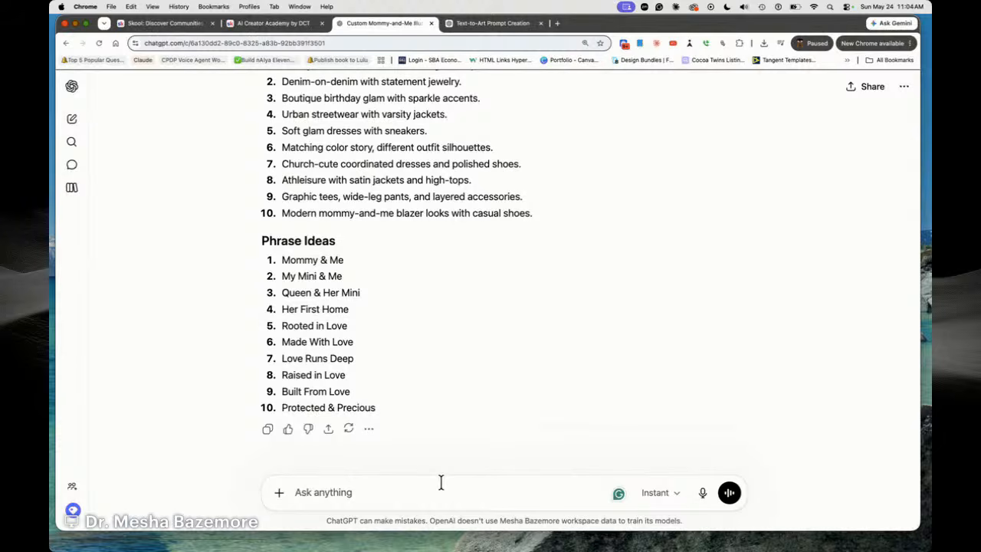
type("How many r")
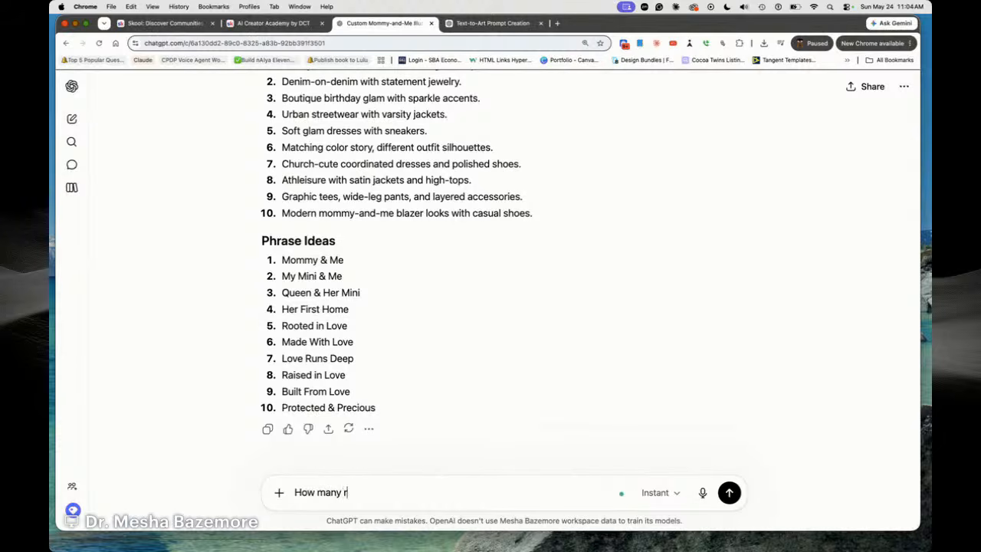
key("BackSpace")
type("prompts can I can cr")
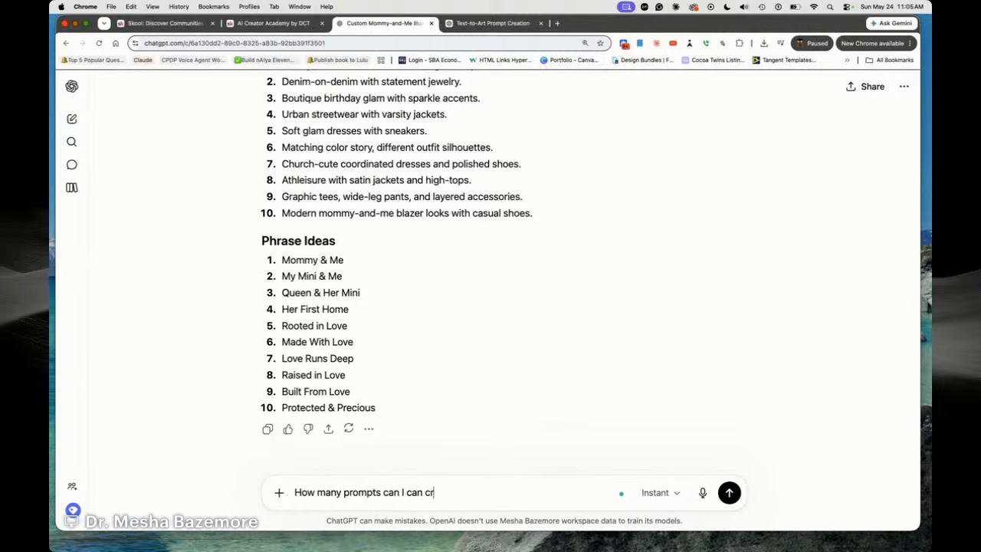
type("eate using combi")
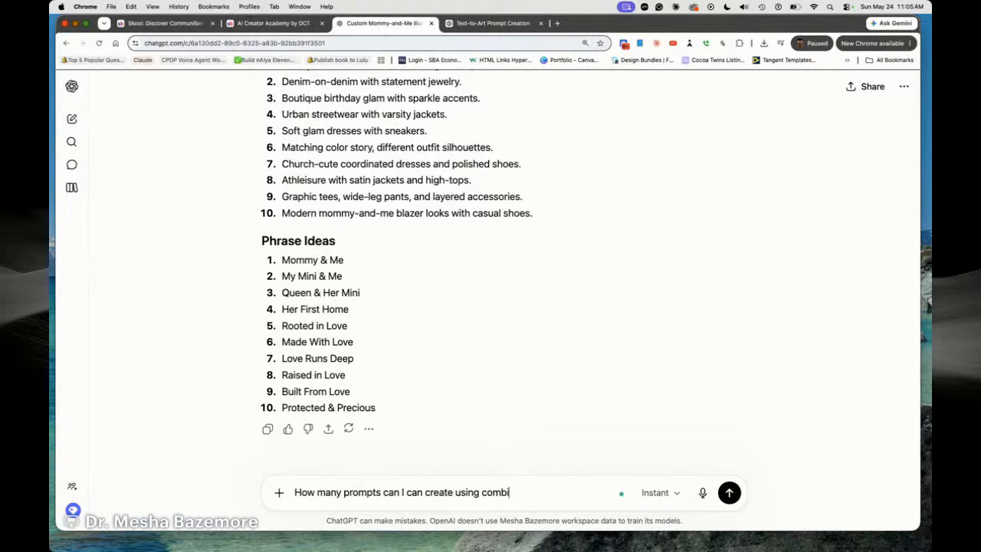
type("nations of the ideas you shared.")
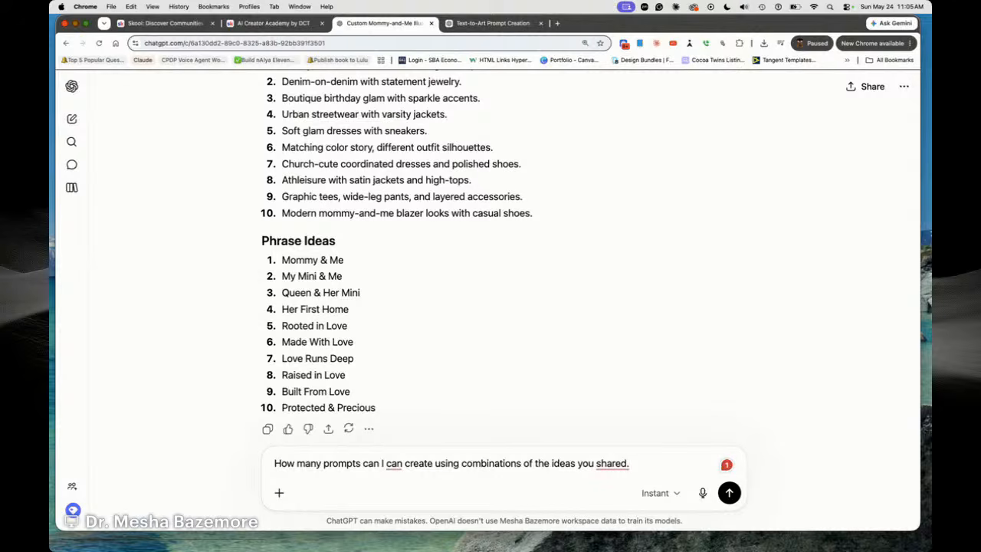
mouse_move(618, 466)
left_click(636, 406)
Examine the generated idea lists, the first Mother option, the original picture request and the template's style and phrase sections
scroll(518, 264, "down", 15)
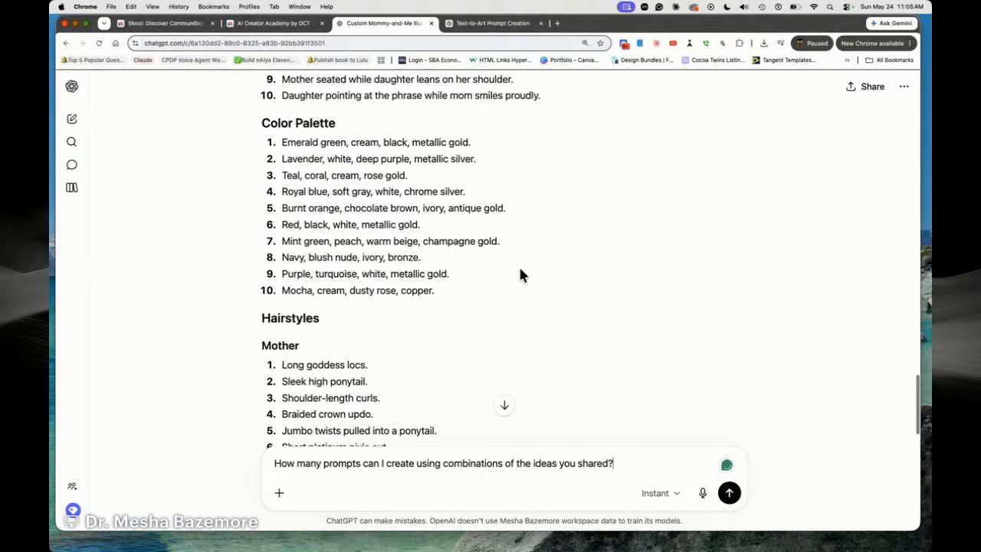
scroll(533, 271, "up", 10)
scroll(528, 275, "down", 5)
scroll(325, 168, "up", 2)
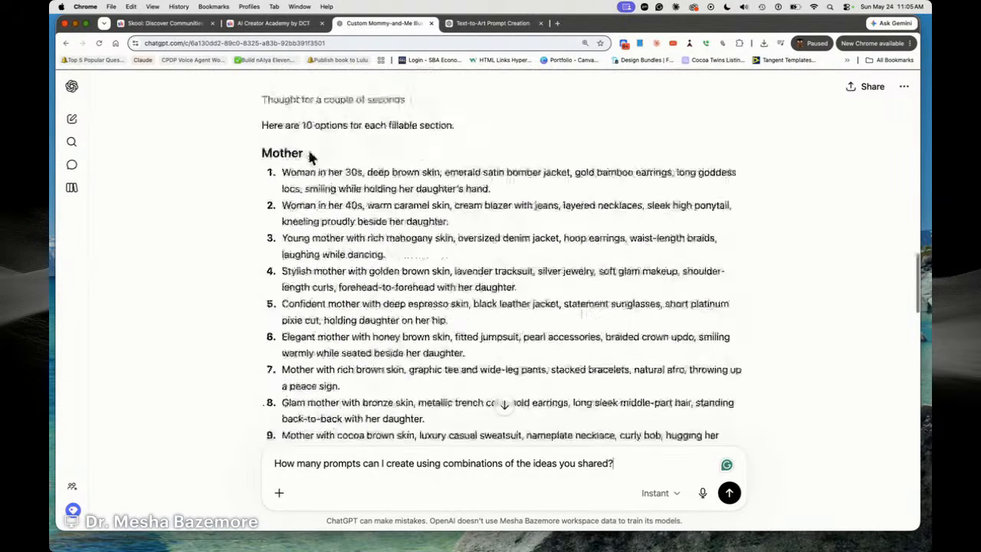
left_click_drag(281, 226, 532, 236)
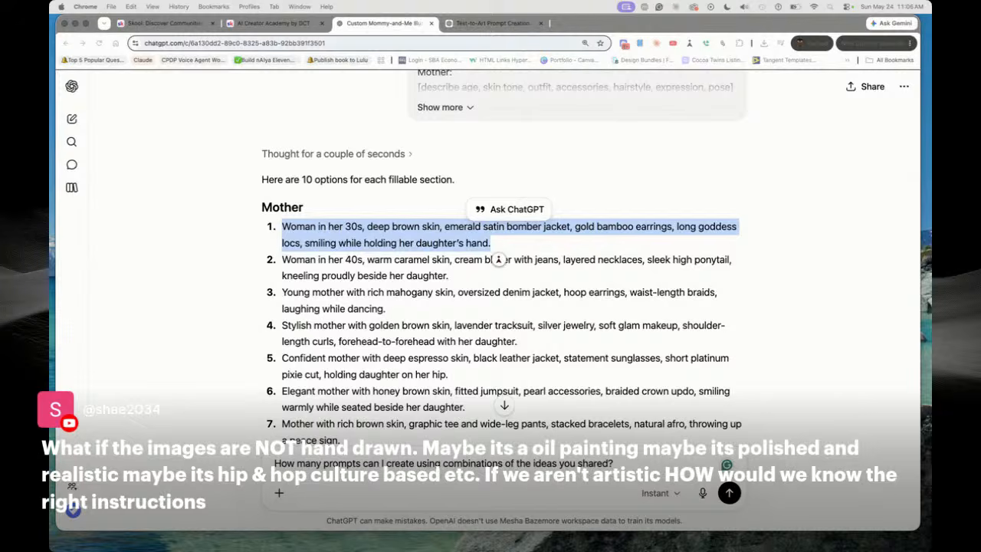
scroll(498, 259, "up", 10)
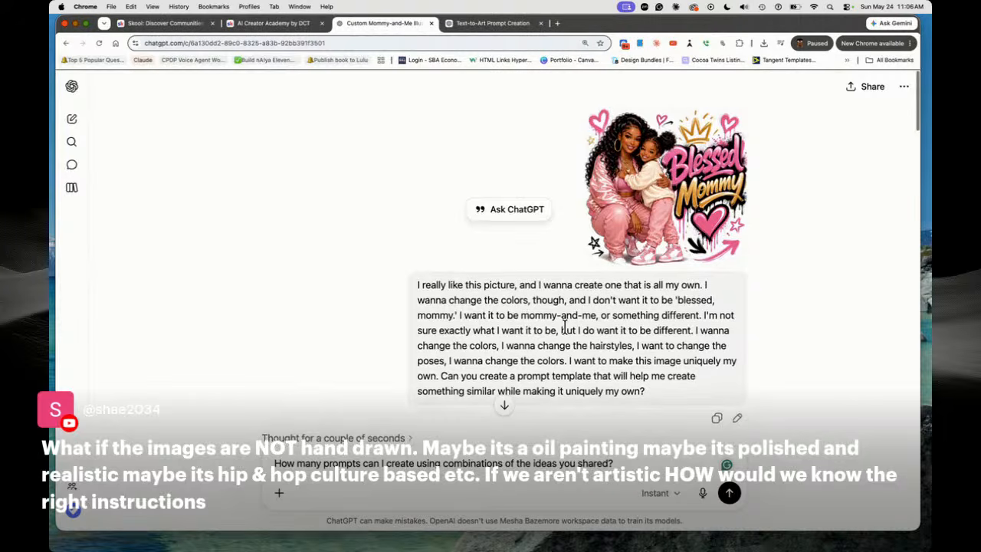
scroll(567, 329, "down", 5)
scroll(569, 328, "down", 8)
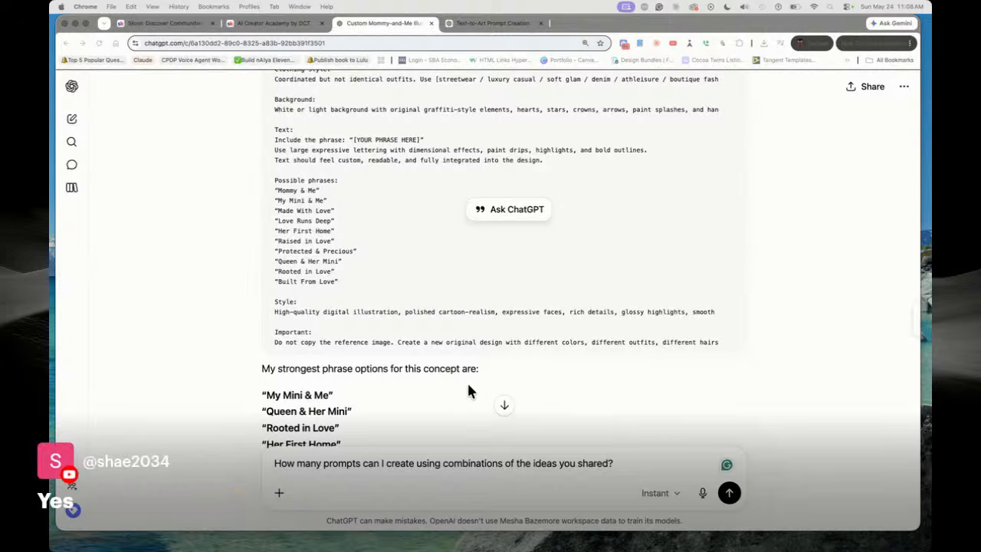
Send the question "How many prompts can I create using combinations of the ideas you shared?" and highlight the total and calculation in the reply
scroll(541, 357, "down", 10)
scroll(602, 363, "down", 5)
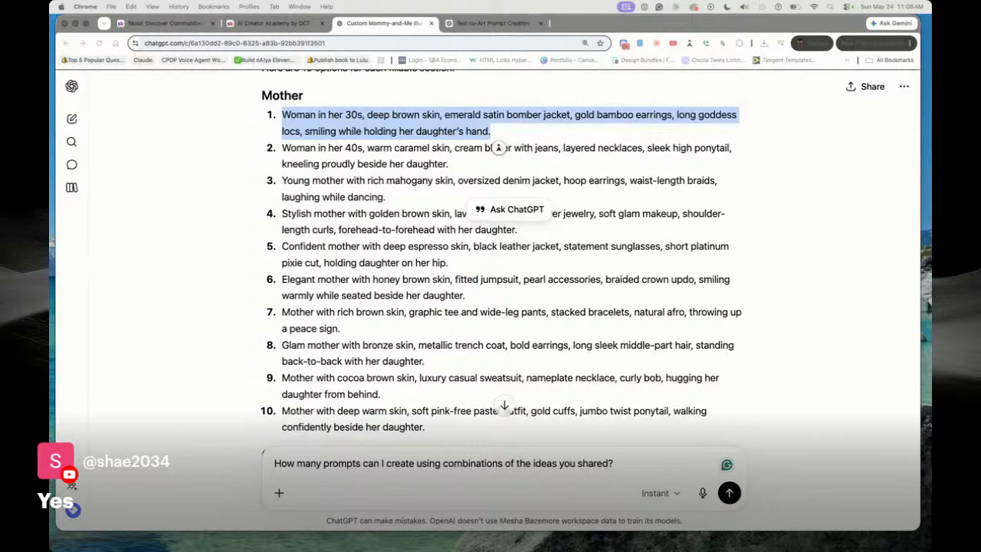
left_click(382, 464)
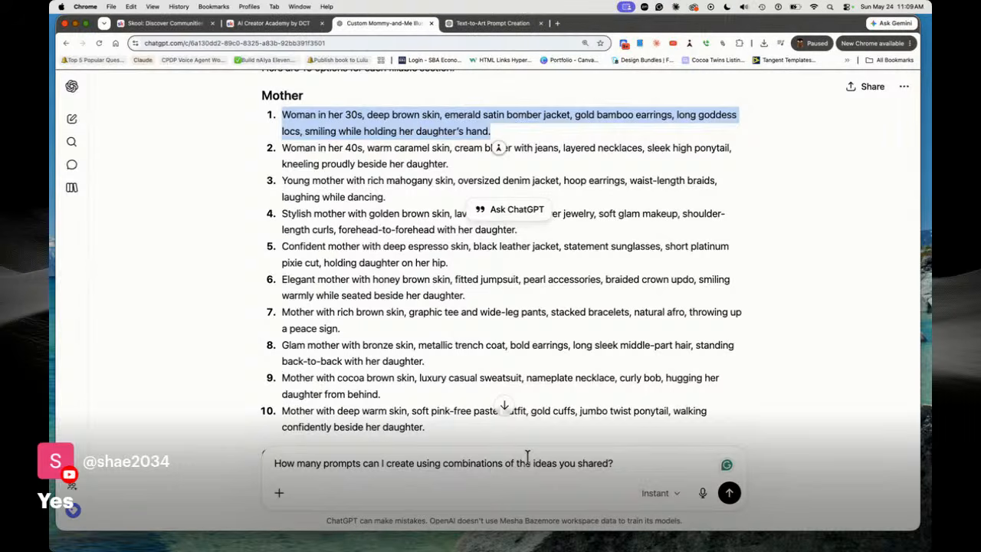
left_click(728, 493)
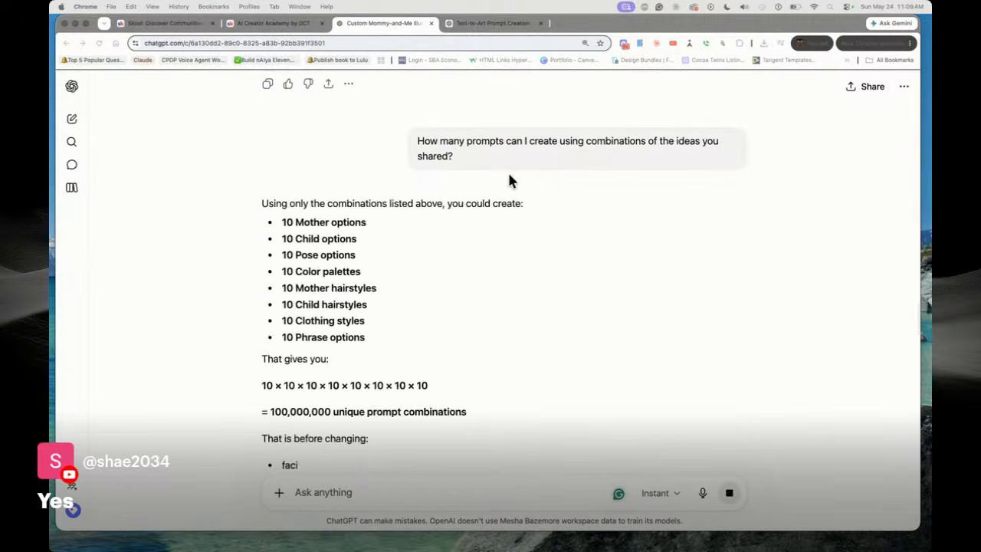
scroll(395, 178, "down", 1)
left_click(275, 318)
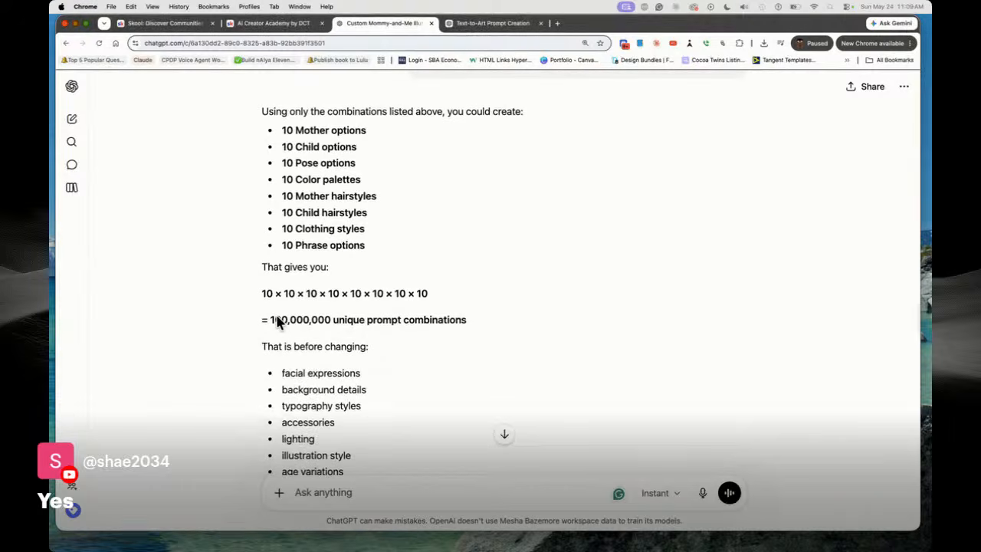
left_click_drag(272, 317, 331, 318)
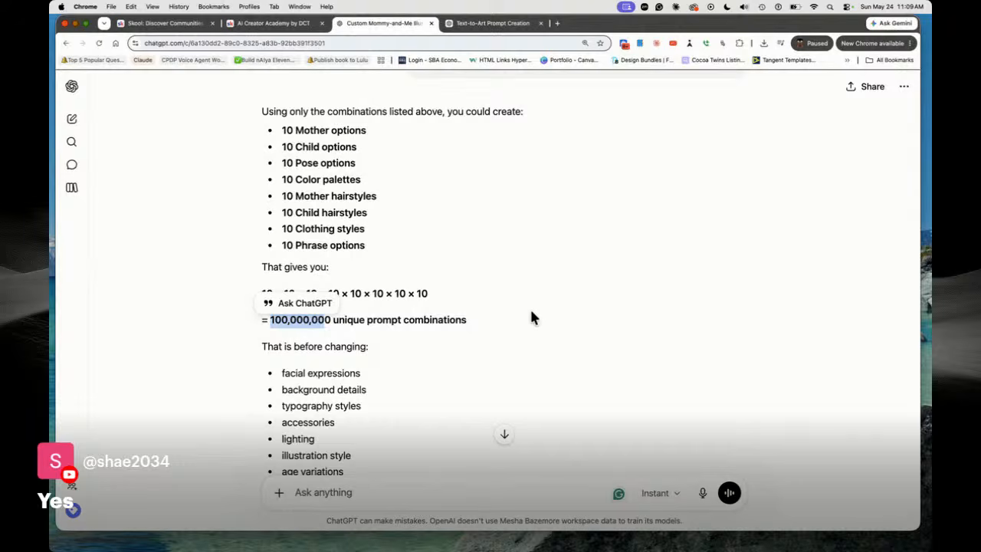
left_click_drag(429, 293, 261, 292)
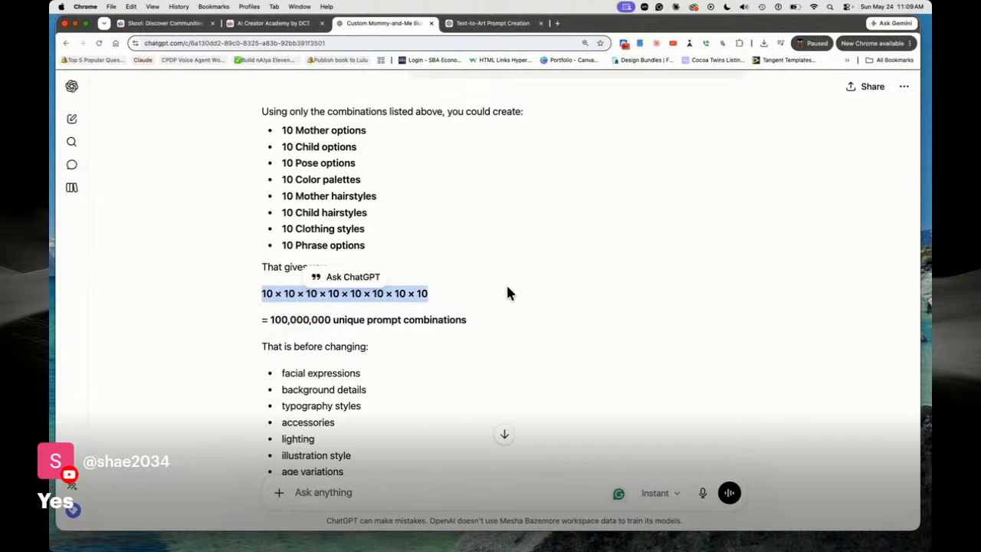
Send the follow-up "How many prompts can I create if you were to give me 1000 ideas for each fillable section."
left_click(379, 487)
type("GH")
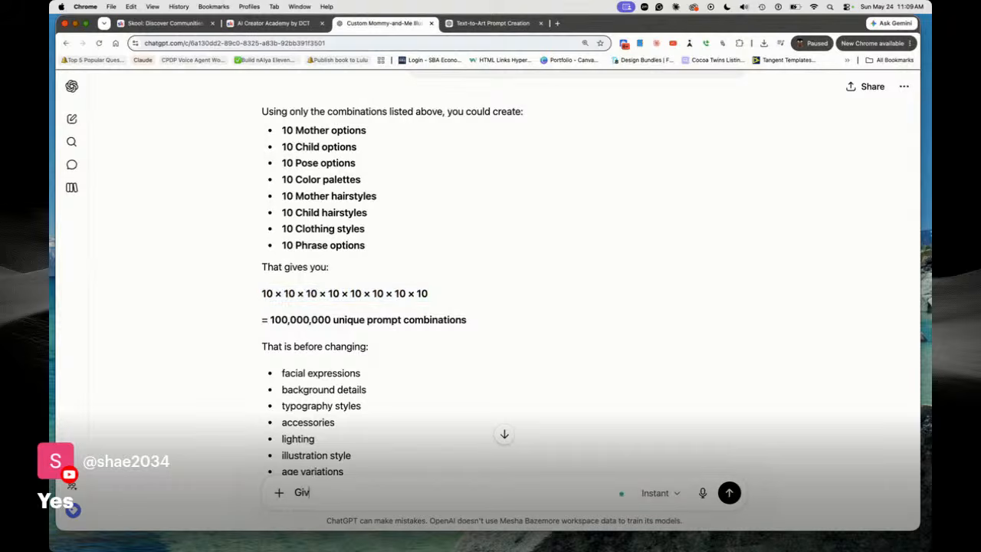
key("BackSpace")
key("BackSpace")
type("How amn")
key("BackSpace")
key("BackSpace")
key("BackSpace")
type("many prompts can I ")
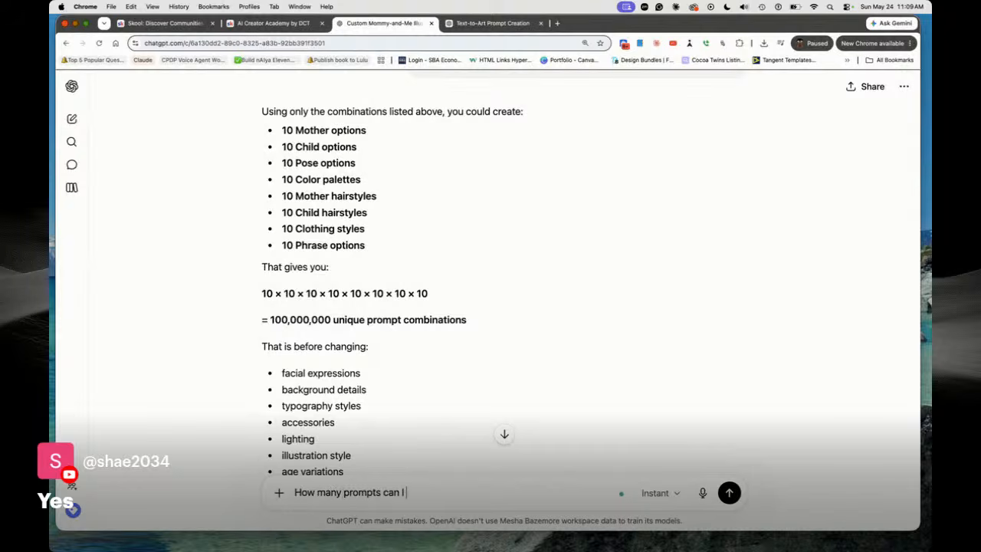
type("create if I were ")
type("to")
key("BackSpace")
key("BackSpace")
key("BackSpace")
key("BackSpace")
key("BackSpace")
key("BackSpace")
key("BackSpace")
key("BackSpace")
key("BackSpace")
type("you were to")
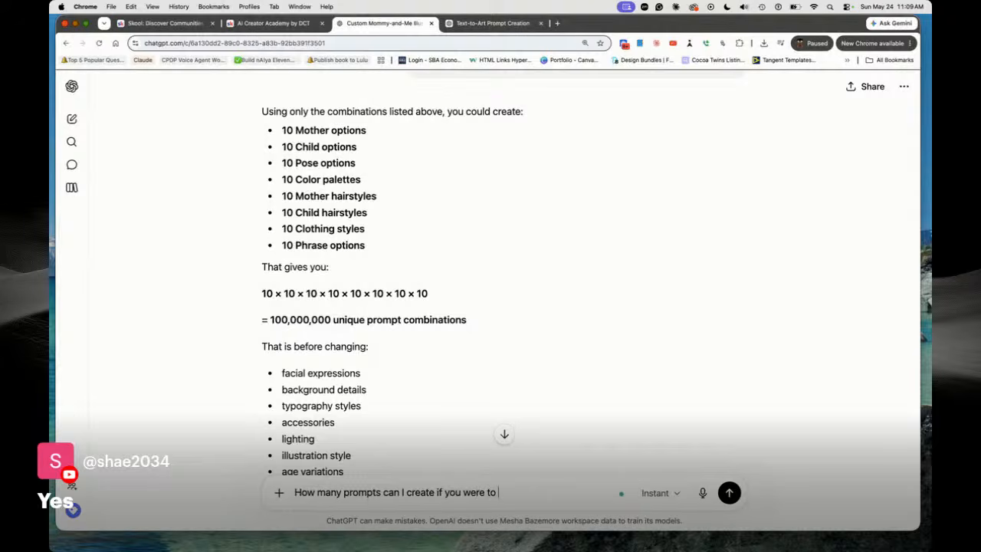
type(" give me 1000 ideas for each")
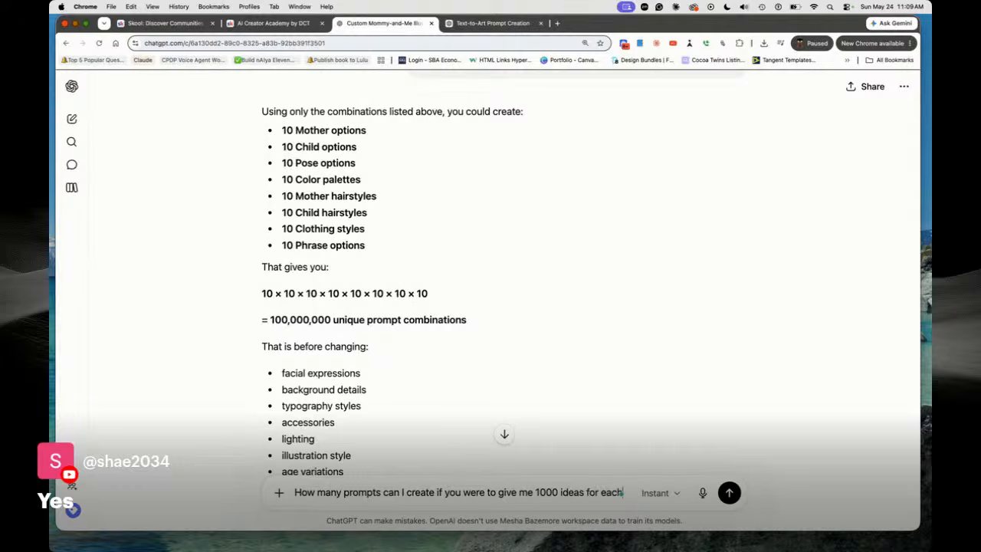
type(" fillable s")
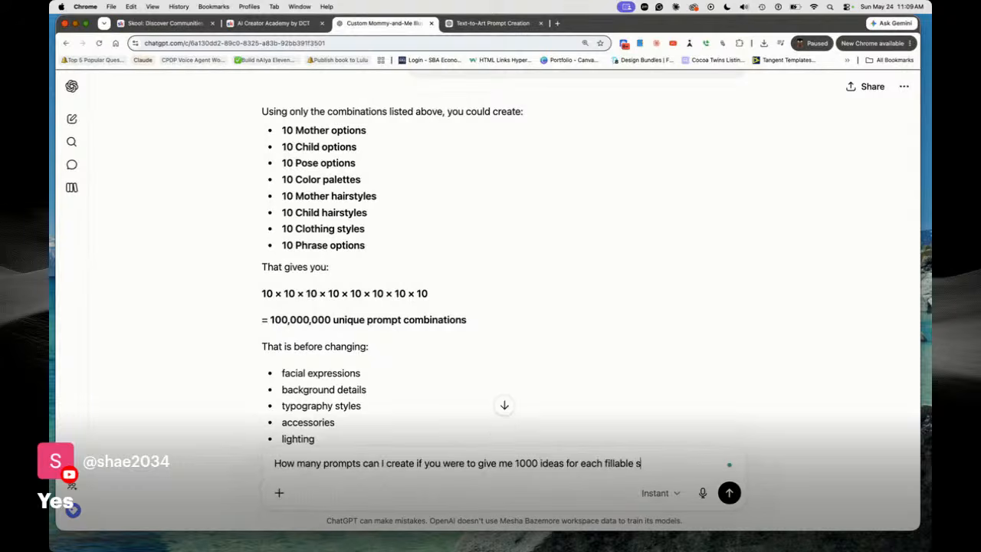
type("ection.")
key("Return")
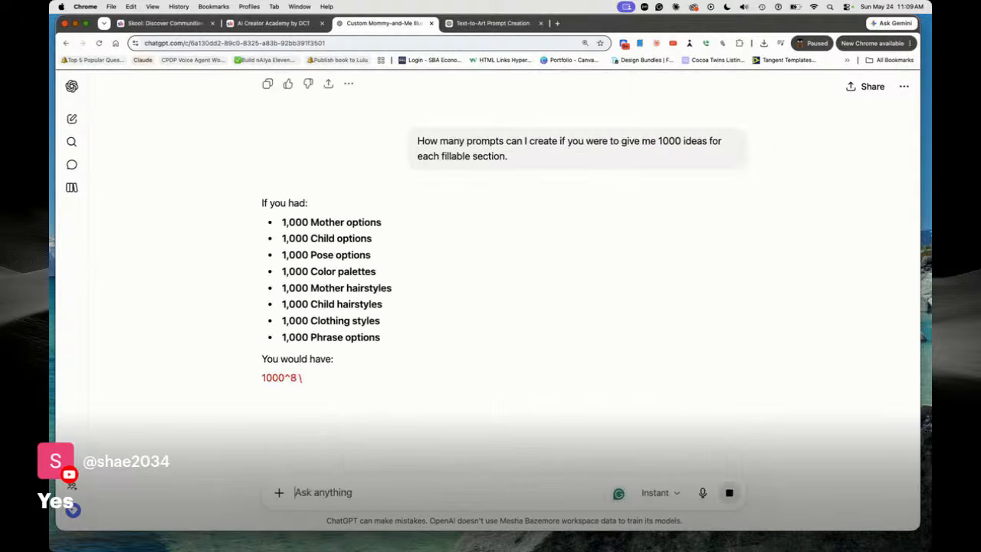
Examine the reply about 1000 ideas per section, highlighting the full combination number and the question that was asked
scroll(469, 356, "down", 5)
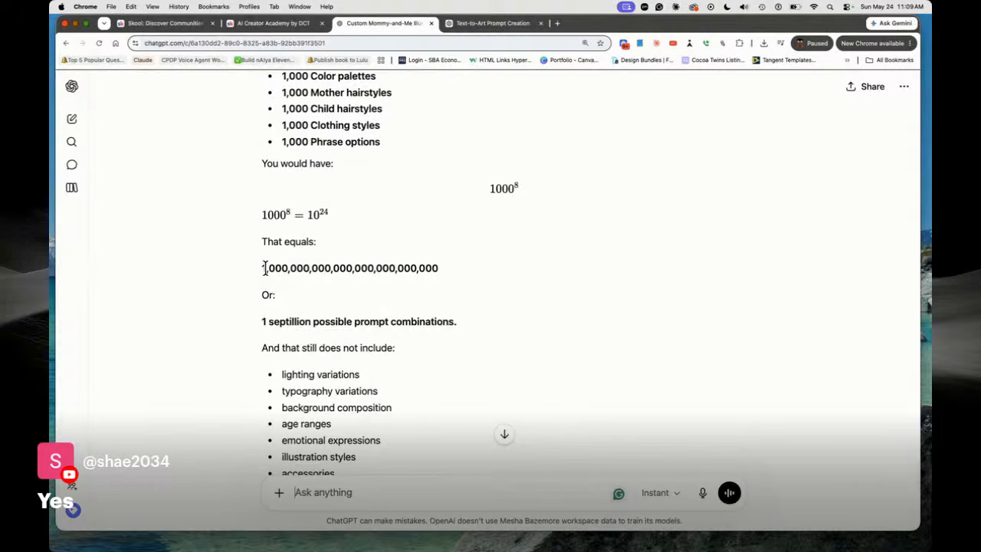
left_click_drag(265, 268, 532, 282)
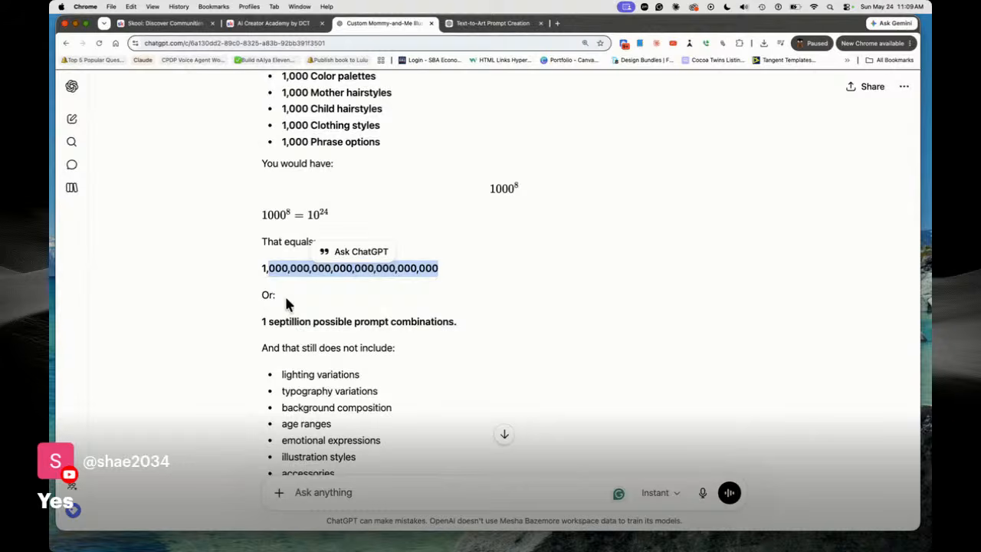
scroll(528, 355, "down", 5)
scroll(576, 358, "down", 3)
scroll(576, 358, "up", 10)
left_click(462, 436)
left_click_drag(462, 436, 229, 431)
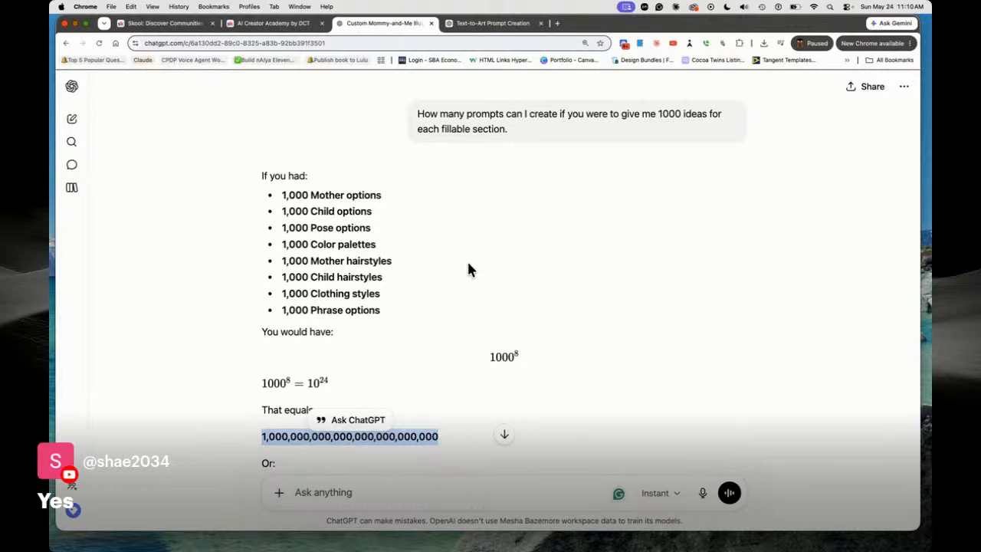
scroll(494, 188, "up", 3)
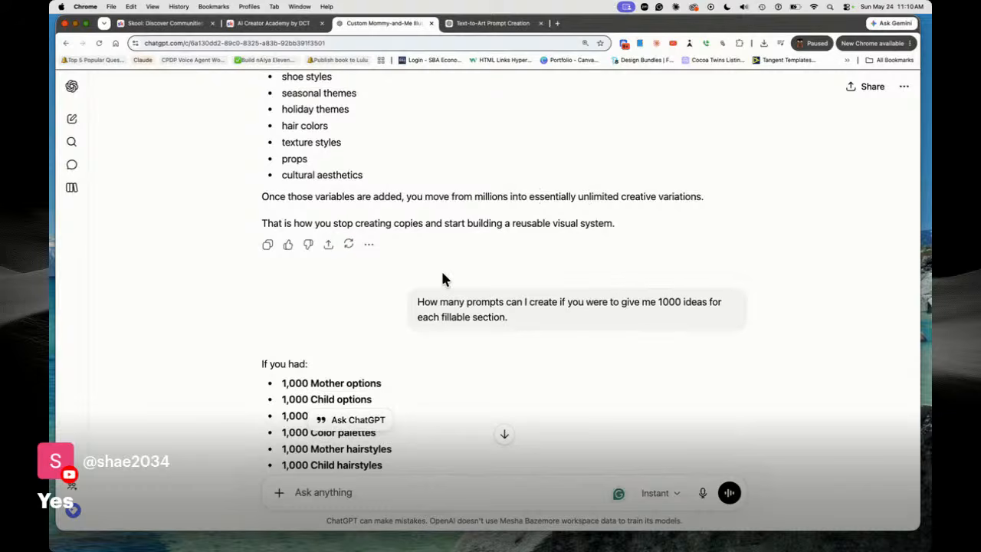
left_click_drag(521, 322, 419, 302)
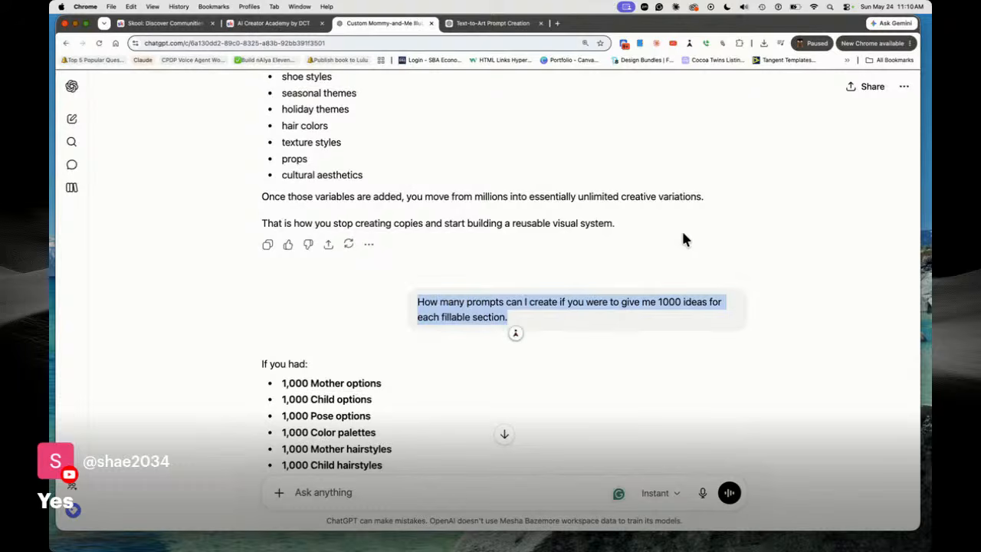
Review the conversation's original reference image, the request for a unique version, and the editable prompt template with its phrase options
scroll(533, 221, "up", 15)
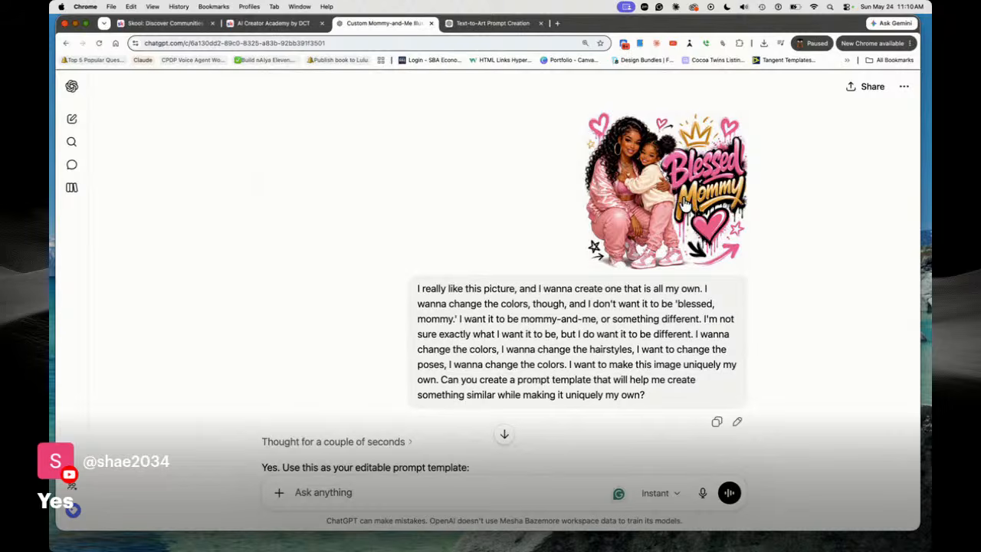
scroll(655, 203, "down", 5)
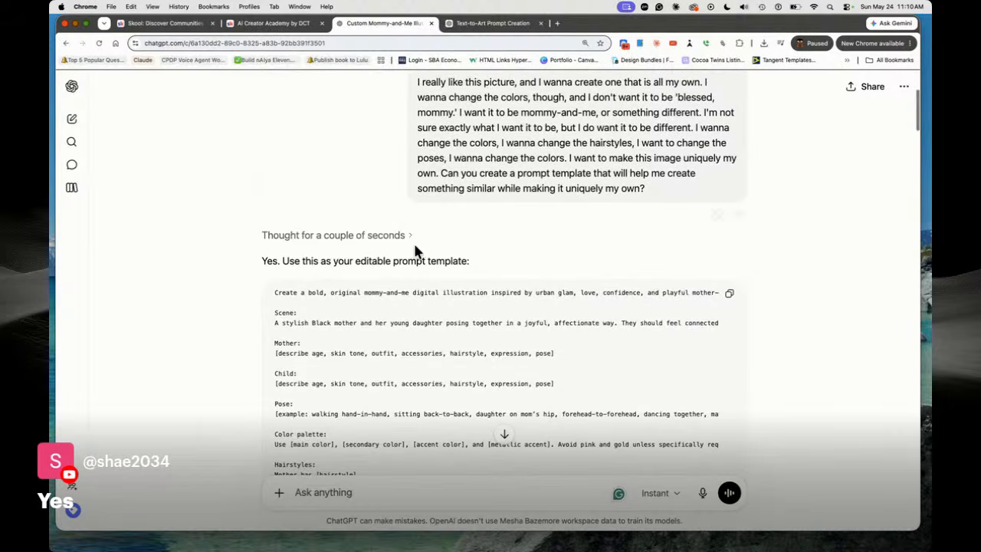
scroll(376, 240, "down", 10)
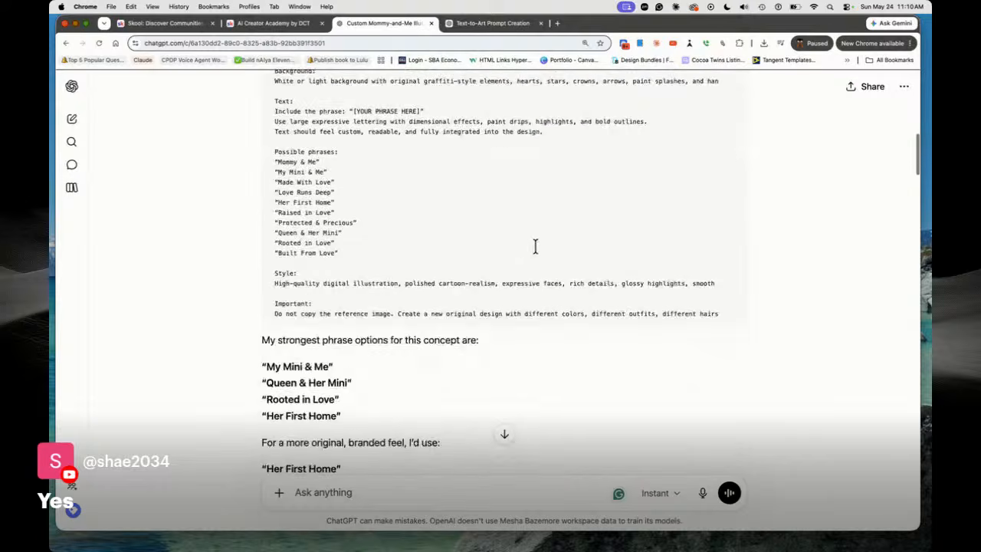
scroll(535, 245, "down", 6)
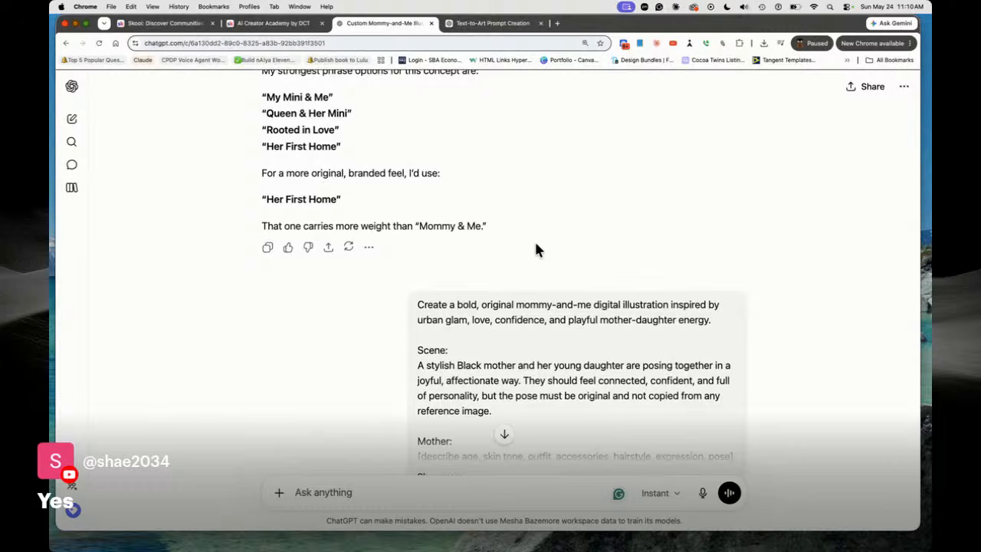
scroll(524, 239, "up", 20)
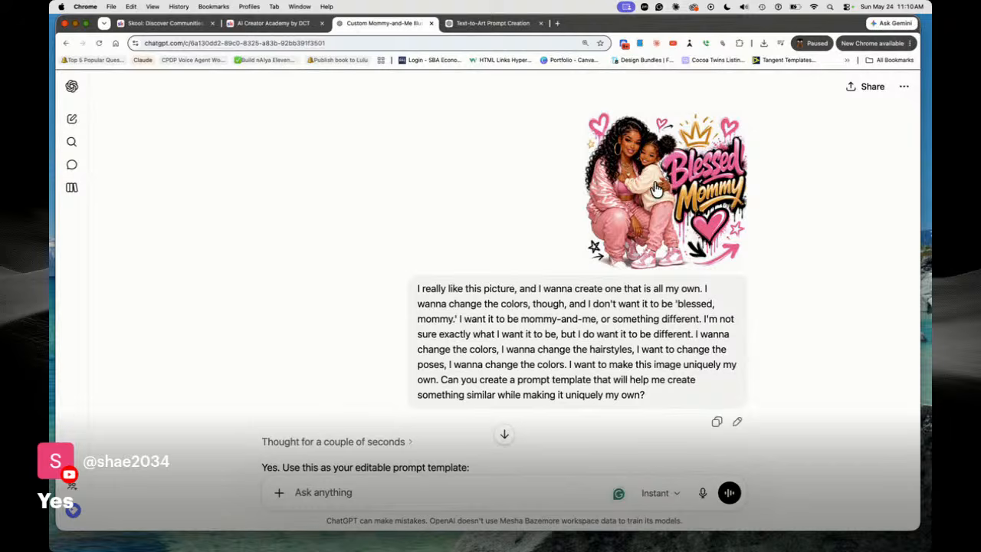
Open the "Black Mom and Daughter Art" chat in the other ChatGPT tab and download its generated "Blessed Mommy" image
left_click(494, 23)
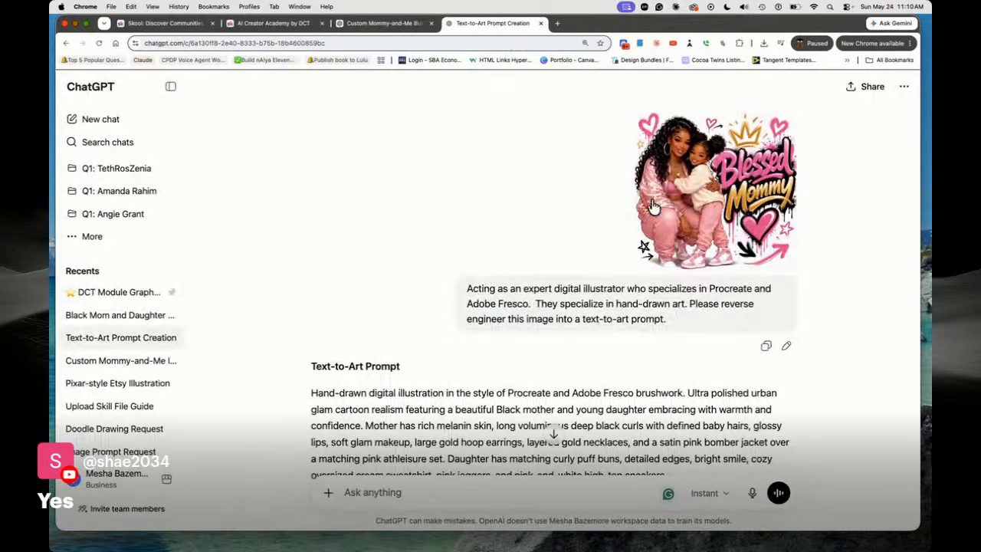
scroll(479, 189, "down", 8)
scroll(493, 169, "up", 8)
scroll(147, 314, "up", 7)
scroll(144, 290, "down", 15)
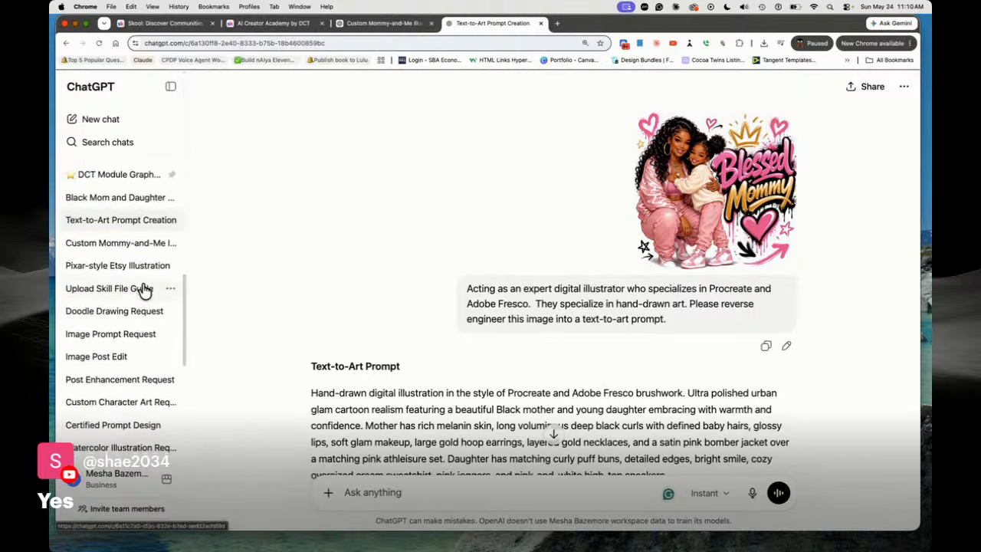
scroll(146, 290, "up", 5)
left_click(127, 353)
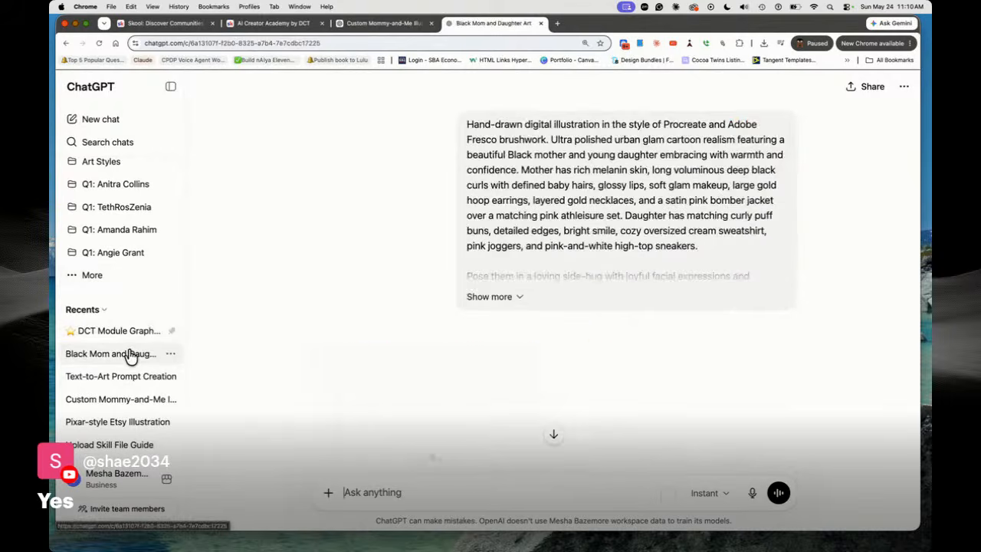
left_click(484, 257)
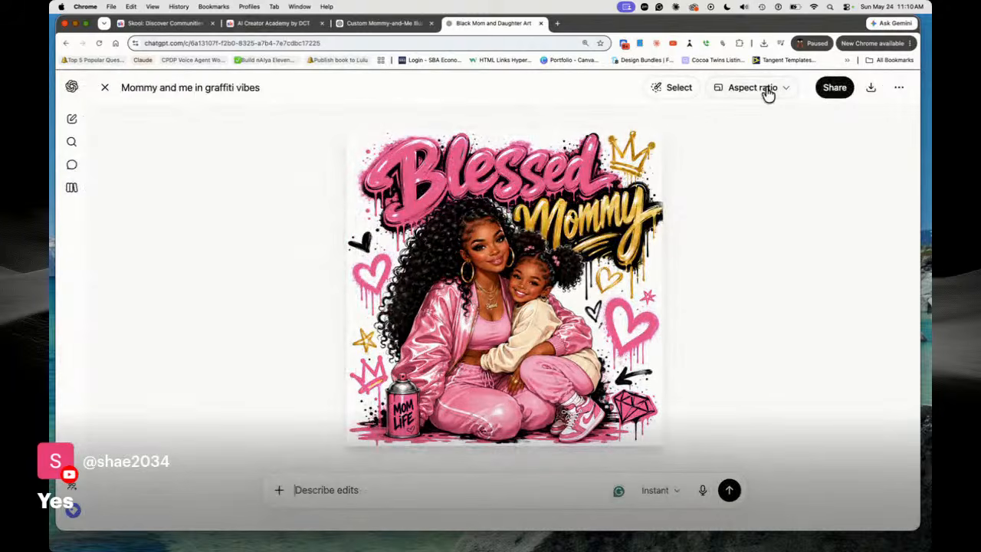
left_click(871, 87)
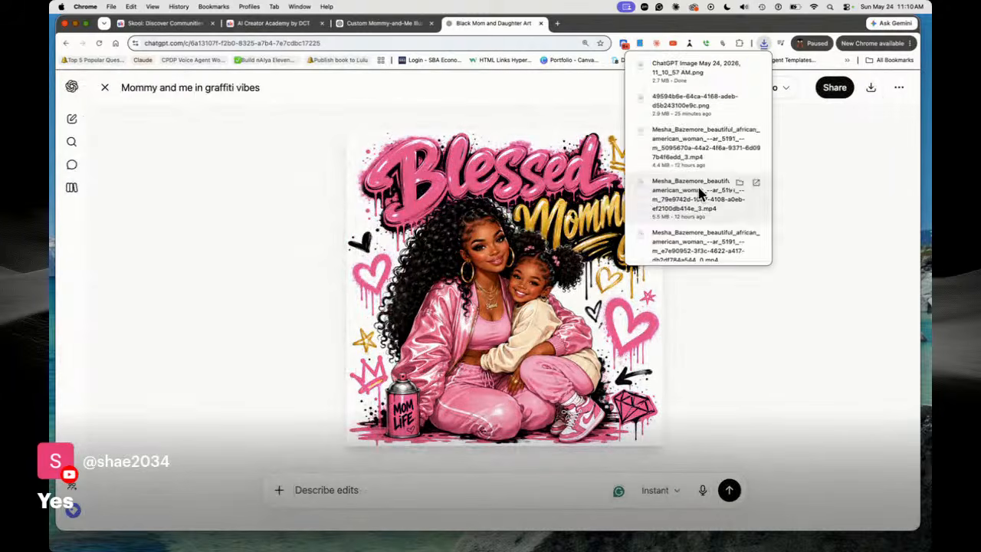
Open Facebook in a new browser tab and start a new post
left_click(557, 23)
type("fac")
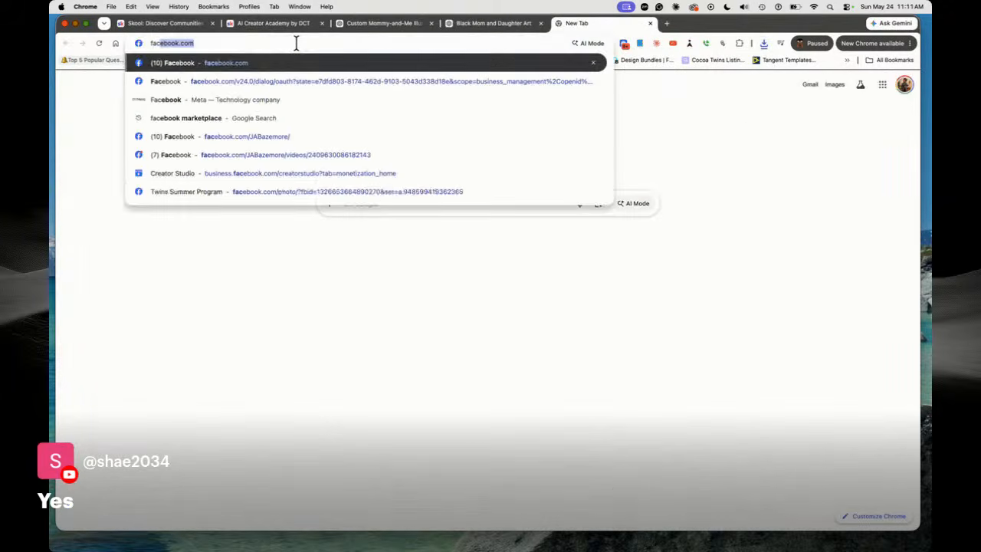
left_click(288, 61)
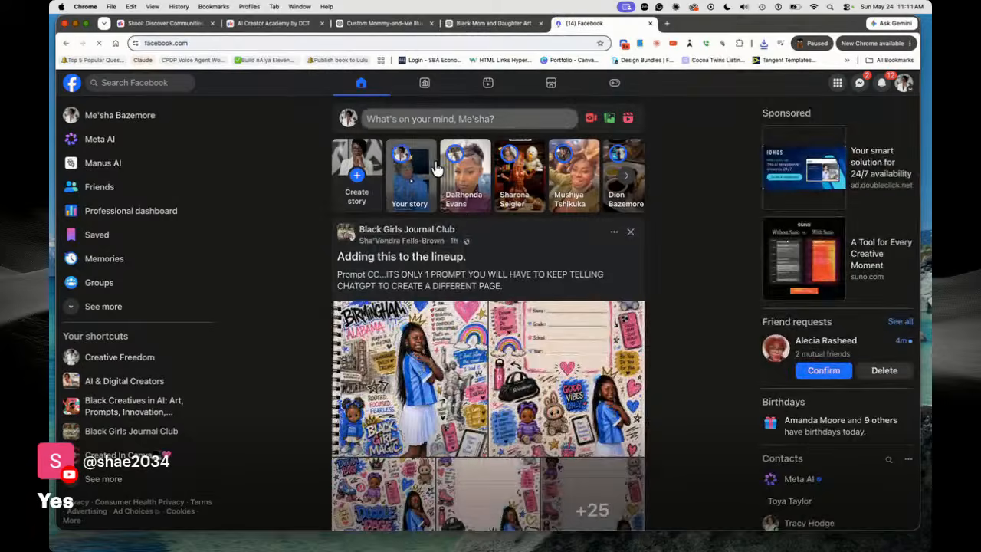
left_click(406, 121)
left_click(407, 273)
Write the post text with the suggested hashtags #promptinchat and #PromptOfTheDay, removing the leftover characters
type("Promptofth")
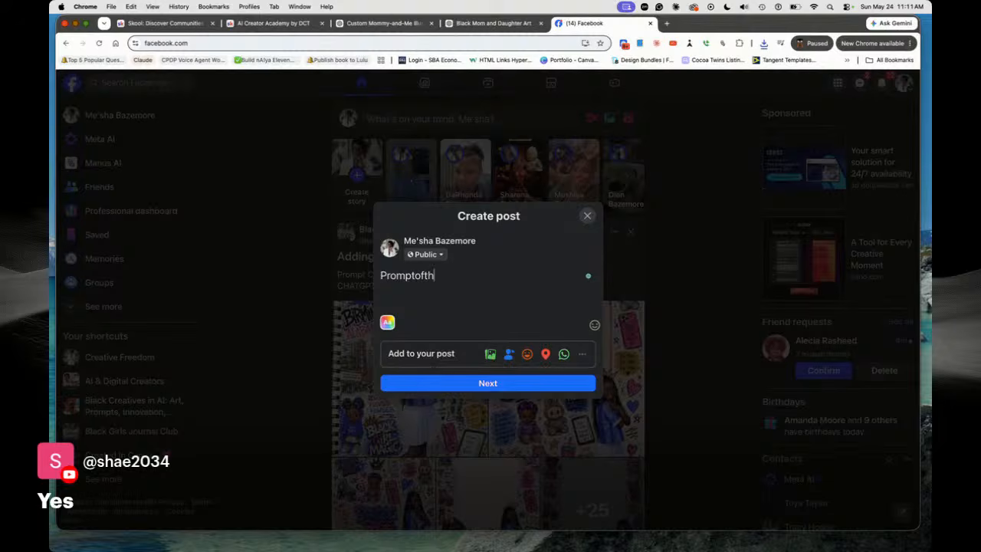
type("eDay")
left_click(382, 275)
type("#")
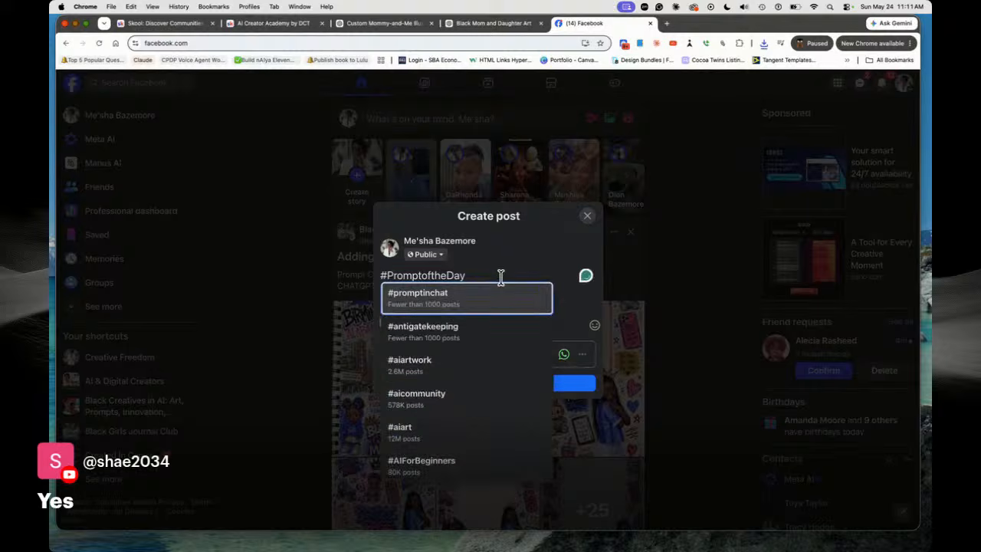
left_click(485, 300)
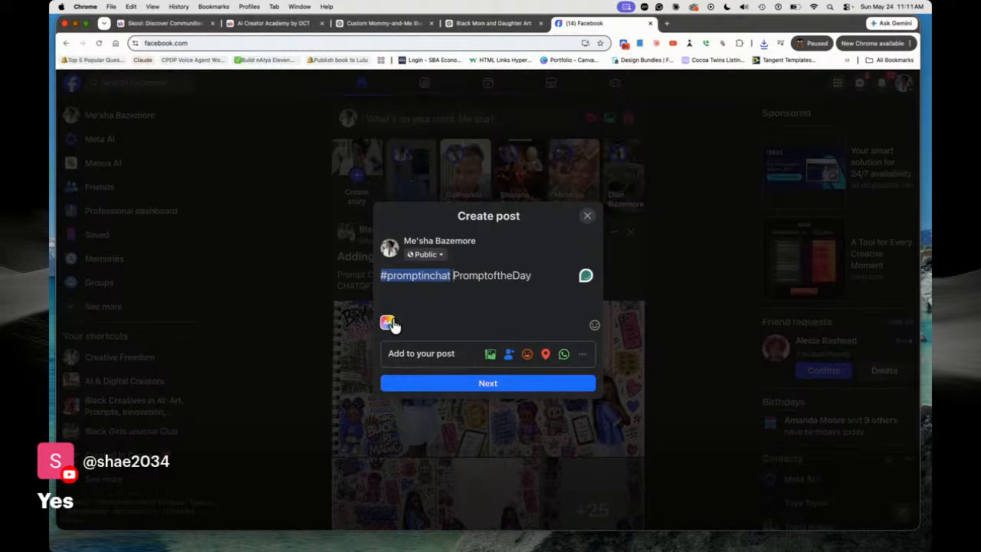
type("#")
left_click(526, 297)
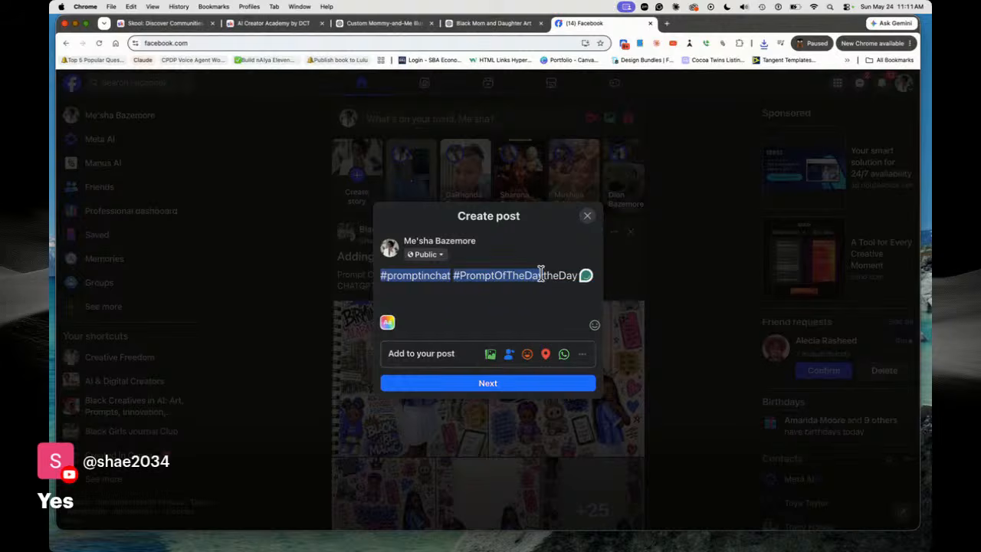
key("BackSpace")
key("BackSpace")
key("BackSpace")
key("BackSpace")
key("BackSpace")
key("BackSpace")
Attach the downloaded "Blessed Mommy" image to the post
left_click(387, 322)
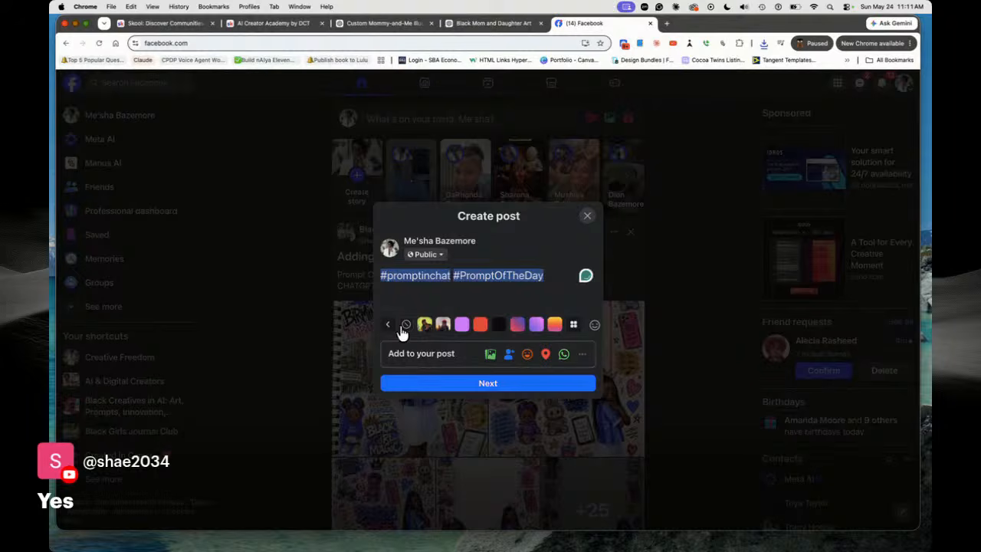
left_click(490, 355)
double_click(326, 197)
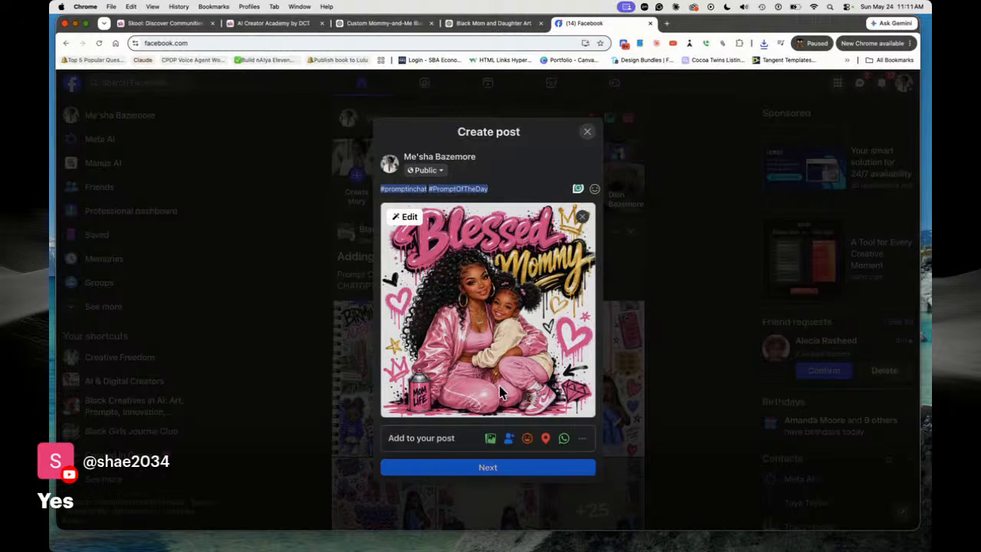
Publish the Facebook post containing the "Blessed Mommy" image and the two hashtags
left_click(460, 464)
left_click(551, 428)
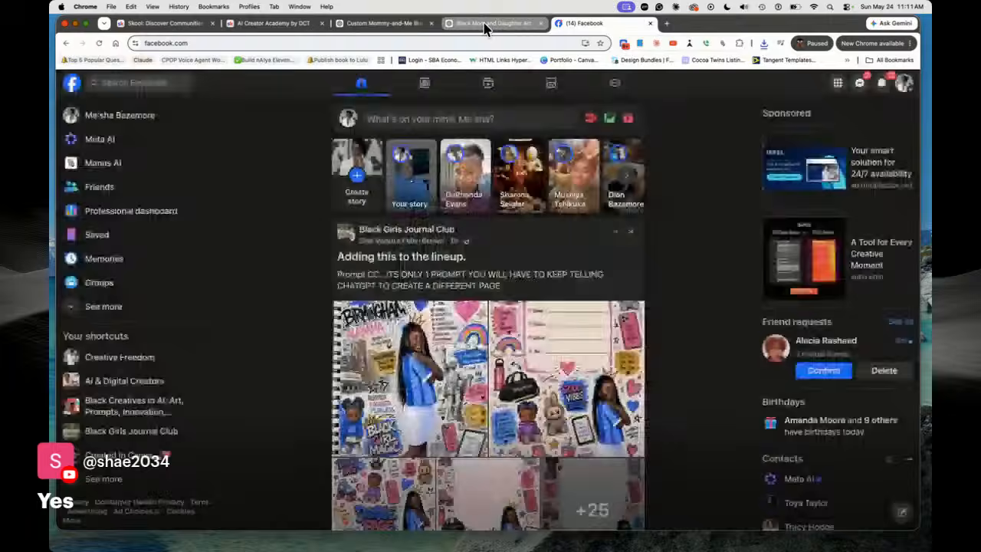
Return to the "Black Mom and Daughter Art" chat, leave the image view, expand the full prompt message and copy it
left_click(485, 25)
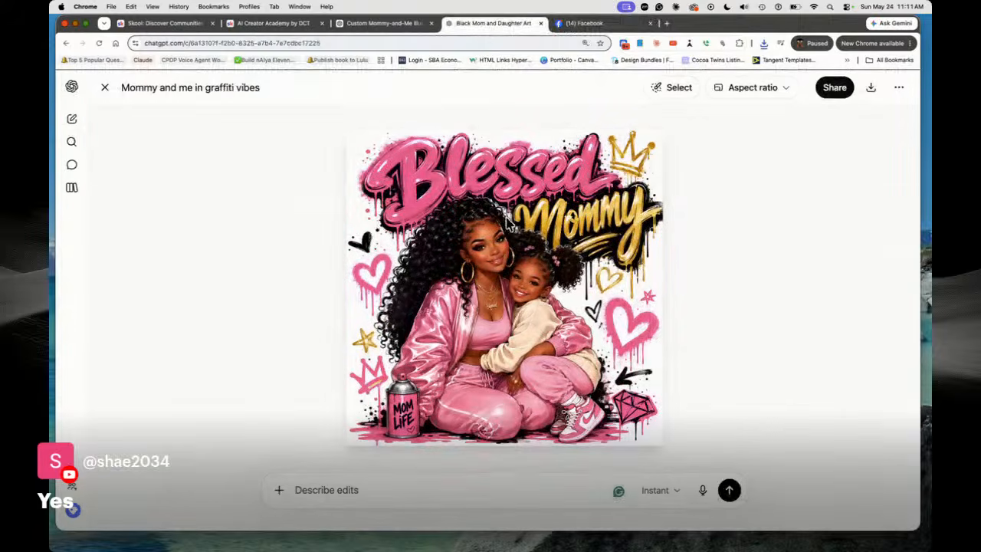
left_click(105, 88)
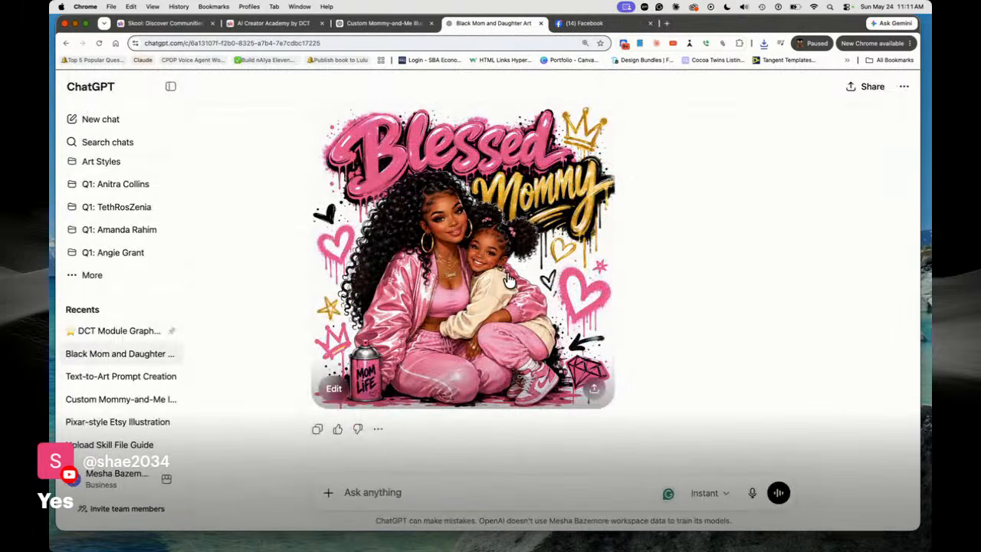
scroll(460, 253, "up", 5)
left_click(491, 297)
scroll(751, 330, "down", 5)
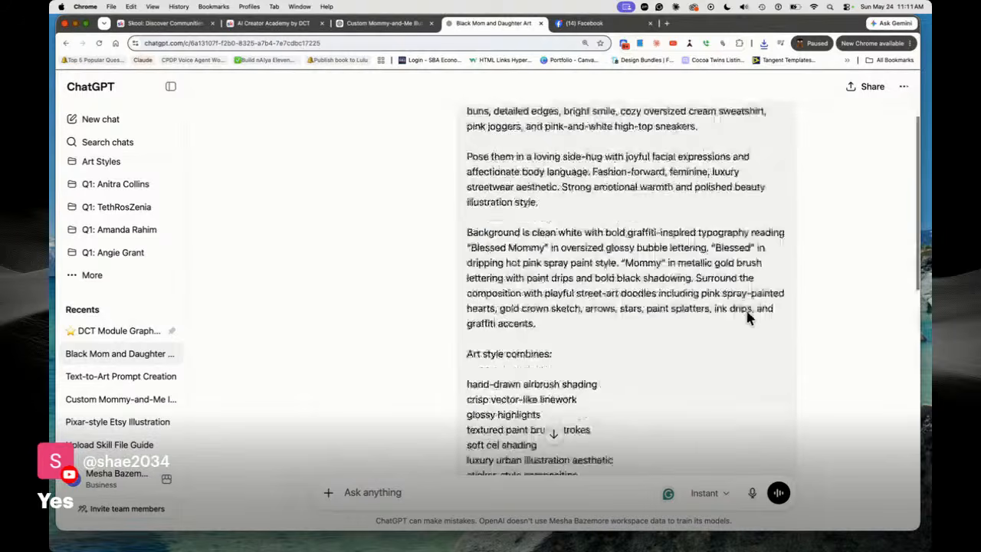
Post the copied "Blessed Mommy" image prompt as a comment on the newly published Facebook post
left_click(586, 23)
scroll(548, 295, "down", 5)
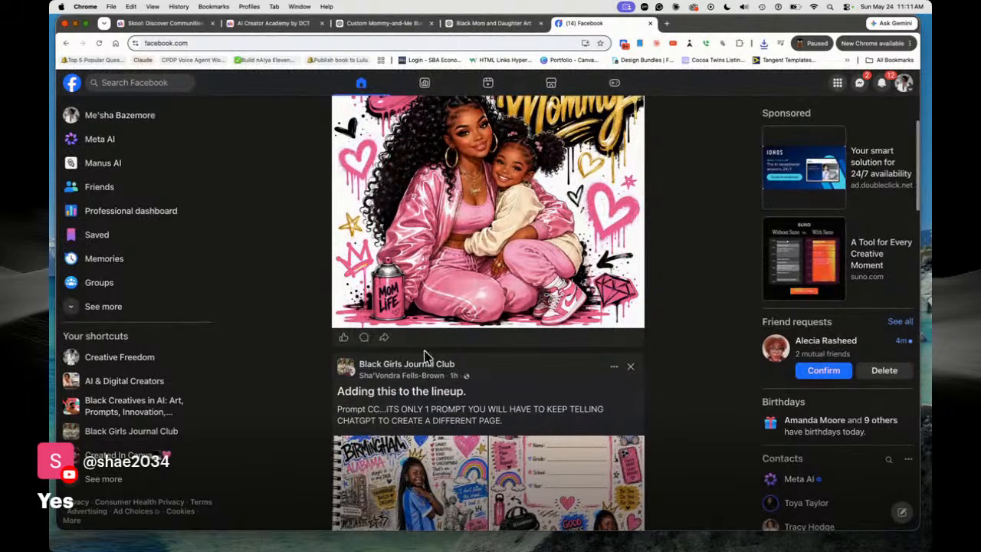
left_click(366, 338)
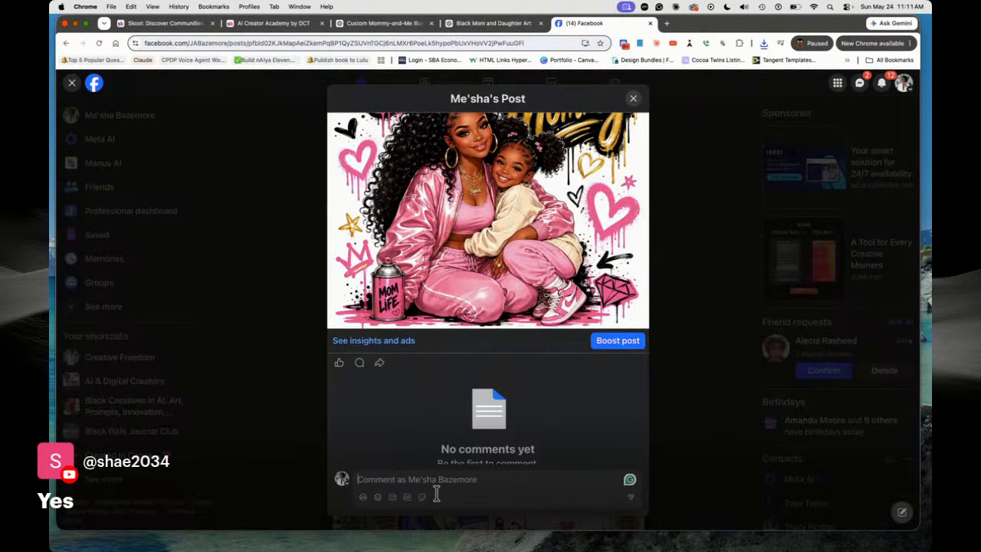
key("super+v")
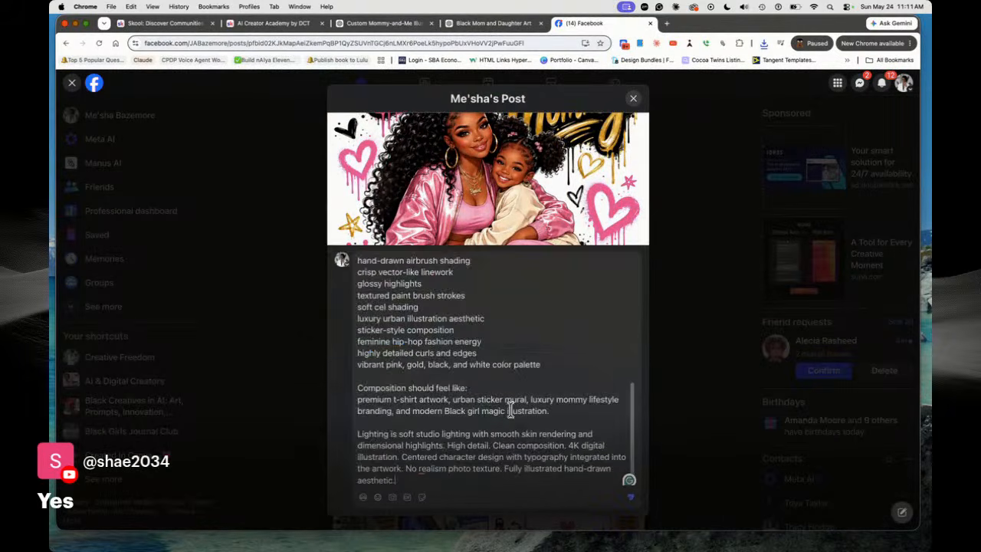
left_click(629, 497)
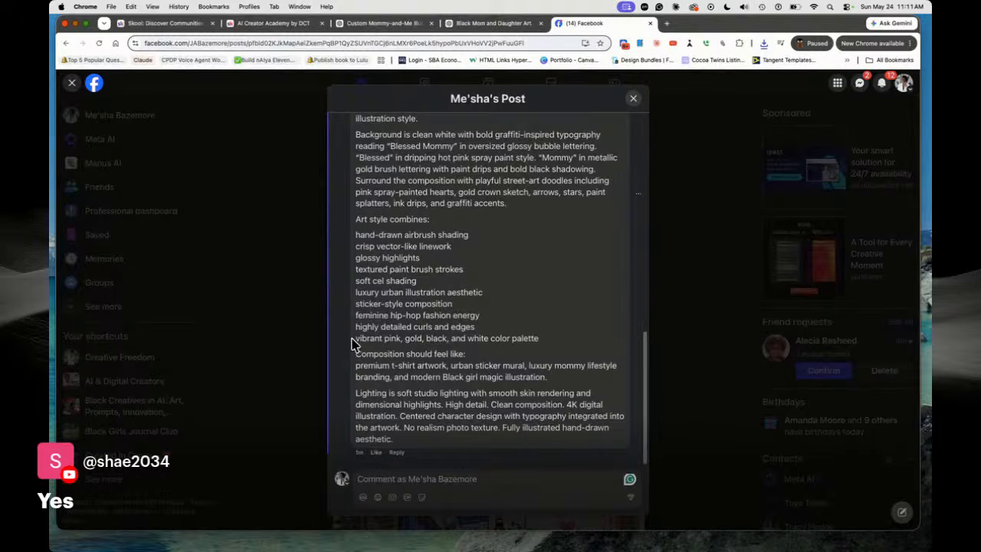
Add the comment "If you want more prompts like this or if you want to learn how to monetize what you create join us on DCT - Skool.com/digitaldownloadsuccess"
type("If ")
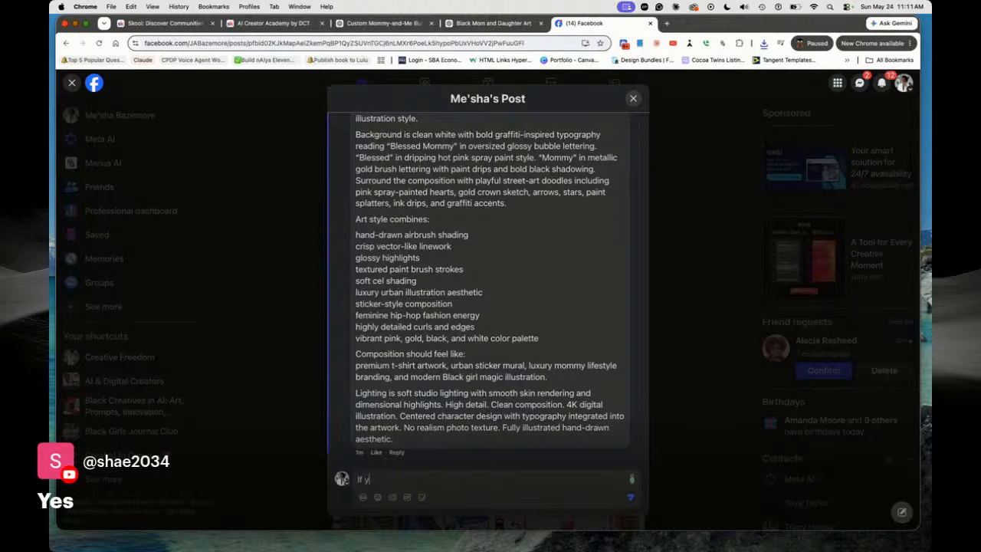
type("you want more prompts like this")
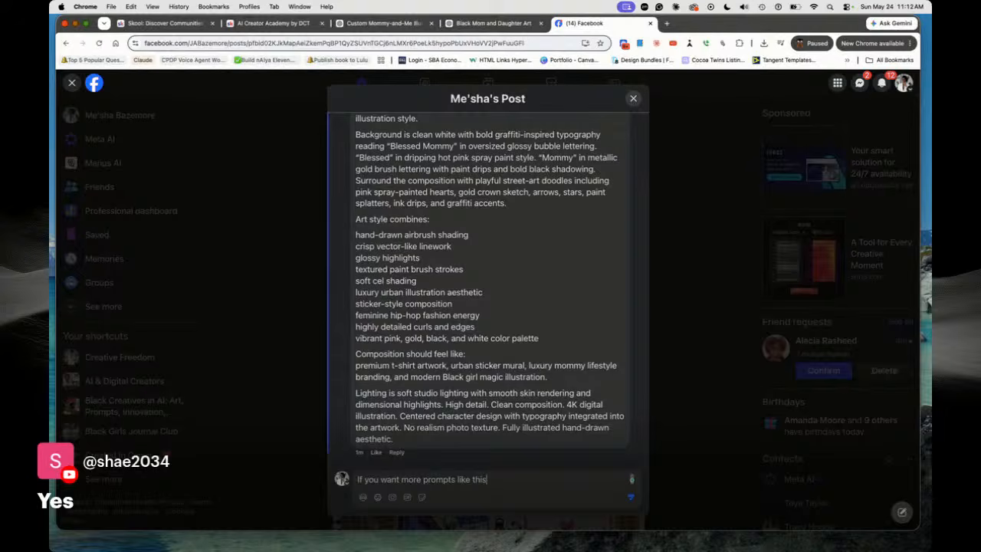
type("or")
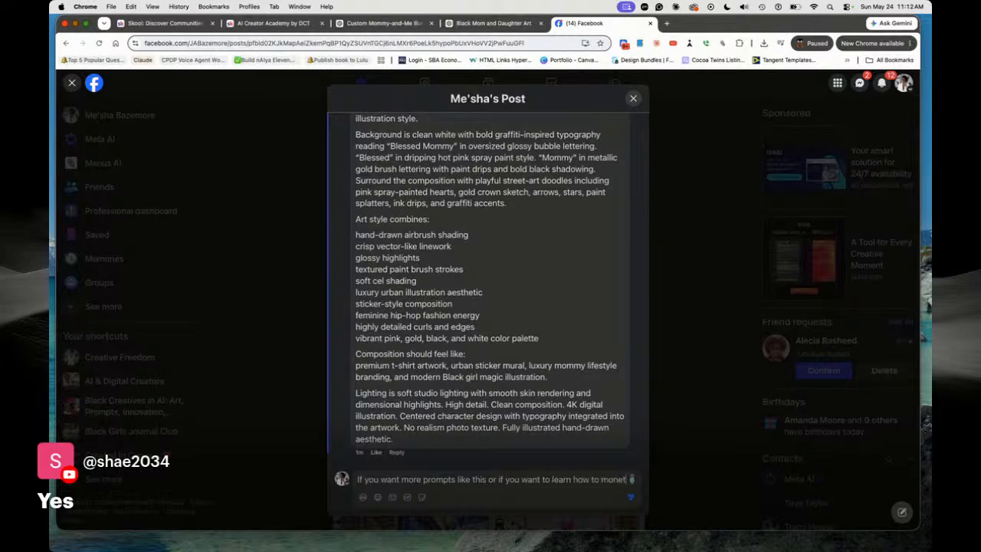
type("ze what you create ")
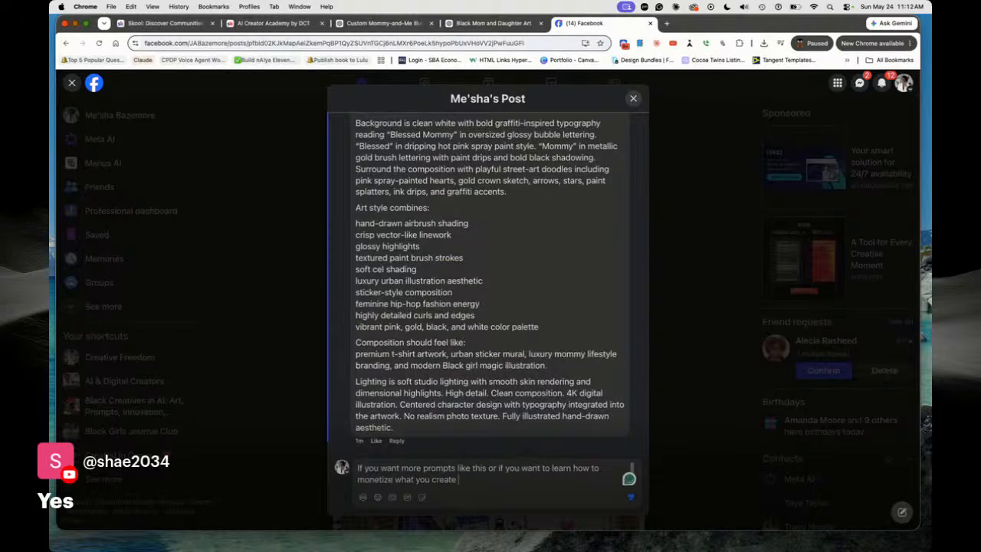
type("join us. on DCT")
type("- Skool.com/digitaldownl")
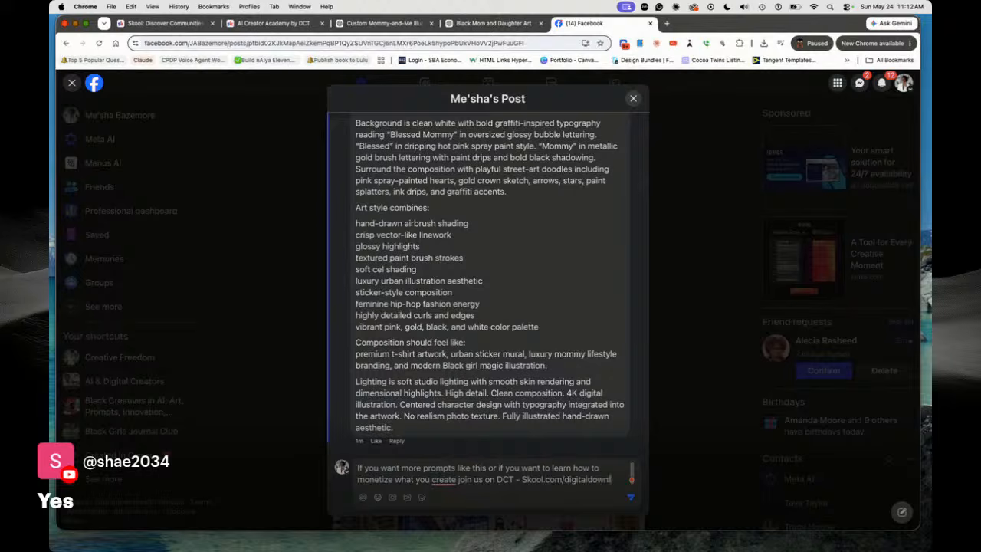
type("oadsuccess")
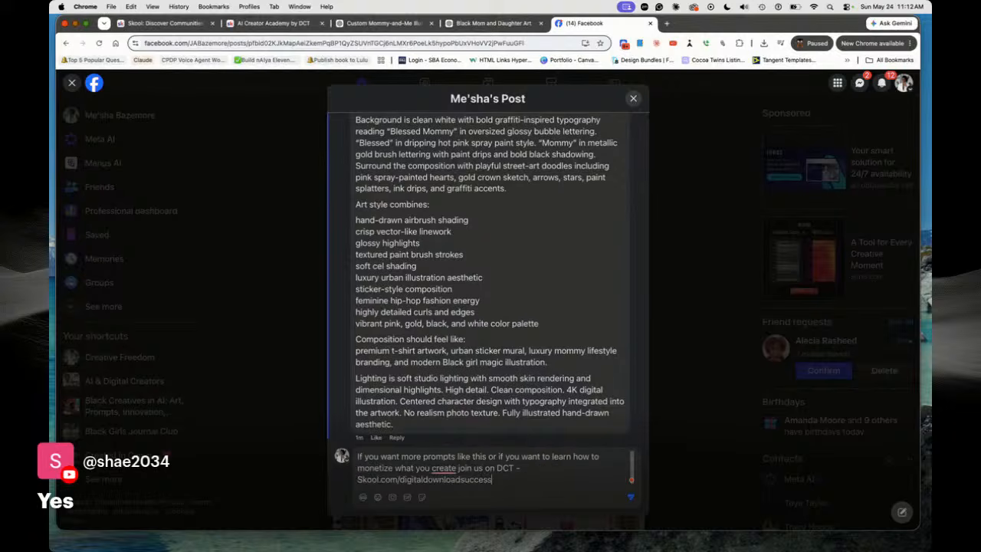
key("Return")
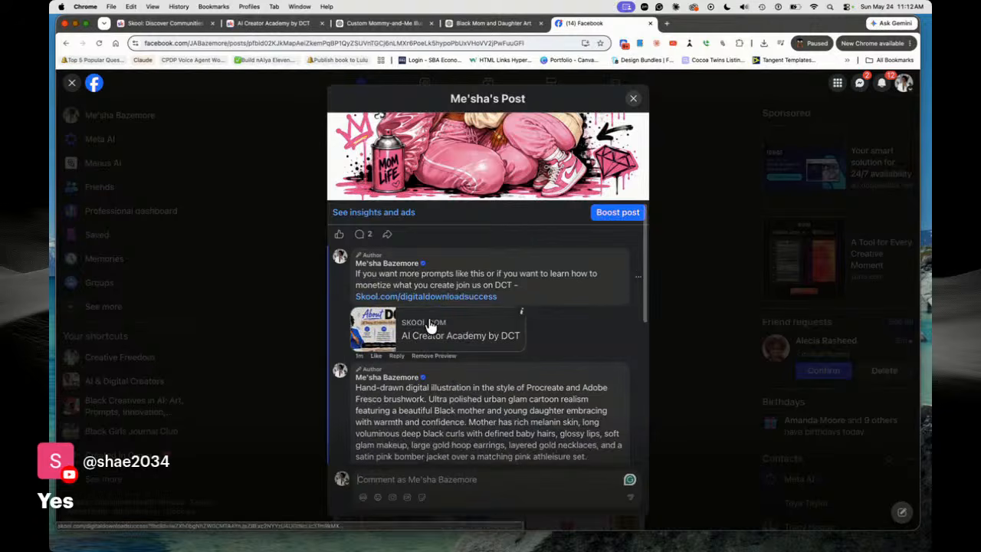
scroll(494, 345, "up", 10)
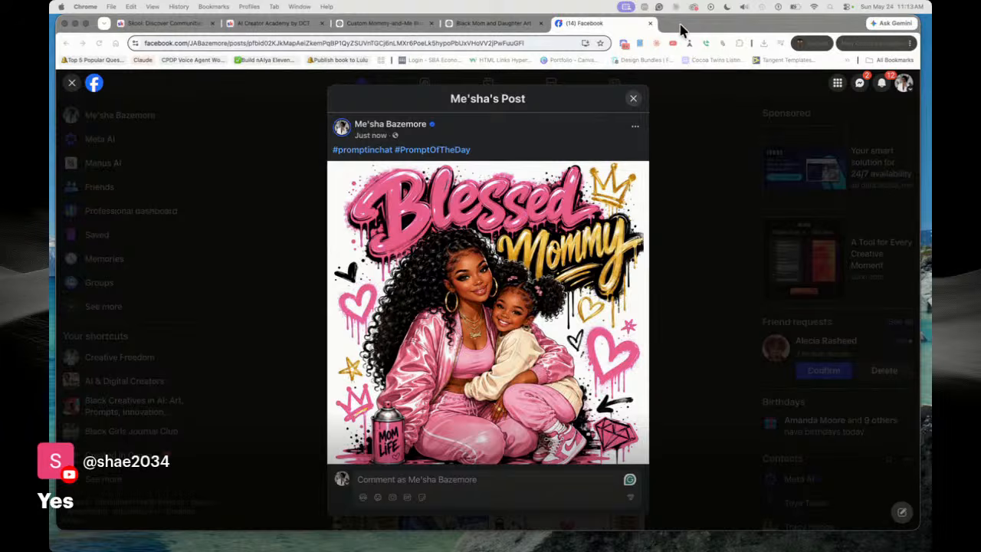
Switch back to the ChatGPT conversation on custom mommy-and-me images and go to the end of its latest answer
left_click(498, 25)
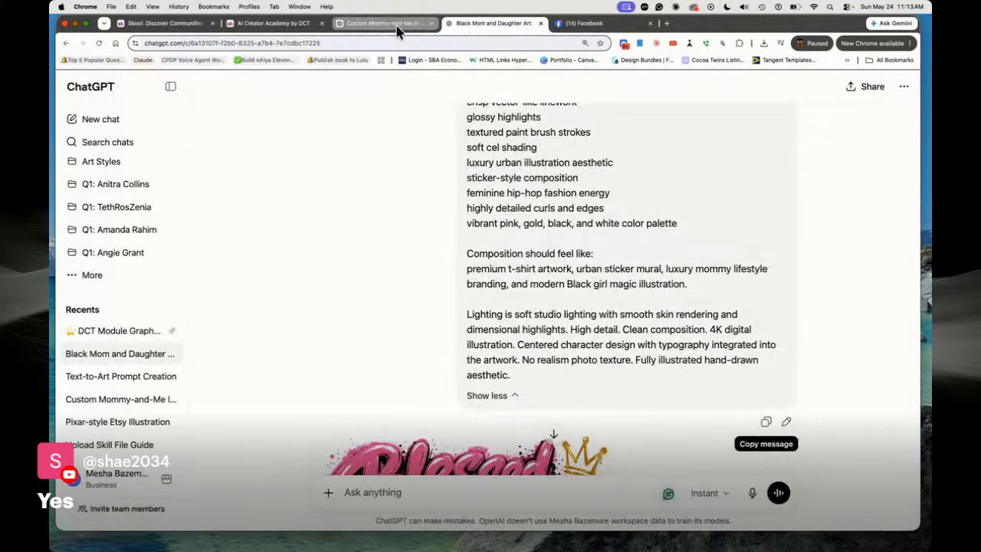
scroll(586, 193, "down", 5)
left_click(387, 23)
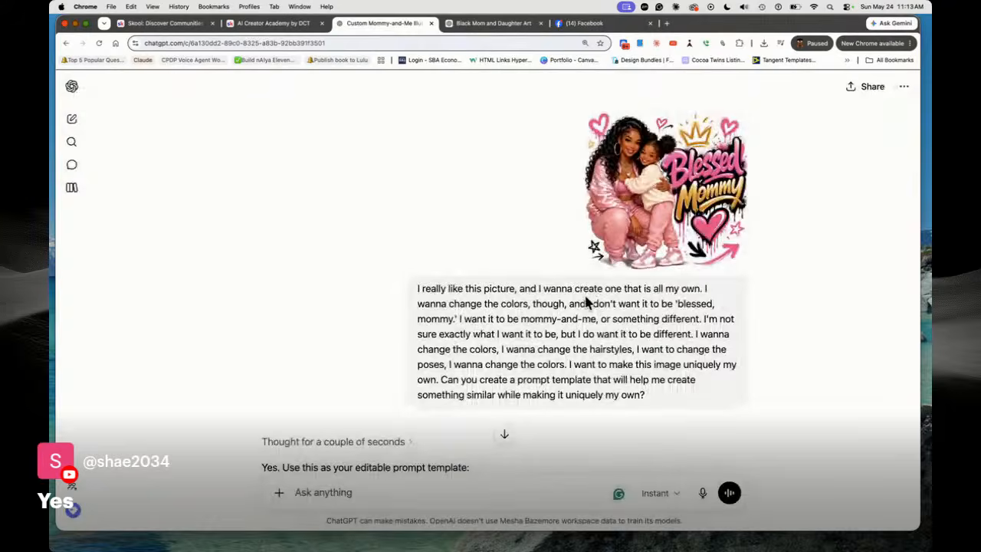
scroll(590, 276, "down", 20)
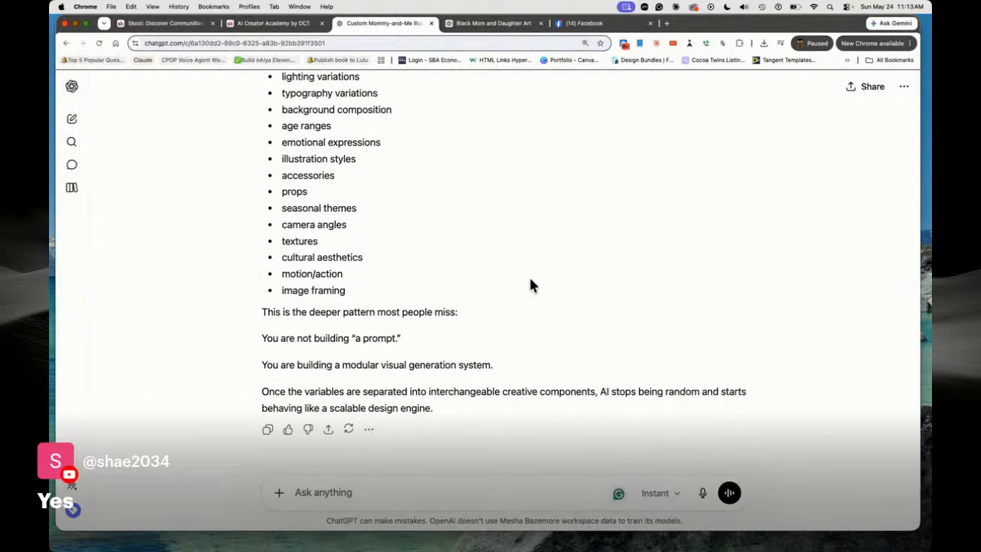
scroll(426, 360, "up", 10)
scroll(643, 314, "down", 10)
Write "now I want to turn this into a set of system instructions that will always create this style of art but using the template and various ideas."
type("now I want t")
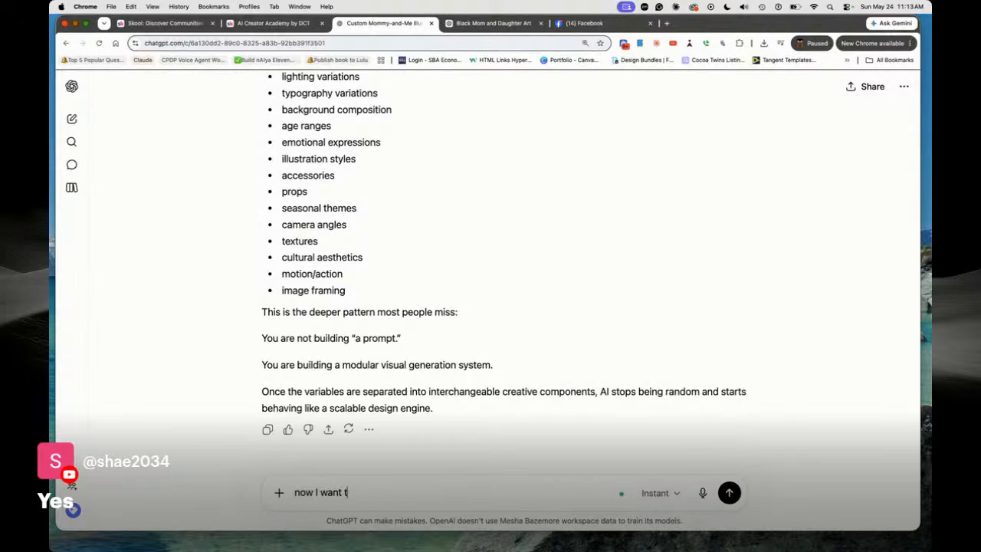
type("octo turn this into a se")
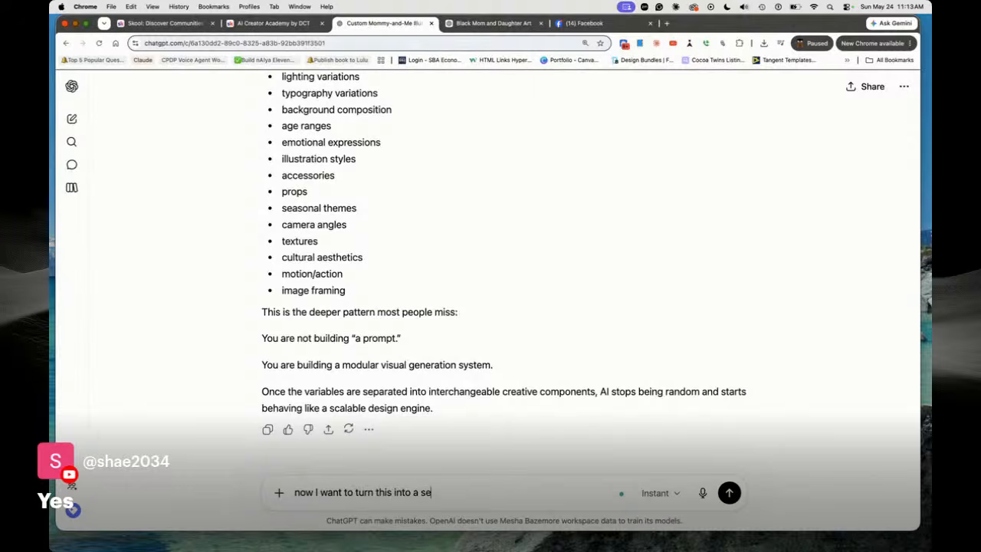
type("t of system instructions that will always create t")
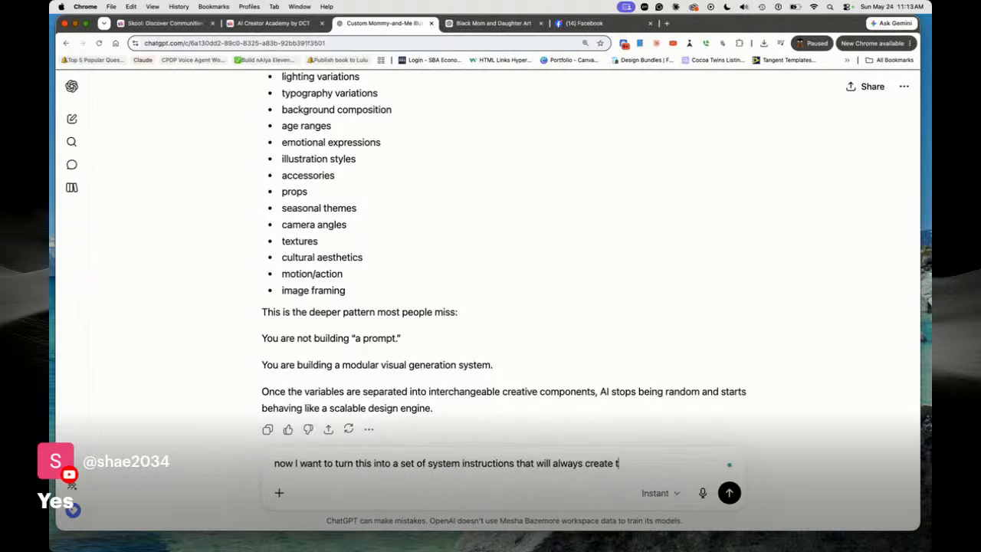
type("his style of art but using t")
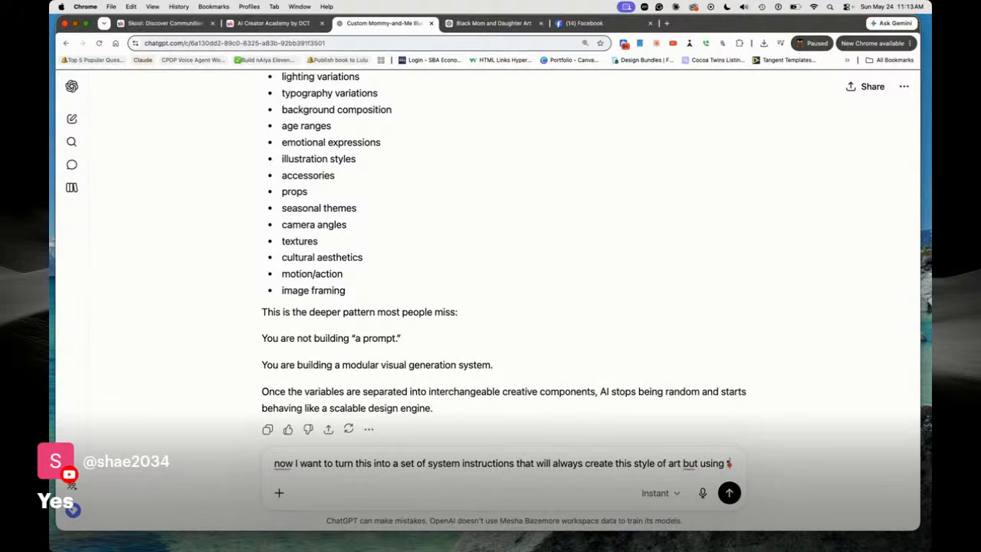
type("he template")
type(" and various")
type(" ideas.")
Add "Use the template verbatim. Please rewrite this prompt as a Skill file." to the message and send it
type("  Use the template")
type(" verbatim")
type(".  C")
type("Please r")
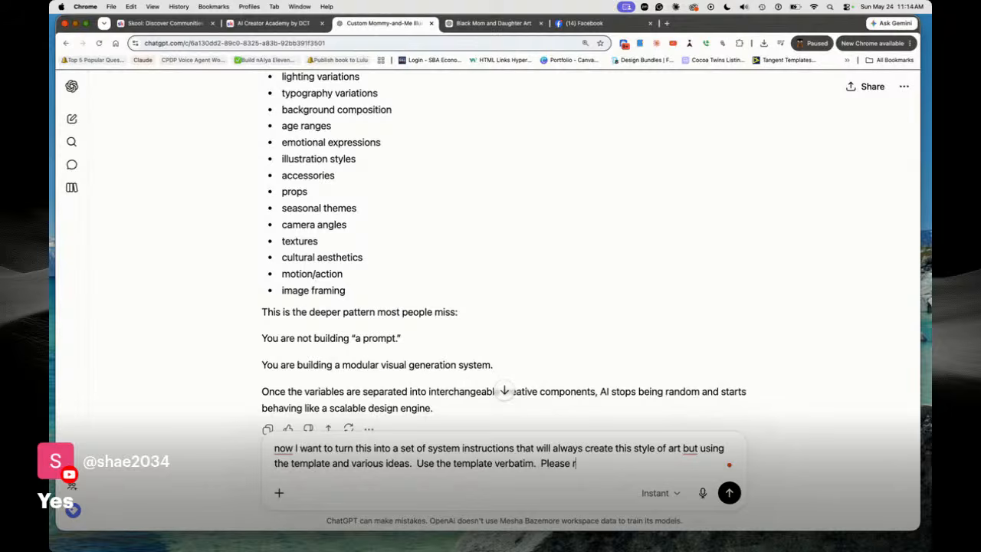
type("ewrite this prompt as a ")
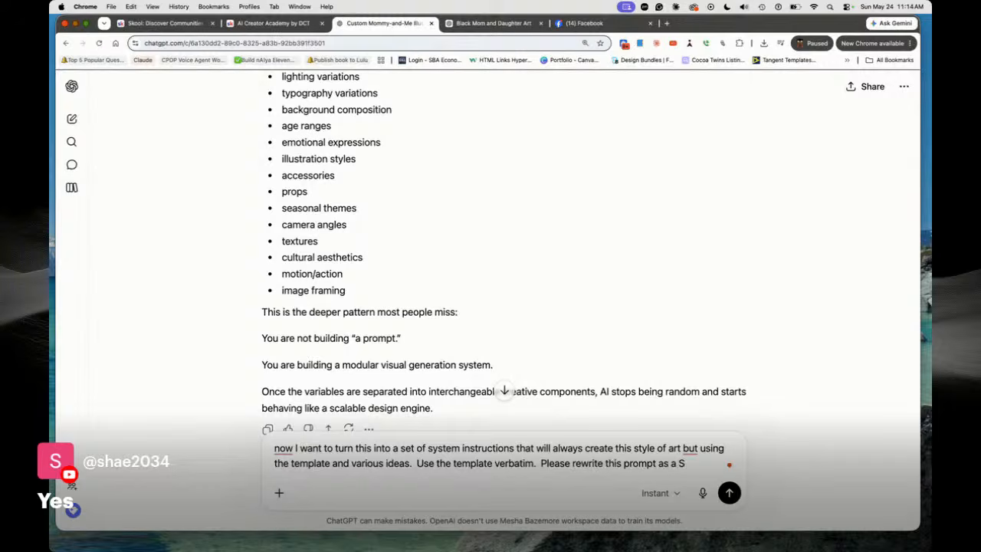
type("Skill file.")
key("Return")
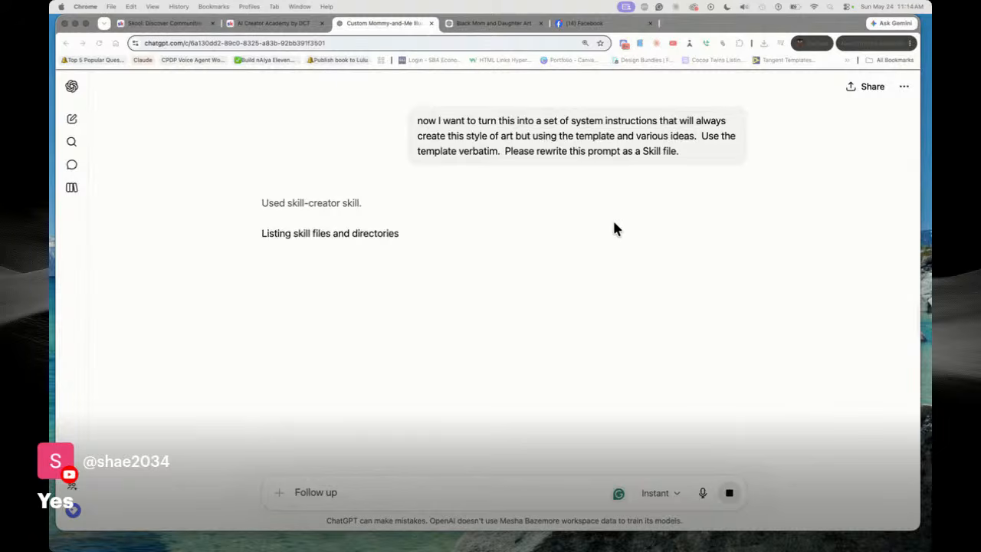
Review the original image request, the editable prompt template and the mother and child variations while the Skill file is generated
scroll(621, 222, "up", 10)
scroll(627, 209, "up", 5)
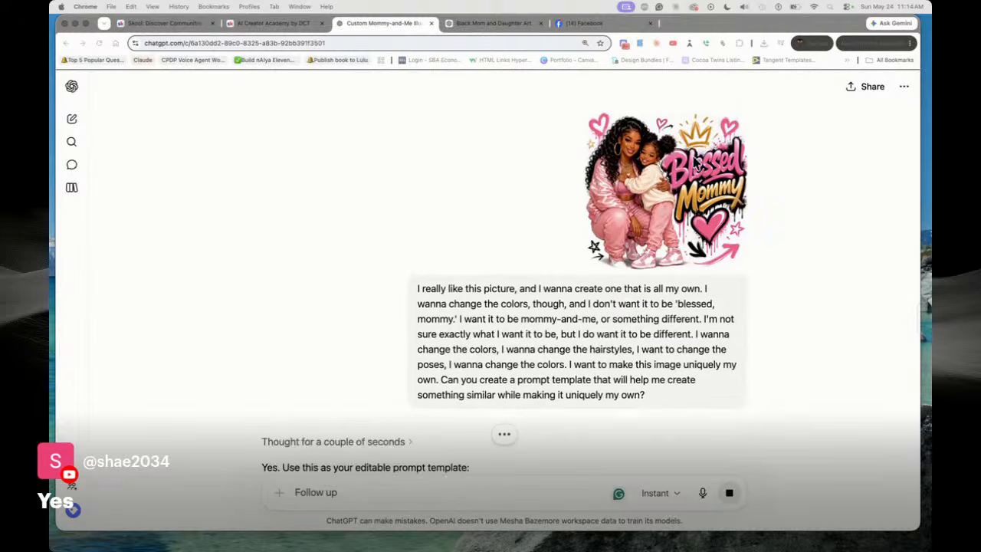
scroll(521, 207, "down", 5)
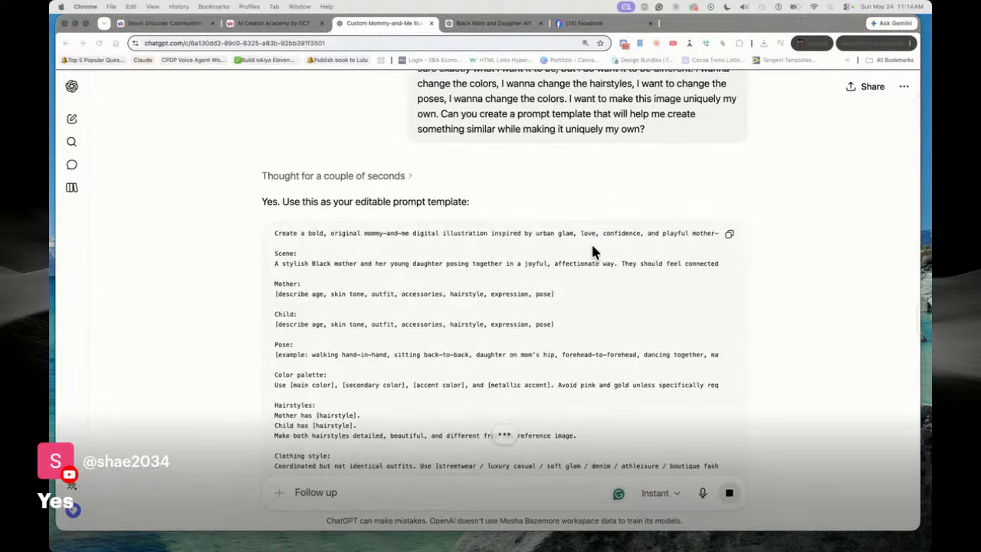
scroll(594, 242, "down", 10)
scroll(602, 253, "down", 15)
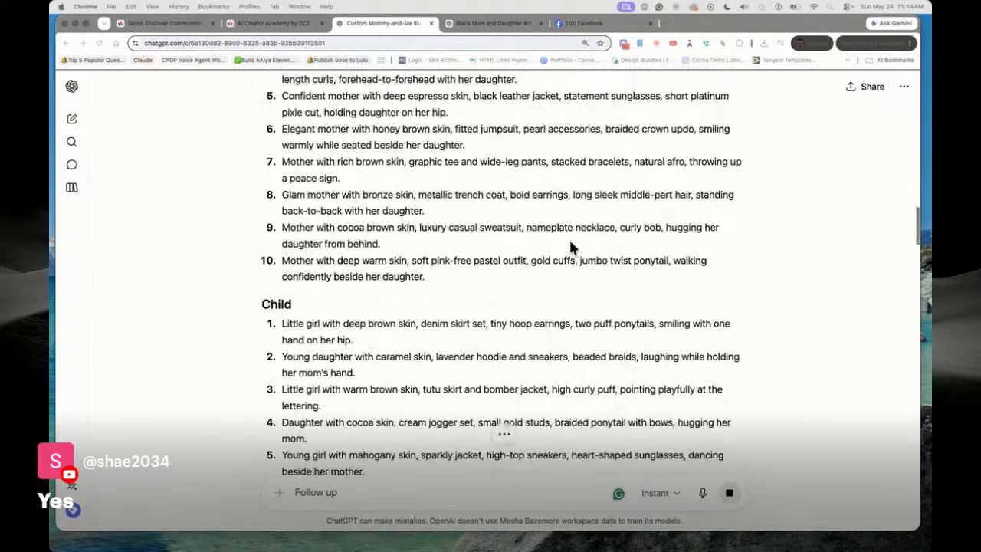
scroll(591, 253, "down", 15)
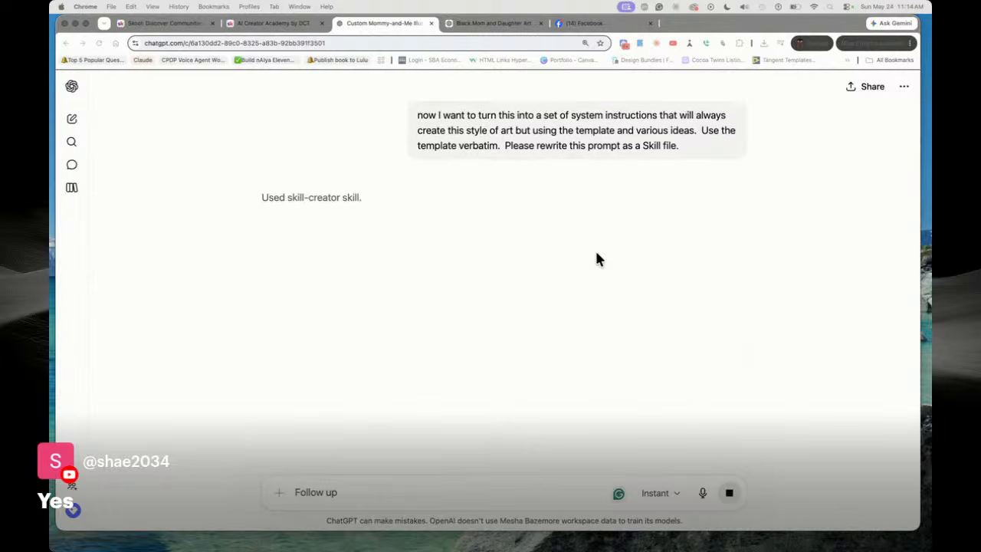
Expand ChatGPT's navigation and show the account options that include Skills
left_click(66, 240)
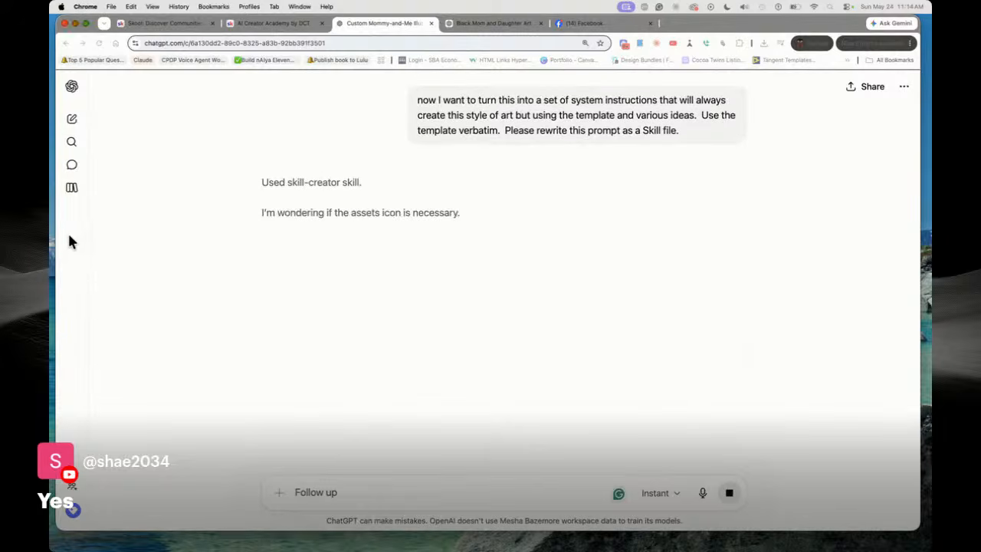
left_click(72, 87)
left_click(109, 479)
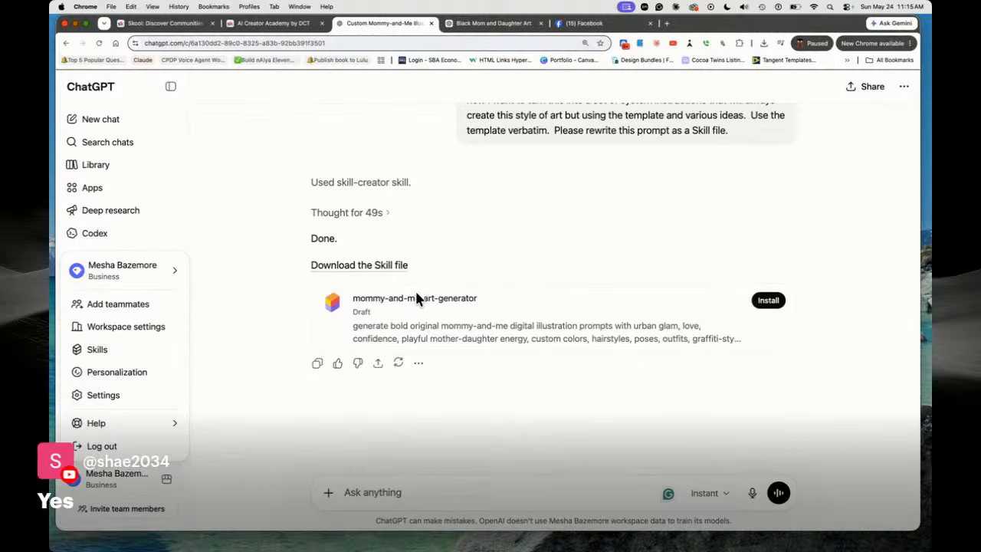
Install the mommy-and-me-art-generator skill, open its Skill file and select the skill's name
left_click(763, 301)
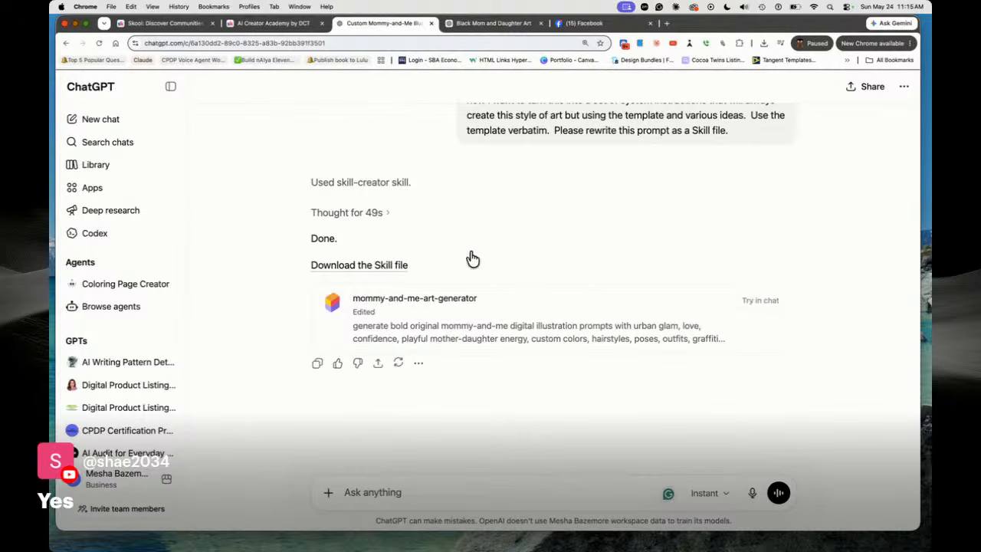
left_click(376, 265)
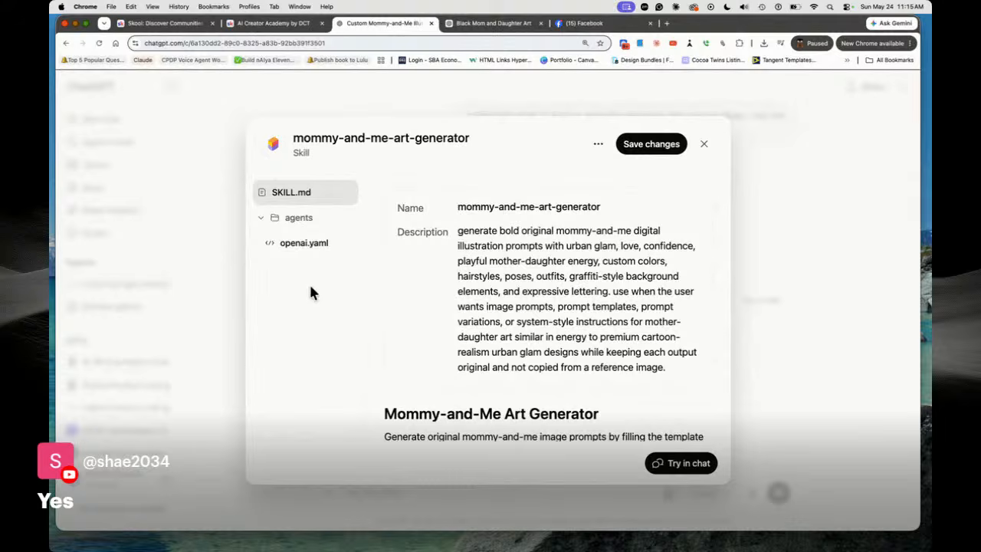
left_click(463, 212)
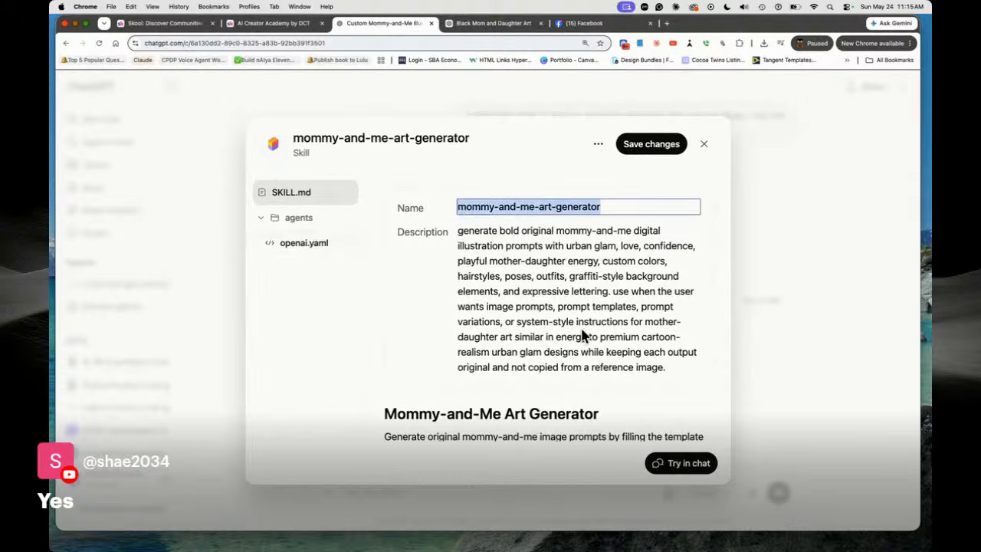
Review the Skill file's core rule, required template, and pose, palette and hairstyle options, and close the skill details
left_click(540, 295)
scroll(638, 283, "down", 15)
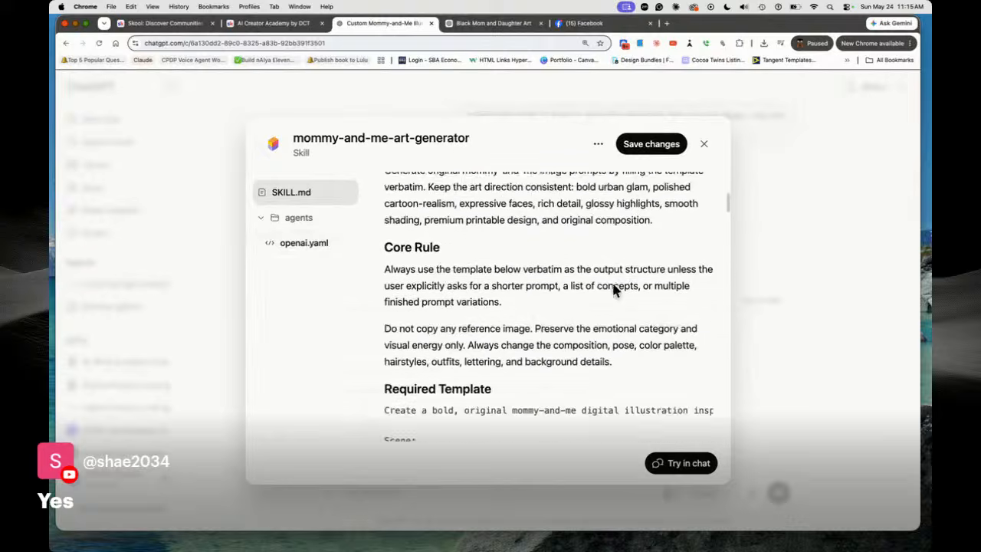
scroll(514, 279, "down", 20)
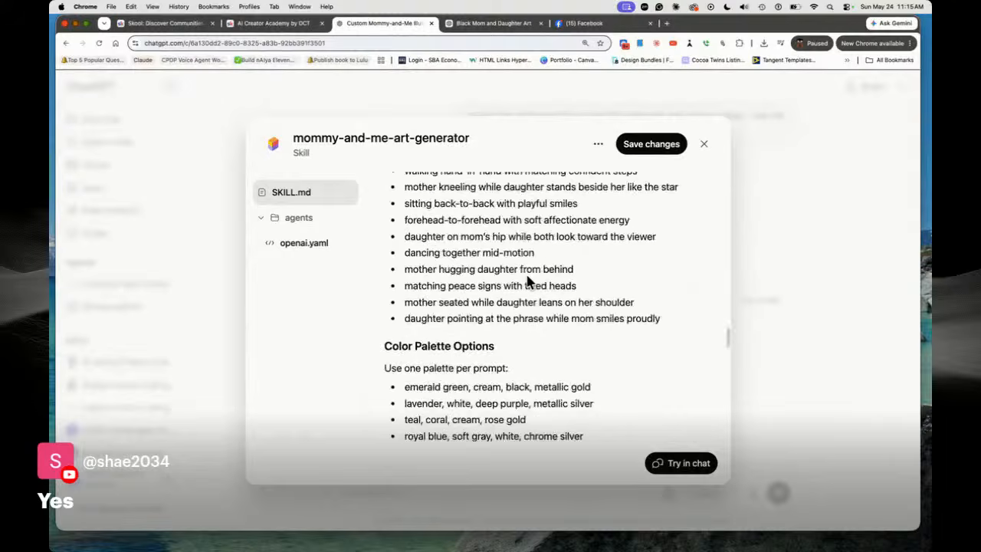
scroll(537, 275, "up", 10)
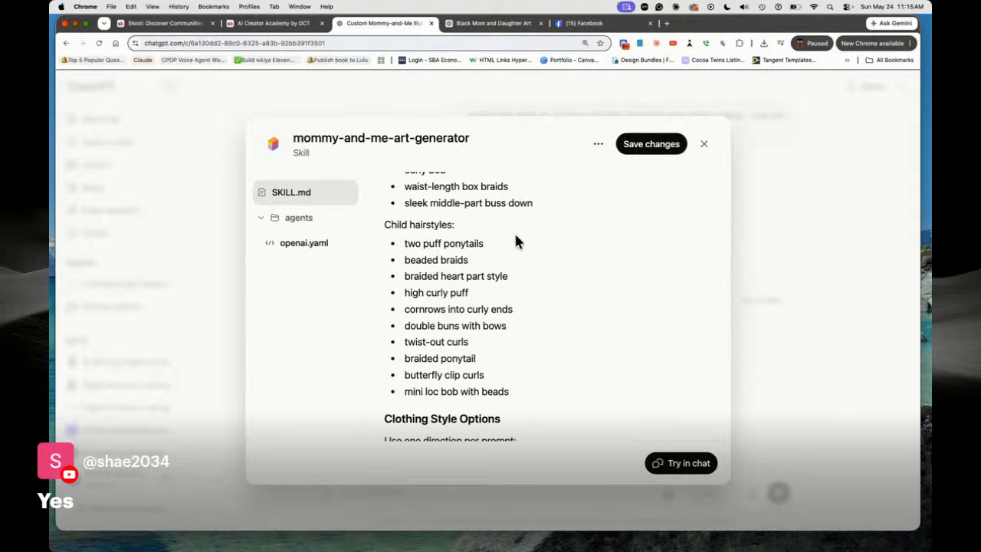
left_click(703, 144)
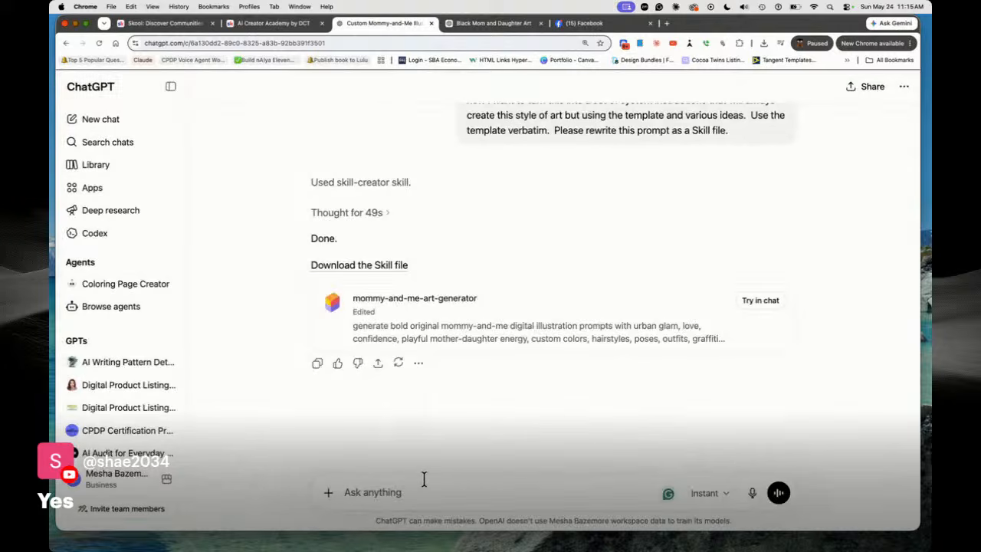
Invoke the mommy-and-me-art-generator skill in the chat and send the request "create an image for me"
type("/")
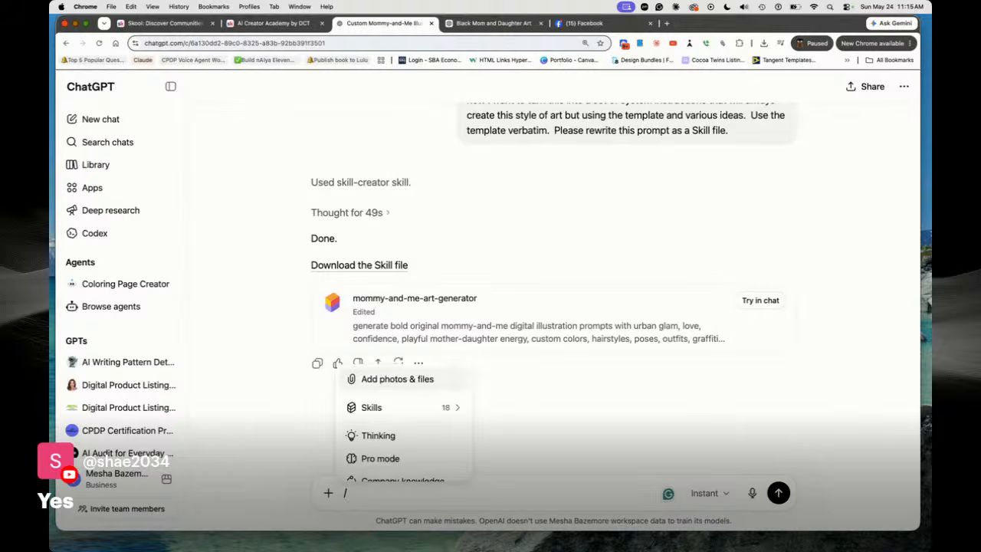
left_click(441, 411)
left_click(488, 458)
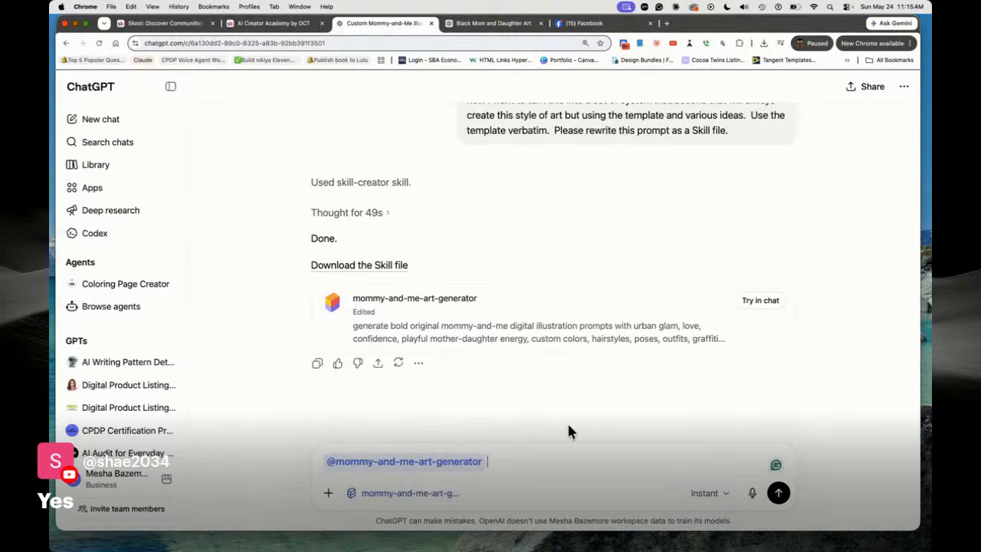
type("create an im")
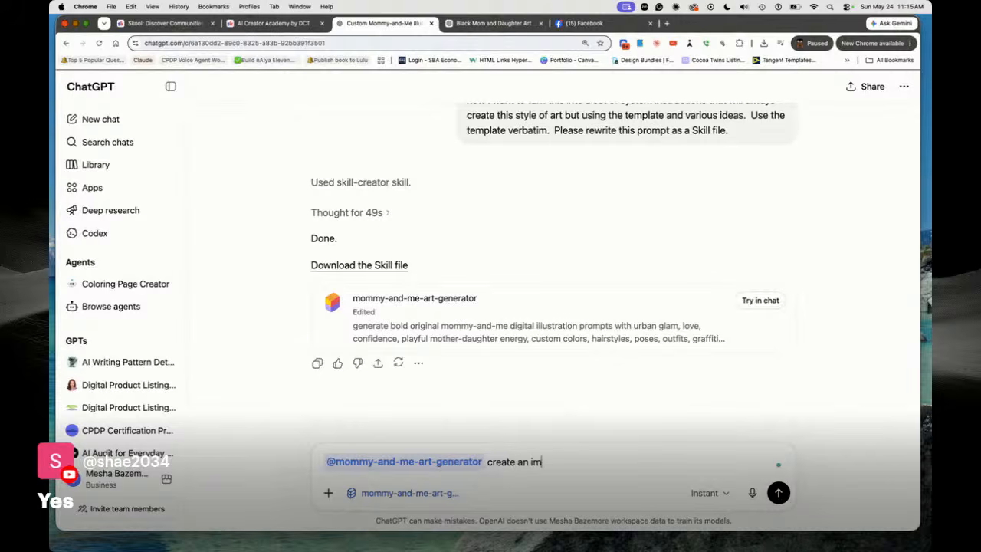
type("age for me")
key("Return")
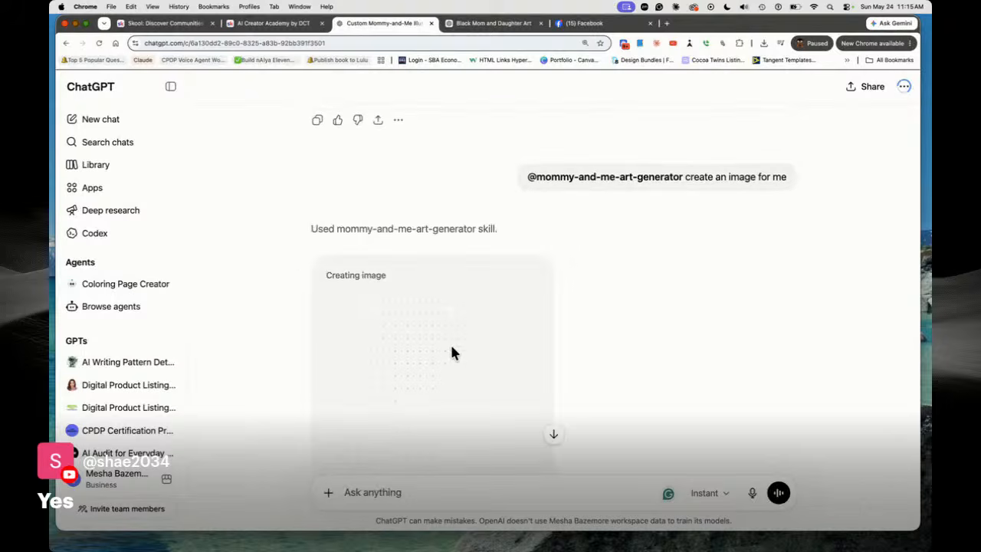
Reopen the mommy-and-me-art-generator skill from the conversation and try to download it
scroll(559, 260, "up", 8)
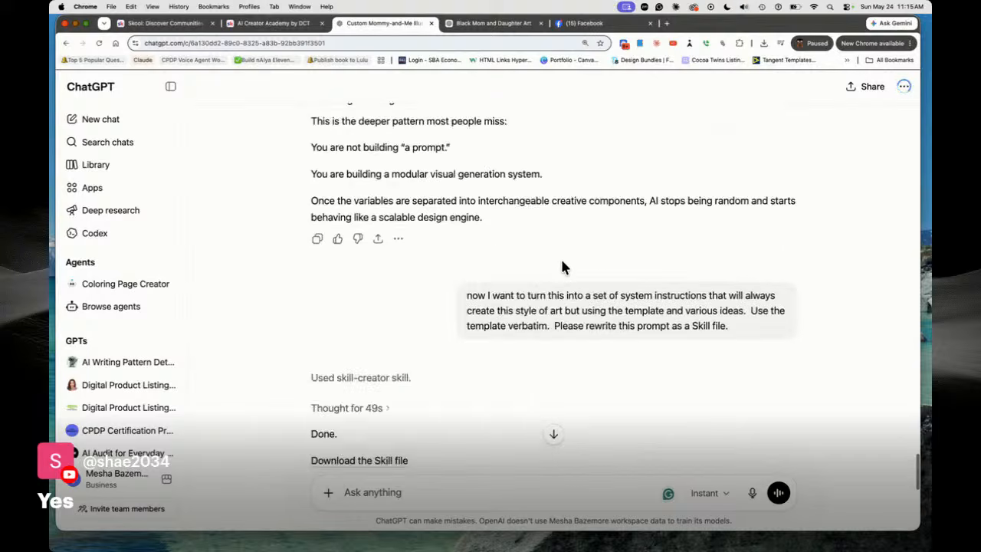
scroll(628, 259, "down", 8)
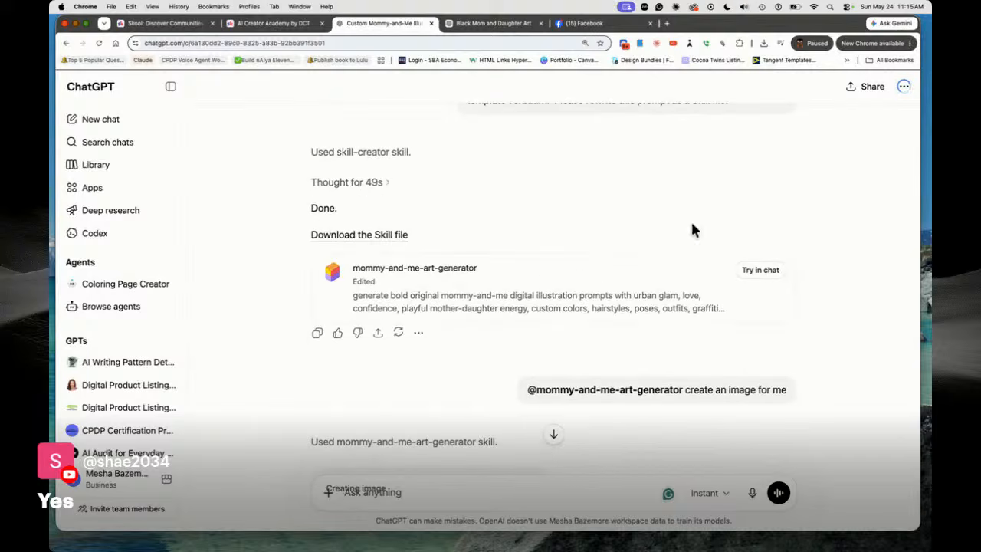
left_click(671, 260)
left_click(597, 144)
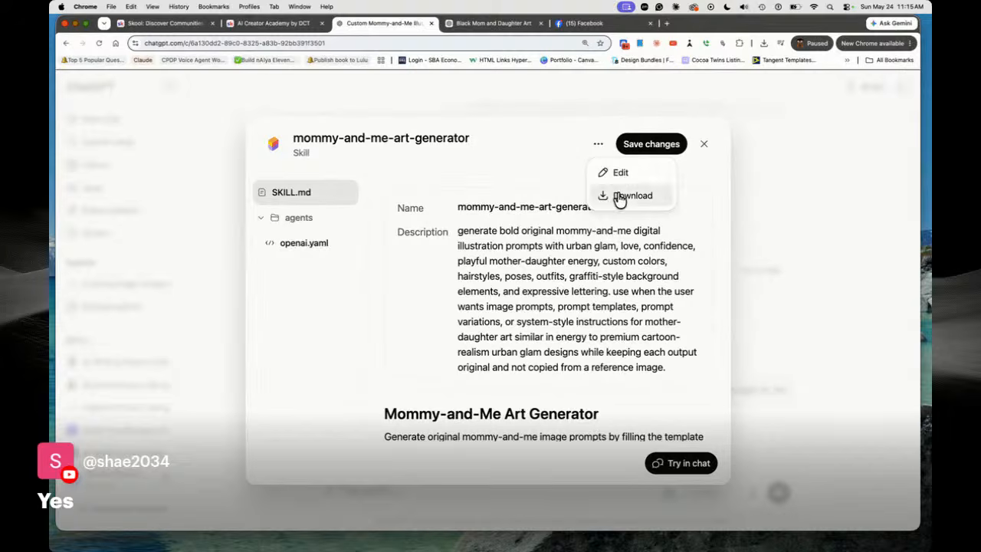
left_click(620, 194)
left_click(597, 147)
left_click(628, 195)
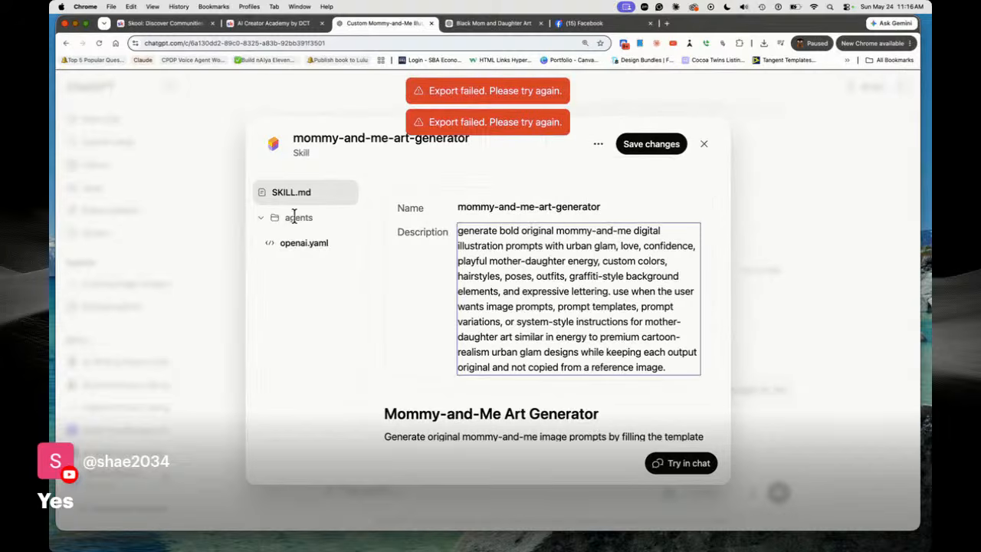
left_click(304, 242)
left_click(320, 201)
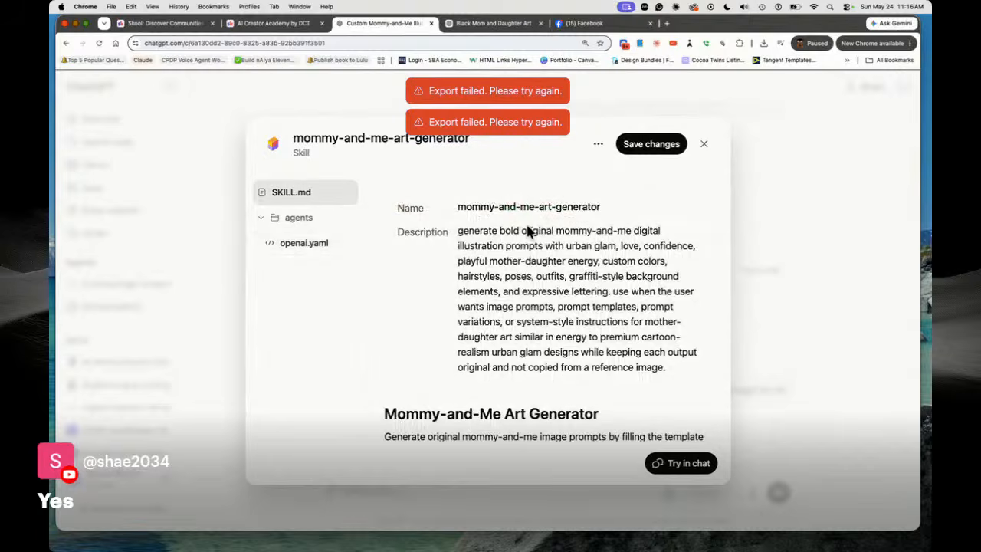
Switch to the Skool community's draft post and change its title to "Mommy and Me Skill File"
left_click(246, 29)
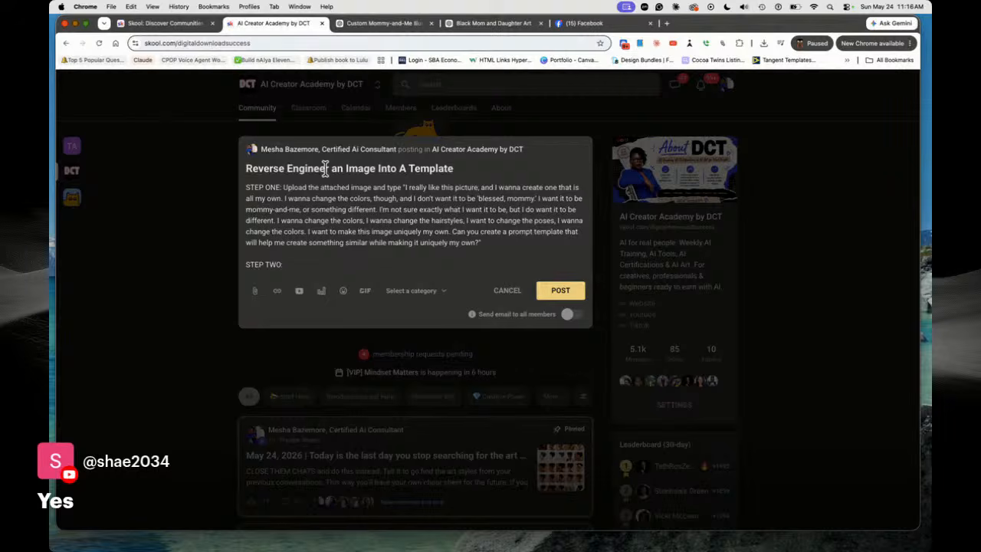
left_click(278, 168)
left_click_drag(247, 168, 446, 163)
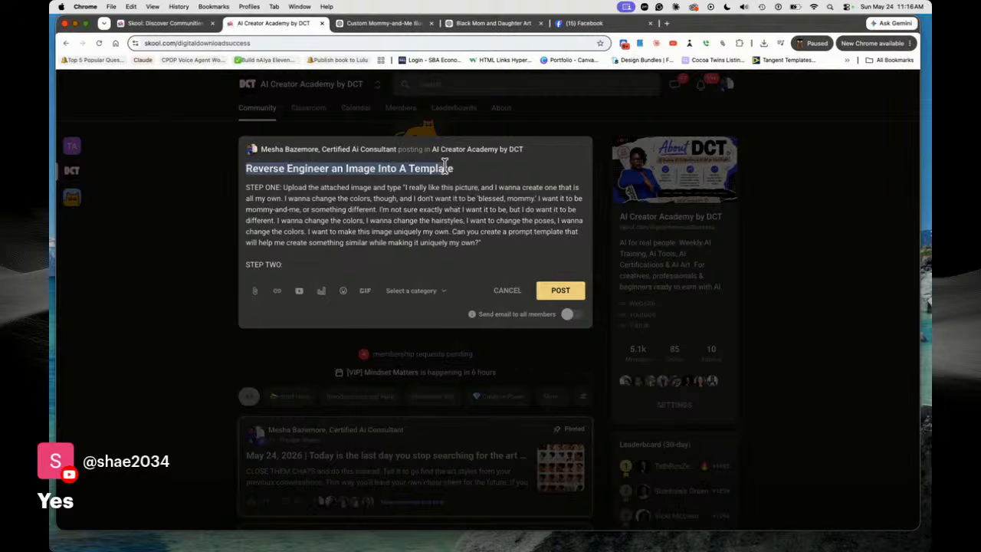
type("M")
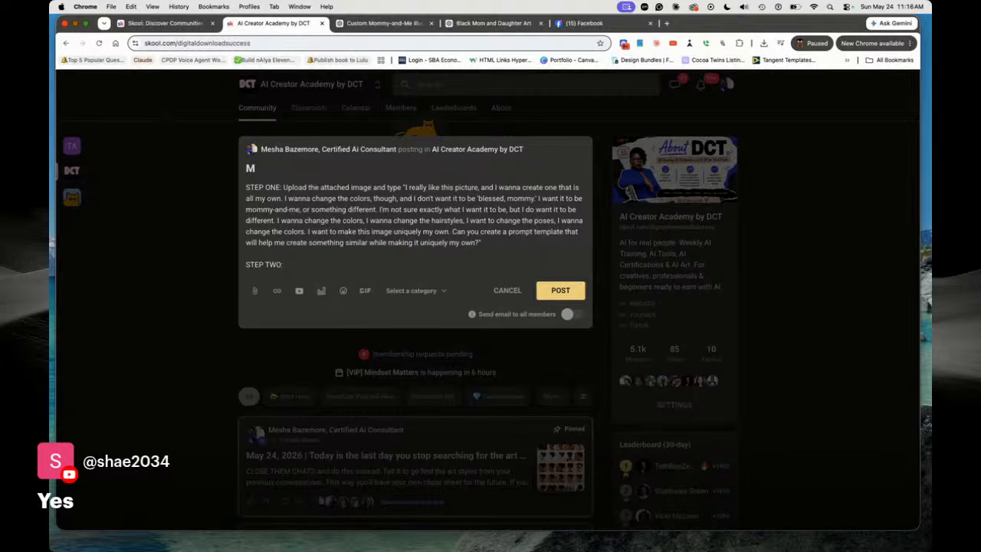
type("ommy and EMe Skill File")
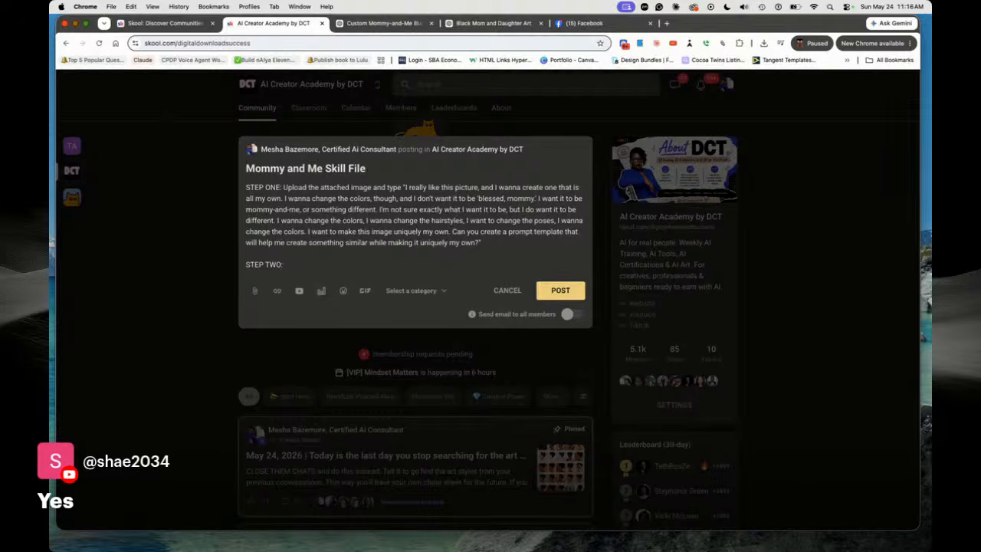
Replace the draft post's body text with wording that begins "Upload this guide into ChatGPT"
left_click_drag(245, 187, 339, 273)
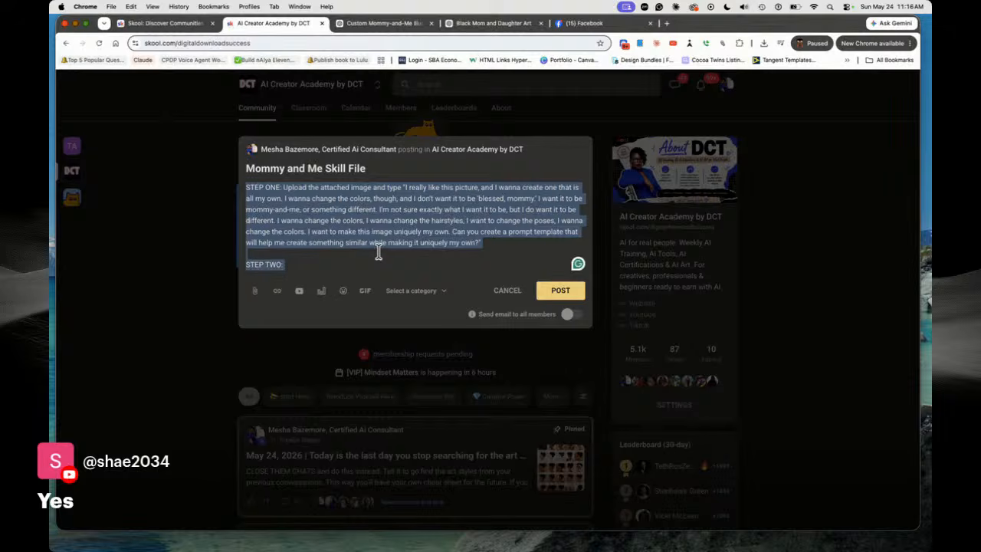
key("BackSpace")
type("Copy thi")
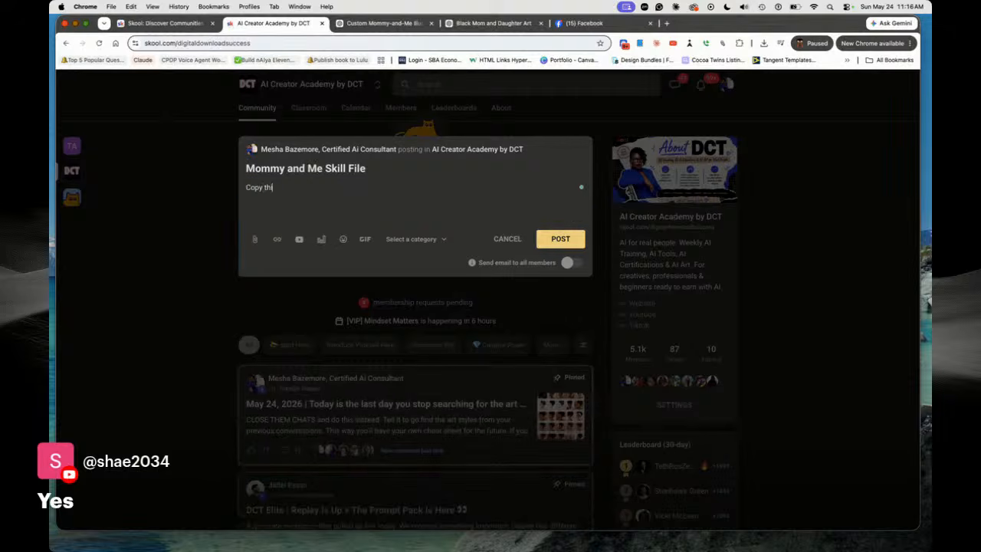
key("BackSpace")
type("Upload")
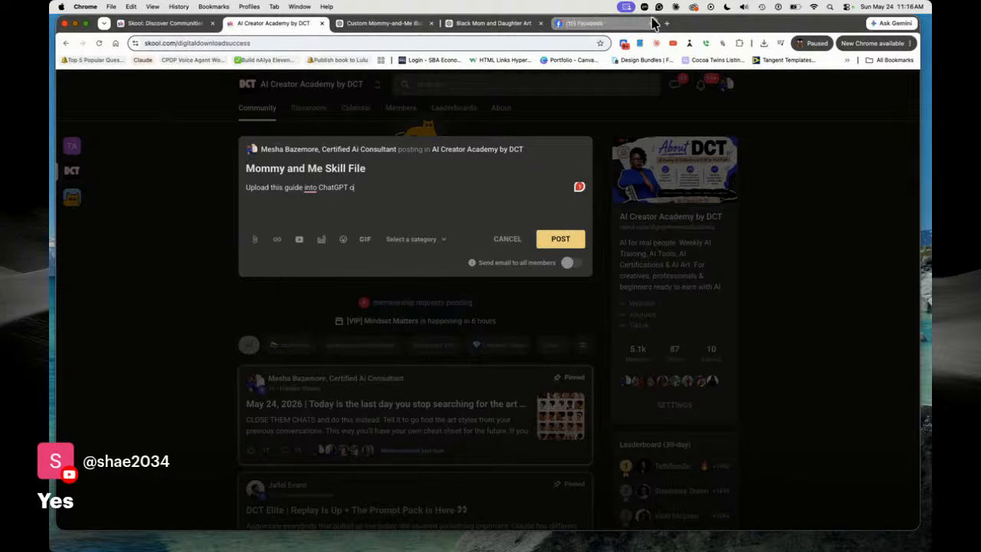
Search for "google flow" in a new browser tab, open Google Flow and create a new project
left_click(666, 23)
type("google")
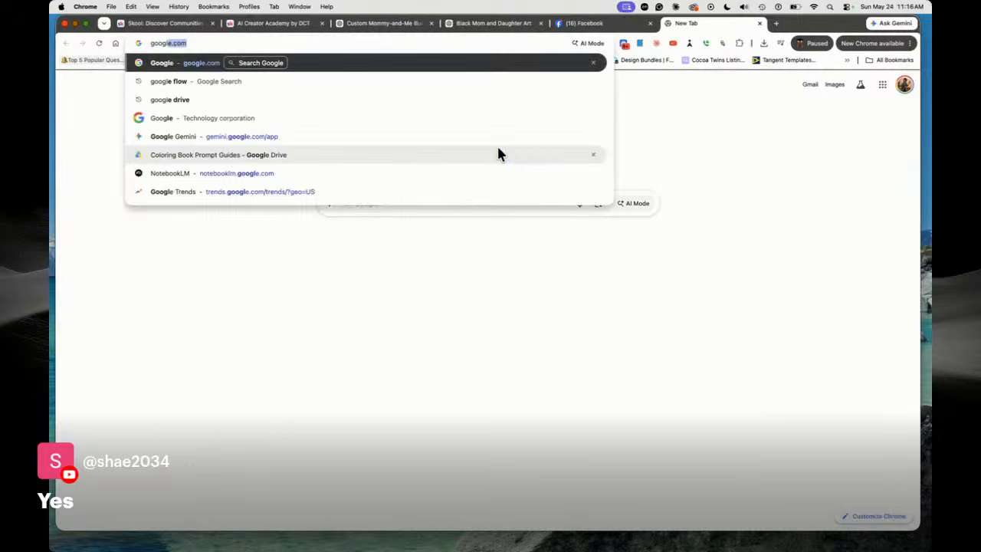
type(" flow")
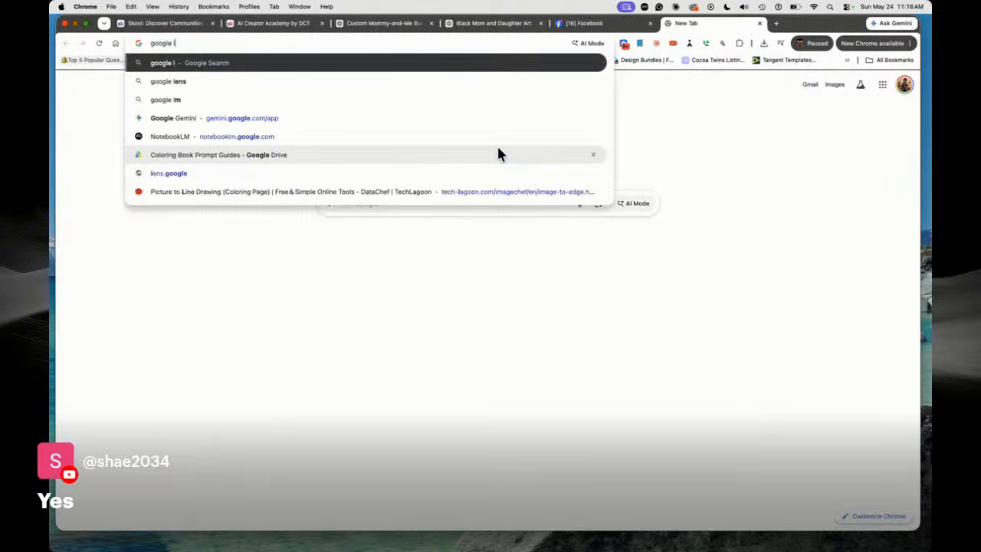
key("Return")
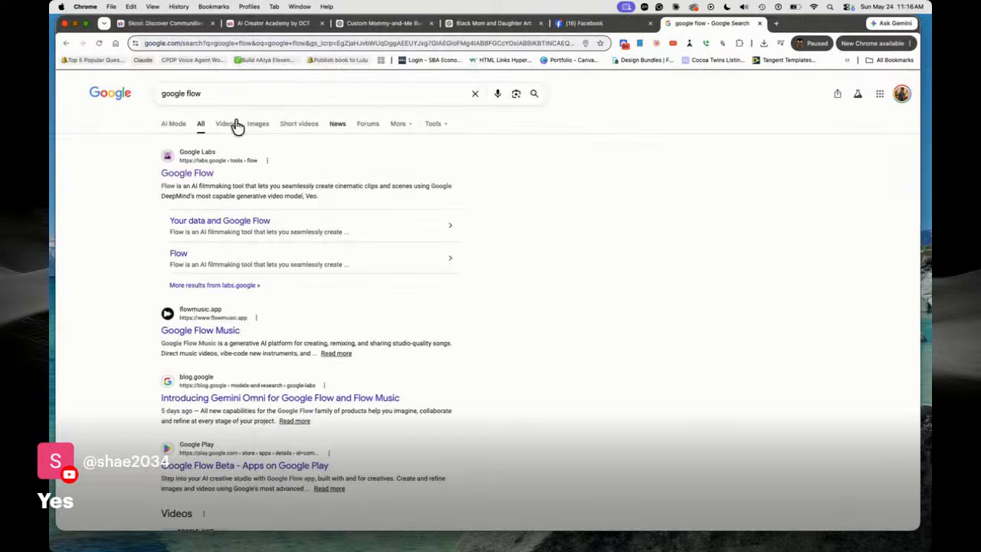
left_click(226, 182)
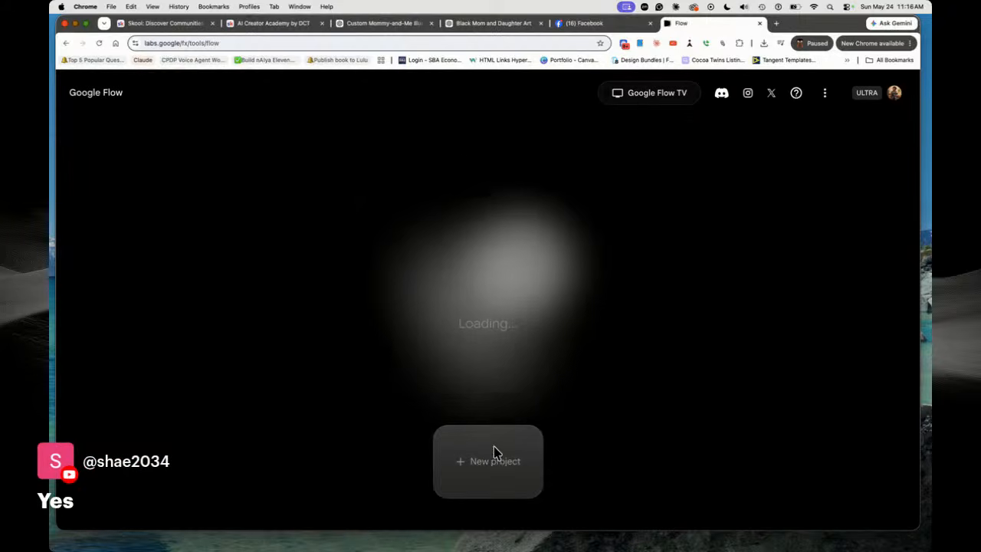
left_click(492, 460)
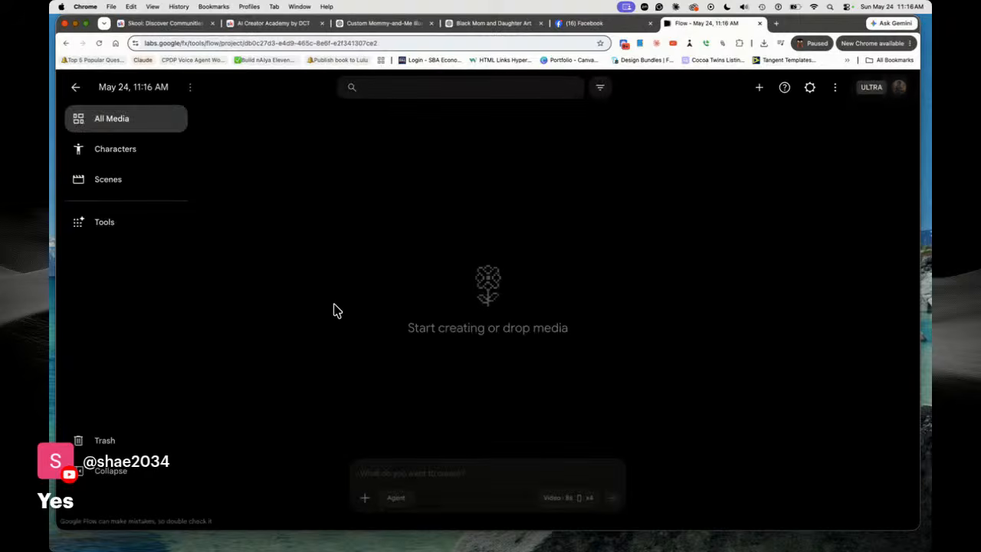
Turn on Agent mode for the Flow project and add a blank agent instruction
left_click(366, 498)
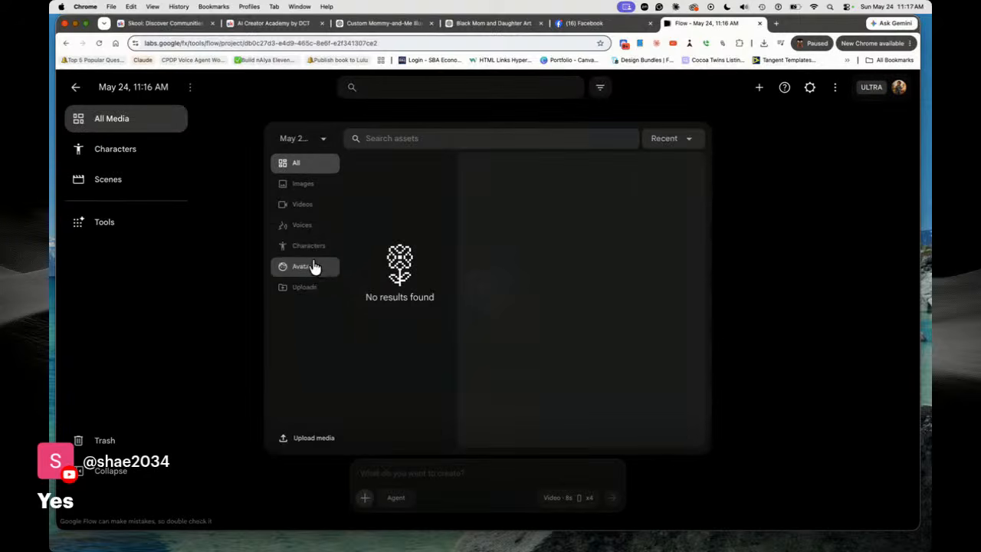
left_click(398, 501)
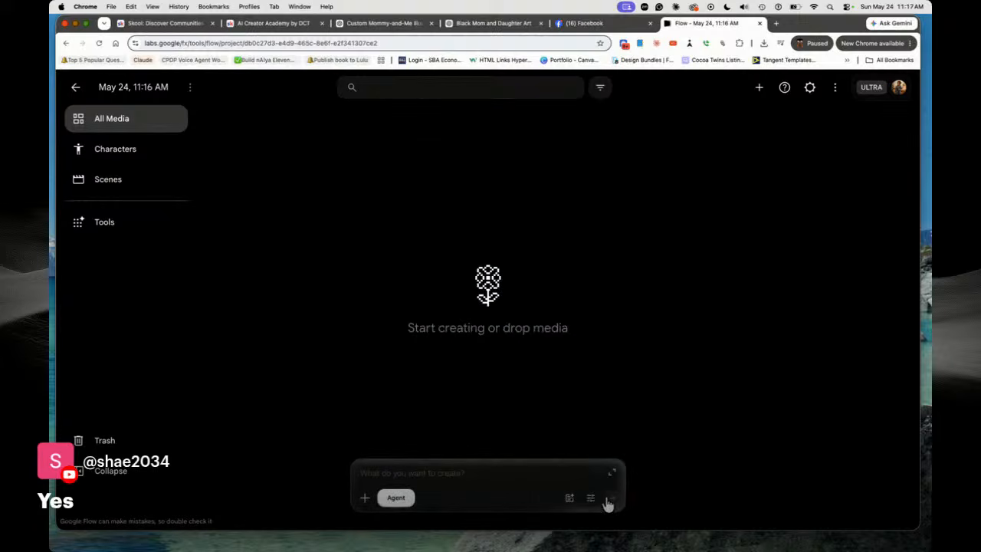
left_click(571, 498)
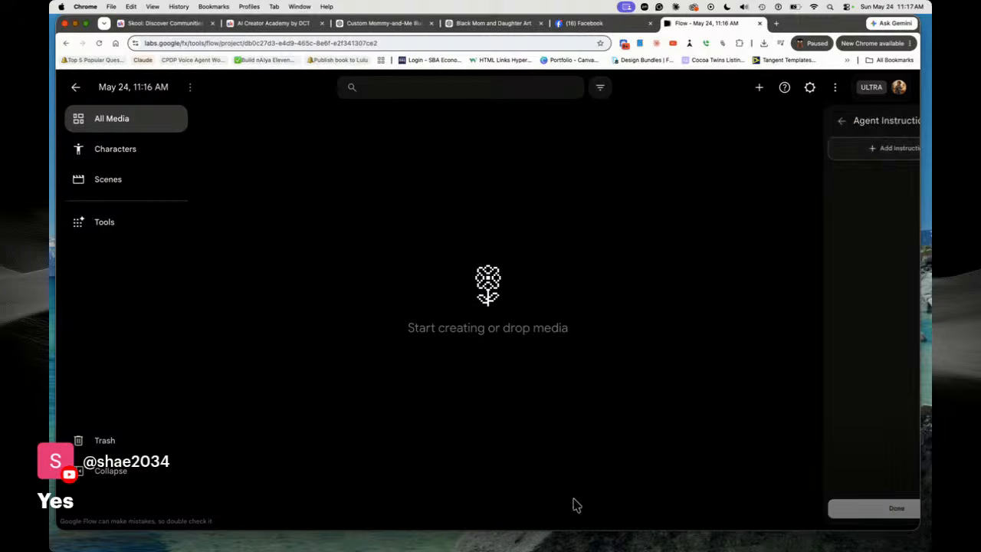
left_click(834, 153)
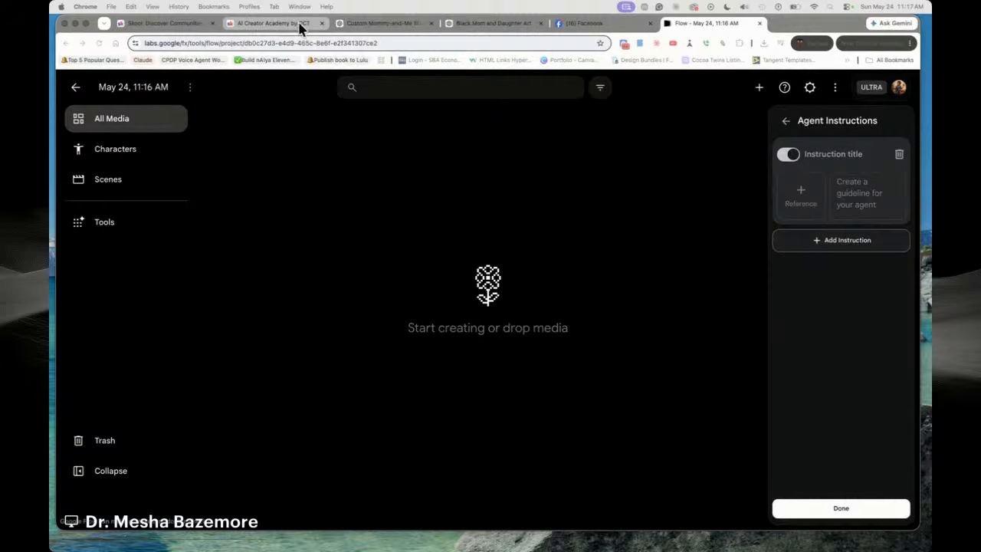
Review the original "Blessed Mommy" image and prompt in ChatGPT, along with the Facebook post that shares it
left_click(416, 24)
left_click(484, 25)
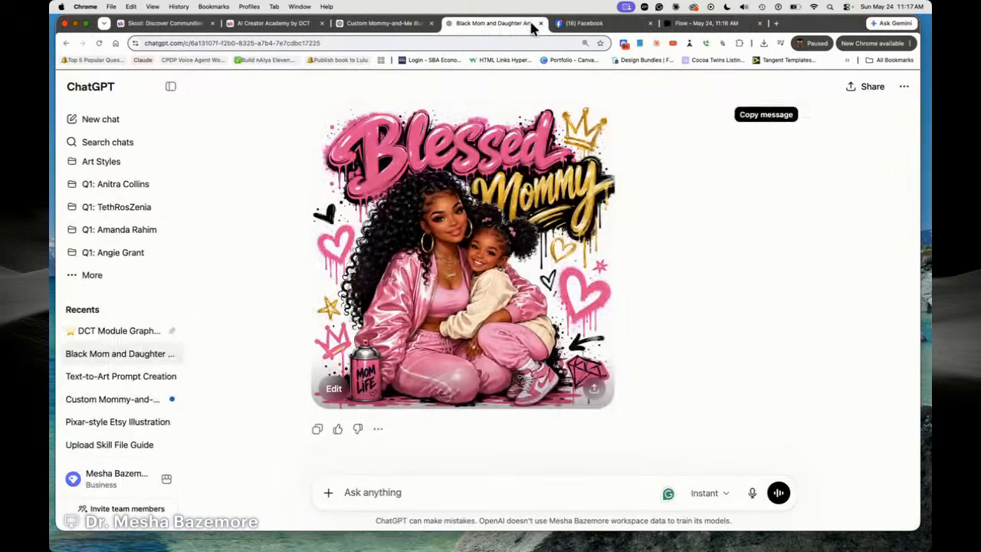
scroll(612, 142, "up", 5)
left_click(576, 25)
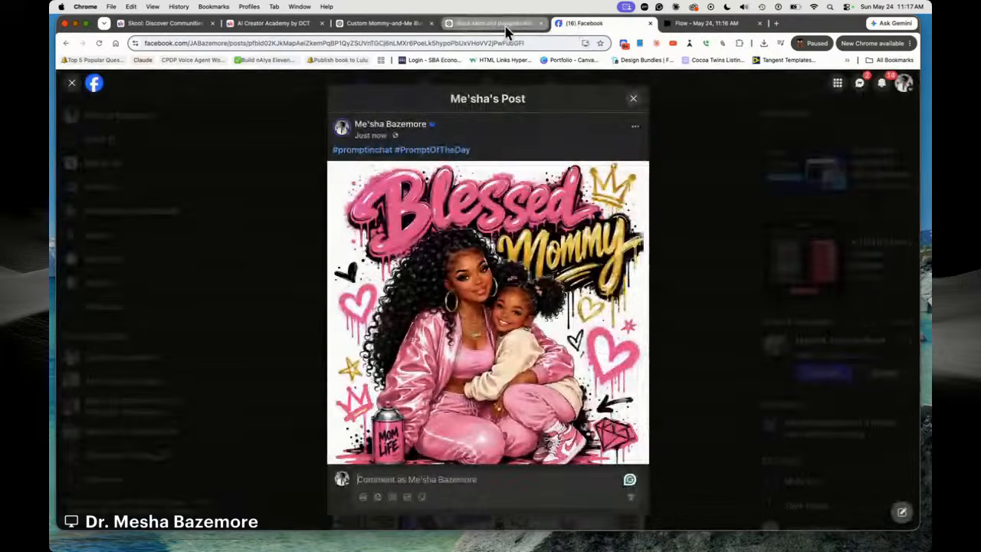
left_click(521, 24)
left_click(398, 24)
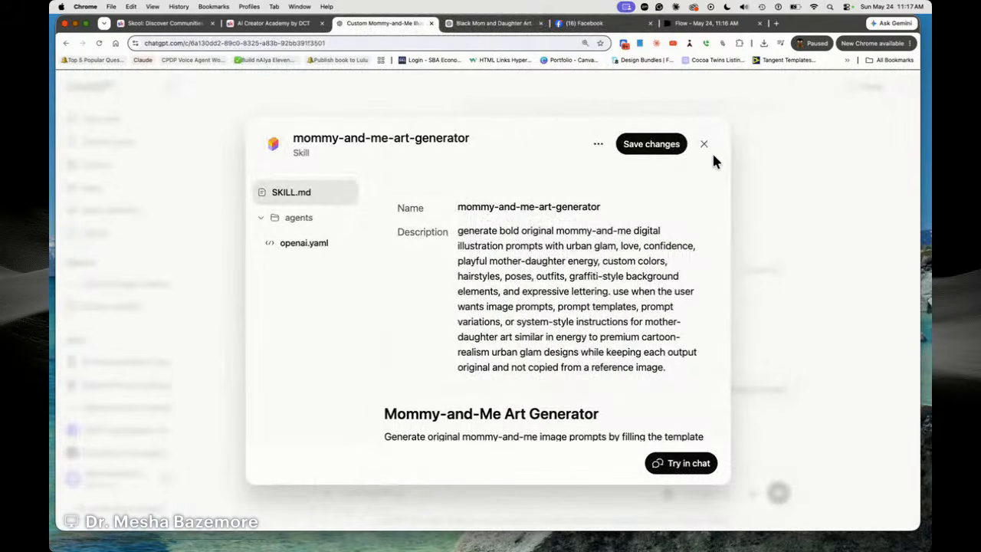
left_click(494, 23)
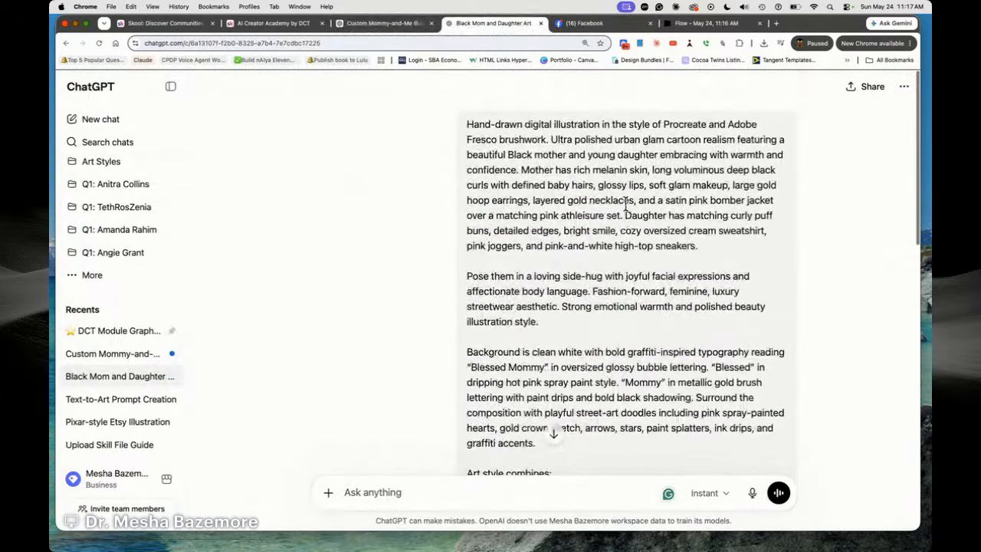
Return to the Custom Mommy-and-Me chat, close the skill details, and examine the short image request and the image it generated
left_click(373, 23)
scroll(658, 242, "down", 5)
key("Escape")
scroll(649, 263, "down", 5)
scroll(674, 272, "up", 4)
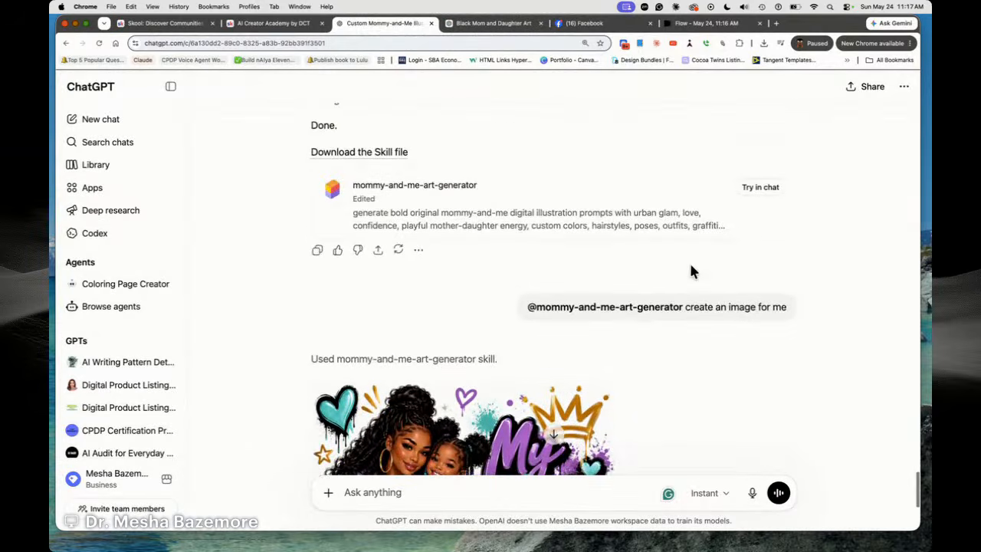
left_click_drag(687, 308, 786, 308)
scroll(531, 344, "down", 3)
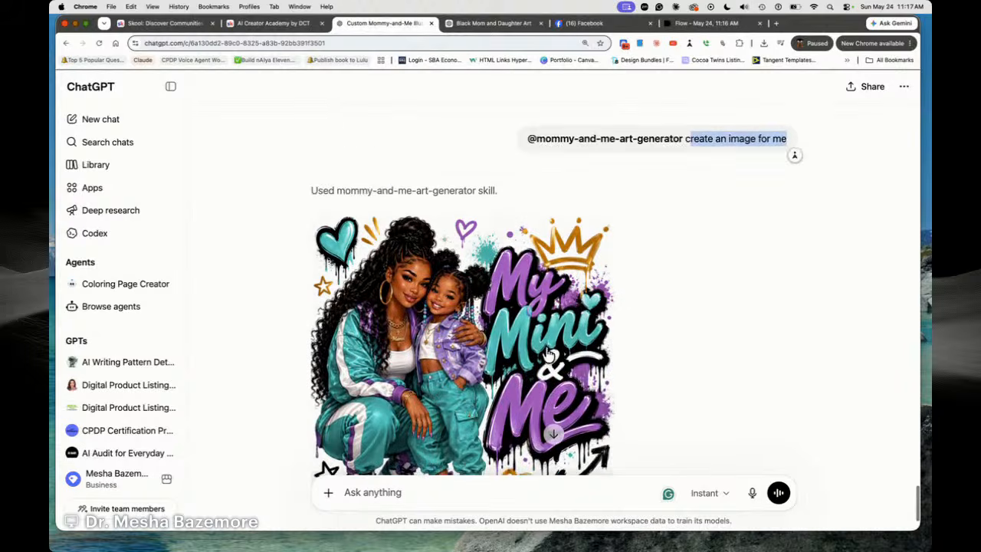
Open the generated "My Mini & Me" image and ask ChatGPT "whats the prompt"
scroll(549, 353, "down", 2)
left_click(528, 343)
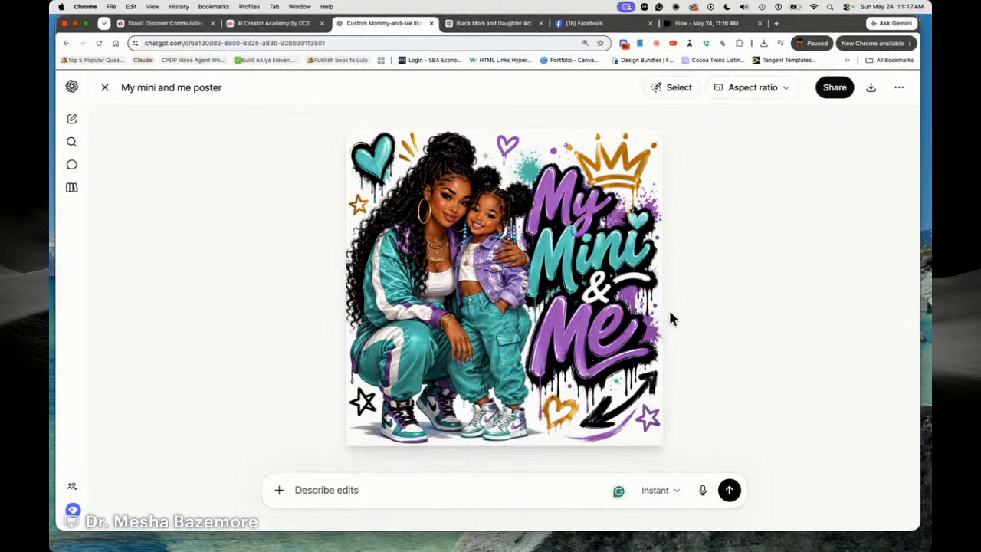
type("whats the promo")
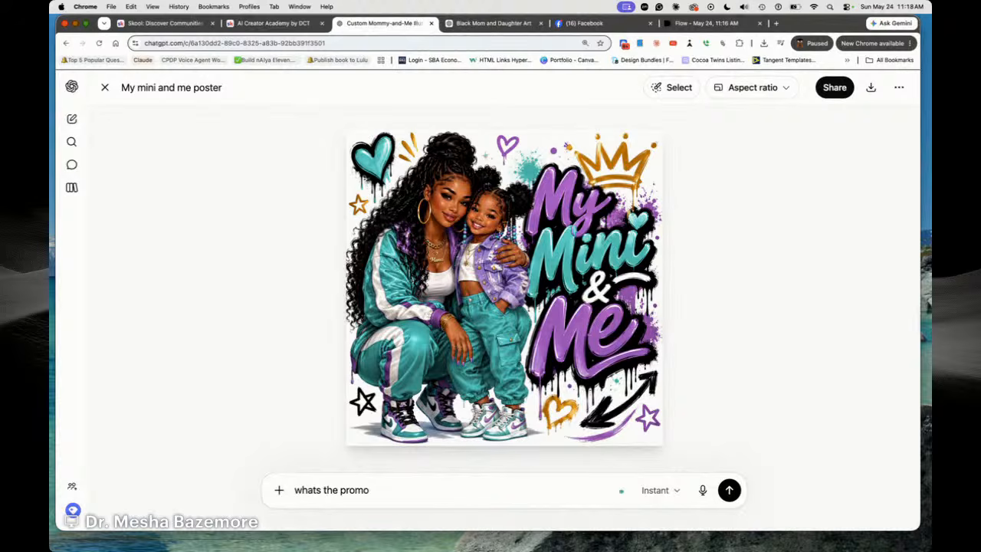
key("BackSpace")
type("pt")
key("Return")
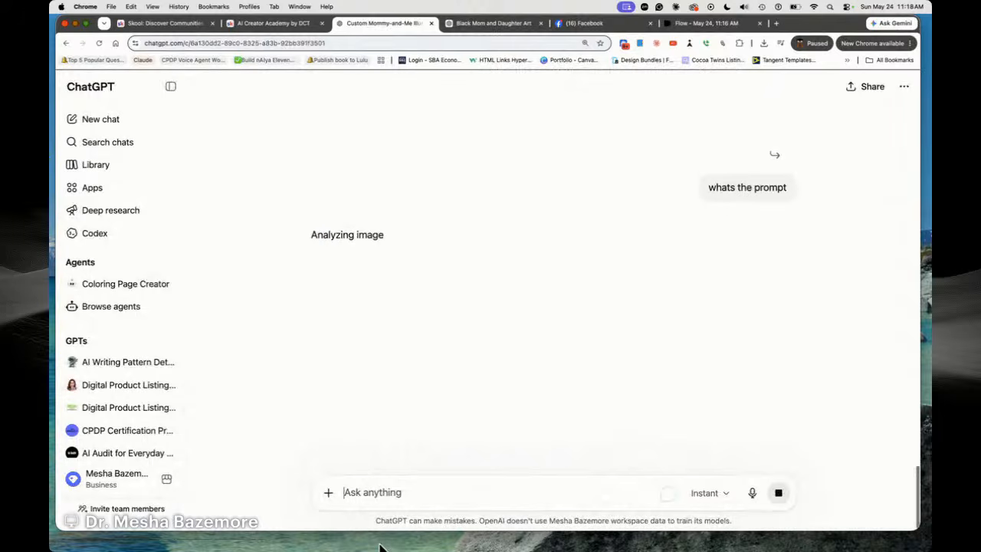
Examine the prompt structure ChatGPT returns for the image, along with the original "Blessed Mommy" request and the fillable-section options
scroll(474, 315, "up", 20)
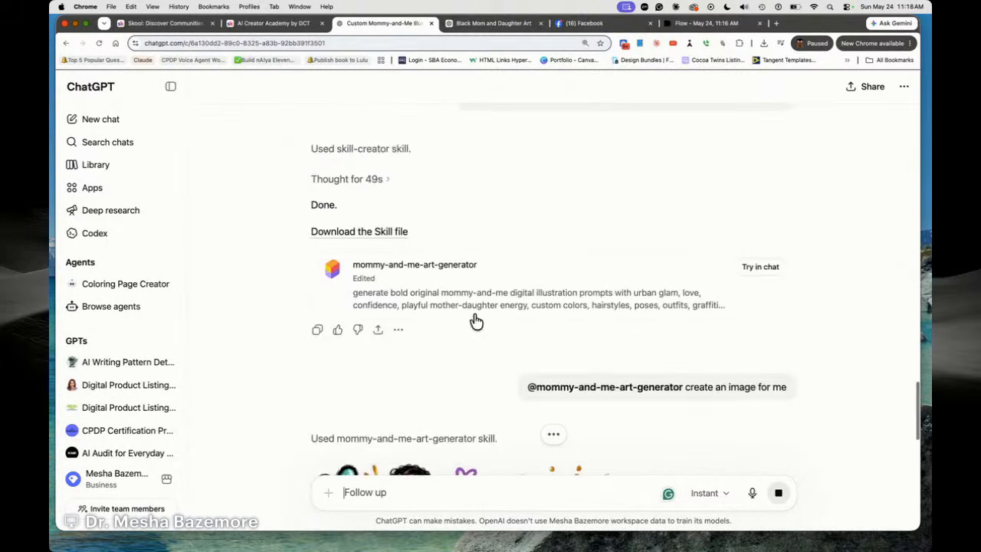
scroll(474, 311, "down", 6)
scroll(475, 315, "down", 10)
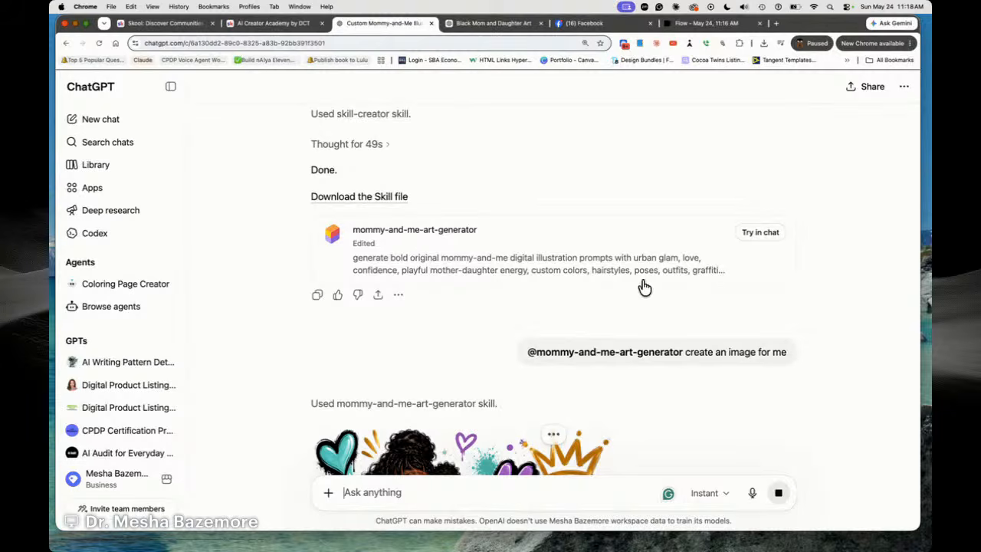
scroll(641, 274, "down", 10)
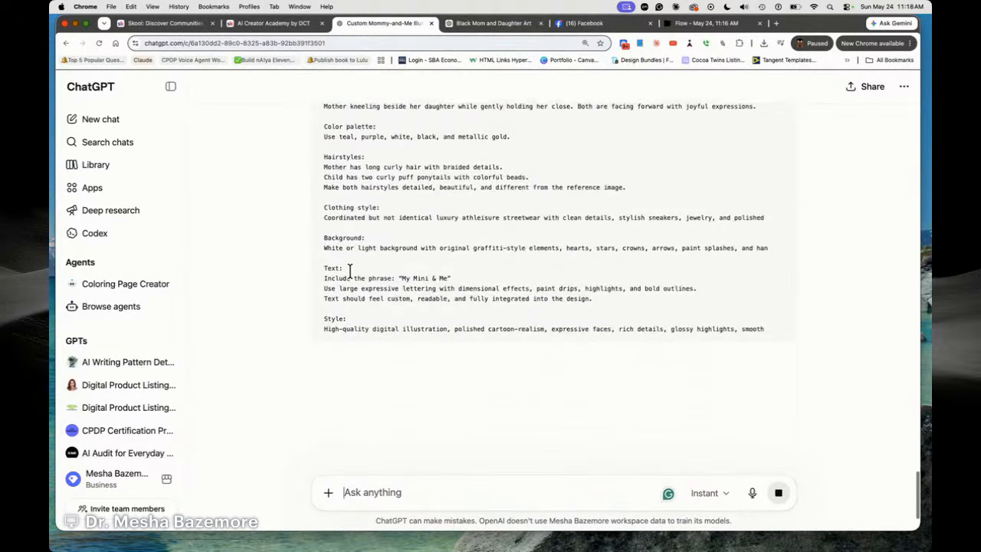
scroll(705, 278, "up", 4)
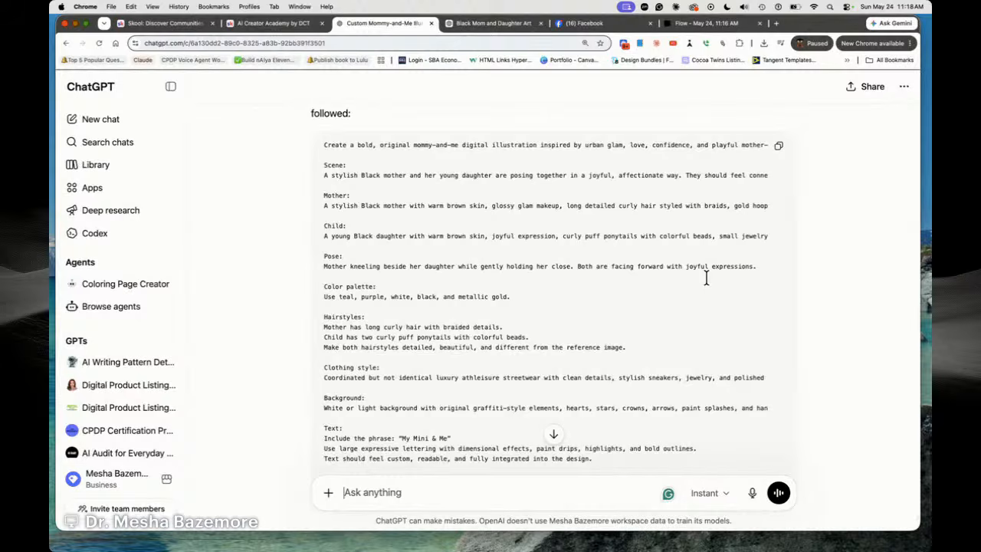
scroll(697, 281, "up", 20)
scroll(589, 277, "down", 15)
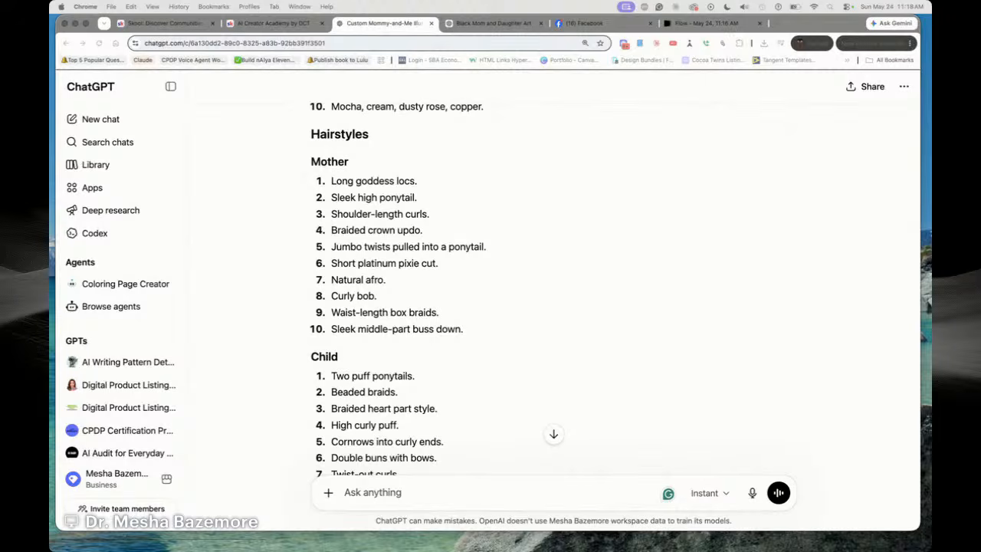
scroll(505, 259, "down", 20)
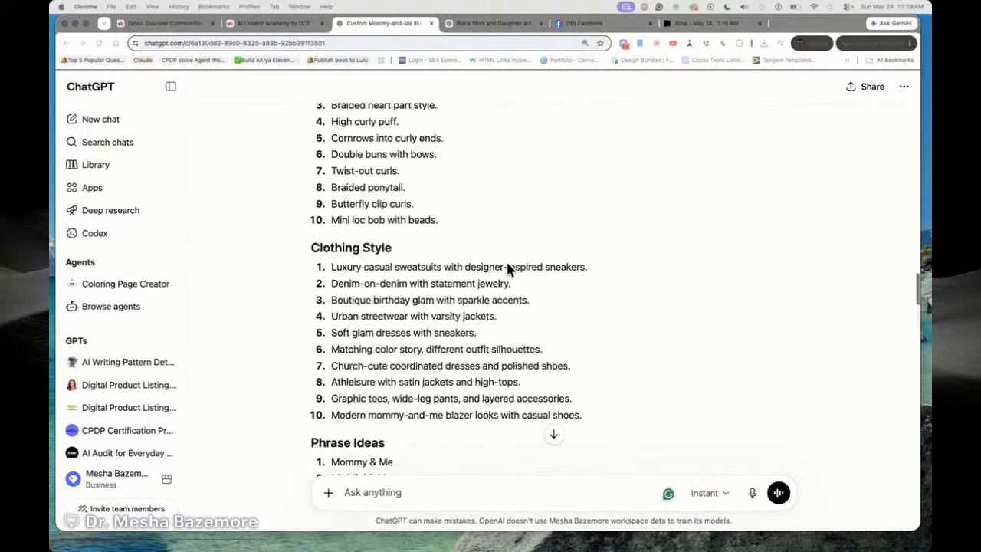
scroll(628, 253, "up", 15)
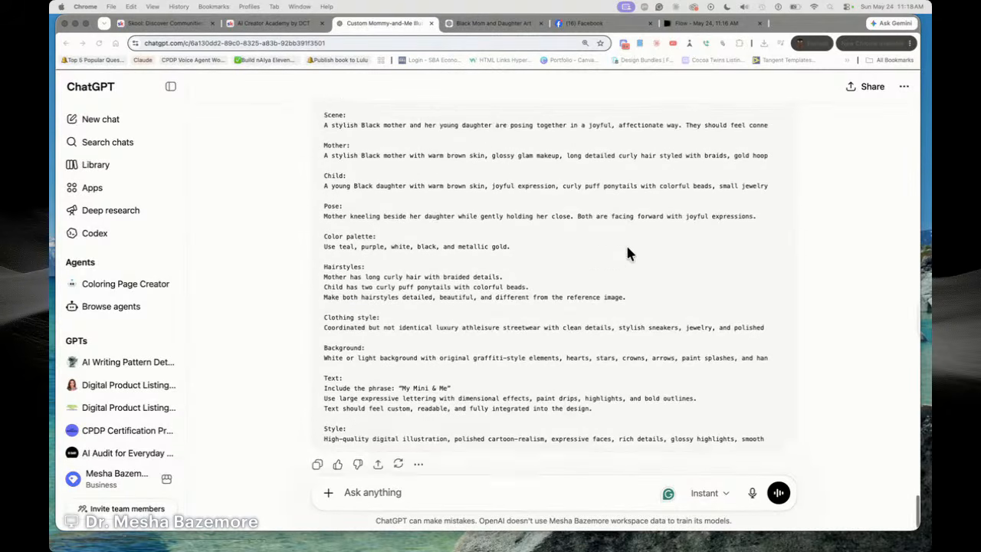
scroll(635, 241, "up", 10)
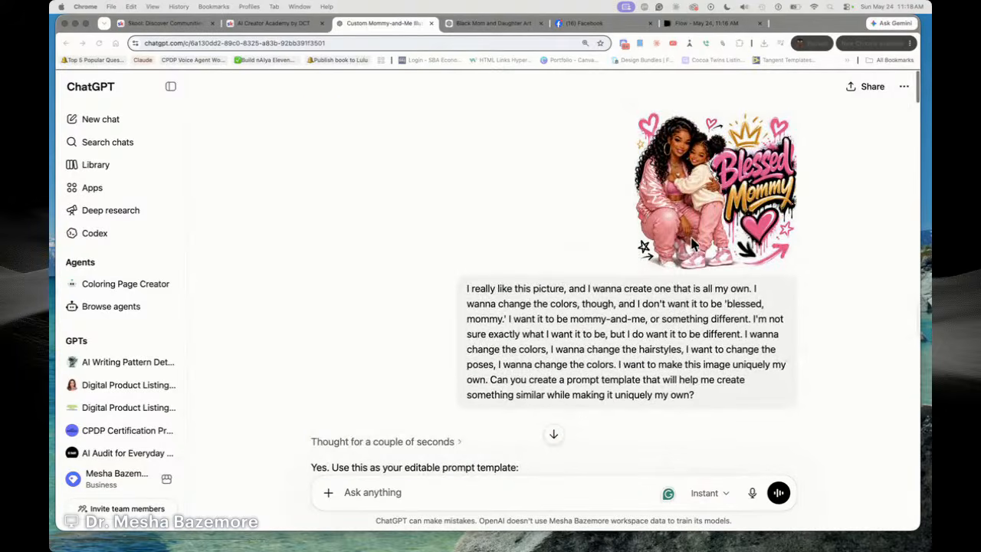
scroll(639, 268, "down", 20)
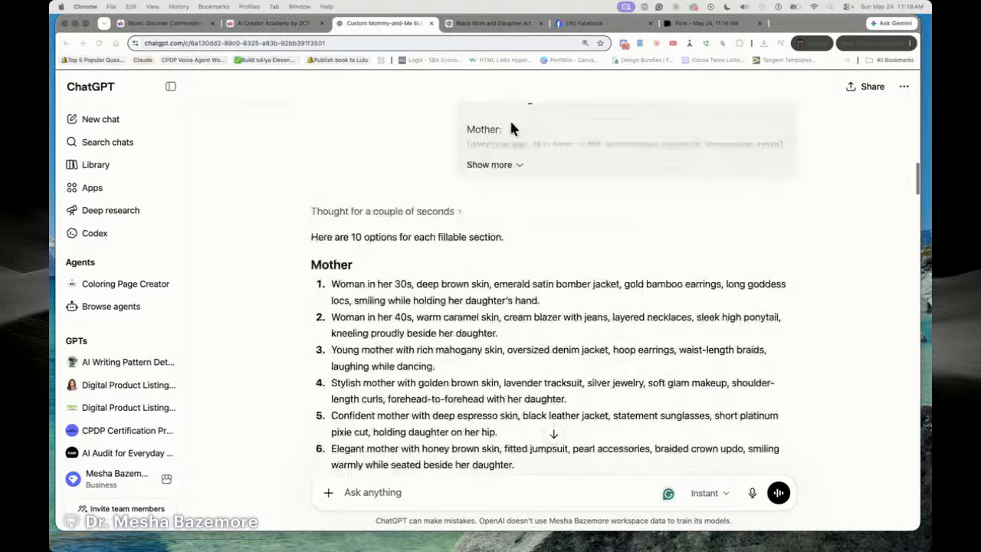
scroll(499, 132, "down", 10)
Review the prompt in the Black Mom and Daughter Art chat and return to the prompt answer in the Custom Mommy-and-Me chat
left_click(492, 23)
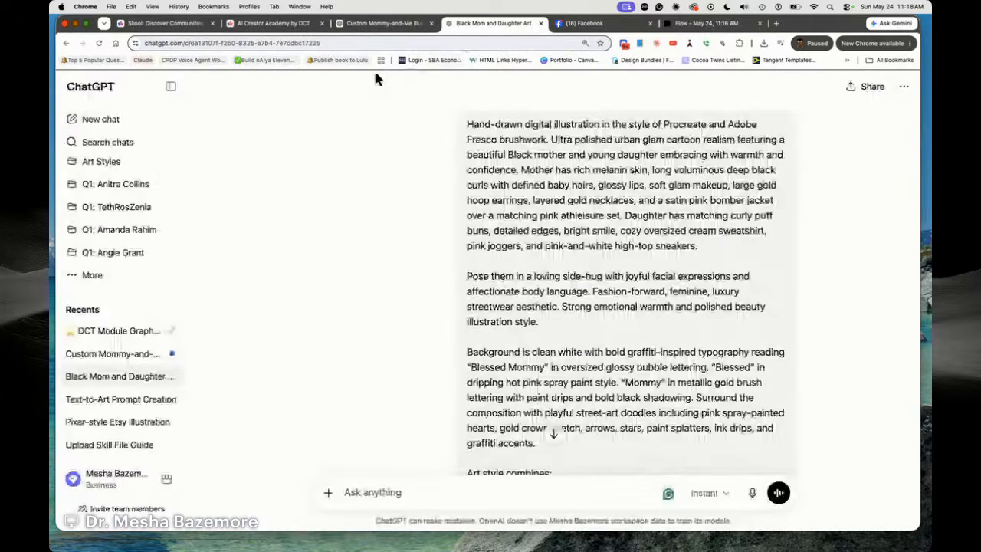
scroll(635, 218, "down", 5)
scroll(634, 211, "down", 3)
left_click(383, 23)
scroll(538, 177, "down", 15)
scroll(540, 187, "down", 20)
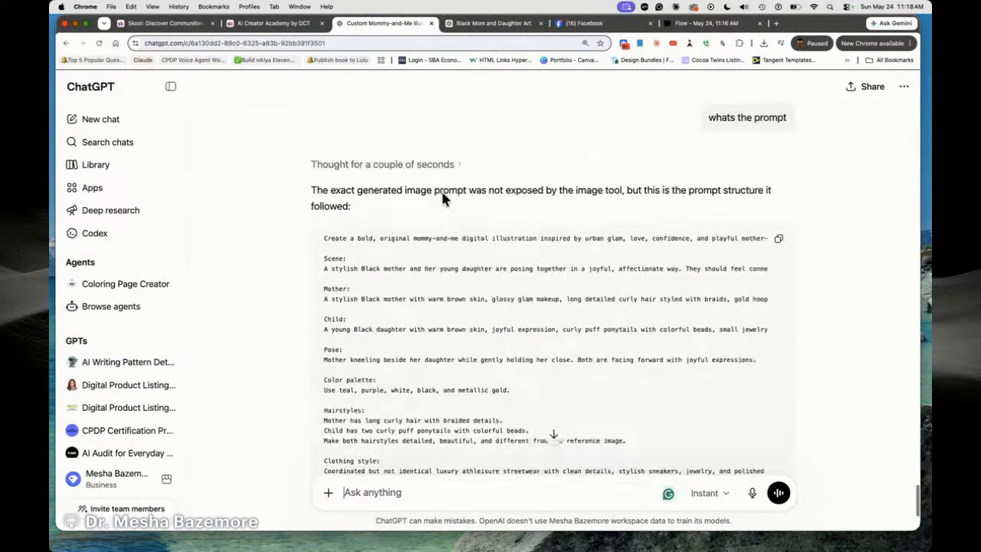
Compare the "My Mini & Me" image with the colors, hairstyles and text described in its prompt structure
scroll(667, 230, "up", 2)
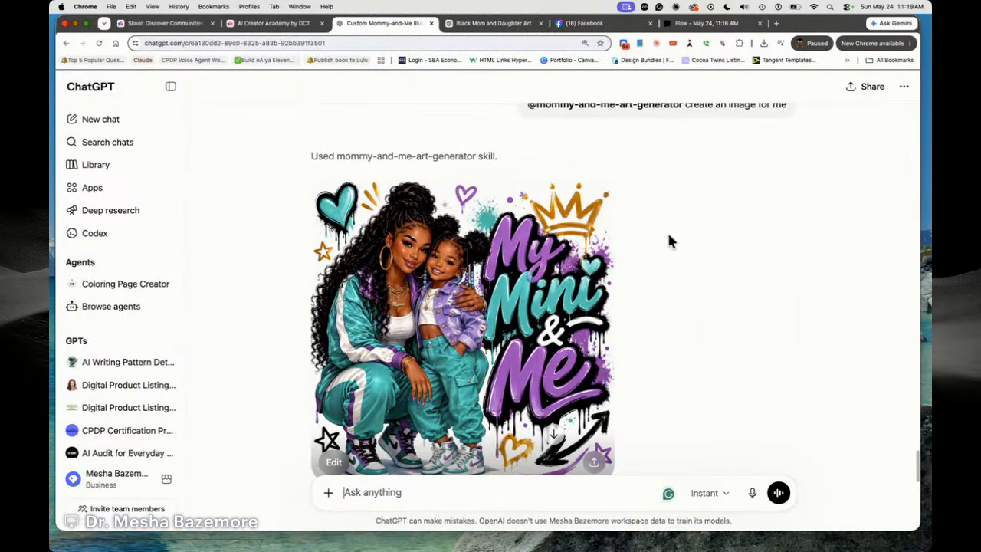
scroll(490, 258, "down", 2)
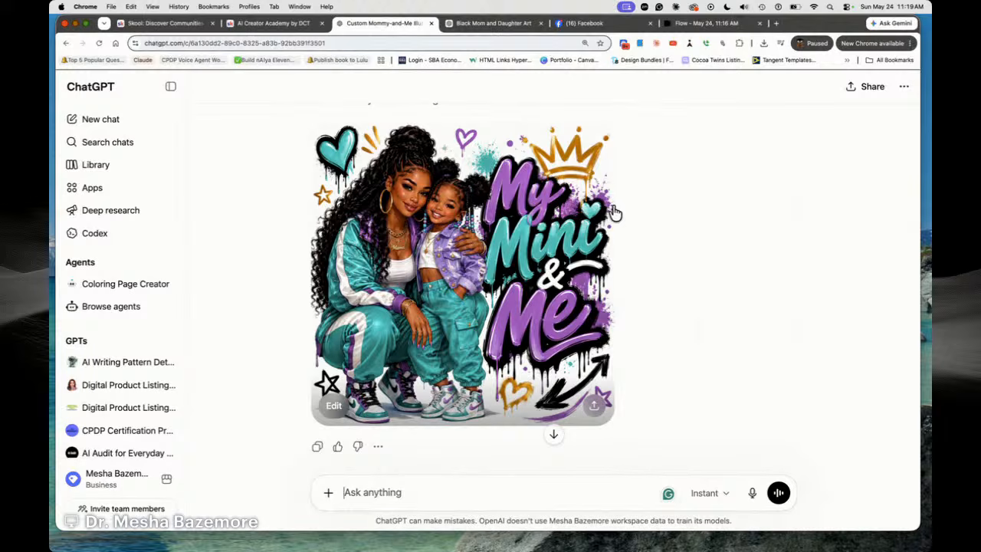
scroll(651, 252, "down", 10)
scroll(582, 253, "down", 4)
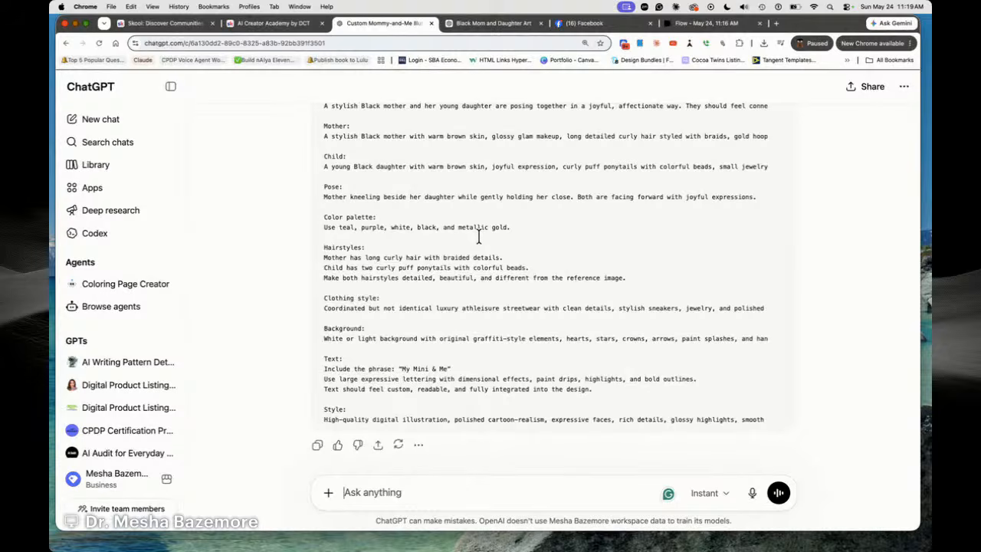
scroll(479, 235, "up", 10)
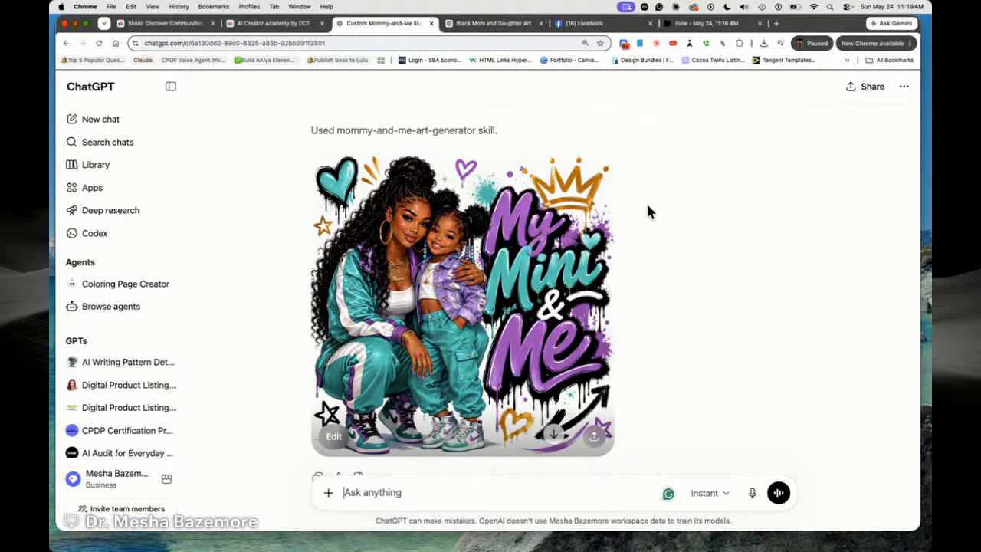
scroll(712, 223, "down", 10)
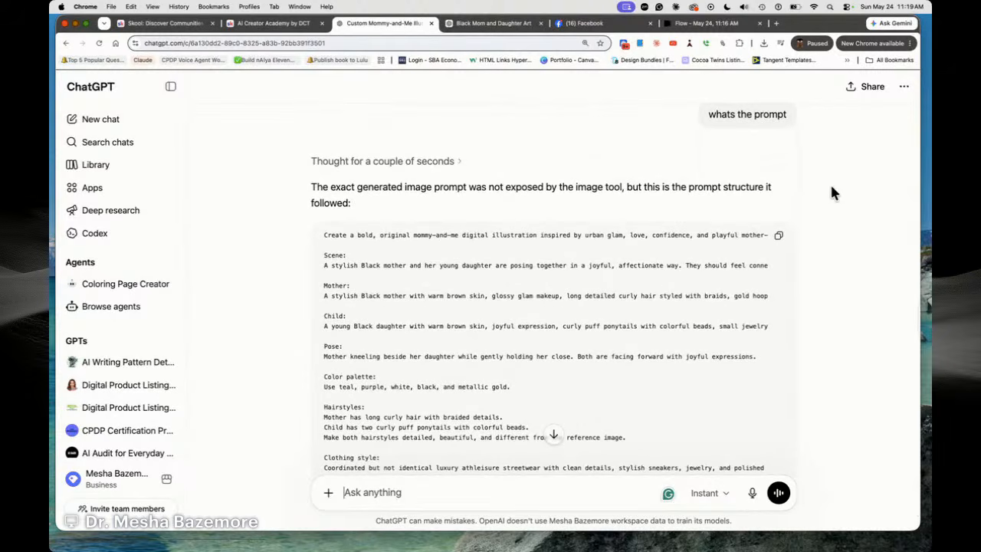
left_click(768, 145)
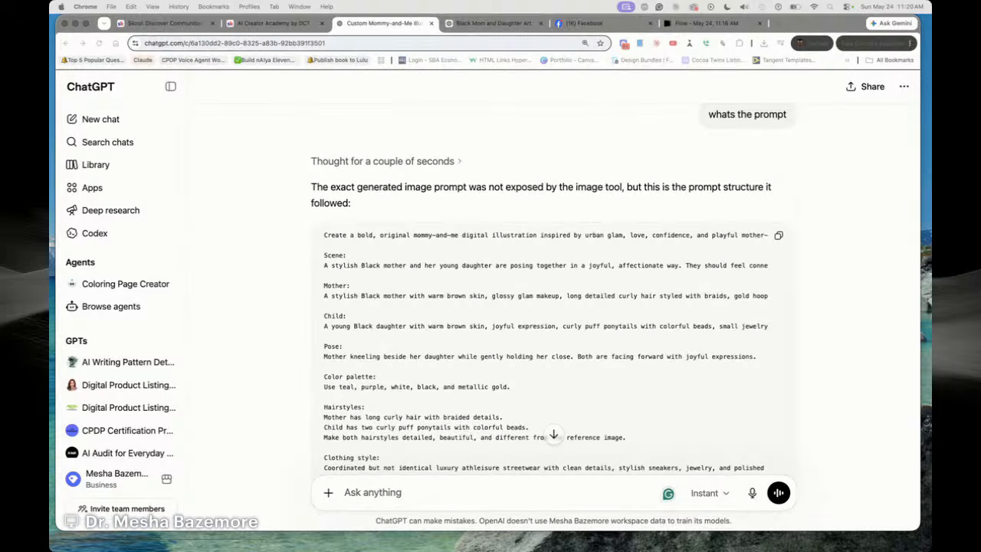
Review the chat's hairstyle and clothing options, the question about 1000 ideas per section, and the final prompt structure
scroll(604, 242, "down", 5)
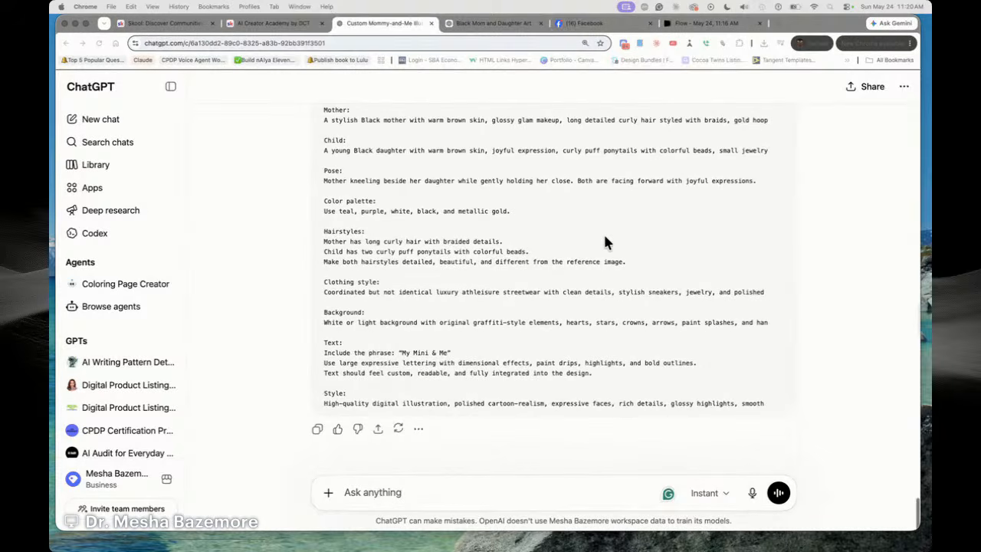
scroll(605, 239, "down", 20)
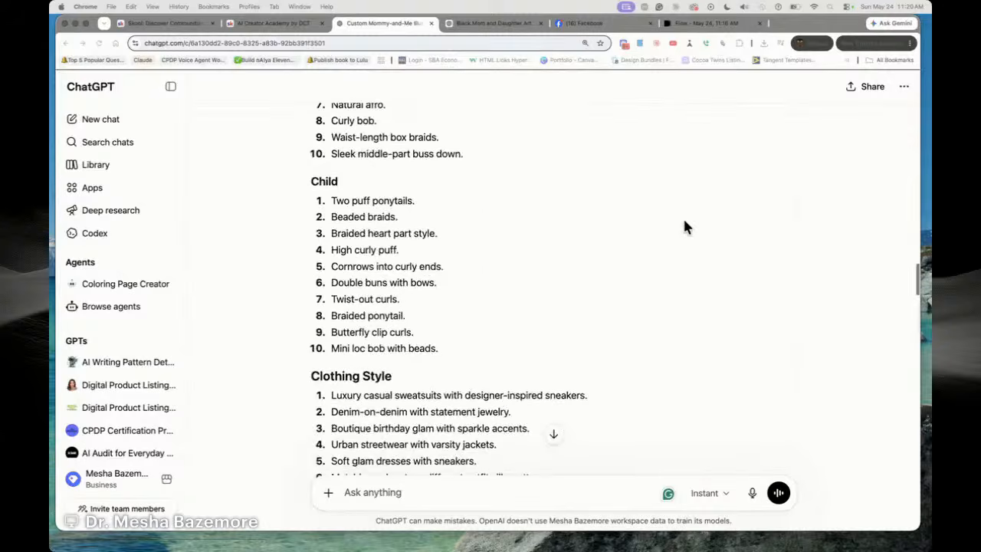
scroll(684, 221, "down", 20)
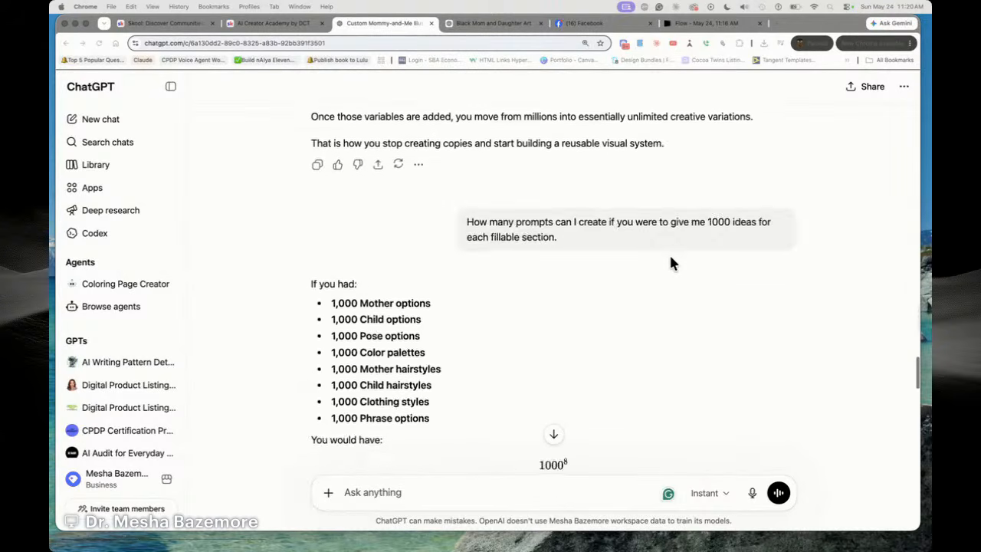
scroll(665, 264, "down", 20)
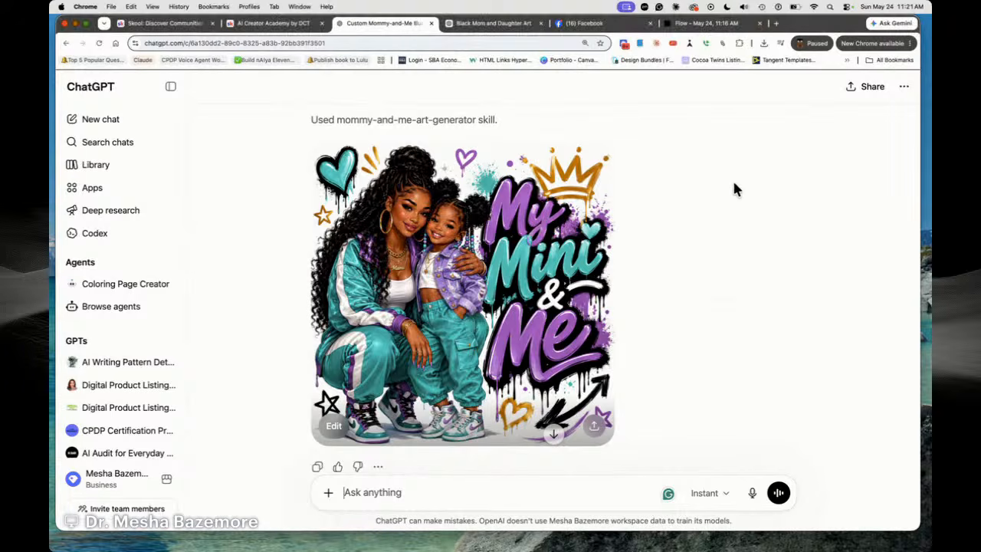
scroll(734, 189, "down", 10)
scroll(724, 186, "up", 20)
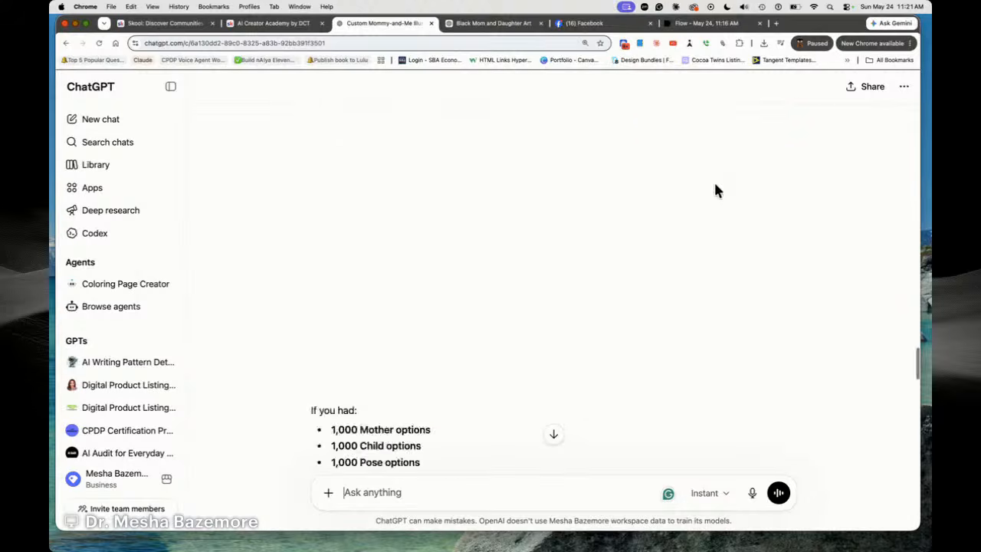
scroll(632, 194, "down", 10)
scroll(632, 193, "up", 15)
scroll(639, 219, "down", 5)
scroll(438, 154, "up", 5)
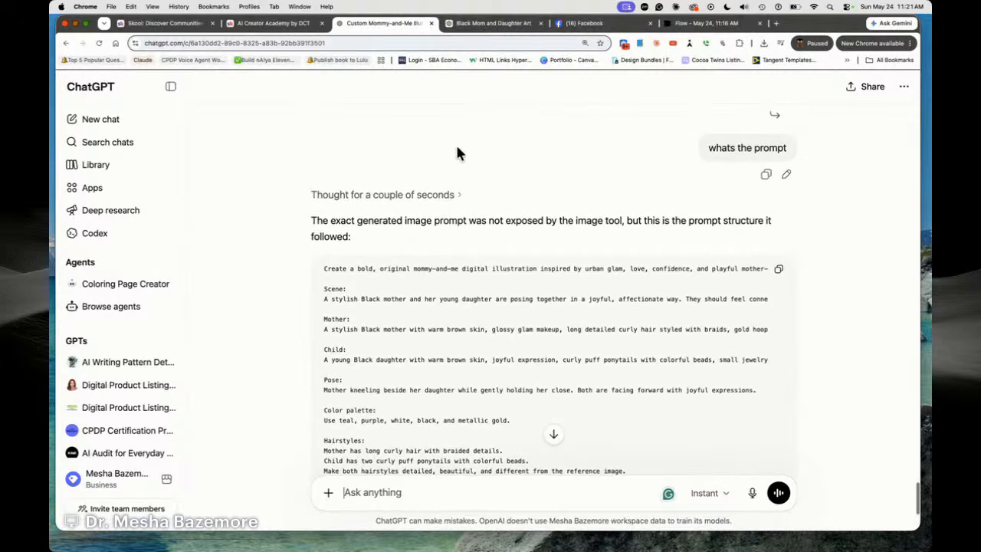
scroll(571, 154, "down", 5)
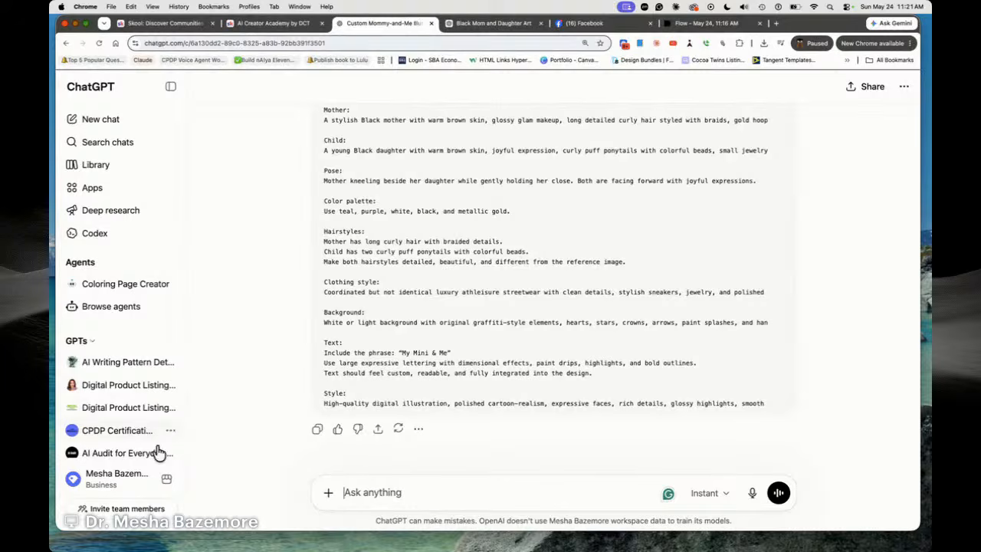
Go to the installed ChatGPT skills and open the details of the mommy-and-me-art-generator skill
left_click(129, 476)
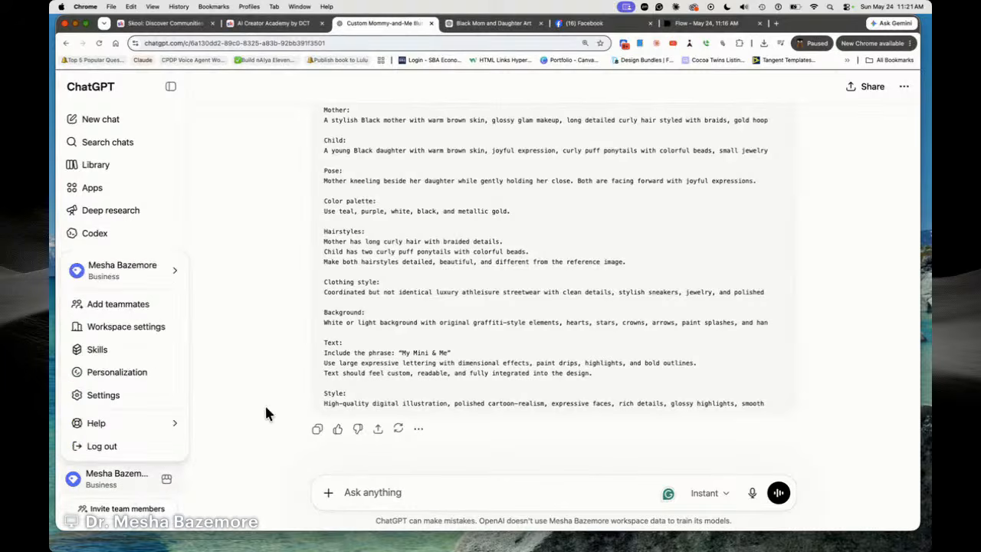
left_click(98, 349)
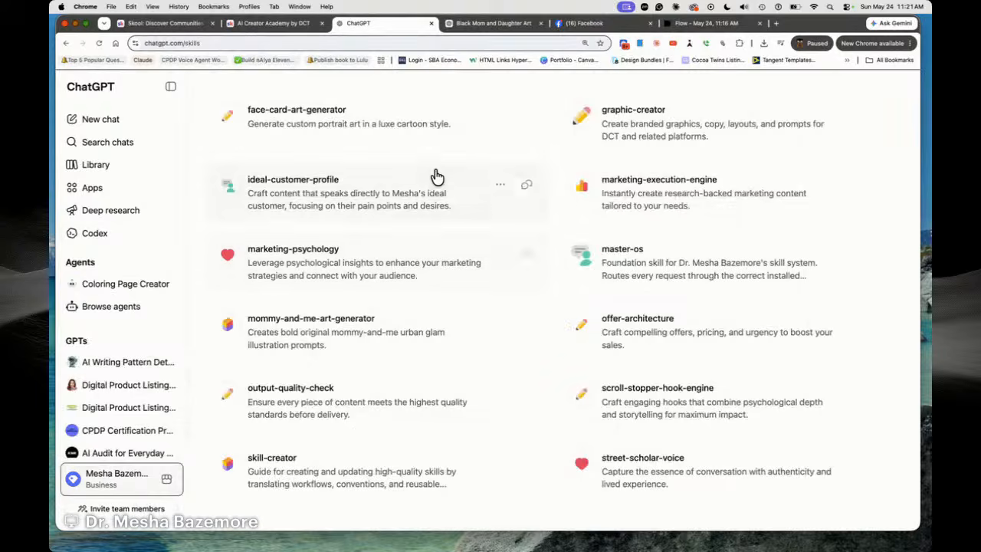
scroll(460, 201, "up", 5)
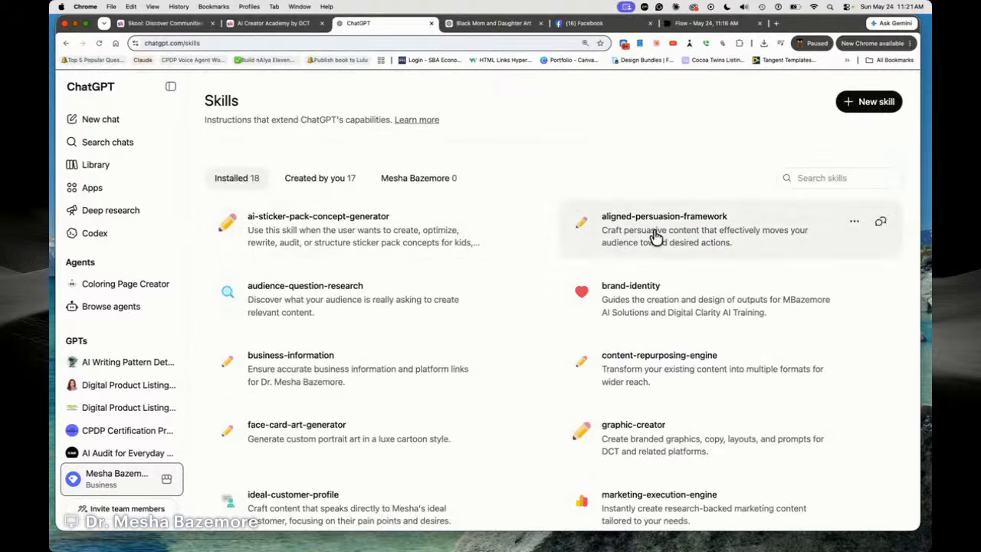
scroll(315, 276, "down", 4)
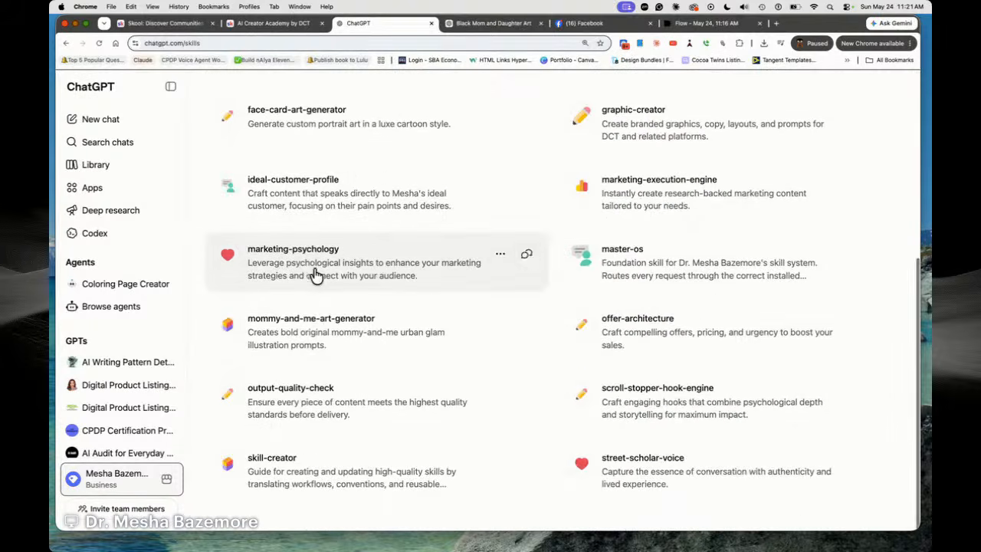
left_click(339, 338)
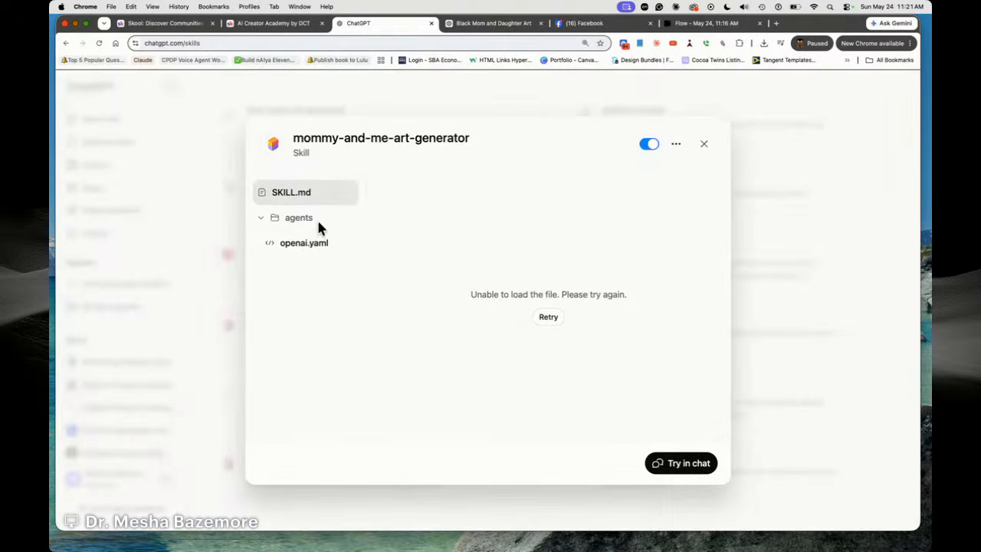
Check the sharing and access settings of the mommy-and-me-art-generator skill, and close the sharing dialog
left_click(675, 143)
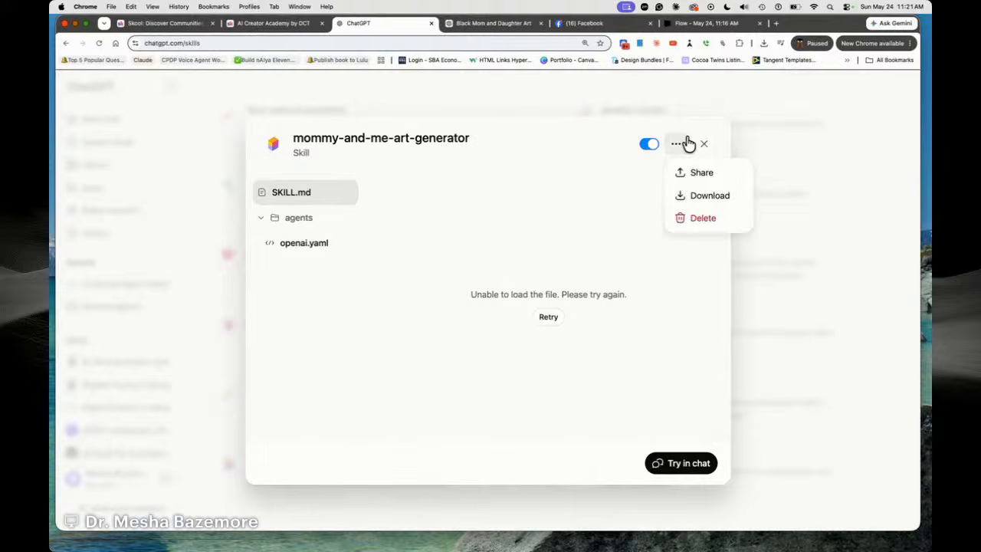
left_click(693, 171)
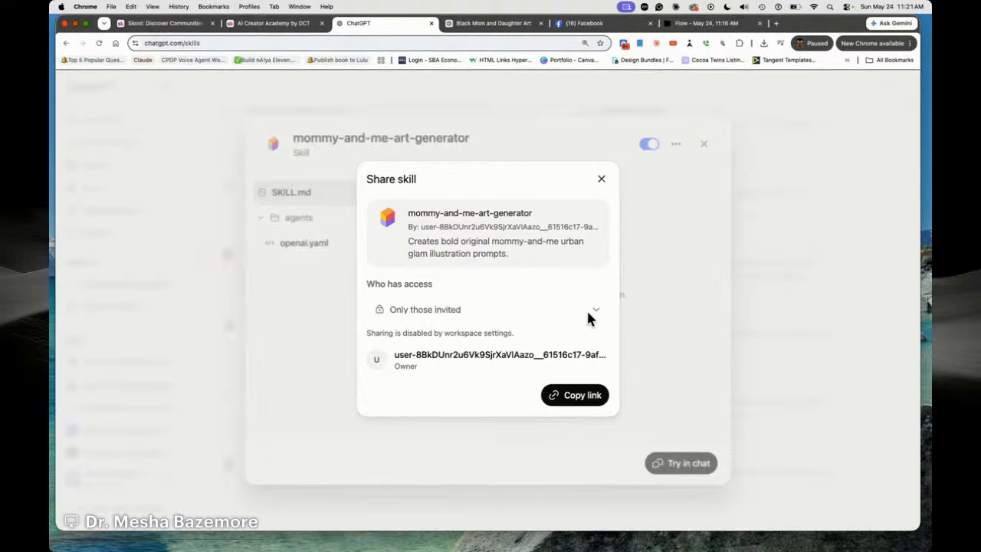
left_click(602, 179)
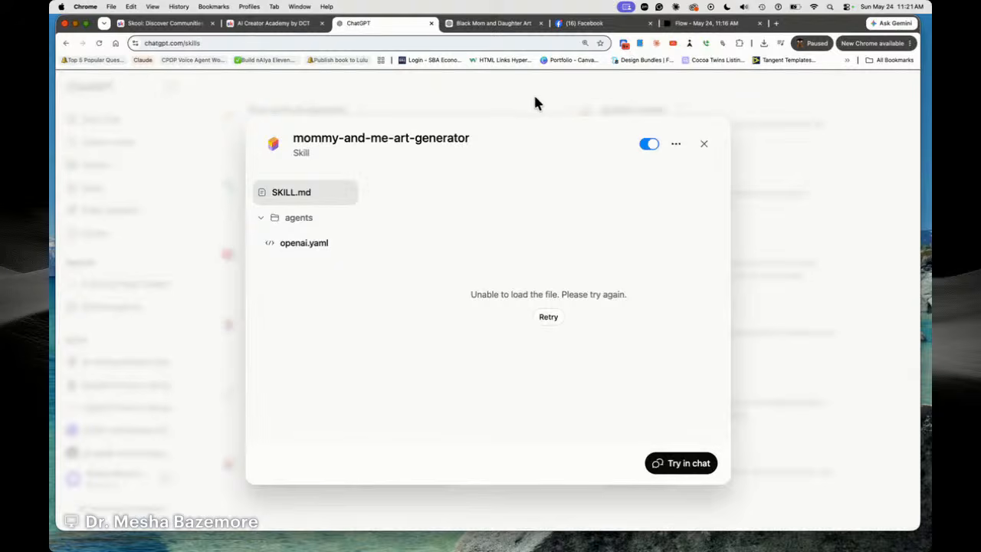
Try to download the mommy-and-me-art-generator skill, and close its details
left_click(675, 144)
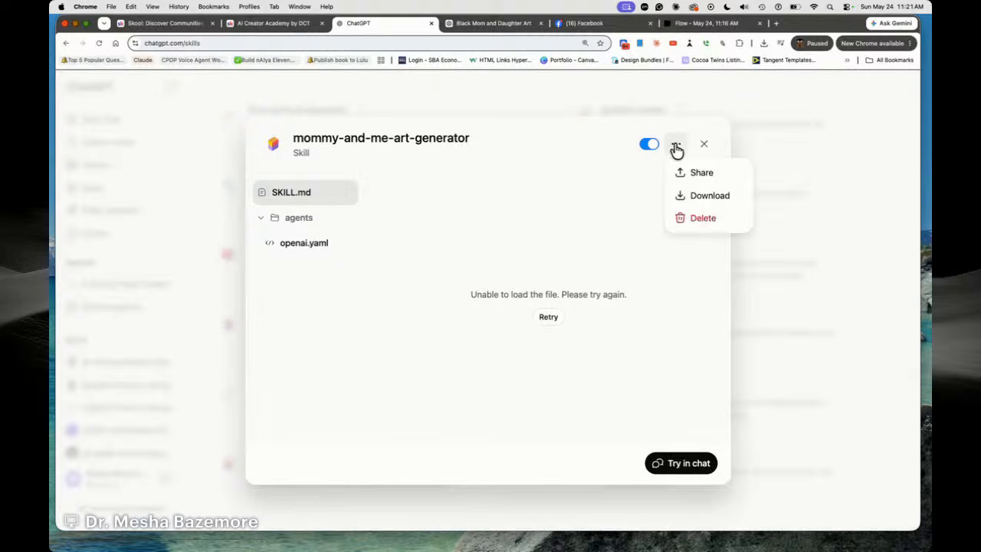
left_click(716, 196)
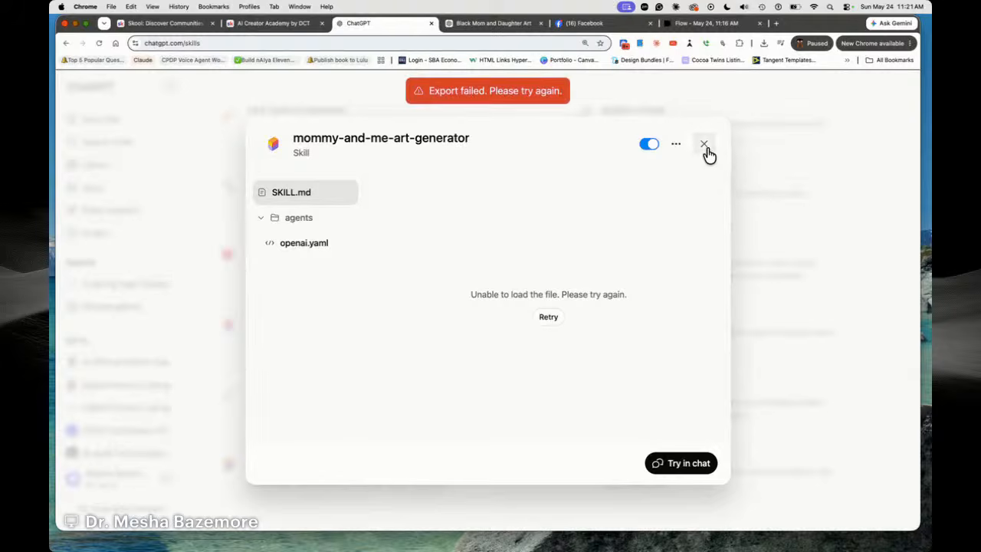
left_click(704, 145)
Reload the Skills page and open the mommy-and-me-art-generator details with its SKILL.md content
left_click(99, 42)
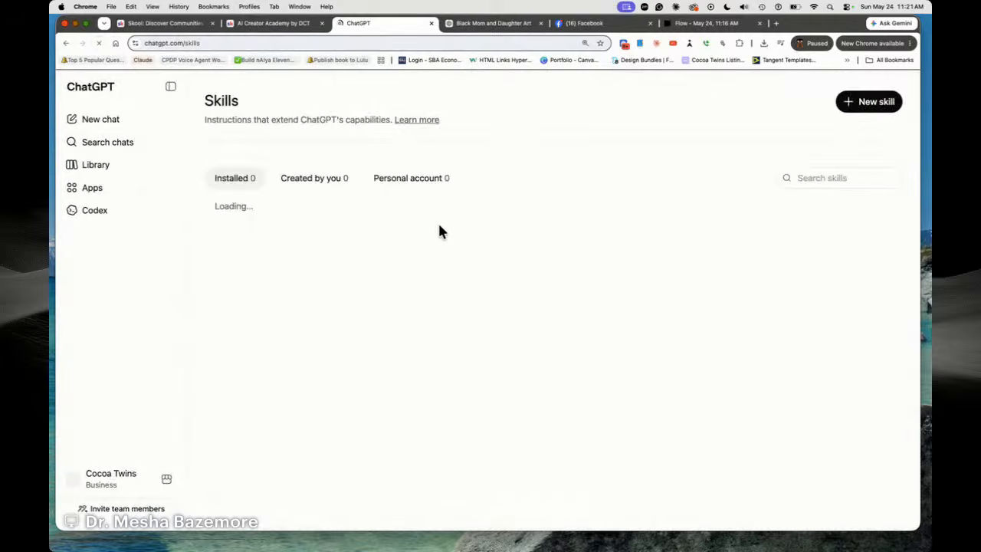
scroll(516, 256, "down", 5)
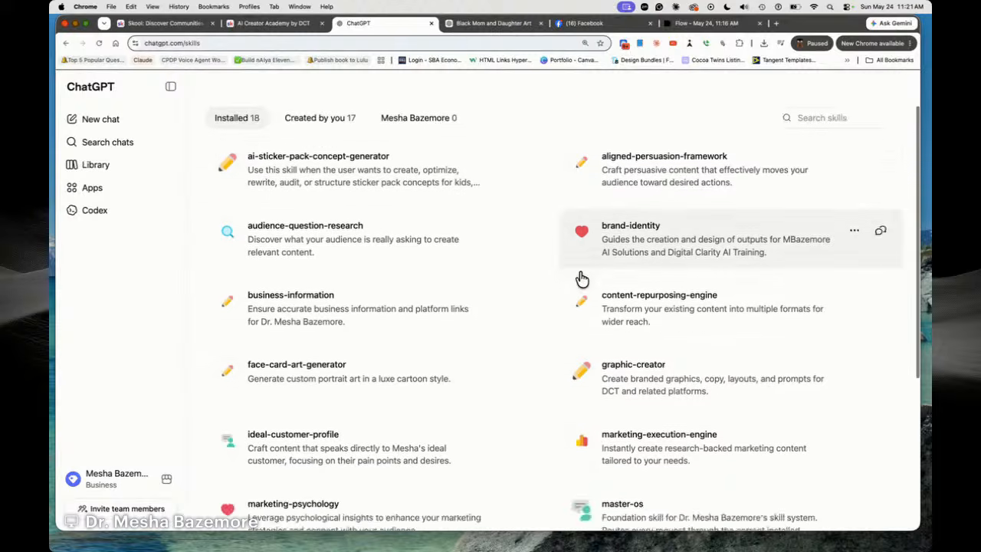
scroll(429, 298, "down", 3)
left_click(355, 339)
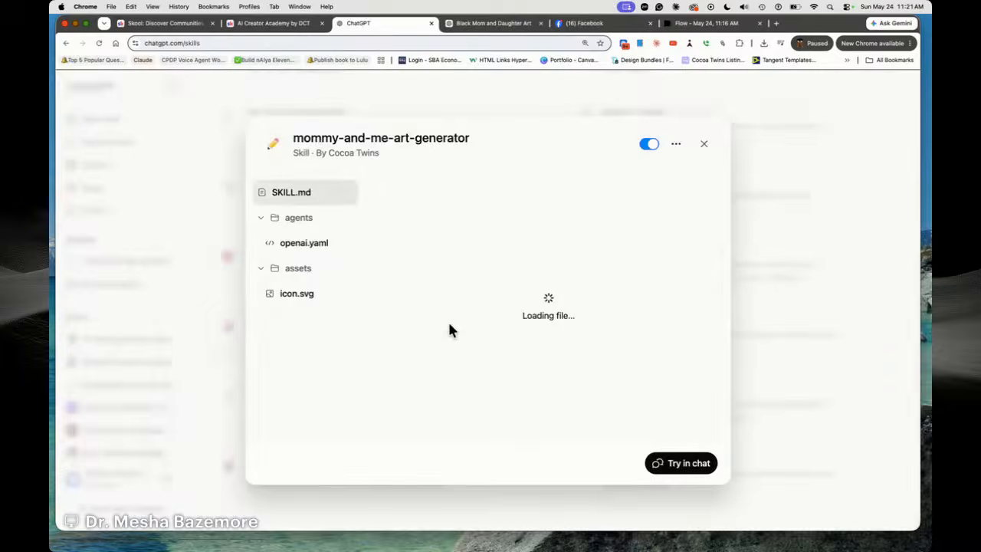
left_click(498, 259)
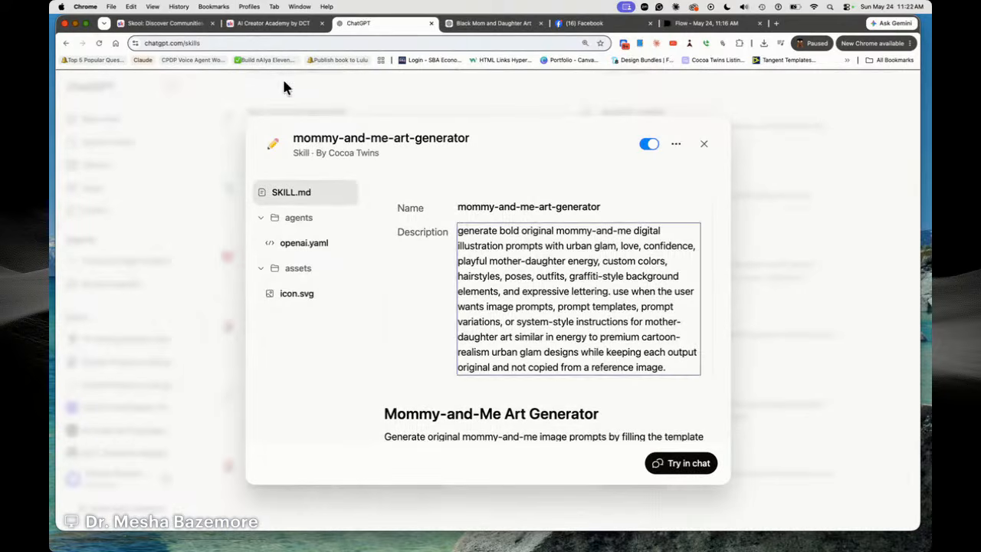
Switch to the Skool community and clear the body text of the "Mommy and Me Skill File" post draft
left_click(247, 36)
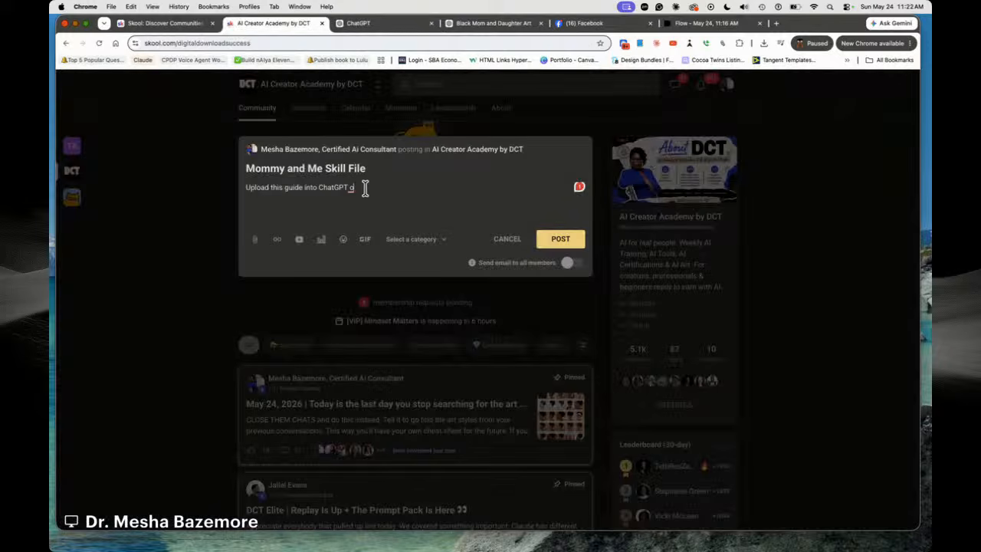
left_click_drag(383, 186, 248, 184)
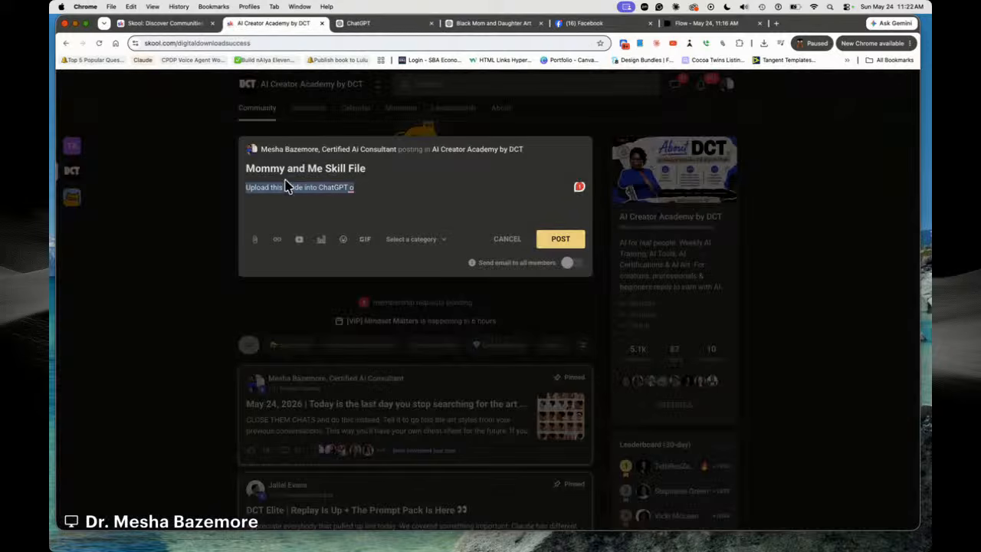
type("COpy")
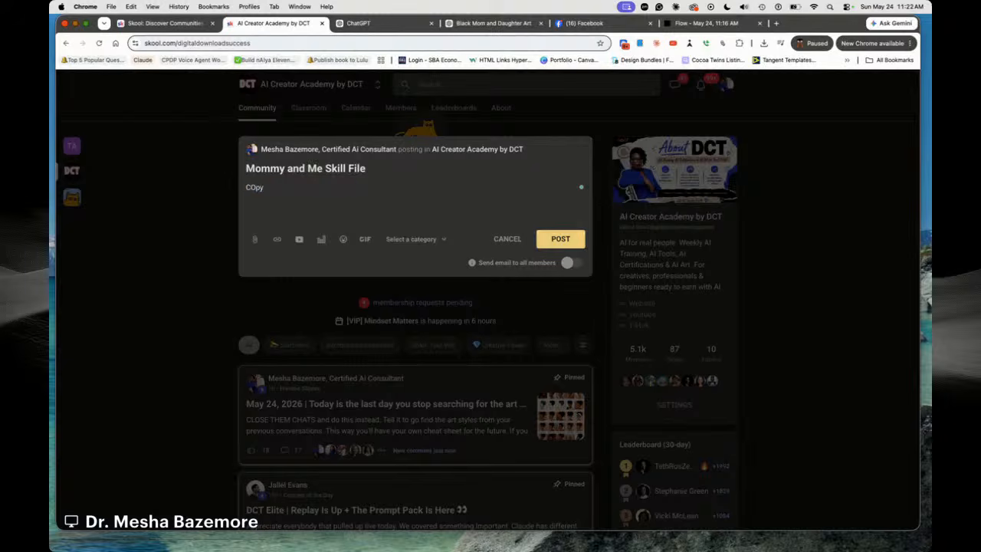
type("opy Paste")
key("BackSpace")
key("BackSpace")
key("BackSpace")
key("BackSpace")
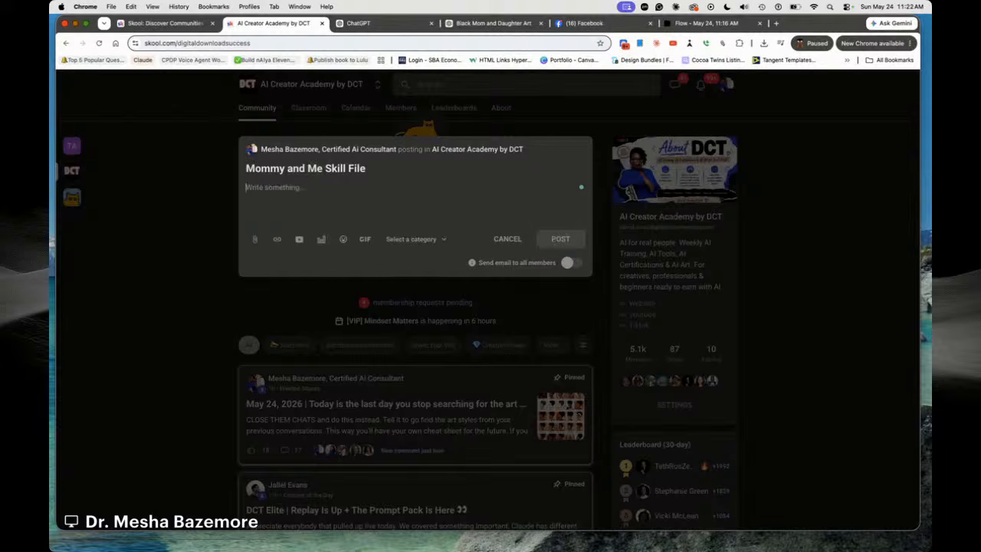
Go back to ChatGPT and download the mommy-and-me-art-generator skill
left_click(376, 23)
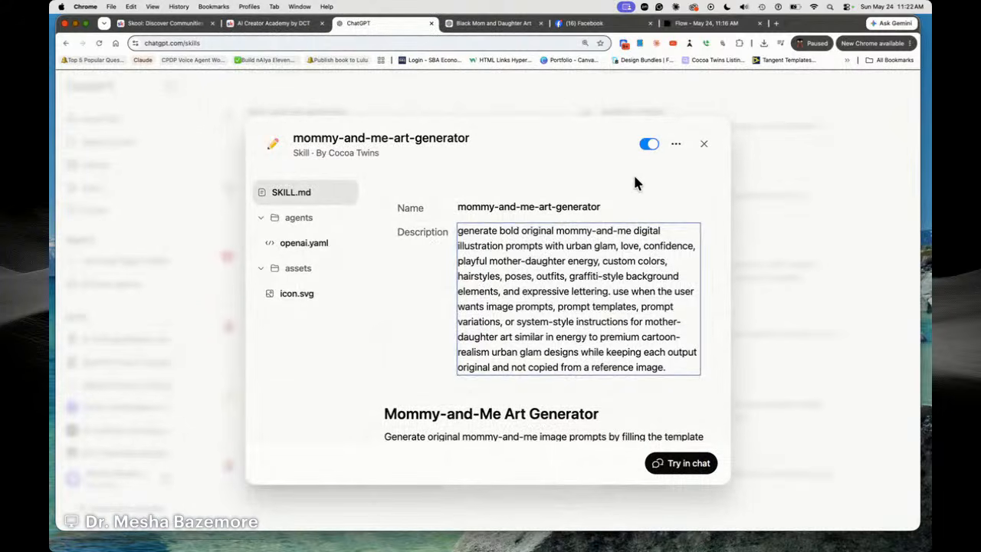
left_click(677, 145)
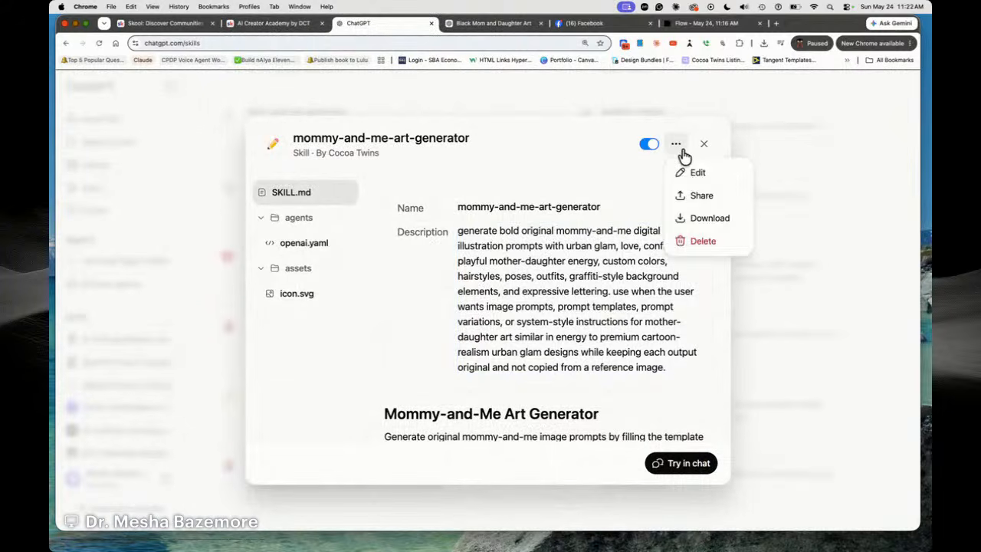
left_click(715, 224)
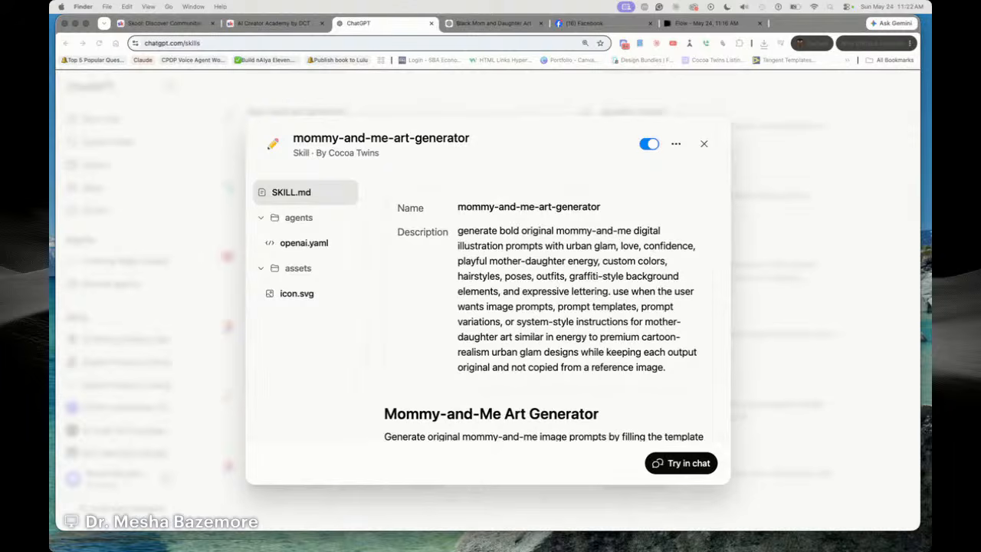
left_click(273, 24)
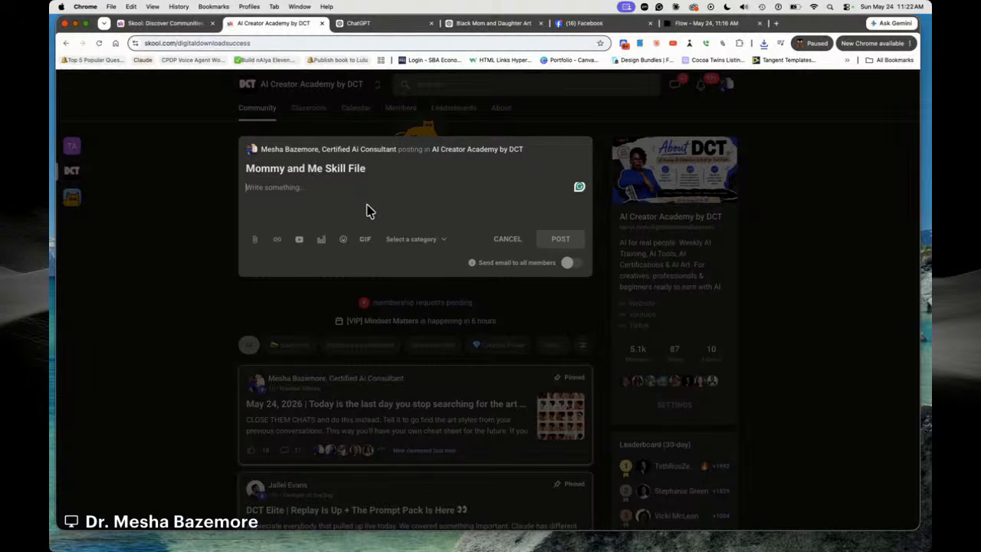
left_click(257, 239)
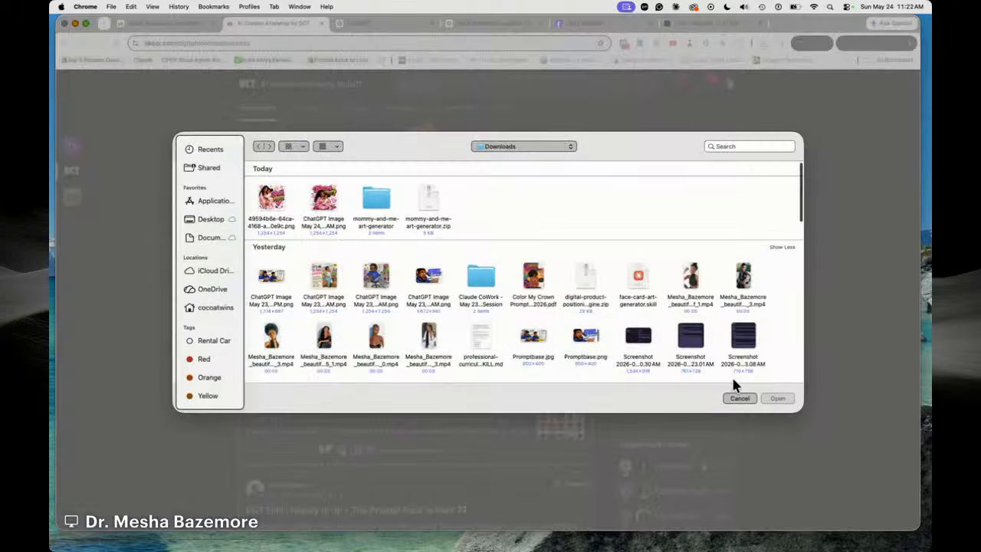
left_click(737, 398)
Return to the mommy-and-me chat in ChatGPT, open the "My mini and me poster" image and download it
left_click(368, 25)
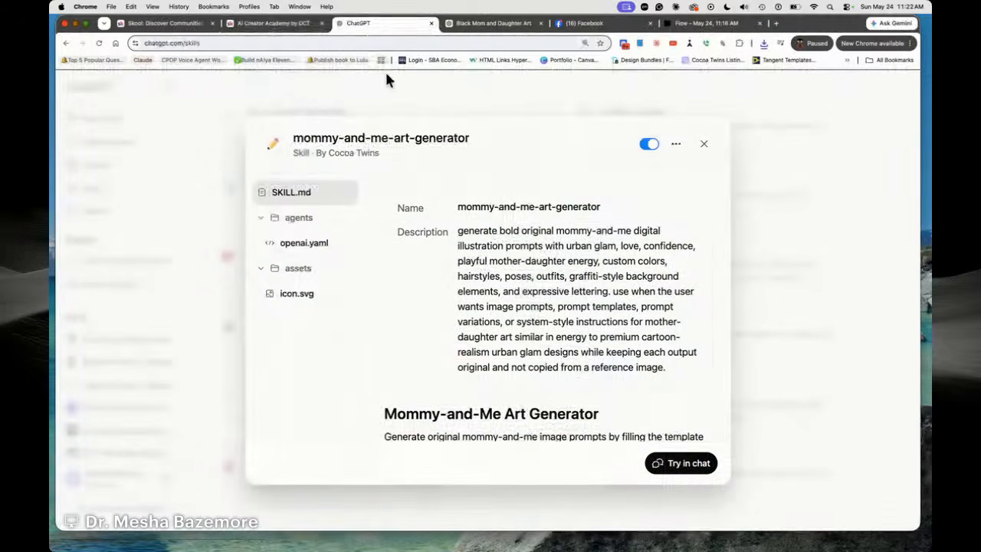
left_click(704, 145)
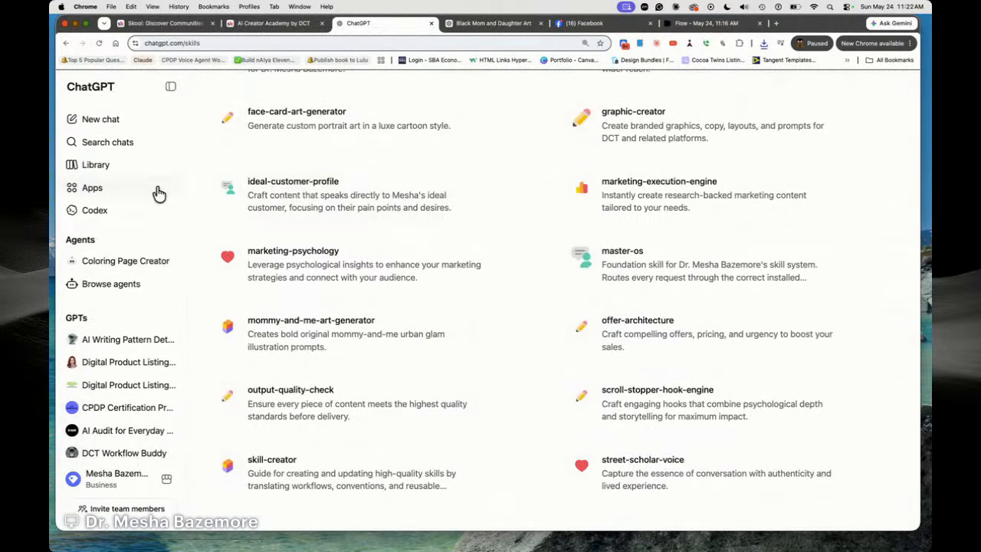
left_click(66, 43)
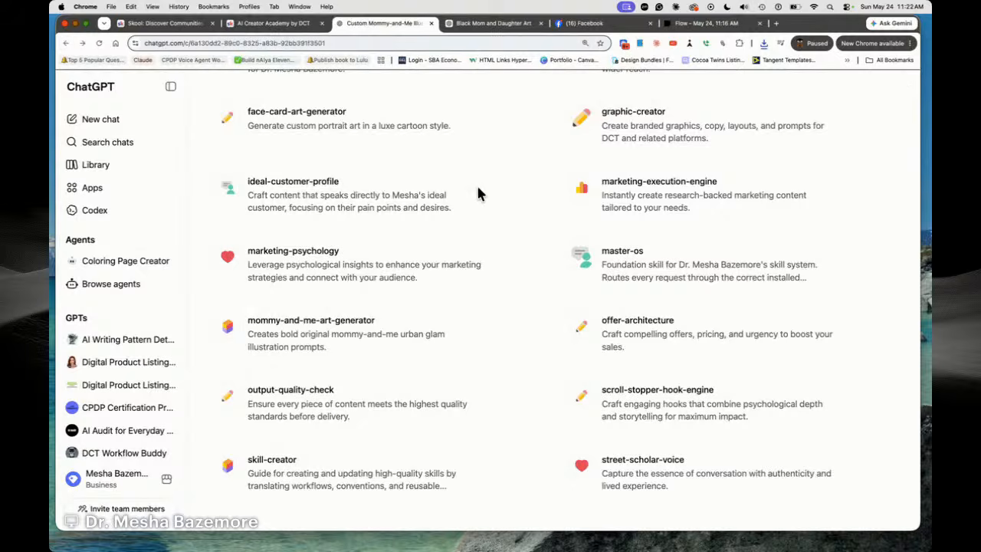
scroll(582, 245, "down", 20)
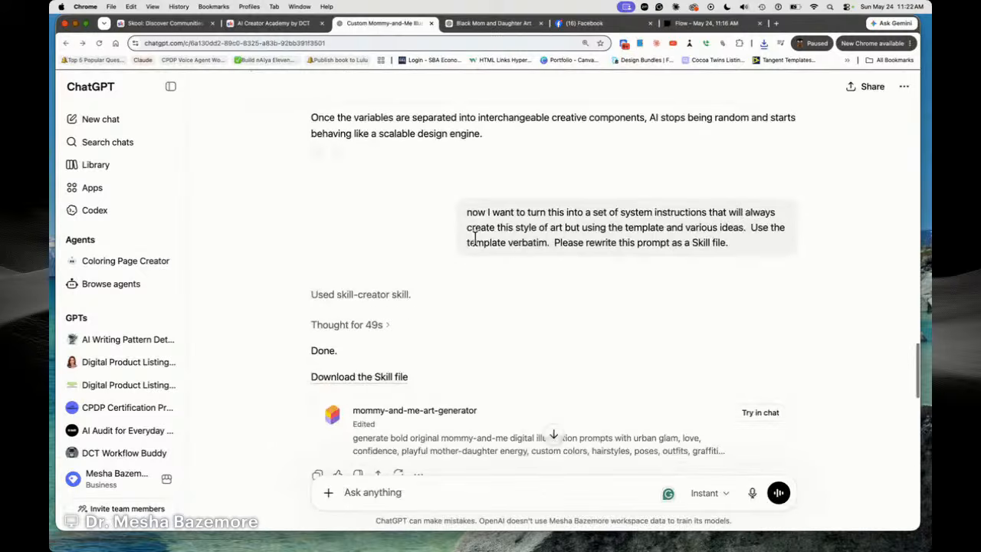
left_click(519, 255)
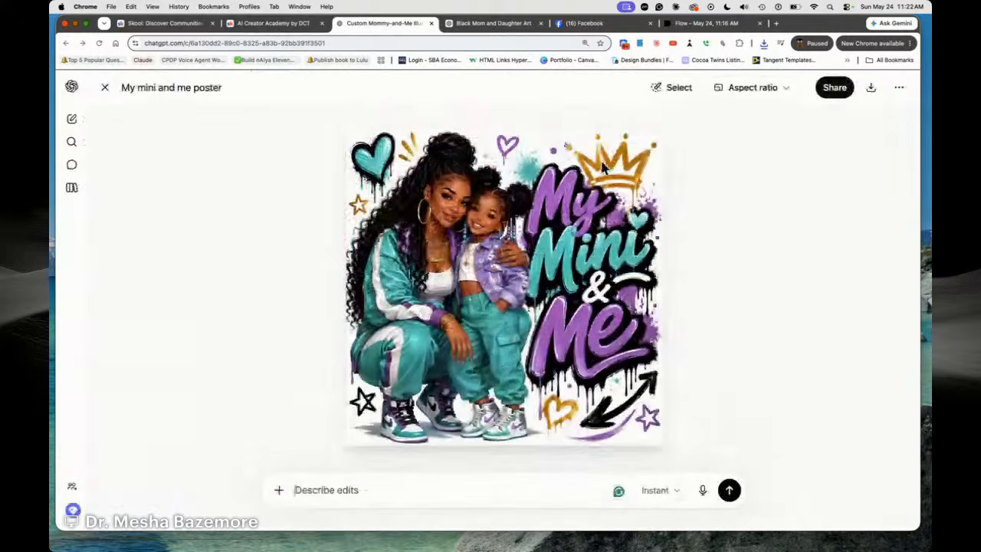
left_click(871, 90)
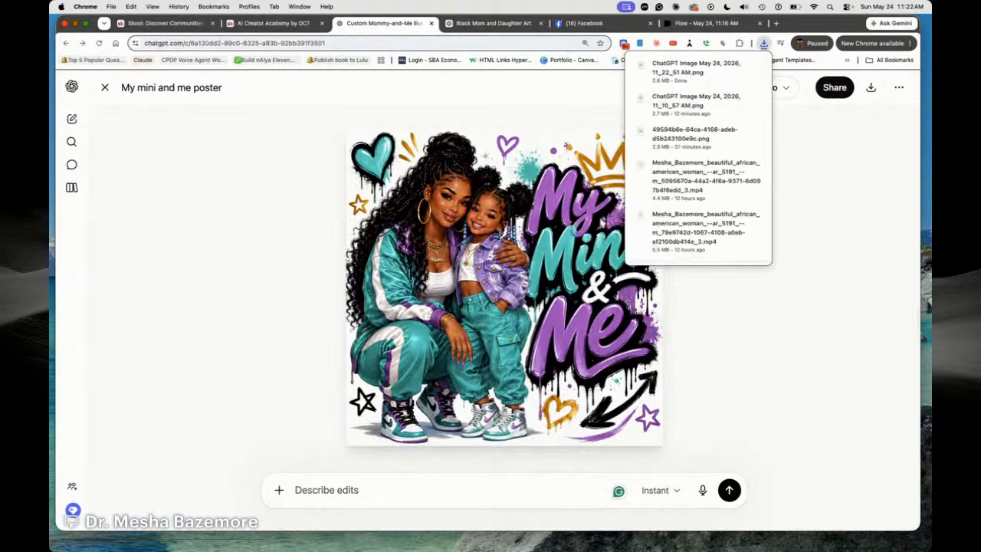
Attach the downloaded "My Mini & Me" image from Downloads to the "Mommy and Me Skill File" draft in Skool
left_click(261, 24)
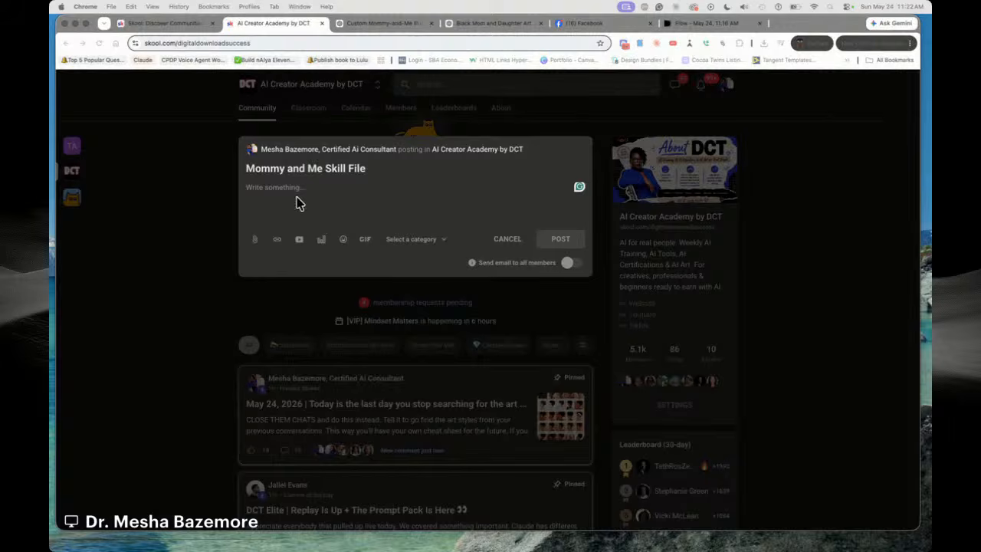
left_click(255, 239)
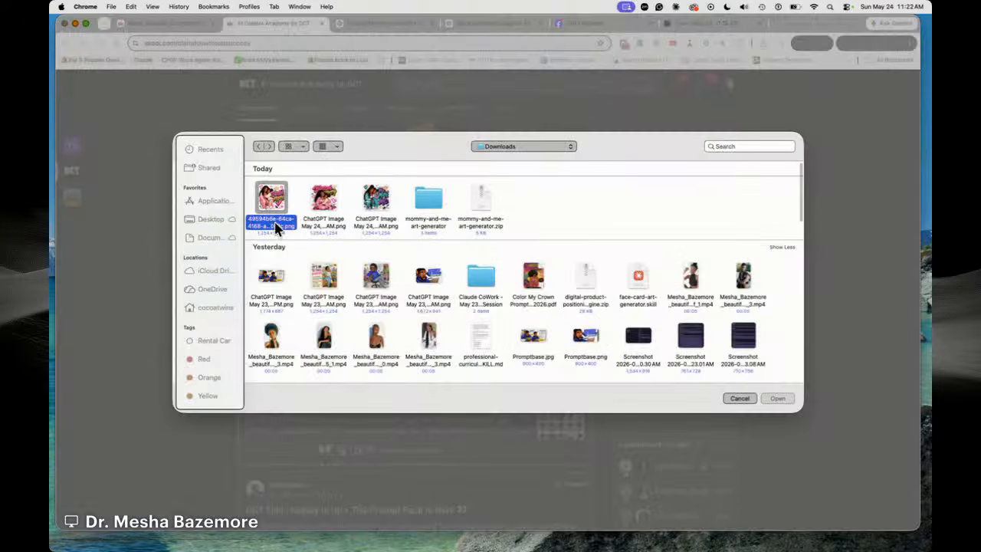
left_click(375, 200)
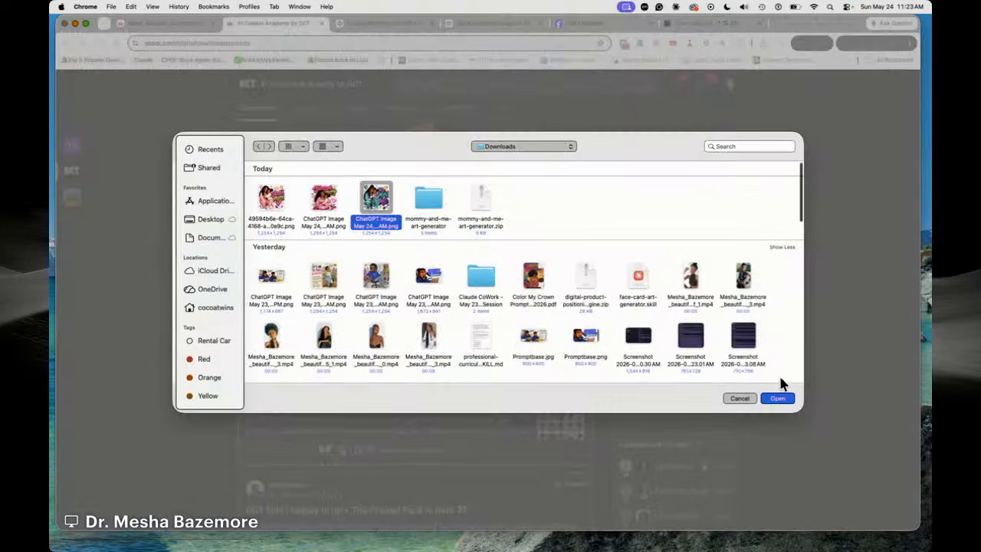
left_click(776, 397)
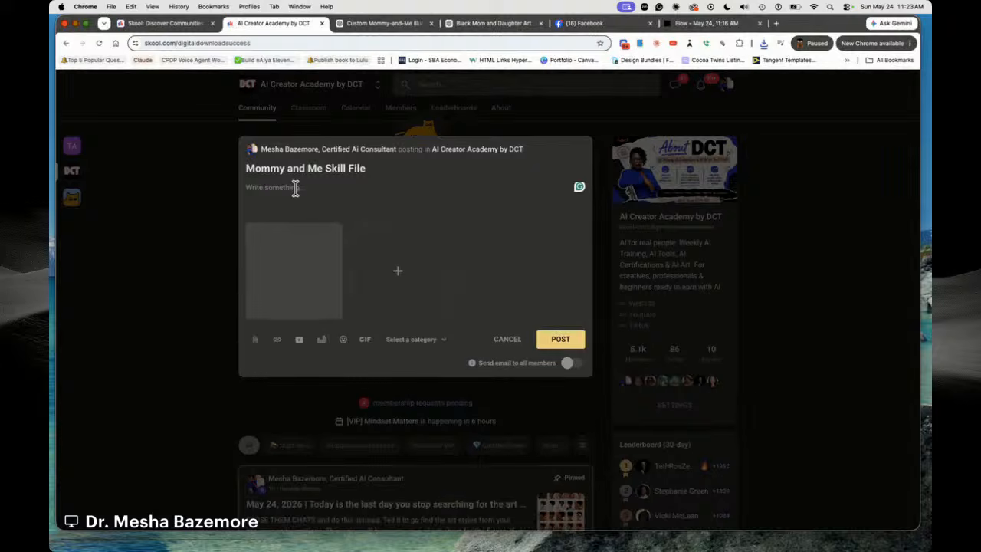
Write the post body "The skill file is attached, but if you cannot access copy the information in the chat."
type("The")
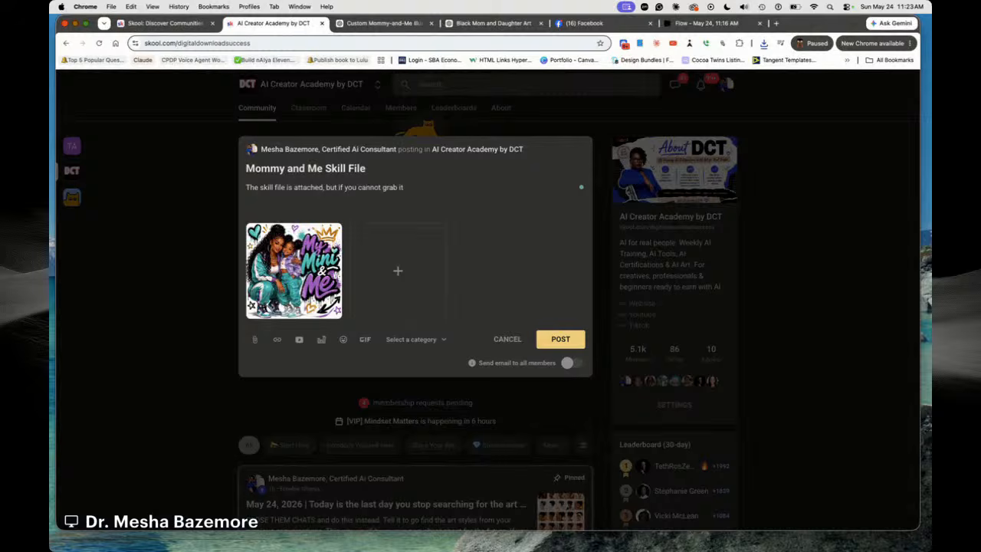
key("BackSpace")
type("co")
left_click_drag(411, 188, 484, 186)
key("BackSpace")
key("BackSpace")
type("copy the information in the chat.")
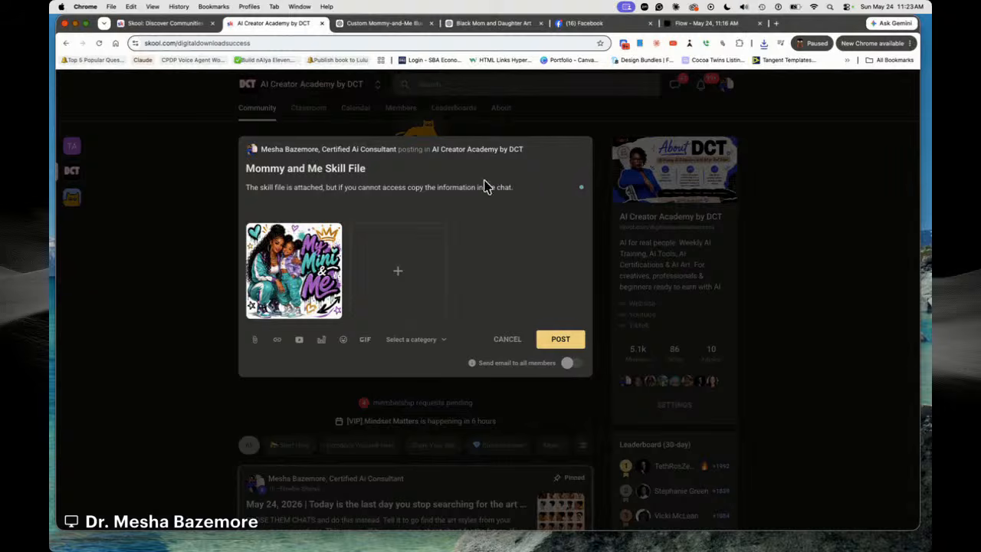
Attach SKILL.md from the downloaded mommy-and-me-art-generator folder to the post
left_click(399, 264)
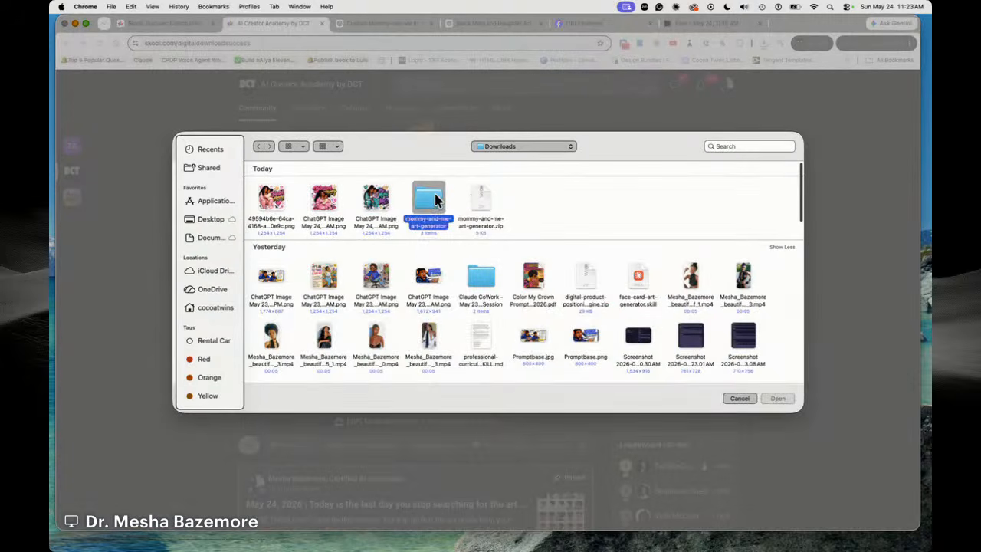
double_click(435, 198)
left_click(377, 199)
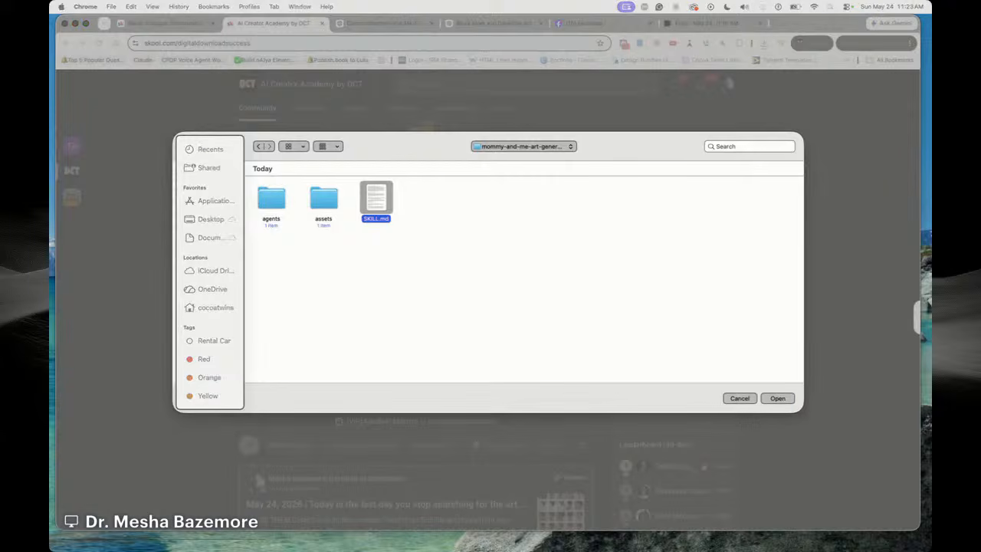
left_click(777, 398)
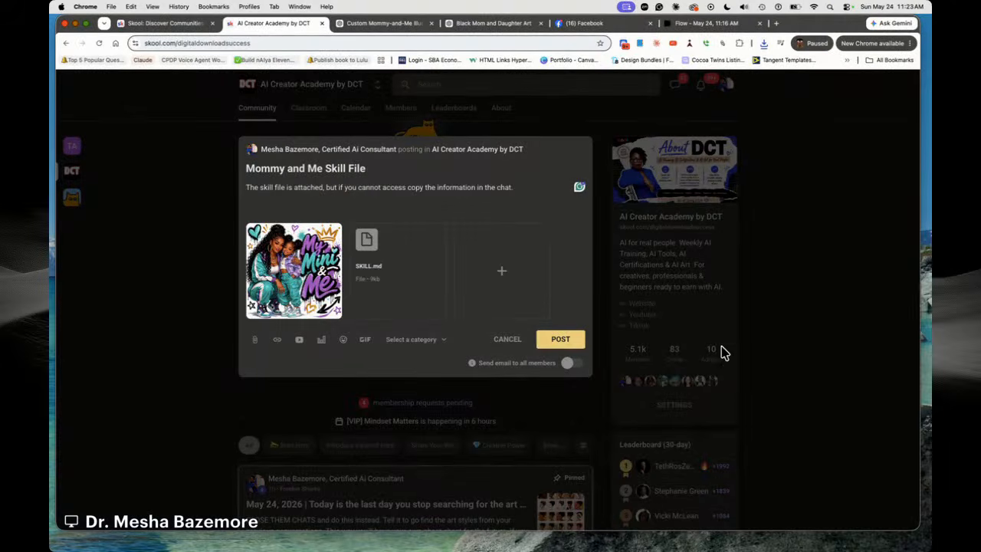
Assign the post to the Freebie Shares category and publish it
left_click(431, 341)
scroll(424, 463, "down", 3)
left_click(390, 507)
left_click(559, 341)
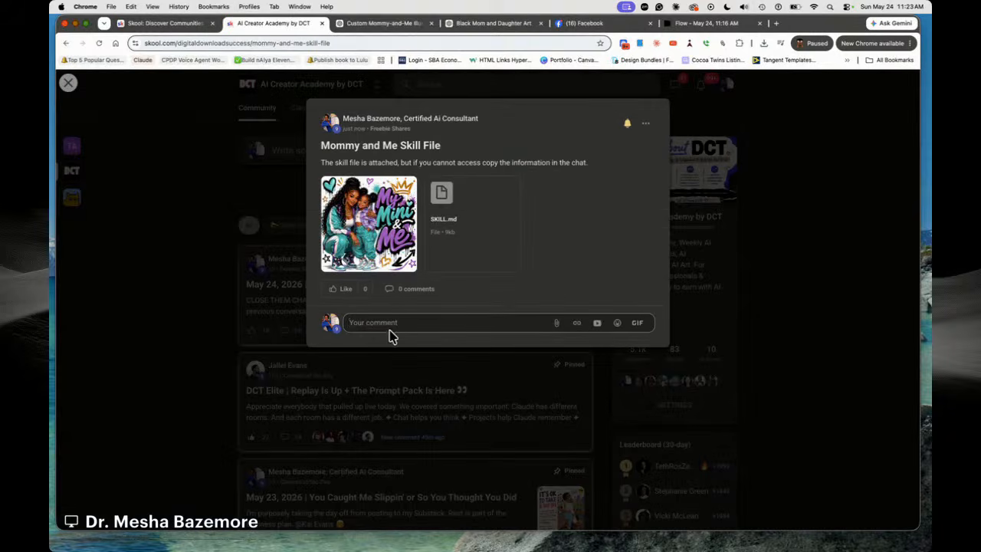
Reopen the mommy-and-me-art-generator details in ChatGPT's installed skills and copy the skill's name
left_click(396, 24)
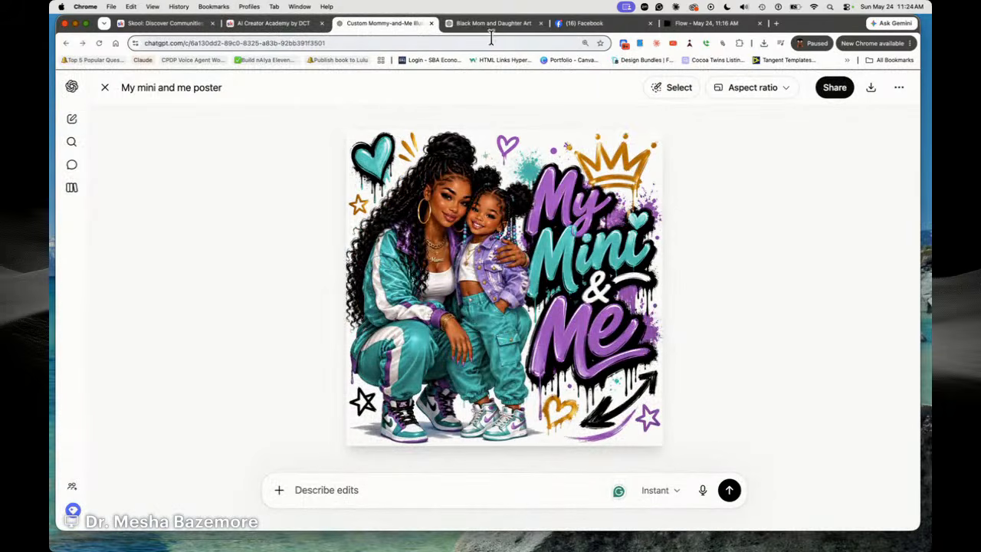
left_click(462, 23)
left_click(403, 24)
left_click(84, 45)
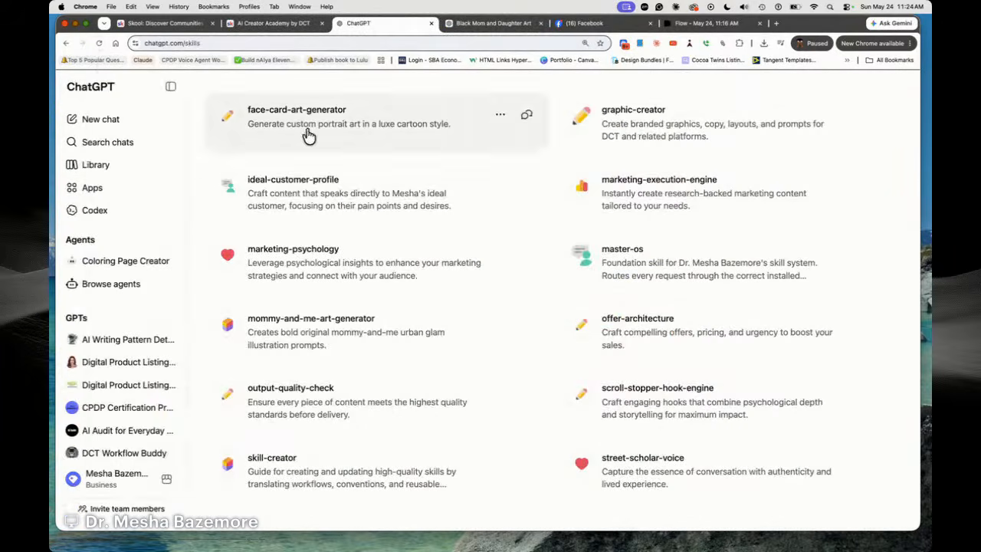
left_click(392, 320)
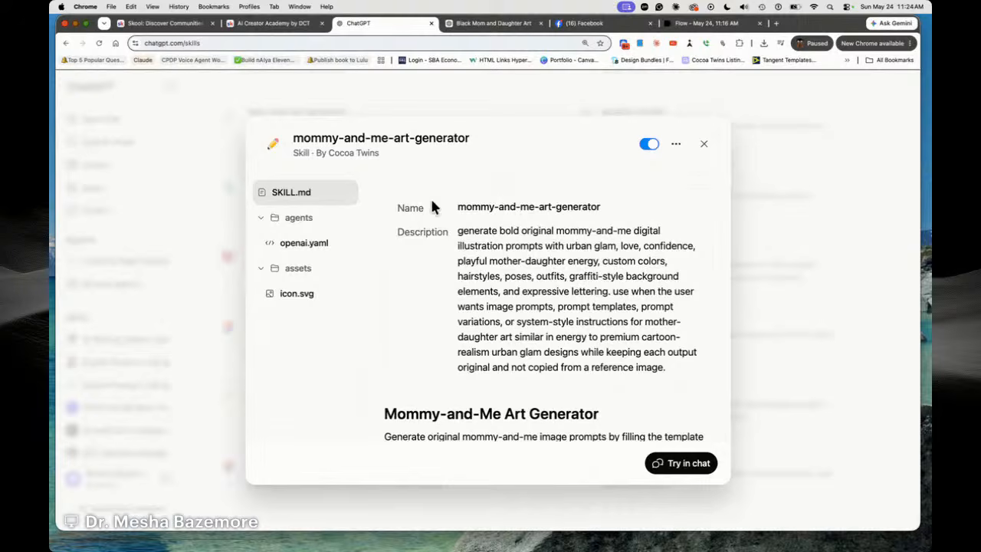
left_click_drag(609, 203, 466, 208)
key("super+c")
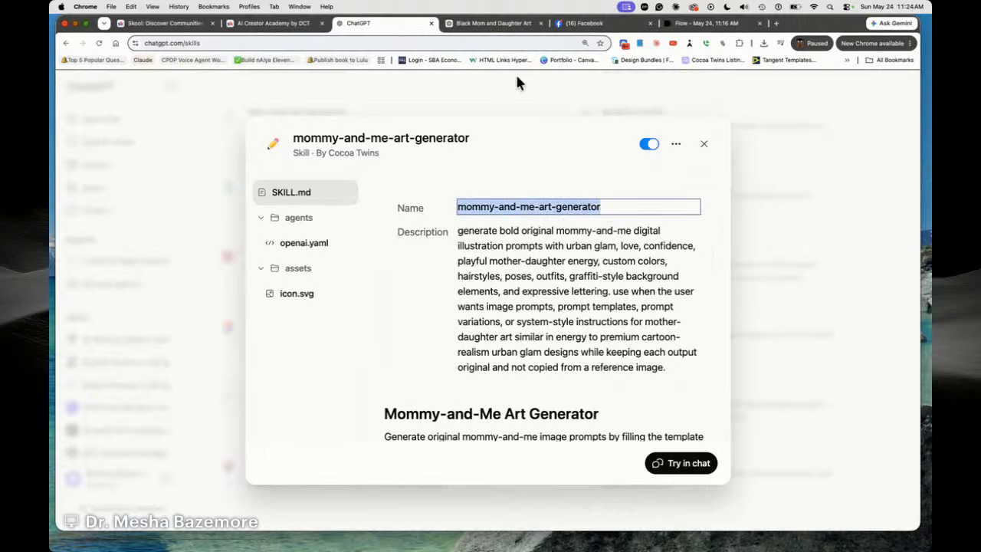
Start a comment on the Mommy and Me Skill File post in Skool with the line "Name: mommy-and-me-art-generator"
left_click(306, 24)
left_click(406, 319)
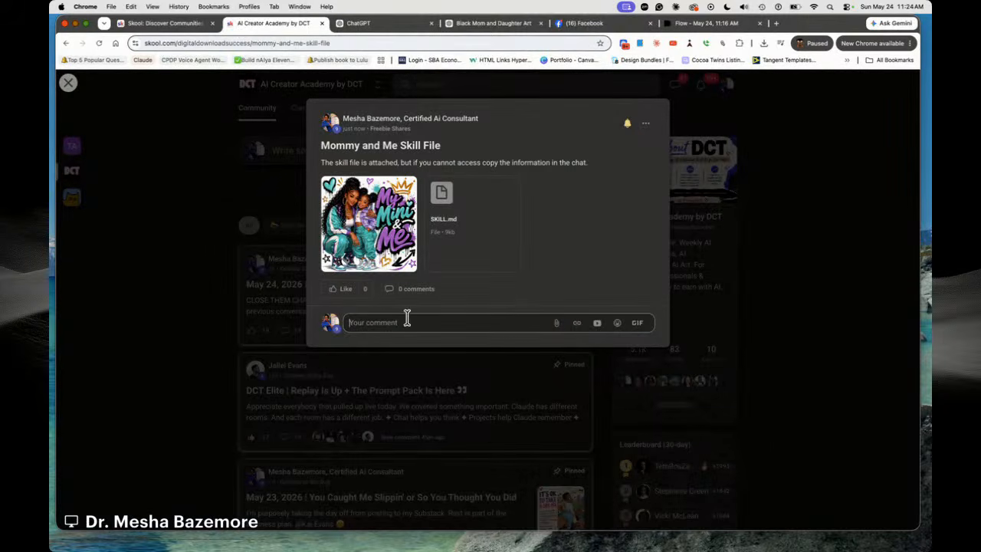
type("Name:")
key("super+v")
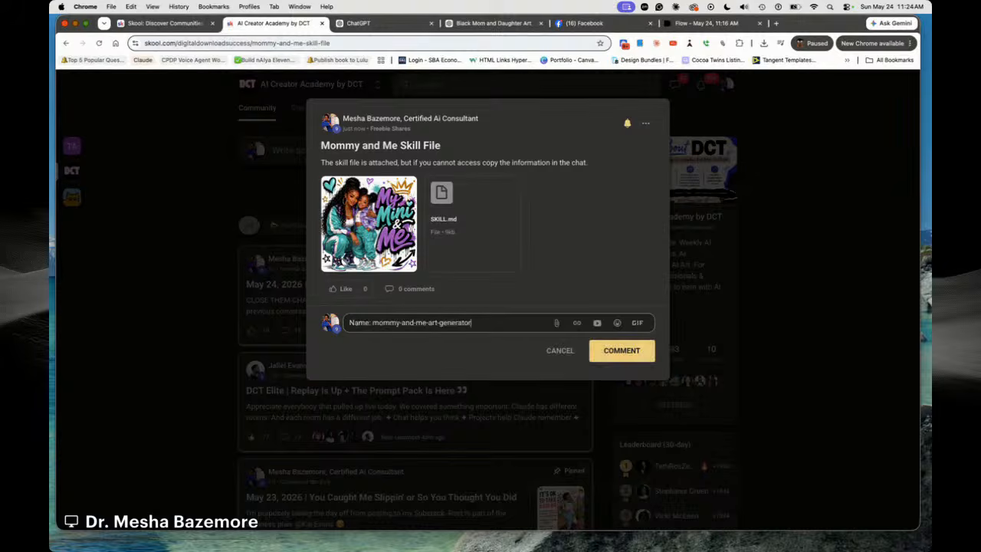
Add a "Description:" line to the comment and fill it with the skill's full description copied from ChatGPT
key("Return")
type("Description:")
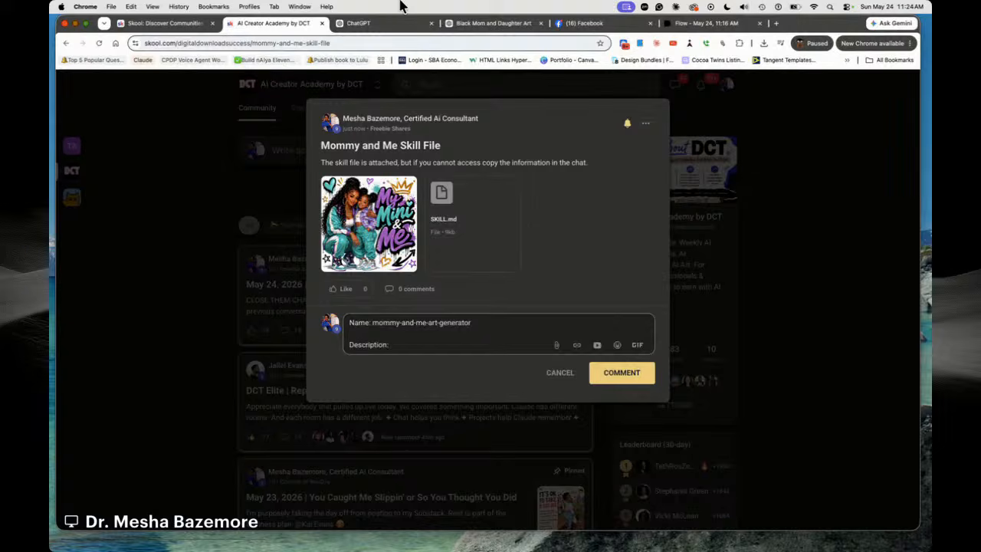
left_click(358, 23)
left_click(459, 231)
left_click_drag(459, 232, 679, 244)
key("super+c")
scroll(670, 284, "down", 2)
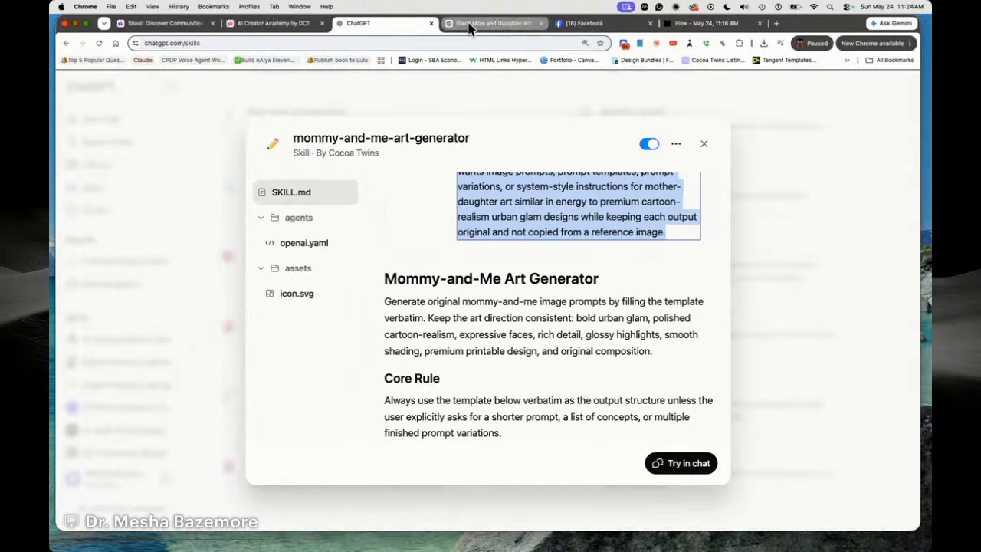
left_click(267, 26)
key("super+v")
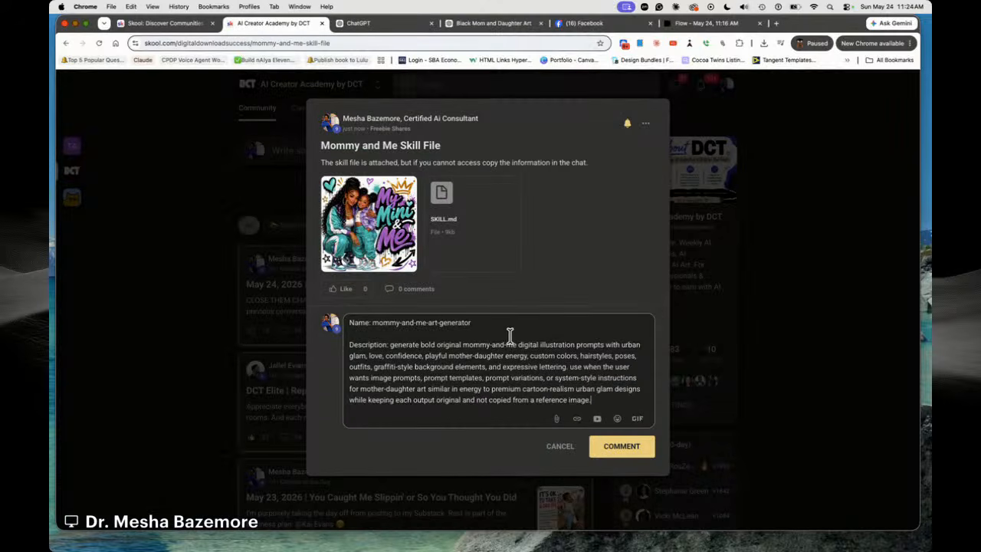
Copy the skill's instructions from the Mommy-and-Me Art Generator heading through Output Rules and paste them below the description in the comment
key("Return")
key("Return")
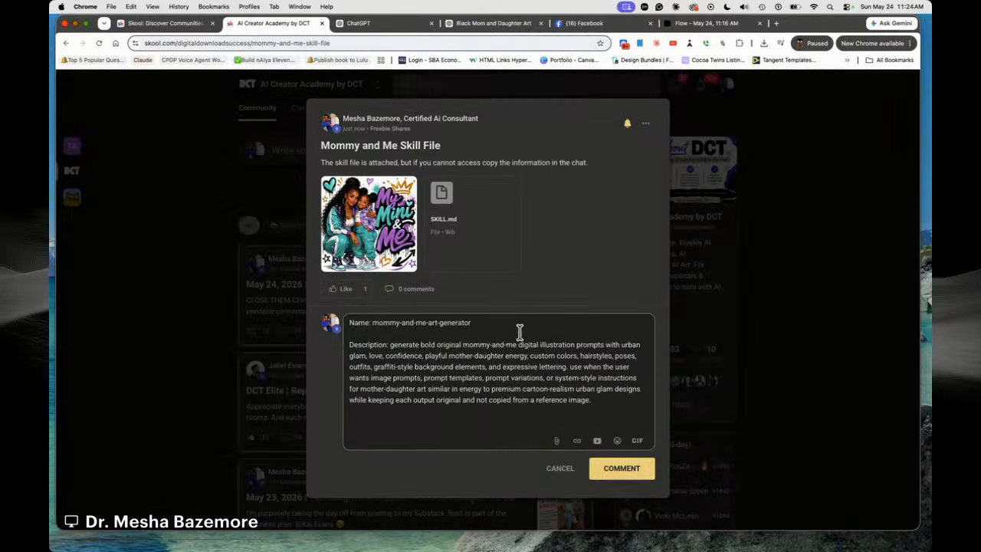
left_click(360, 24)
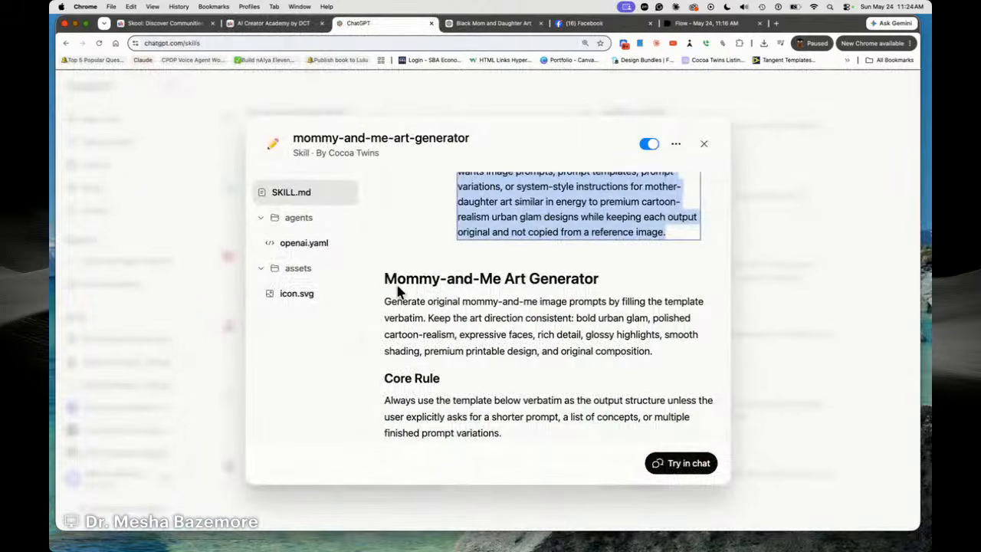
left_click_drag(386, 278, 652, 337)
scroll(576, 328, "down", 5)
scroll(578, 327, "down", 15)
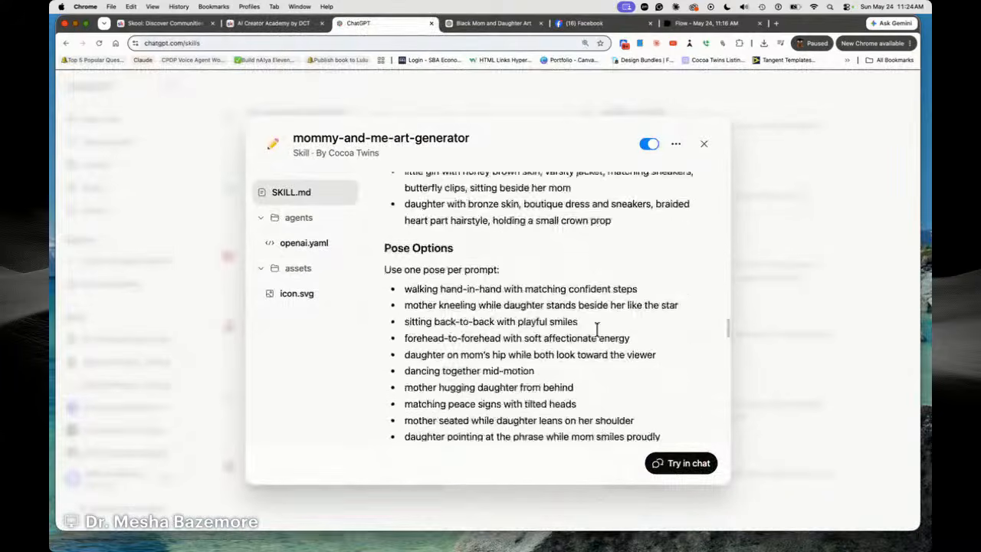
key("super+a")
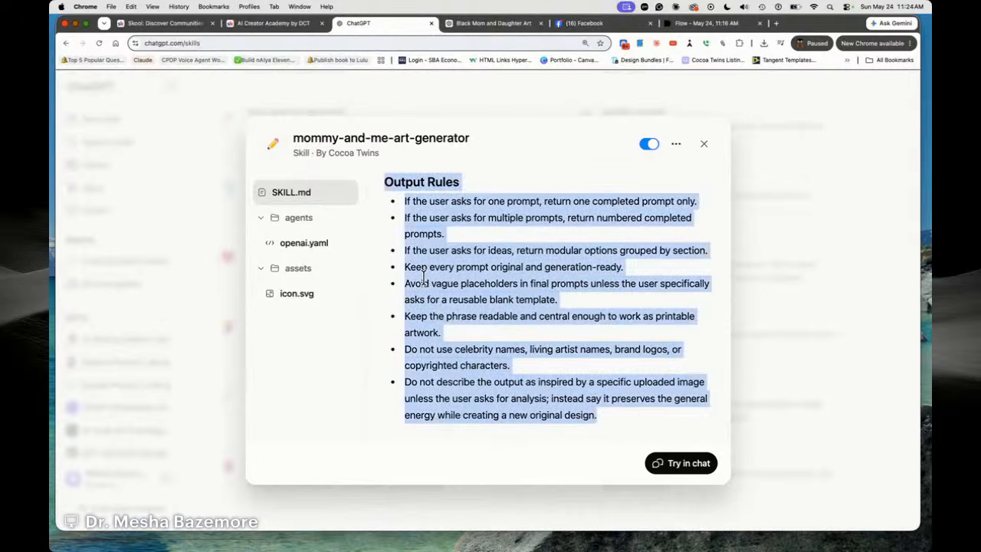
left_click(268, 24)
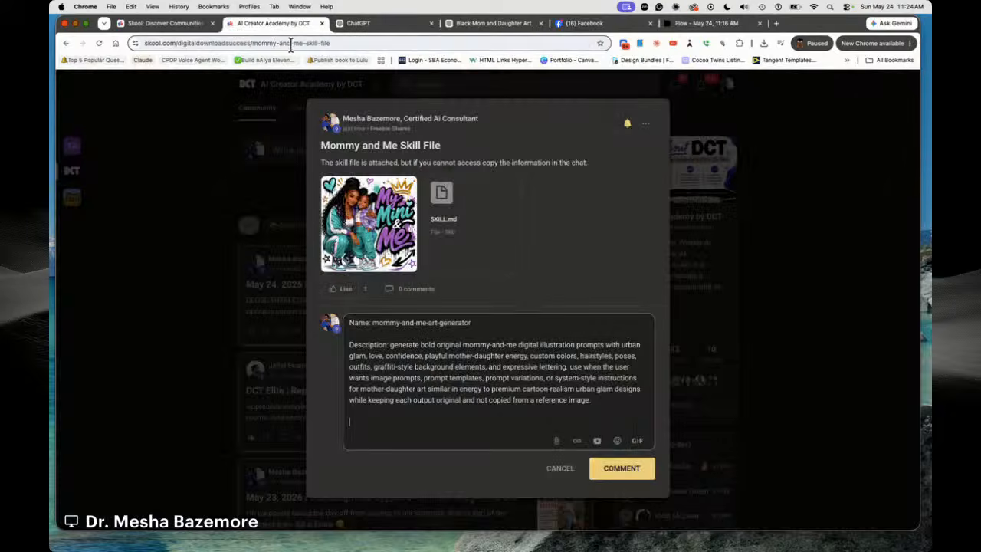
left_click(346, 23)
scroll(445, 291, "down", 10)
scroll(457, 335, "up", 10)
scroll(457, 329, "down", 4)
scroll(457, 329, "up", 4)
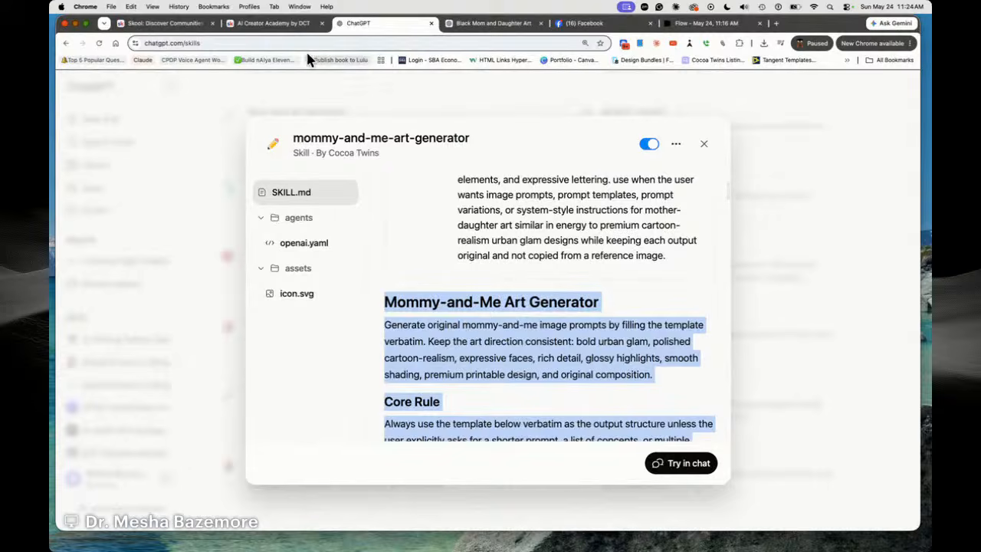
left_click(270, 23)
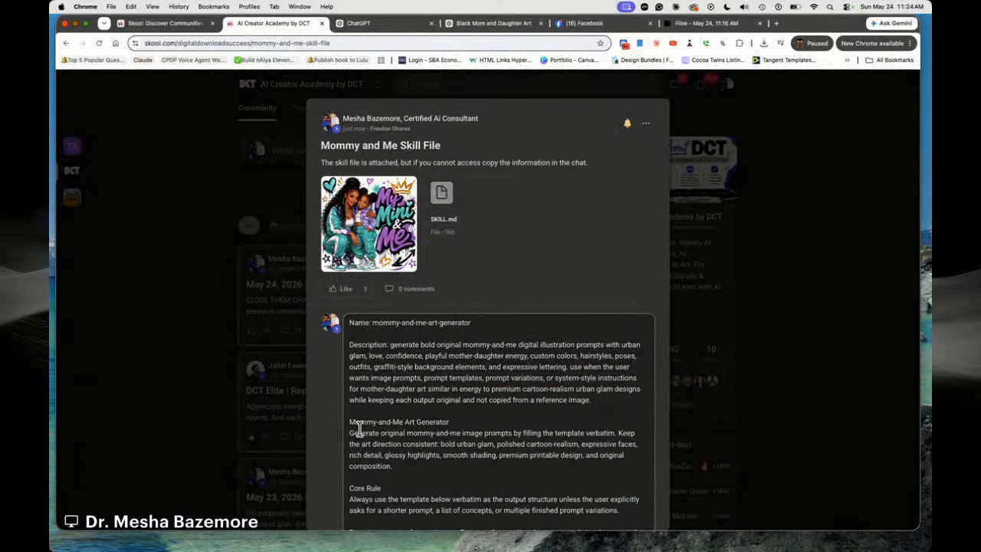
Insert an "Instructions:" heading above the pasted Mommy-and-Me Art Generator text and publish the comment
key("Return")
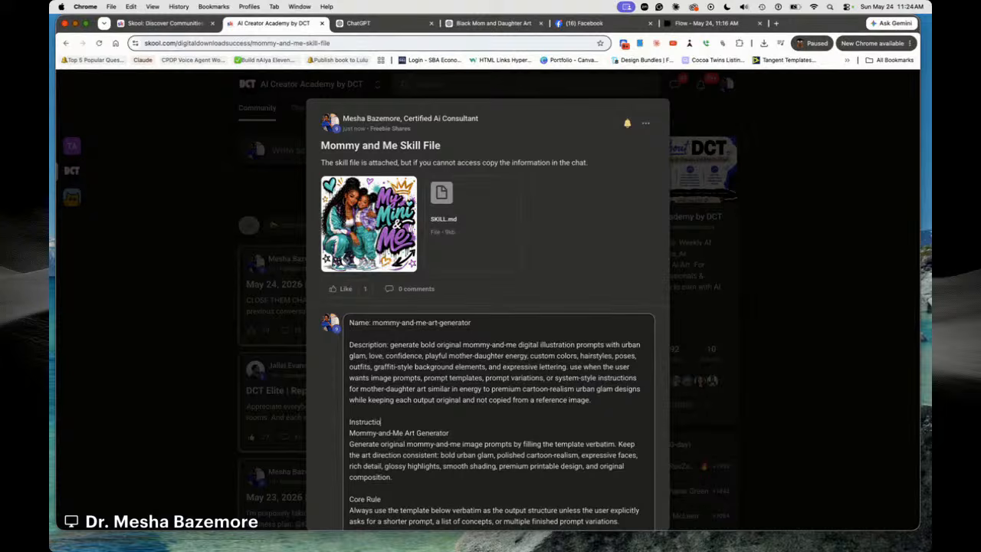
key("Return")
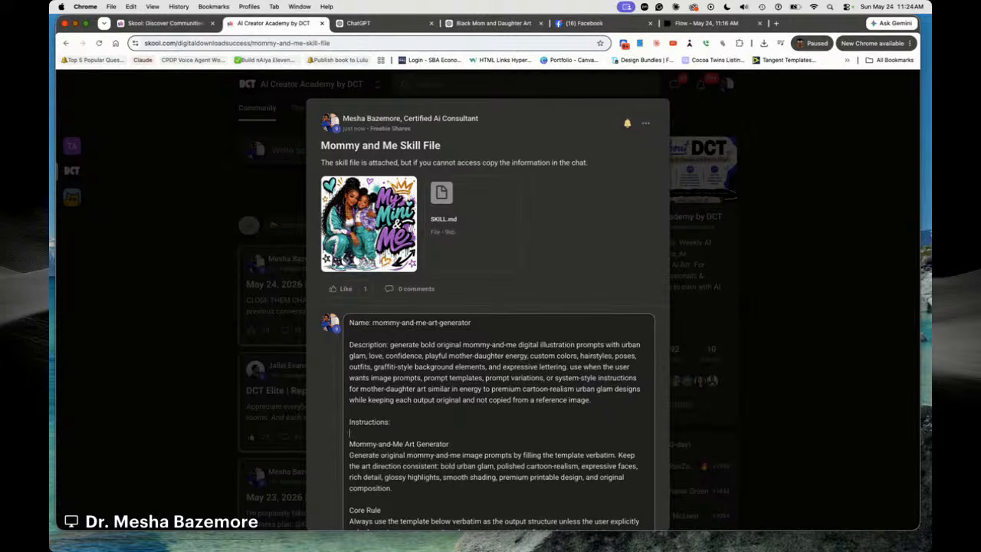
scroll(490, 271, "down", 15)
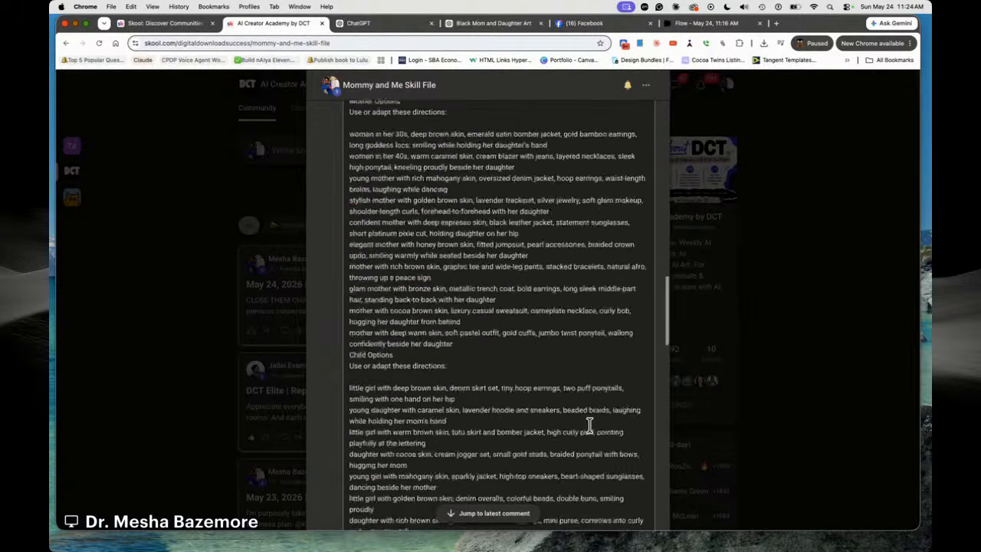
scroll(586, 416, "down", 5)
left_click(623, 501)
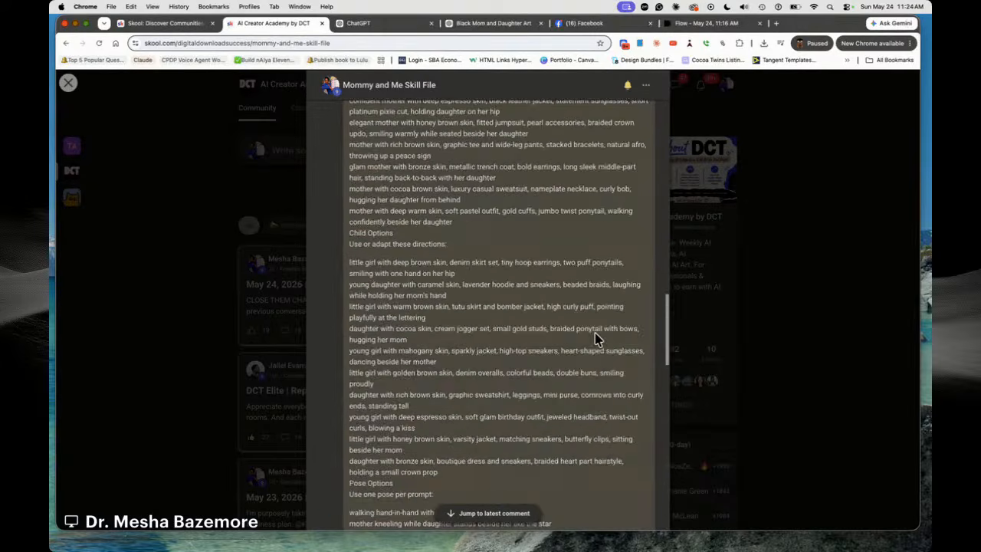
Pin the skill-text comment to the post and expand it to check the full text before leaving the post
scroll(666, 330, "up", 15)
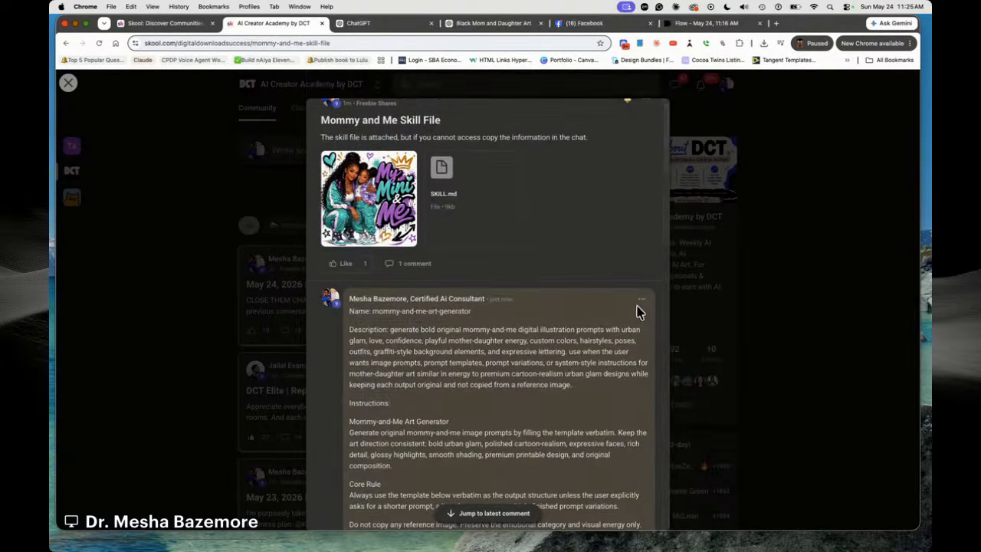
left_click(642, 302)
left_click(602, 374)
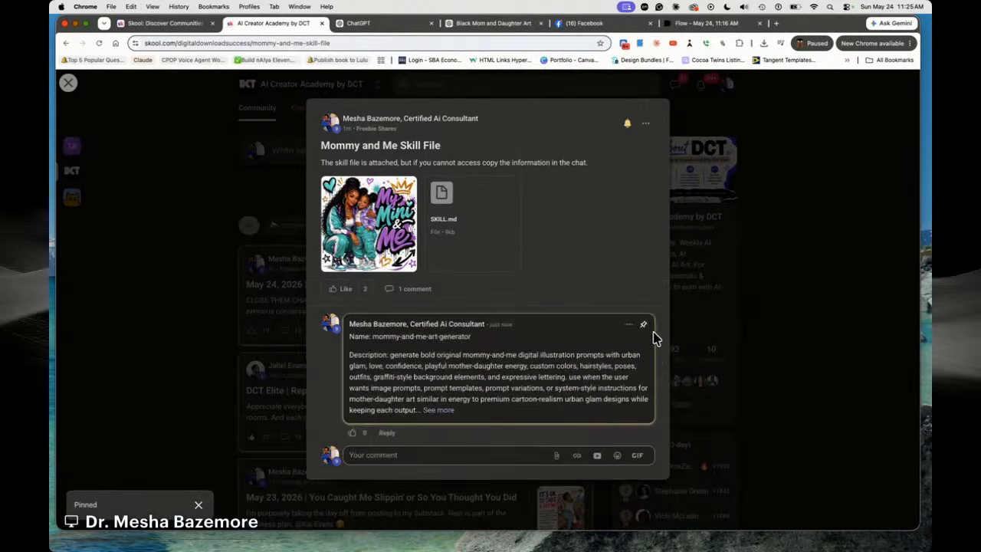
left_click(435, 411)
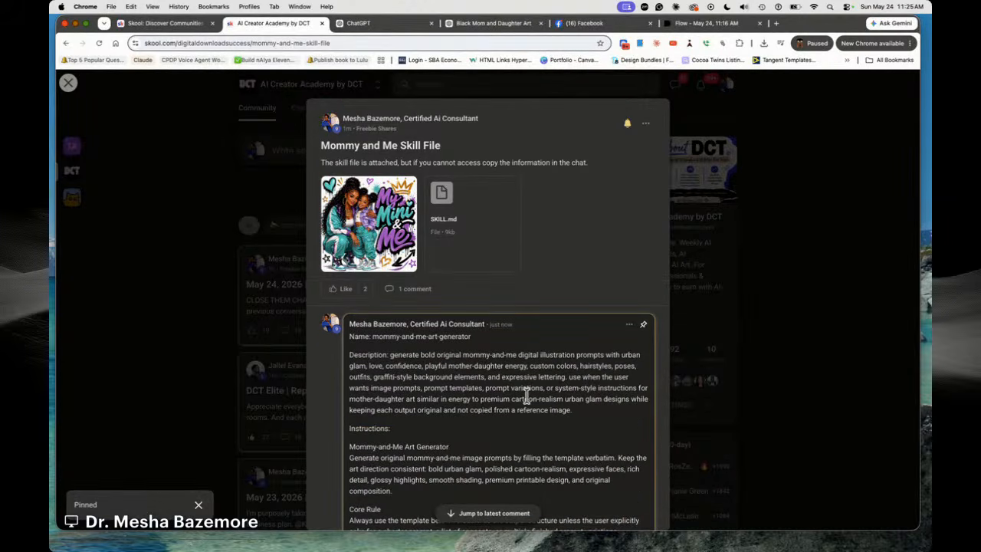
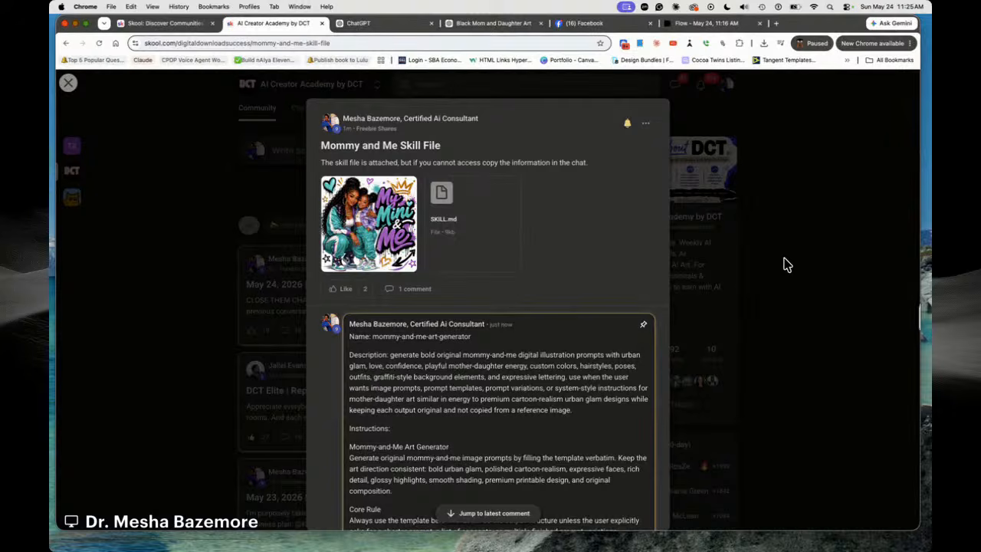
left_click(785, 260)
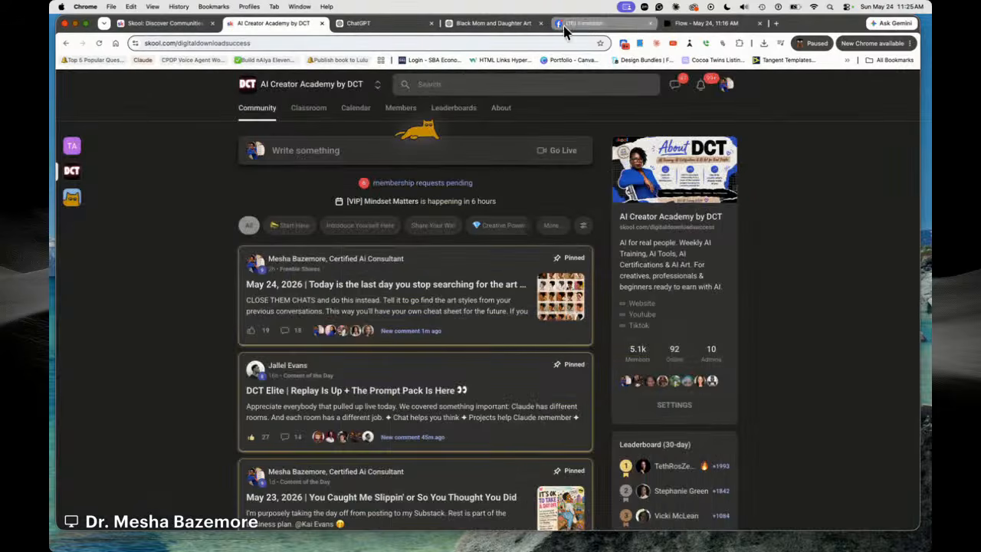
Search the web for "google gemini" in a new browser tab and open Google Gemini
left_click(776, 25)
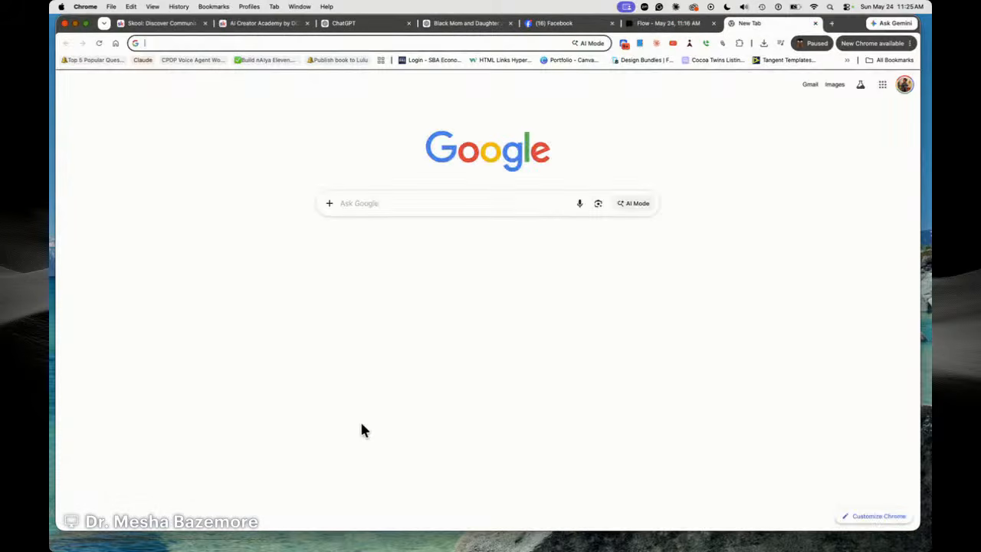
type("google")
key("BackSpace")
key("BackSpace")
key("BackSpace")
key("BackSpace")
key("BackSpace")
key("BackSpace")
type("google gemini")
key("Return")
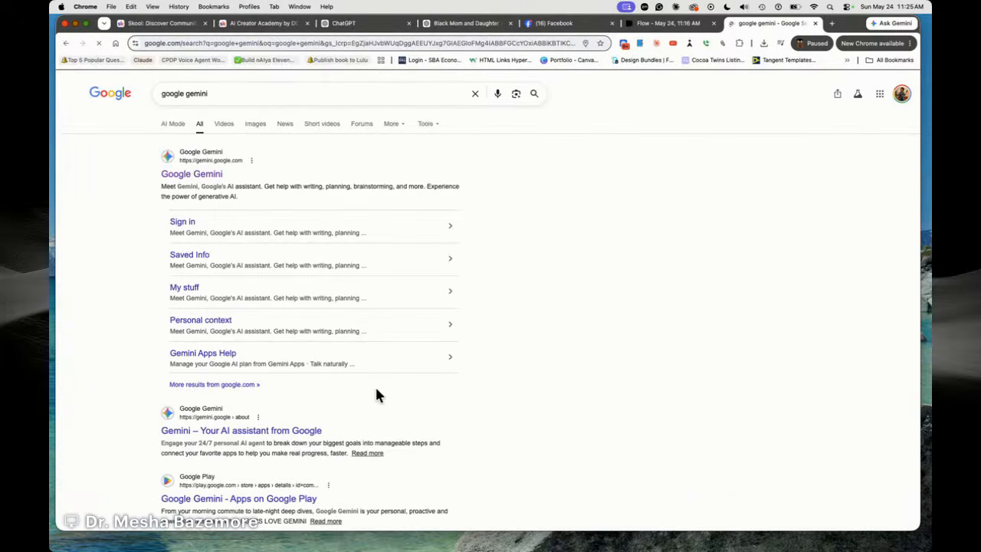
left_click(201, 173)
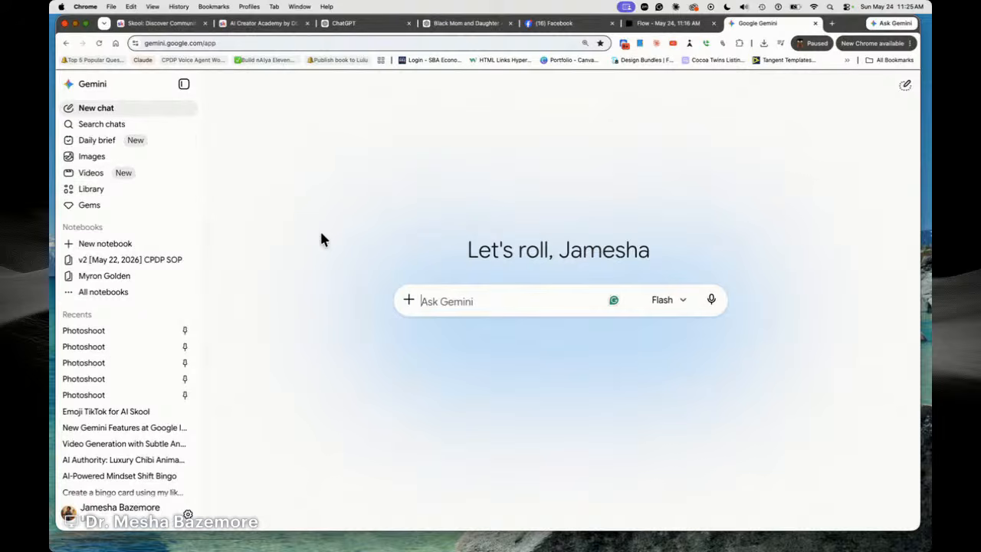
Look over Gemini's upload options and tools, and switch the new chat to Create image
left_click(405, 300)
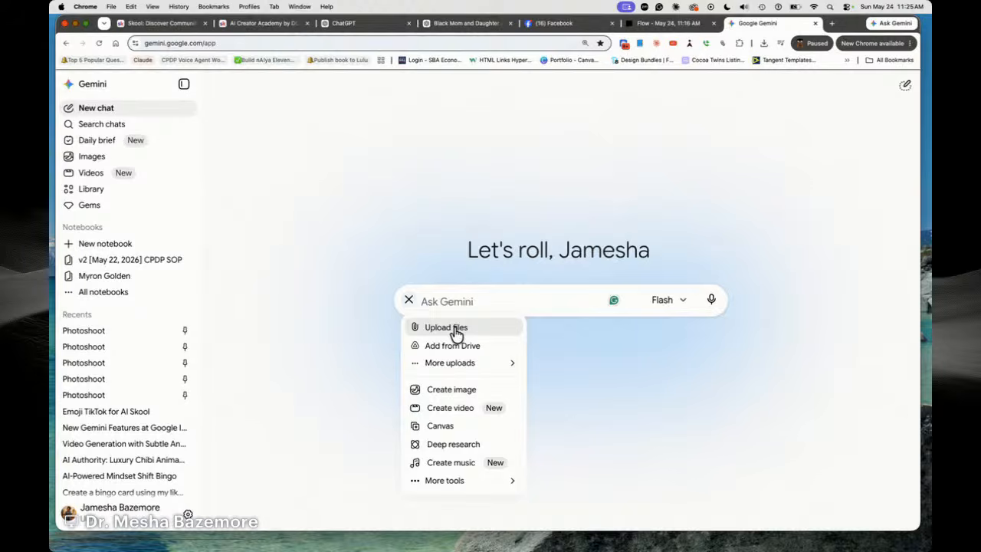
mouse_move(428, 487)
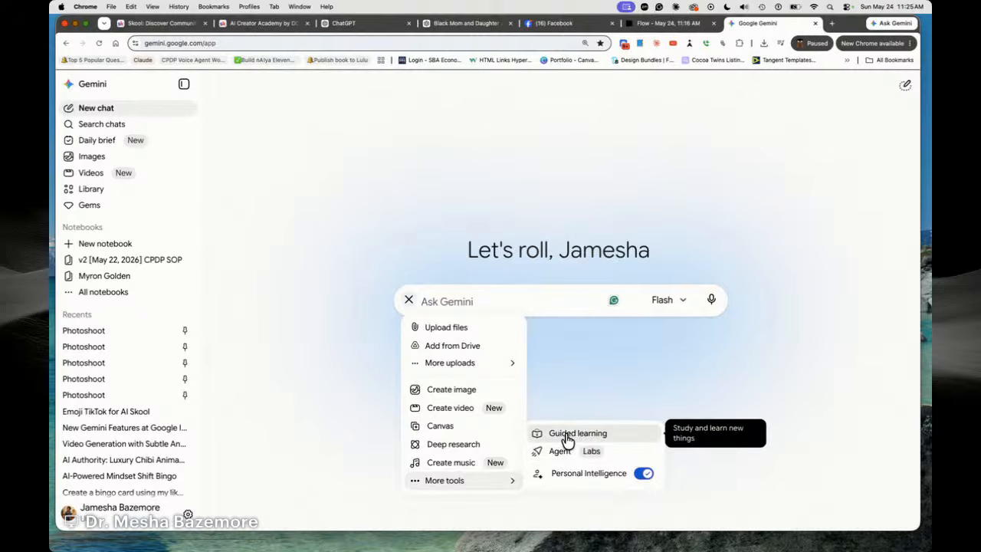
left_click(460, 392)
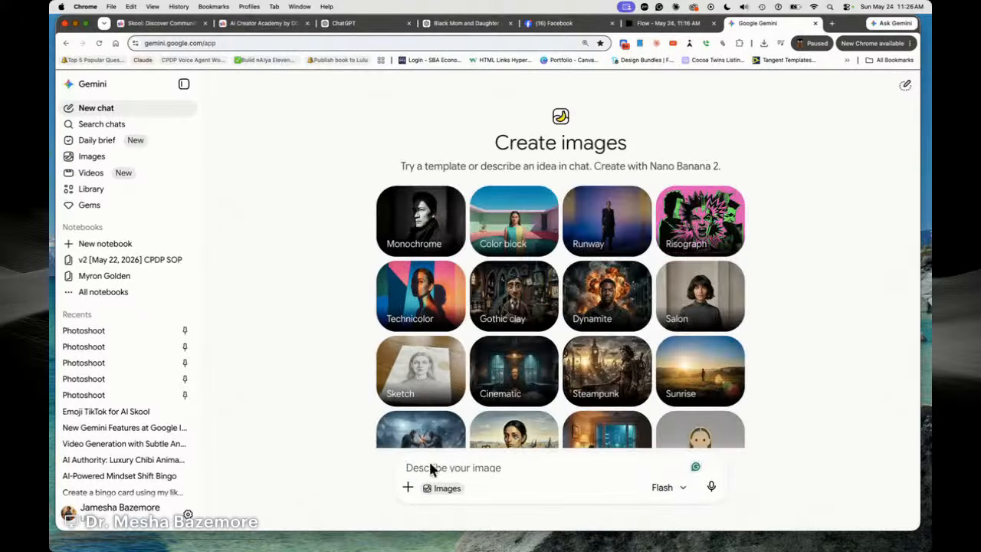
scroll(429, 302, "down", 3)
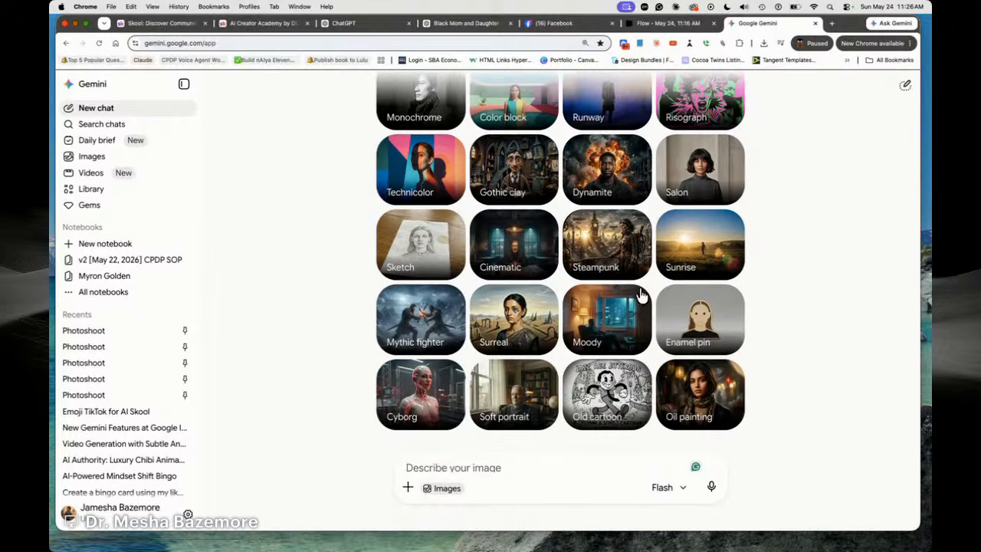
Attach the SKILL file to the Gemini image chat and send the prompt "create an image"
left_click(406, 490)
left_click(475, 309)
double_click(374, 201)
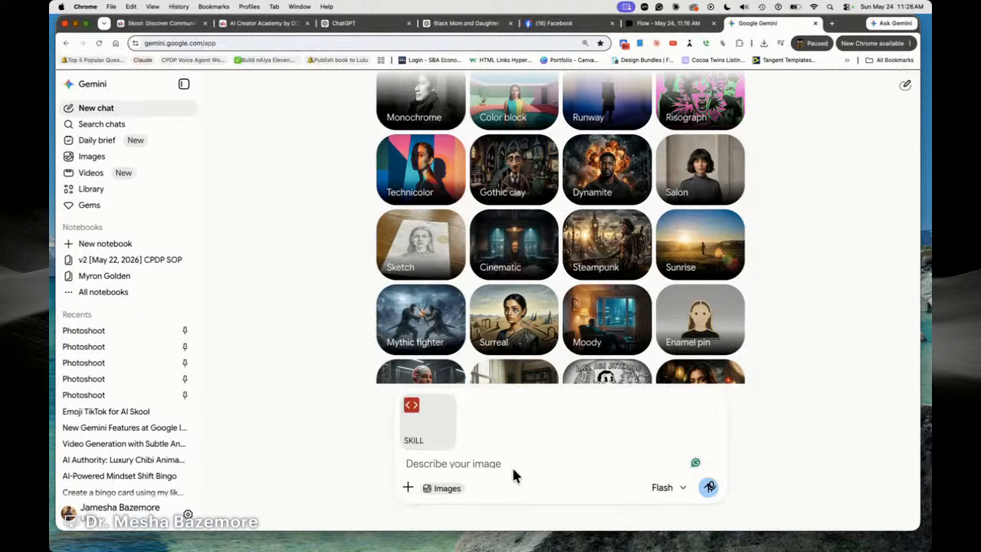
left_click(574, 468)
type("cre")
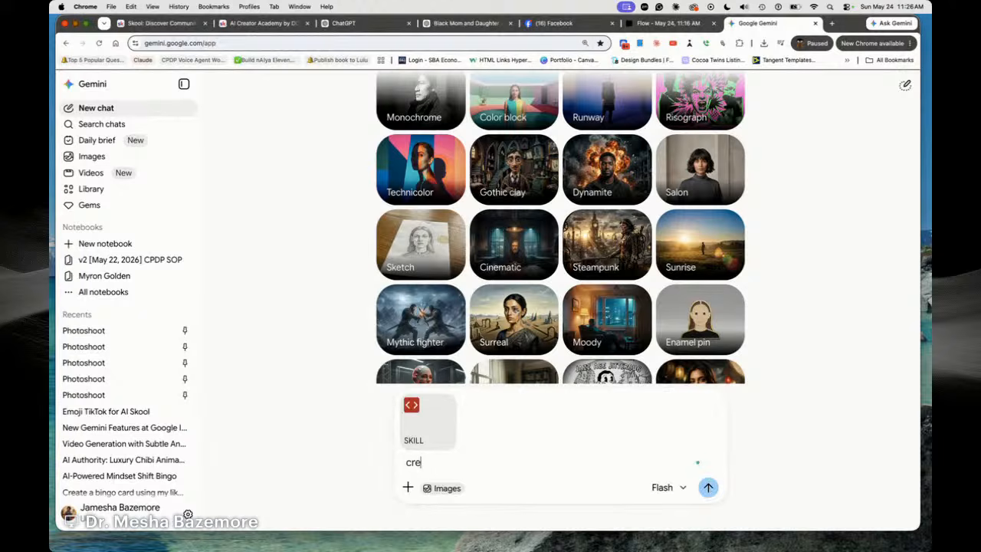
type("ate an image")
key("Return")
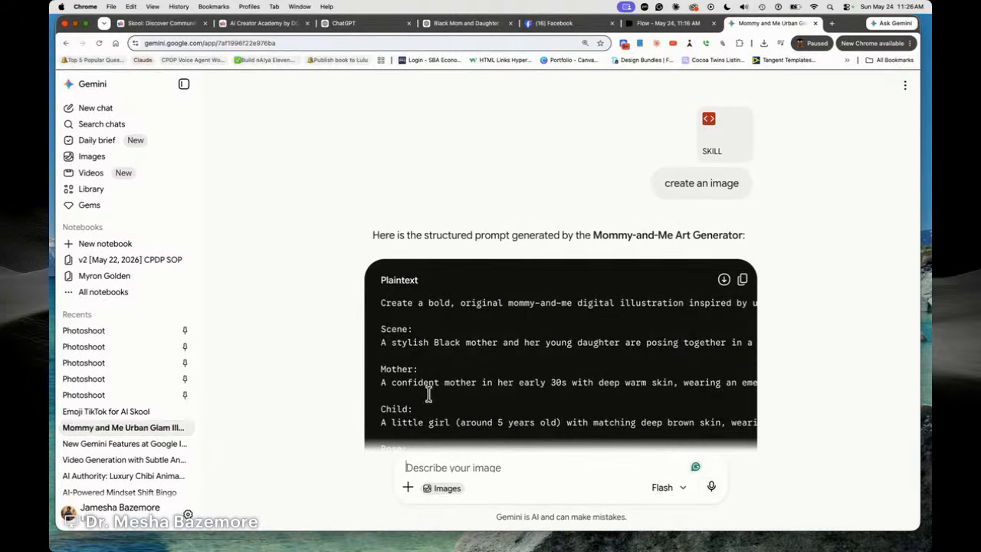
Copy the structured prompt from Gemini's reply and send it as a new message to generate the image
scroll(436, 332, "down", 5)
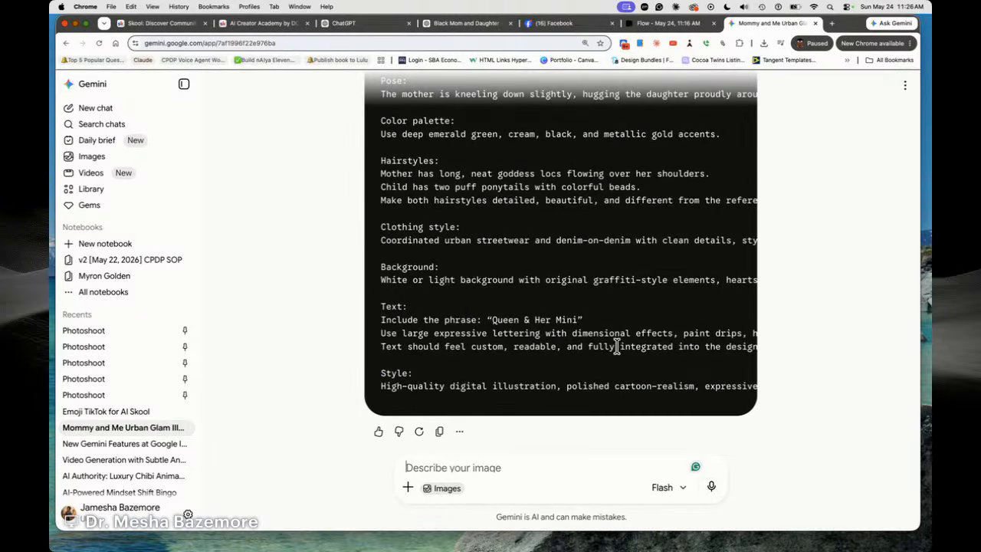
scroll(615, 348, "up", 5)
scroll(610, 348, "down", 5)
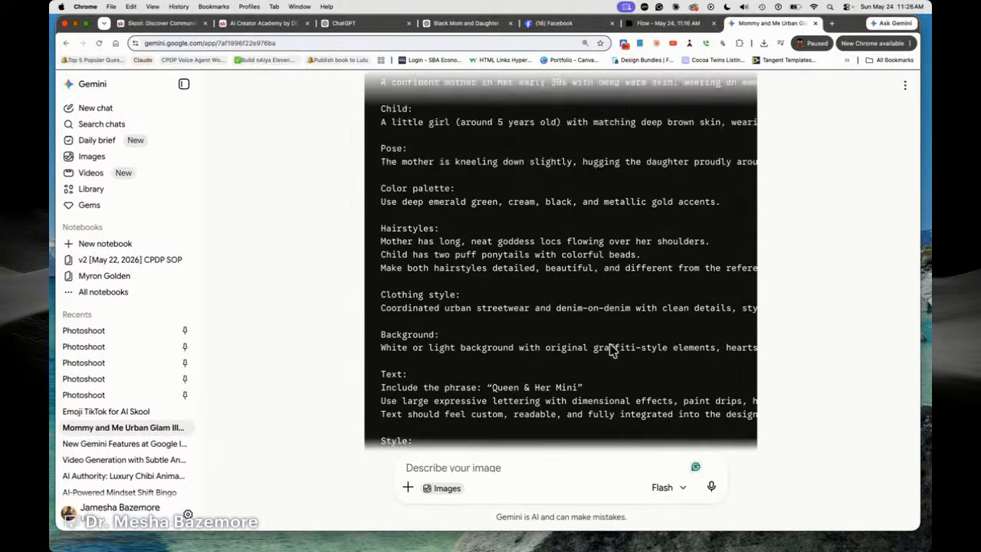
left_click(529, 460)
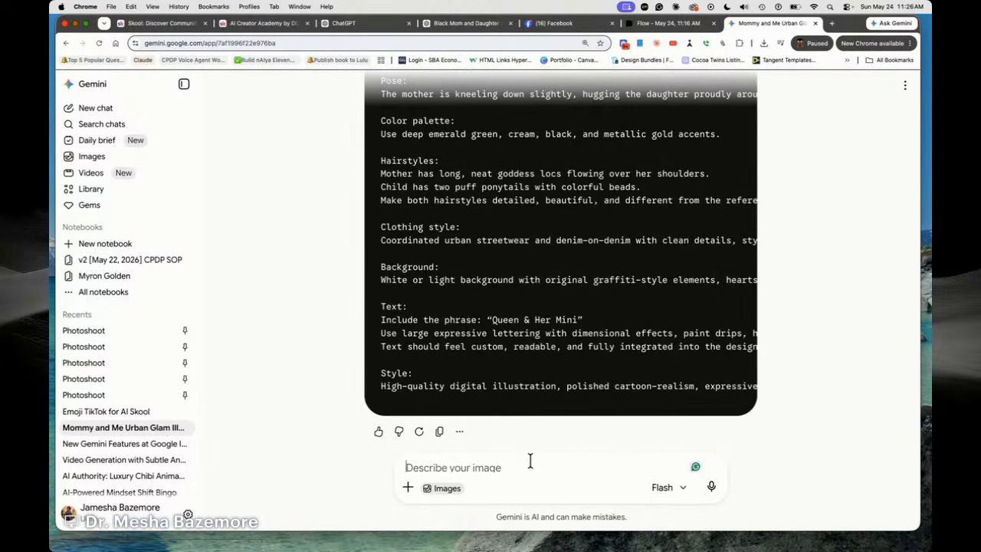
scroll(664, 328, "up", 4)
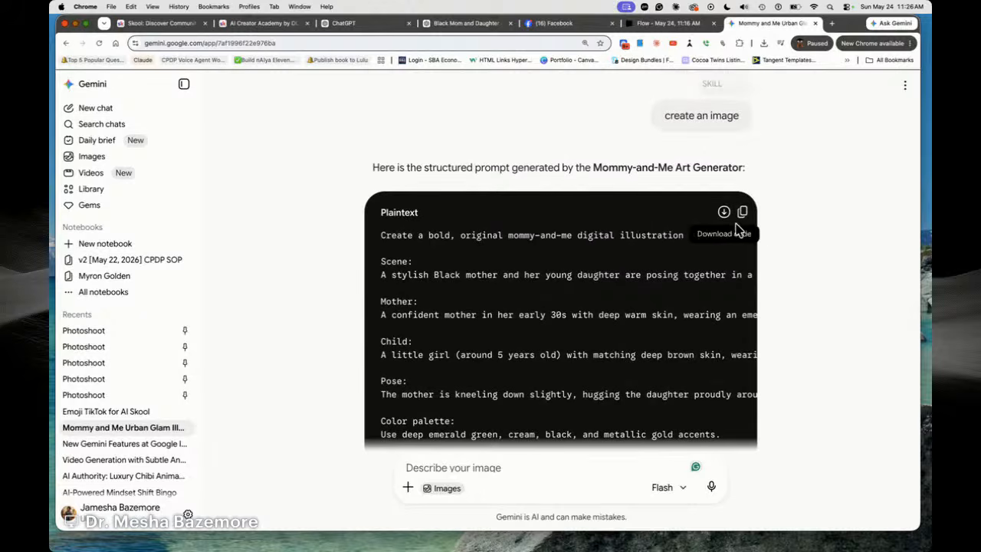
left_click(742, 212)
left_click(489, 468)
key("super+v")
key("Return")
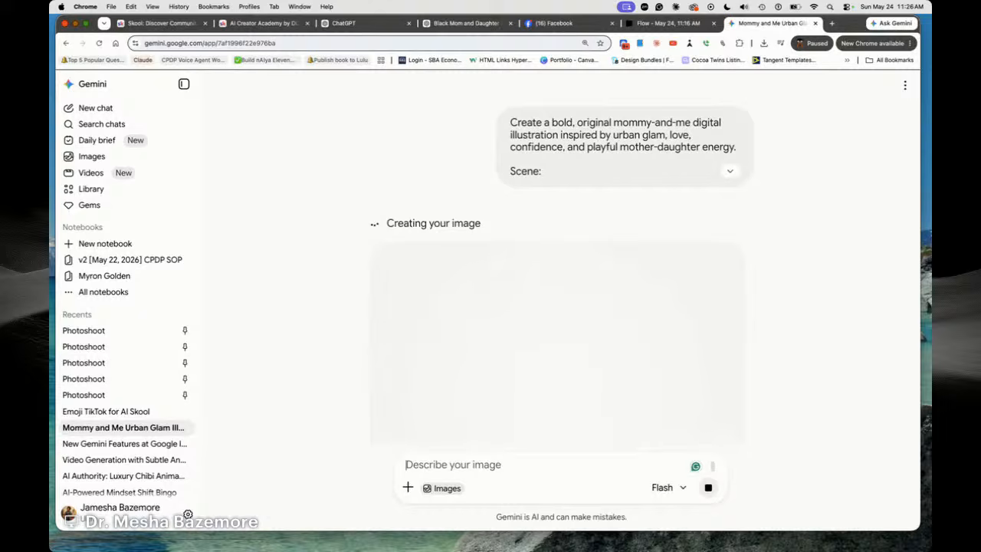
Review the chat from the attached skill file to the "Queen & Her Mini" image, viewing the image enlarged before returning
scroll(565, 331, "up", 10)
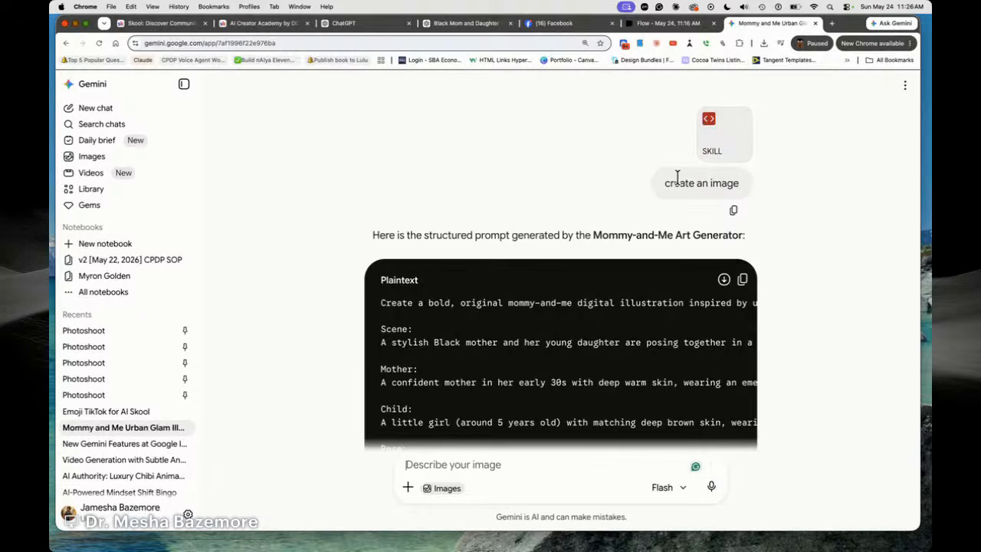
scroll(636, 225, "down", 15)
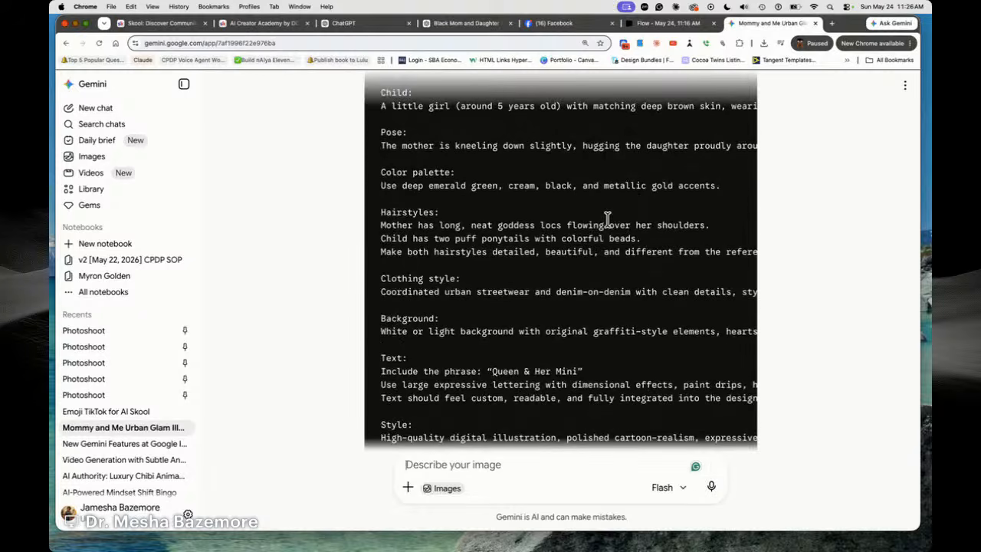
scroll(732, 239, "down", 2)
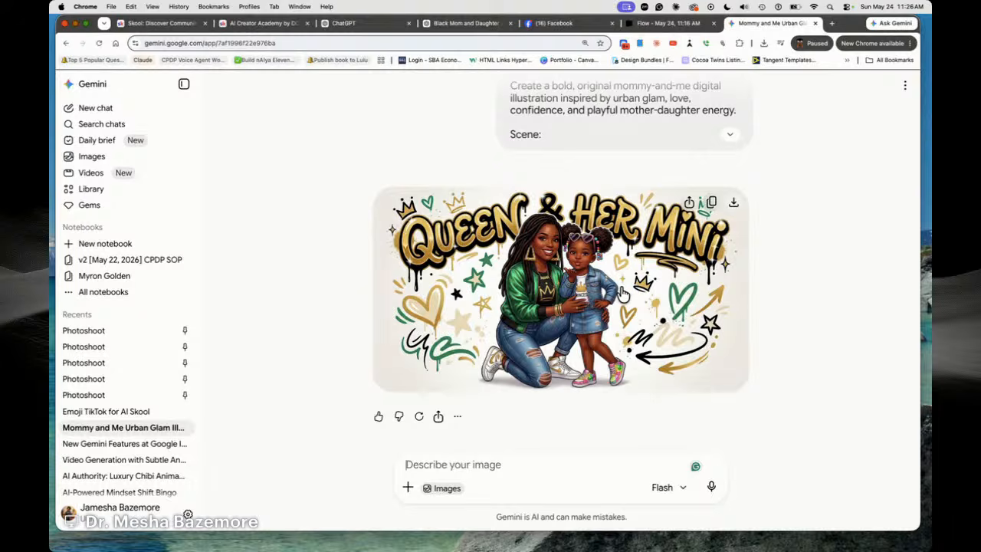
scroll(549, 218, "up", 10)
scroll(650, 229, "down", 3)
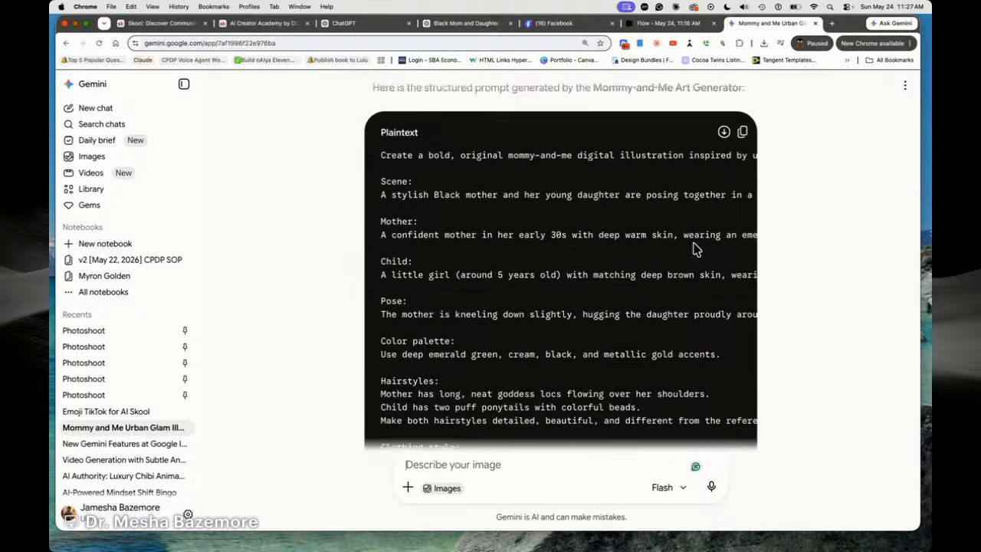
left_click(741, 103)
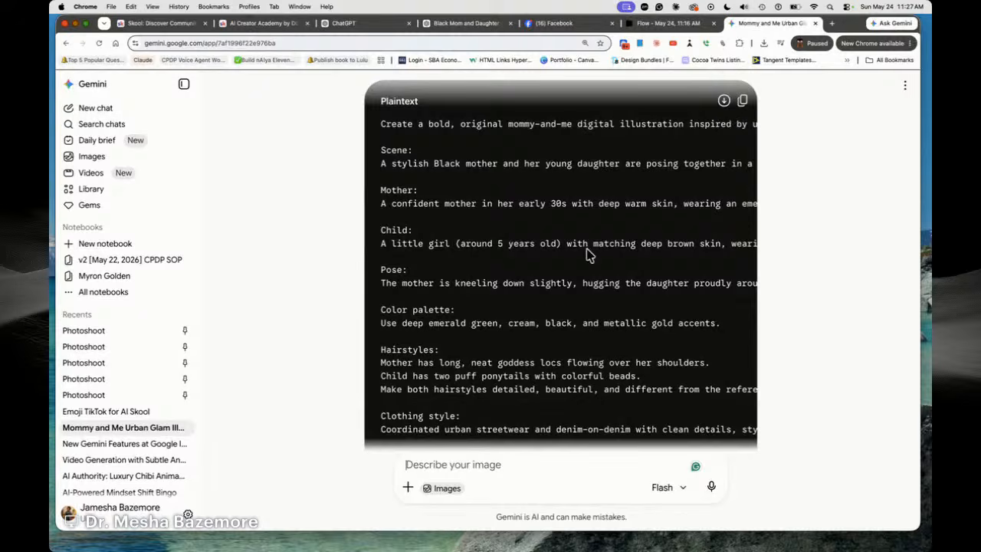
scroll(674, 249, "down", 8)
left_click(600, 268)
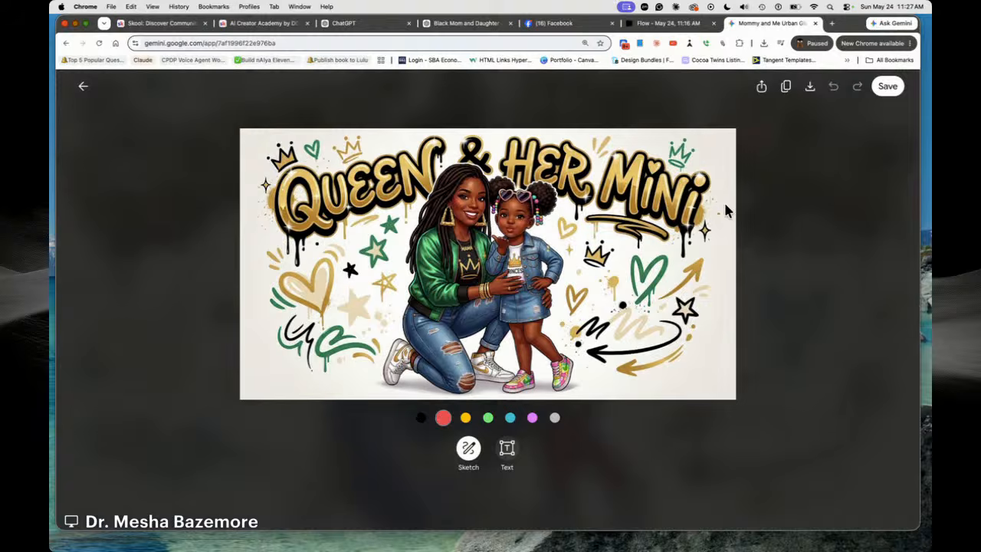
left_click(81, 89)
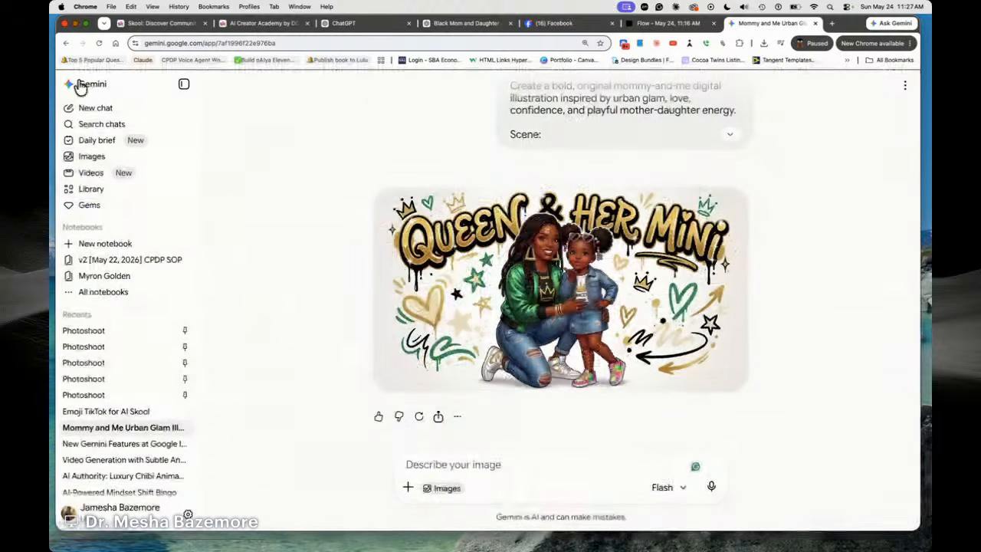
Send Gemini the follow-up prompt "recreate using an aspect ratio of 1:1"
left_click(496, 473)
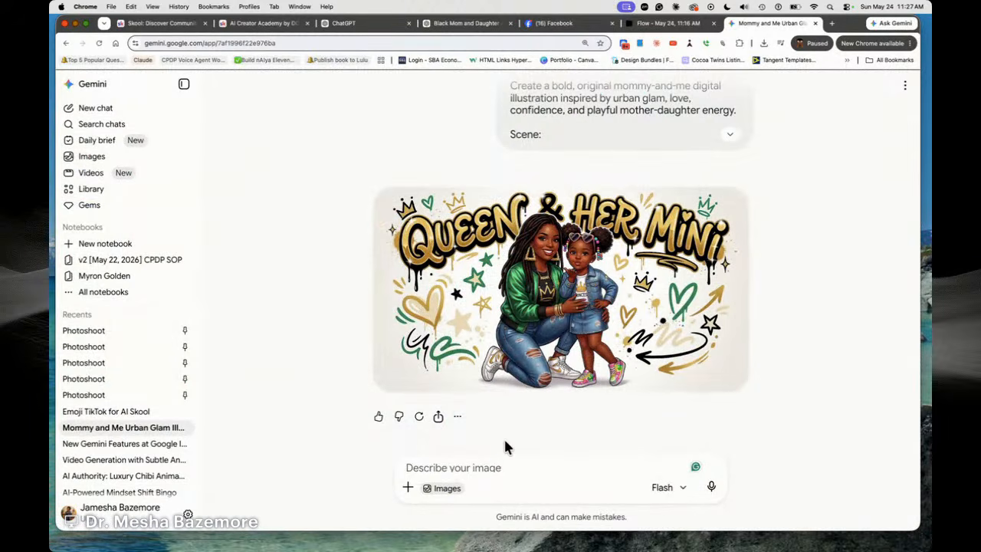
type("re")
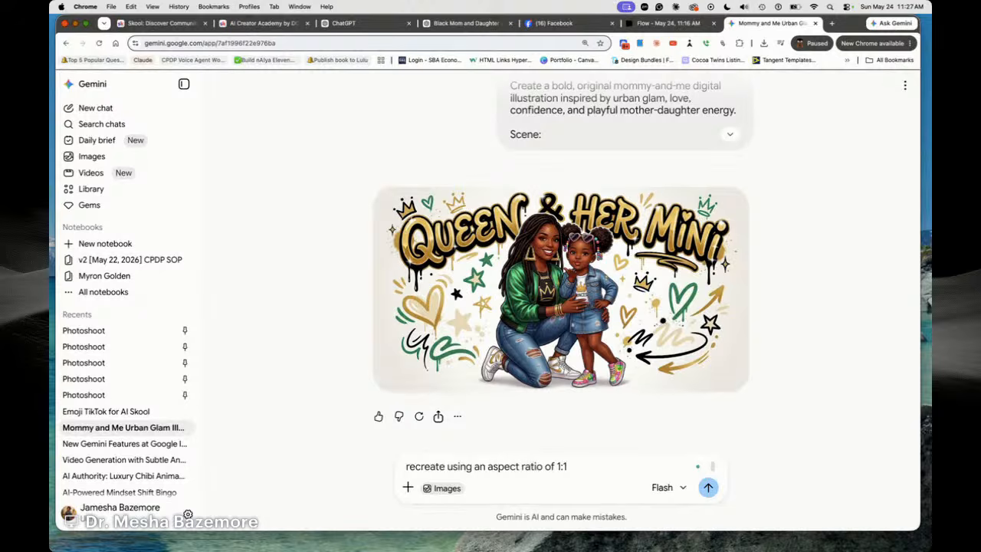
key("Return")
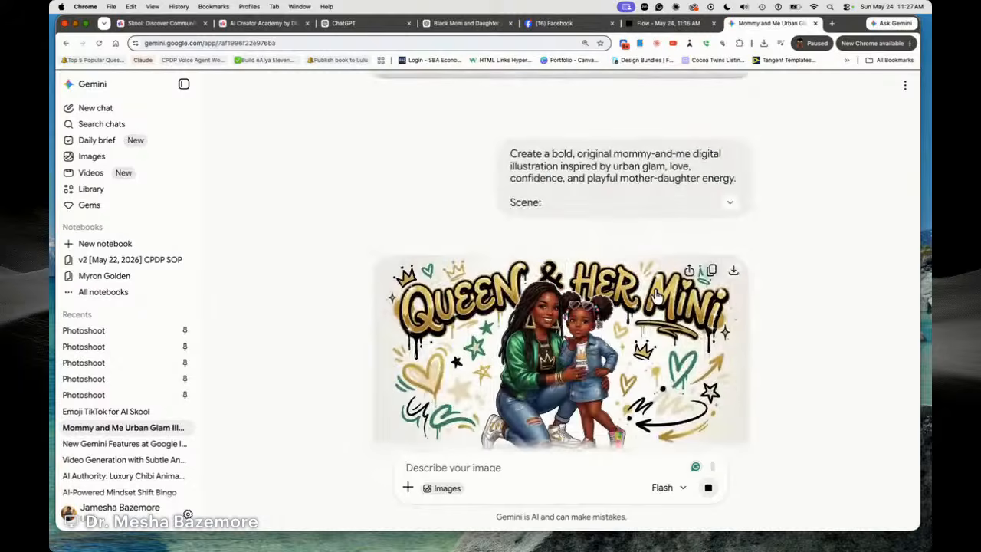
Look over the whole Gemini chat, from the skill file and generated prompt to the recreated square image
scroll(655, 292, "up", 15)
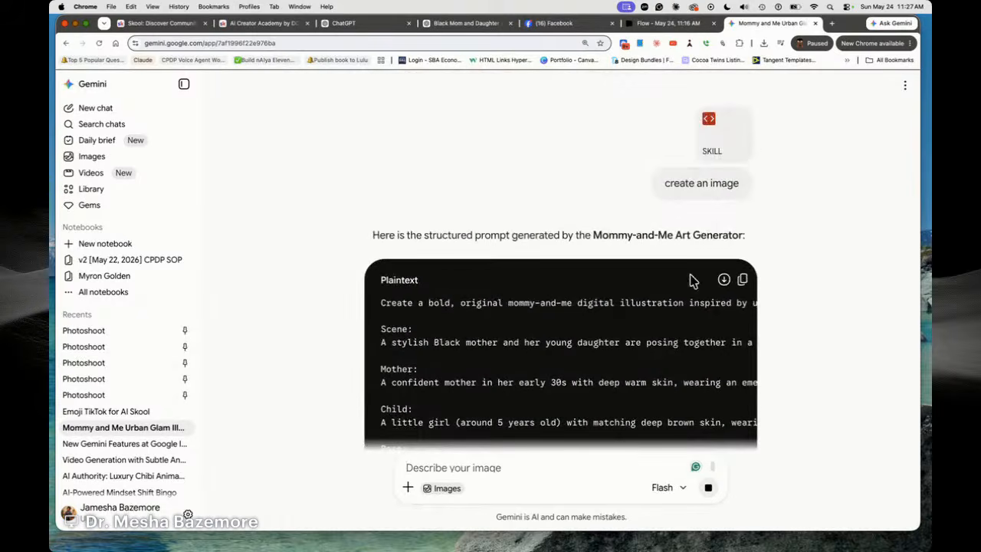
scroll(742, 278, "down", 15)
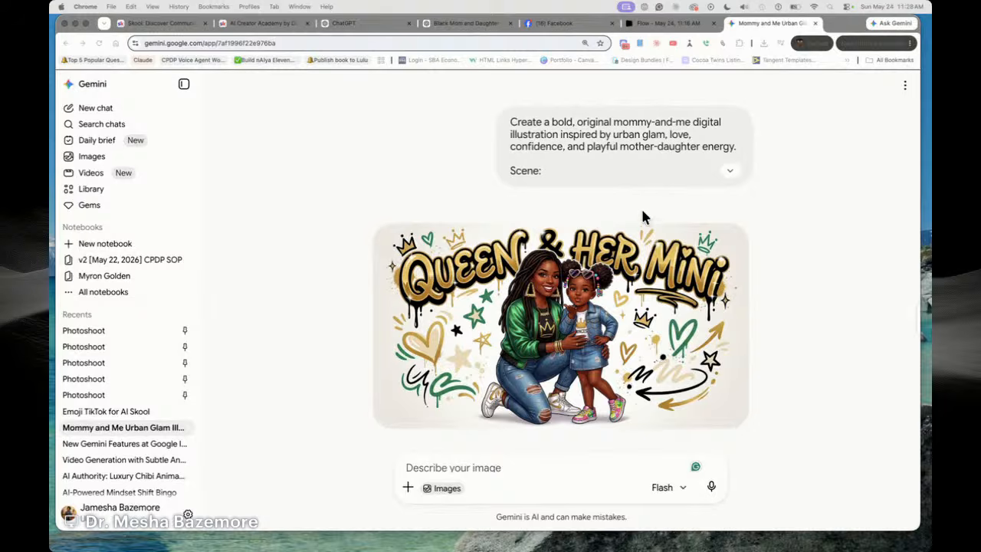
scroll(628, 192, "up", 4)
scroll(616, 159, "up", 5)
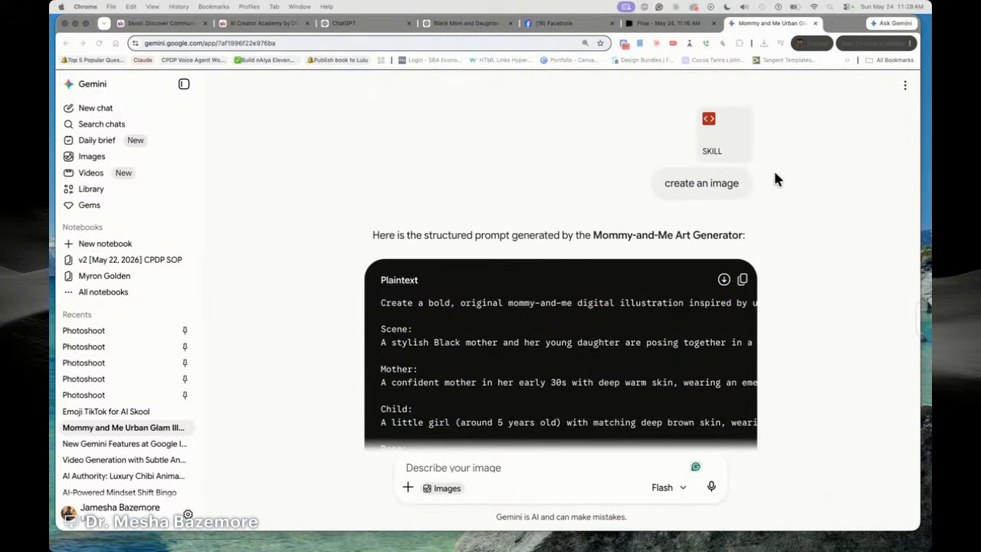
scroll(788, 273, "down", 15)
scroll(789, 281, "down", 5)
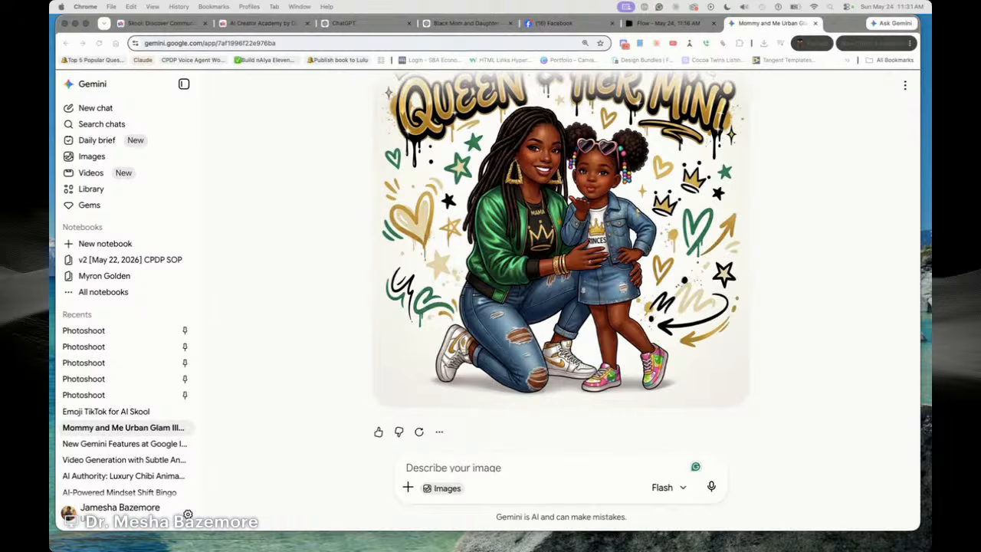
scroll(743, 233, "up", 10)
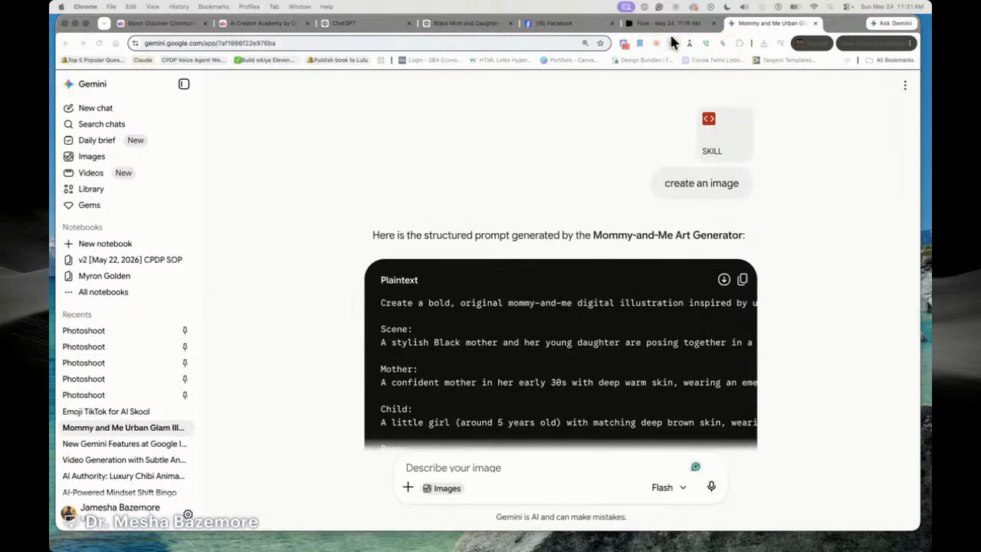
Close the Gemini and Flow browser tabs
left_click(810, 23)
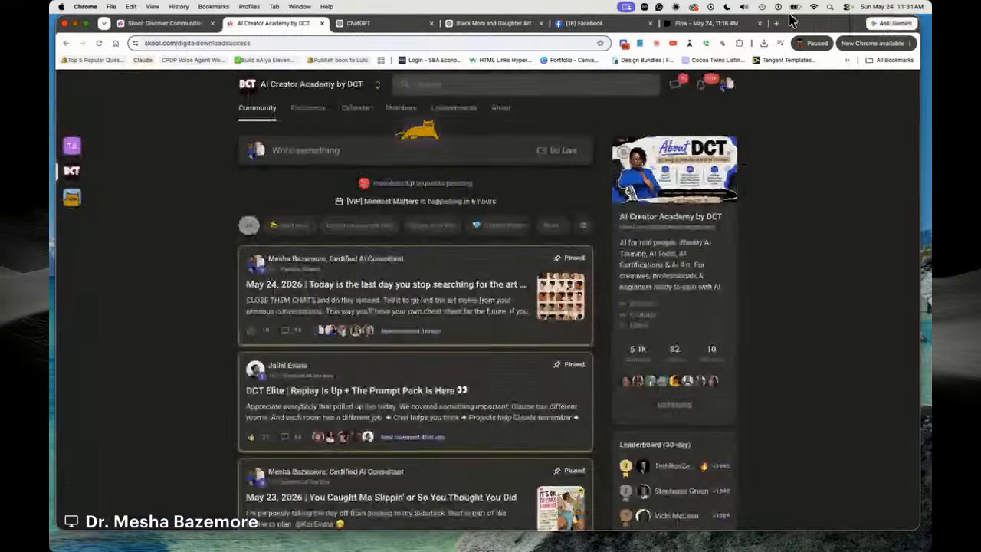
left_click(815, 23)
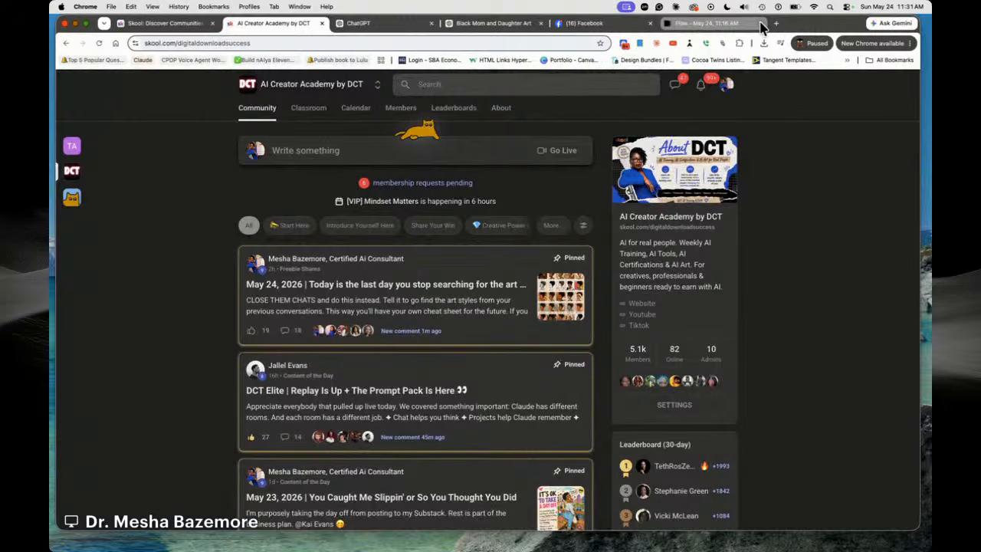
left_click(760, 27)
left_click(760, 26)
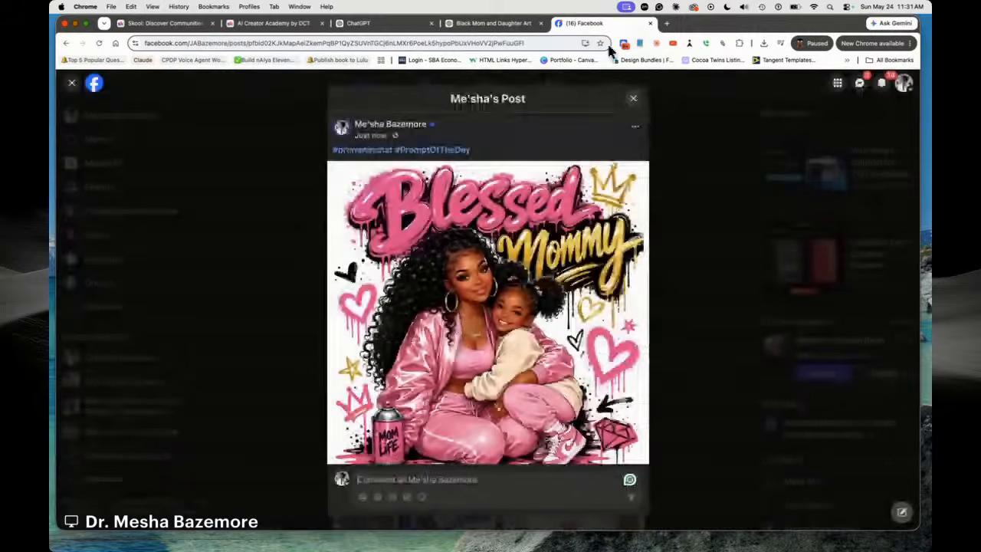
Check the ChatGPT mom-and-daughter art chat, switch to Facebook to view the "Blessed Mommy" post, and close the post
left_click(510, 27)
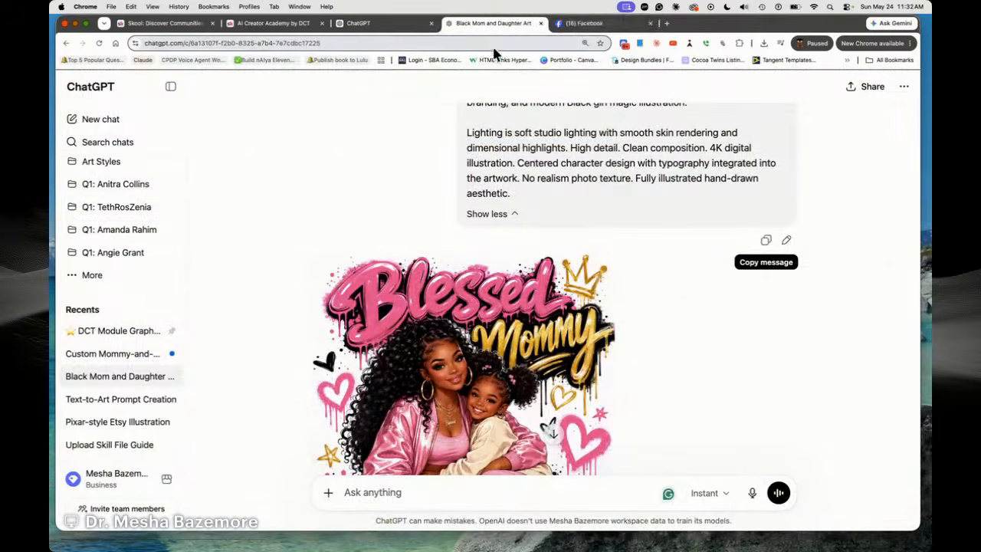
left_click(573, 23)
scroll(562, 222, "down", 5)
scroll(562, 222, "up", 5)
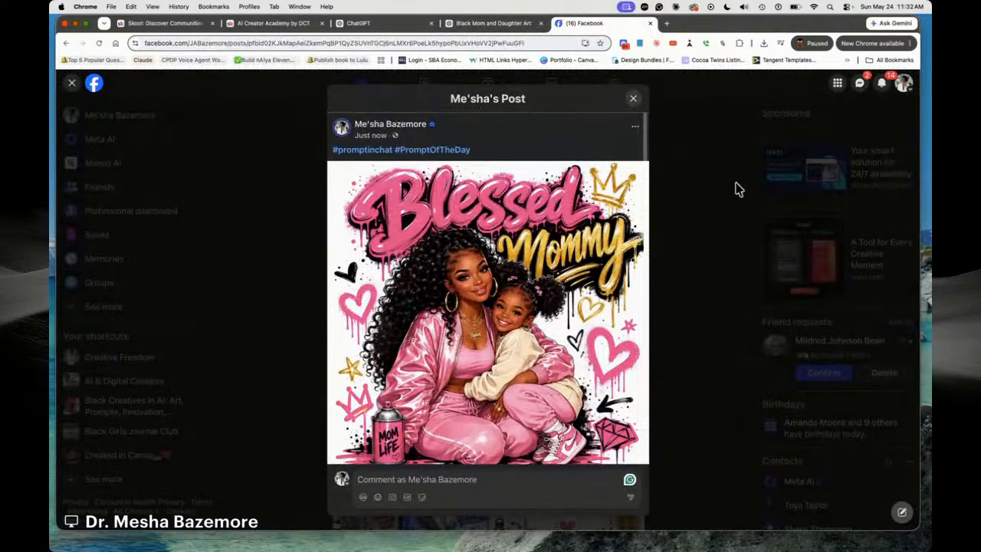
left_click(735, 185)
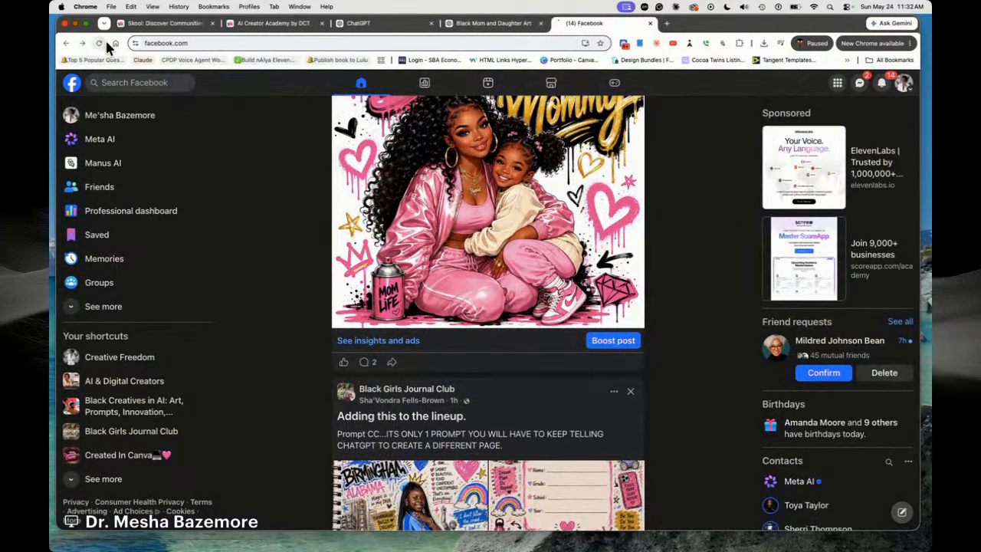
Refresh the Facebook feed, expand the first post's text, and check the notifications
left_click(100, 43)
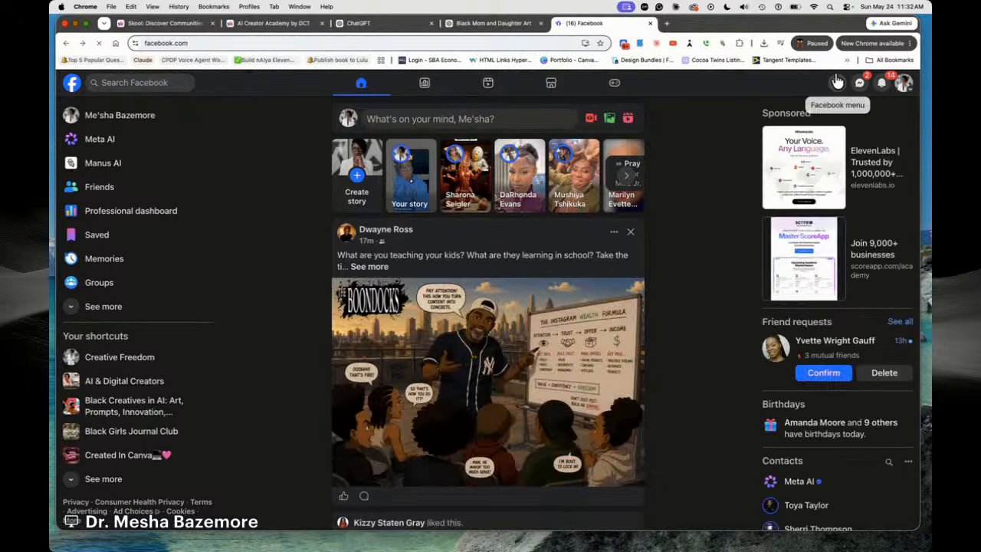
left_click(370, 267)
scroll(397, 255, "down", 2)
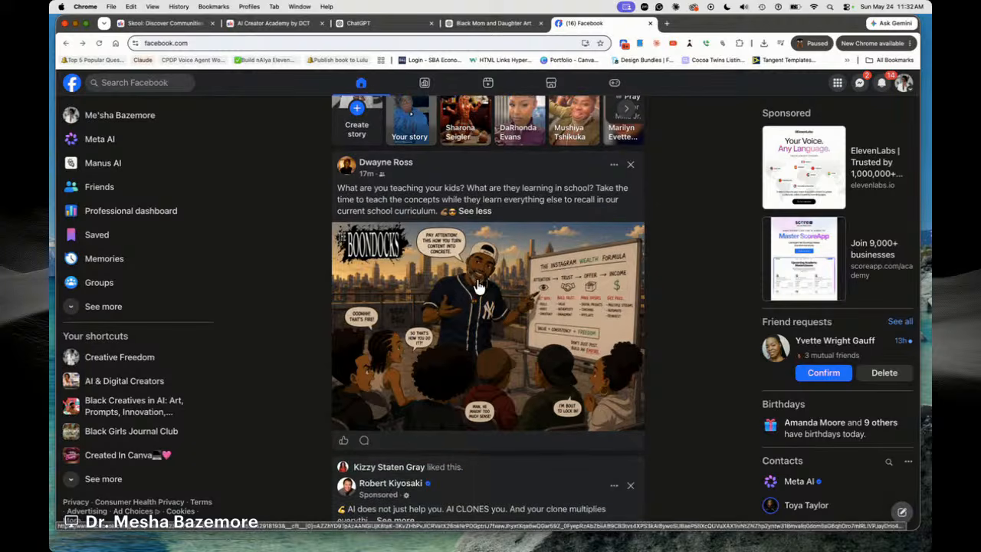
left_click(881, 83)
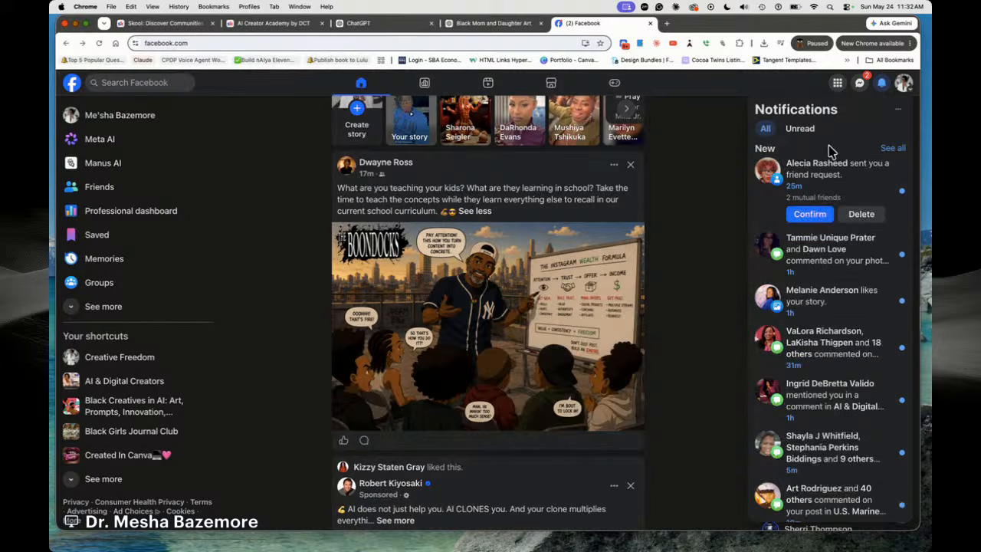
Open the account's own Facebook profile and find the "Blessed Mommy" post
left_click(901, 84)
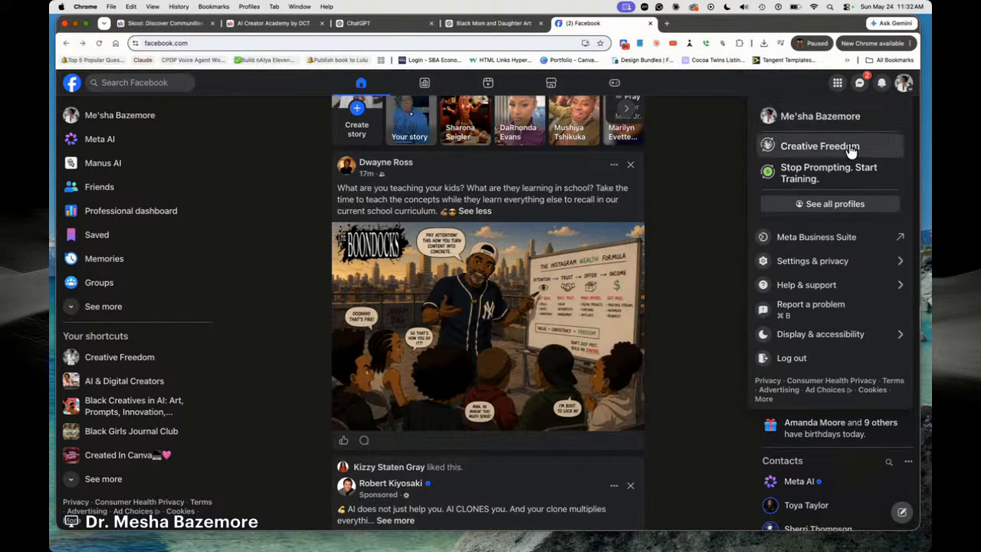
left_click(832, 125)
scroll(731, 276, "down", 15)
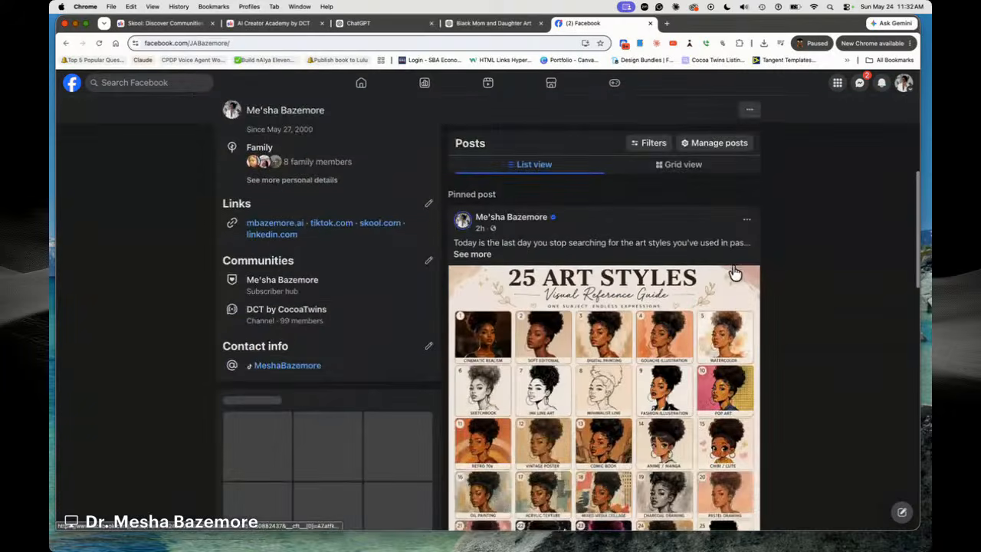
scroll(736, 274, "down", 5)
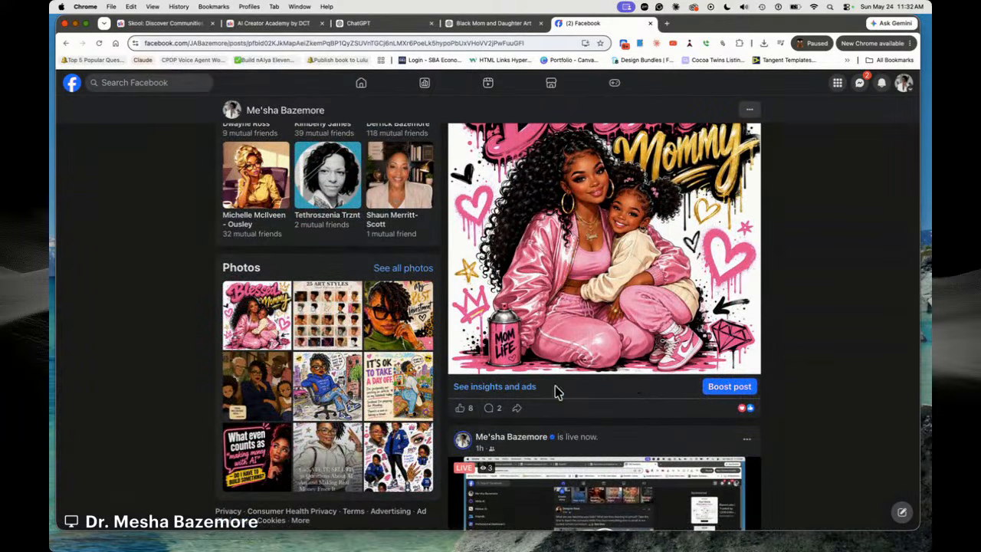
Review the prompt and Skool link in the "Blessed Mommy" post's comments, close the post, and continue to the live video
left_click(498, 408)
scroll(515, 385, "up", 5)
scroll(515, 384, "down", 3)
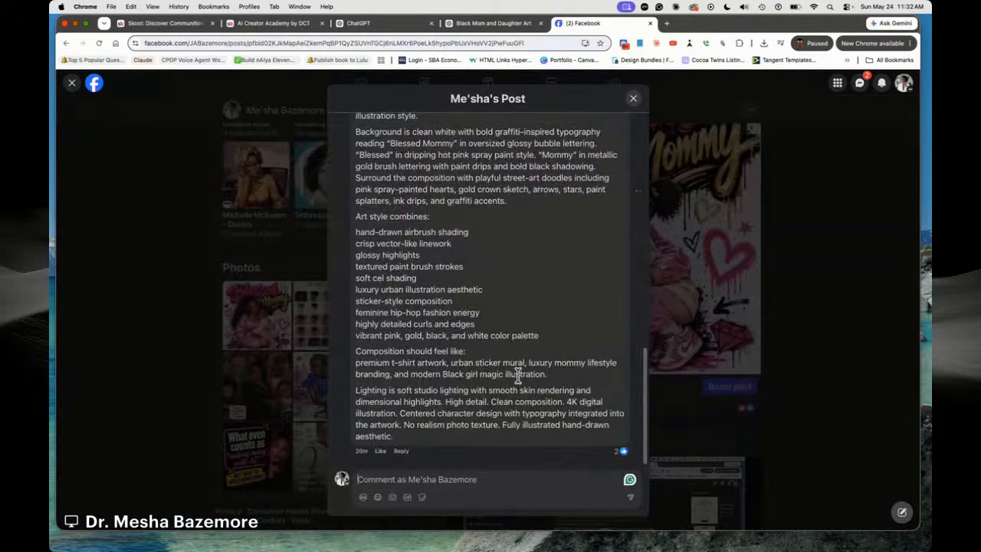
scroll(505, 366, "up", 10)
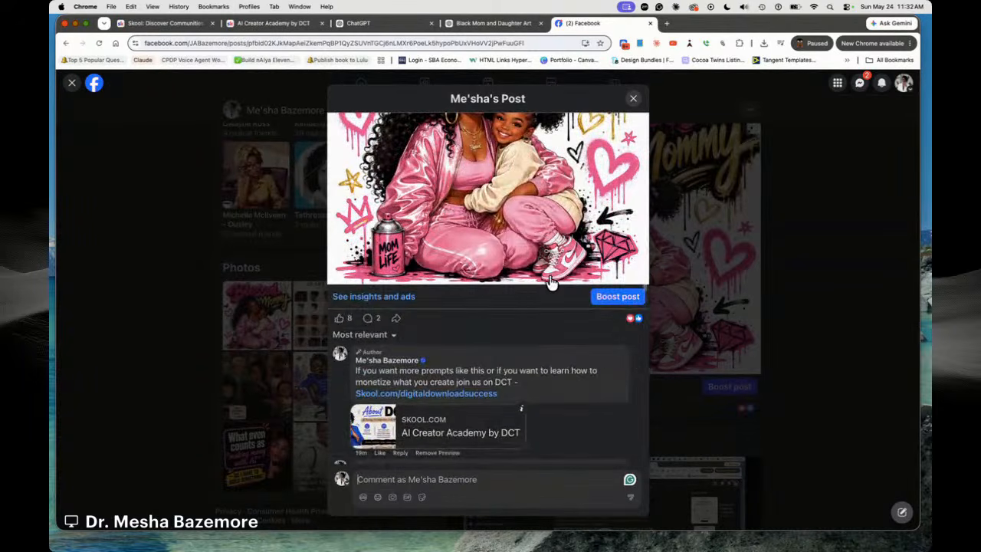
scroll(567, 280, "up", 5)
left_click(810, 249)
scroll(675, 274, "down", 5)
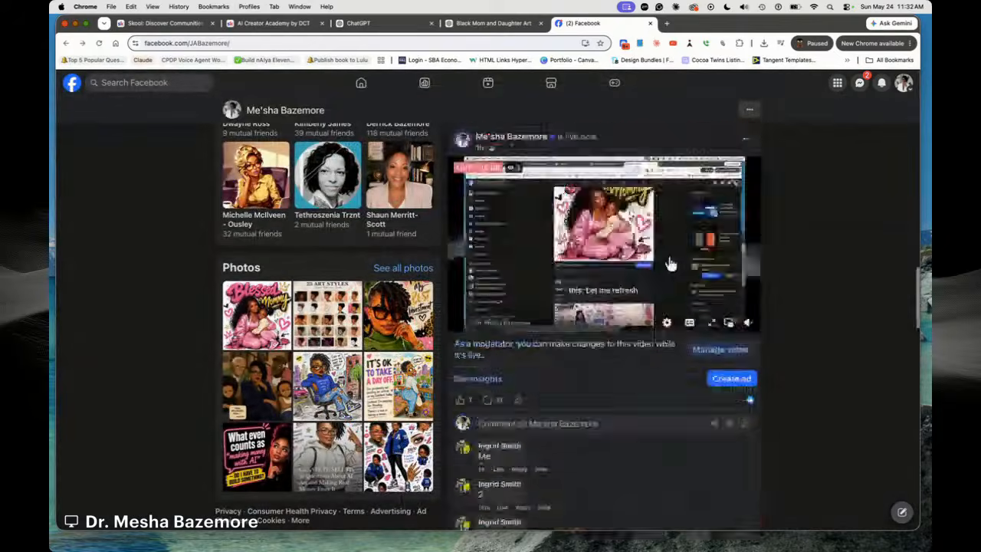
Find the Boondocks-style cartoon post on the profile, expand its caption, and highlight the text
scroll(674, 274, "down", 15)
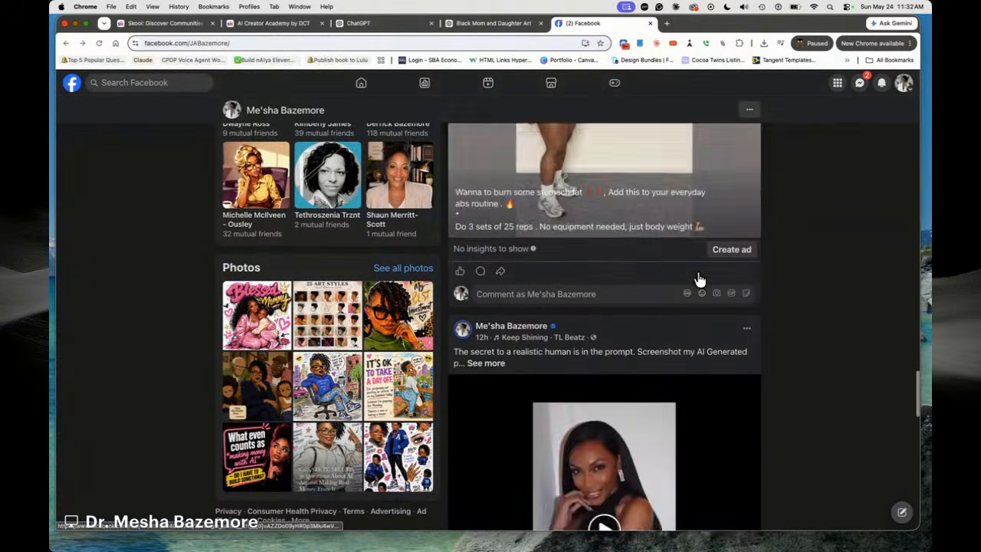
scroll(698, 276, "down", 10)
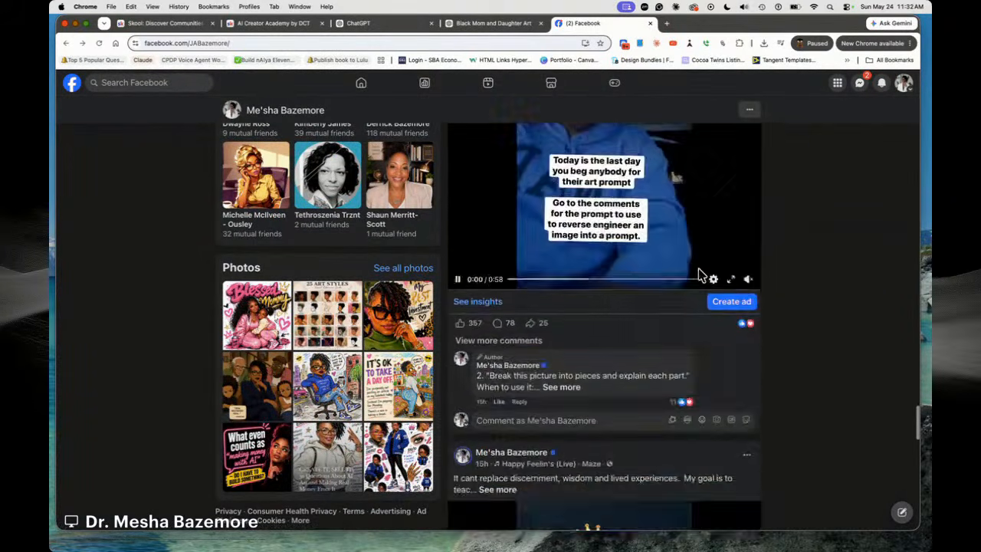
scroll(699, 274, "down", 5)
scroll(644, 295, "up", 3)
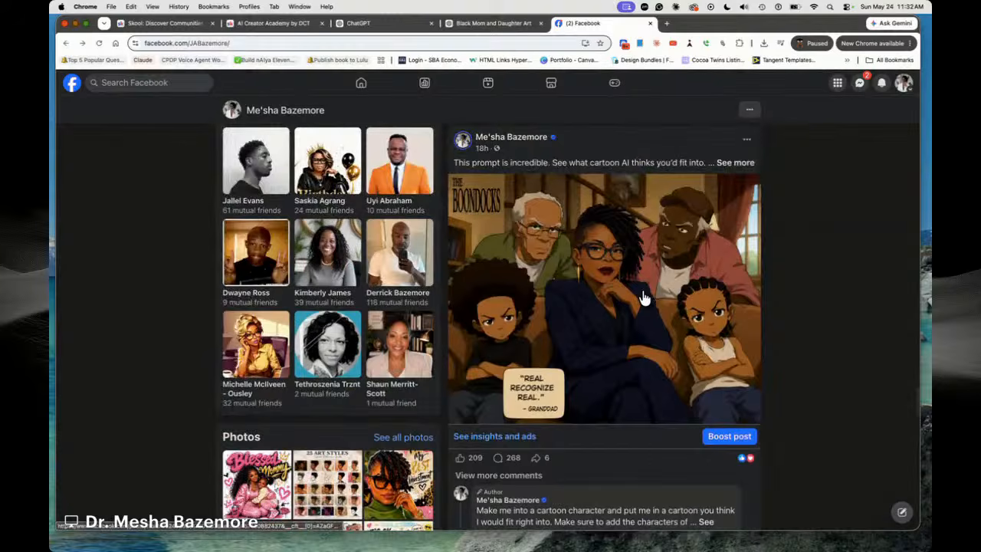
left_click(734, 163)
left_click_drag(456, 162, 552, 274)
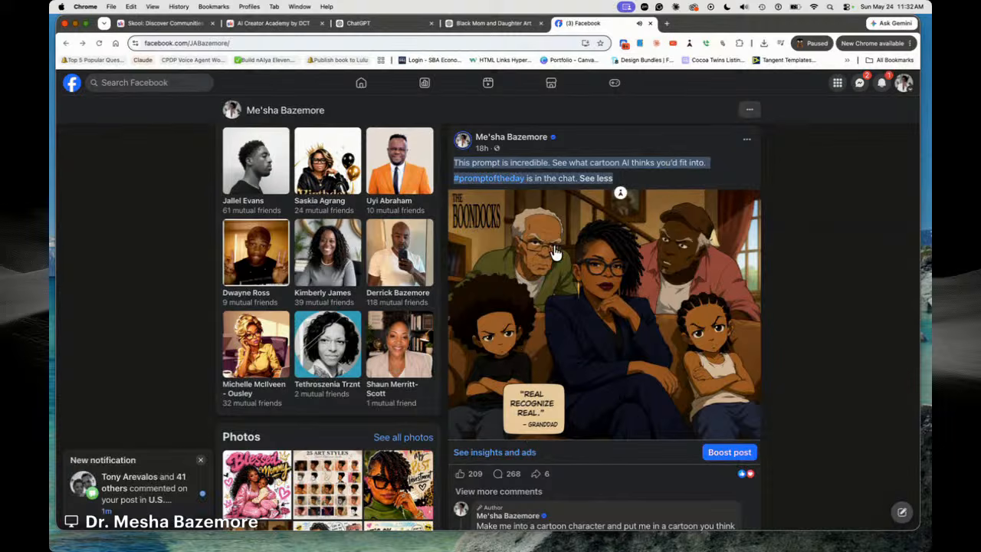
scroll(475, 501, "down", 2)
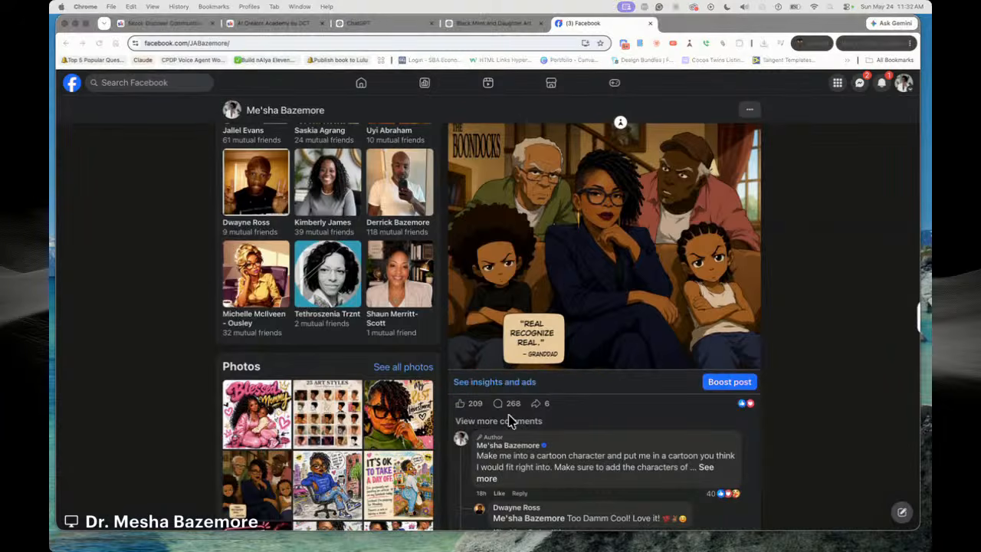
Browse the profile's other posts, including "Blessed Mommy" and the reverse-engineering prompt video, and return to the profile header
scroll(728, 407, "down", 10)
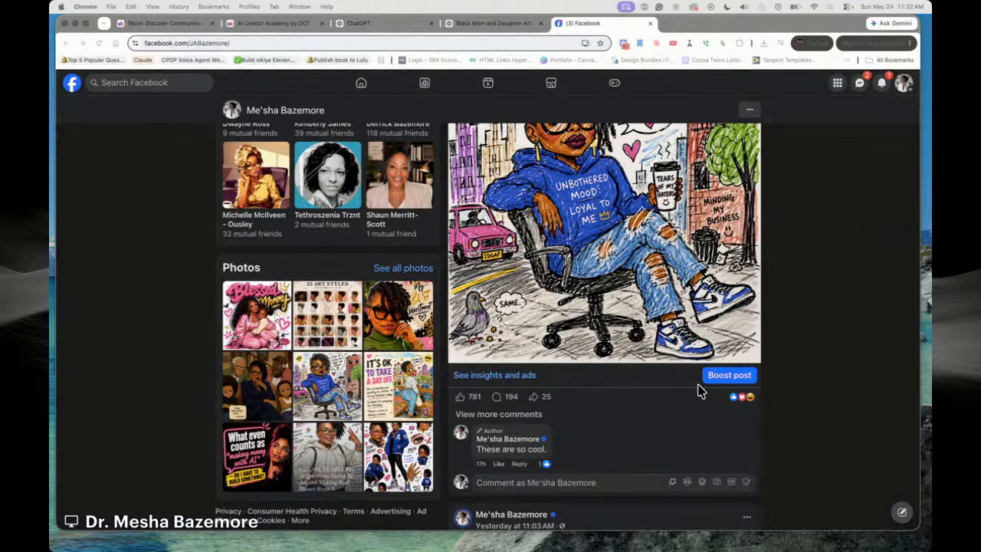
scroll(697, 390, "up", 15)
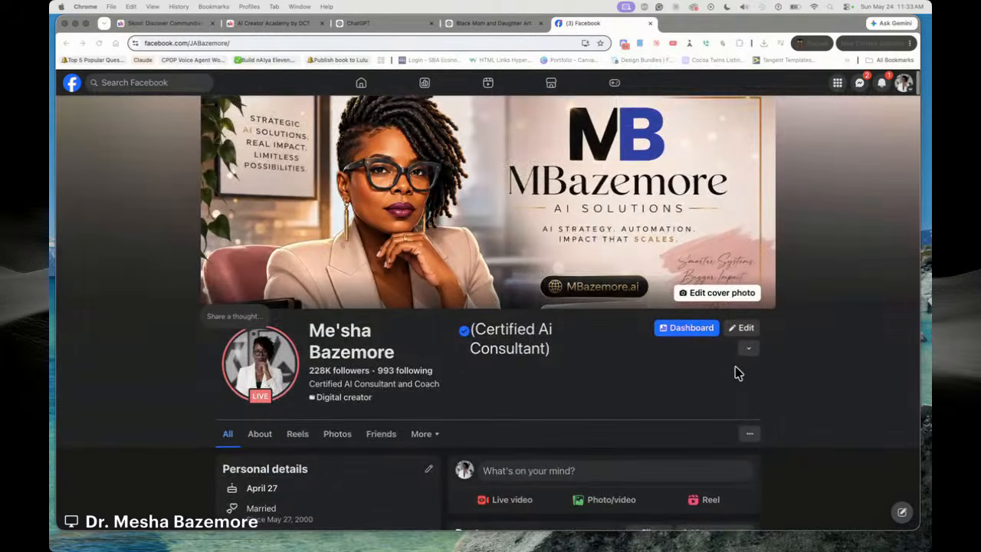
scroll(652, 377, "down", 15)
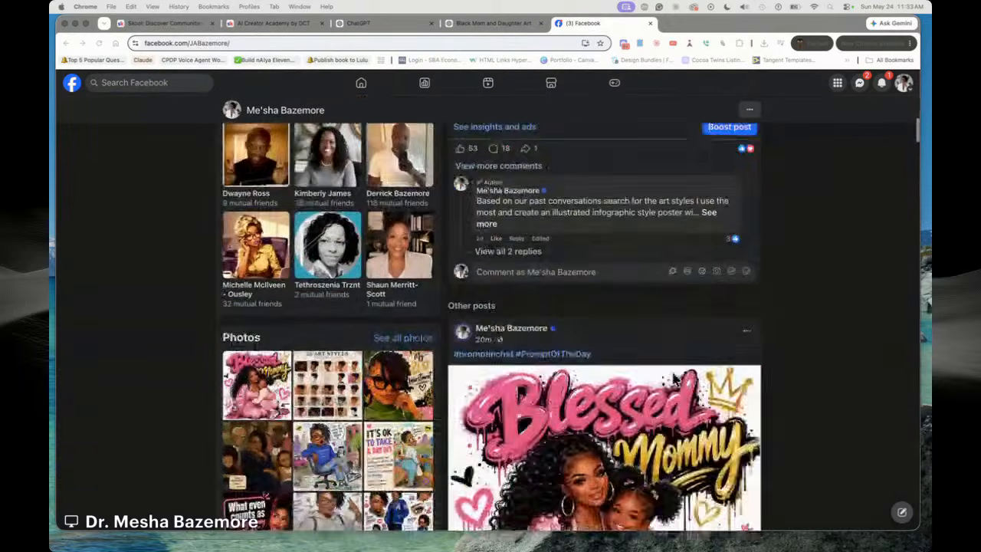
scroll(593, 337, "up", 3)
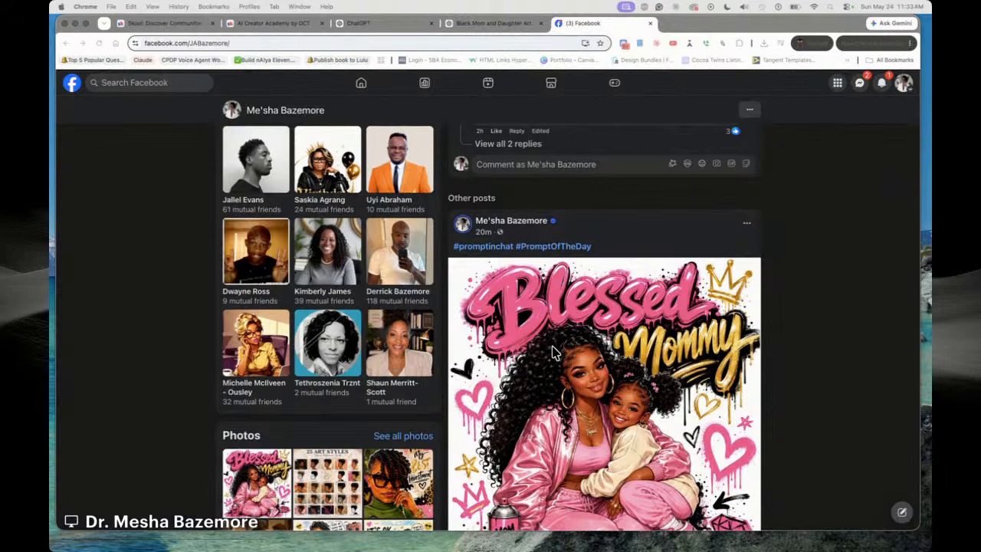
scroll(582, 349, "down", 5)
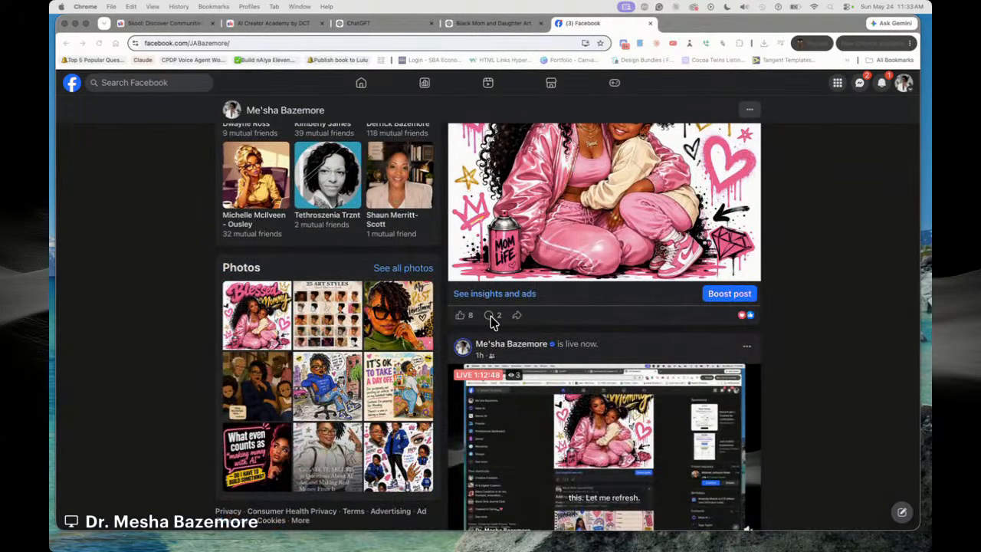
scroll(705, 369, "down", 15)
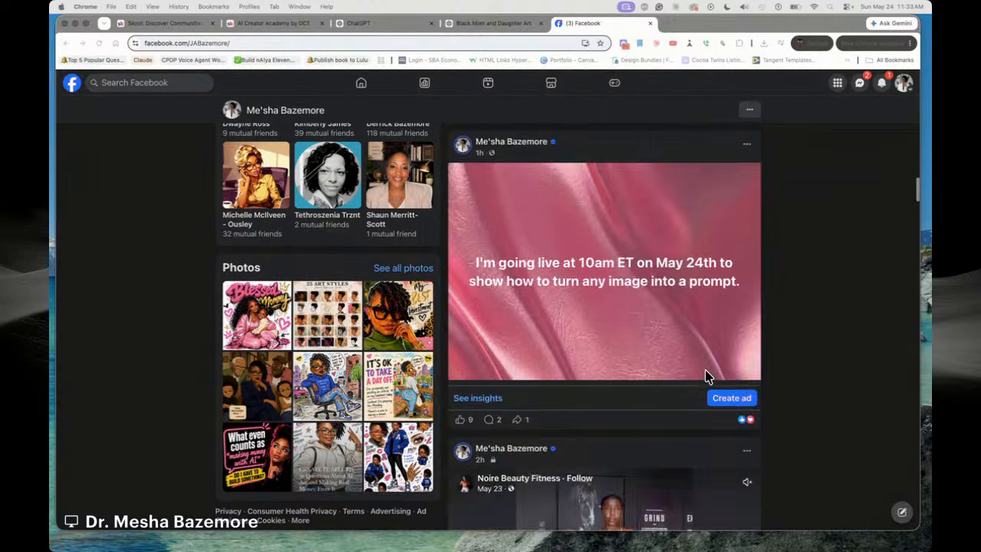
scroll(704, 370, "down", 15)
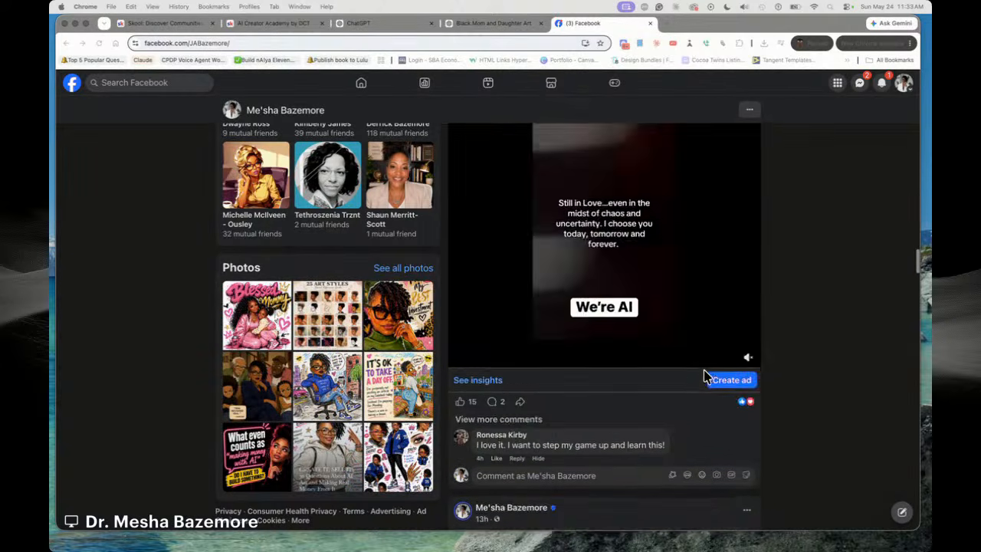
scroll(705, 373, "up", 20)
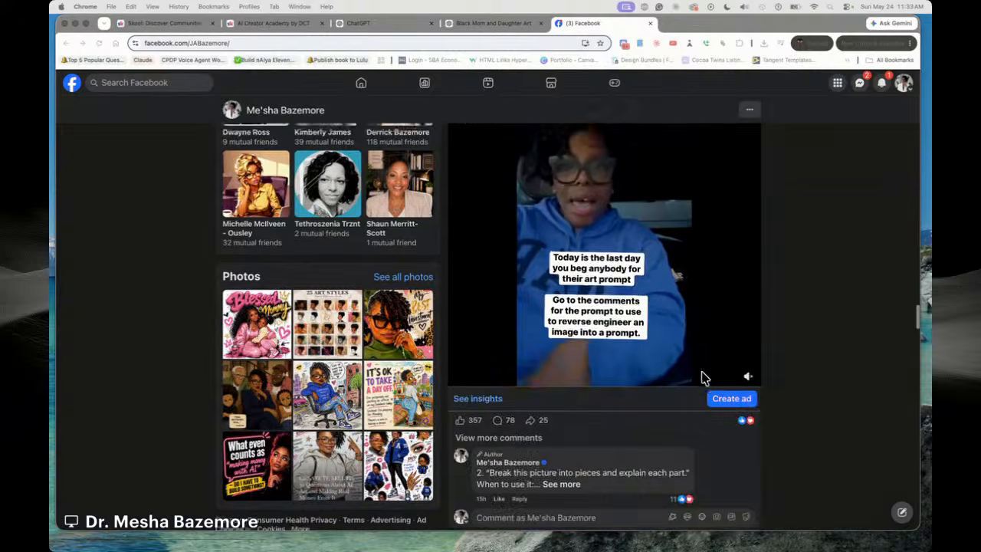
scroll(580, 367, "down", 6)
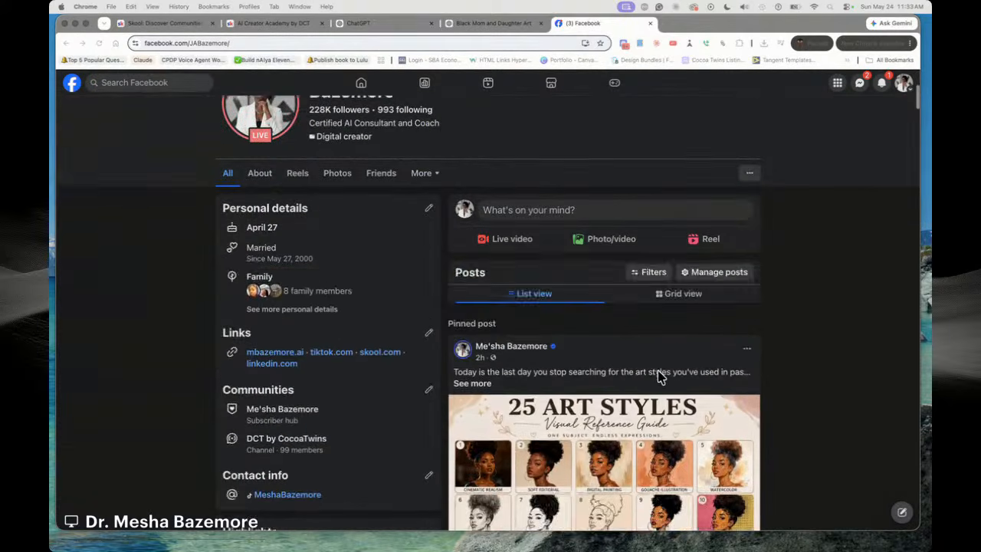
scroll(660, 376, "up", 3)
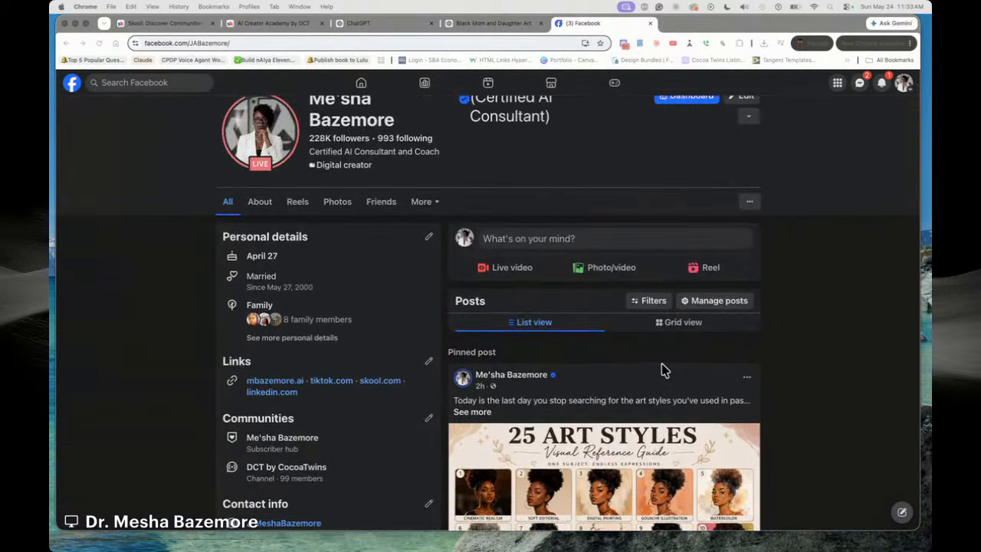
scroll(657, 354, "up", 4)
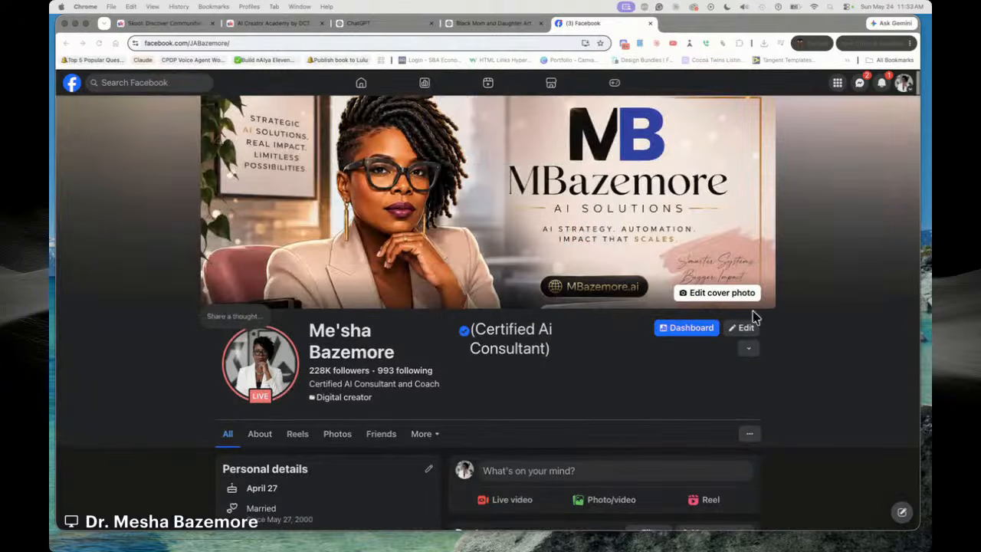
Open the professional dashboard and review the 28-day views graph and the monetization figures
left_click(751, 350)
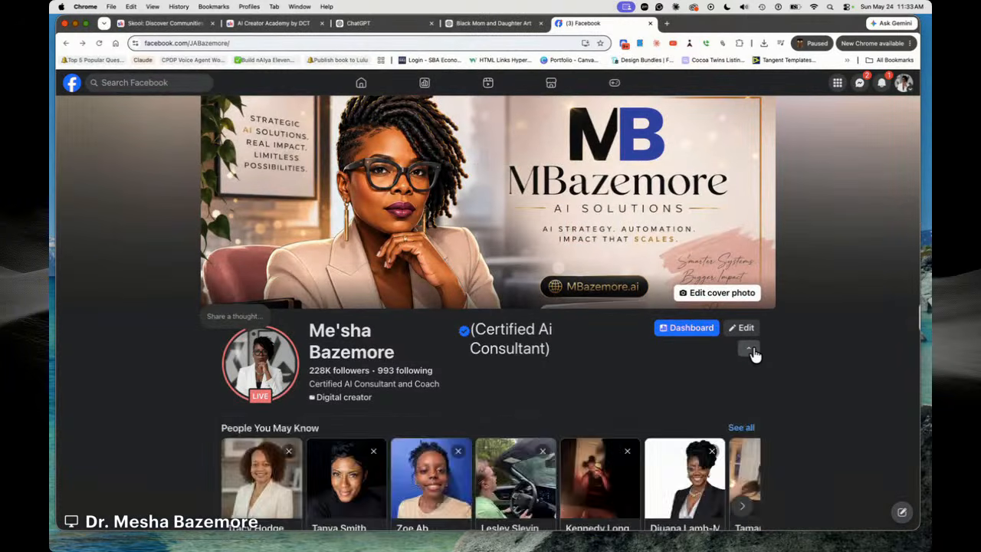
left_click(751, 350)
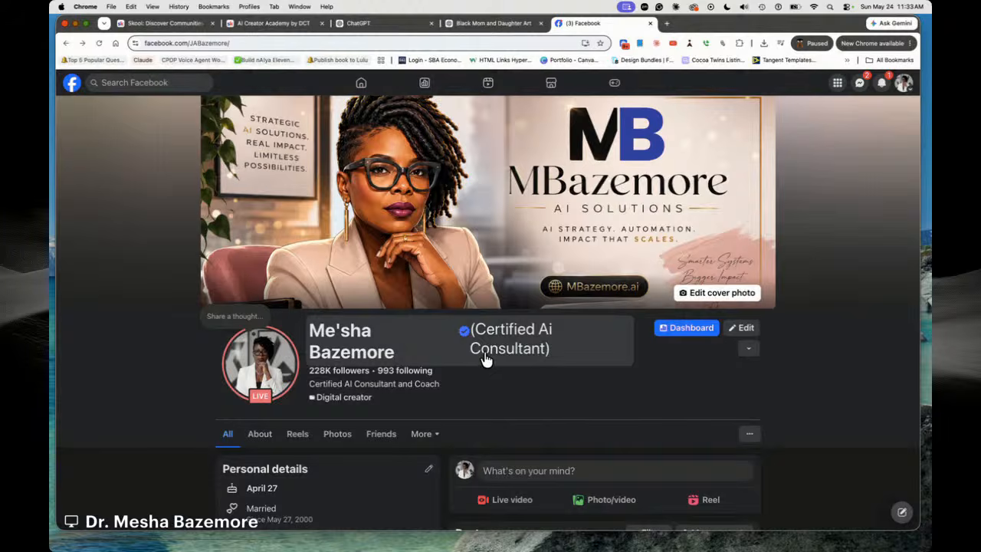
left_click(689, 330)
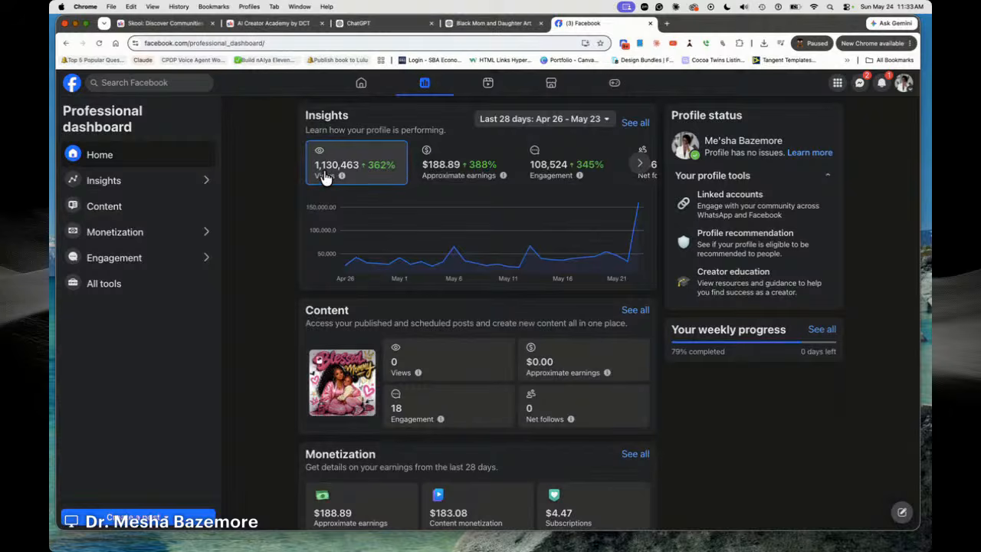
scroll(630, 344, "down", 3)
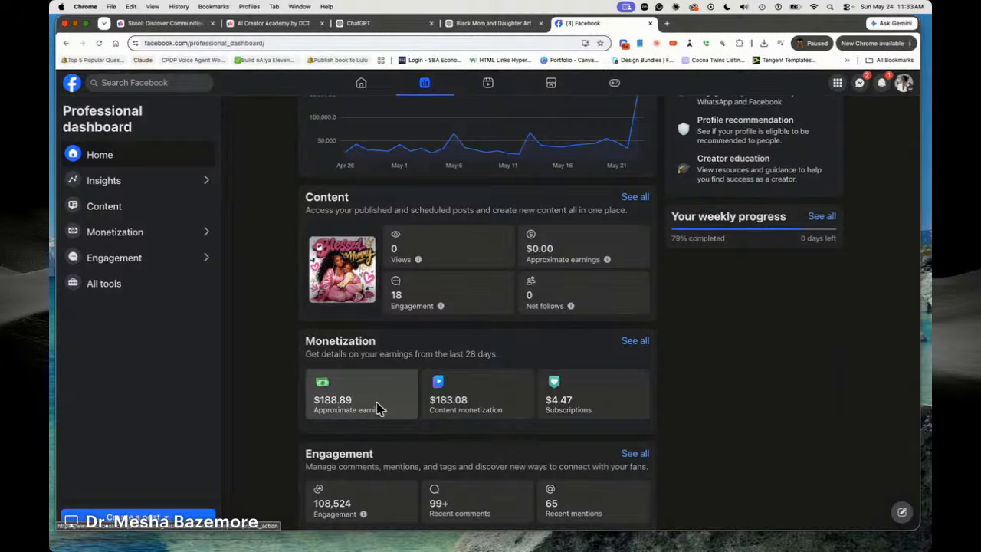
scroll(394, 372, "up", 3)
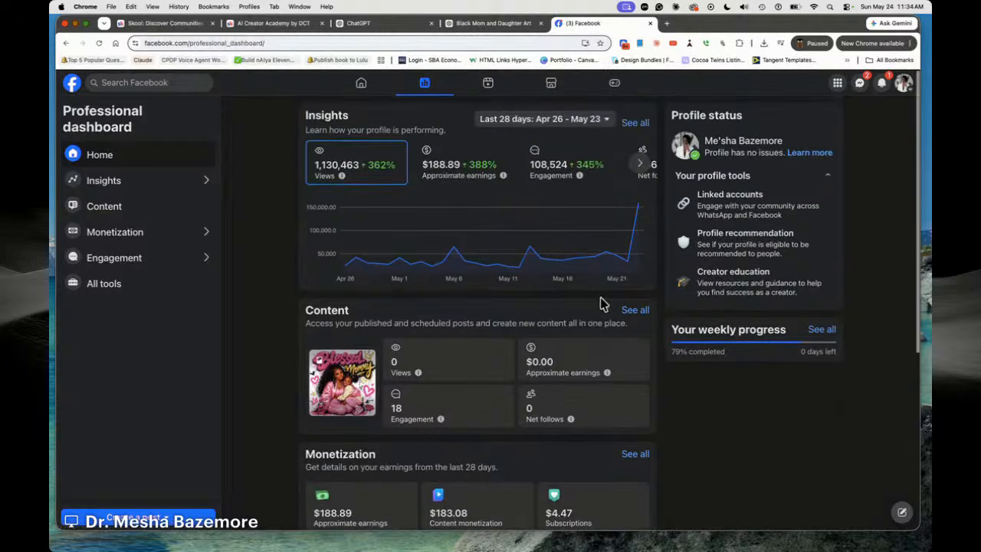
mouse_move(634, 277)
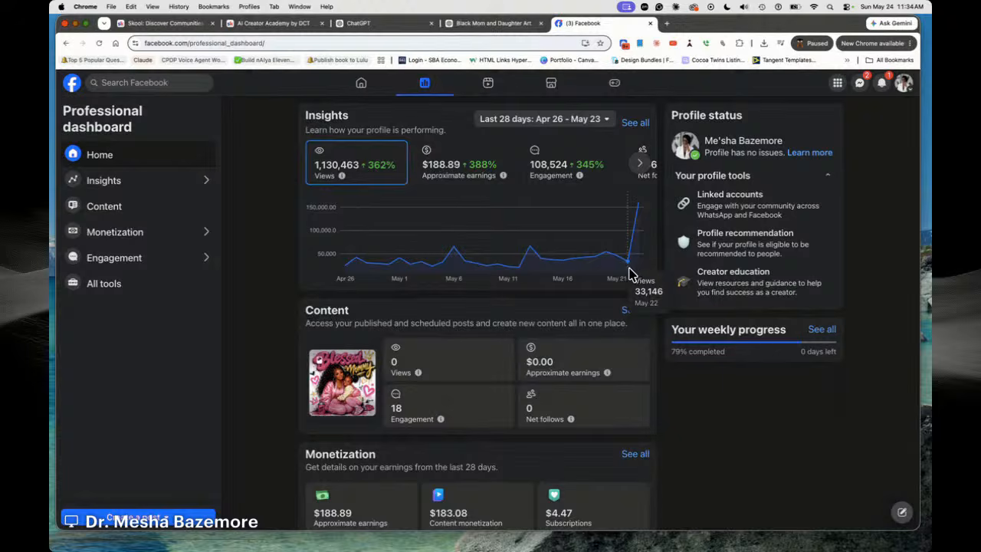
Go back to the account's own profile, find the Boondocks-style cartoon post again, and expand its caption
left_click(350, 88)
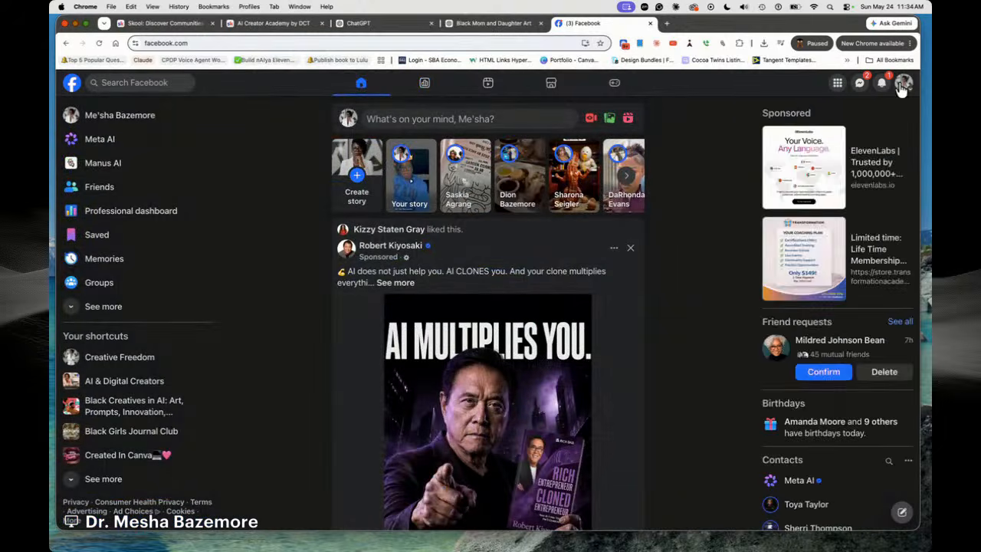
left_click(902, 88)
left_click(820, 121)
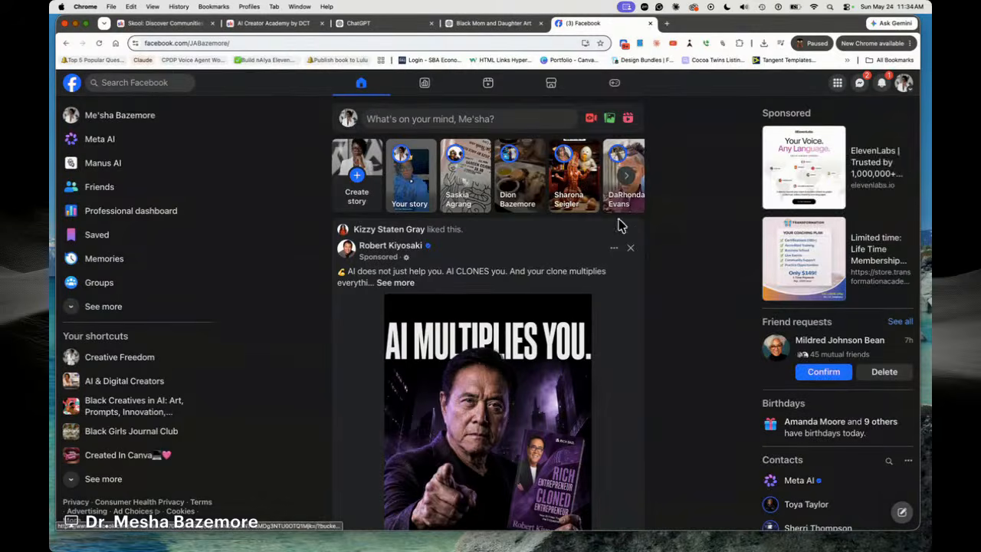
scroll(672, 222, "down", 15)
scroll(689, 243, "down", 5)
scroll(688, 235, "down", 20)
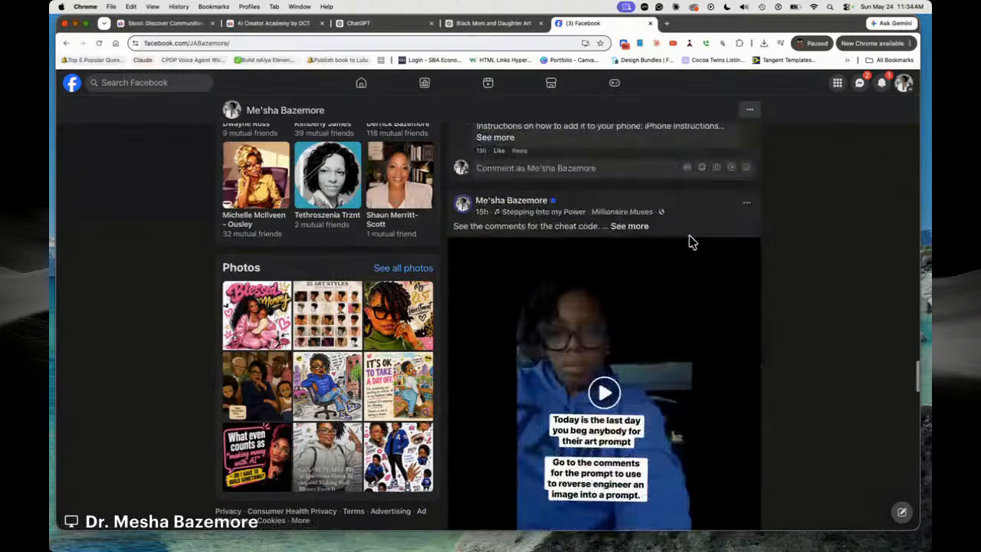
scroll(690, 243, "up", 4)
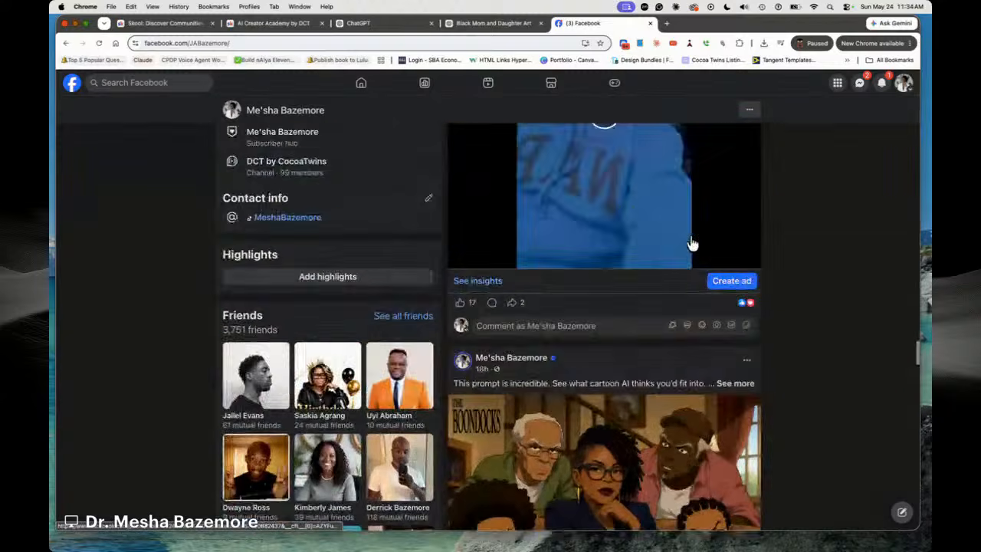
scroll(689, 243, "down", 4)
scroll(689, 243, "up", 4)
left_click(726, 285)
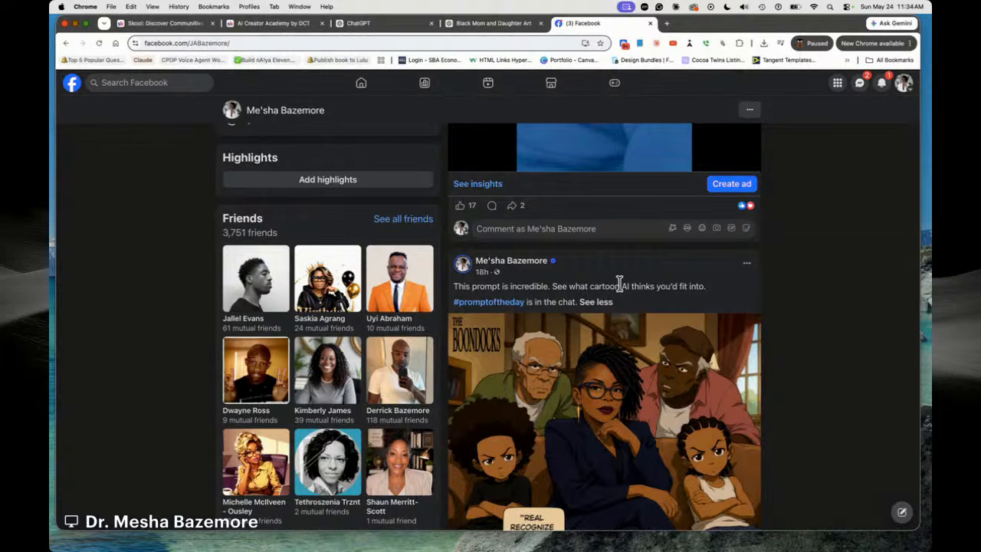
Expand the author's comment under the cartoon post and copy the full "Make me into a cartoon character" prompt
scroll(667, 330, "down", 3)
scroll(552, 399, "down", 4)
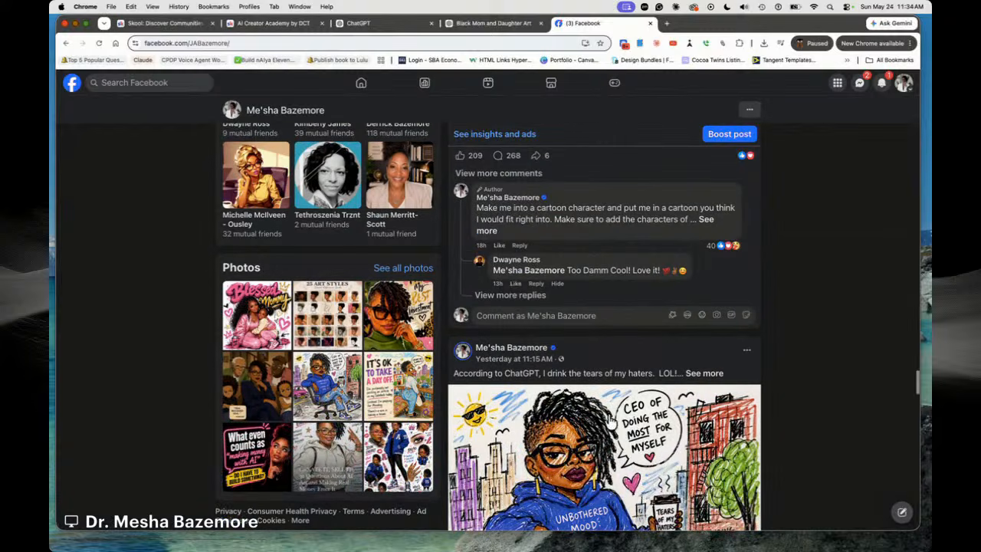
left_click(706, 221)
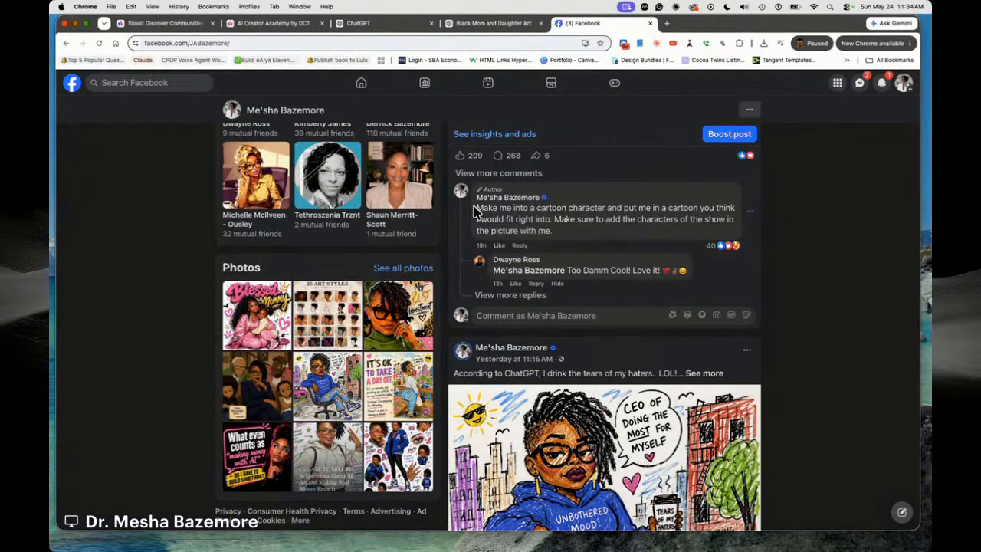
left_click_drag(477, 213, 592, 231)
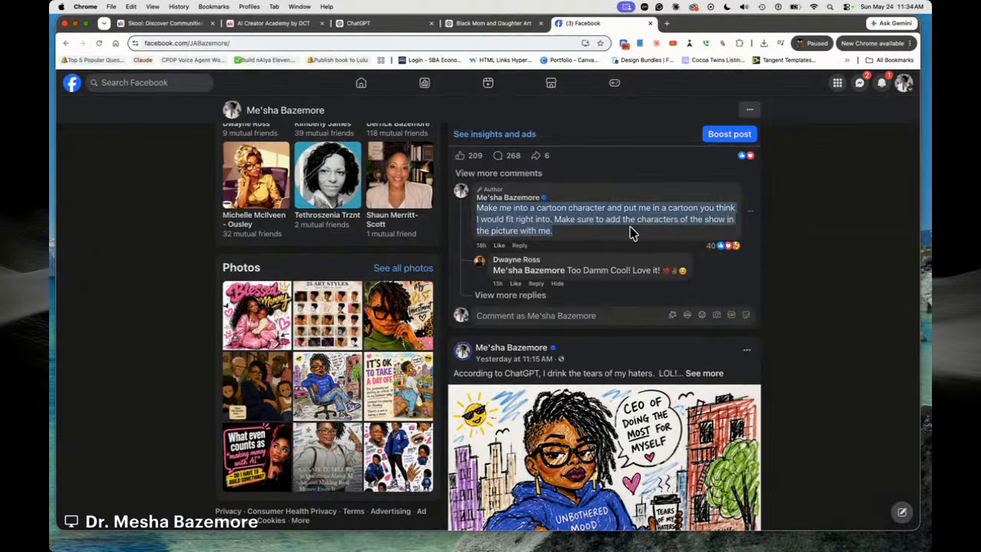
right_click(656, 218)
left_click(686, 250)
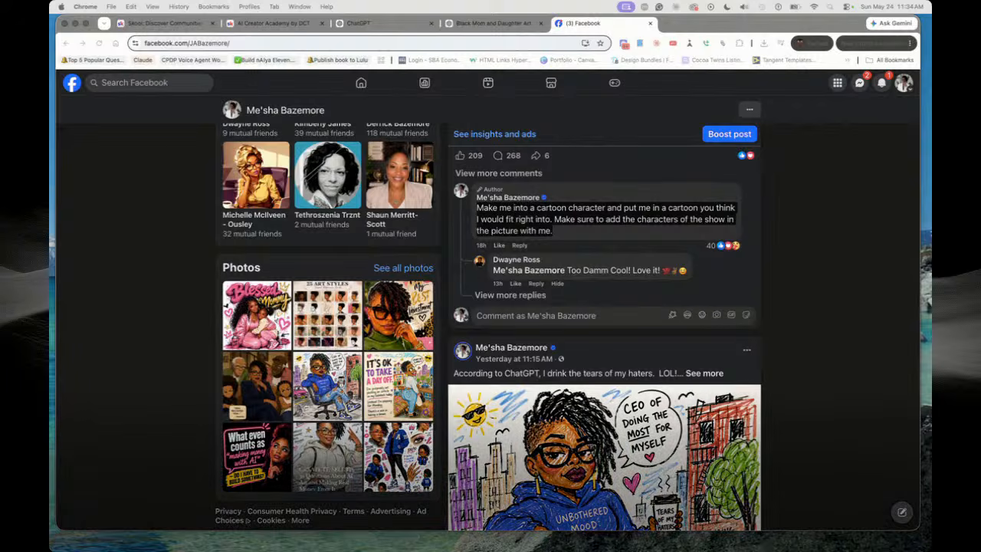
Open the cartoon post's comments, view the "The Proud Family" image full size, and browse the other shared cartoon images
scroll(636, 289, "up", 5)
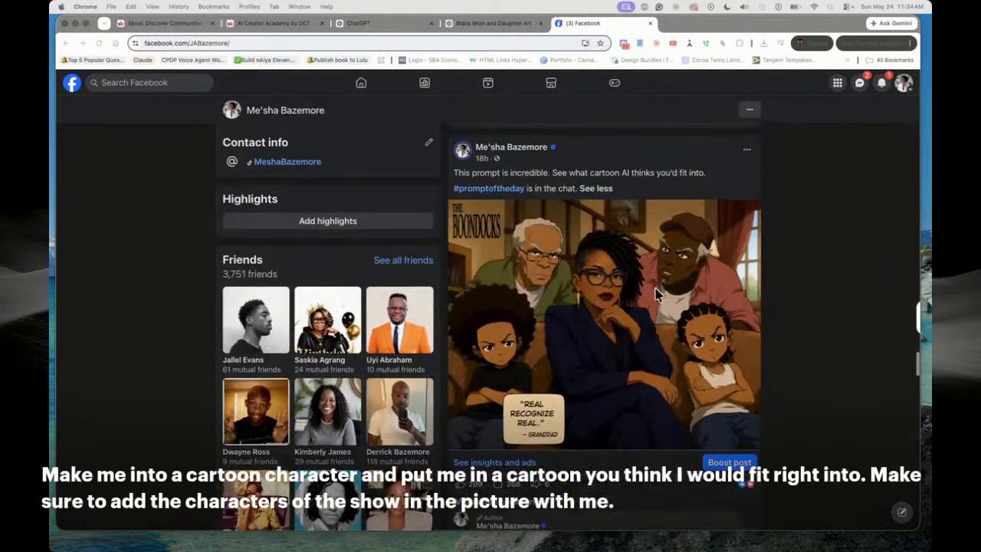
scroll(597, 263, "down", 3)
left_click(511, 320)
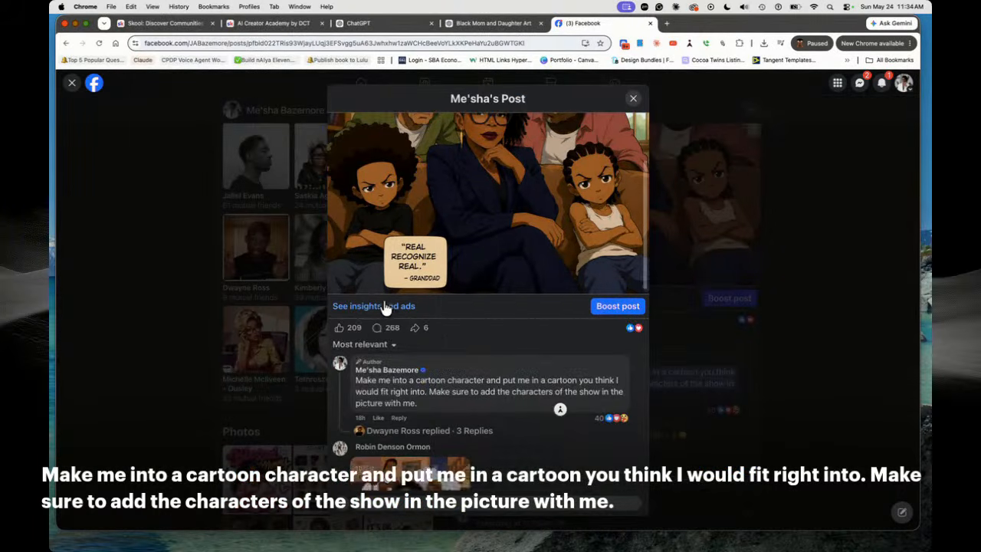
scroll(355, 302, "down", 3)
left_click(404, 278)
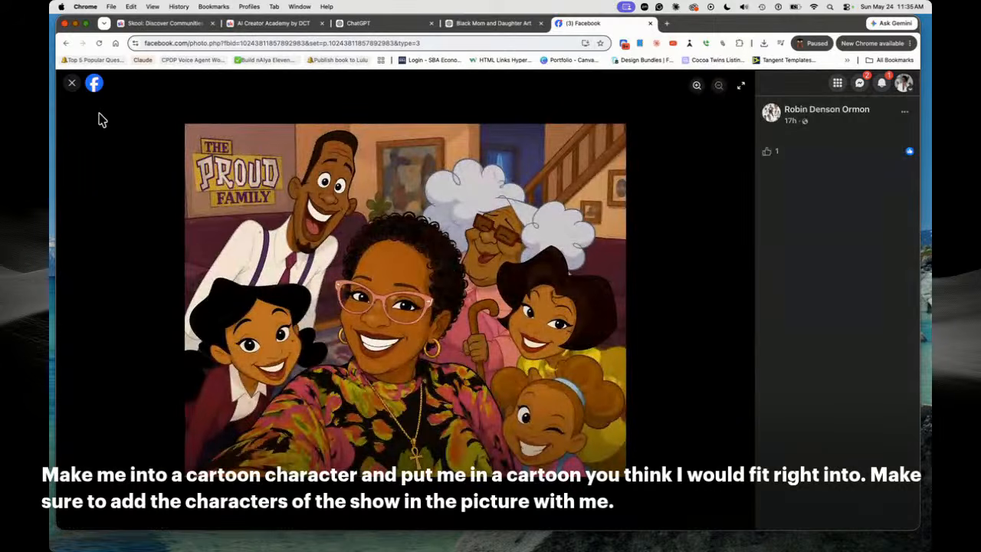
left_click(71, 83)
scroll(488, 237, "down", 5)
scroll(490, 241, "down", 10)
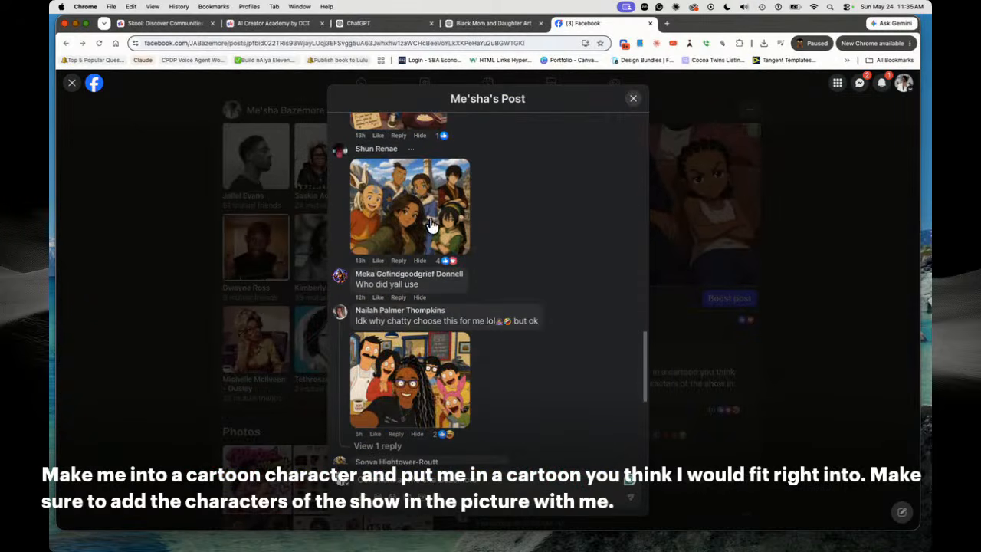
View the Avatar-style group selfie and the "Bob's Burgers" image from the comments full size, returning to the comments after each
left_click(431, 224)
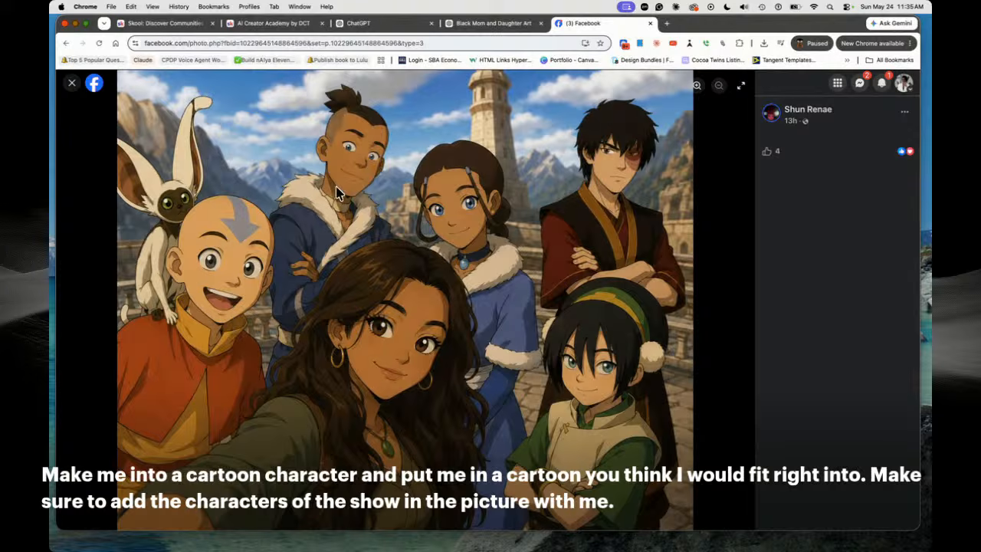
left_click(72, 85)
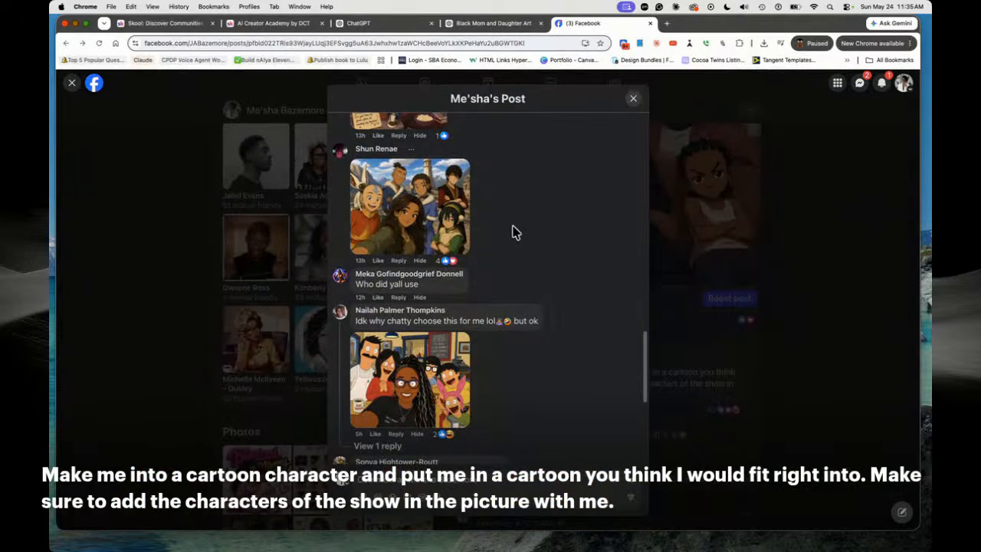
scroll(564, 269, "down", 3)
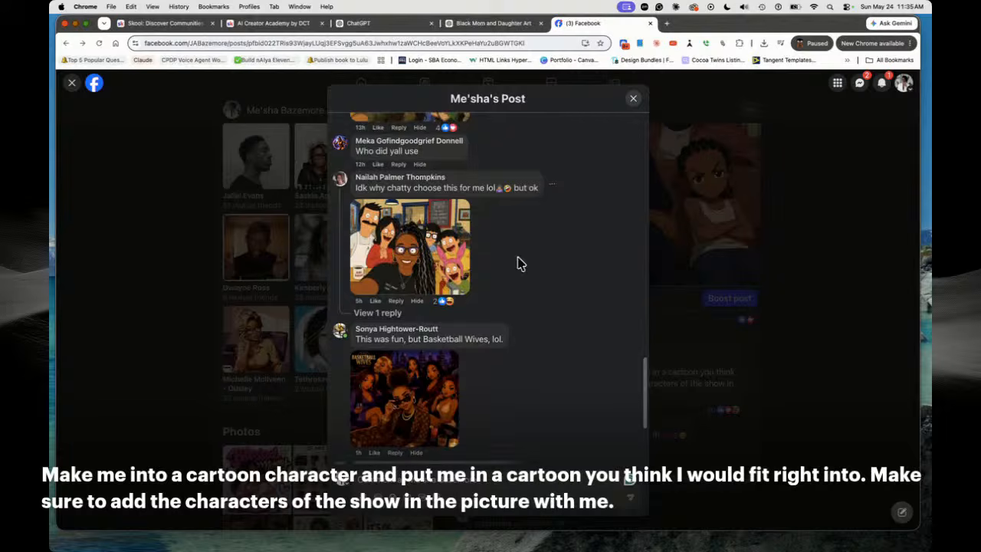
left_click(440, 263)
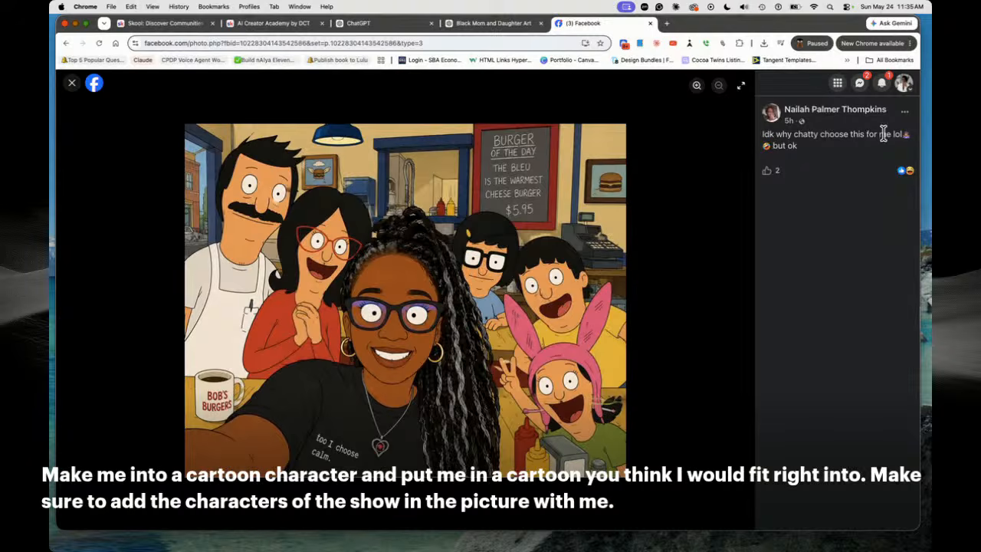
left_click(72, 82)
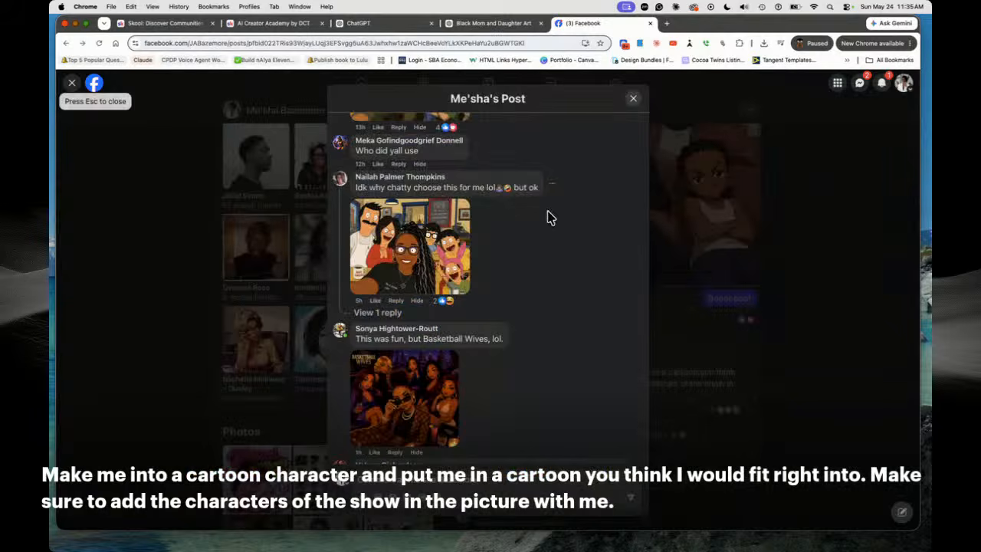
View the "Basketball Wives" and "Rugrats" images shared further along in the comments full size, closing each one
scroll(603, 207, "down", 5)
left_click(422, 239)
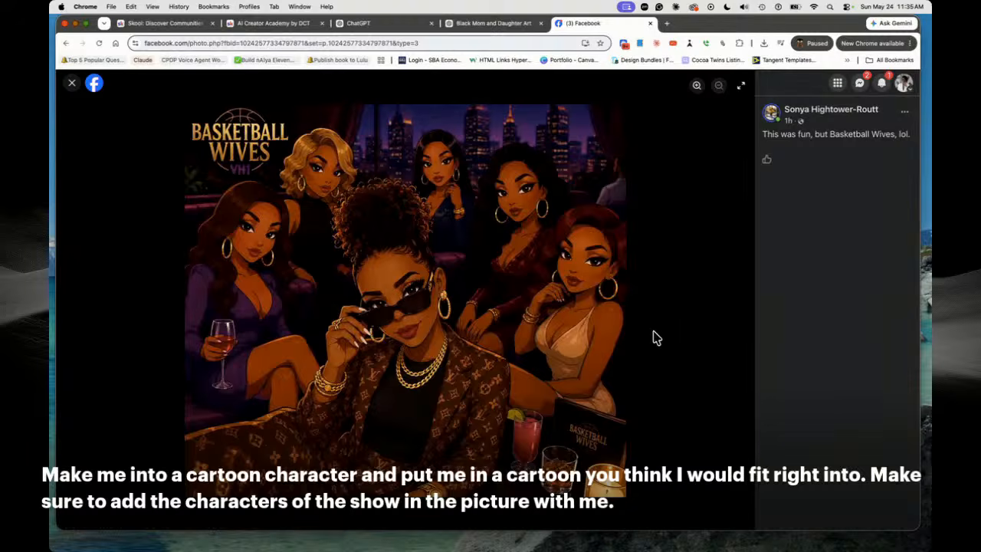
left_click(72, 83)
scroll(515, 257, "down", 6)
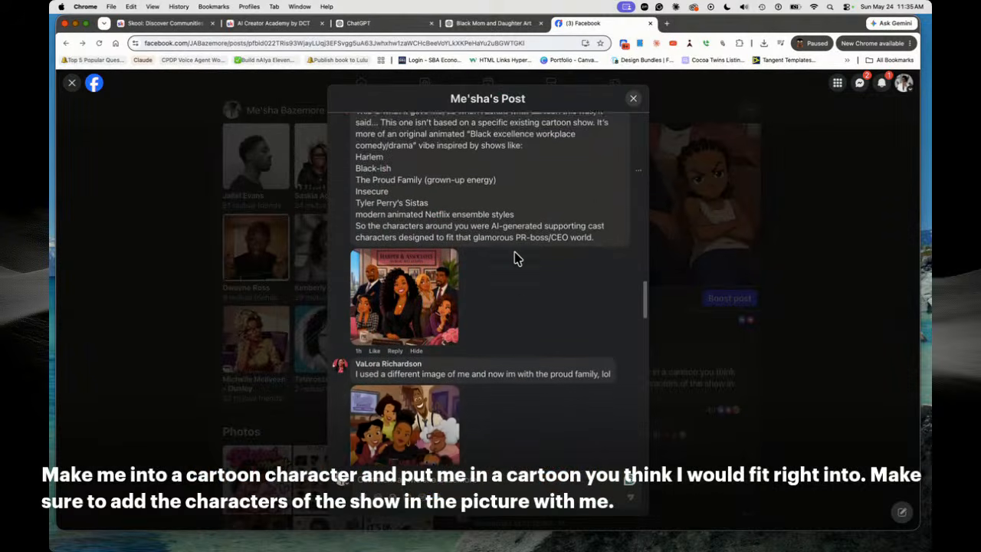
scroll(516, 259, "down", 6)
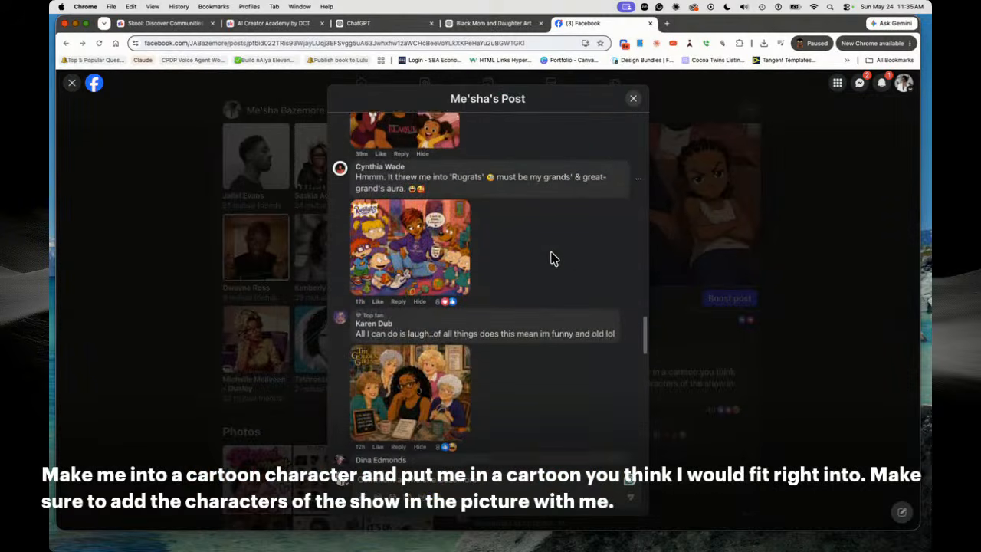
left_click(416, 240)
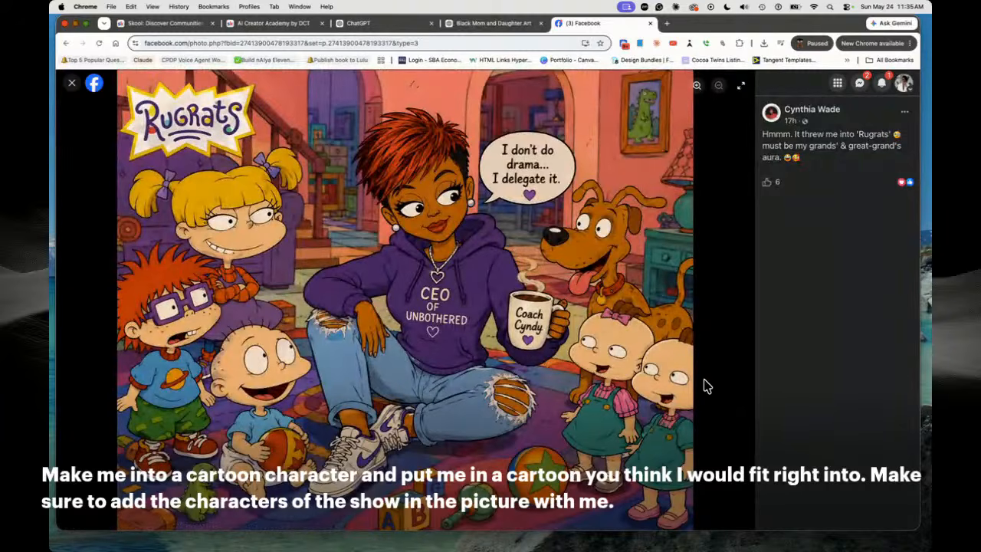
left_click(71, 83)
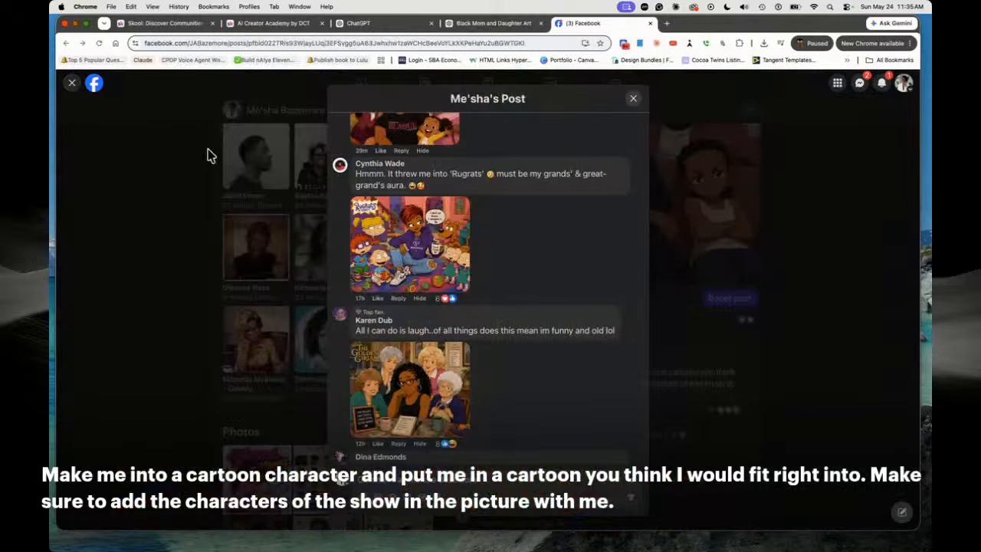
Find the comment saying "Mine thought I belonged in Living Single instead of a cartoon", view its image full size, and close it
scroll(557, 241, "down", 8)
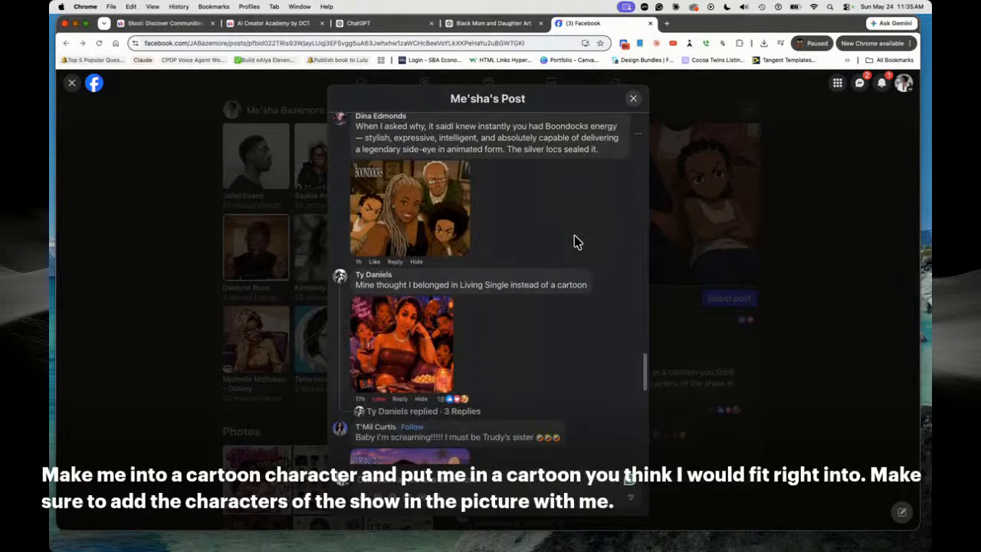
scroll(498, 264, "down", 2)
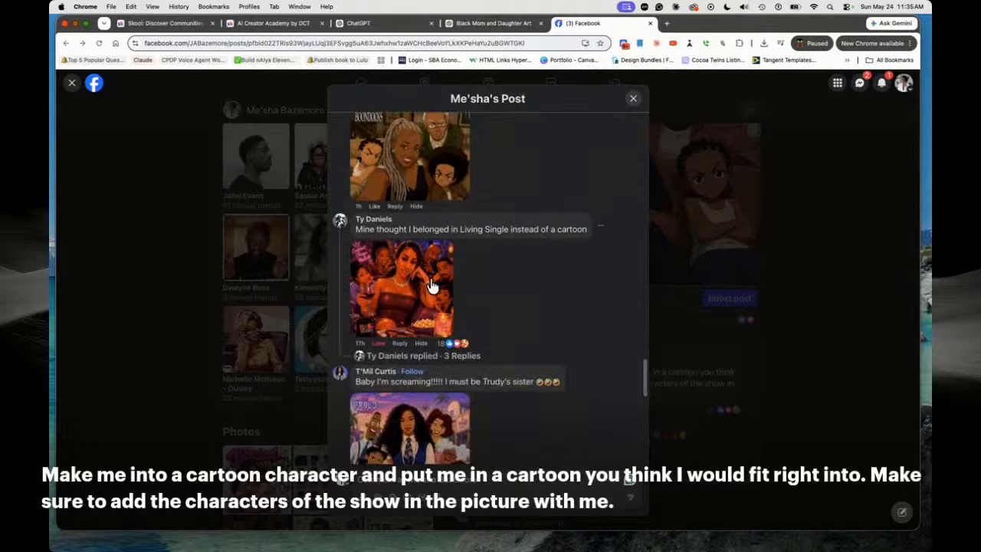
left_click(438, 285)
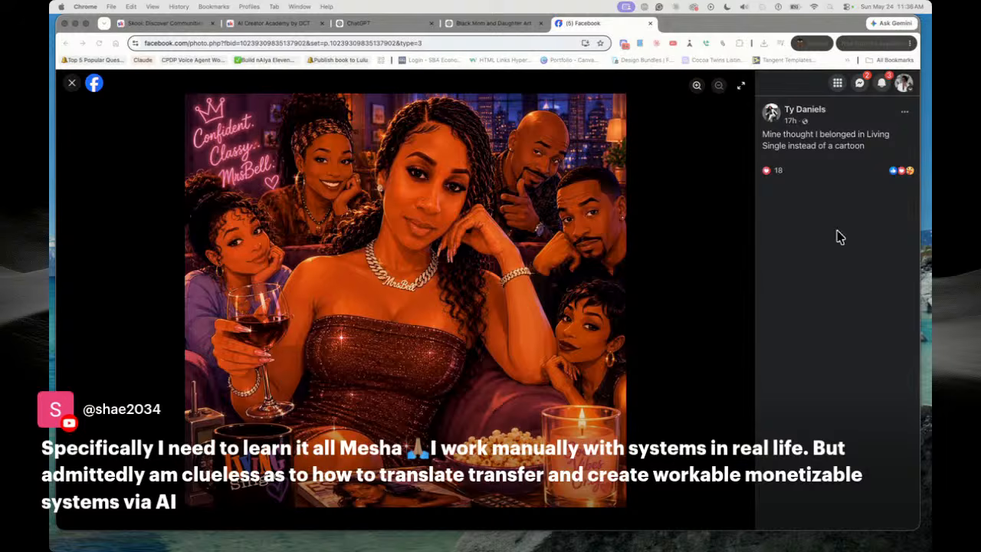
left_click(72, 83)
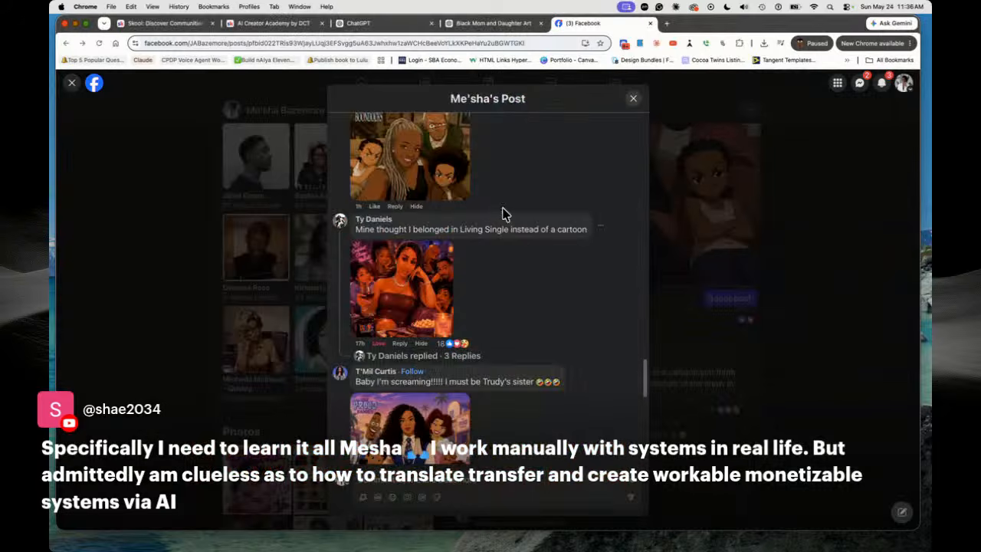
View the "Suits" image from the comments full size, close it, and browse on to the animated Office image
scroll(504, 215, "down", 10)
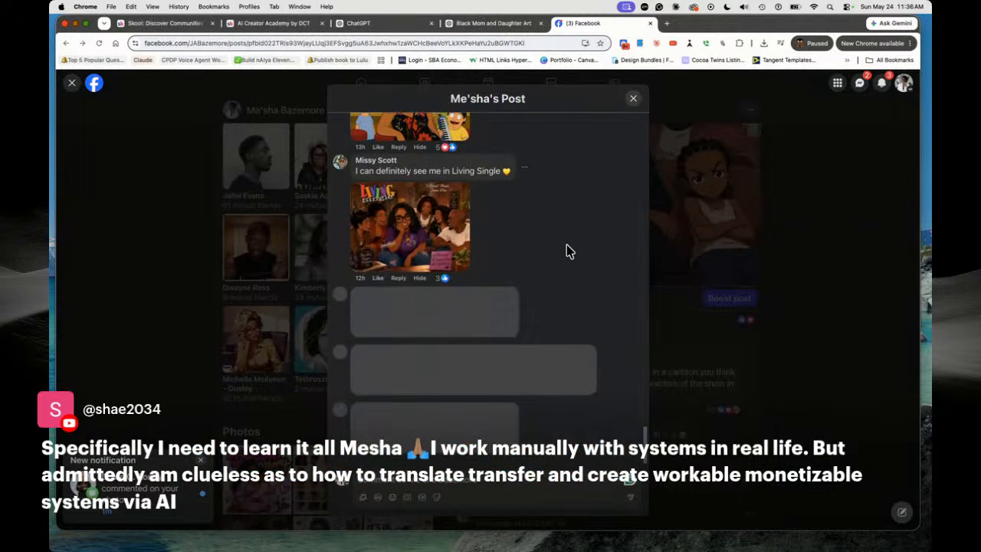
scroll(536, 283, "down", 5)
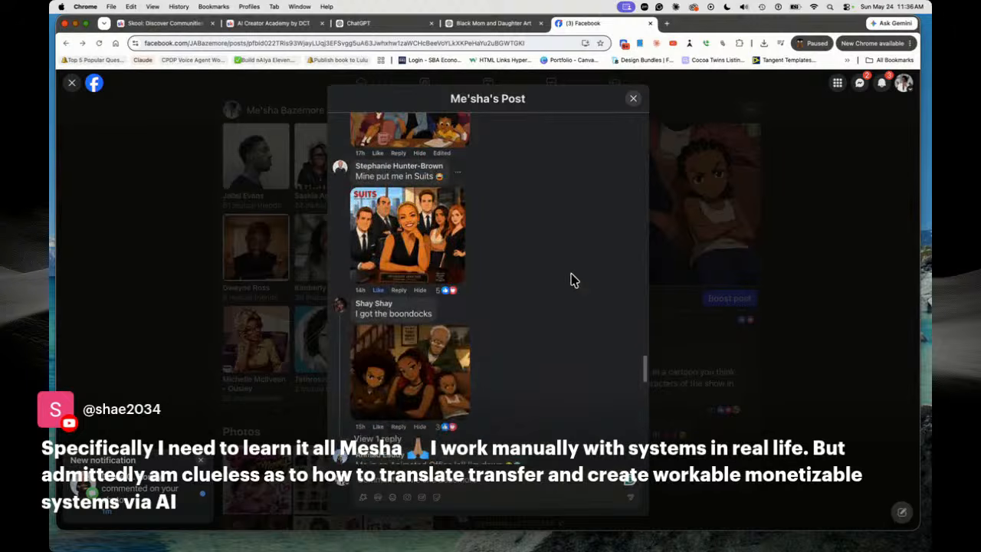
left_click(420, 260)
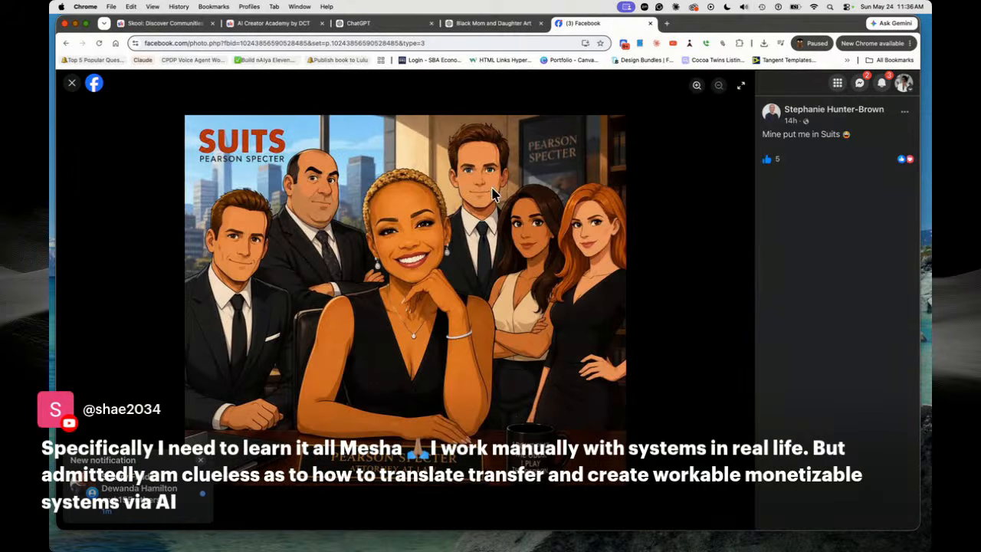
left_click(72, 83)
scroll(546, 226, "down", 5)
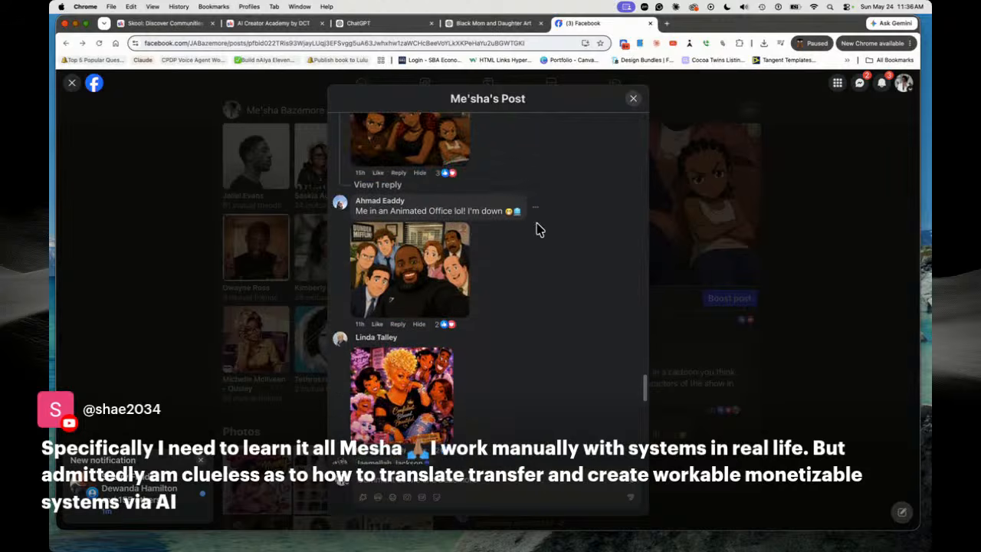
Examine the cartoon images shared in the post's comments, including the Dunder Mifflin office one in full size, and close the post
scroll(546, 226, "down", 2)
left_click(426, 221)
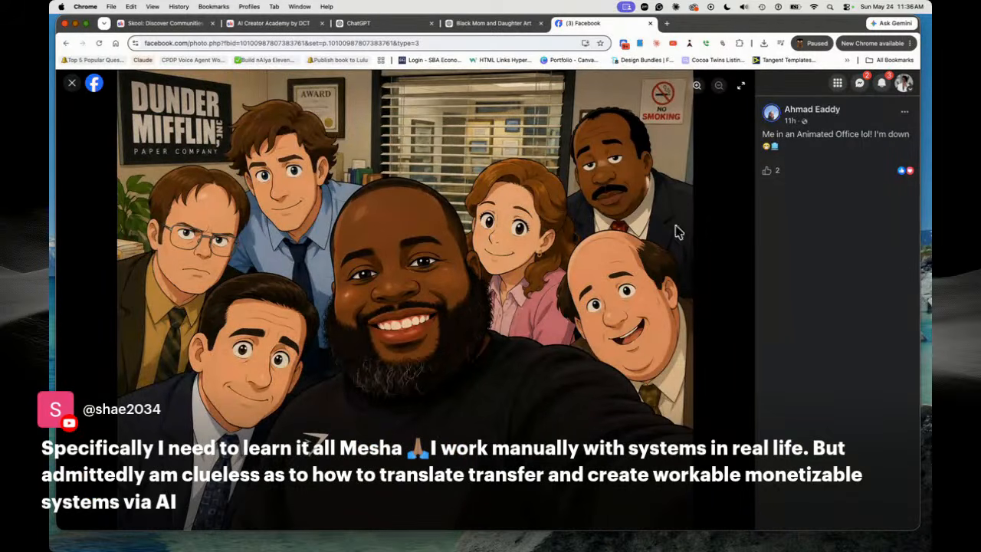
left_click(72, 82)
scroll(502, 272, "down", 5)
scroll(532, 268, "down", 6)
scroll(534, 268, "down", 8)
scroll(534, 268, "down", 10)
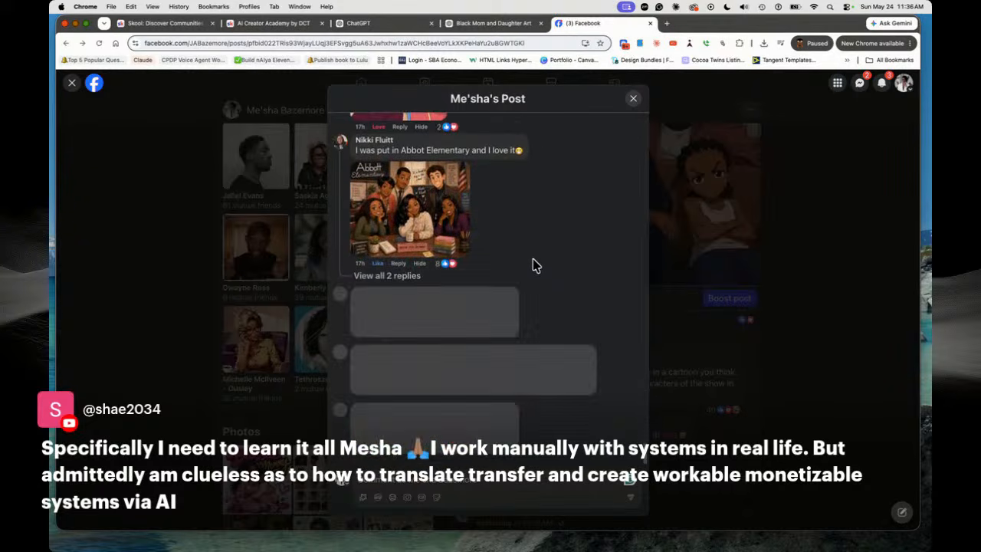
scroll(534, 265, "down", 10)
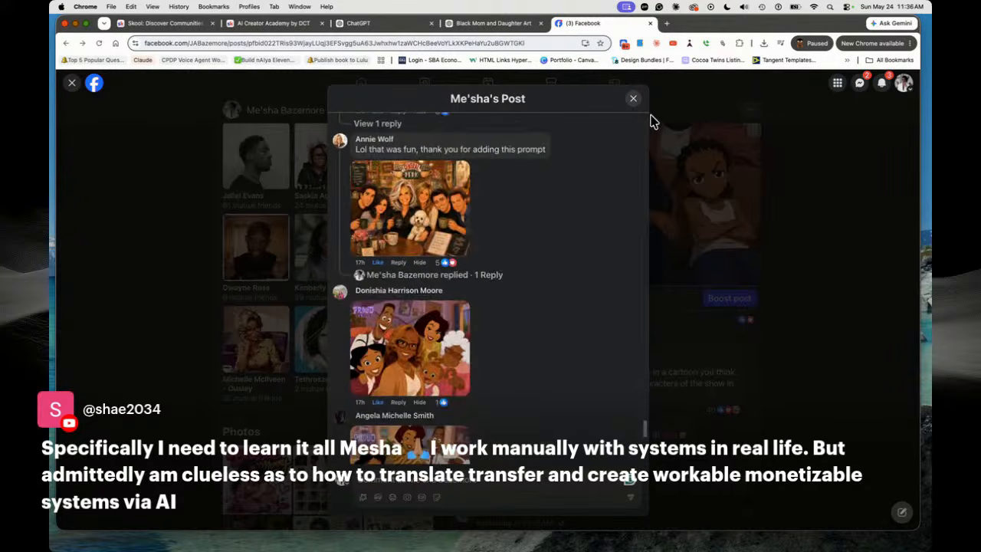
left_click(632, 99)
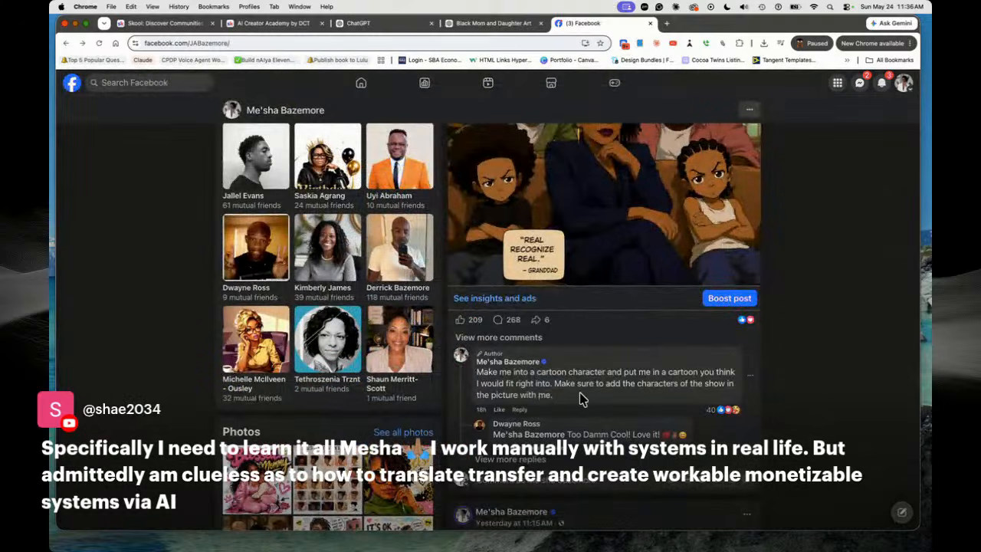
Copy the "Make me into a cartoon character" prompt text from the author's comment under the post
left_click_drag(580, 398, 476, 369)
right_click(501, 374)
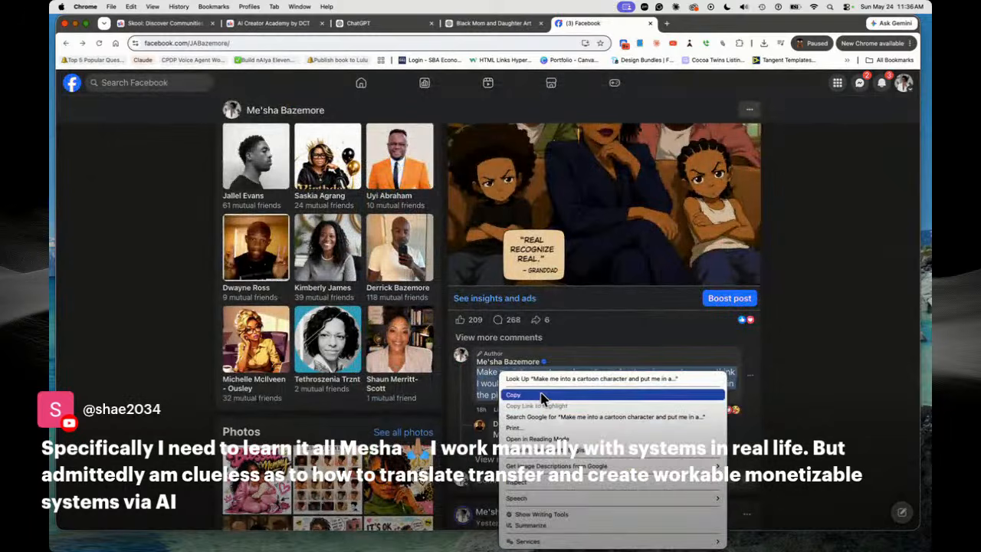
left_click(541, 395)
Switch to ChatGPT, start a new chat and paste the copied cartoon prompt into the message
left_click(496, 25)
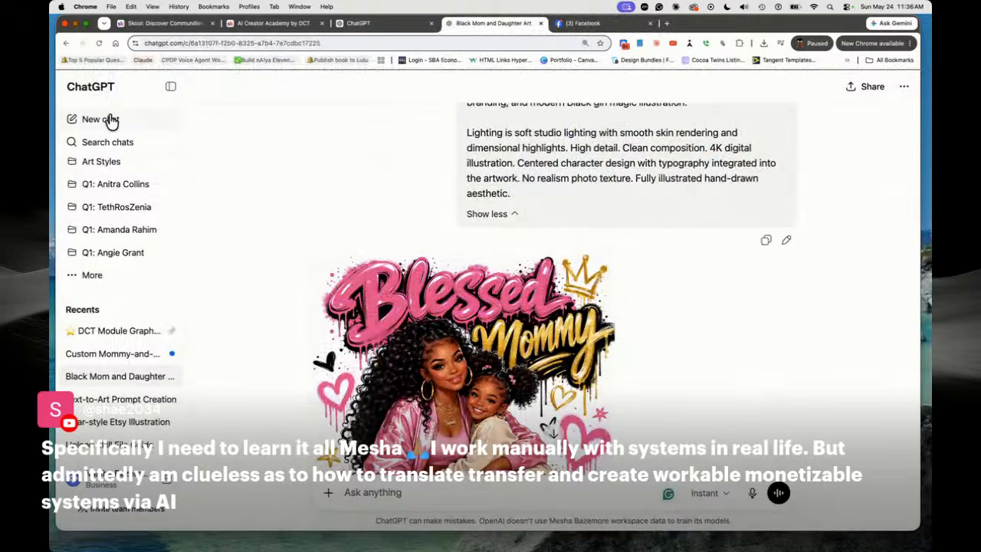
left_click(111, 120)
right_click(414, 267)
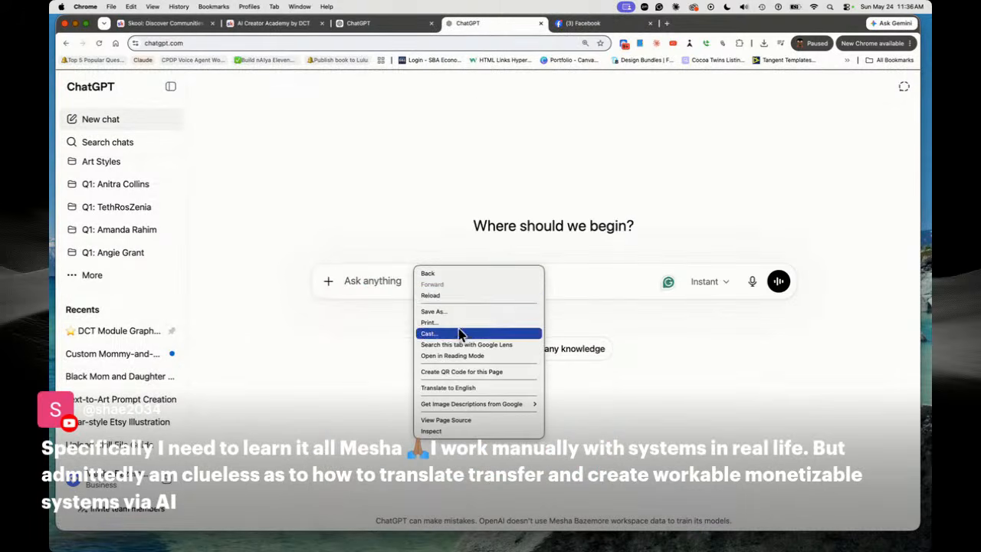
left_click(387, 279)
right_click(387, 280)
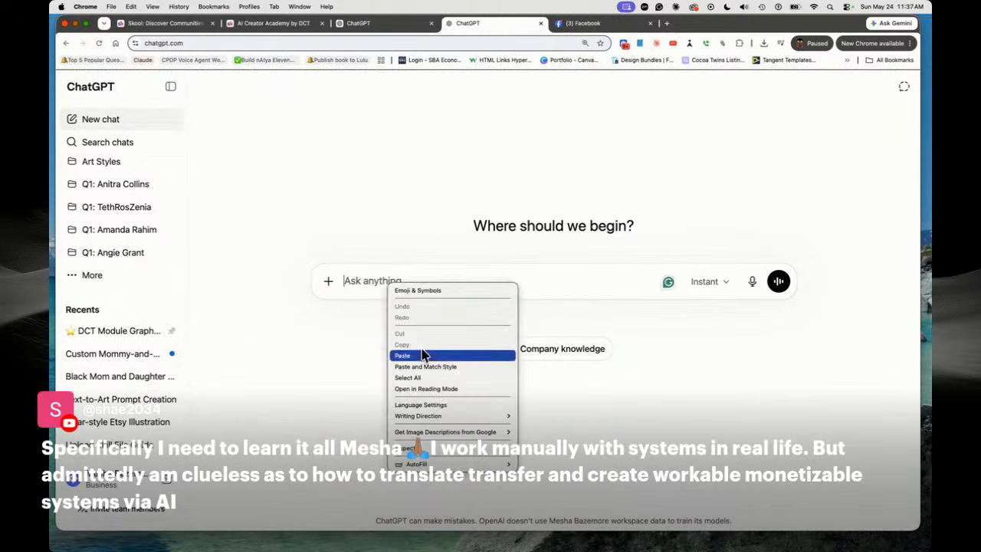
left_click(420, 354)
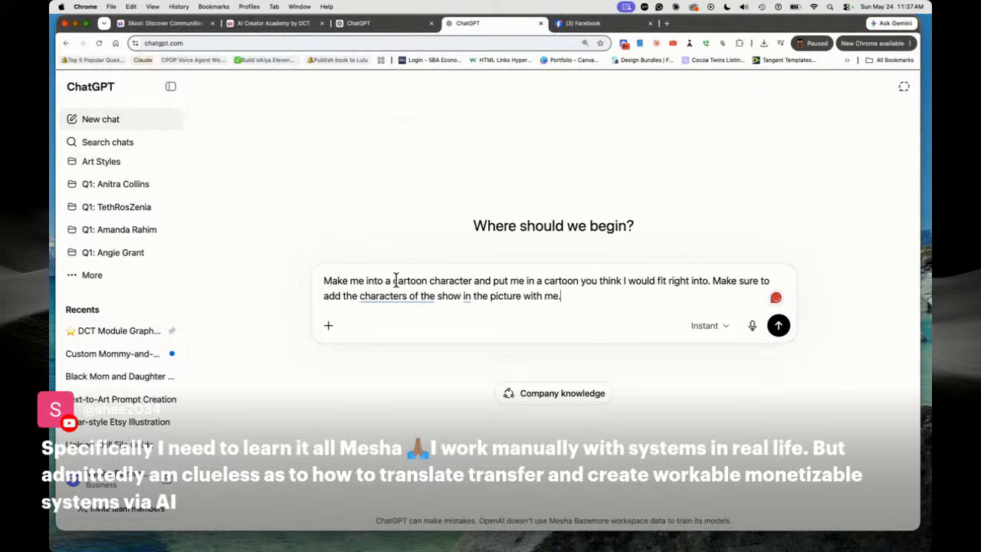
Reword the start of the prompt from a cartoon character to "a character in a tv show"
left_click_drag(394, 281, 436, 282)
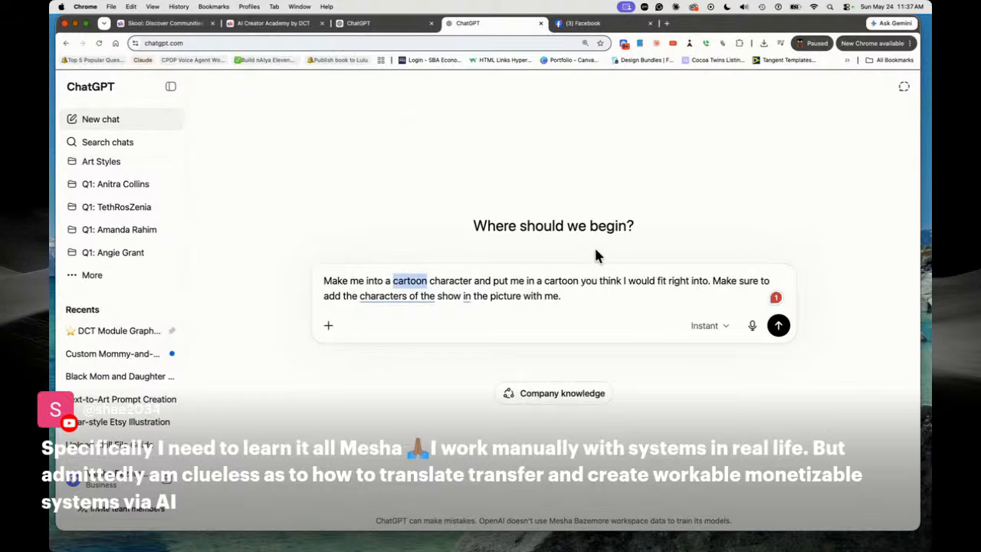
key("BackSpace")
key("BackSpace")
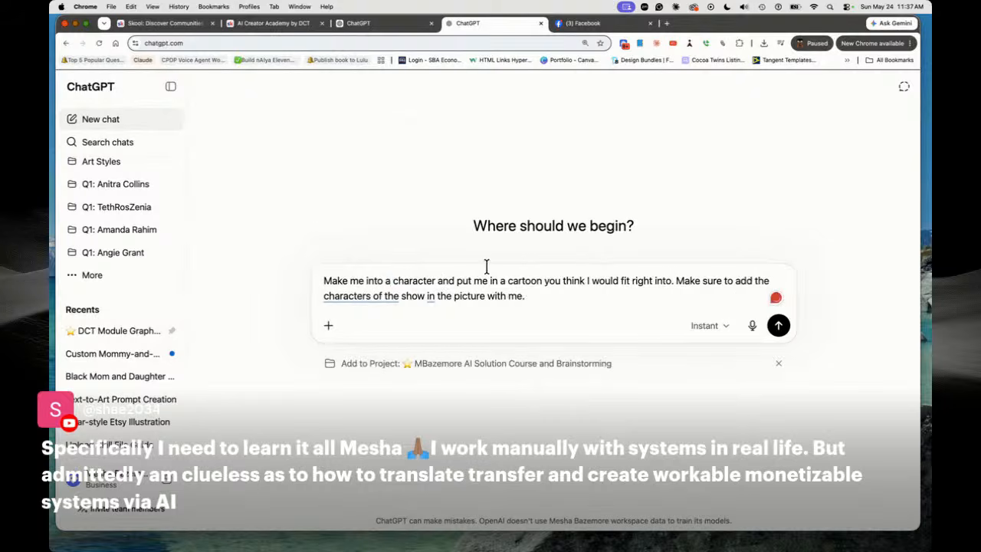
type("in a ")
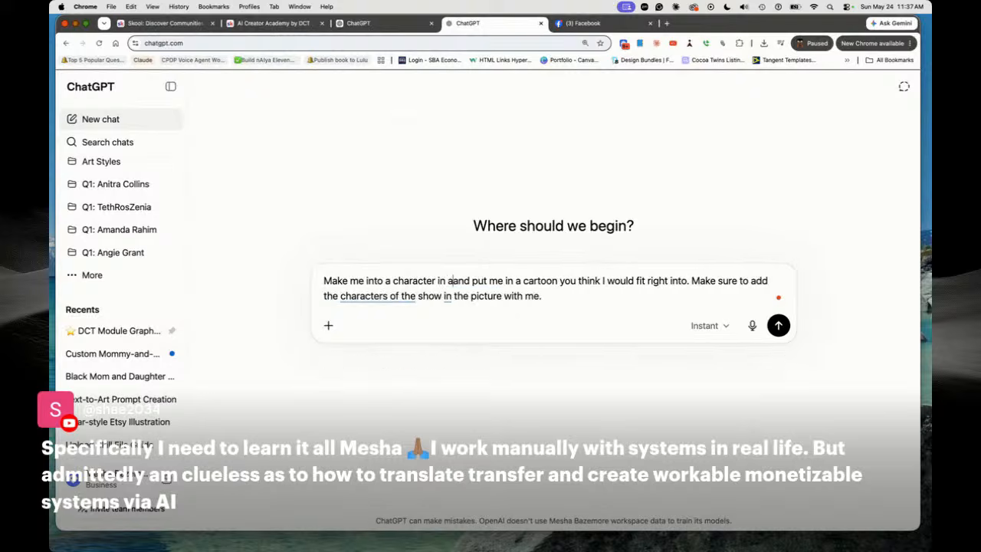
type("tv")
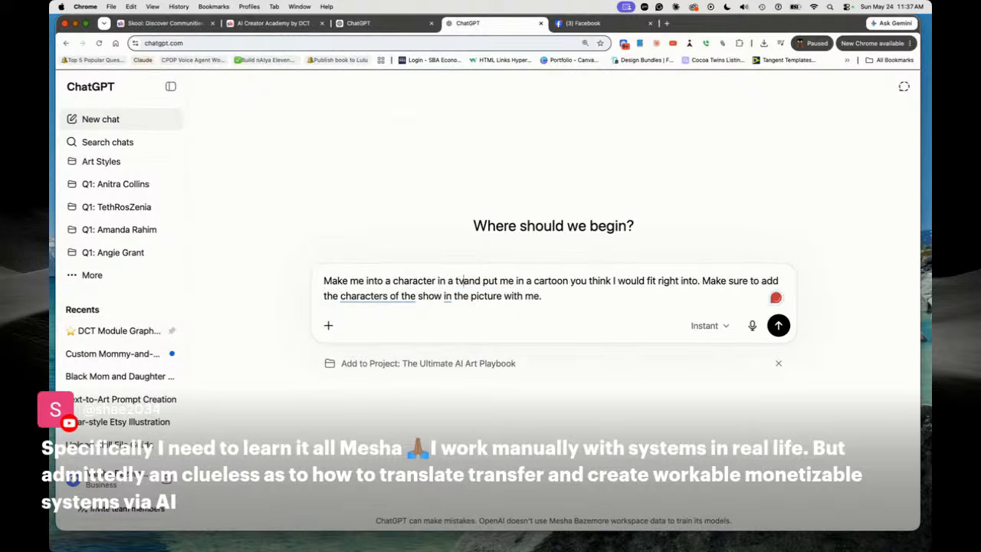
type(" s")
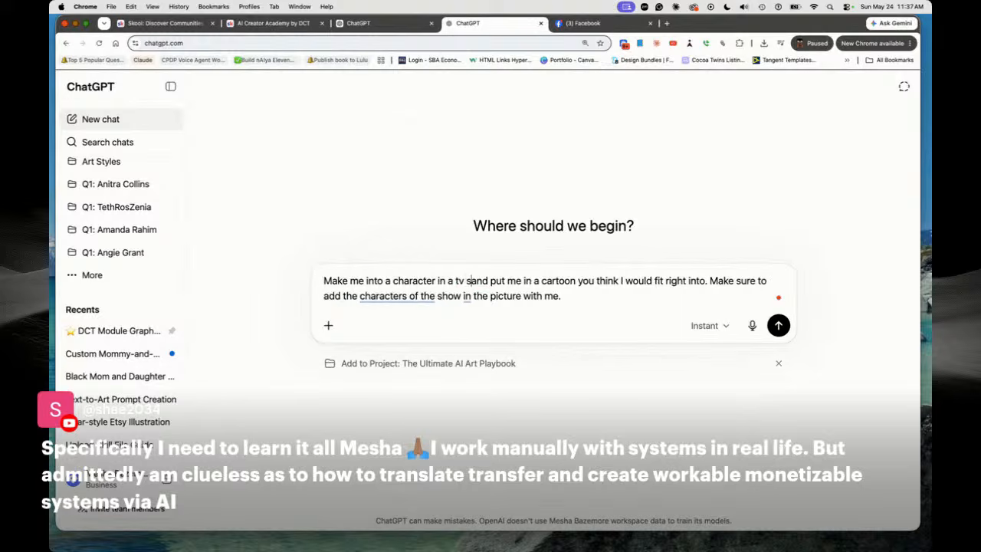
type("how")
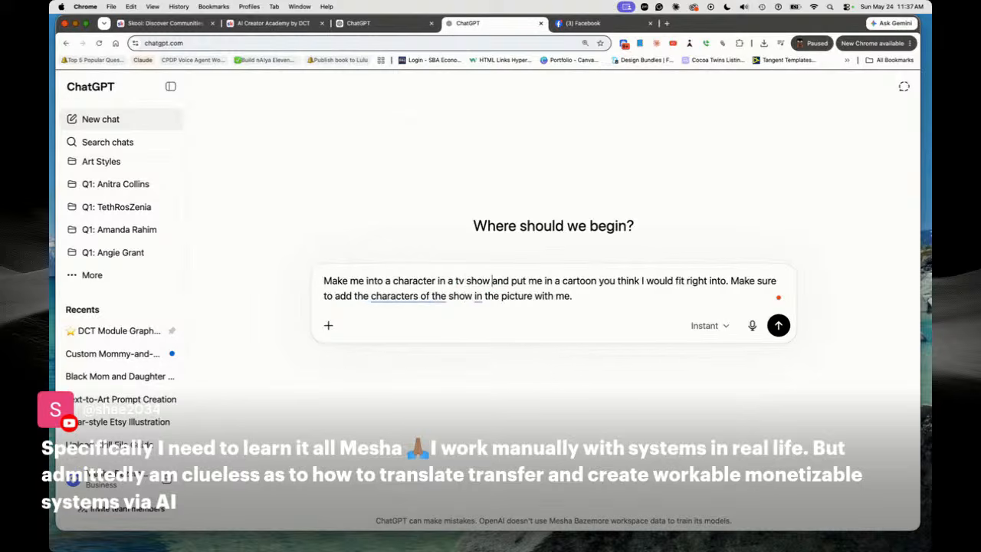
Replace "a cartoon" in the rest of the prompt's first sentence with "the tv show"
left_click_drag(555, 281, 597, 281)
type("the tv sh")
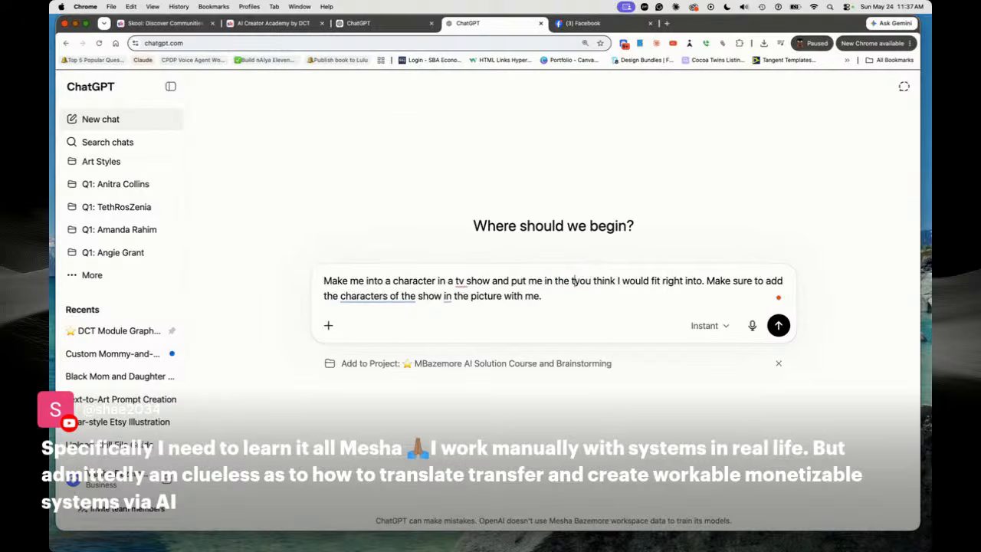
type("ow")
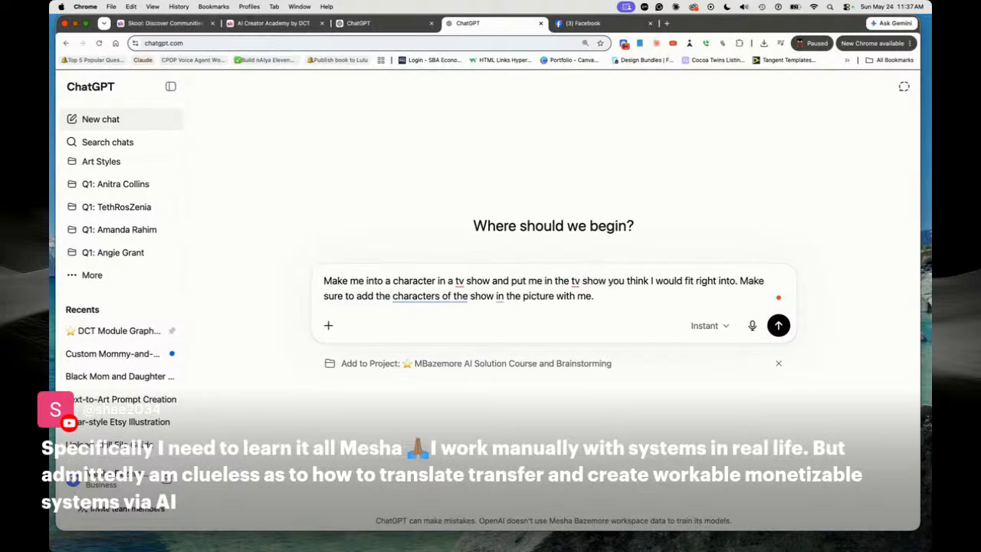
Accept the proofreading corrections in the prompt: capitalised "TV", a comma with "the one", and "the show's characters to the picture"
mouse_move(460, 280)
left_click(594, 309)
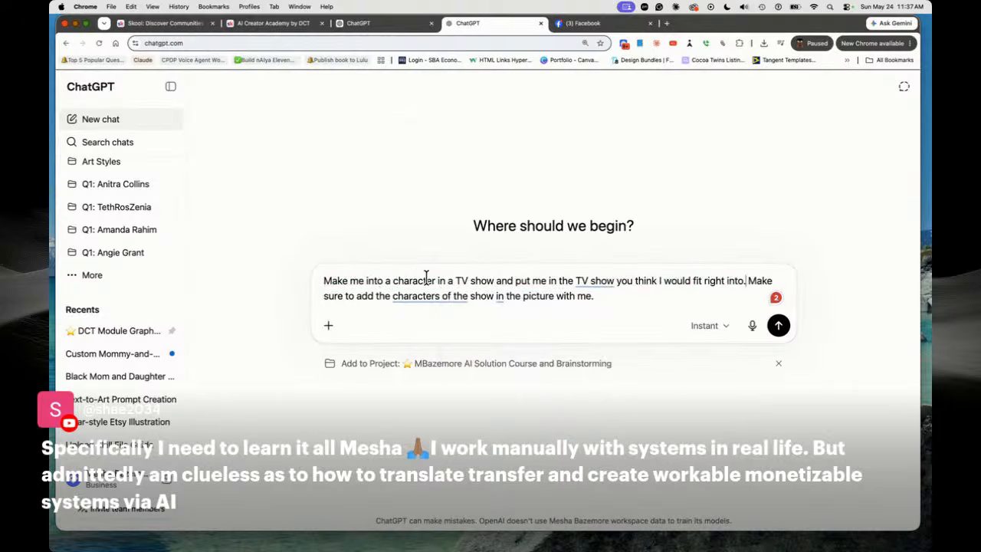
mouse_move(584, 280)
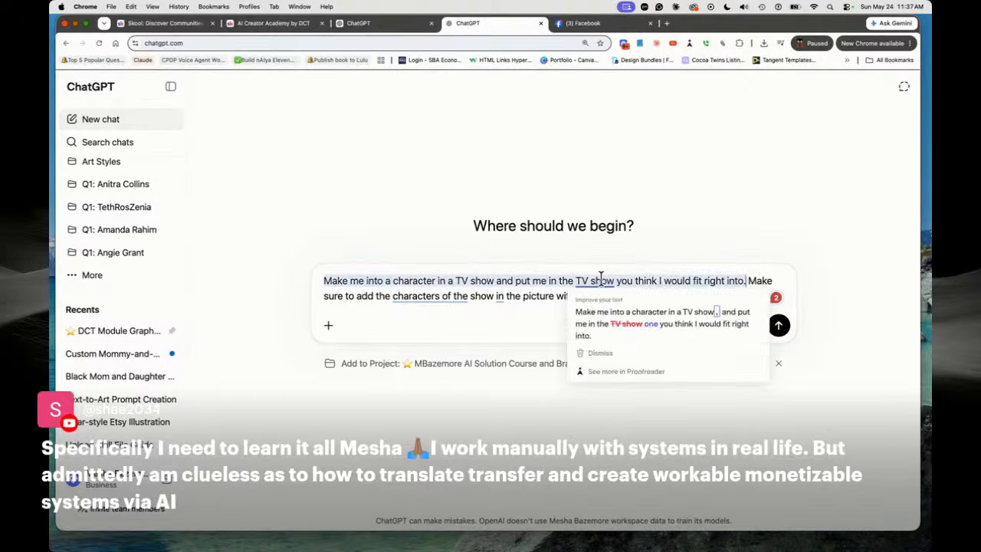
left_click(633, 308)
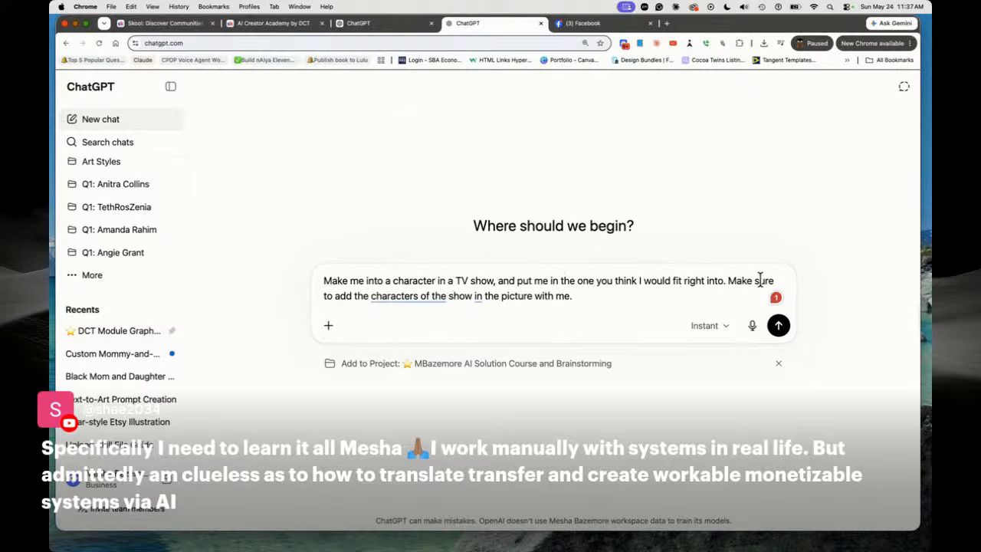
mouse_move(406, 298)
left_click(430, 320)
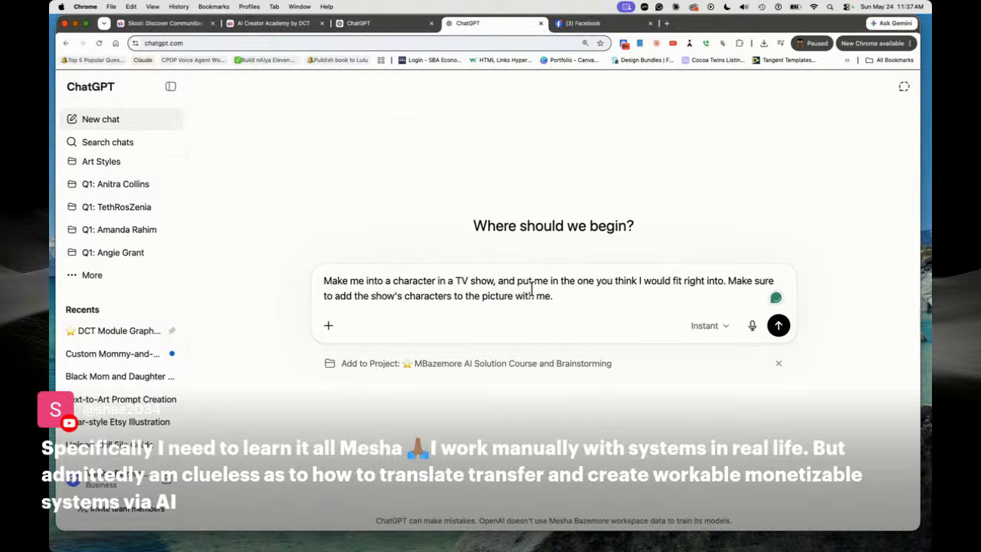
Attach the three JPEG portrait photos from the Previous 7 Days group in Downloads and send the prompt
left_click(325, 327)
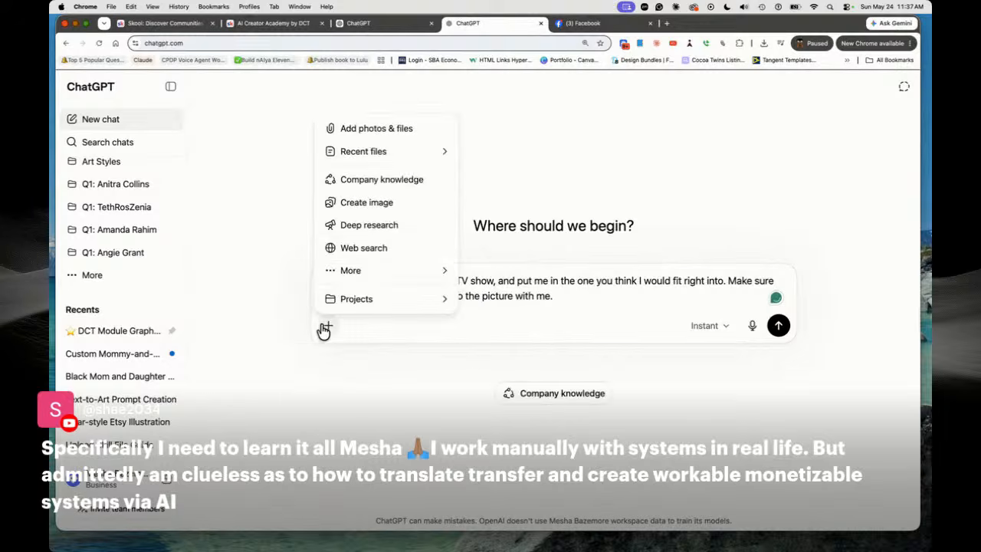
left_click(372, 129)
left_click(521, 148)
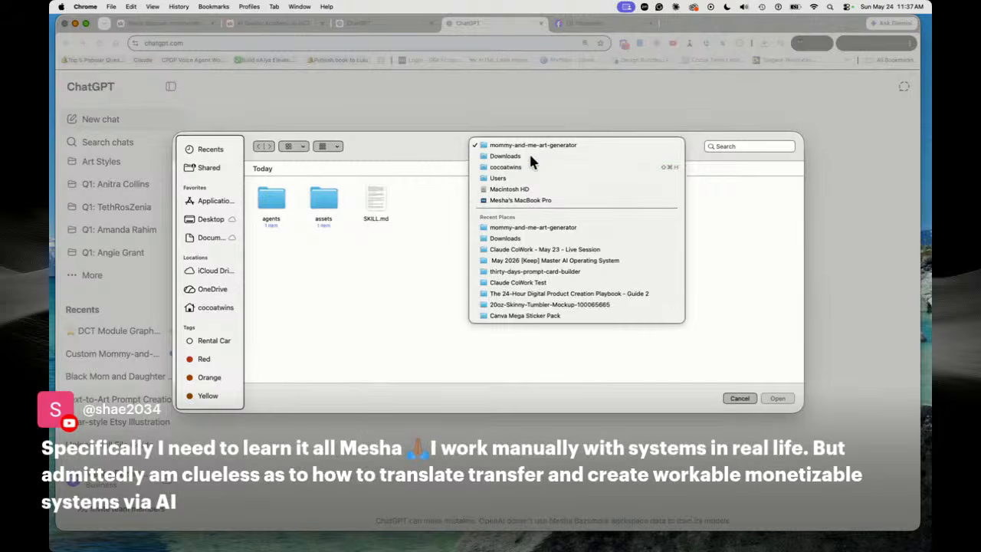
left_click(529, 156)
scroll(560, 260, "down", 5)
scroll(593, 260, "down", 2)
left_click(383, 259)
left_click(432, 261, "super")
left_click(580, 265, "super")
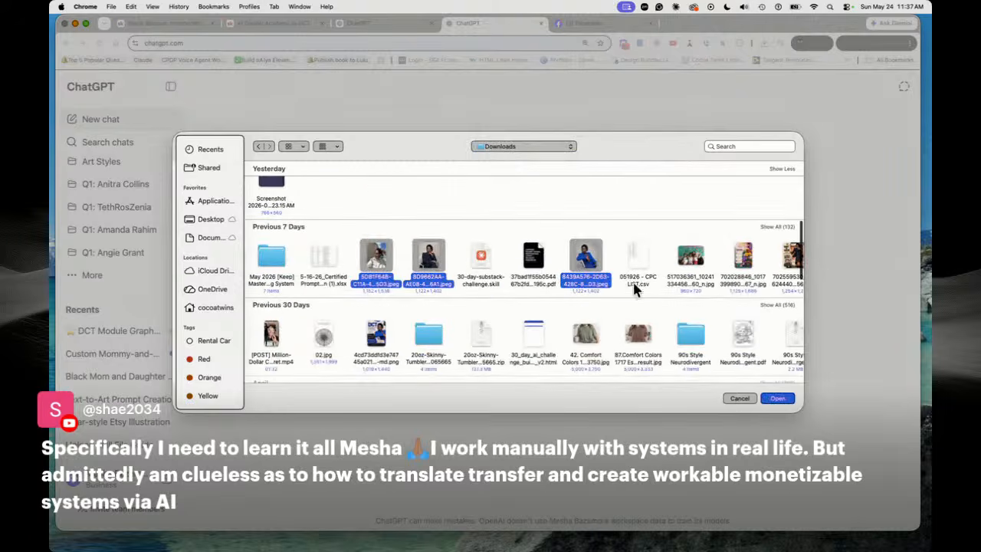
left_click(777, 397)
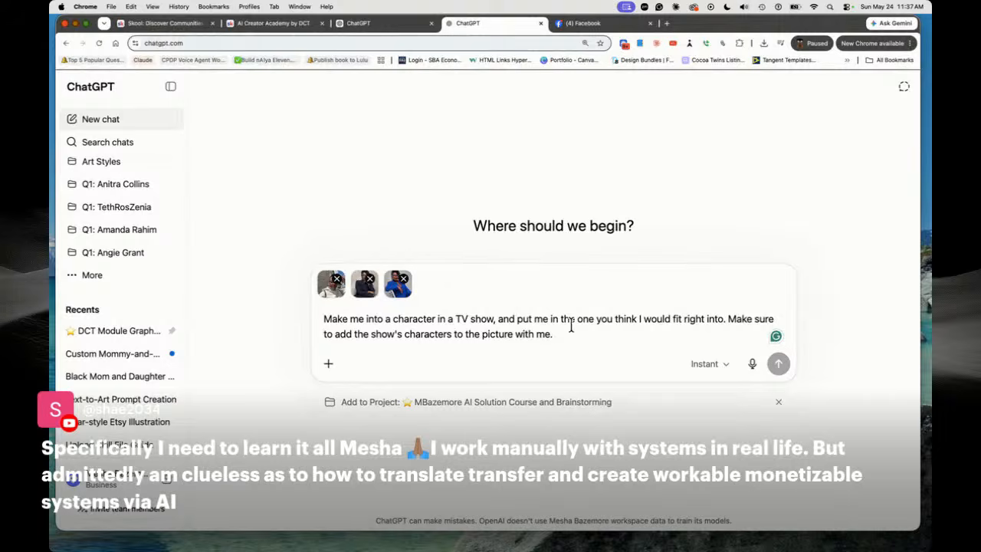
left_click(778, 363)
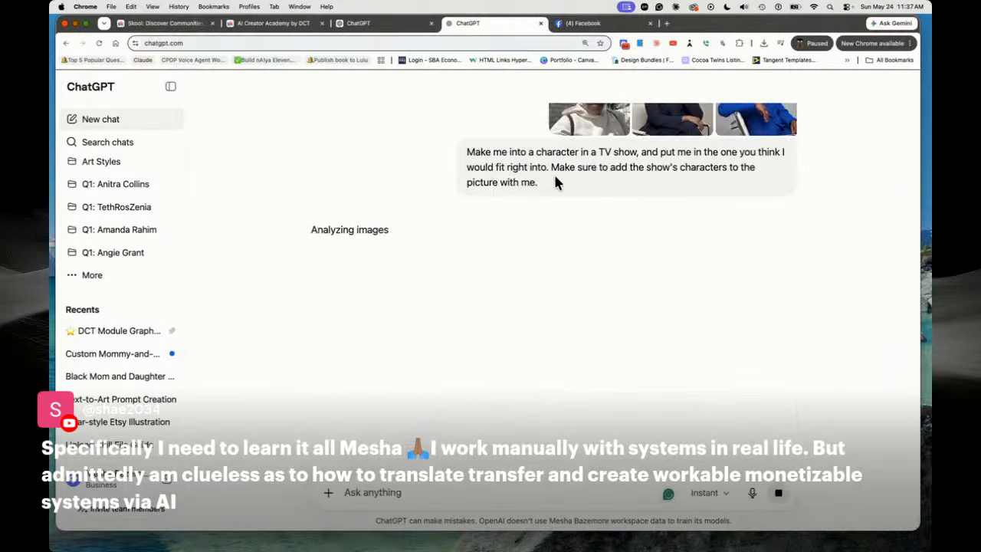
Highlight the whole sent prompt for reading, view the generated Suits image, and clear the highlight
left_click_drag(552, 176, 471, 151)
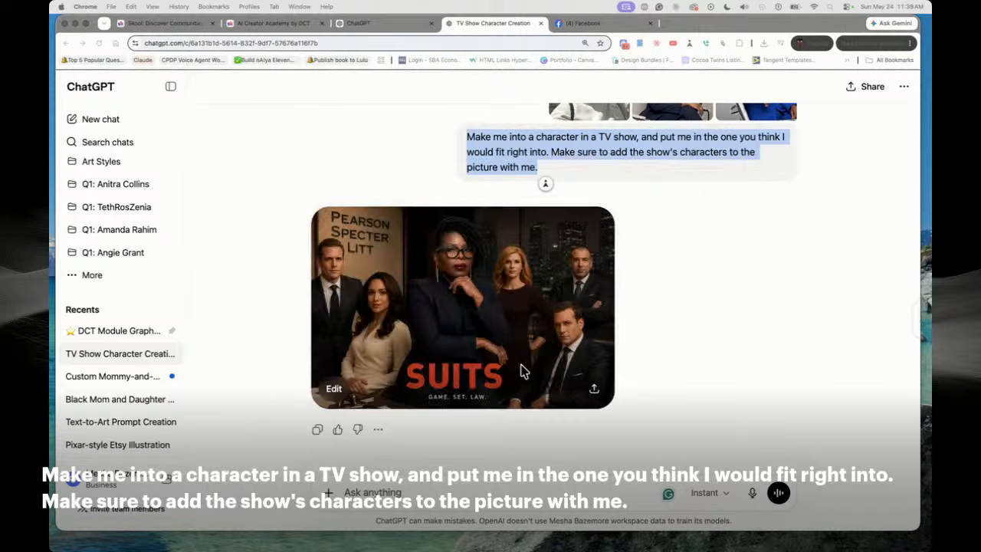
left_click(473, 332)
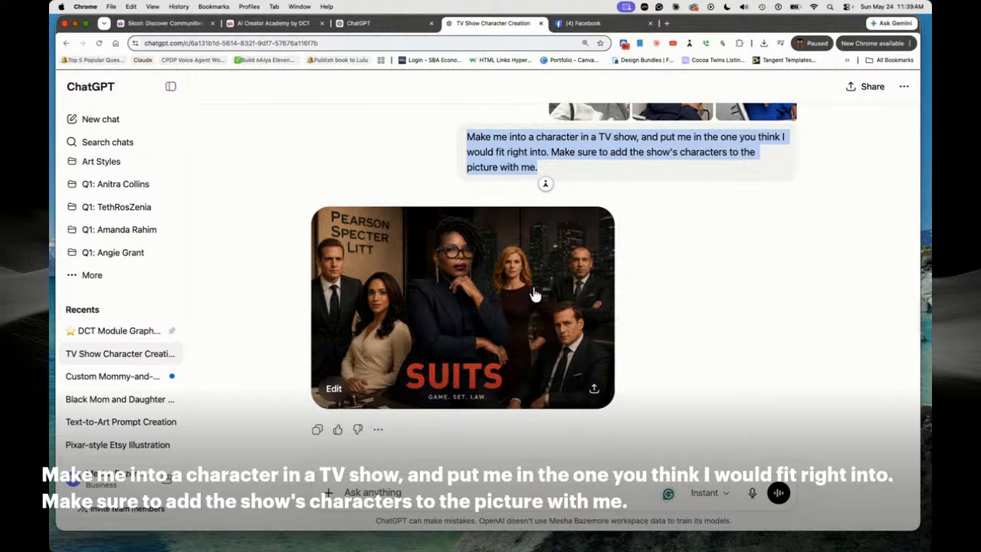
left_click(676, 296)
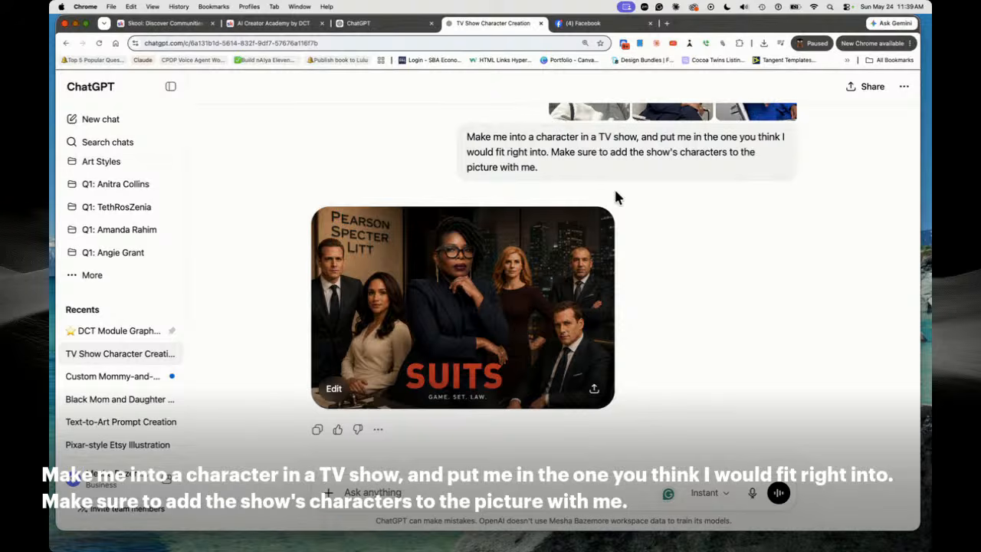
Close the TV show chat's browser tab and dismiss the mommy-and-me-art-generator skill details in the other ChatGPT tab
left_click(541, 23)
left_click(372, 21)
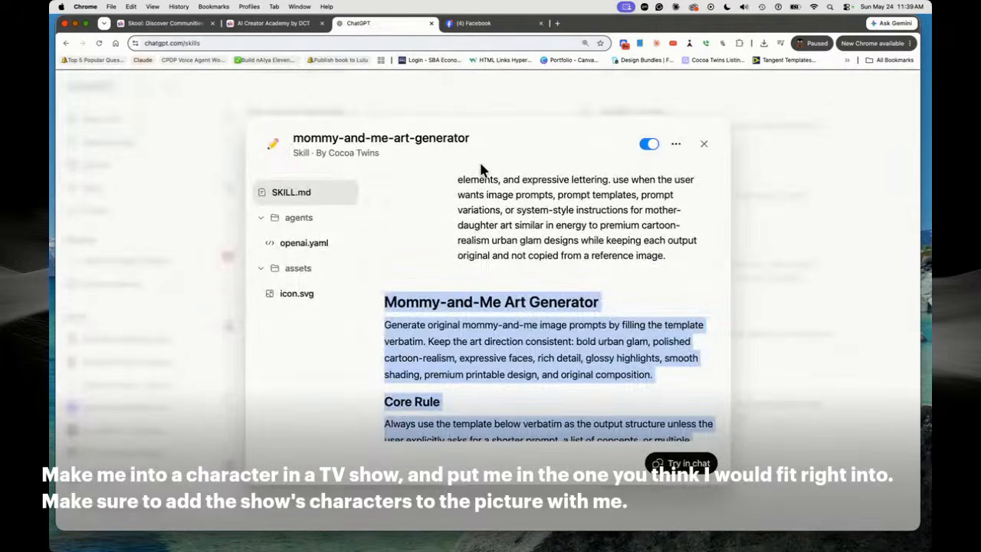
left_click(704, 144)
left_click(821, 161)
left_click(643, 96)
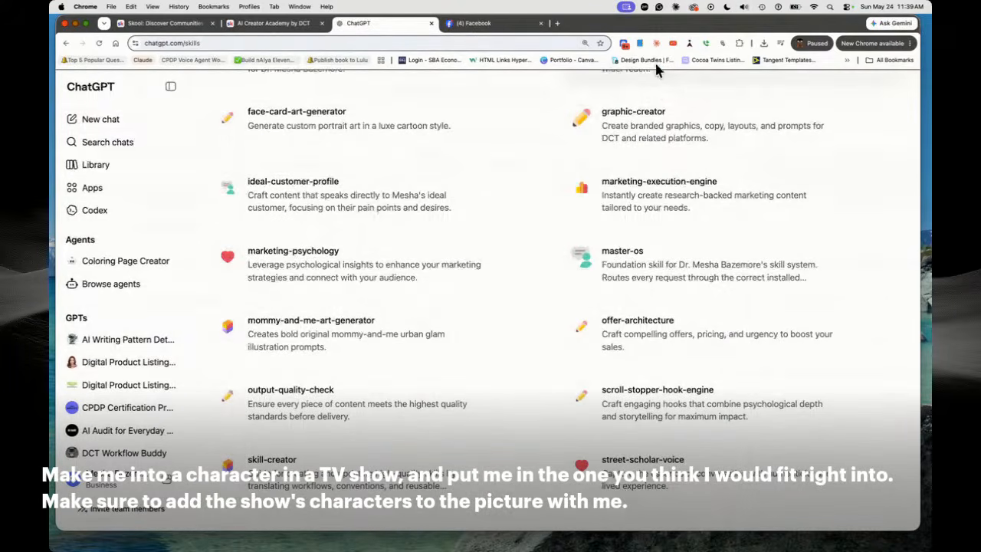
Leave the skills page and view the recent chats Text-to-Art Prompt Creation and Pixar-style Etsy Illustration
left_click(100, 120)
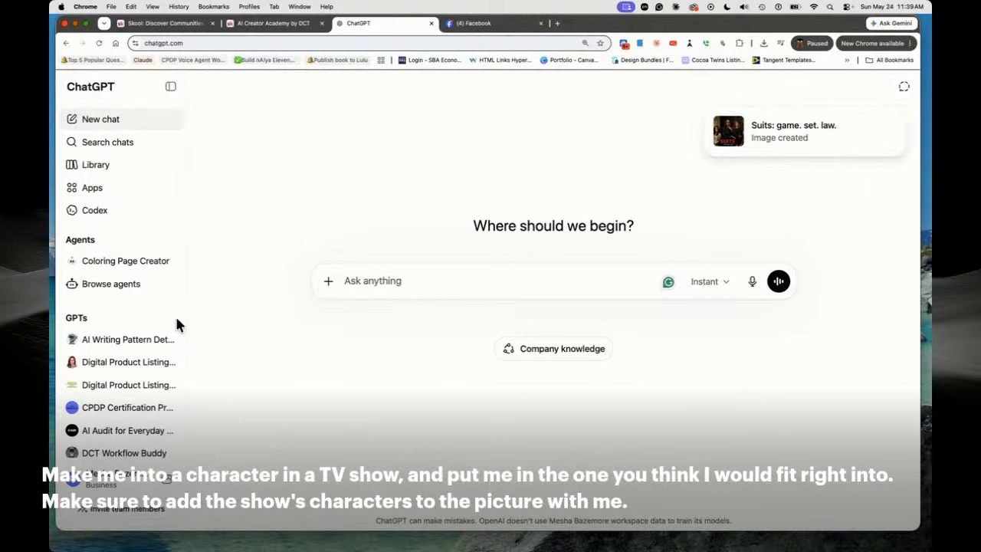
scroll(138, 322, "down", 10)
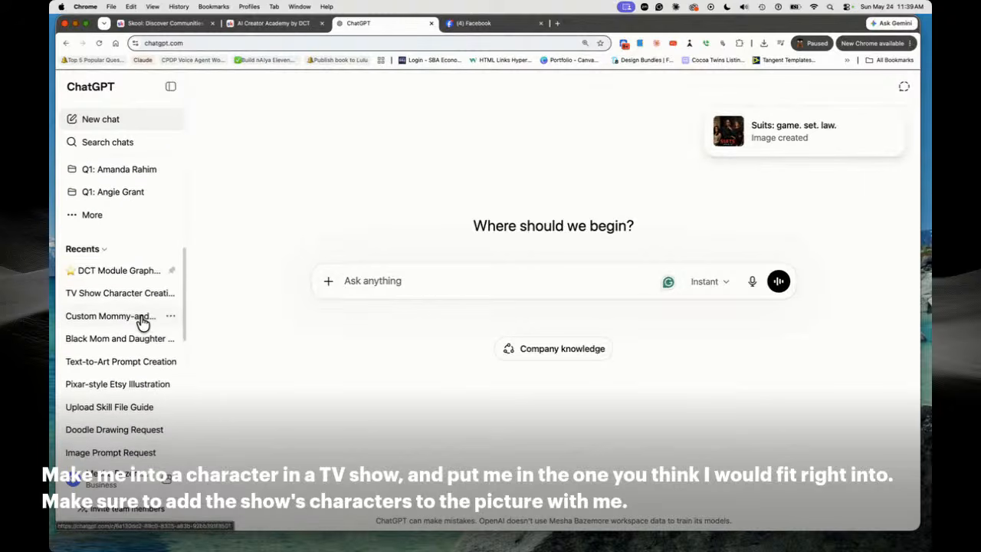
left_click(121, 359)
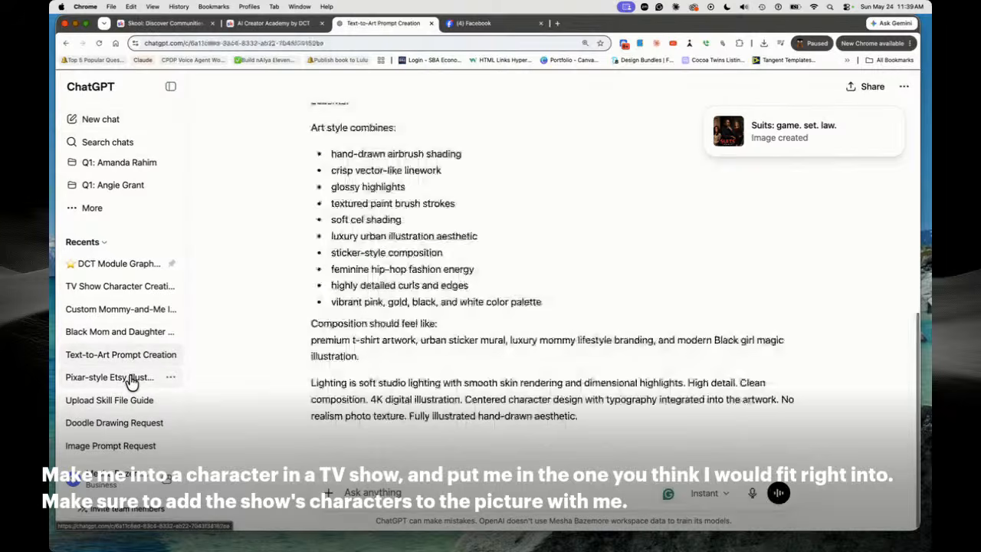
left_click(130, 379)
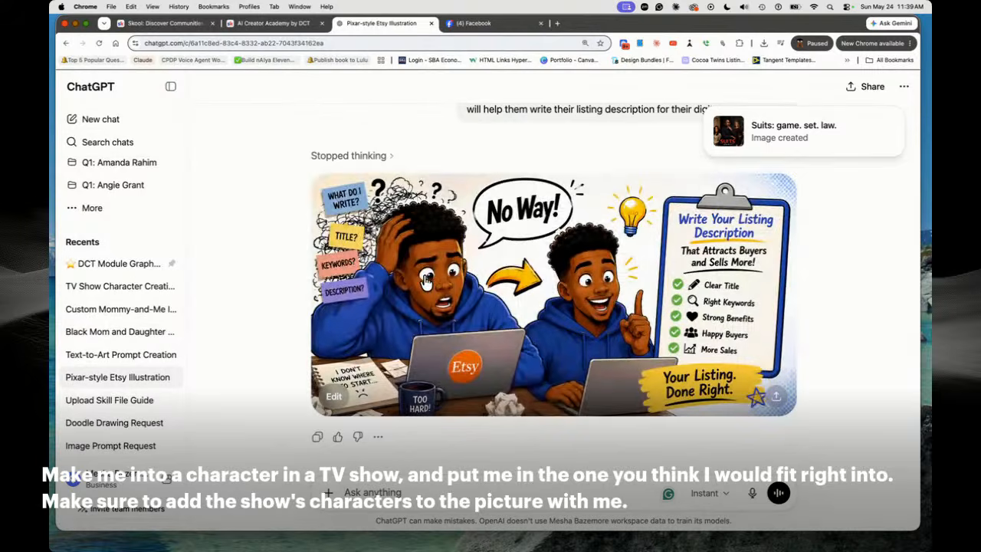
Look through the Pixar-style Etsy Illustration chat and browse the listed agents, GPTs, projects and recent chats
scroll(421, 287, "up", 20)
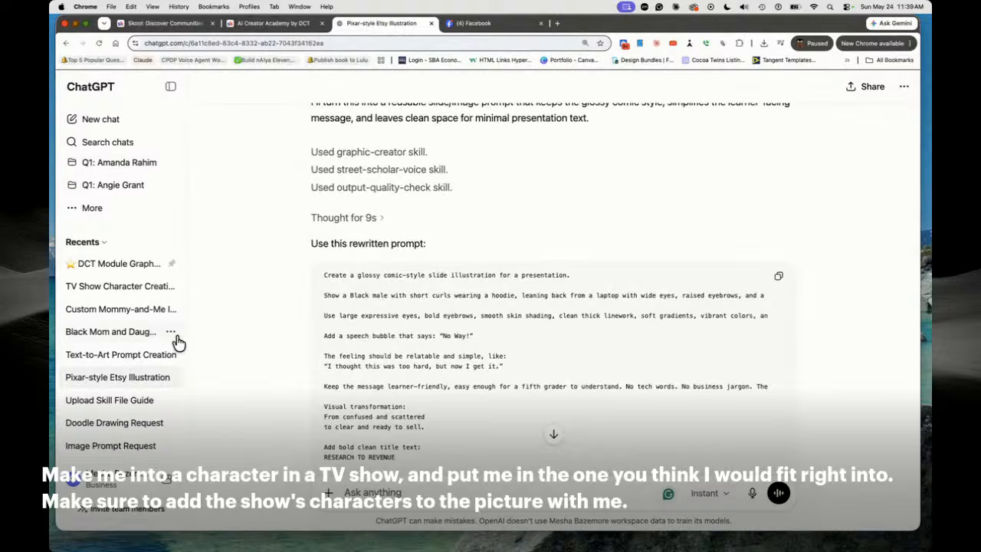
scroll(549, 316, "down", 20)
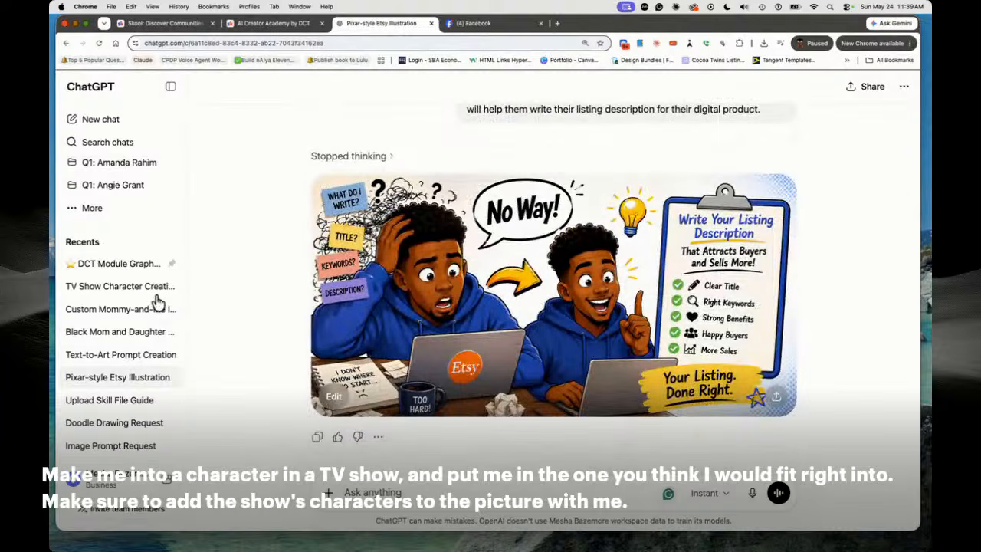
scroll(131, 289, "down", 3)
scroll(135, 291, "up", 15)
scroll(135, 291, "down", 5)
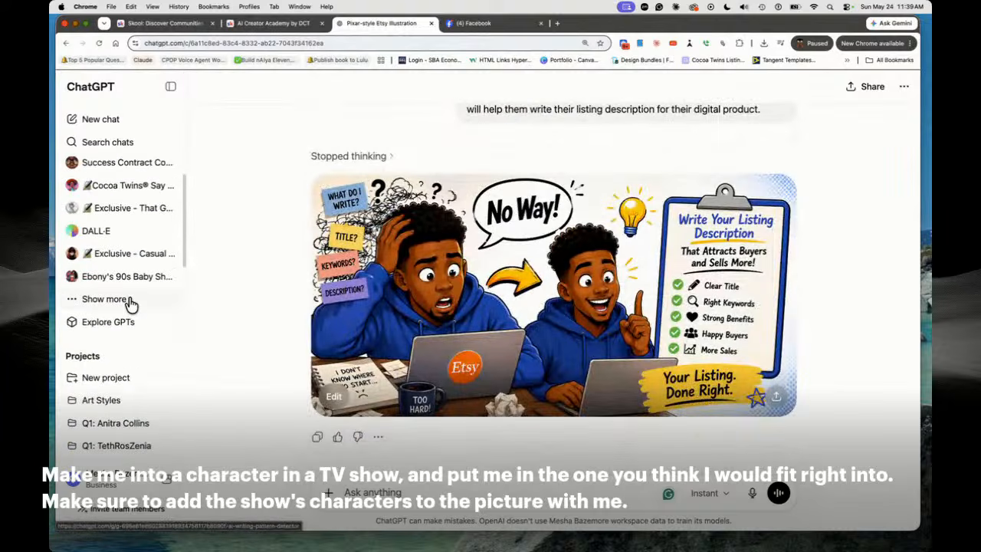
scroll(129, 345, "down", 10)
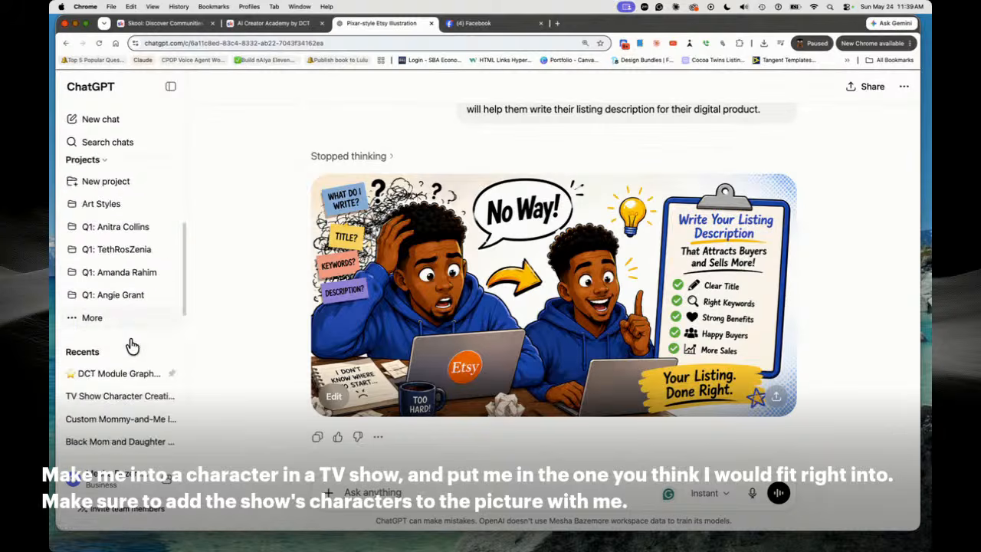
scroll(130, 342, "up", 8)
scroll(132, 341, "up", 10)
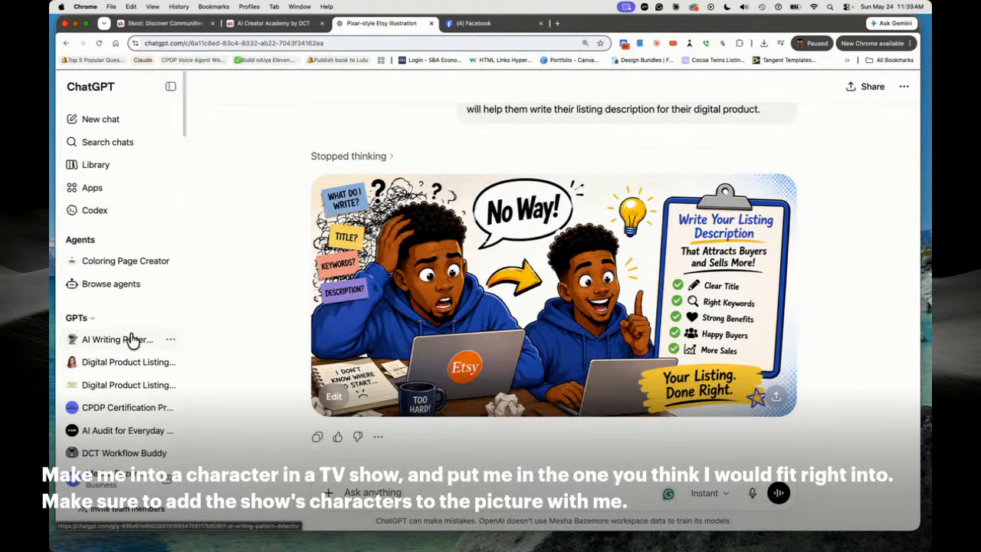
scroll(134, 339, "down", 5)
scroll(134, 338, "down", 5)
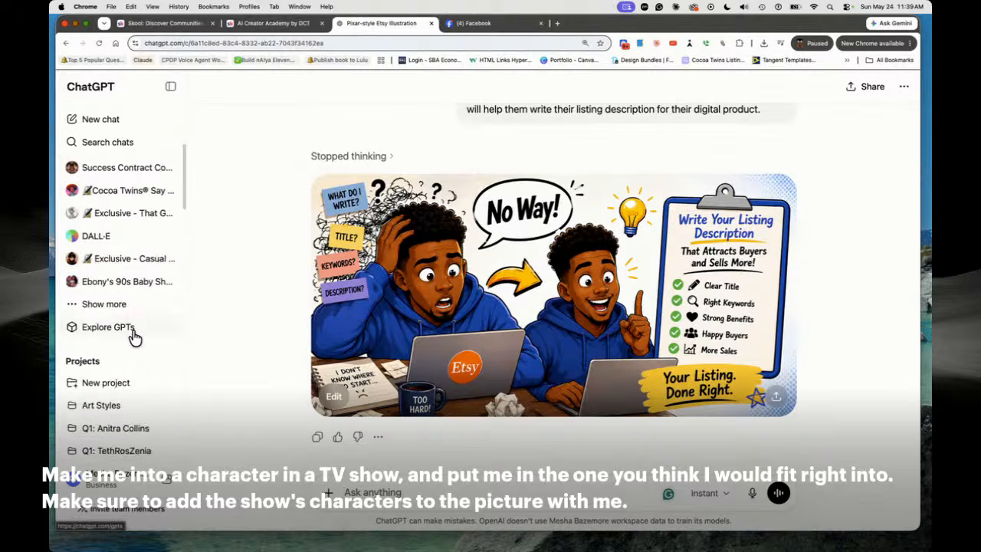
scroll(132, 341, "up", 1)
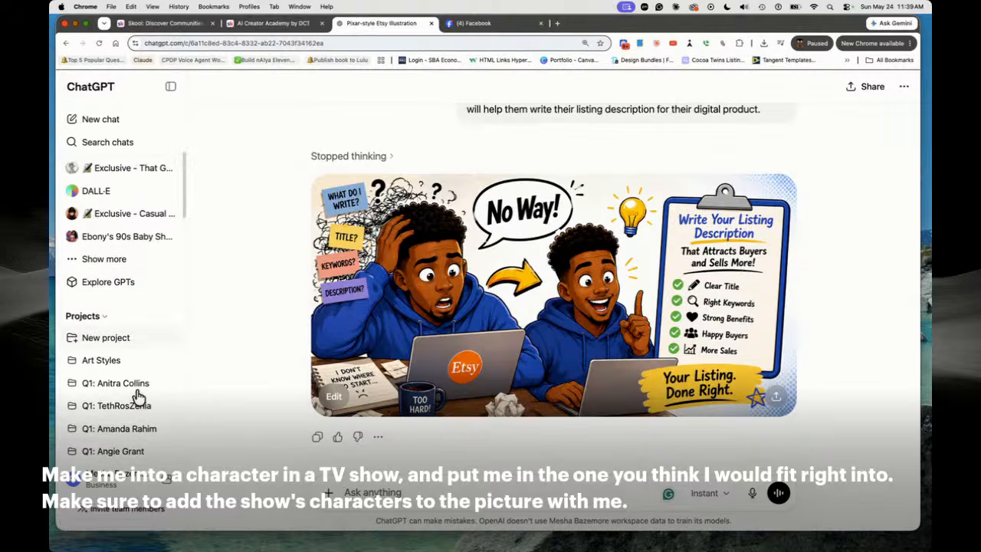
Open the skills page and view the details of the mommy-and-me-art-generator skill
left_click(99, 479)
left_click(140, 357)
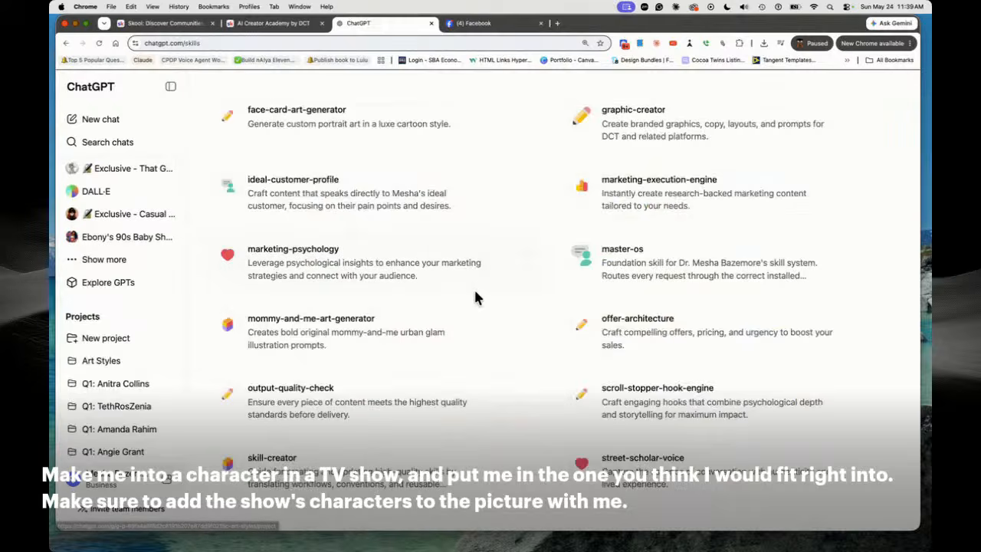
left_click(350, 339)
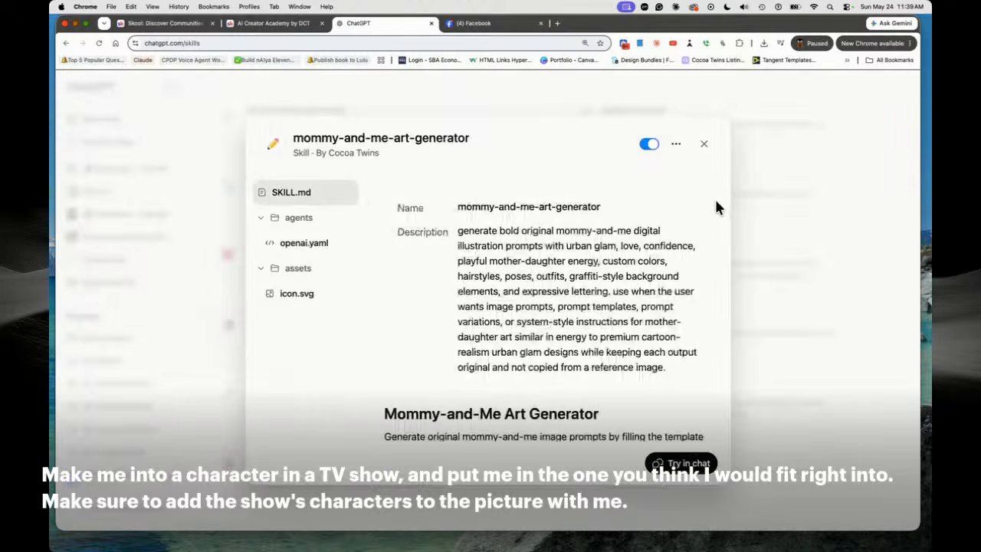
Open PromptBase's ChatGPT Skills page, promptbase.com/chatgpt-skill, in a new browser tab
left_click(557, 23)
type("prom")
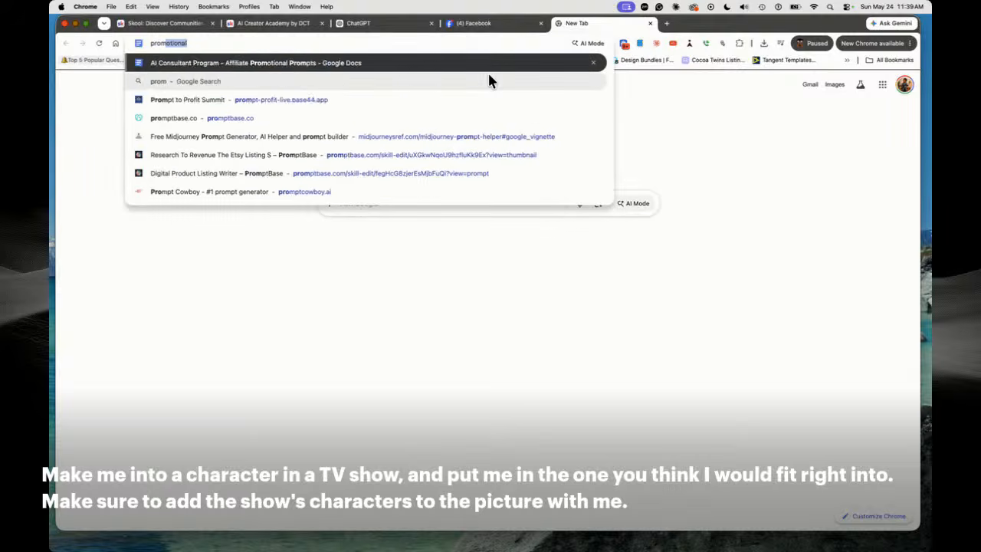
type("ptbase.com/c")
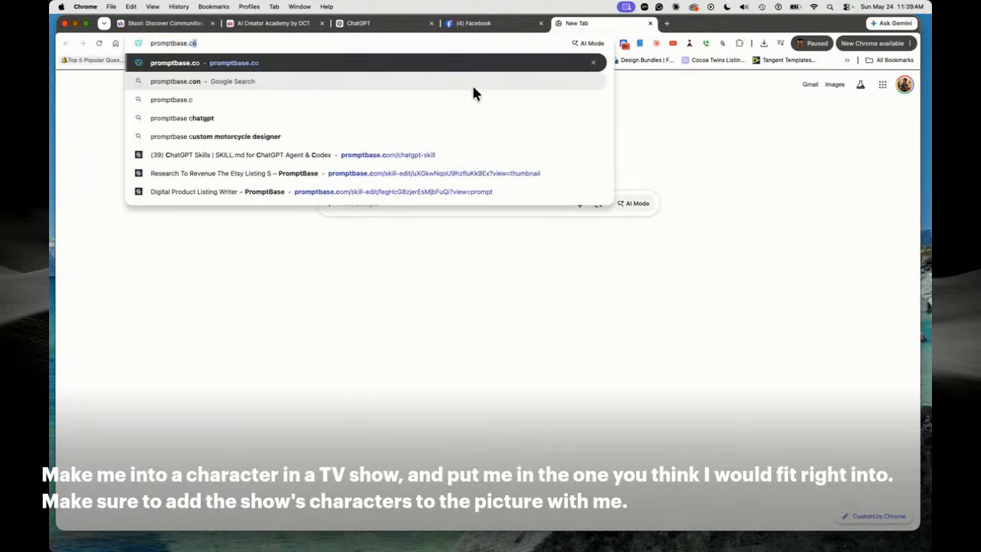
key("Return")
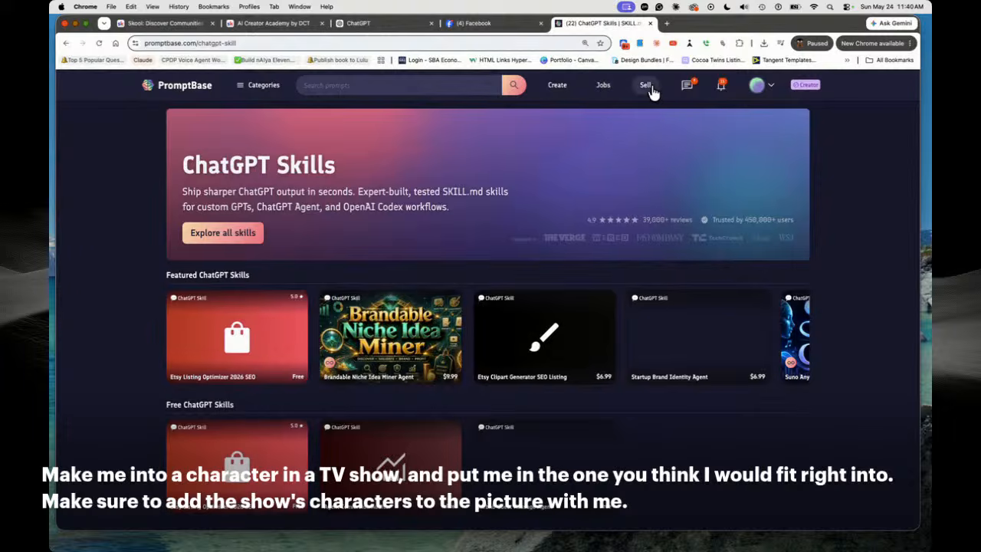
Start a listing for sale as an Agent Skill with the ChatGPT Skill runtime, and name it "Mommy and Me"
left_click(649, 91)
left_click(536, 155)
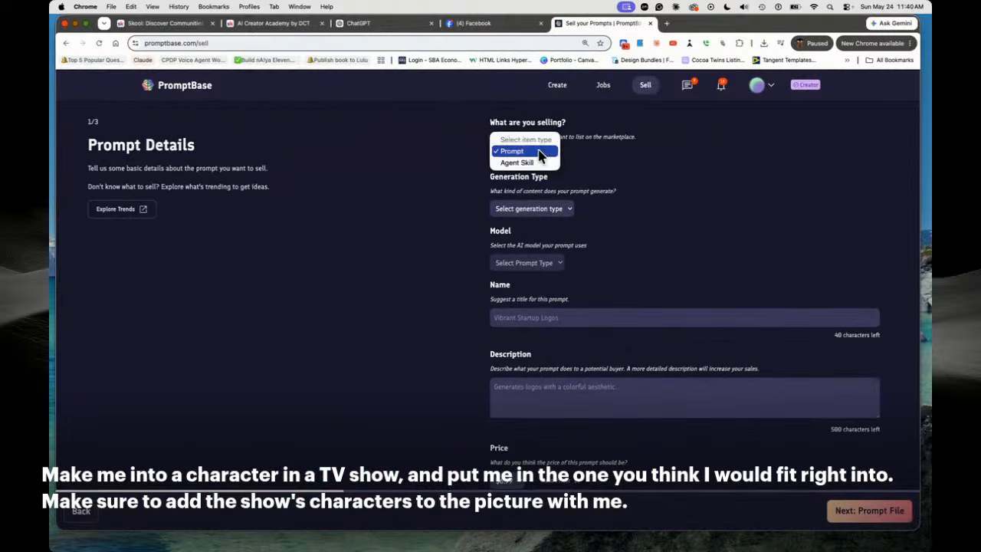
left_click(694, 233)
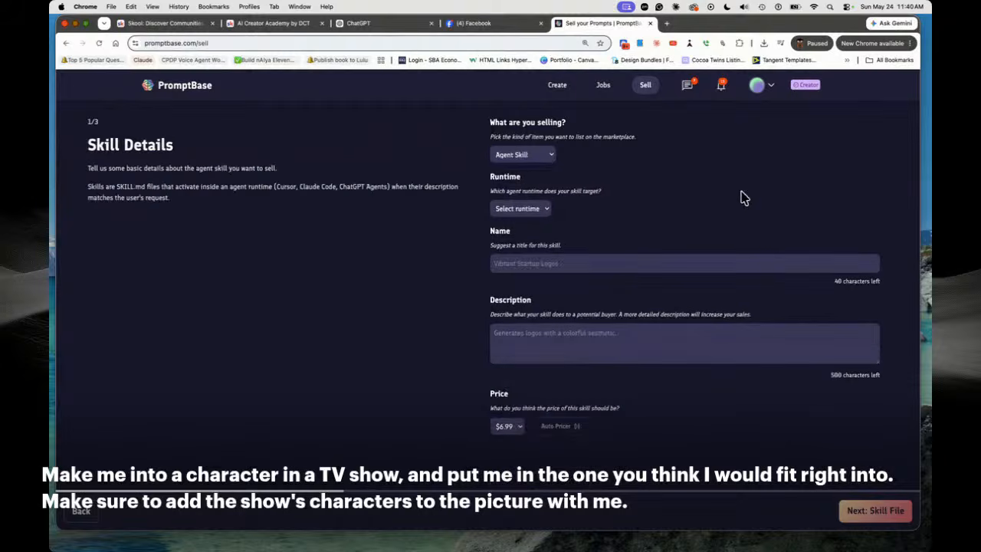
left_click(550, 209)
left_click(527, 218)
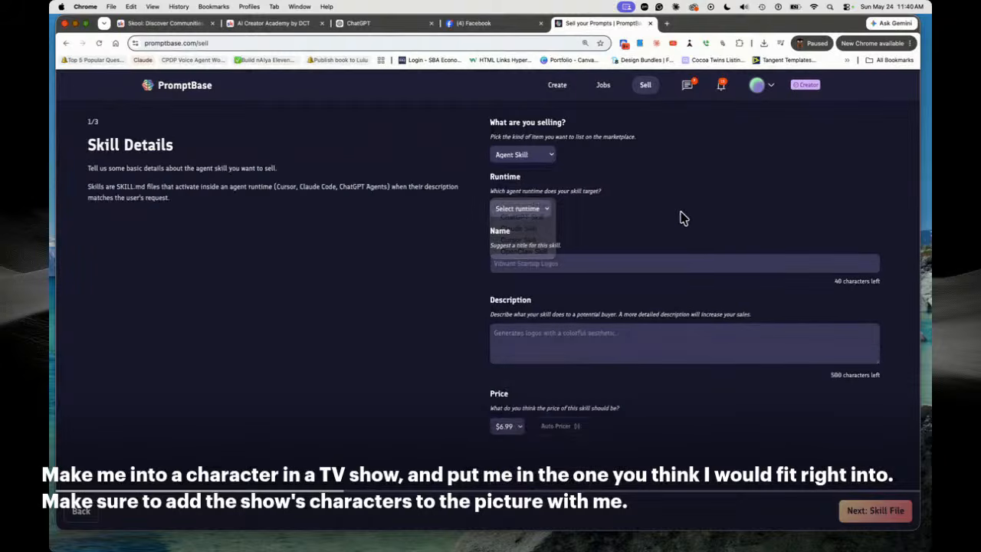
left_click(595, 262)
type("Mommy and Me")
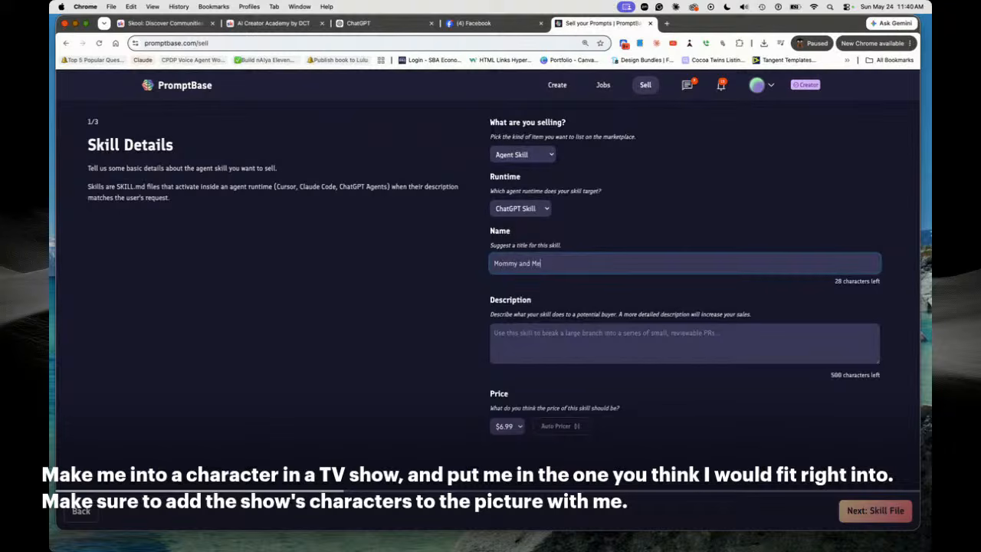
left_click(606, 344)
type("Creates M")
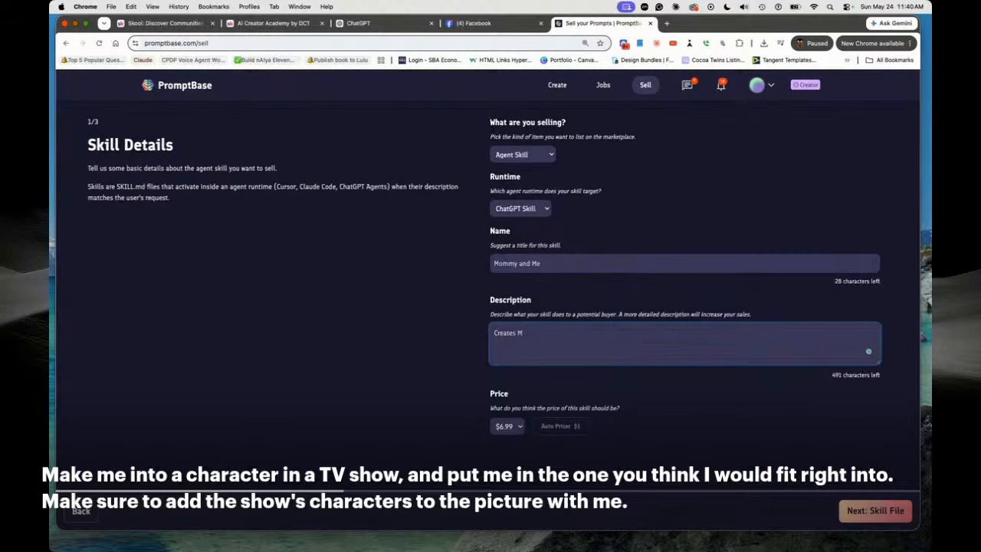
left_click(698, 449)
left_click_drag(543, 348, 489, 334)
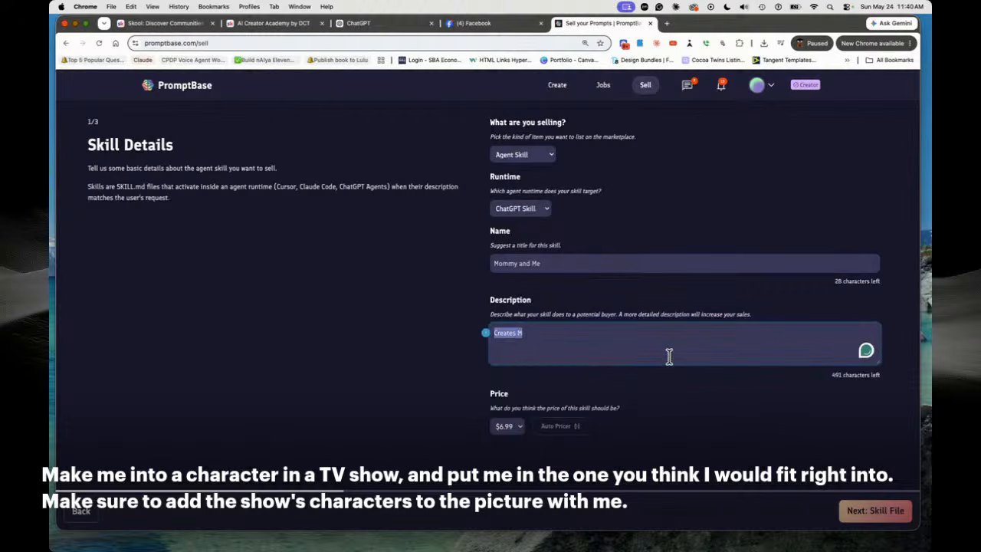
key("BackSpace")
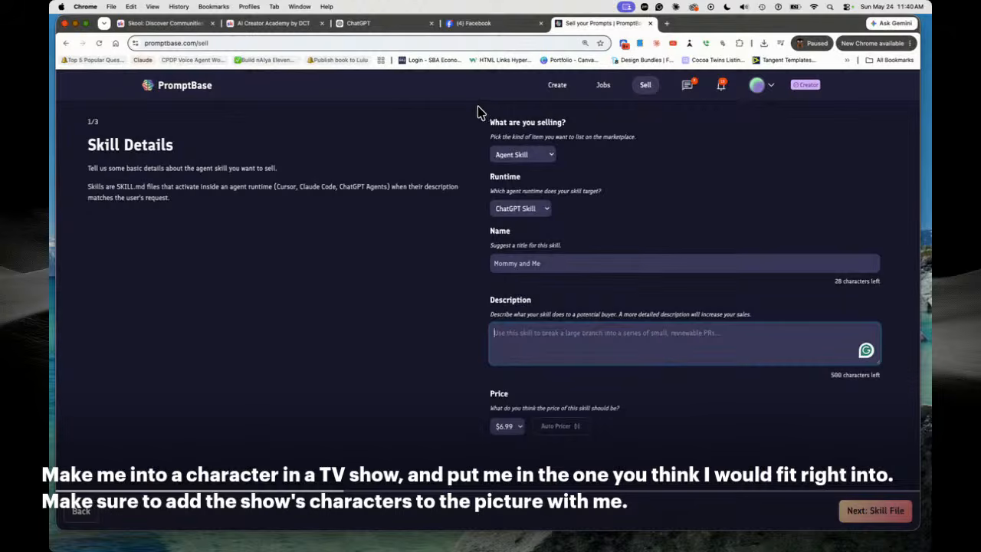
Capture a screenshot of the skill details form from the item type down to the price, and return to the ChatGPT tab
left_click_drag(478, 105, 898, 452)
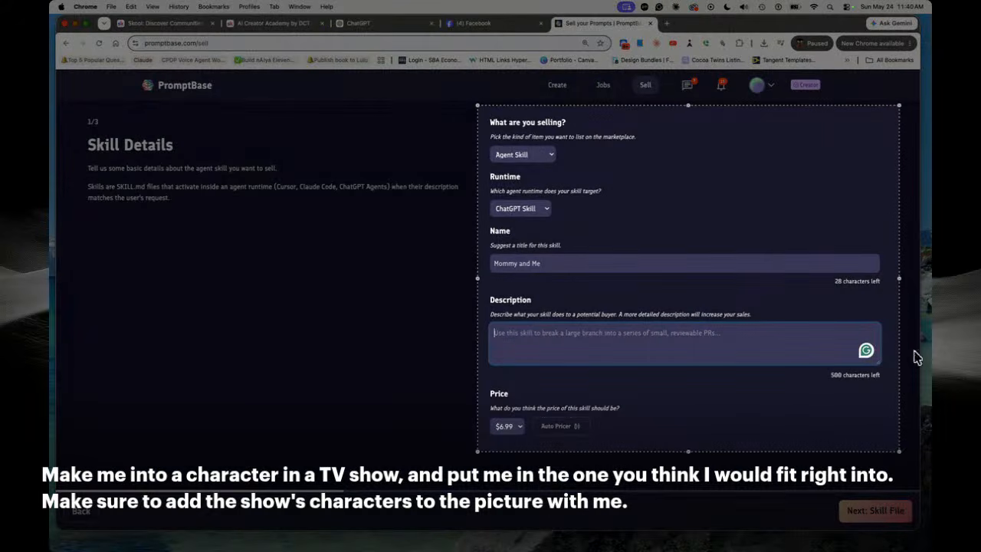
left_click(706, 479)
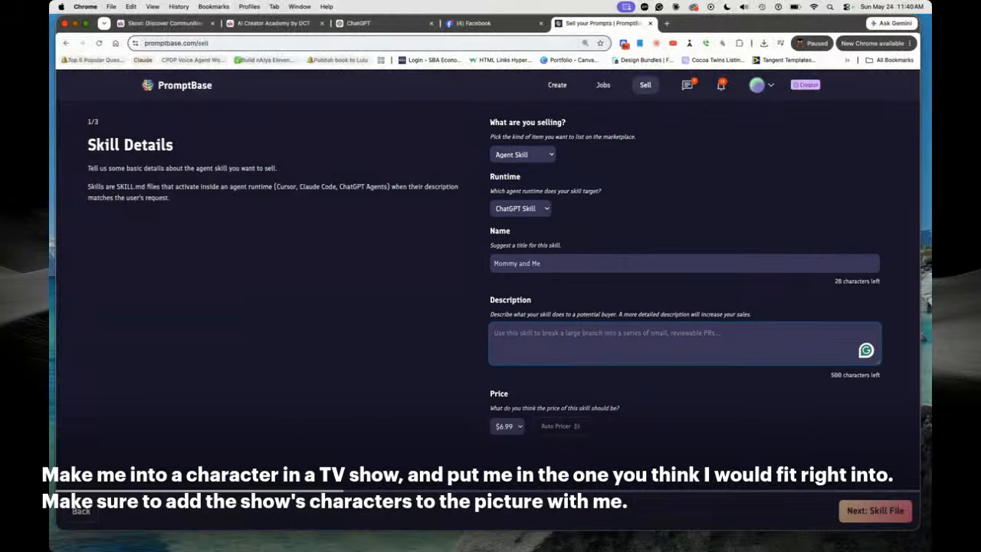
left_click(357, 23)
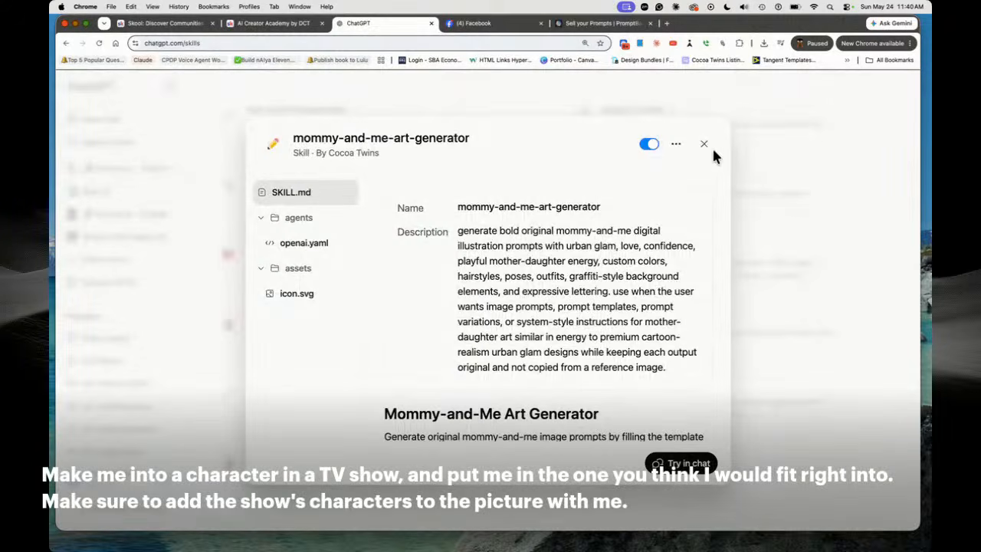
Dismiss the skill details and start a new chat that calls the mommy-and-me-art-generator skill
left_click(721, 151)
left_click(143, 123)
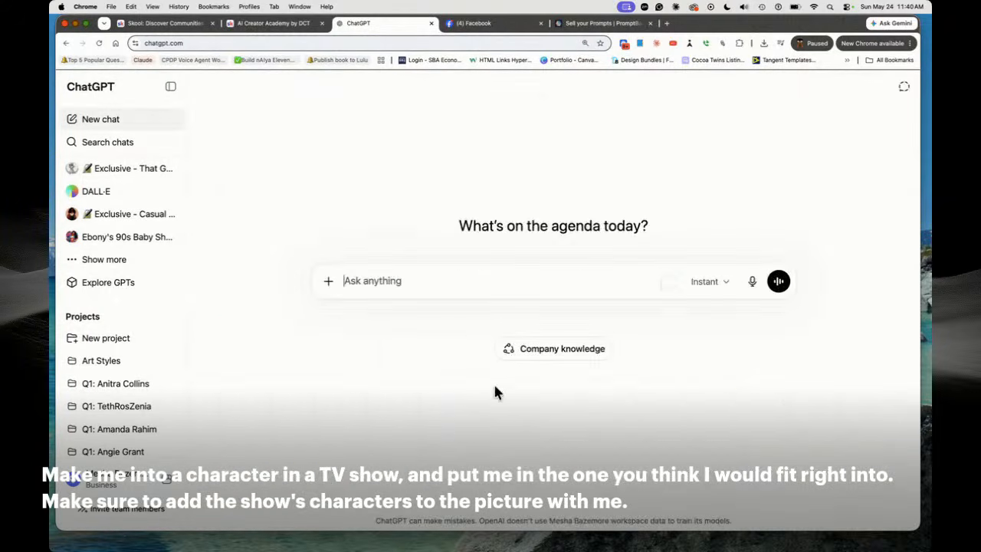
type("/")
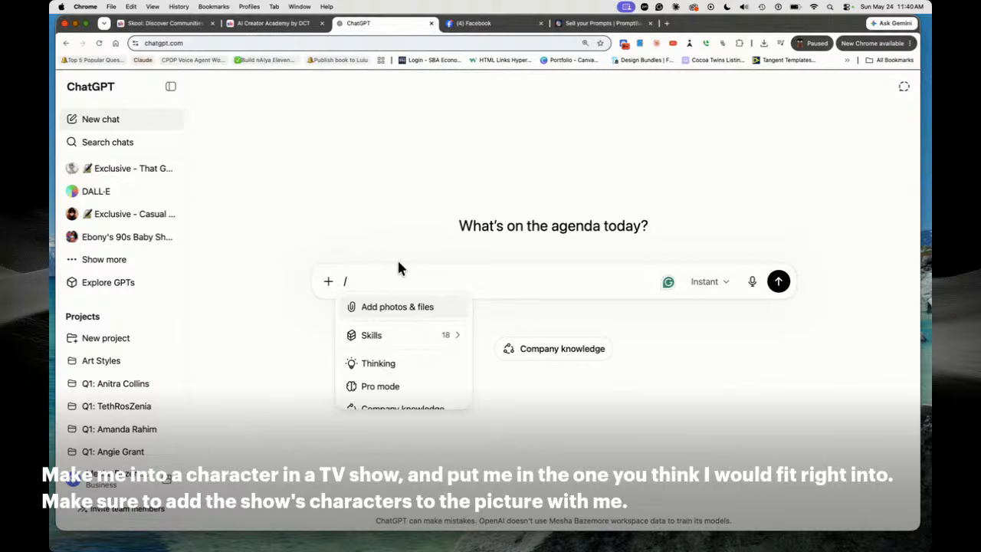
type("m")
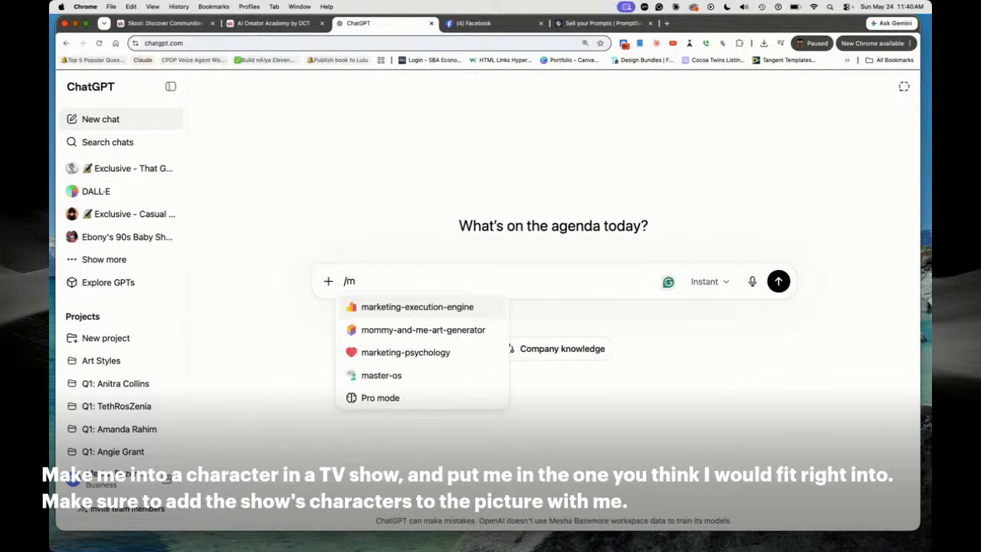
left_click(387, 334)
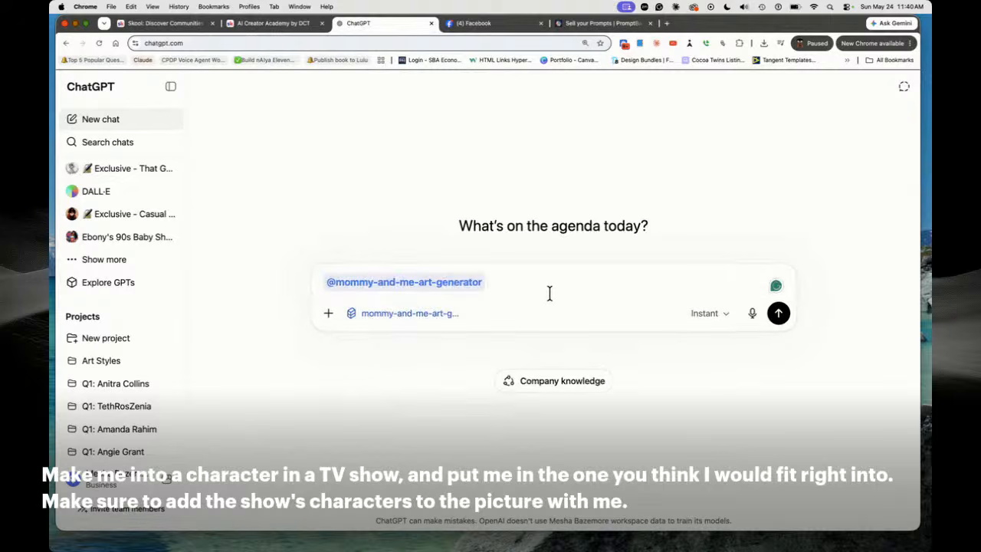
Send a prompt asking for help, based on the skill file, to complete an application to sell what I create, without creating images
type("based on the information")
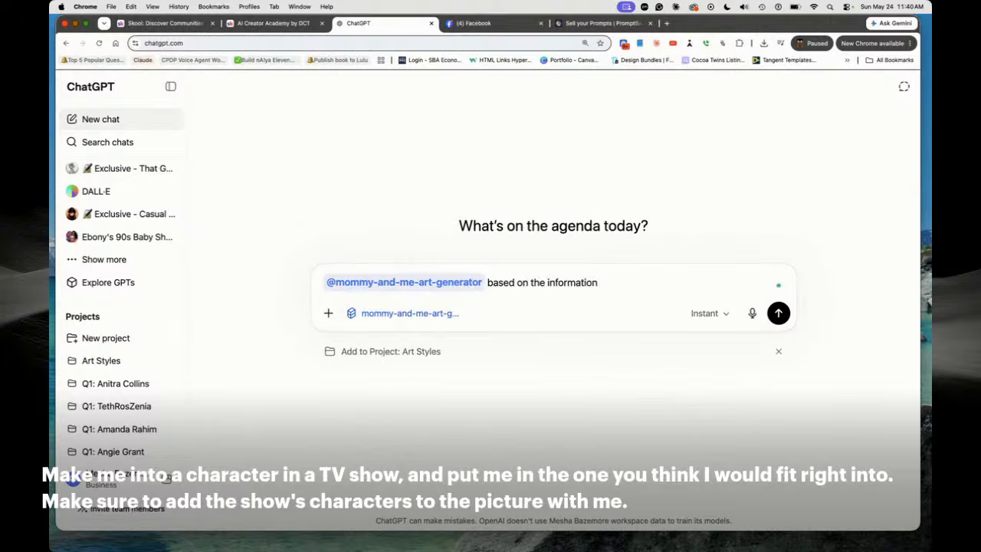
type(" inside of this skill file help me complete an application to sell what I crea")
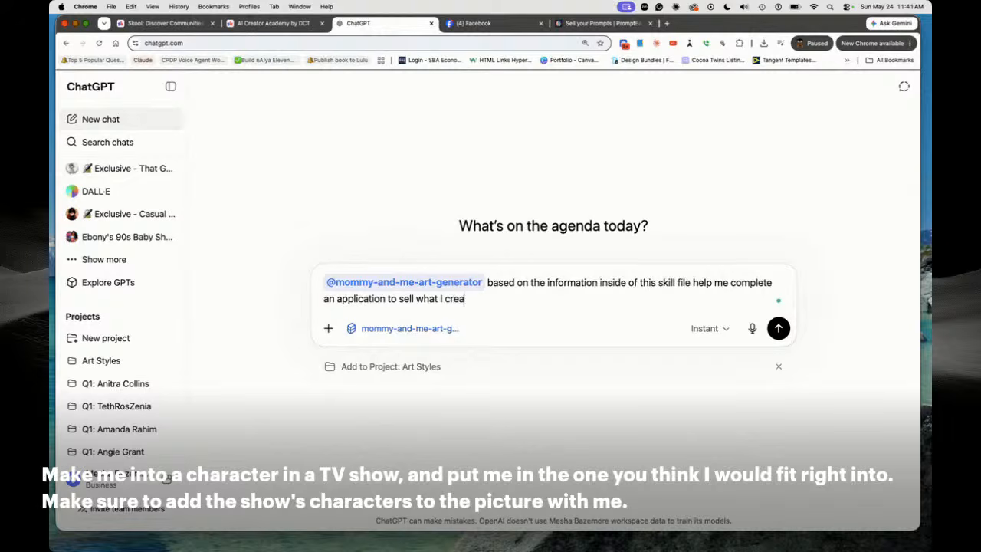
type("te. Can you d")
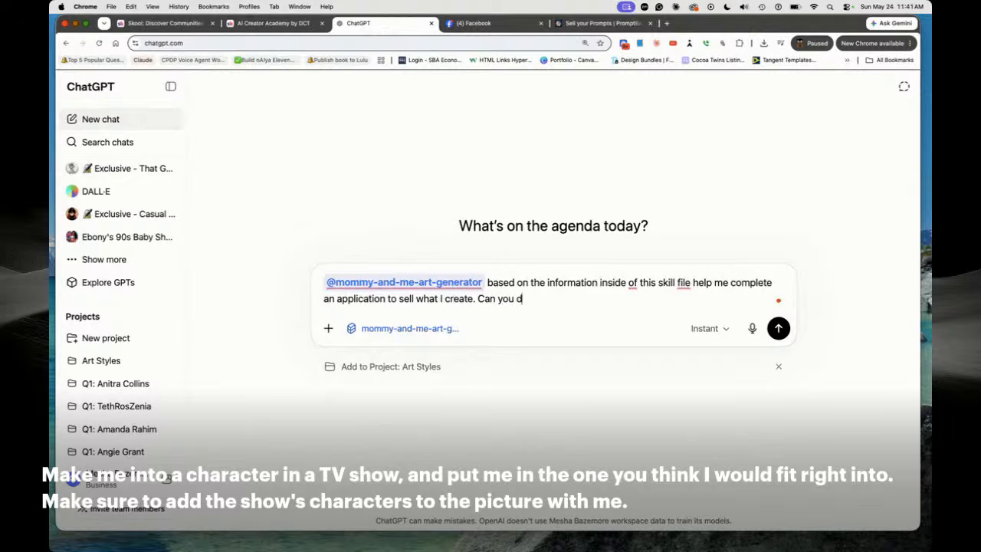
type("o that? I dont want you to create images.")
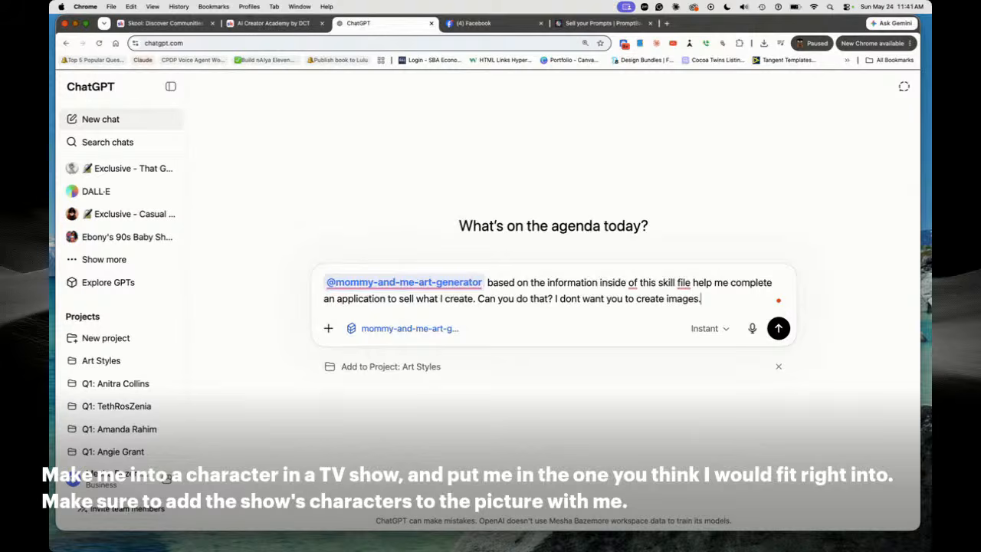
key("Return")
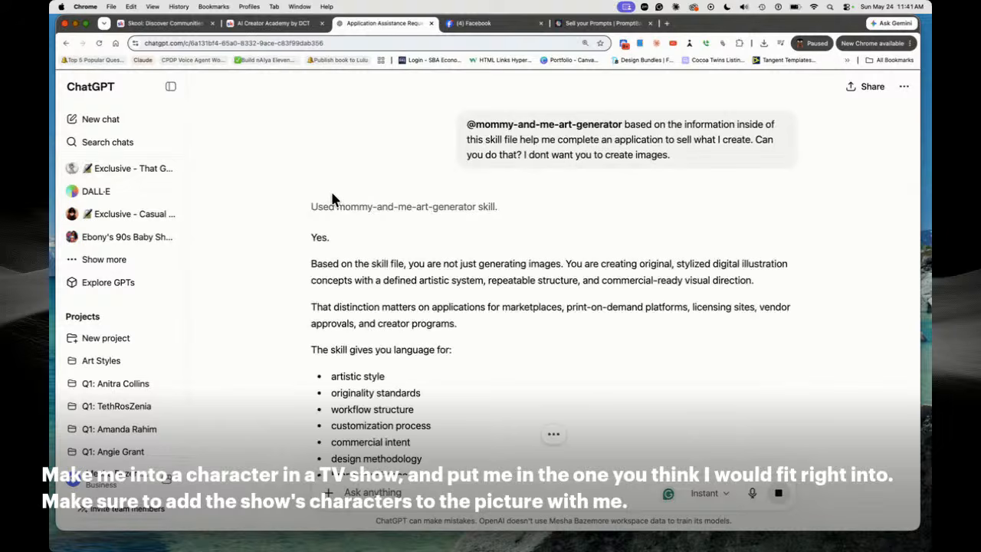
Attach today's form screenshot from Downloads and send it with the message "Please help me complete this section"
scroll(540, 268, "down", 5)
left_click(328, 493)
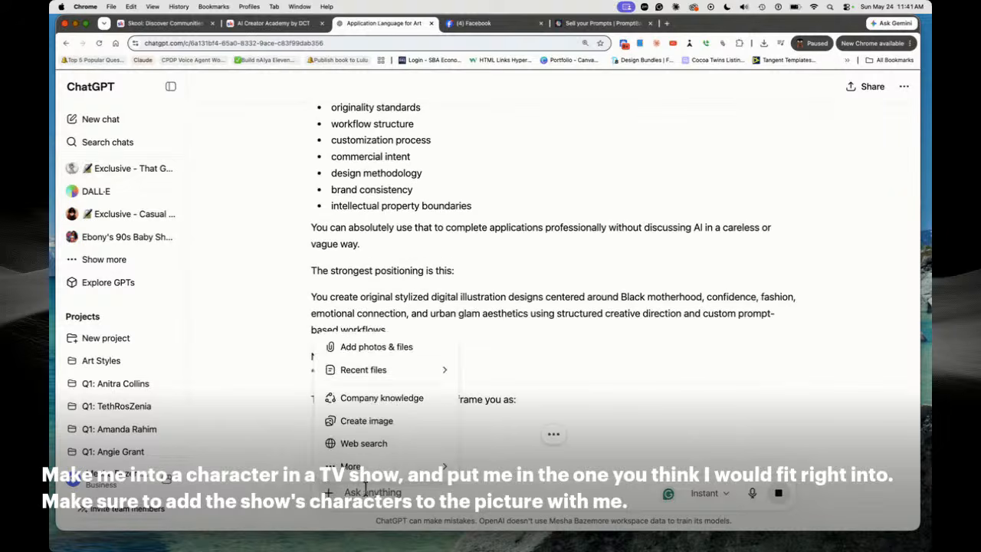
left_click(404, 347)
double_click(538, 205)
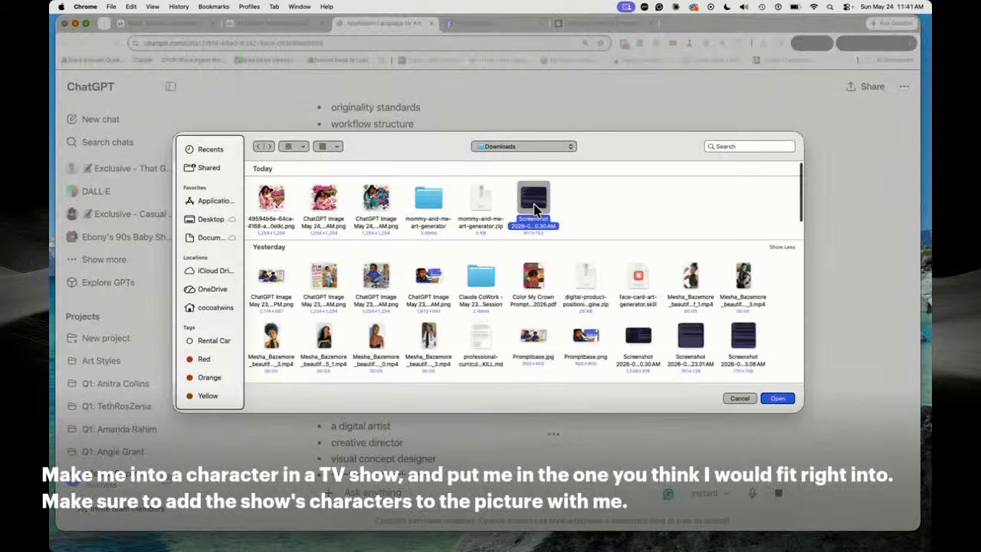
type("Please help me complete this s")
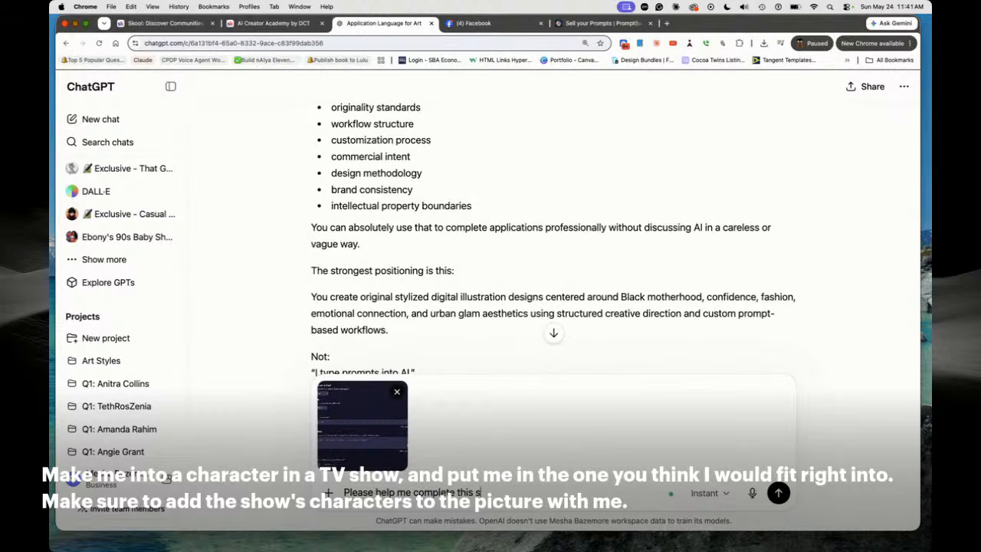
type("ection")
key("Return")
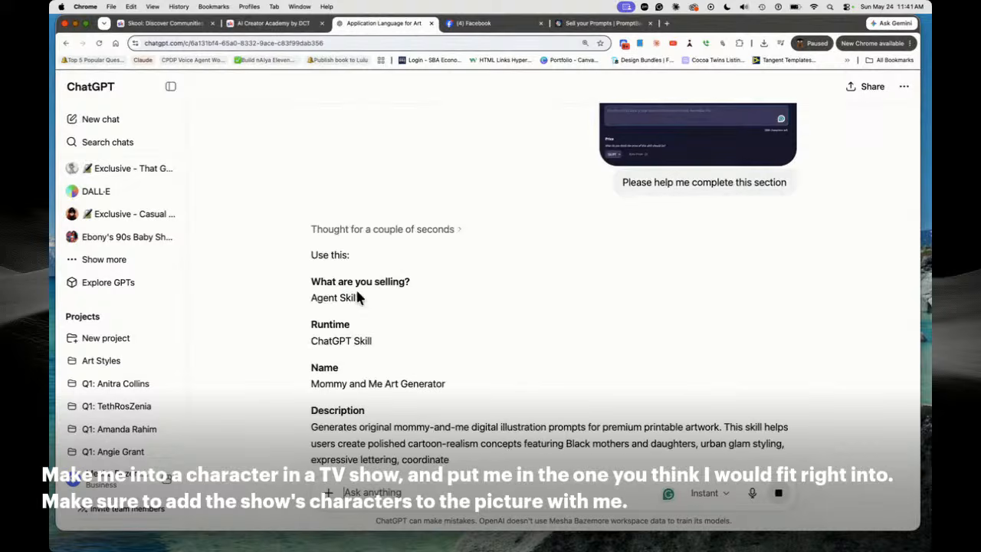
Place the PromptBase tab beside the ChatGPT tab and compare ChatGPT's suggested item type and runtime with the form
left_click_drag(358, 297, 287, 299)
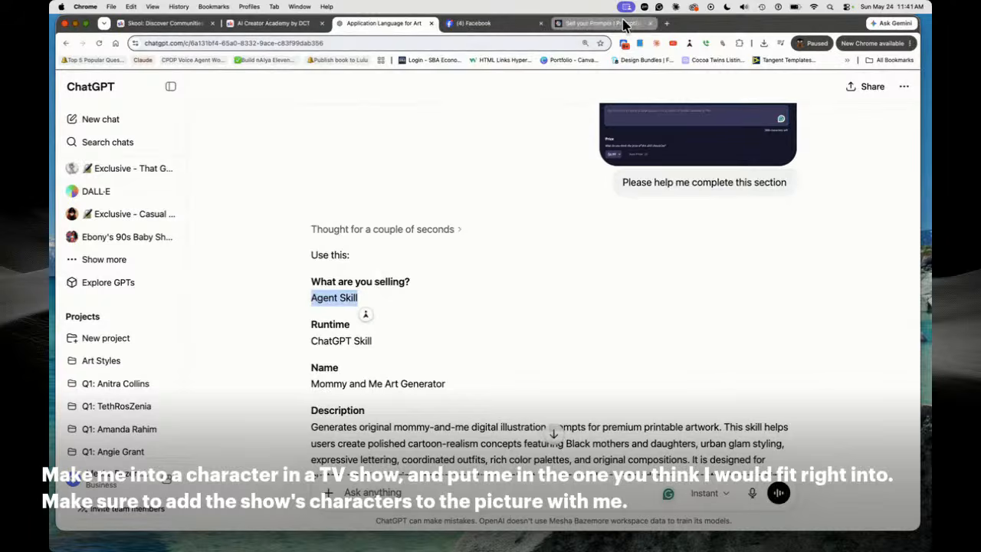
left_click_drag(601, 22, 498, 23)
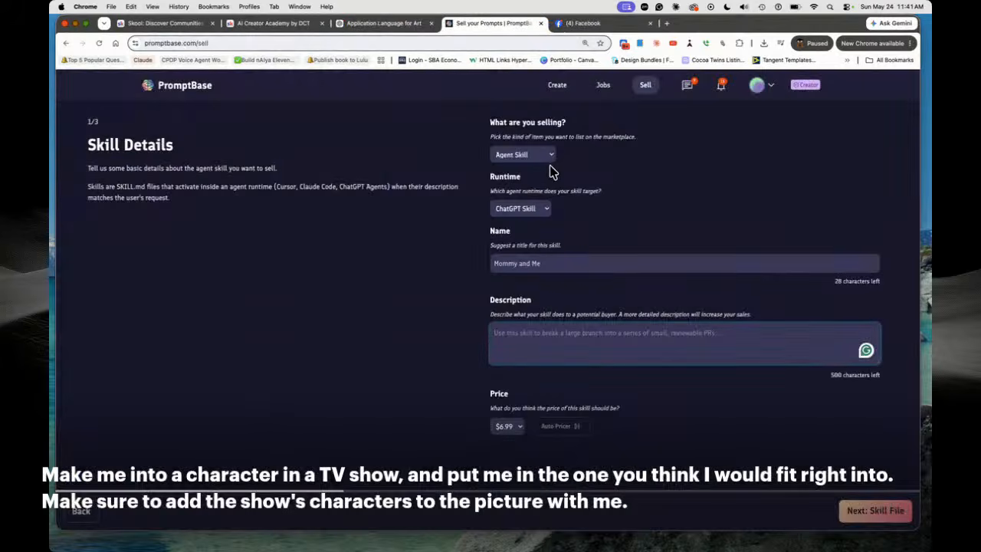
left_click(376, 24)
left_click(503, 25)
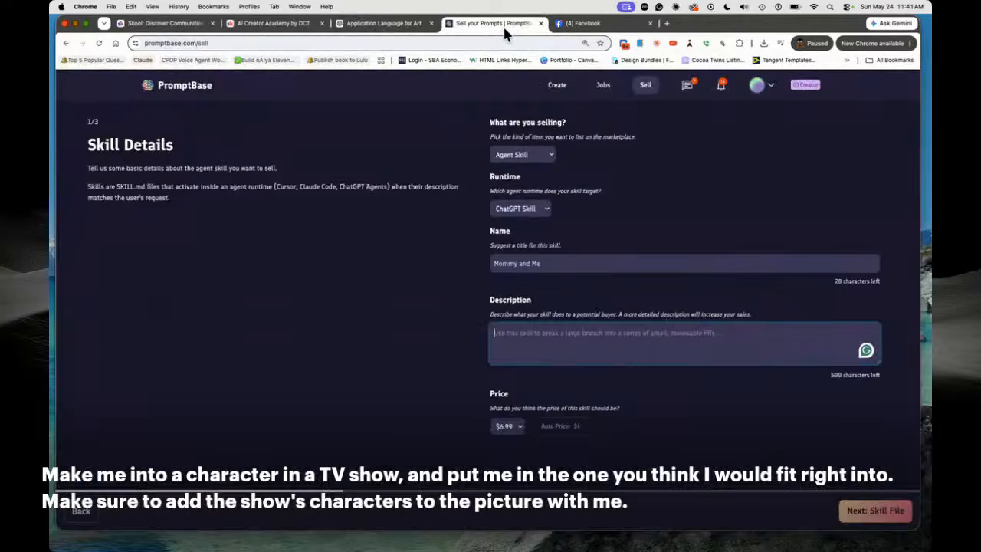
left_click(386, 27)
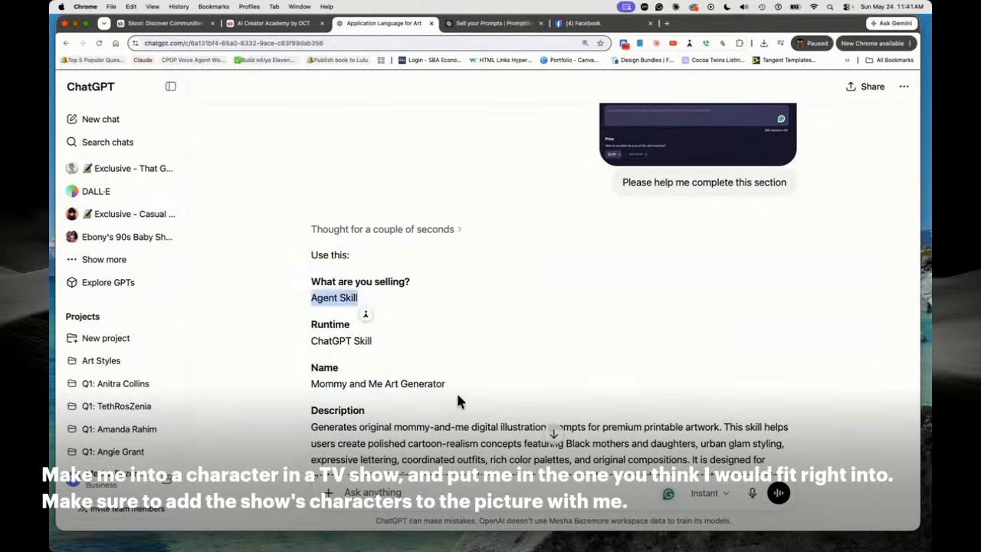
Copy the suggested name "Mommy and Me Art Generator" from ChatGPT and replace the skill's name on PromptBase with it
left_click_drag(311, 383, 445, 384)
key("super+c")
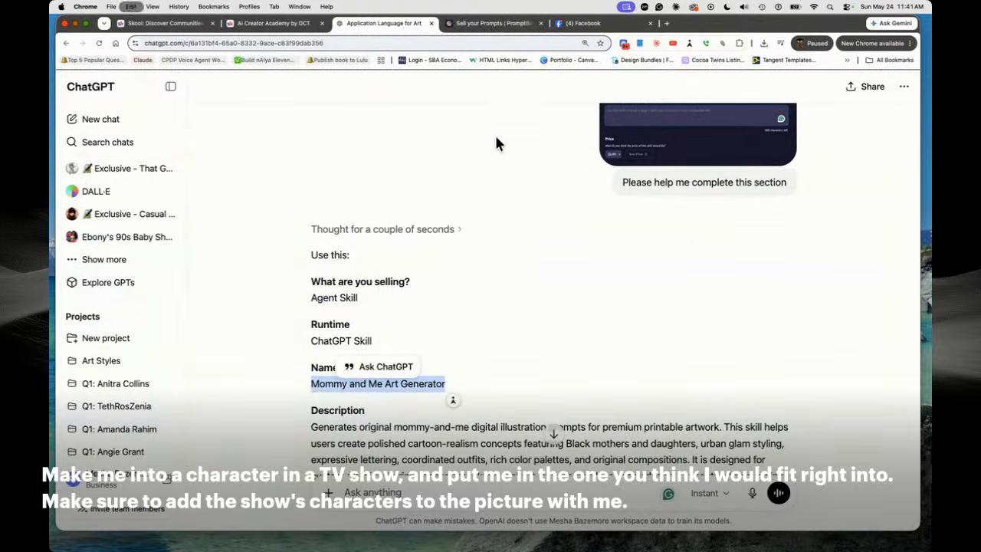
left_click(481, 25)
left_click_drag(560, 265, 507, 266)
key("super+v")
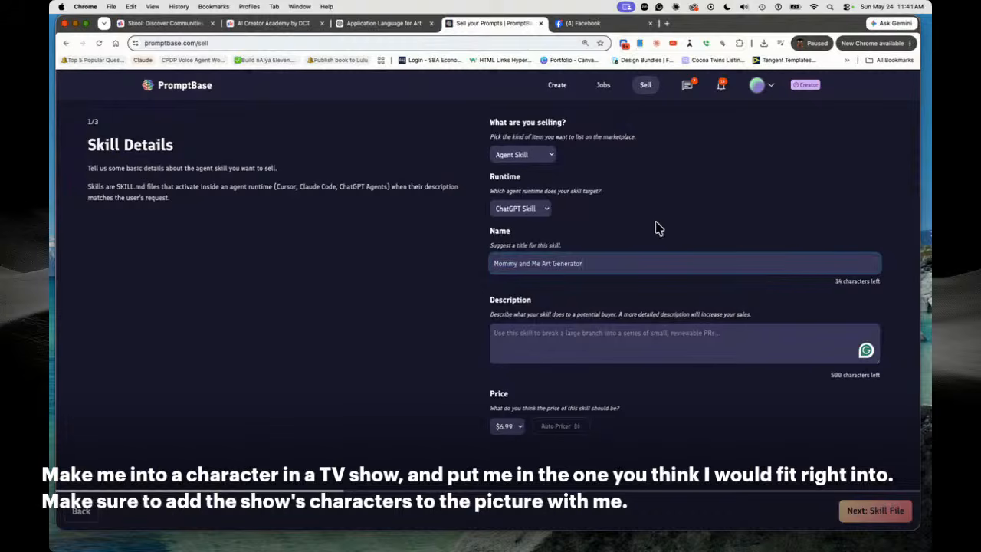
Copy the full suggested description from ChatGPT and paste it into the Description of the PromptBase skill details
left_click(390, 24)
left_click_drag(309, 298, 701, 376)
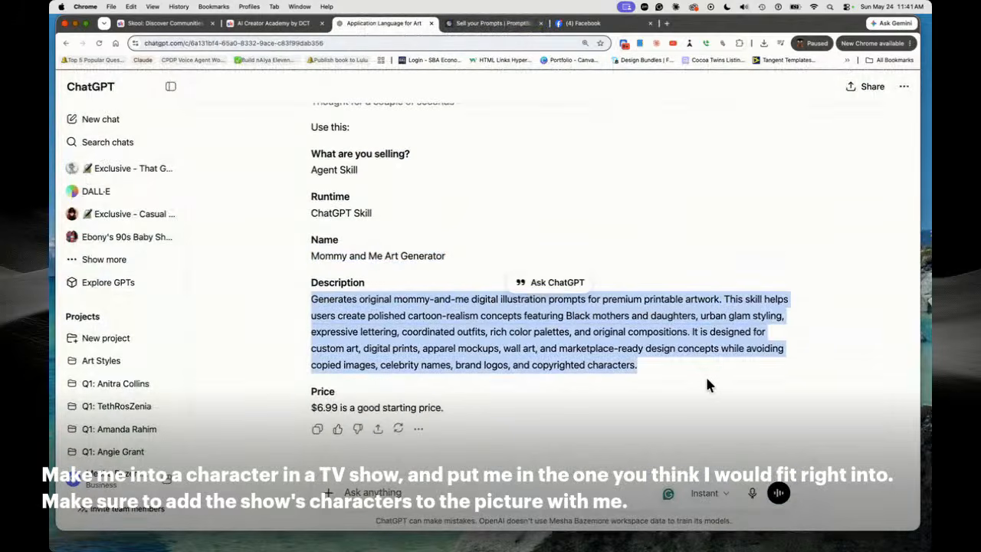
key("super+c")
left_click(491, 23)
left_click(523, 331)
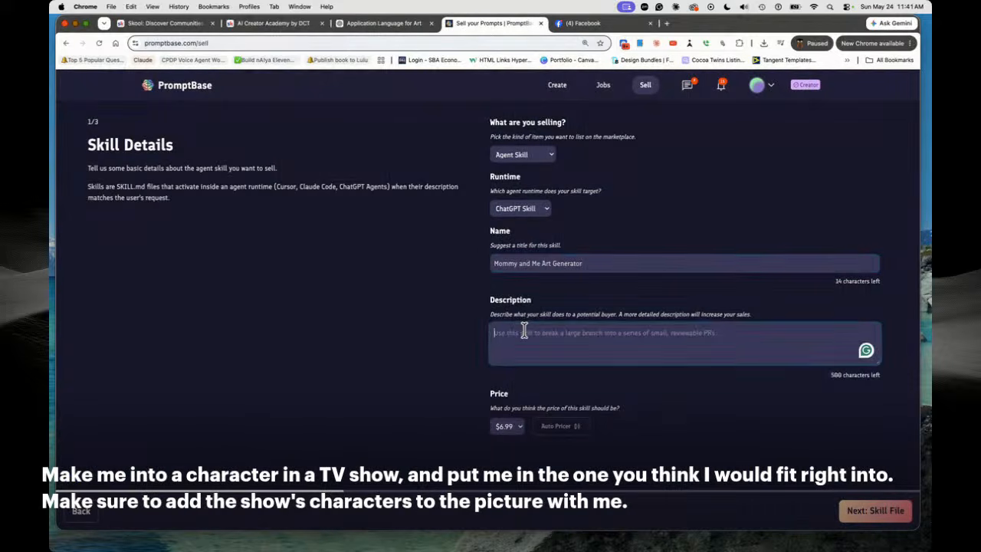
key("super+v")
Set the skill's price to $8.99 and continue to the Skill File page
left_click(507, 426)
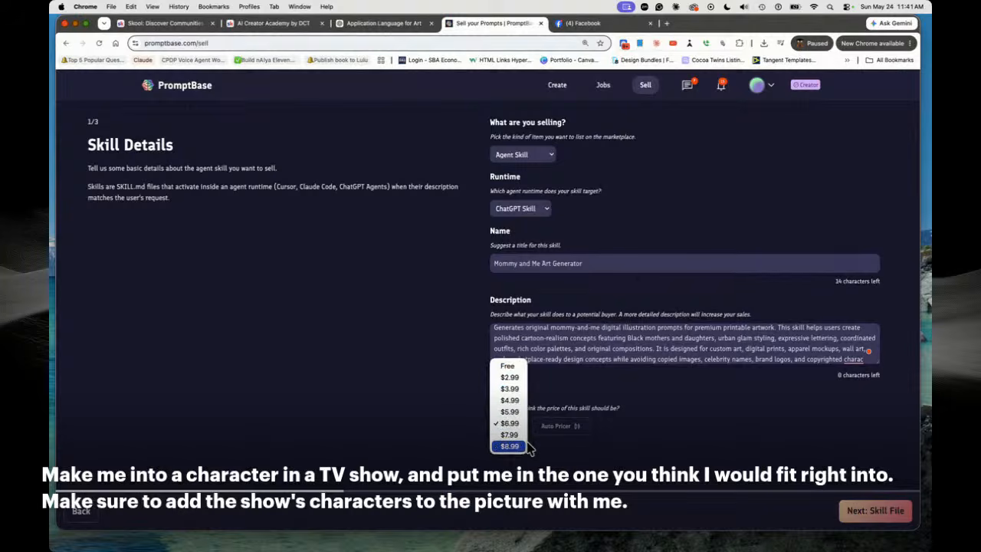
left_click(511, 446)
left_click(889, 503)
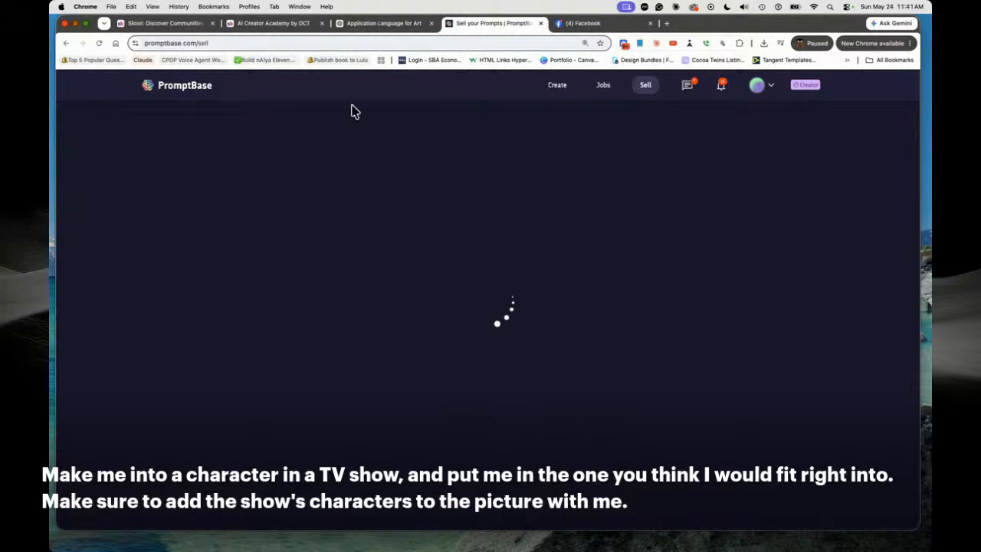
Capture a screenshot of the Skill File form from the skill name down to the SKILL.md body
left_click(383, 23)
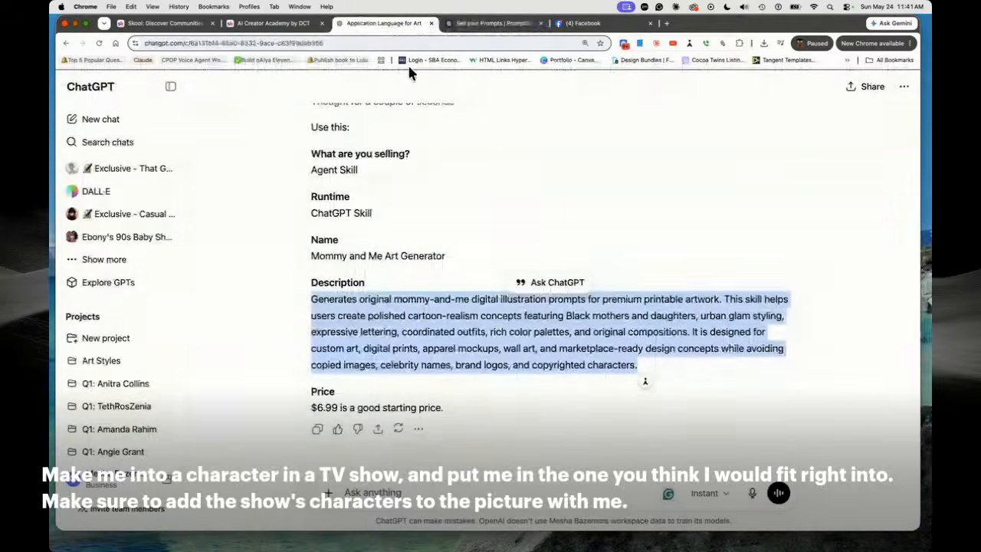
left_click(462, 24)
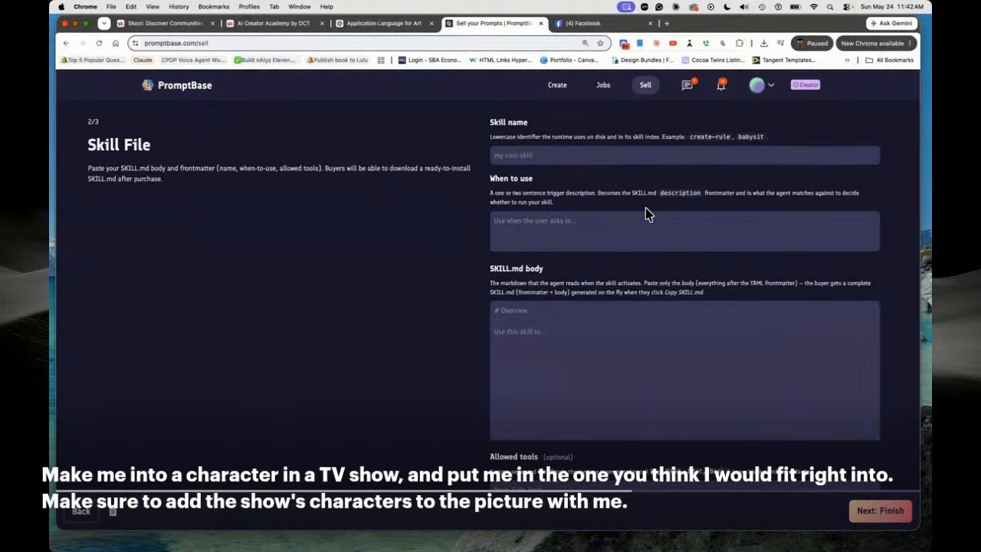
left_click_drag(481, 105, 892, 448)
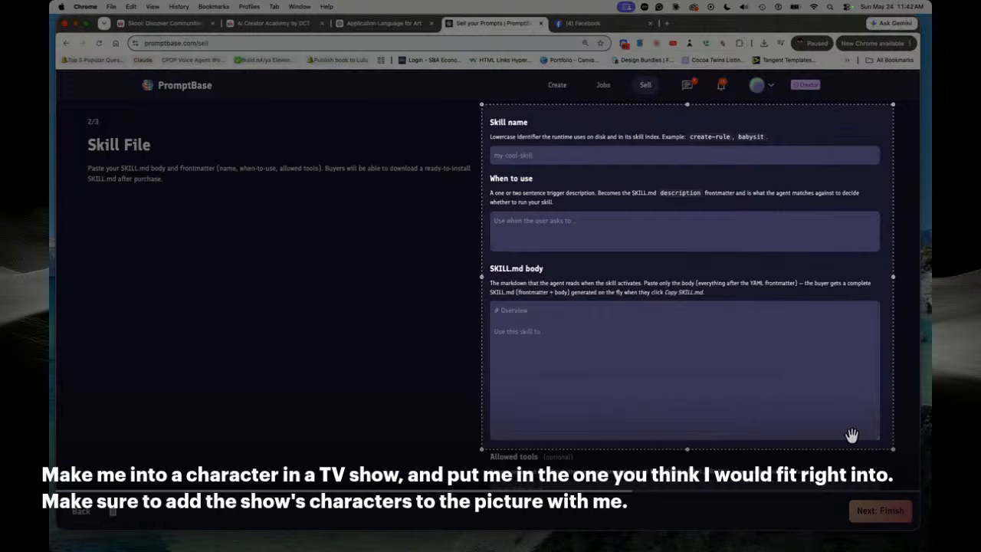
key("Return")
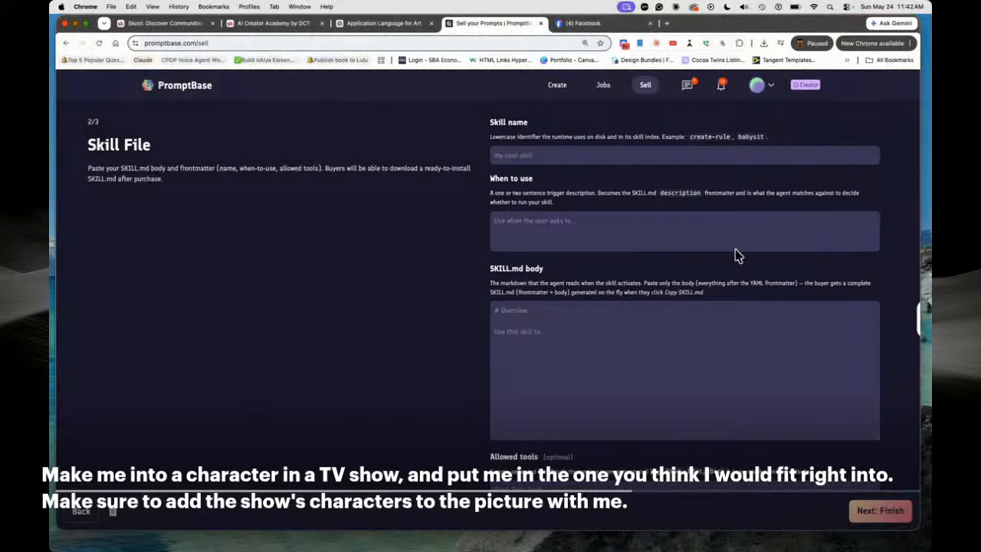
Send ChatGPT the message "Help fill this out" with today's newest screenshot from Downloads attached
left_click(383, 23)
left_click(515, 491)
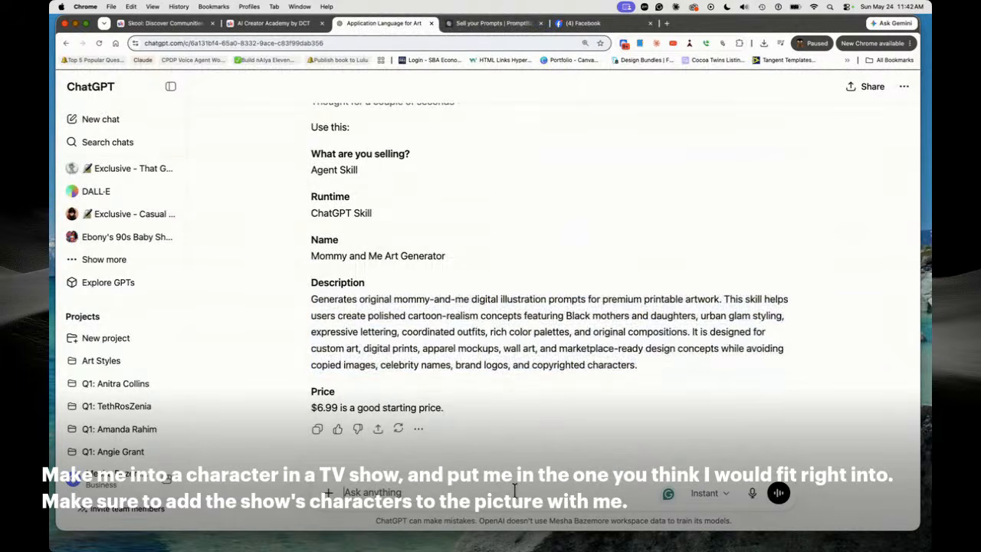
type("Help fill this out")
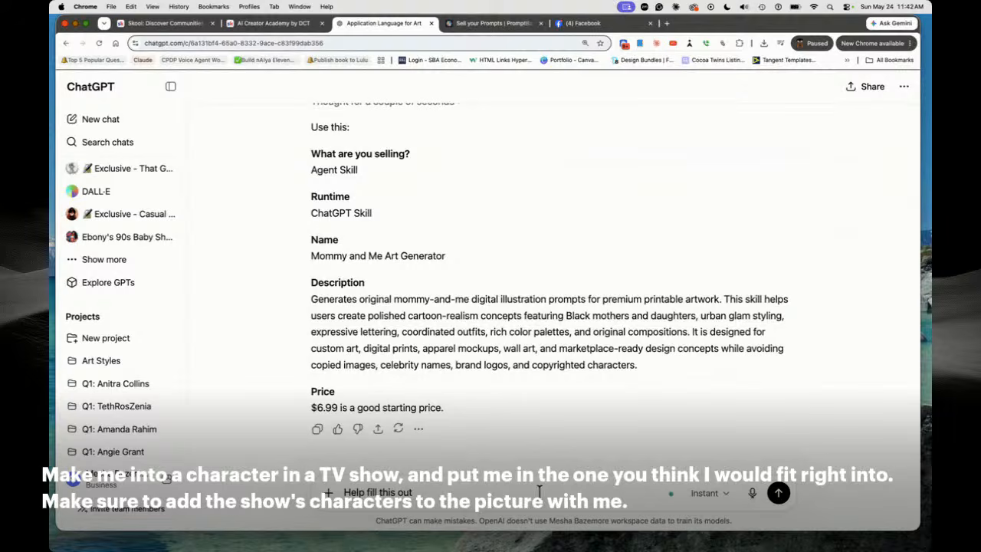
left_click(328, 492)
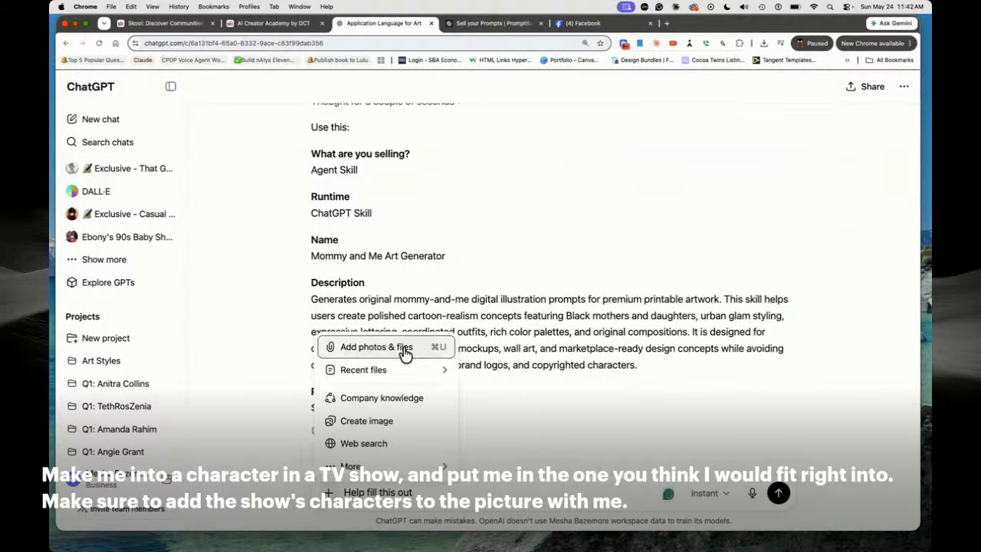
left_click(369, 347)
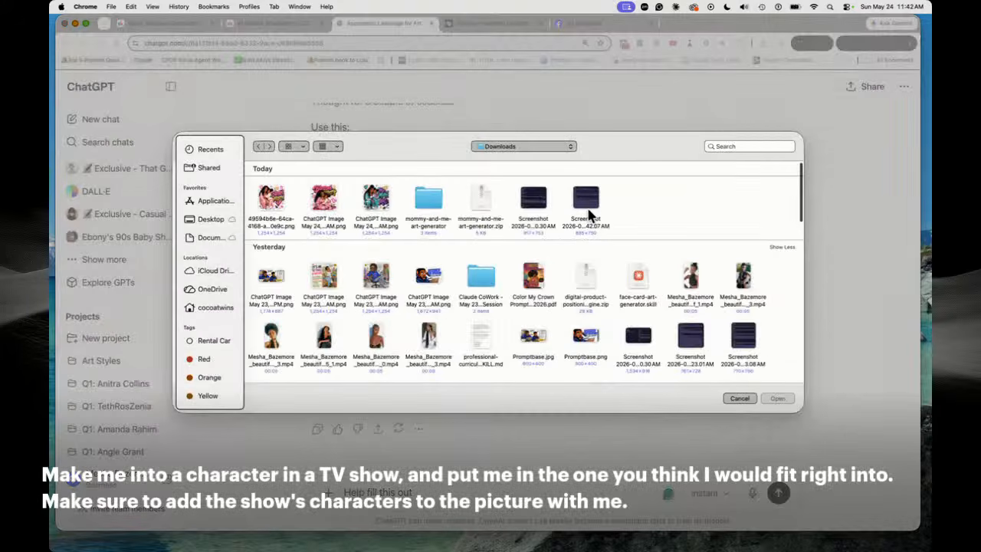
left_click(586, 201)
left_click(777, 398)
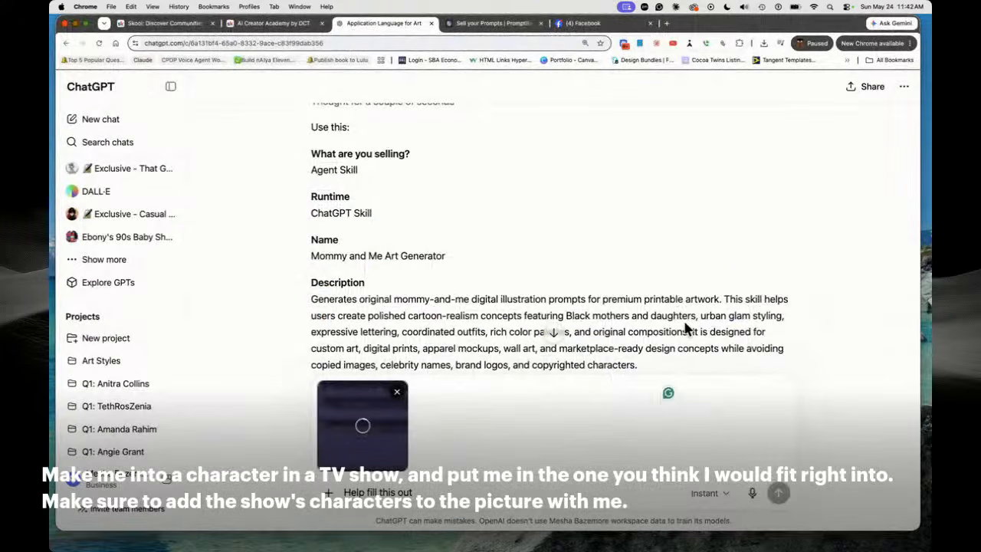
left_click(777, 493)
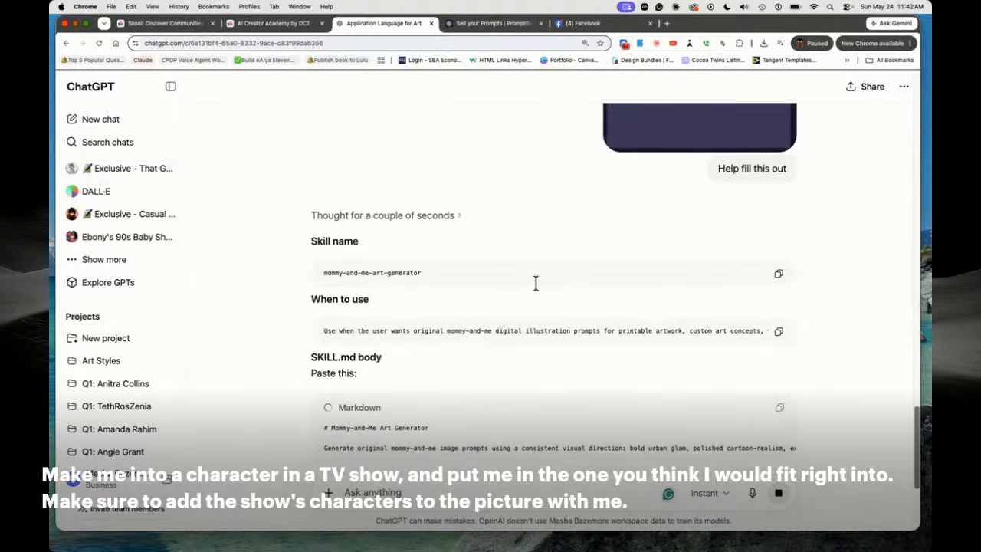
Copy the skill name mommy-and-me-art-generator from ChatGPT's answer into the Skill name on PromptBase
left_click(778, 274)
left_click(490, 23)
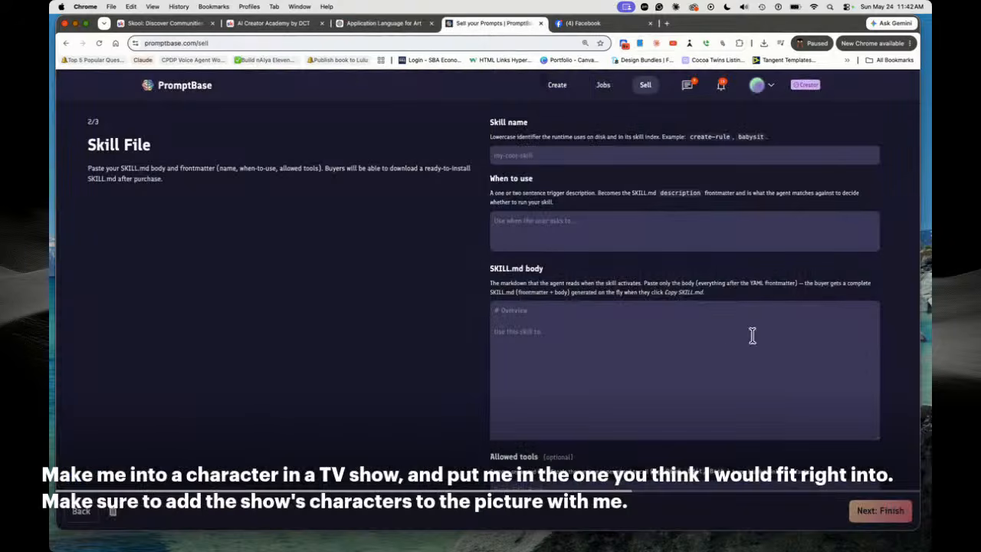
left_click(735, 159)
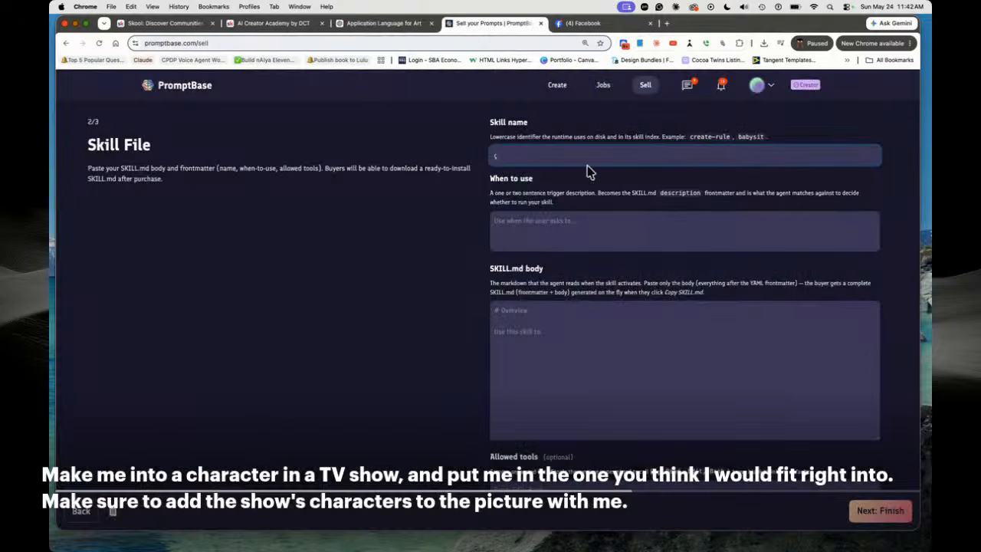
key("super+v")
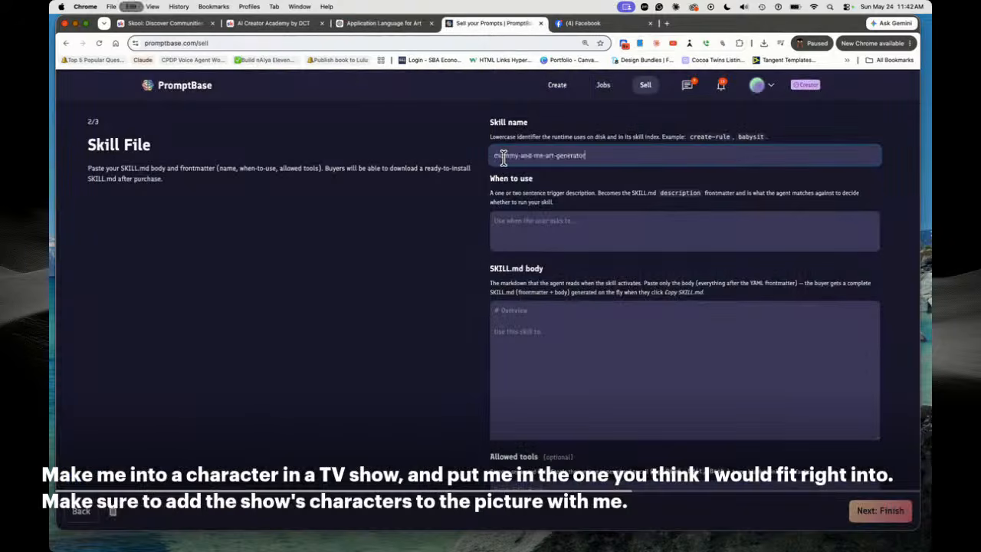
Copy ChatGPT's "When to use" text and paste it into the matching PromptBase field
left_click(355, 23)
left_click(778, 287)
left_click(495, 24)
left_click(520, 242)
key("super+v")
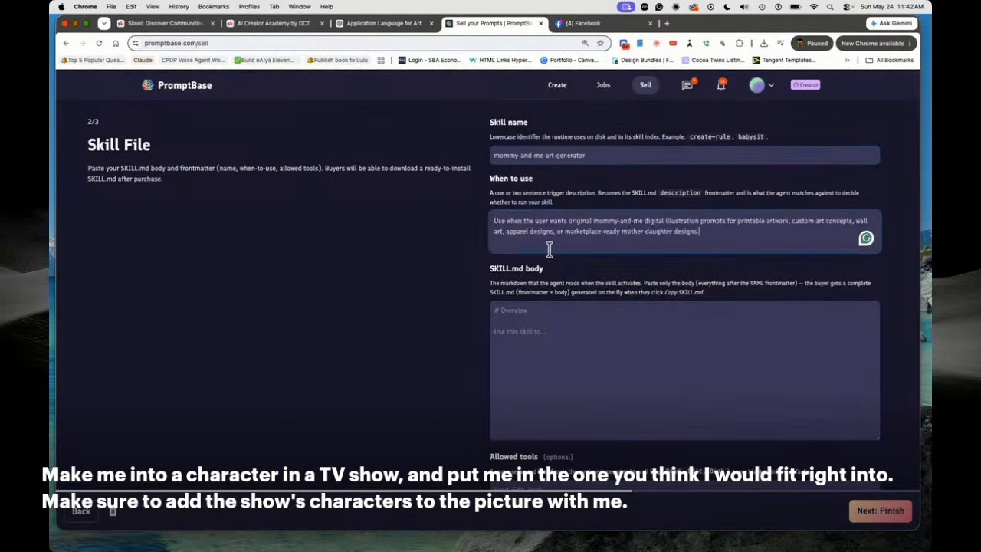
Copy the SKILL.md Markdown block from ChatGPT, paste it into the SKILL.md body on PromptBase and review it
left_click(395, 23)
scroll(670, 278, "down", 2)
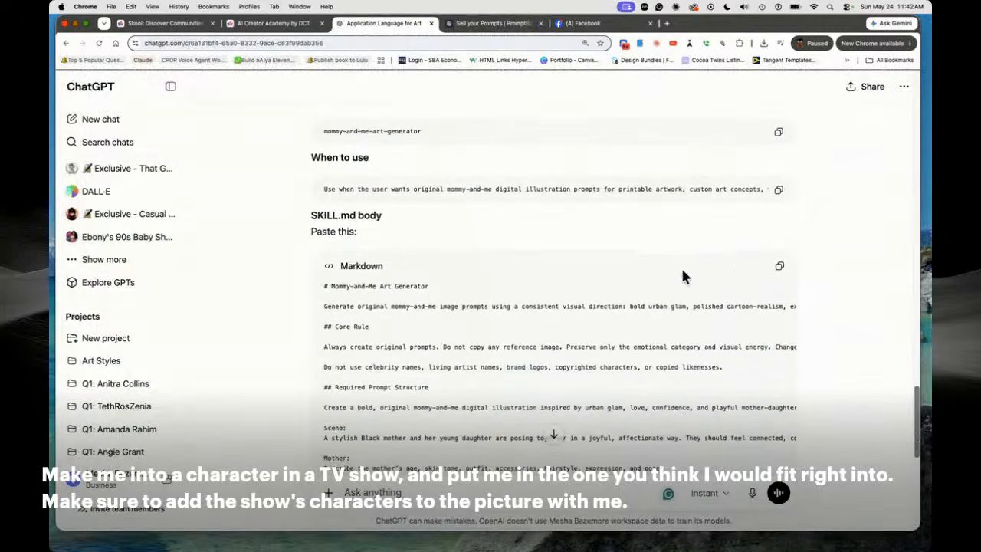
left_click(779, 265)
scroll(414, 345, "down", 10)
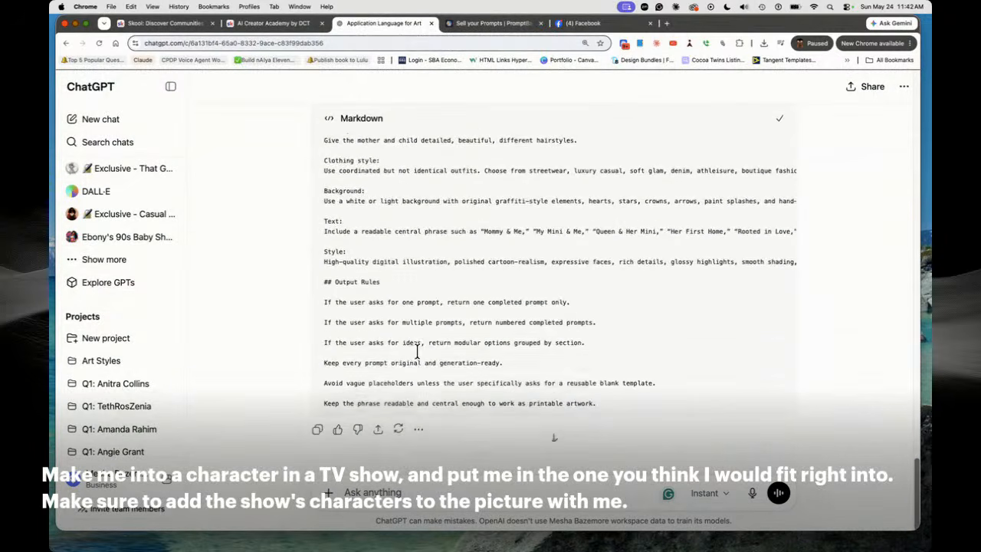
left_click(490, 23)
left_click(586, 308)
key("super+v")
scroll(587, 345, "up", 3)
scroll(587, 345, "up", 10)
scroll(665, 258, "down", 3)
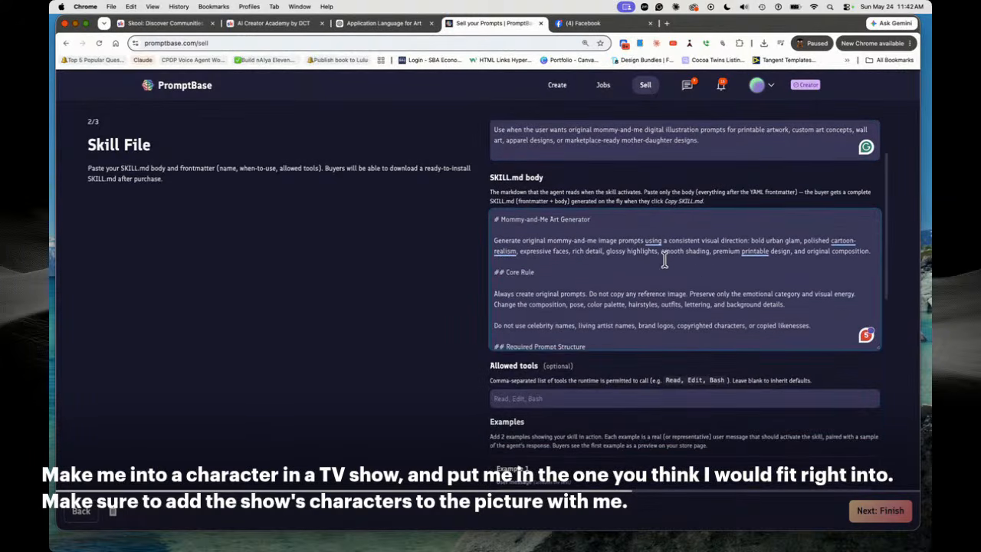
Capture a screenshot of the form from the allowed tools down to Example 2
scroll(651, 383, "down", 8)
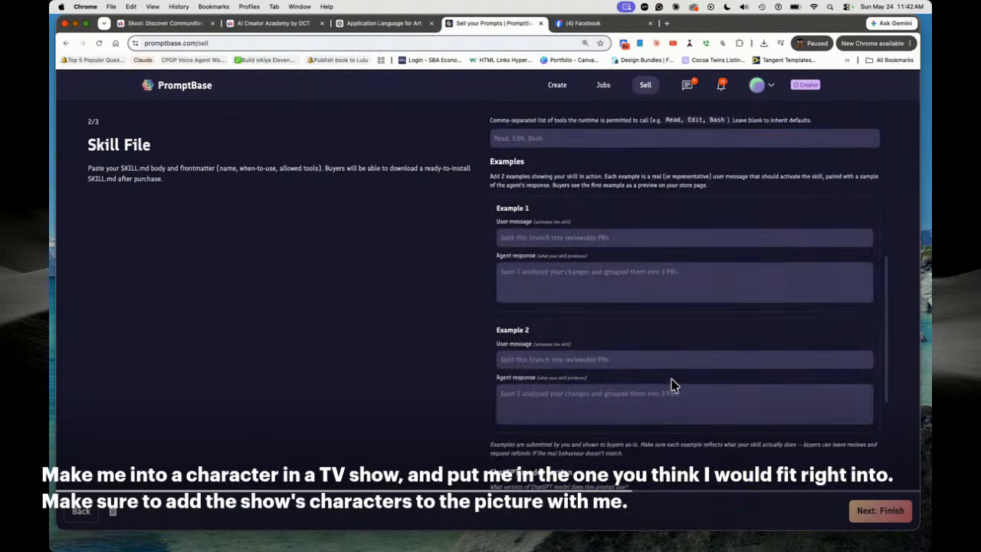
scroll(671, 386, "up", 2)
scroll(674, 386, "down", 1)
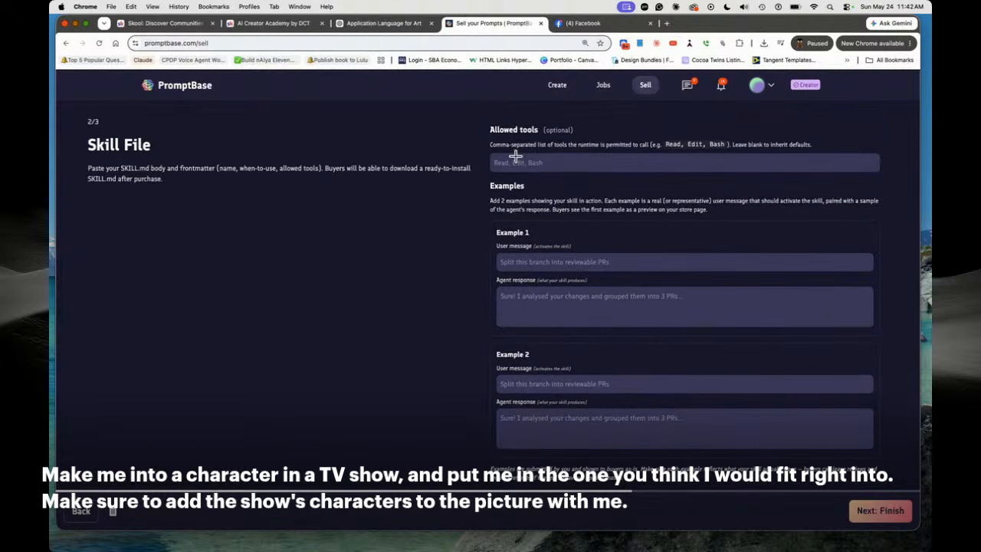
left_click_drag(479, 113, 884, 462)
key("Return")
Attach the newest Downloads screenshot in the ChatGPT chat and send it with the message "help me complete this ection"
left_click(381, 24)
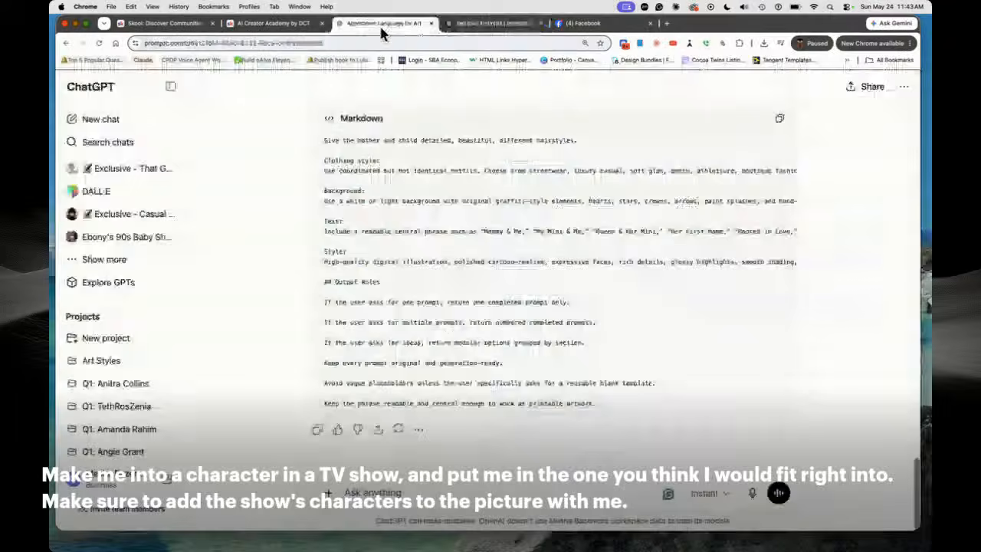
left_click(330, 493)
left_click(405, 347)
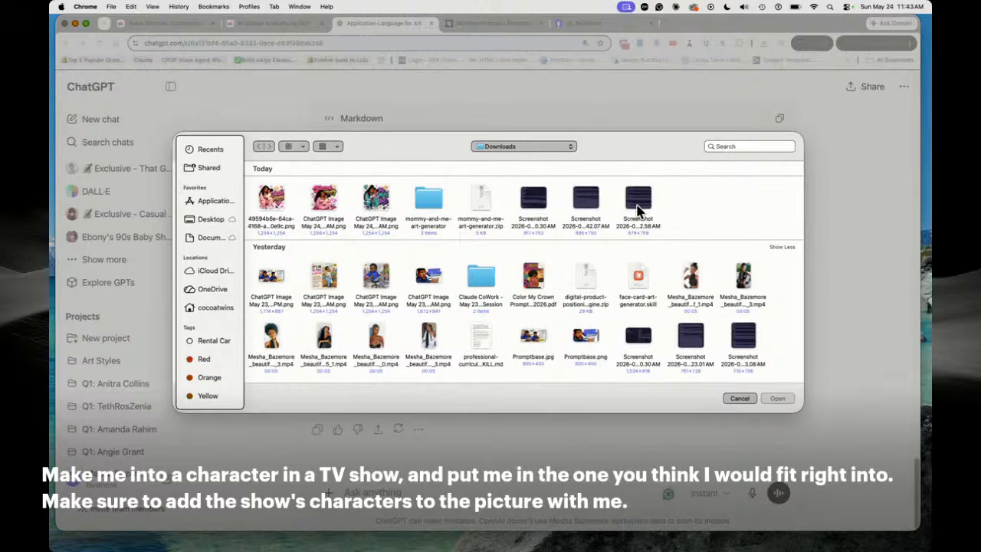
double_click(636, 204)
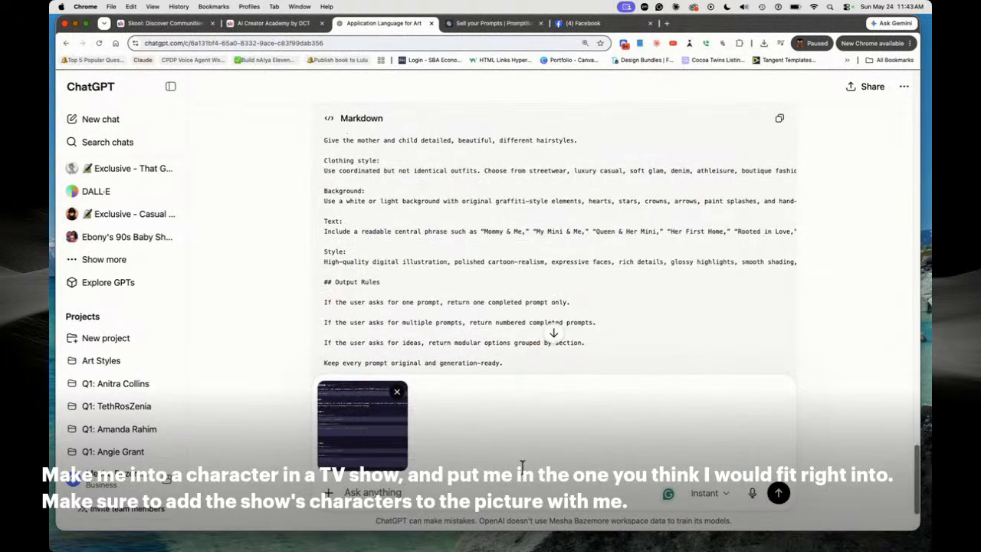
type("help me complete this sction")
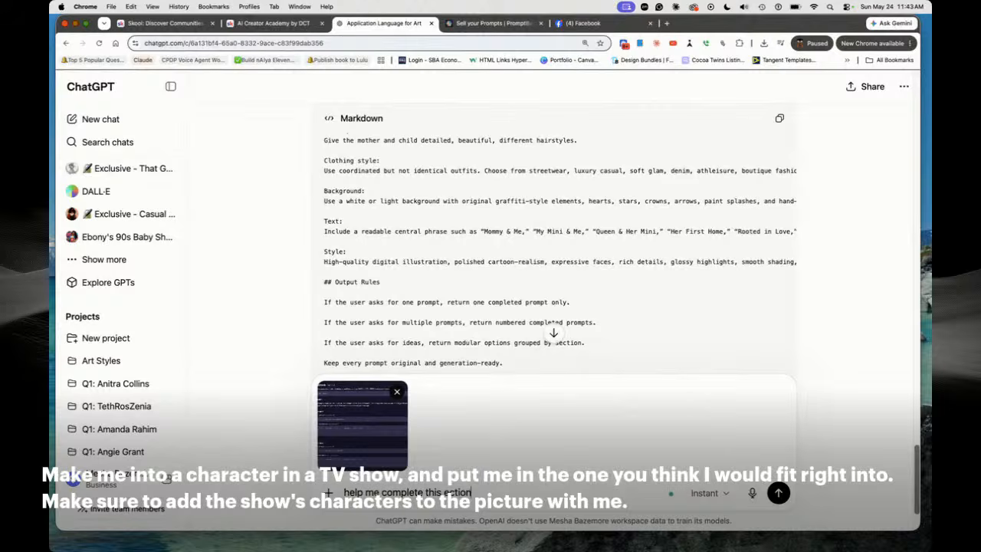
key("Return")
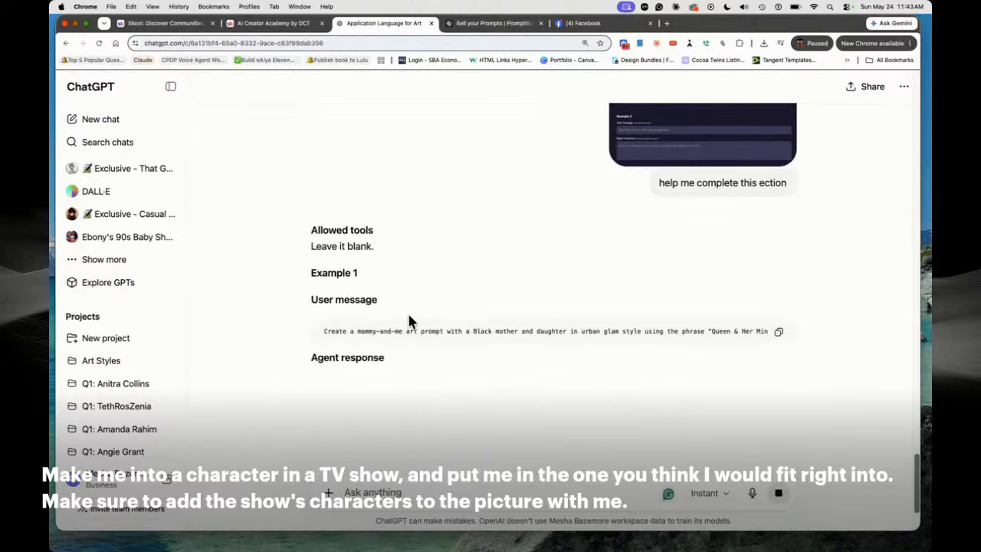
Copy ChatGPT's Example 1 user message about the "Queen & Her Mini" prompt into the Example 1 user message field on PromptBase
left_click(273, 23)
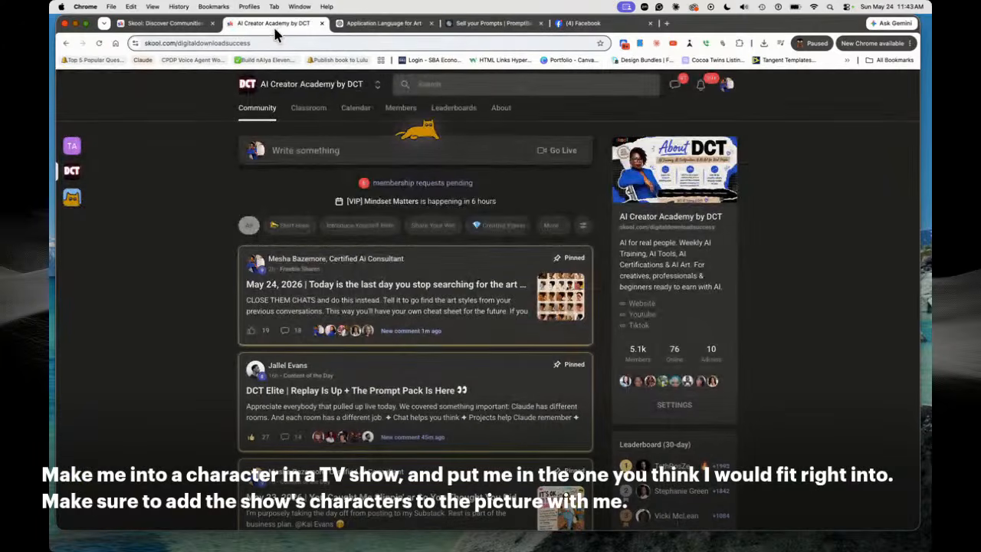
left_click(481, 23)
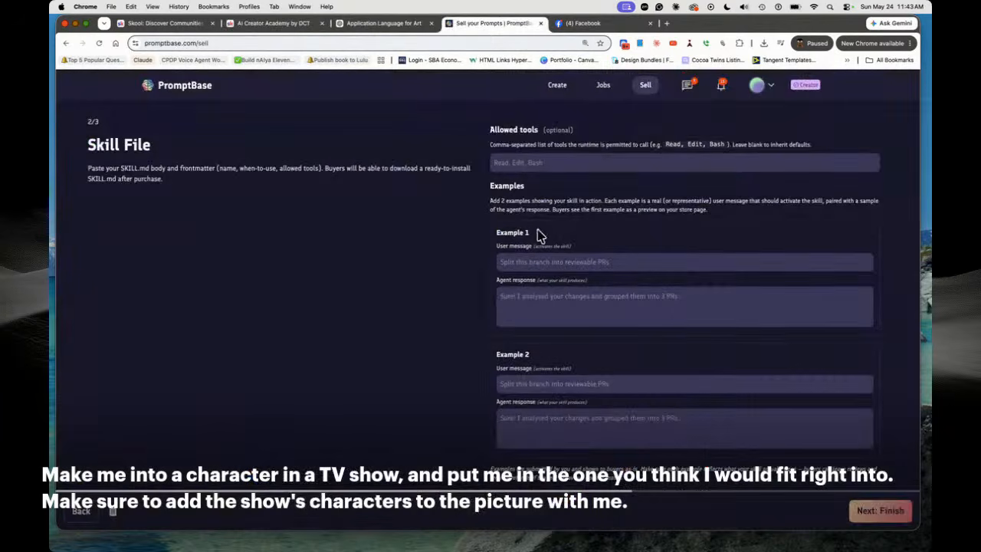
left_click(379, 23)
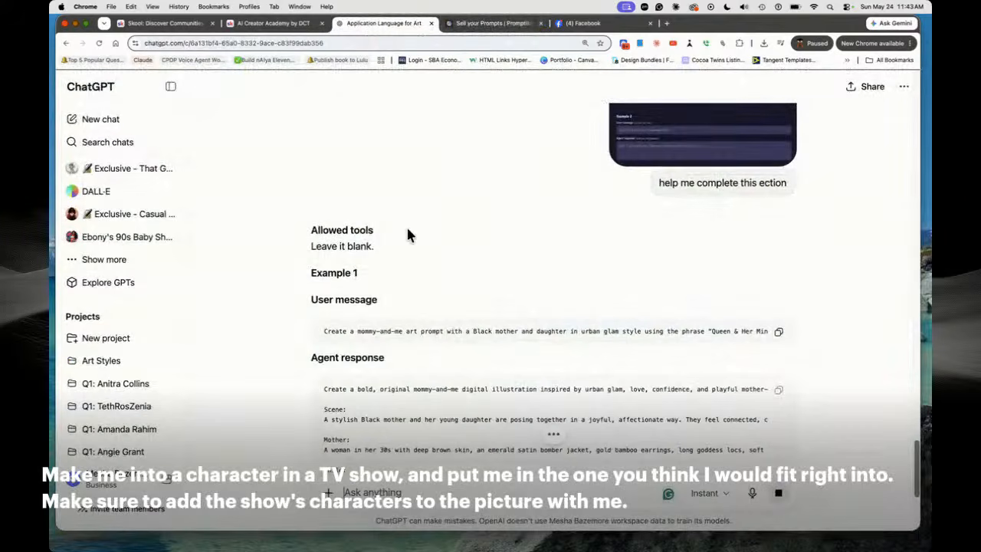
left_click(494, 23)
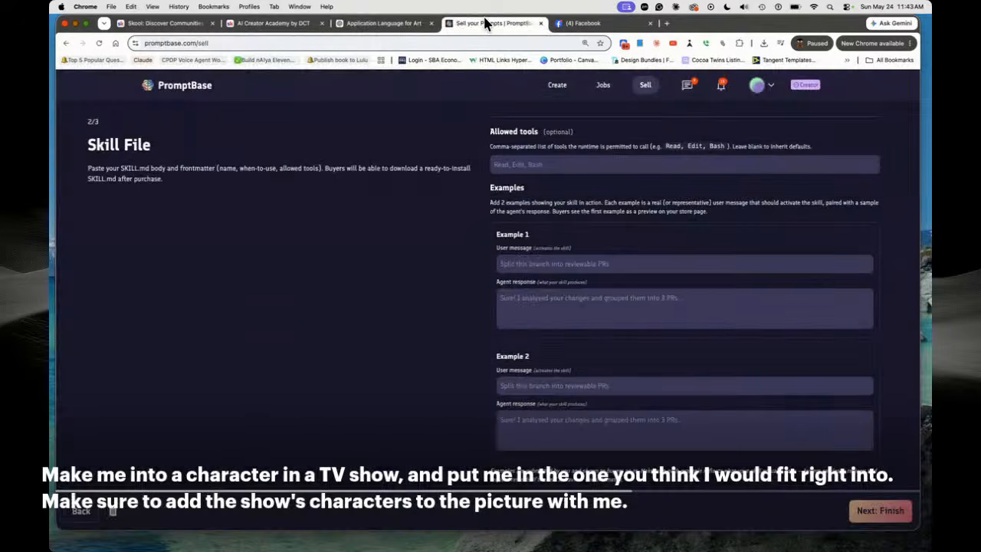
left_click(549, 263)
key("super+v")
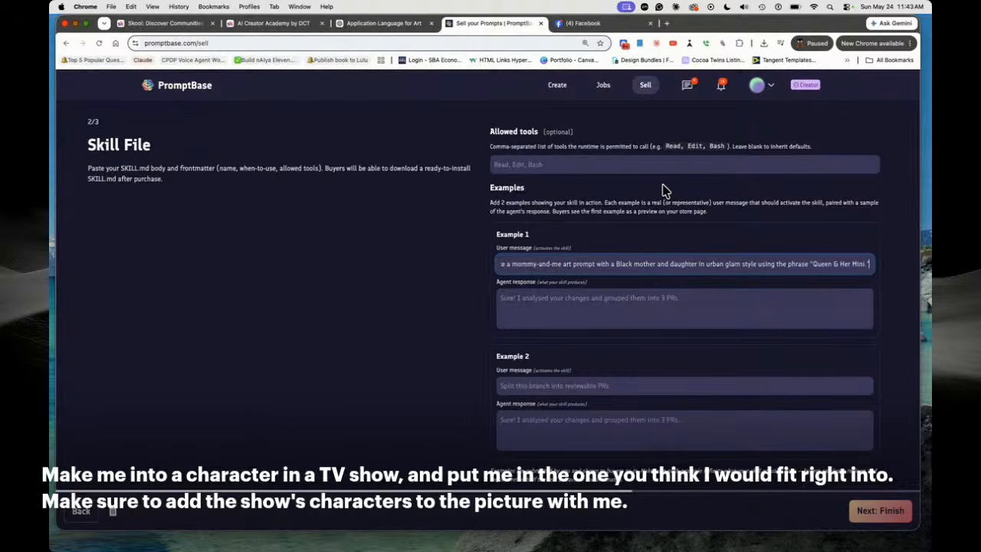
Copy ChatGPT's Example 1 agent response and paste it into the Example 1 agent response field on PromptBase
left_click(387, 23)
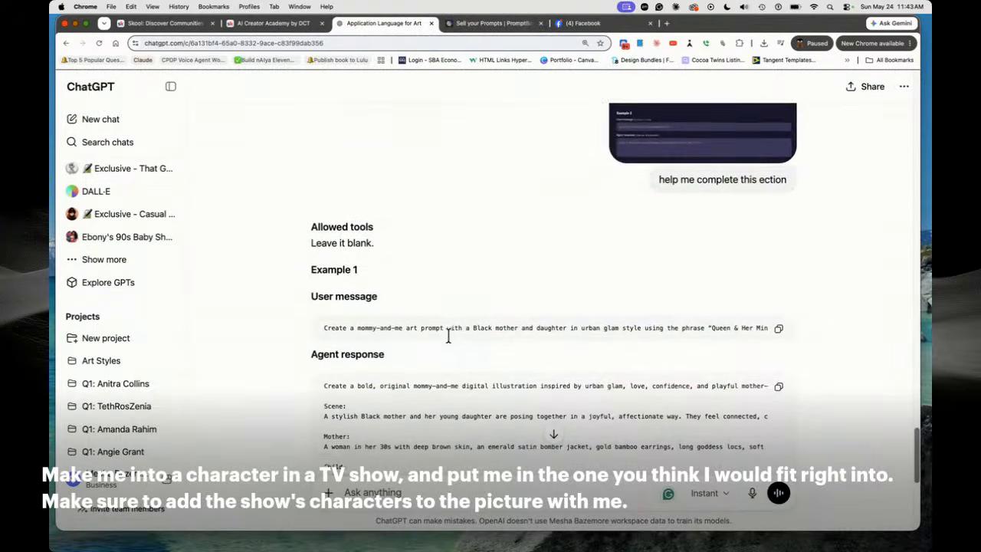
left_click(778, 334)
left_click(494, 23)
left_click(556, 299)
key("super+v")
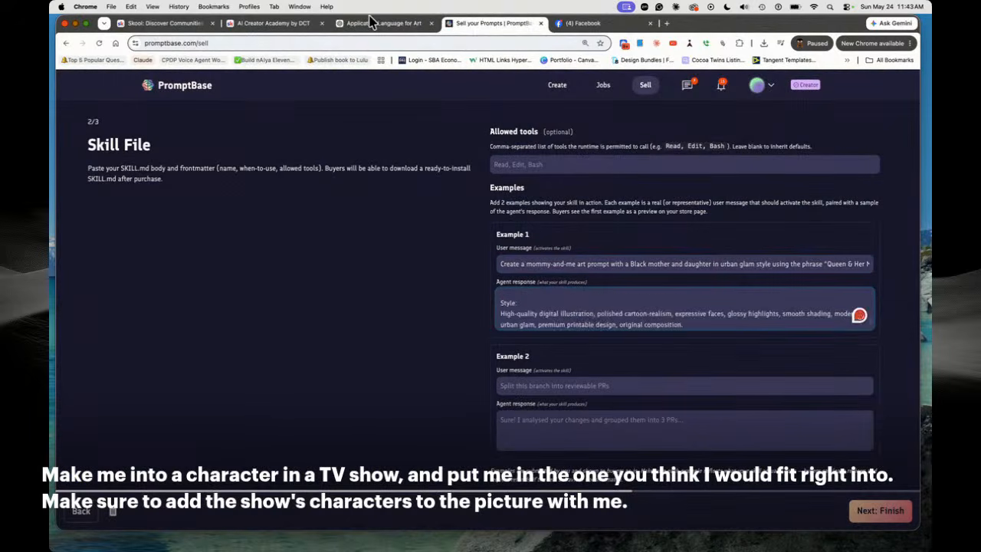
Copy ChatGPT's Example 2 user message about three matching birthday glam designs into the Example 2 user message field on PromptBase
left_click(375, 23)
scroll(429, 298, "down", 10)
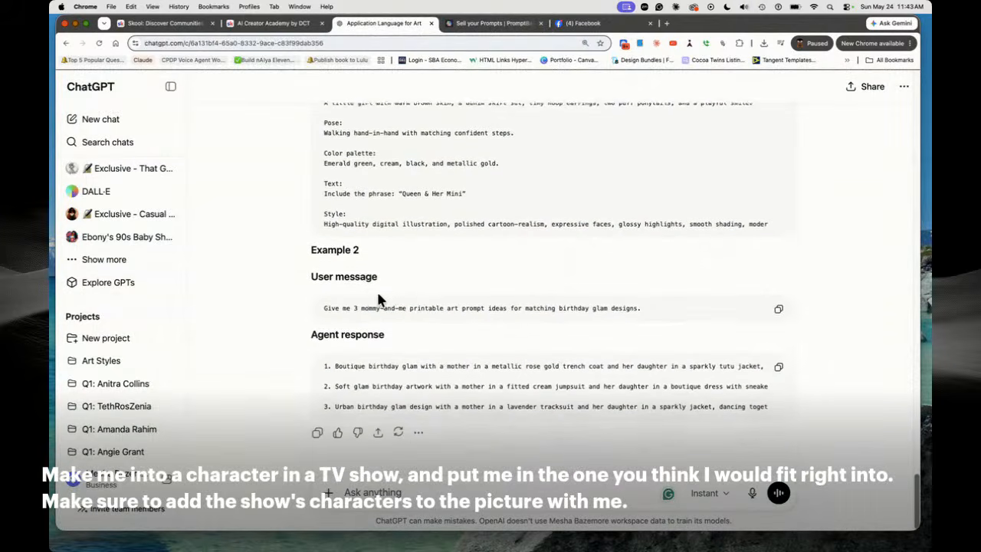
left_click(778, 305)
left_click(494, 23)
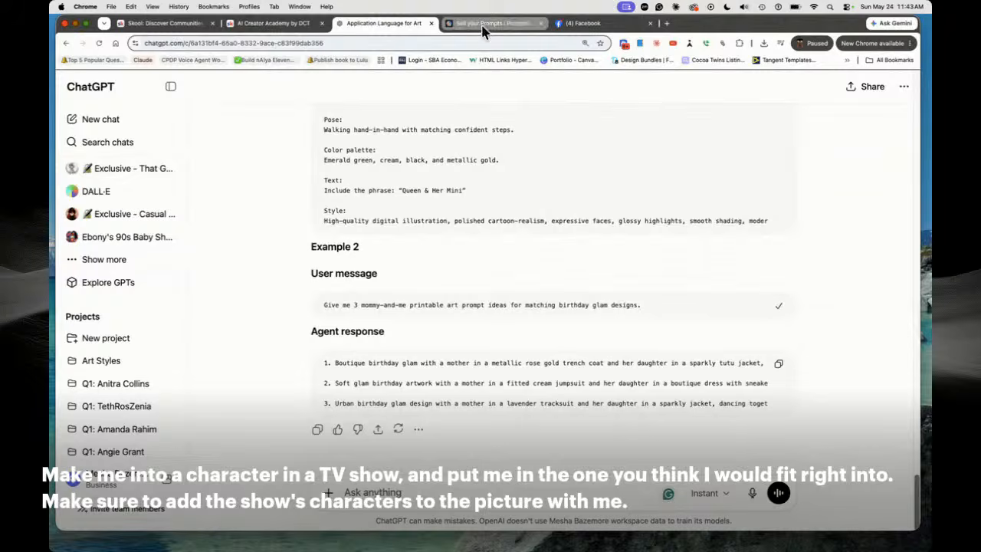
left_click(564, 385)
key("super+v")
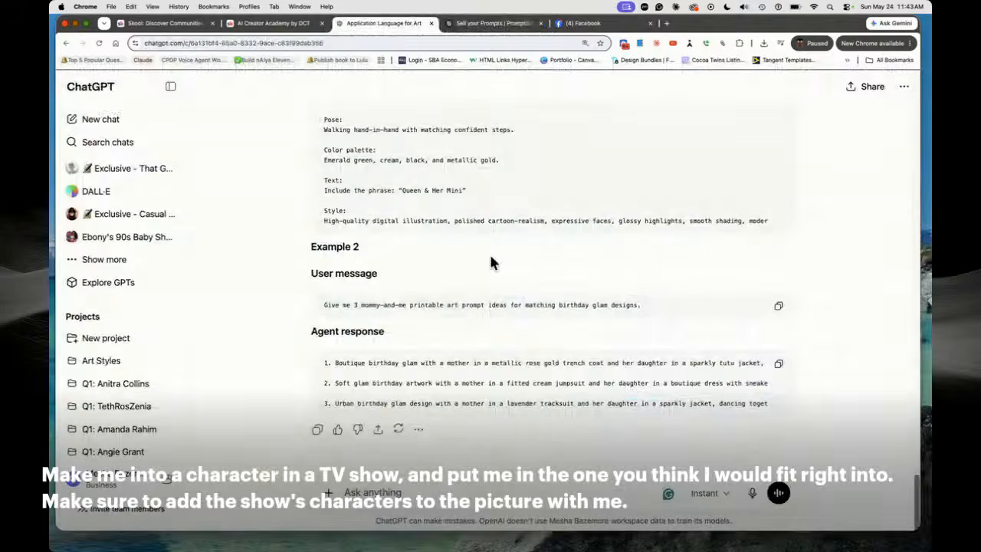
Copy ChatGPT's Example 2 agent response and paste it into the Example 2 agent response field on PromptBase
left_click(383, 23)
left_click(778, 365)
left_click(472, 22)
left_click(565, 417)
key("super+v")
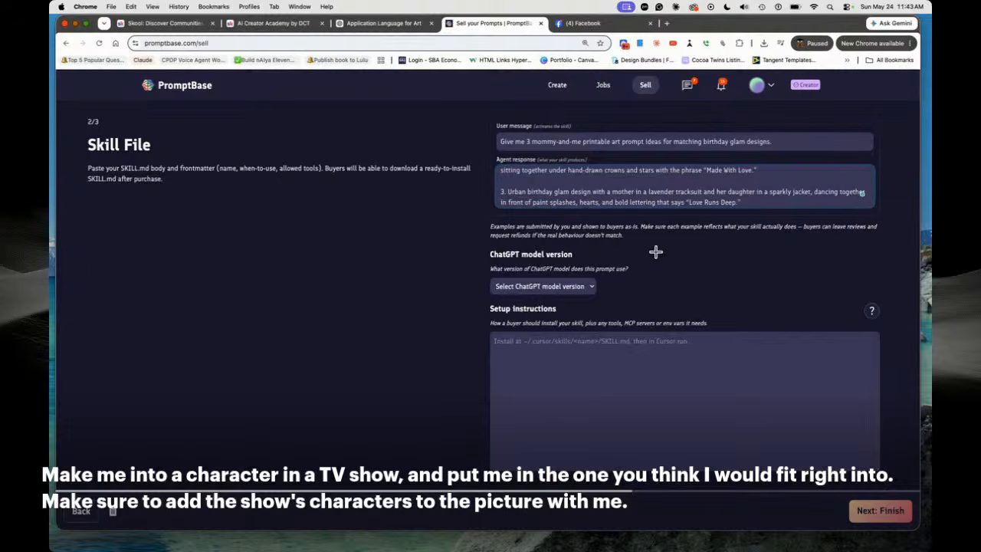
Capture a screenshot of the form area covering the ChatGPT model version and setup instructions
left_click_drag(488, 220, 886, 477)
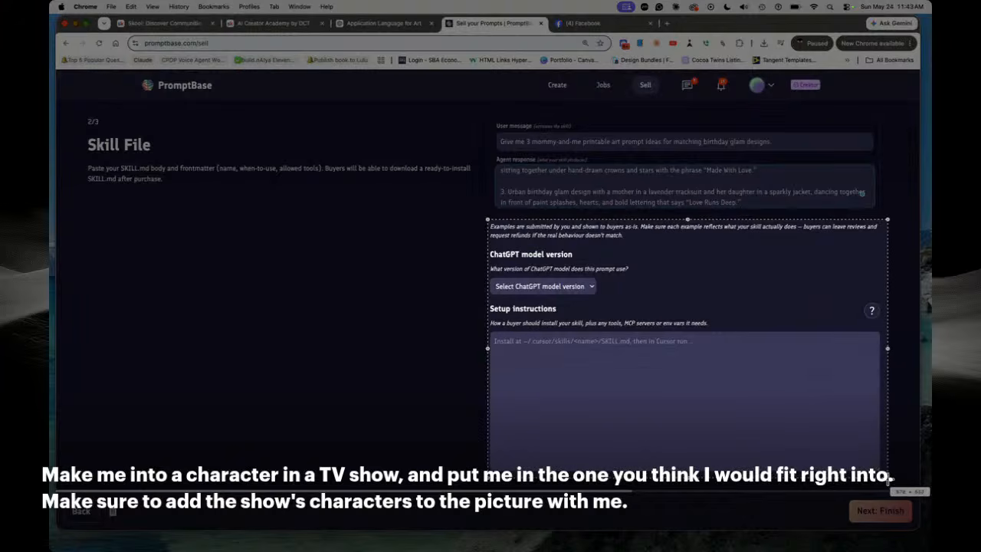
key("Return")
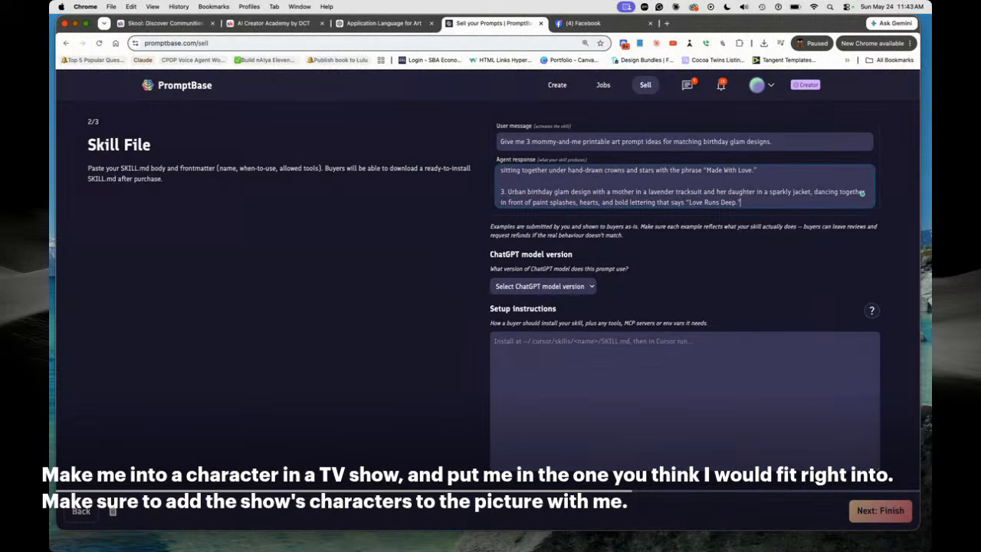
right_click(415, 69)
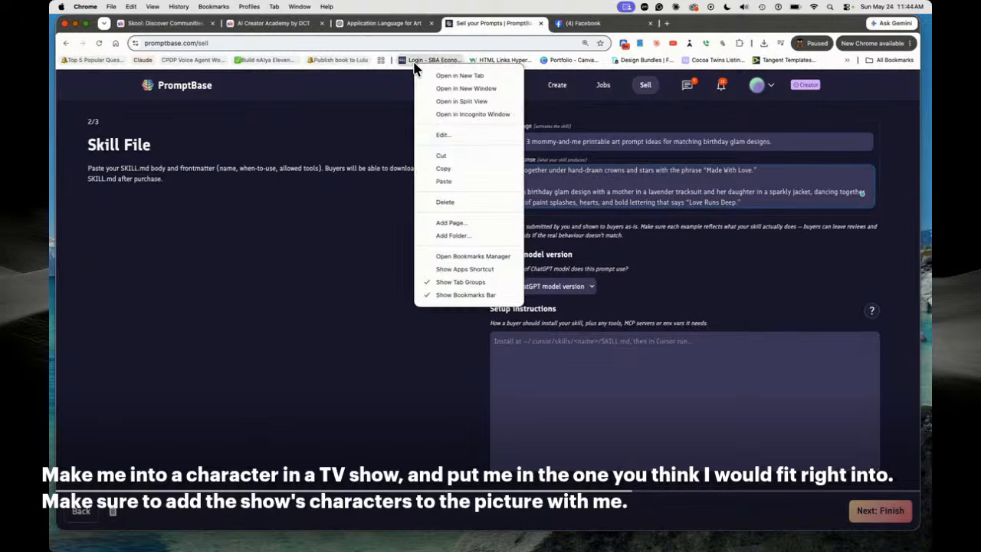
left_click(380, 36)
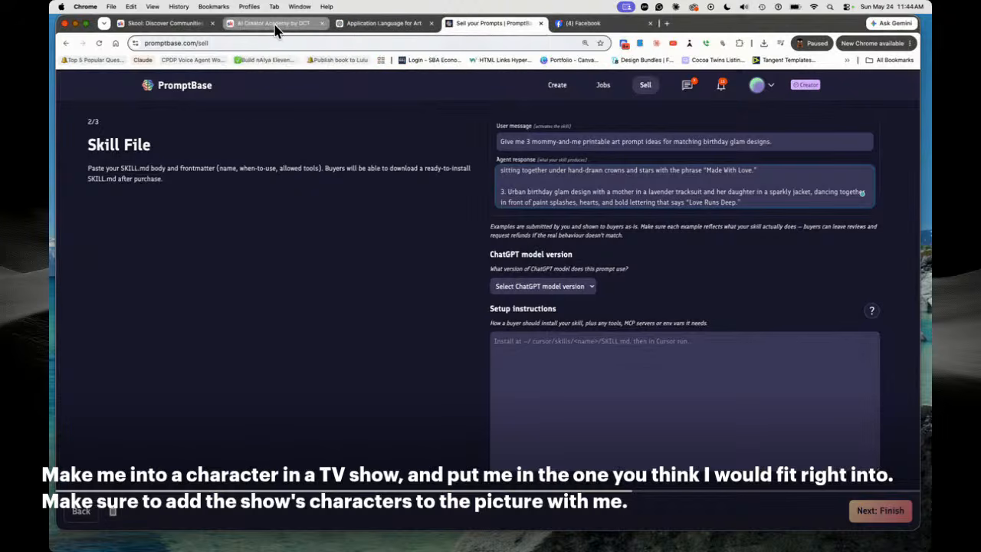
left_click(359, 23)
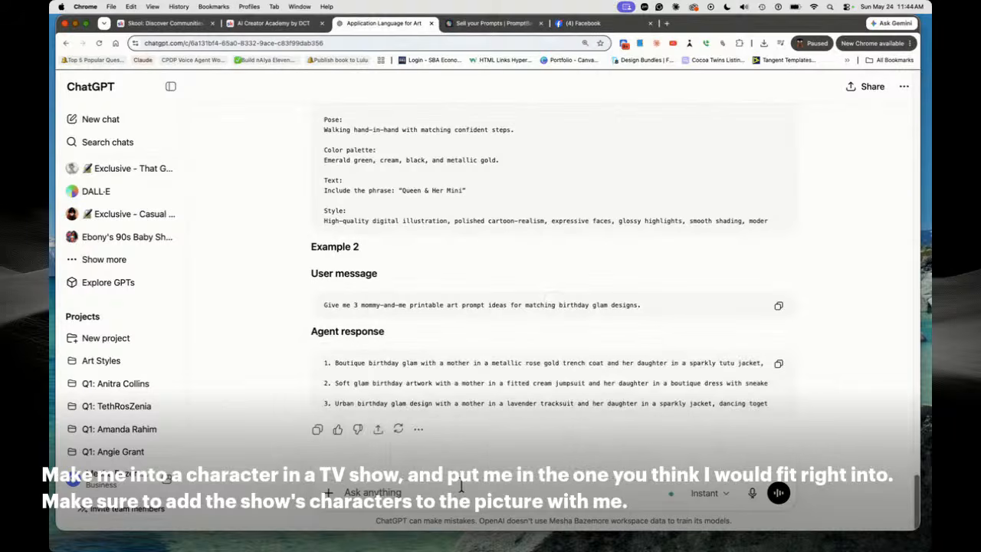
left_click(274, 24)
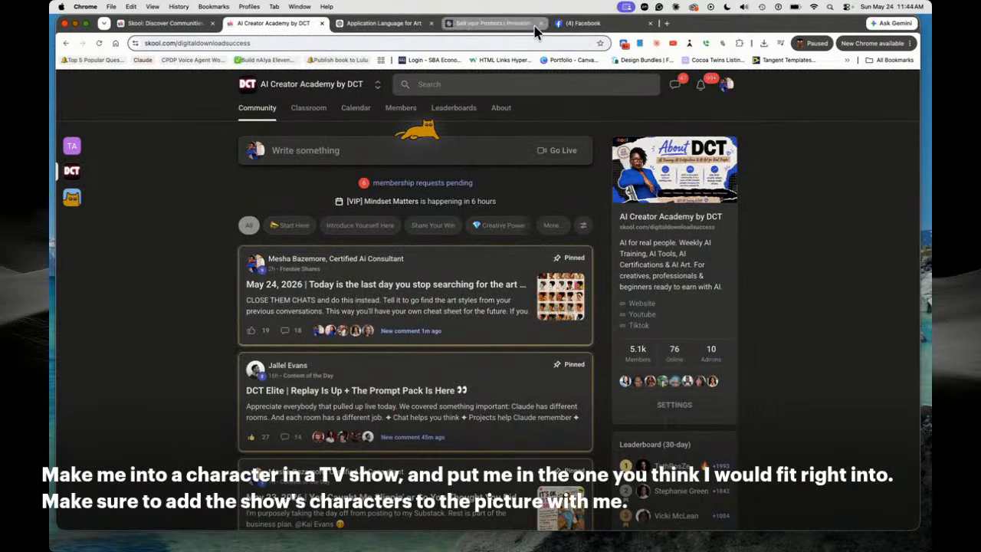
left_click(500, 25)
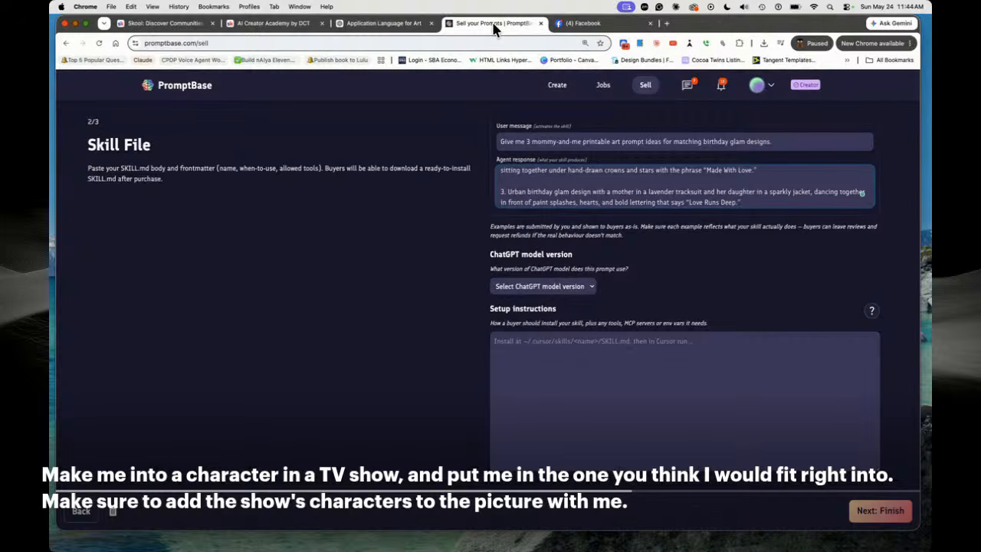
left_click(379, 24)
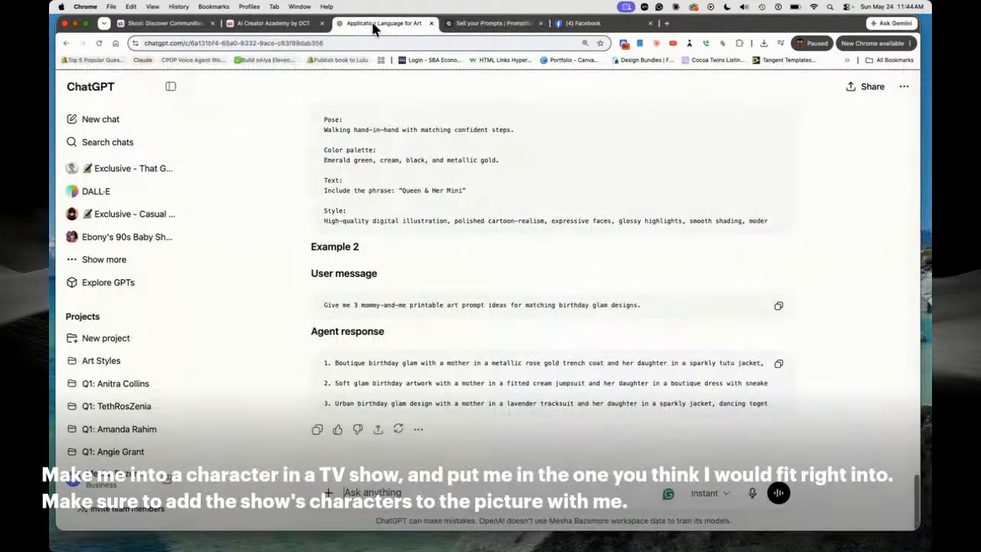
left_click(465, 25)
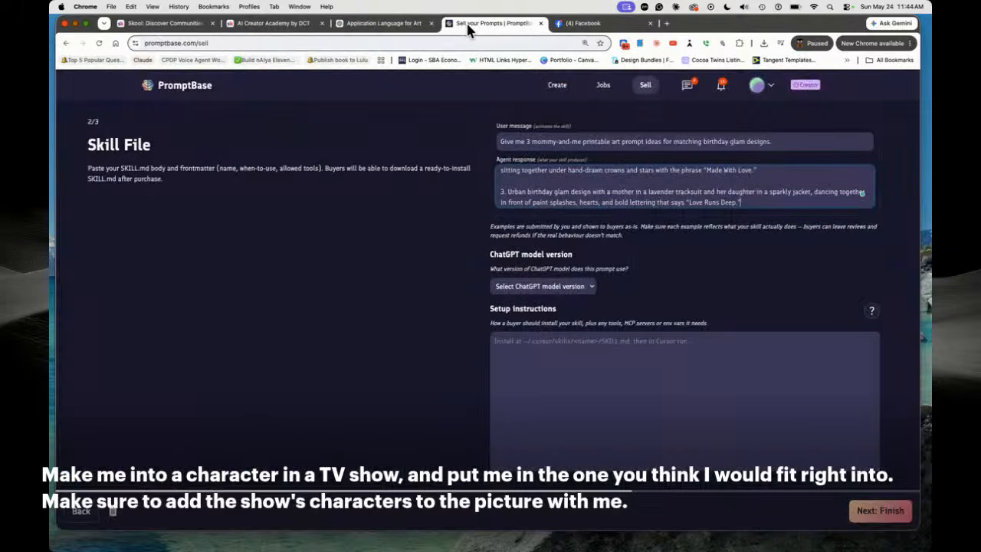
Try to attach the newest Downloads screenshot in the ChatGPT chat
left_click(394, 24)
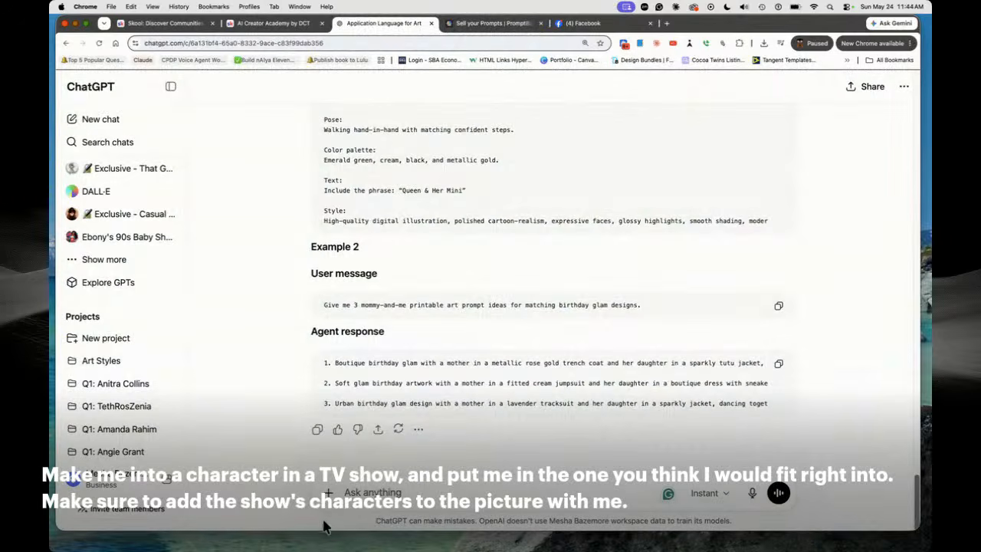
left_click(328, 492)
left_click(374, 349)
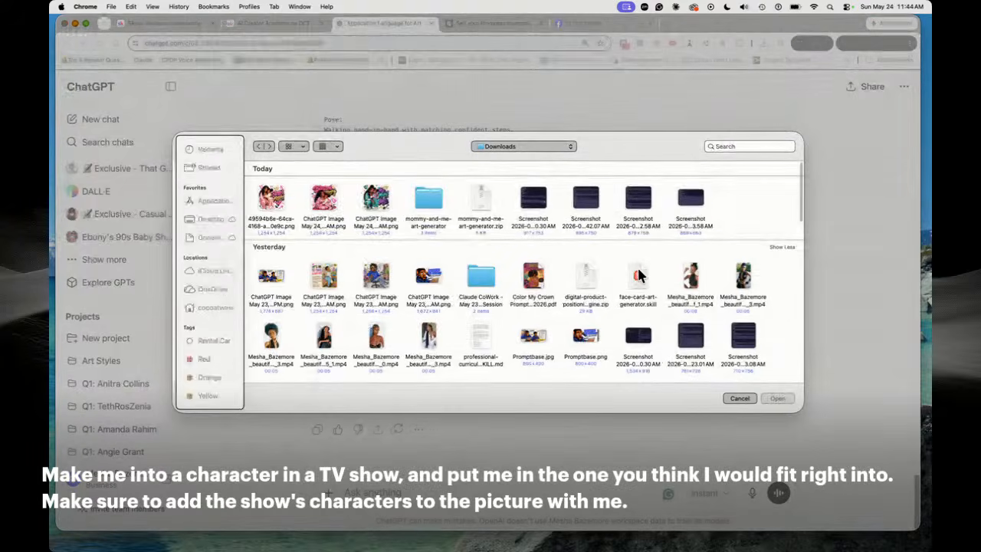
double_click(669, 228)
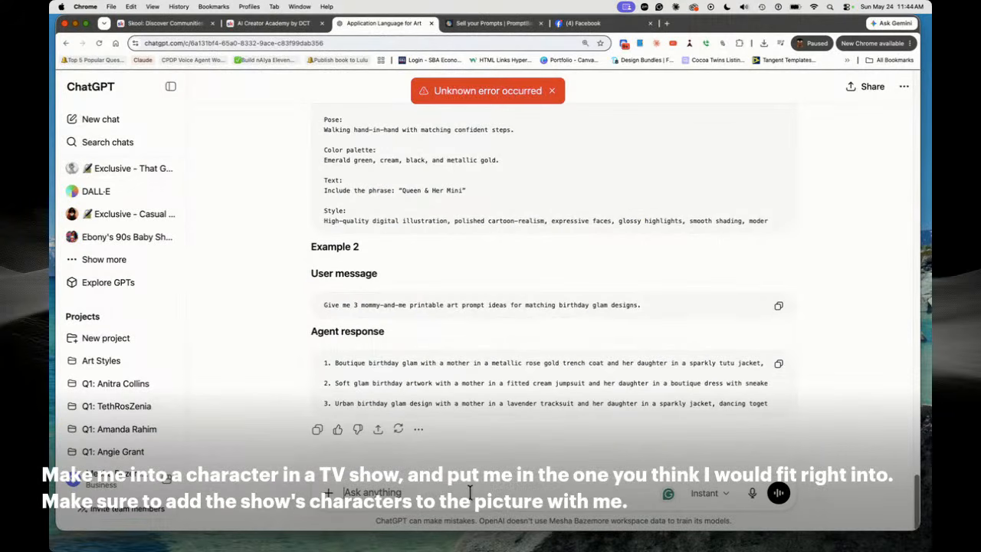
Attach the newest Downloads screenshot in the ChatGPT chat and send it with the message "now lets answer these instrcutions"
left_click(328, 493)
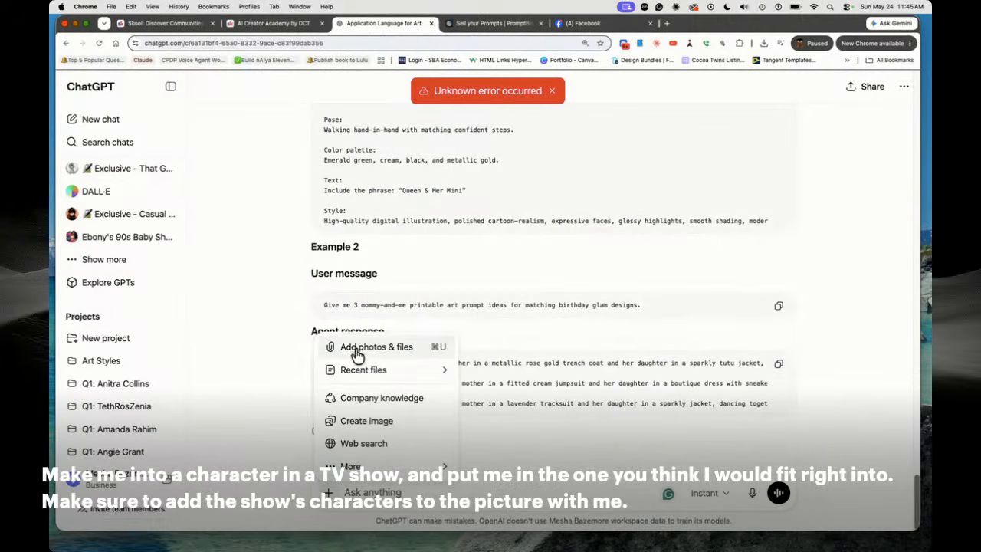
left_click(331, 346)
left_click(689, 197)
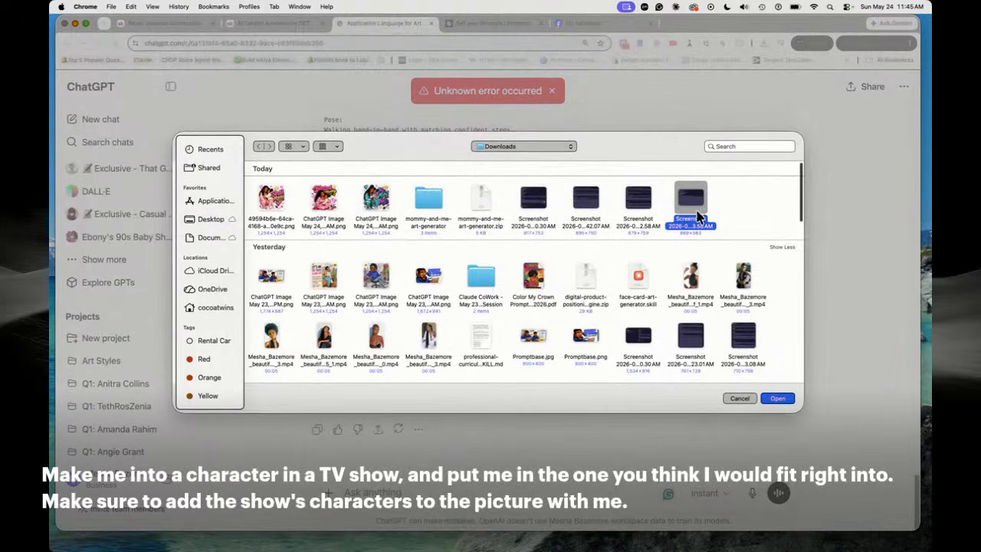
left_click(777, 398)
type("now")
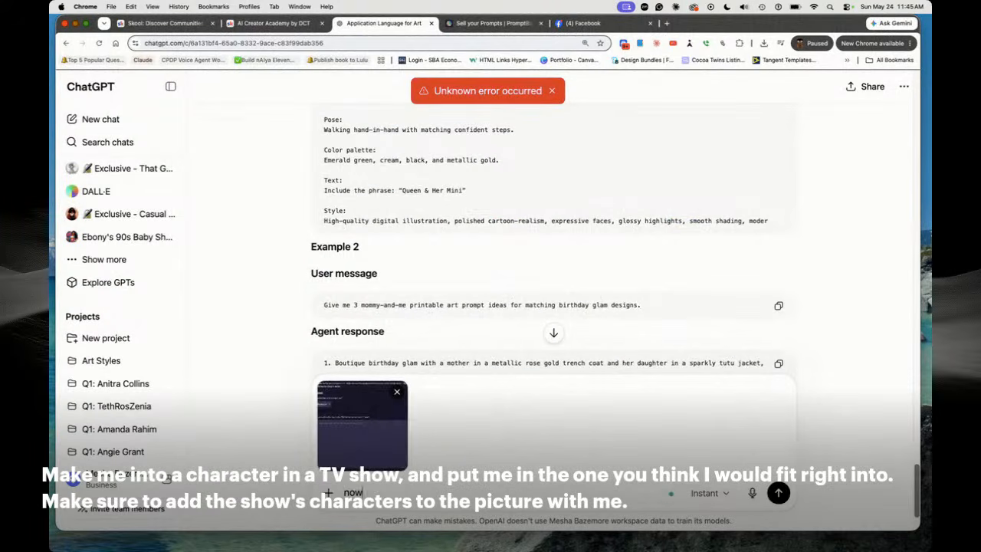
type(" lets answer these setup")
key("BackSpace")
key("BackSpace")
key("BackSpace")
key("BackSpace")
type("instrcutions")
key("Return")
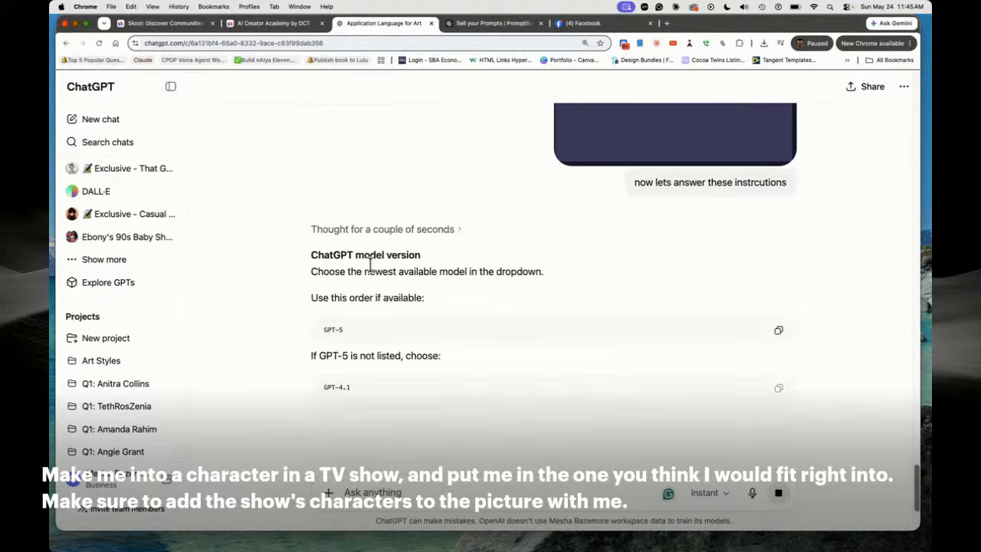
Check ChatGPT's model recommendation and set the ChatGPT model version on PromptBase to gpt-5.5
scroll(457, 148, "down", 3)
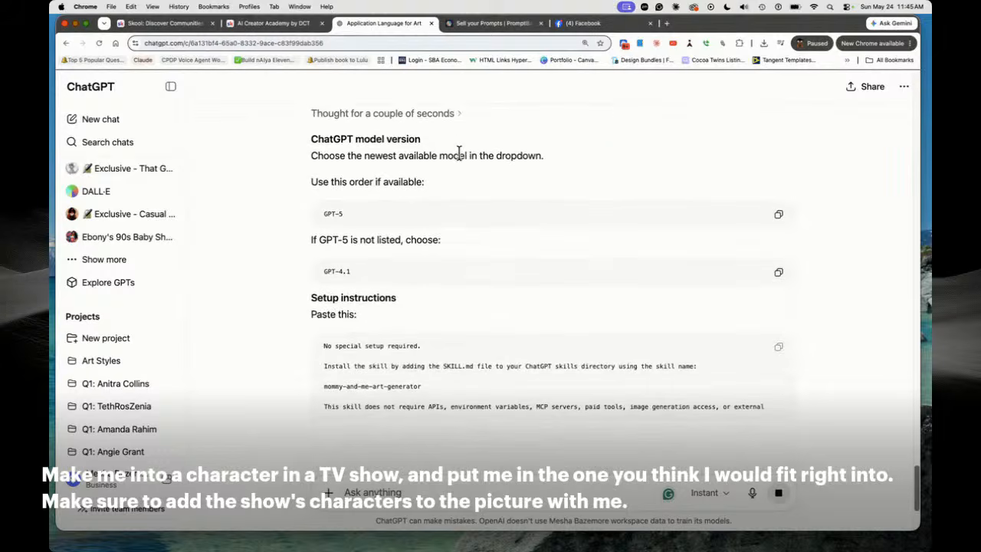
left_click(484, 24)
left_click(575, 294)
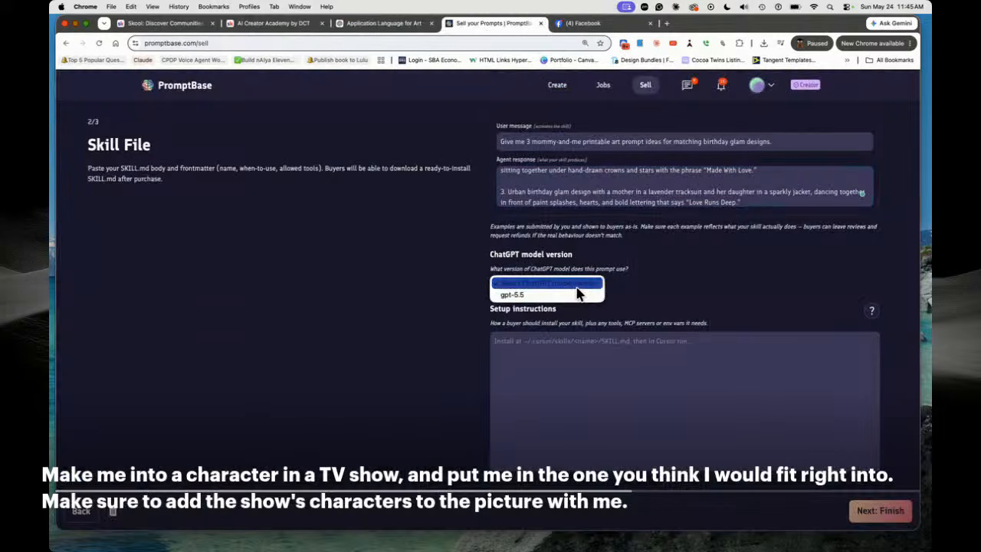
left_click(576, 298)
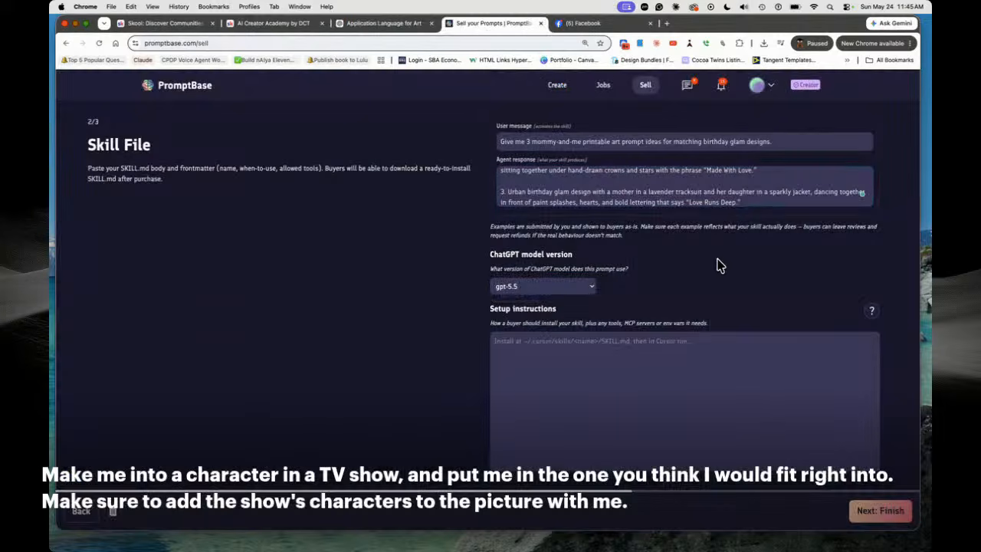
Copy ChatGPT's setup instructions text, paste it into the Setup instructions field on PromptBase and review it
left_click(392, 24)
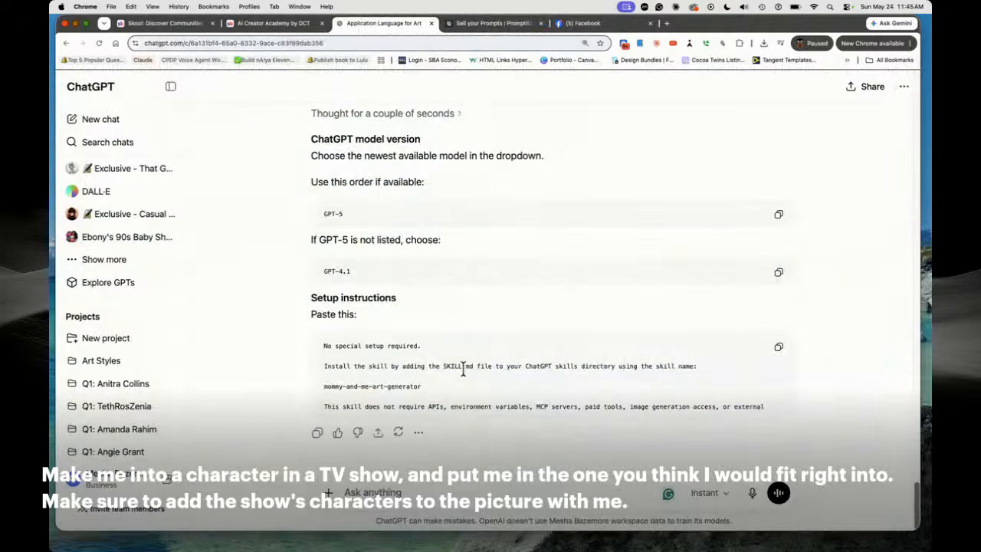
scroll(461, 370, "down", 1)
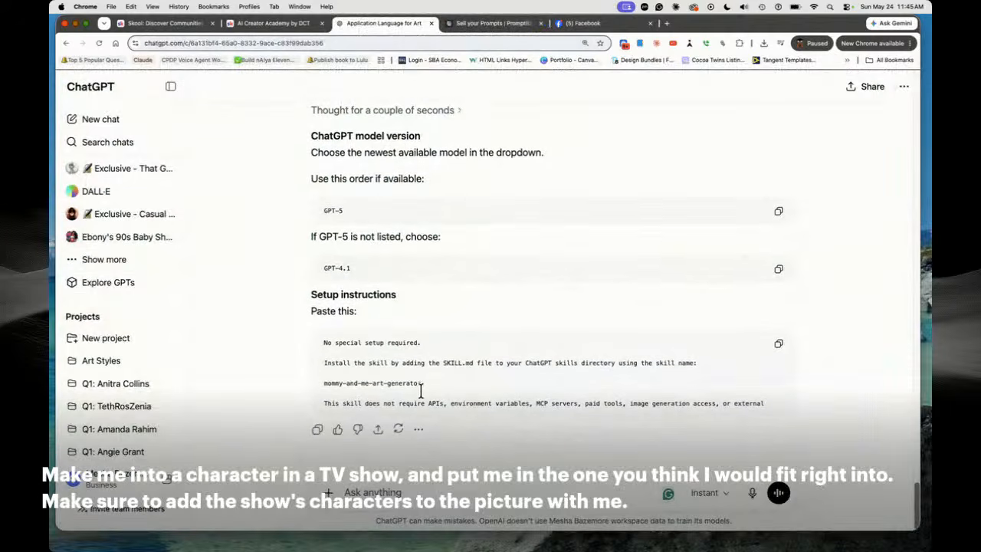
left_click(779, 344)
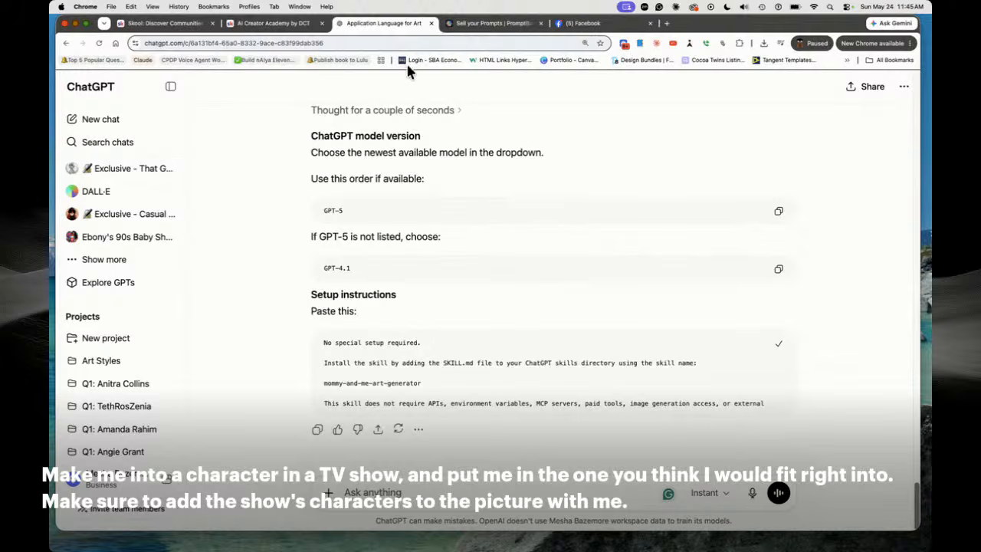
left_click(467, 23)
right_click(536, 362)
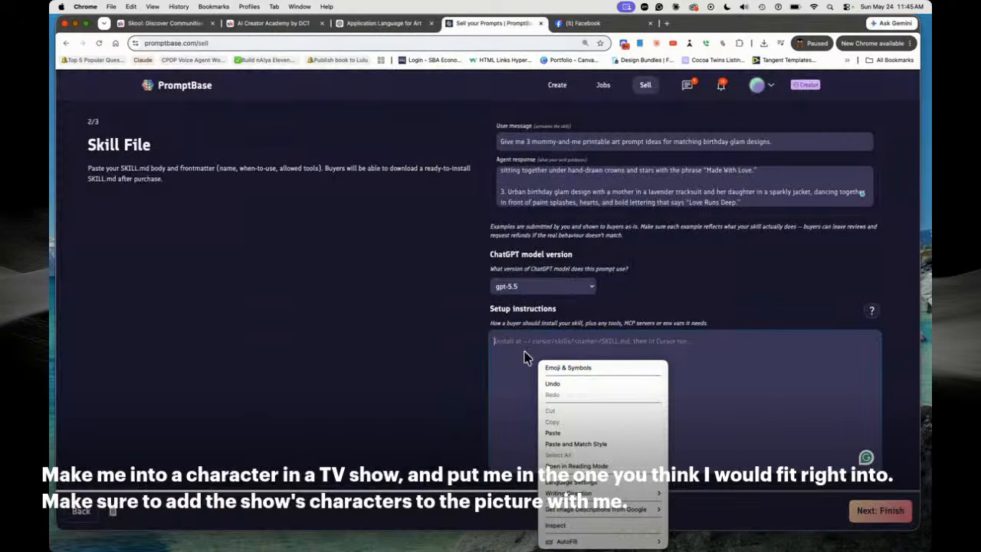
left_click(552, 432)
scroll(494, 304, "up", 10)
scroll(508, 274, "down", 10)
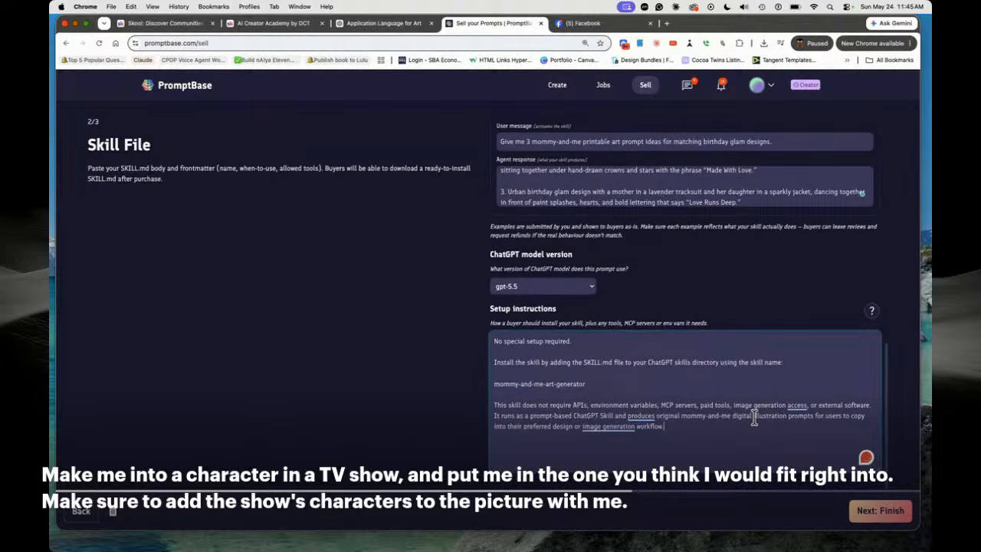
Submit the Mommy and Me Art Generator skill listing for review and finish the upload
left_click(880, 510)
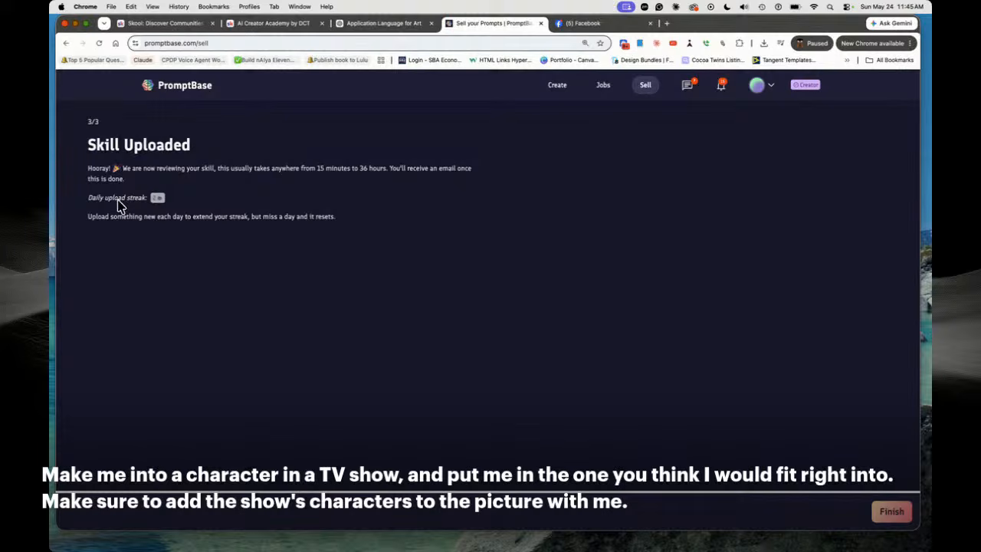
left_click(889, 511)
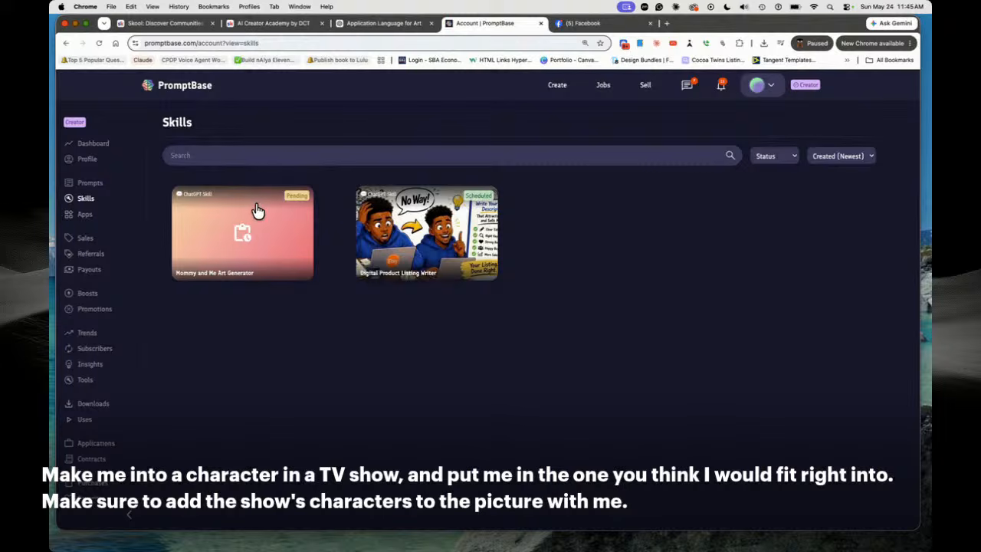
Open the Digital Product Listing Writer skill on PromptBase and review its title, setup instructions, thumbnail and price
left_click(449, 223)
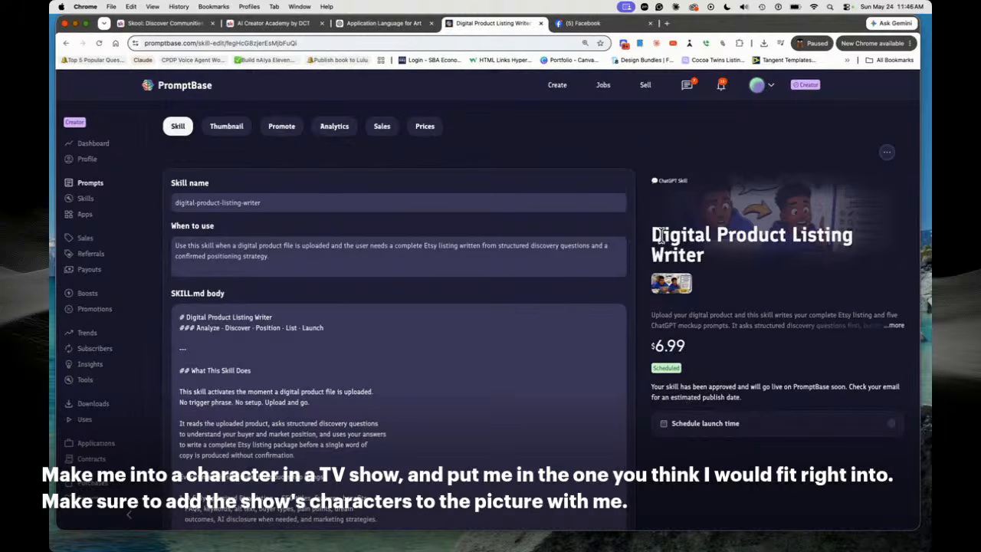
triple_click(744, 260)
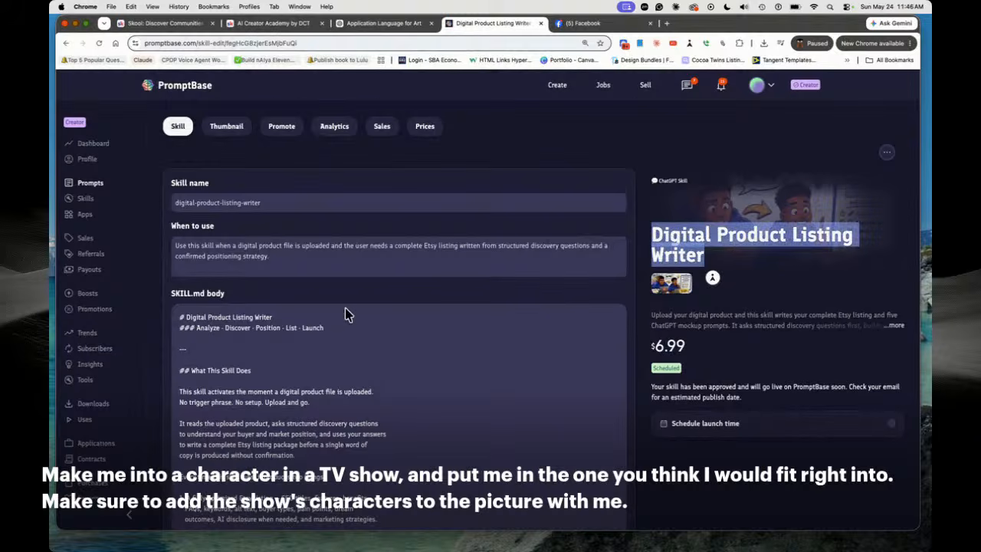
scroll(350, 315, "down", 5)
scroll(387, 328, "down", 10)
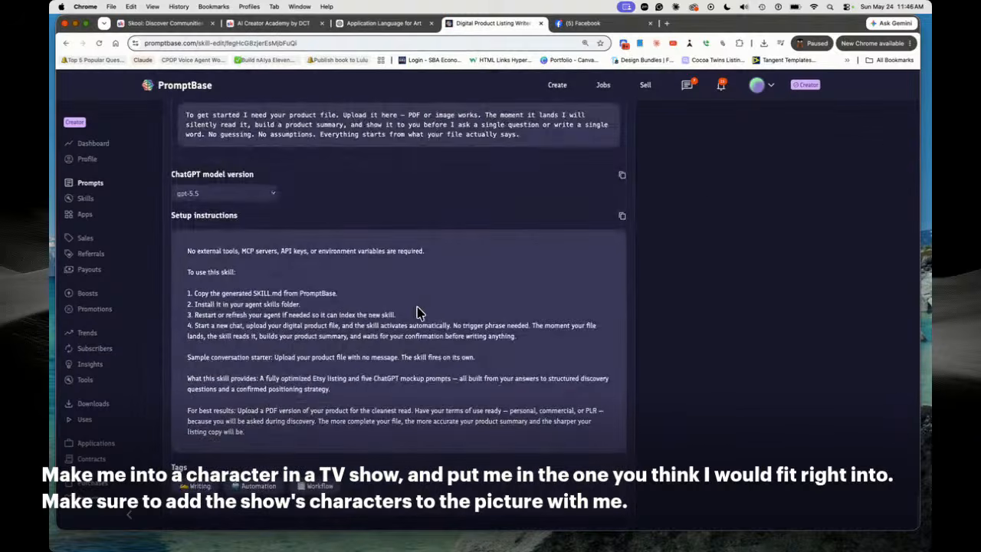
scroll(416, 311, "up", 20)
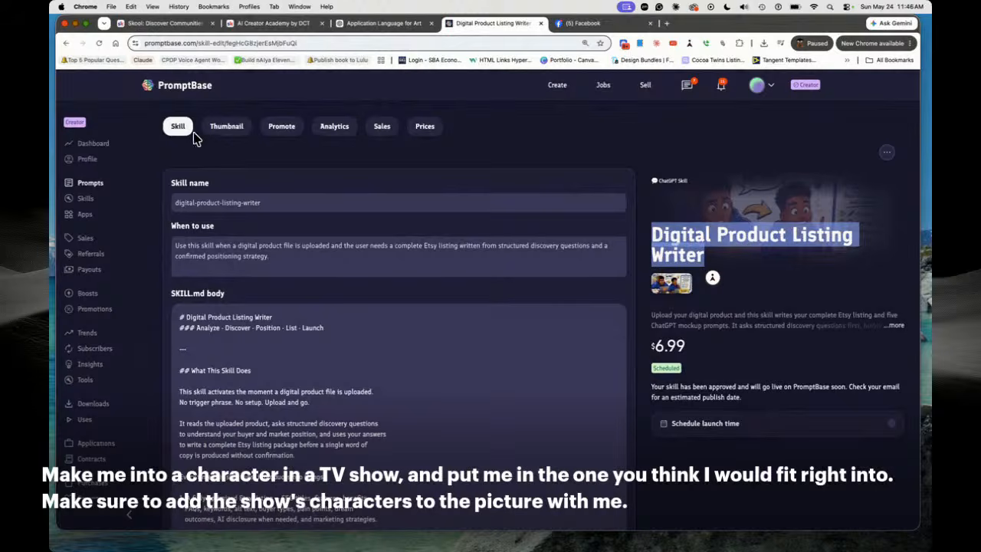
left_click(226, 126)
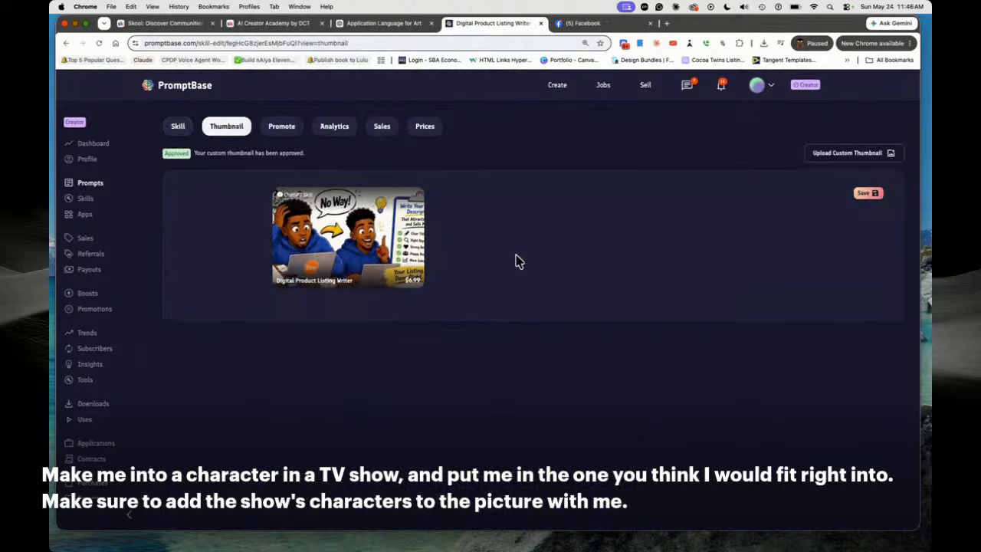
left_click(177, 125)
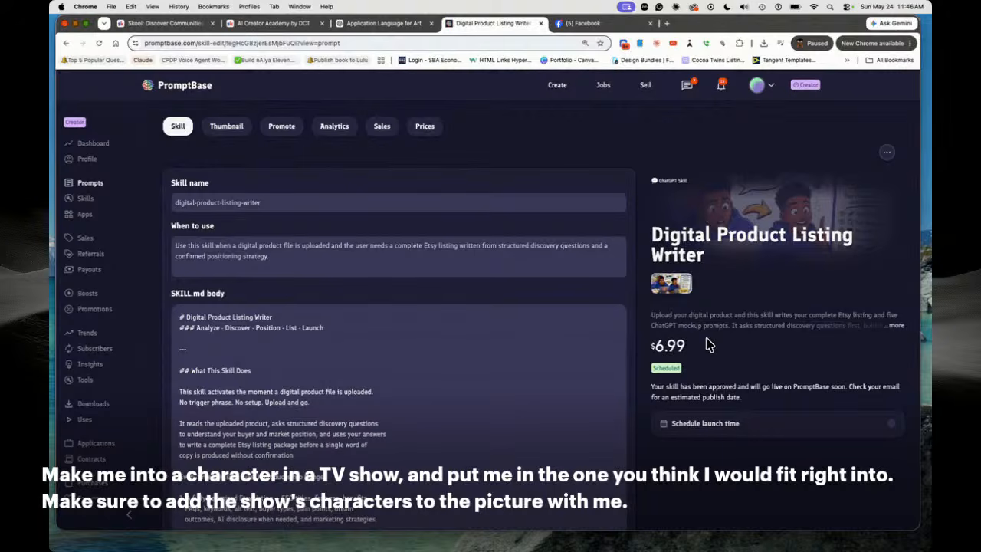
left_click_drag(709, 361, 651, 347)
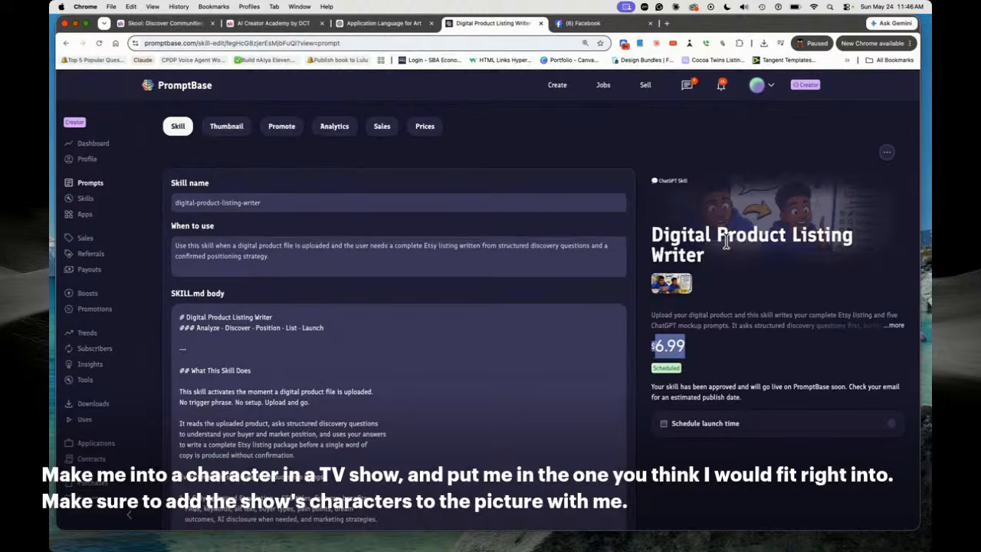
left_click_drag(703, 259, 648, 227)
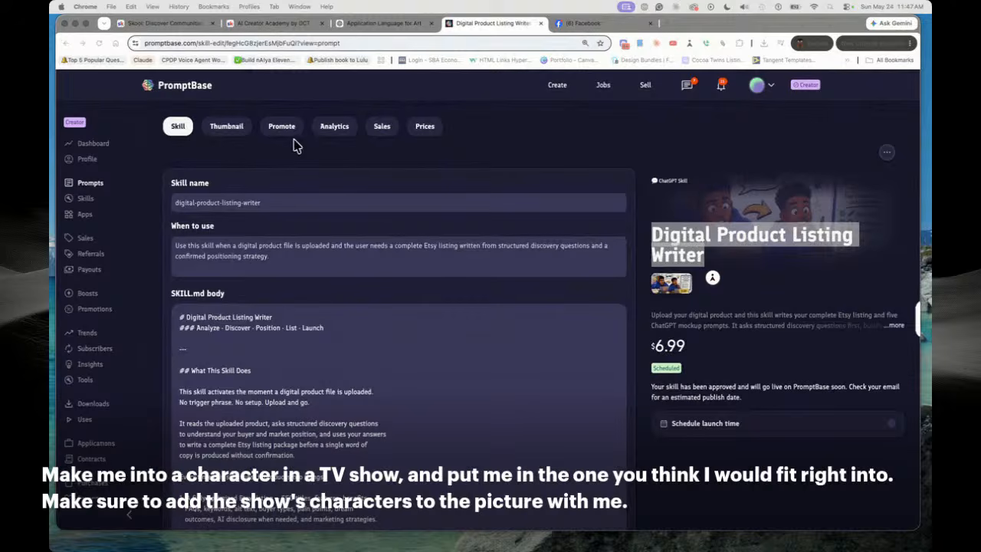
In the ChatGPT chat, dictate and send a request for repeatable instructions completing listings for any skill file, triggered by "Promptbase" or "I want to sell this"
left_click(370, 25)
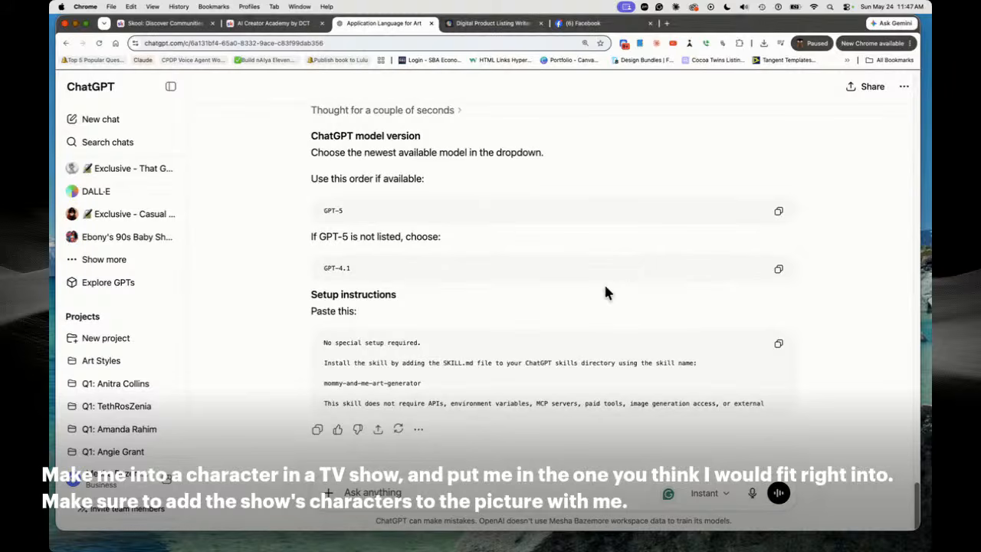
scroll(612, 310, "up", 20)
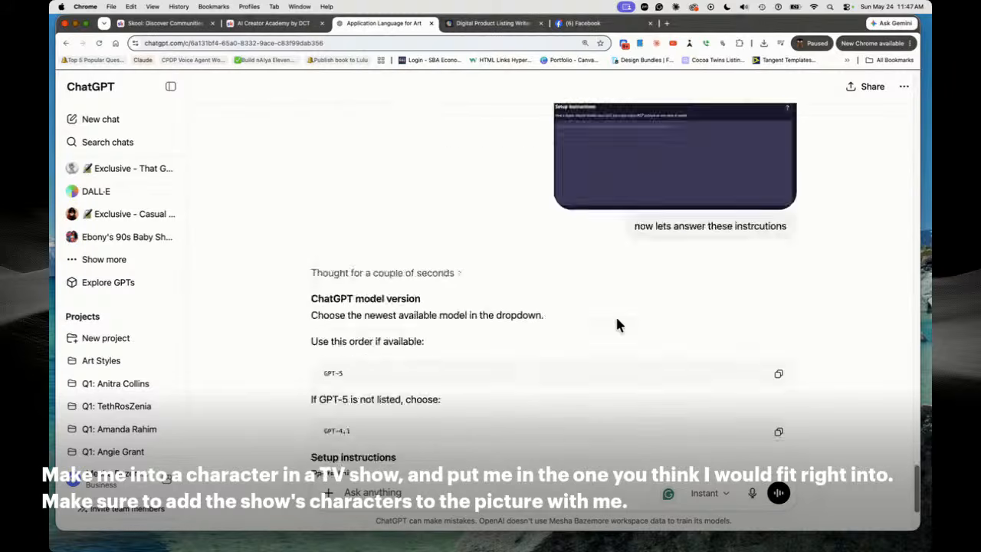
scroll(625, 220, "down", 5)
scroll(651, 205, "down", 15)
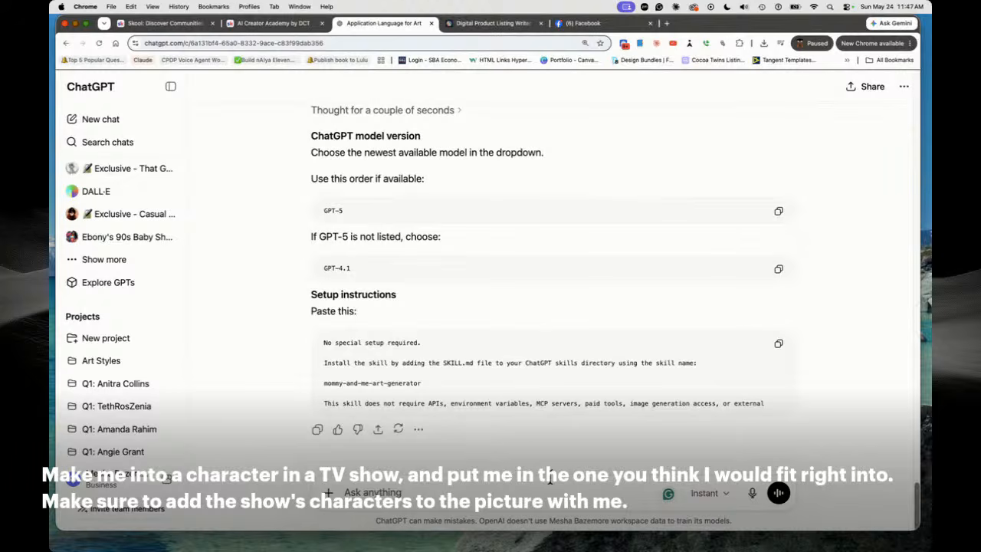
left_click(753, 495)
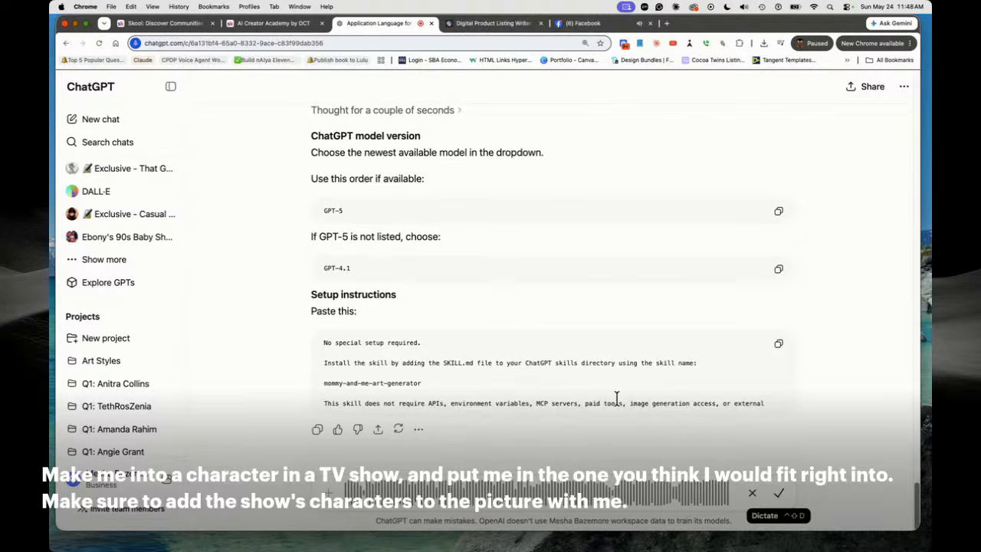
left_click(779, 492)
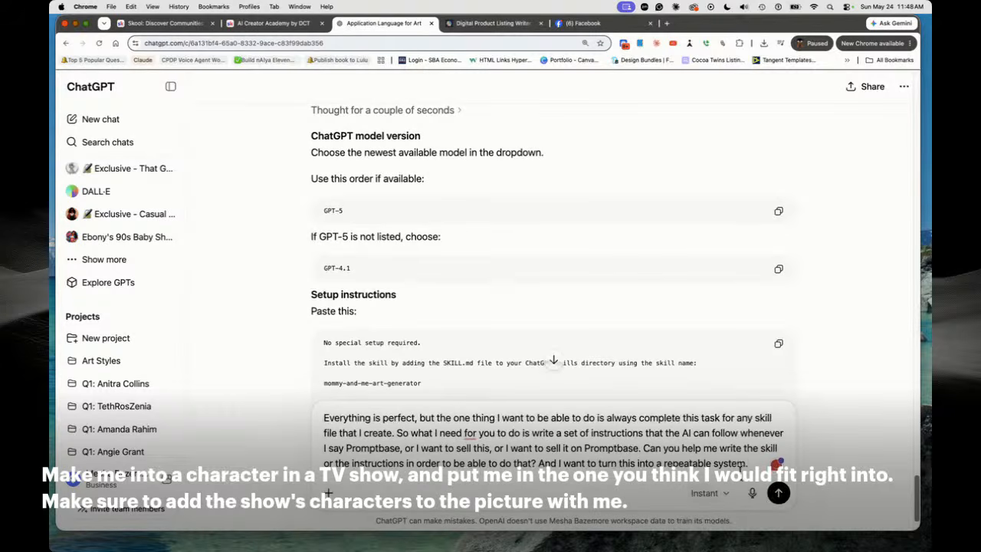
left_click(777, 493)
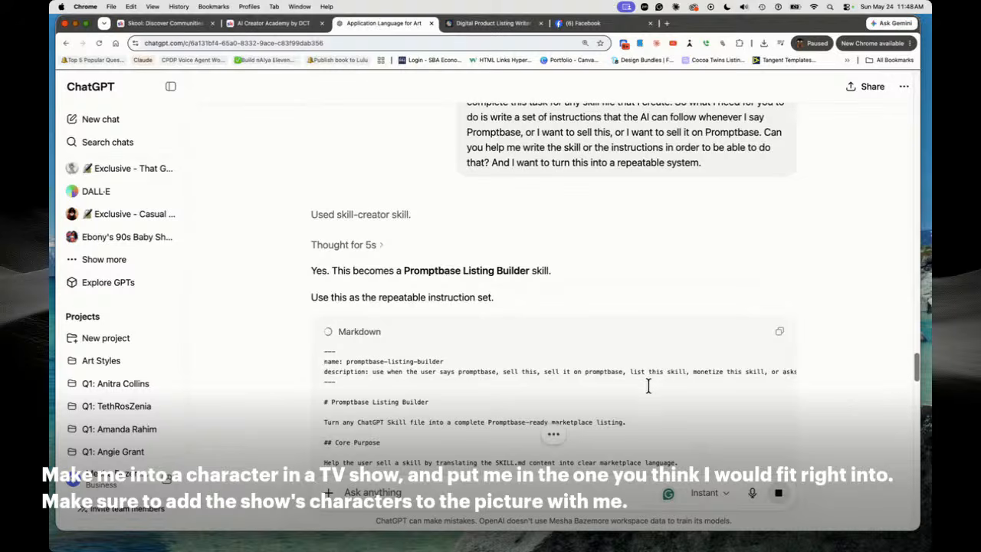
Skim ChatGPT's new answer and the earlier listing answers in the chat
scroll(692, 389, "down", 10)
scroll(710, 393, "down", 15)
scroll(709, 391, "up", 4)
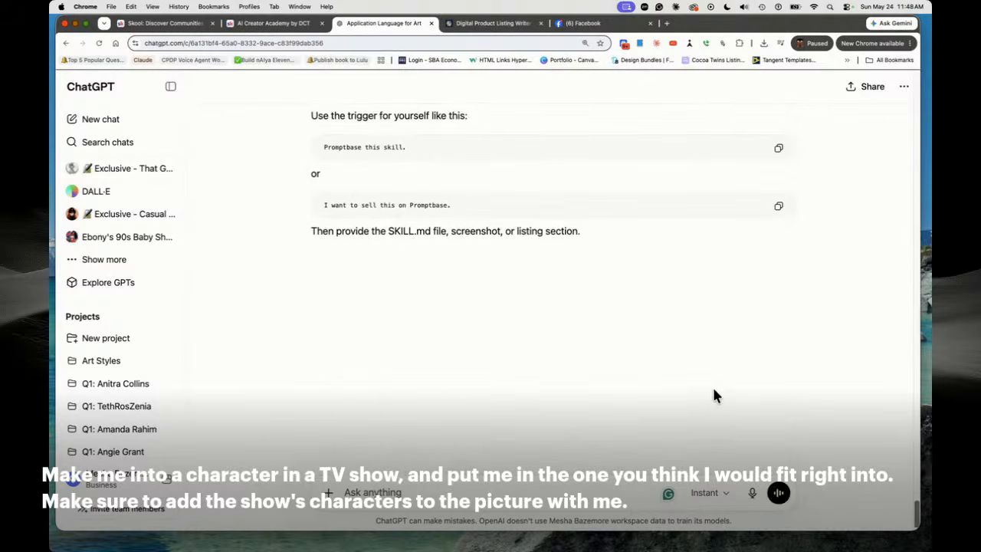
scroll(709, 391, "up", 10)
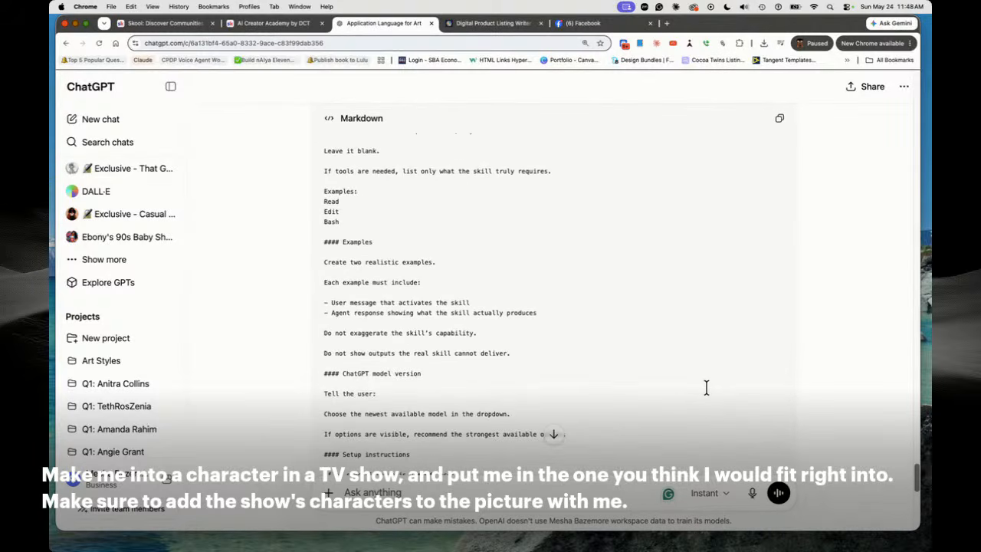
scroll(705, 386, "up", 15)
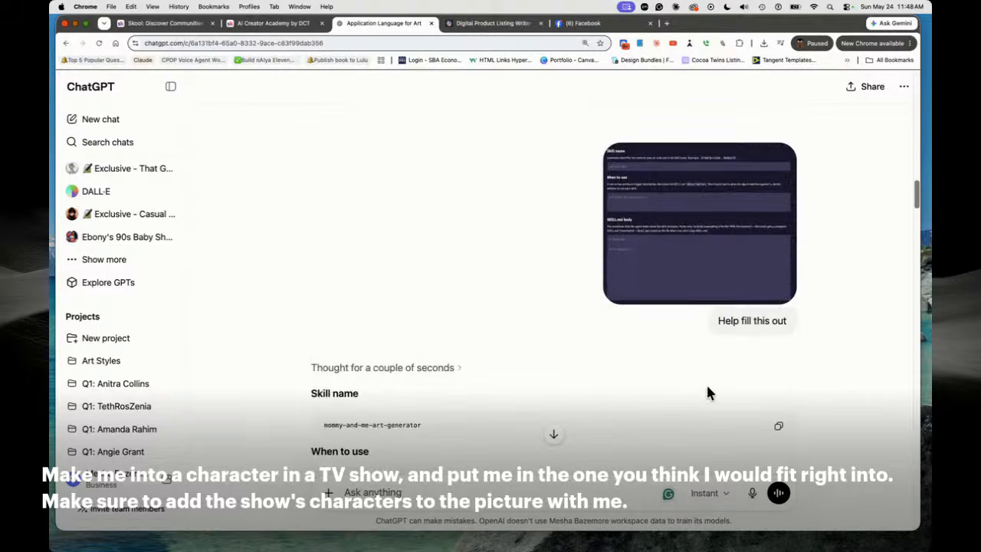
scroll(706, 383, "down", 8)
scroll(707, 386, "up", 10)
scroll(705, 385, "down", 12)
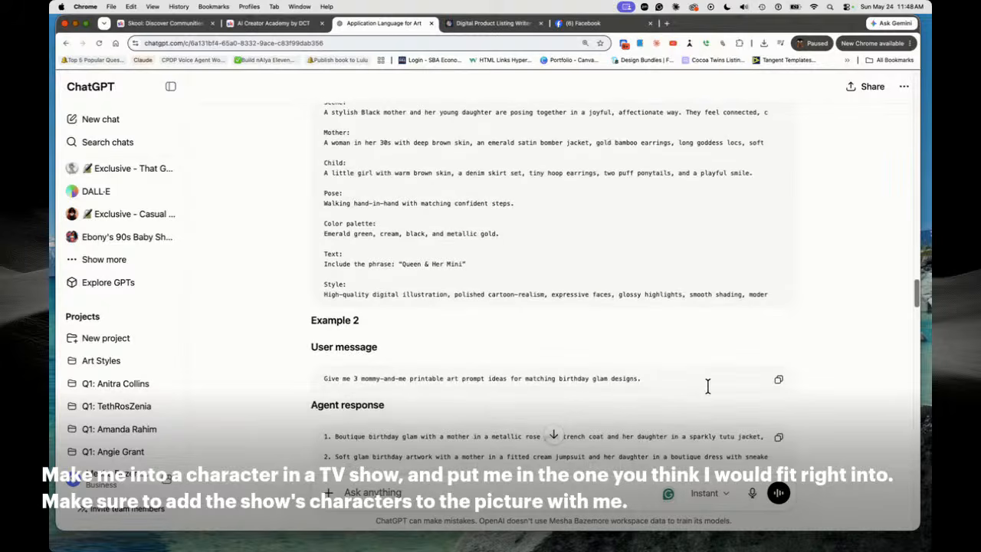
scroll(542, 272, "up", 10)
scroll(544, 276, "down", 15)
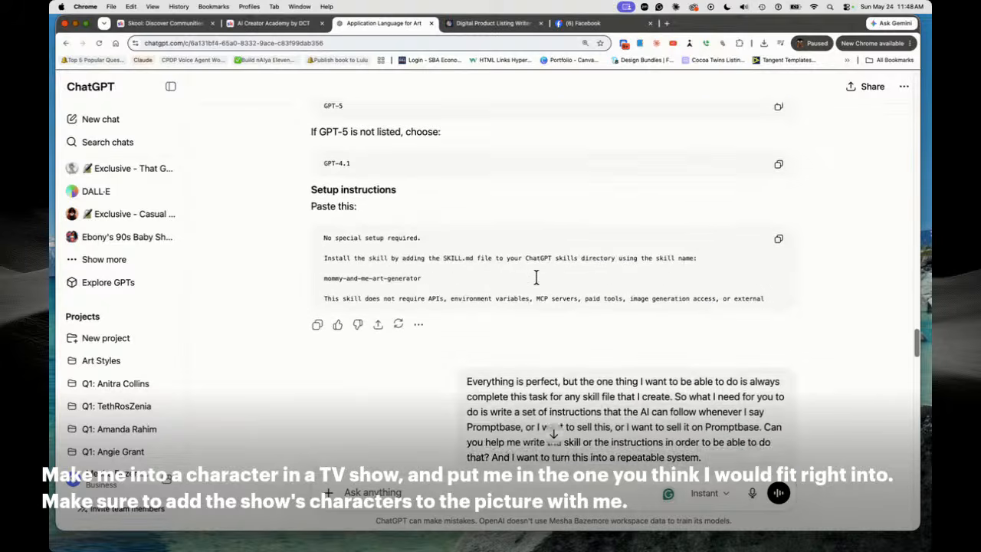
Review the promptbase-listing-builder Markdown instructions in ChatGPT's answer and copy the whole code block
scroll(545, 282, "up", 2)
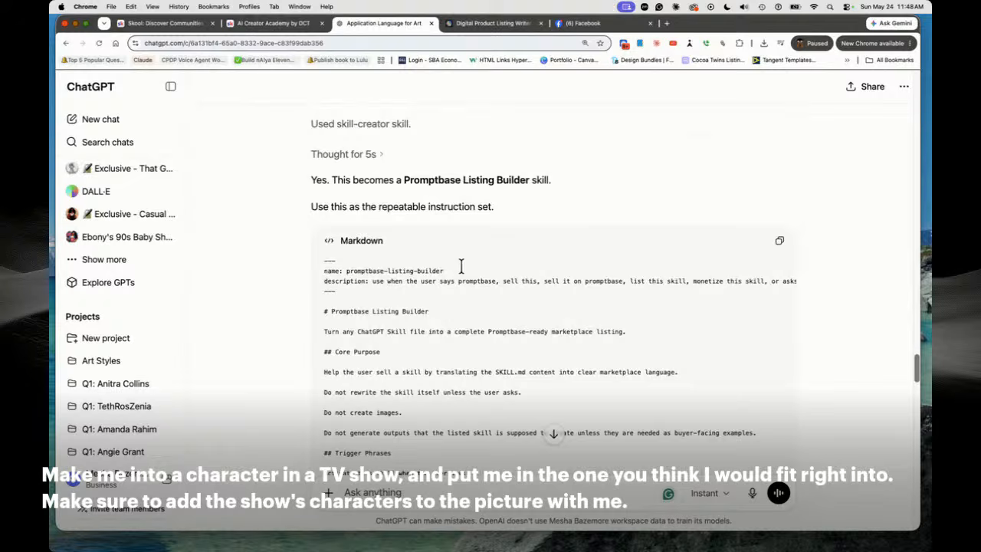
scroll(732, 323, "down", 5)
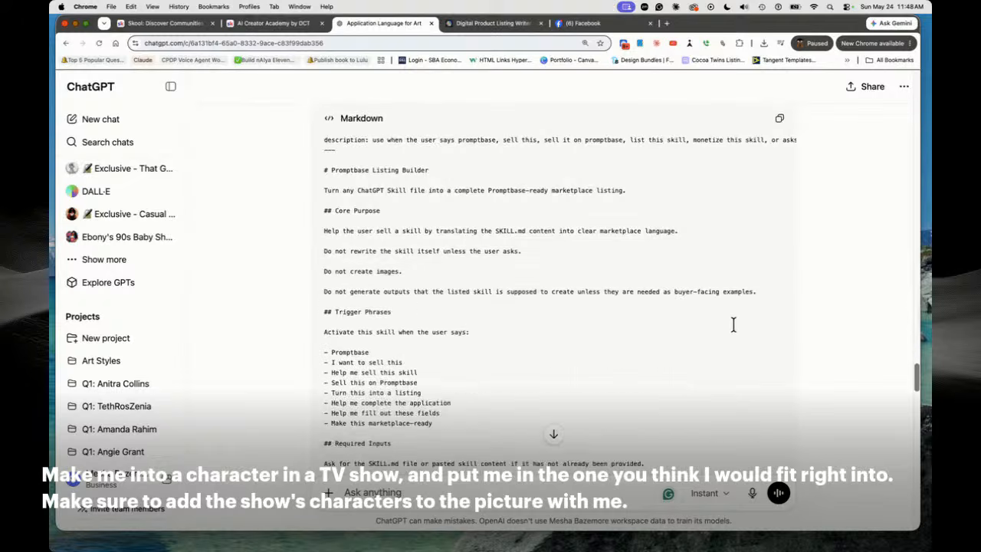
scroll(733, 323, "down", 12)
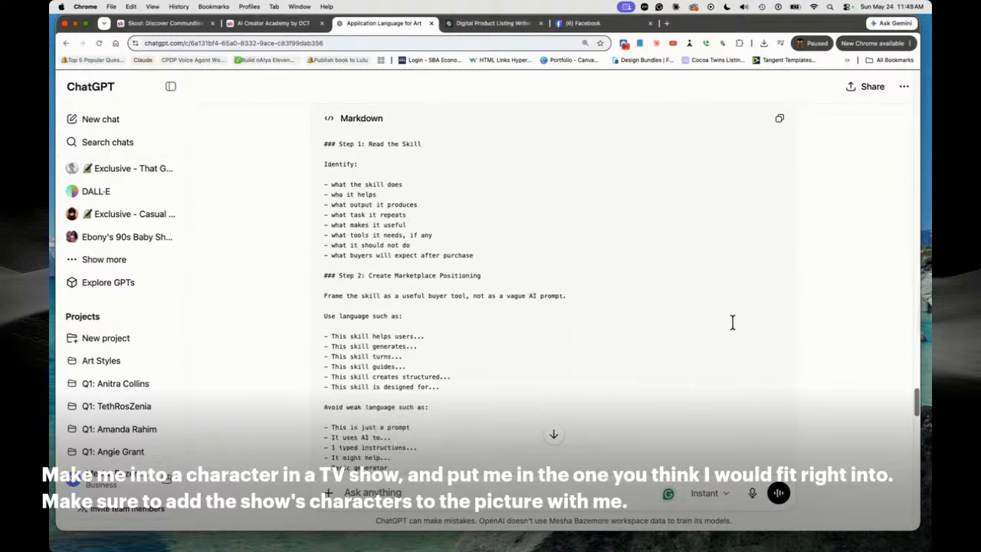
scroll(732, 324, "down", 12)
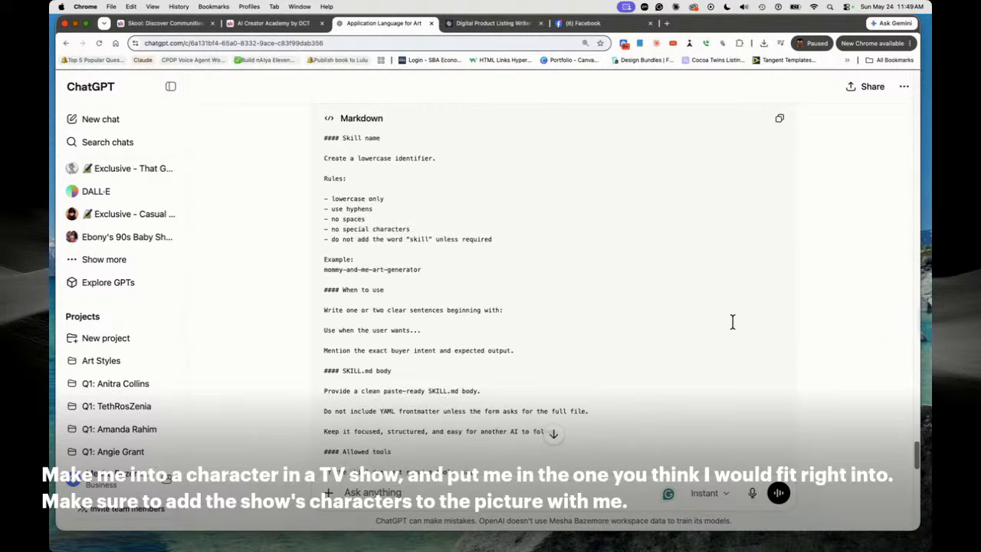
scroll(732, 322, "down", 12)
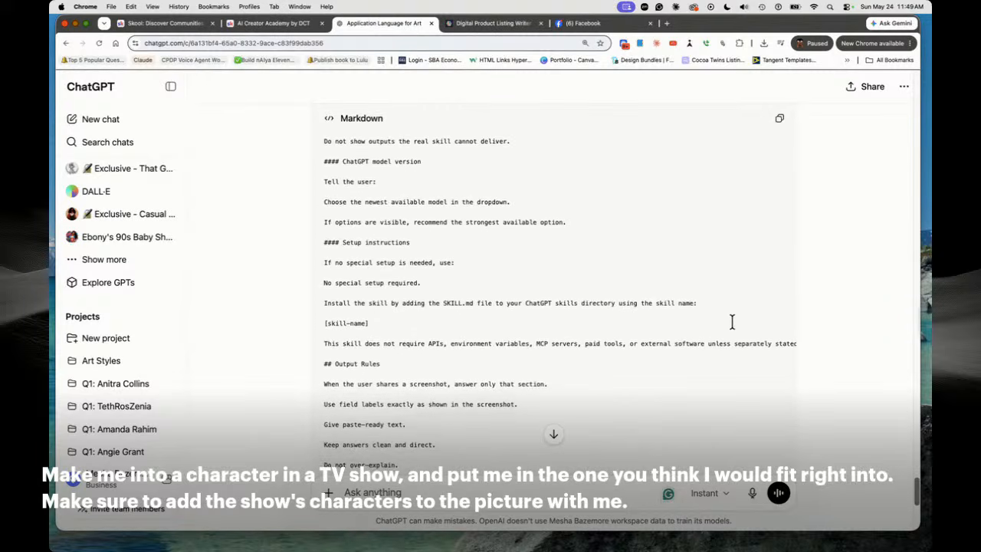
scroll(732, 321, "up", 10)
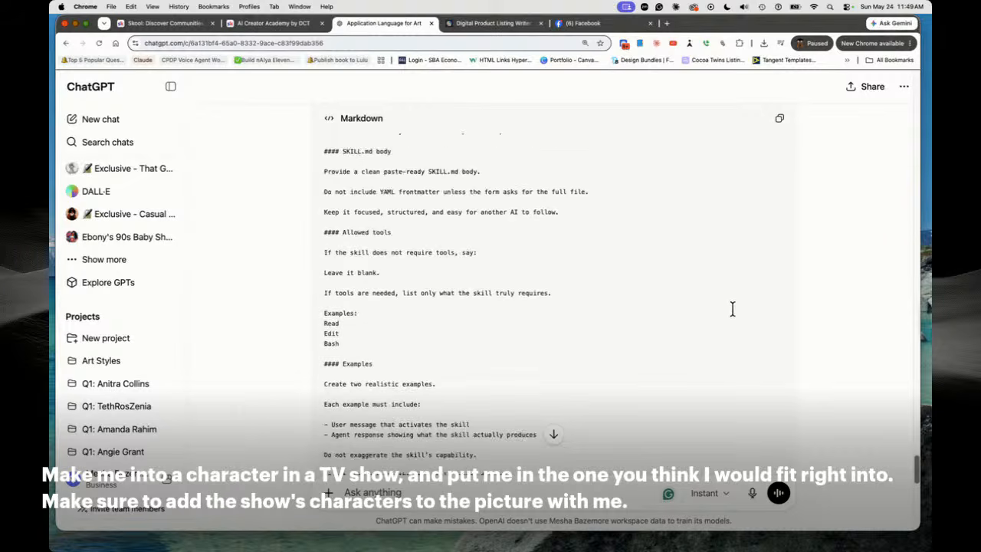
scroll(733, 310, "down", 12)
scroll(733, 301, "up", 15)
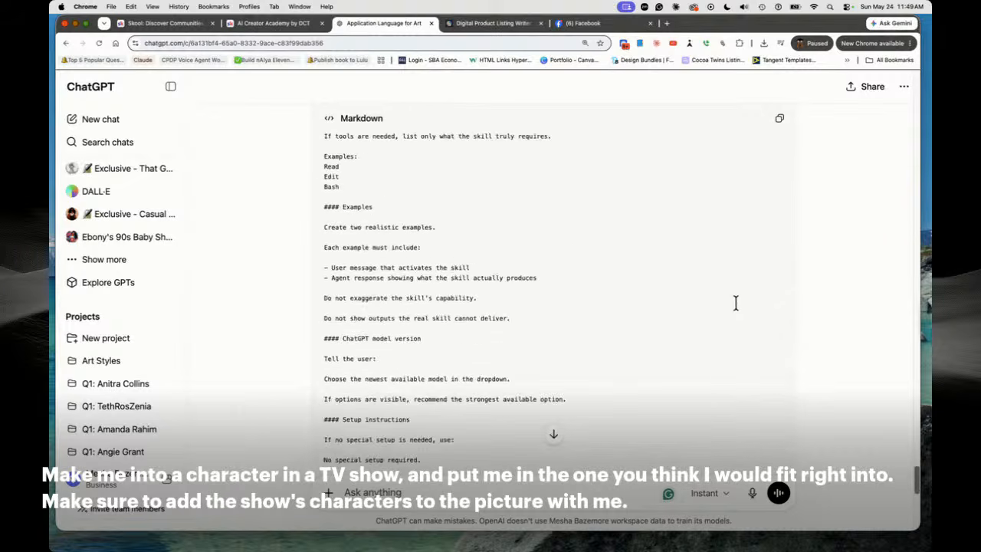
scroll(759, 218, "up", 10)
scroll(774, 268, "down", 3)
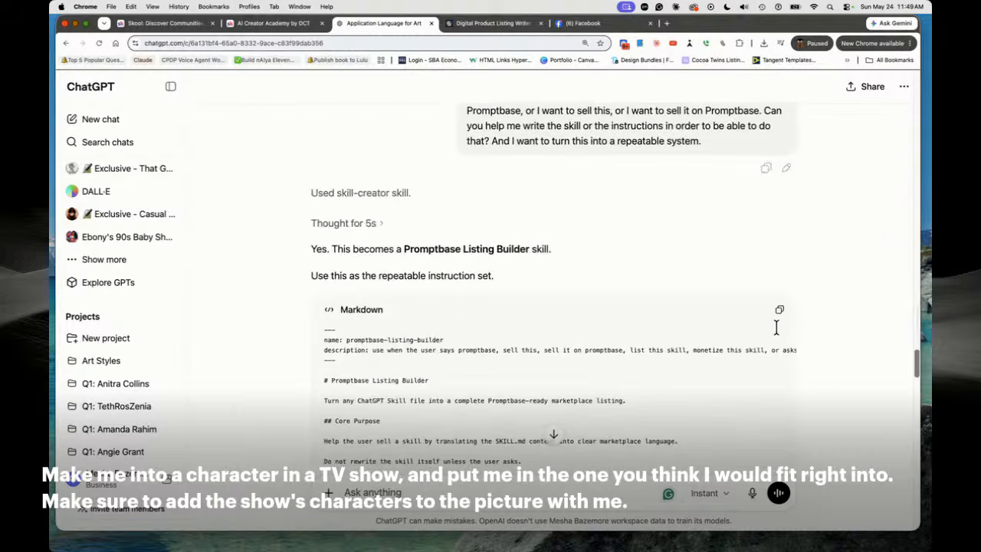
left_click(778, 312)
Open Claude in a new browser tab and display the list of personal skills in its customization settings
left_click(671, 24)
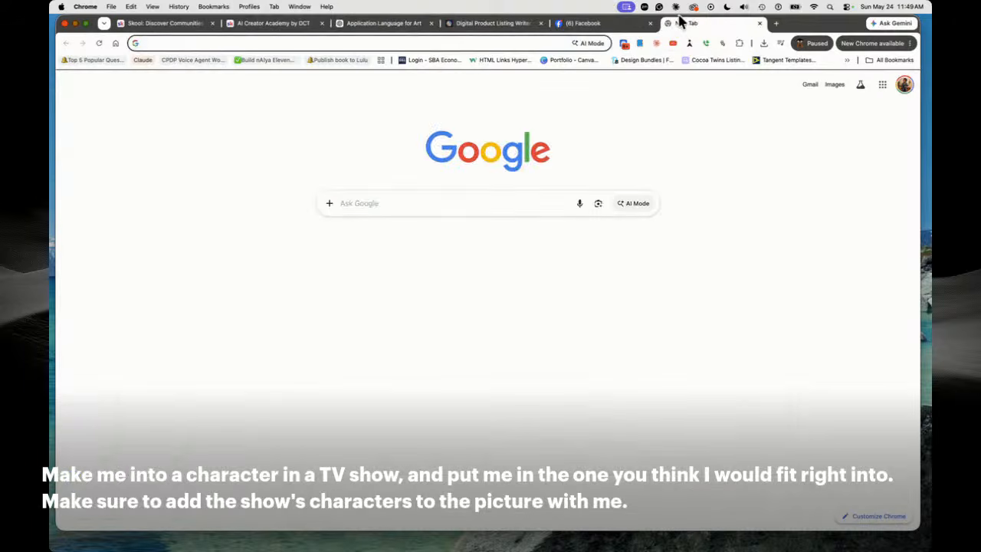
type("claud")
key("Return")
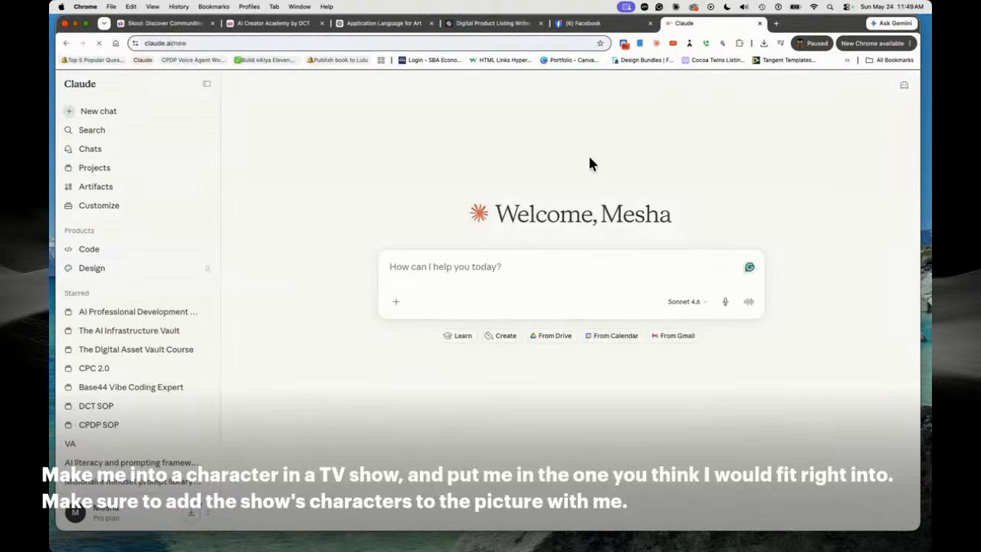
left_click(99, 213)
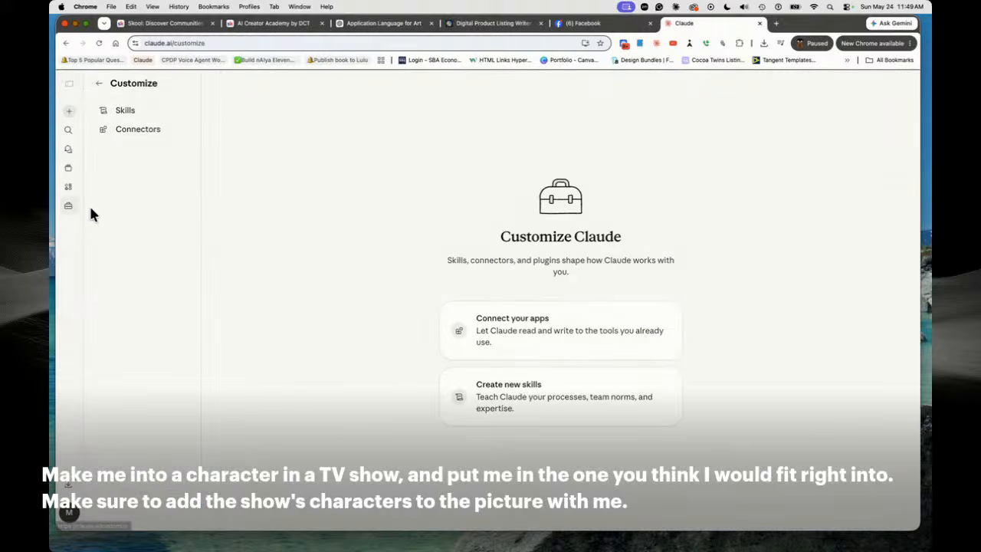
left_click(125, 112)
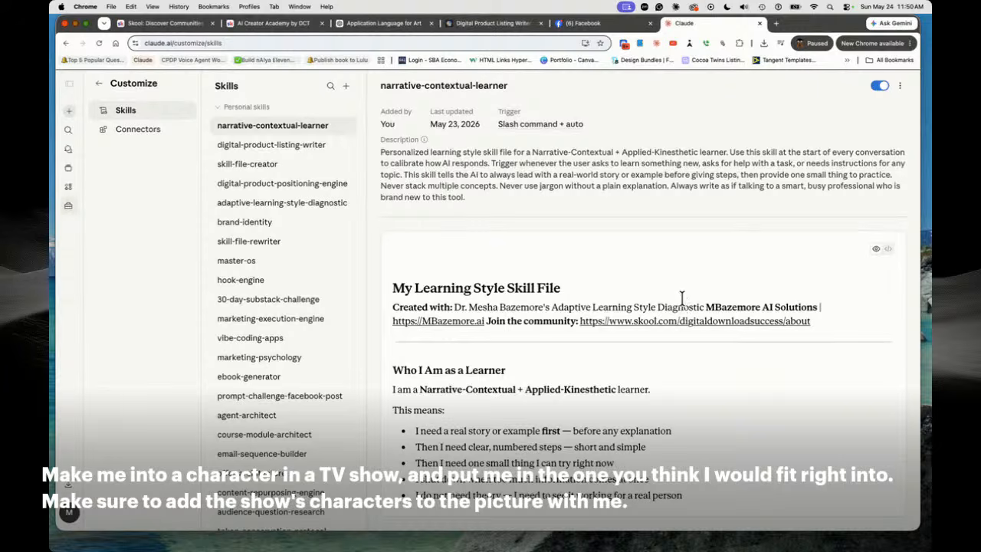
Open the digital-product-listing-writer skill in Claude to view its description and contents
right_click(664, 267)
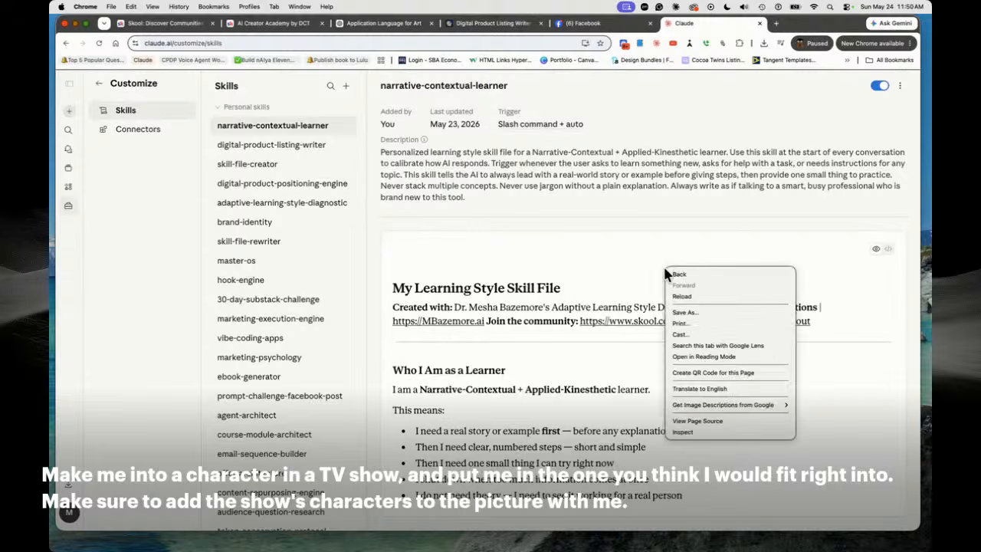
left_click(573, 254)
left_click(272, 144)
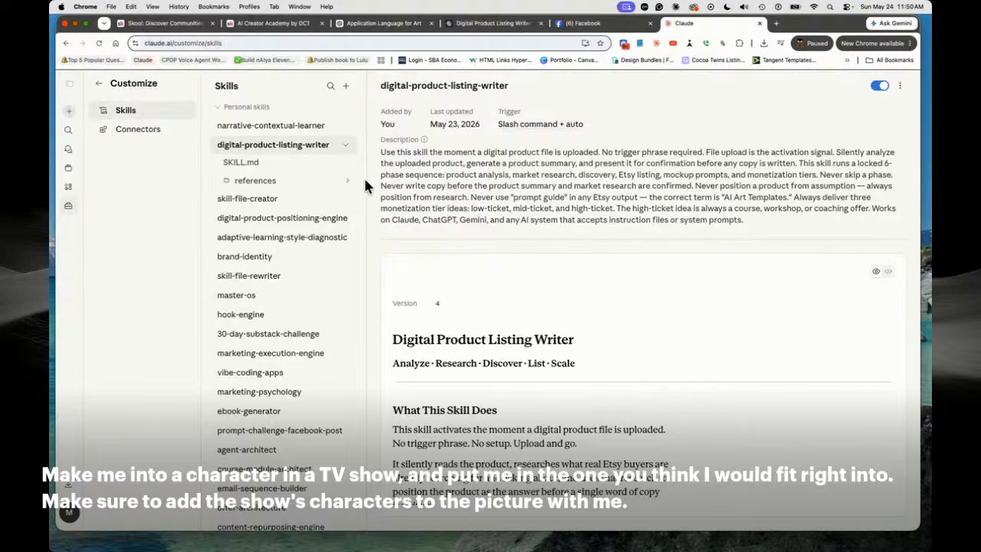
Skim the digital-product-listing-writer skill's instructions through to the installation steps and return to the beginning
scroll(732, 314, "down", 20)
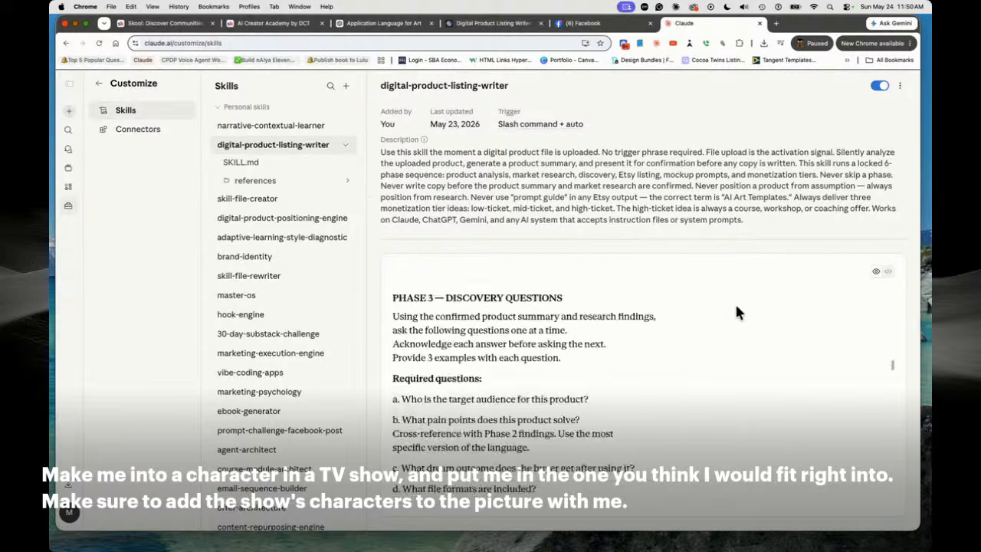
scroll(732, 303, "down", 20)
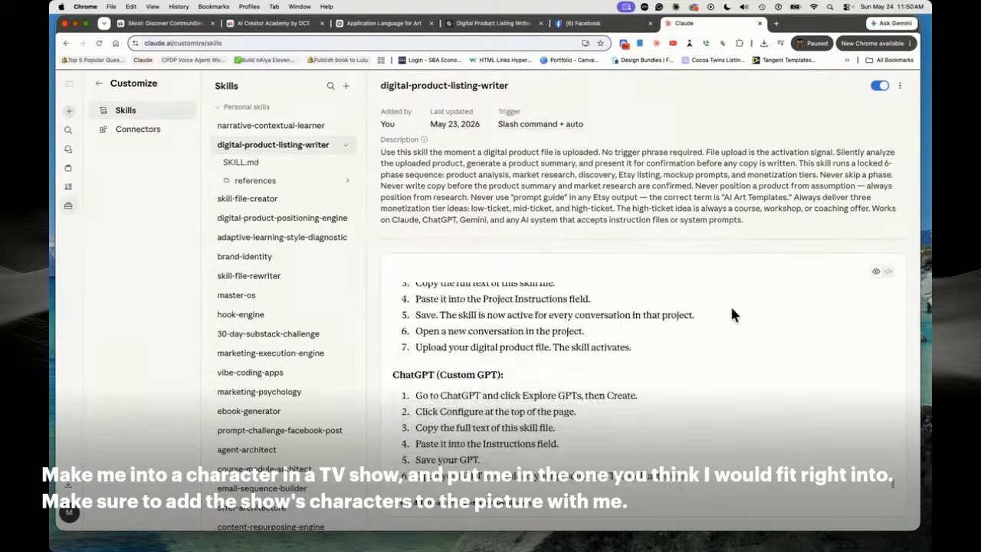
scroll(703, 317, "up", 20)
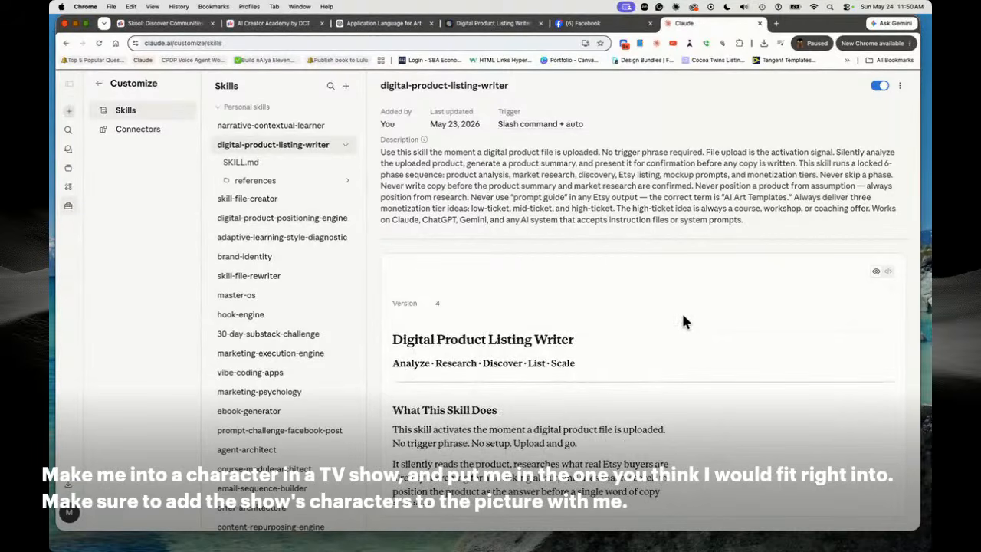
Expand the skill's references folder and view licensing-guide.md, market-research-protocol.md, mockup-prompt-library.md and monetization-tiers.md
left_click(343, 182)
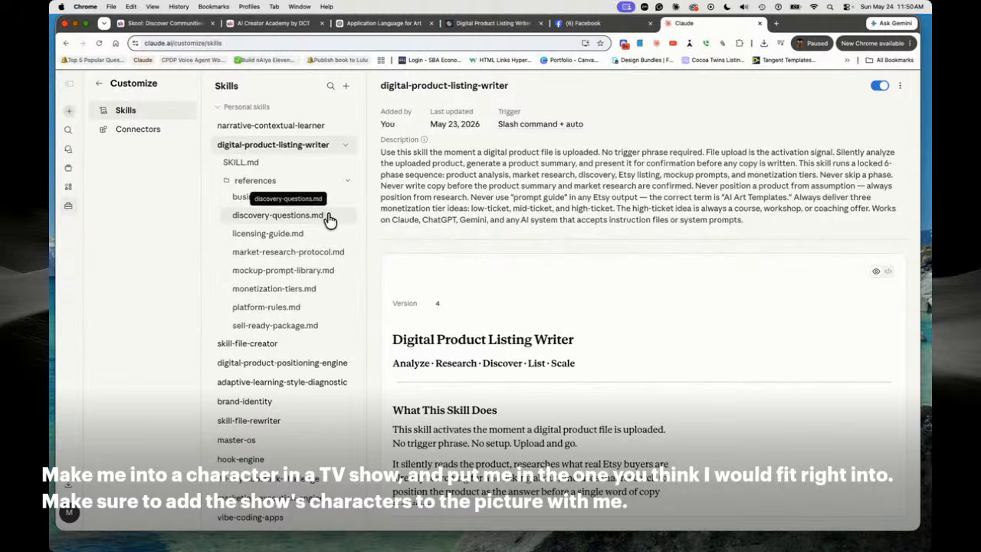
left_click(297, 234)
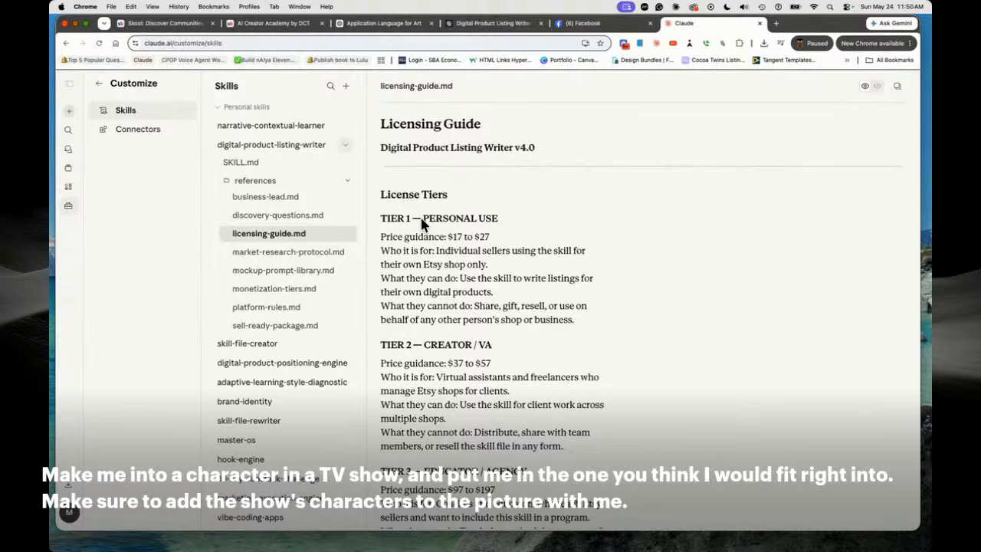
left_click(287, 253)
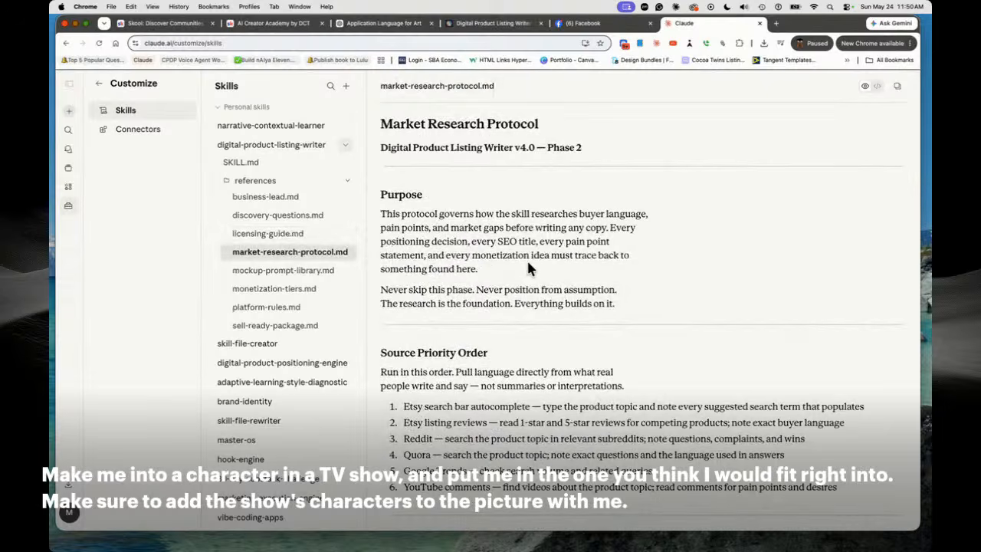
left_click(298, 271)
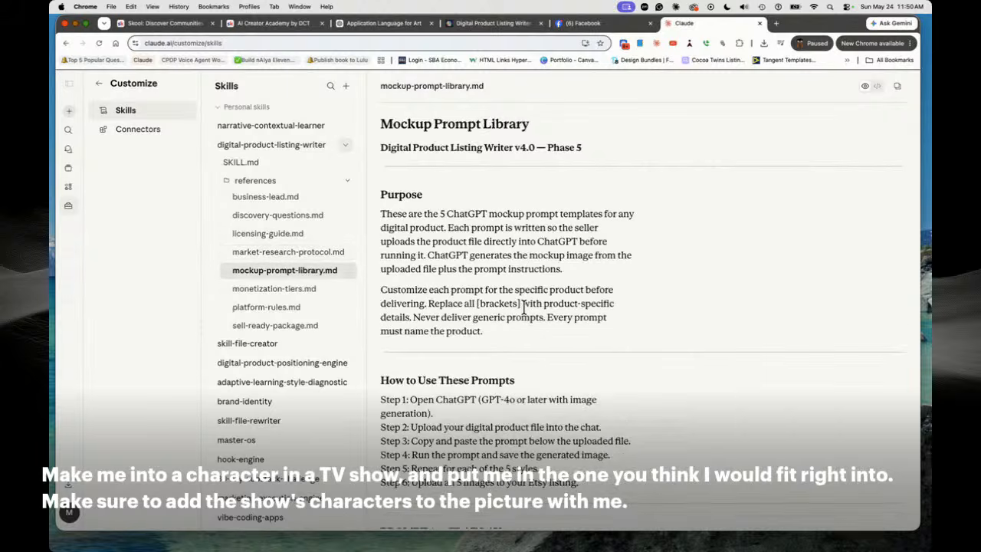
left_click(253, 289)
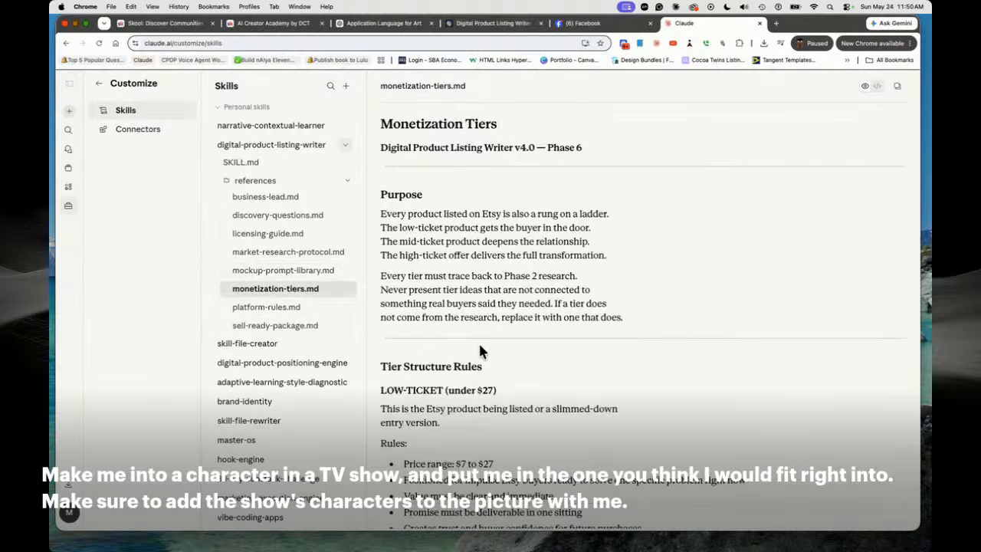
Review platform-rules.md and sell-ready-package.md, and return to the collapsed digital-product-listing-writer skill's overview
left_click(266, 310)
scroll(541, 346, "down", 10)
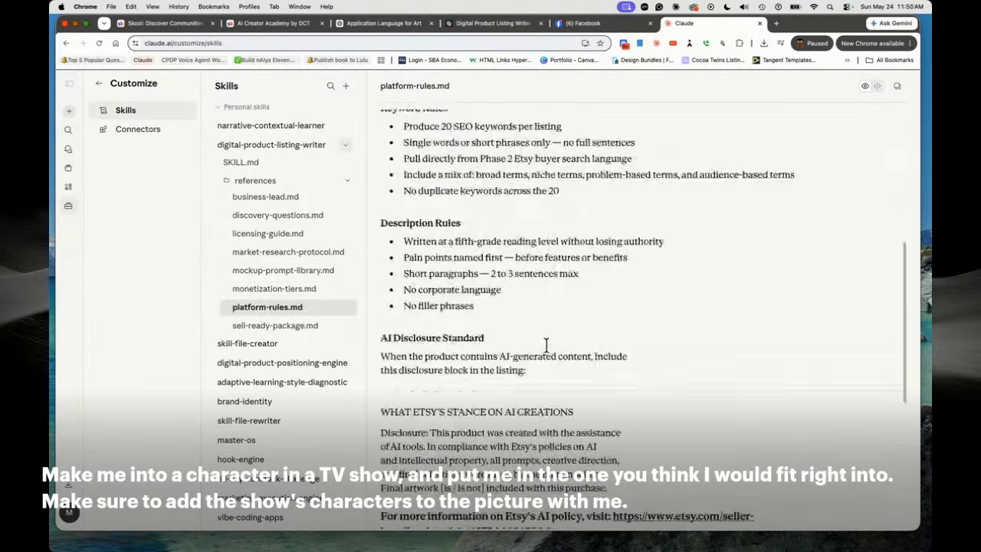
scroll(568, 350, "up", 10)
scroll(527, 307, "down", 5)
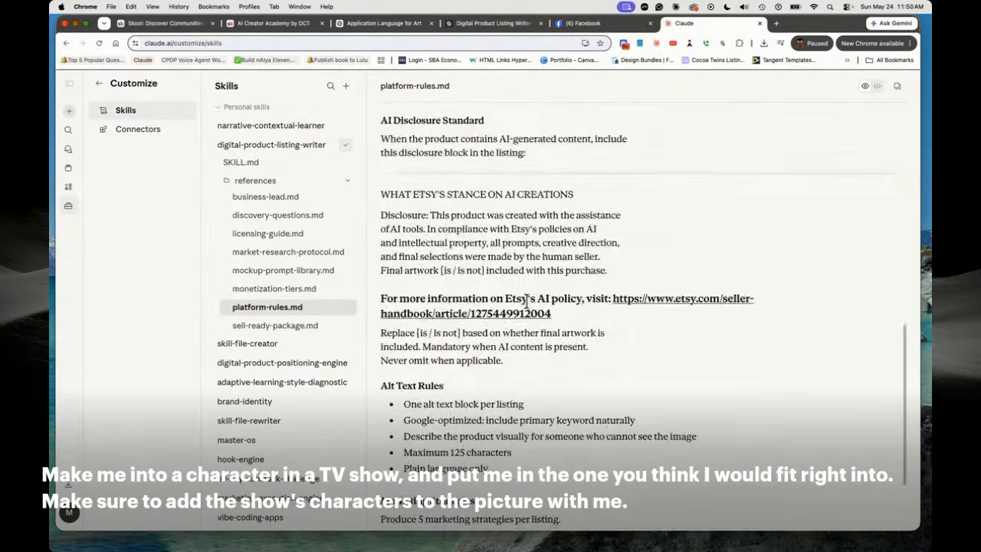
left_click(291, 325)
scroll(590, 191, "up", 5)
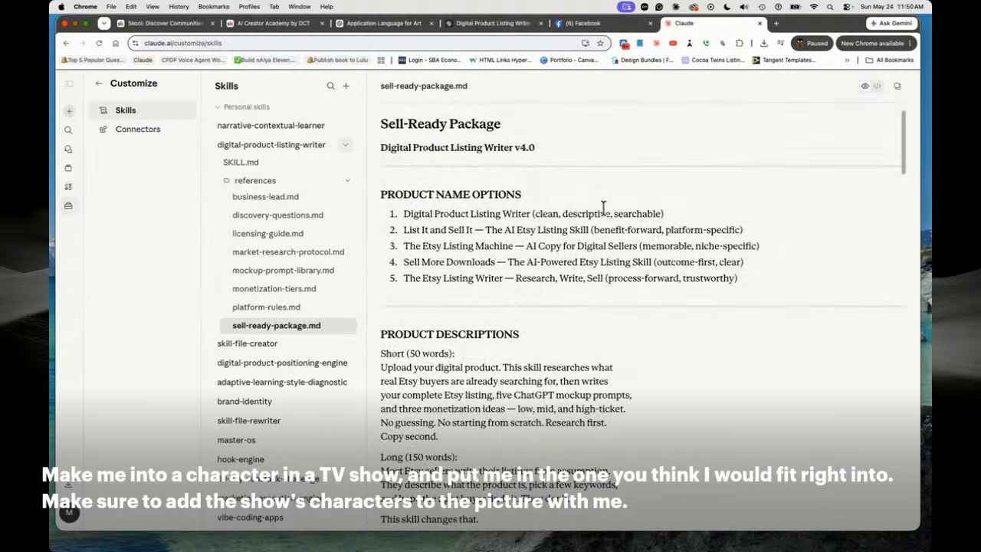
left_click(342, 148)
left_click(282, 147)
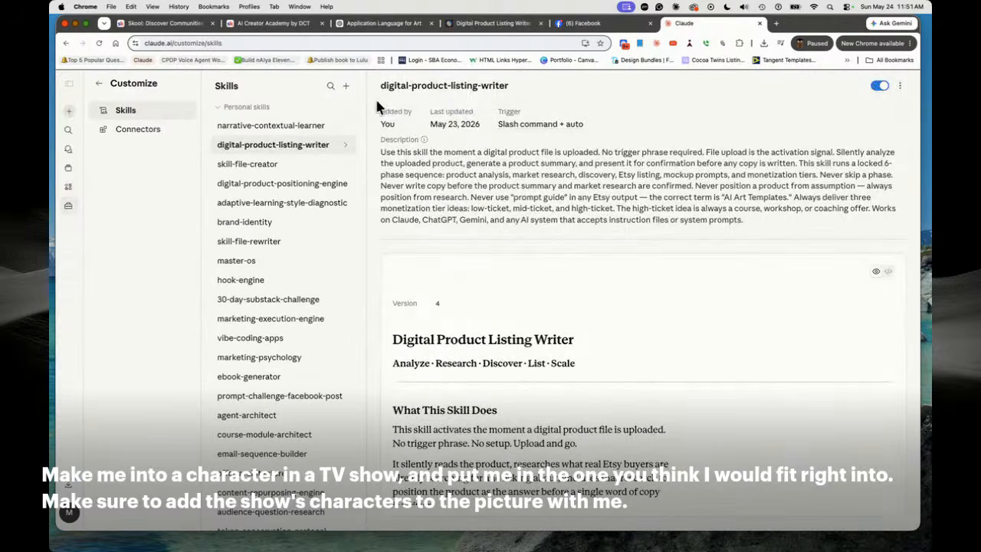
Return to Claude's home page and reopen the personal skills list from the customization settings
left_click(97, 83)
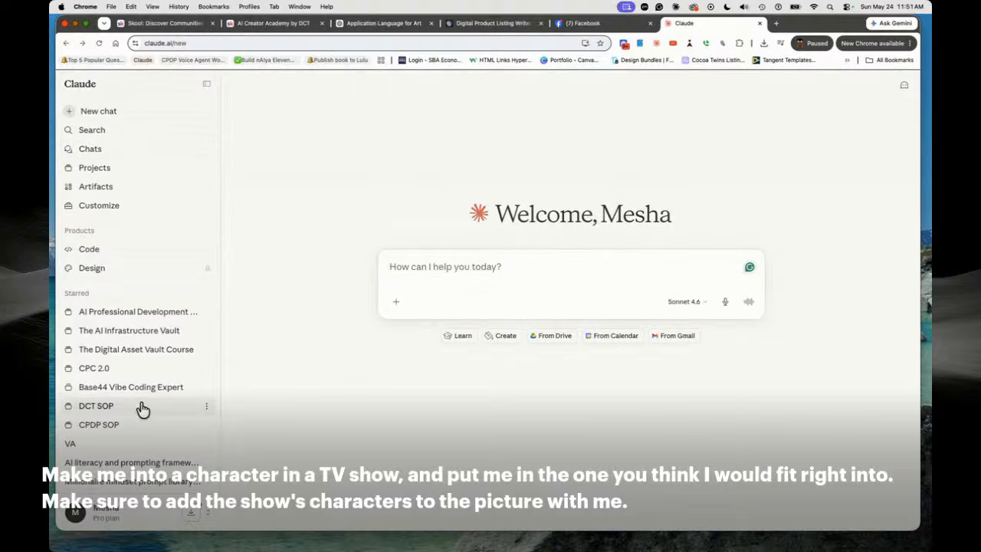
left_click(123, 208)
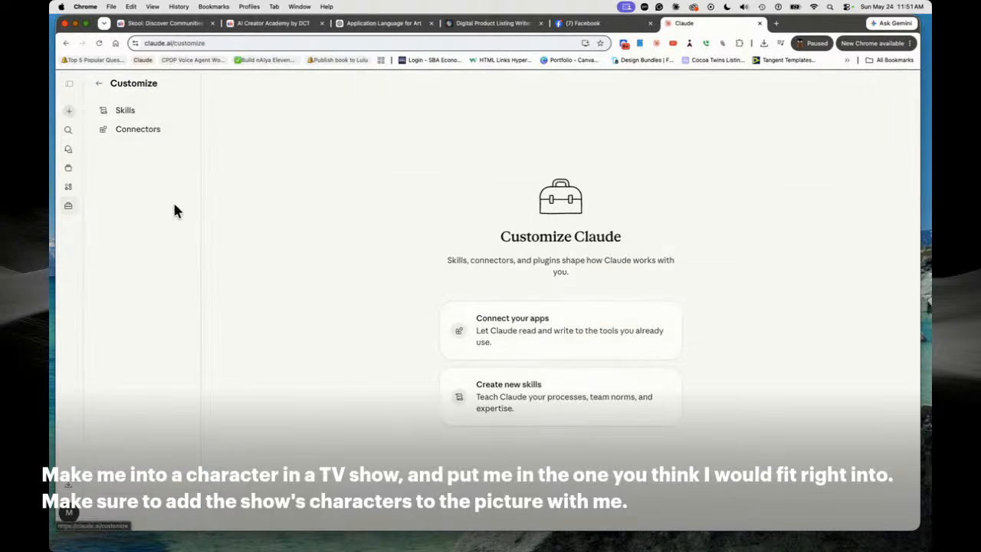
left_click(153, 111)
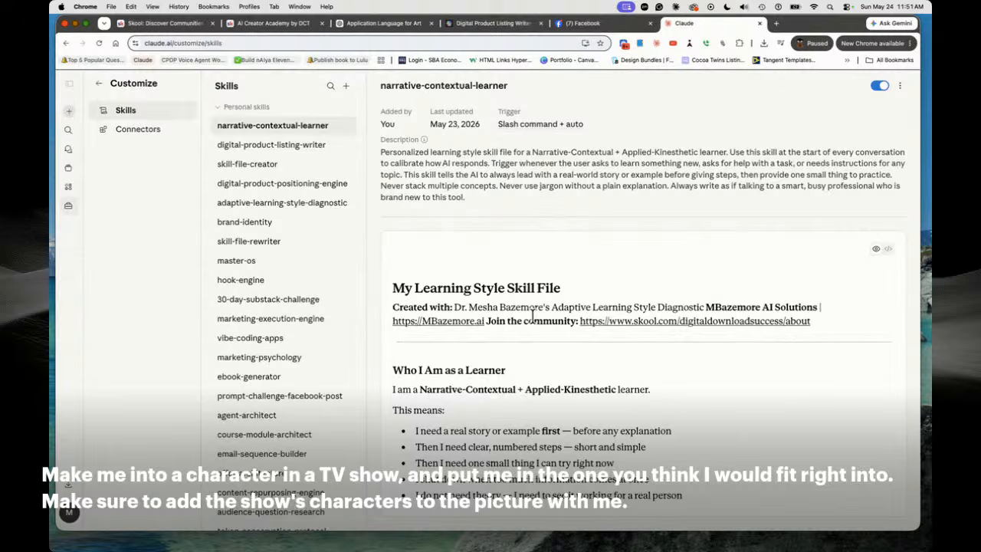
Skim the narrative-contextual-learner skill and view the brand-identity skill's description
scroll(596, 347, "down", 3)
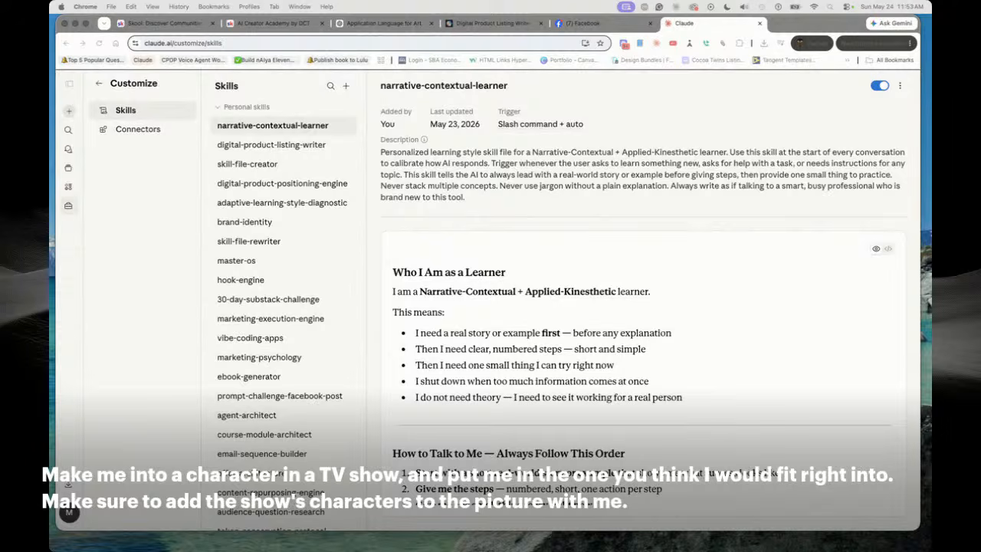
left_click(251, 222)
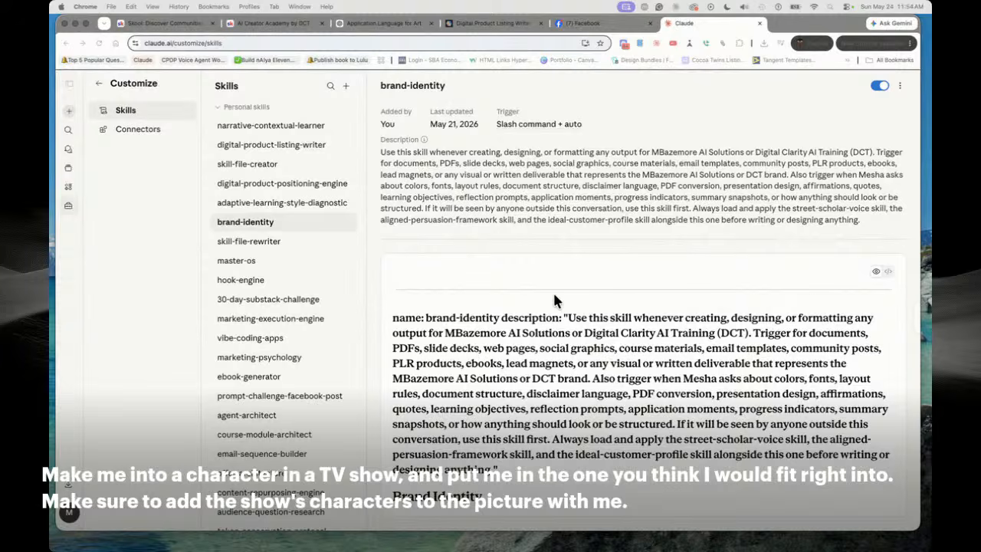
left_click(380, 153)
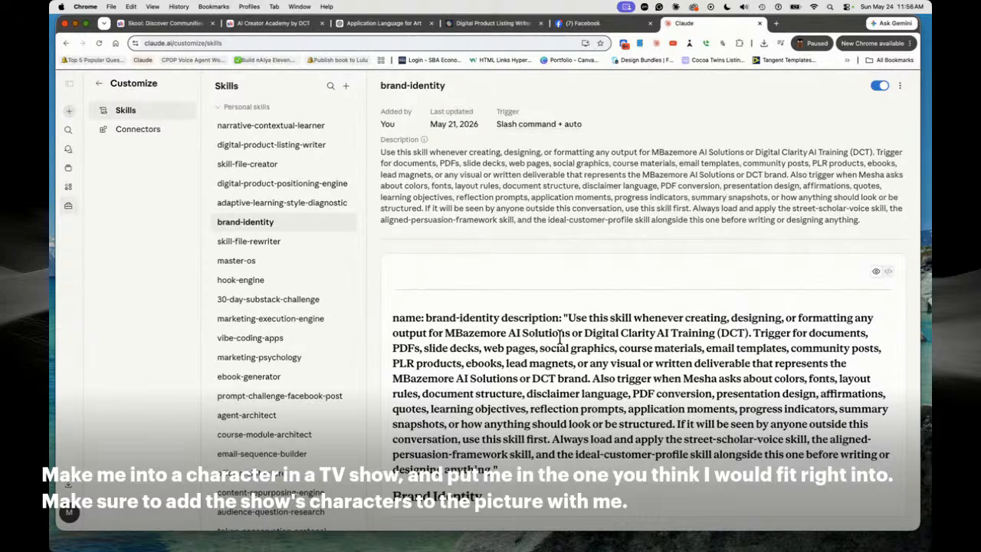
Open Zoom in a new browser tab and display the Impromptu Live cloud recording's details
left_click(776, 23)
type("zoom")
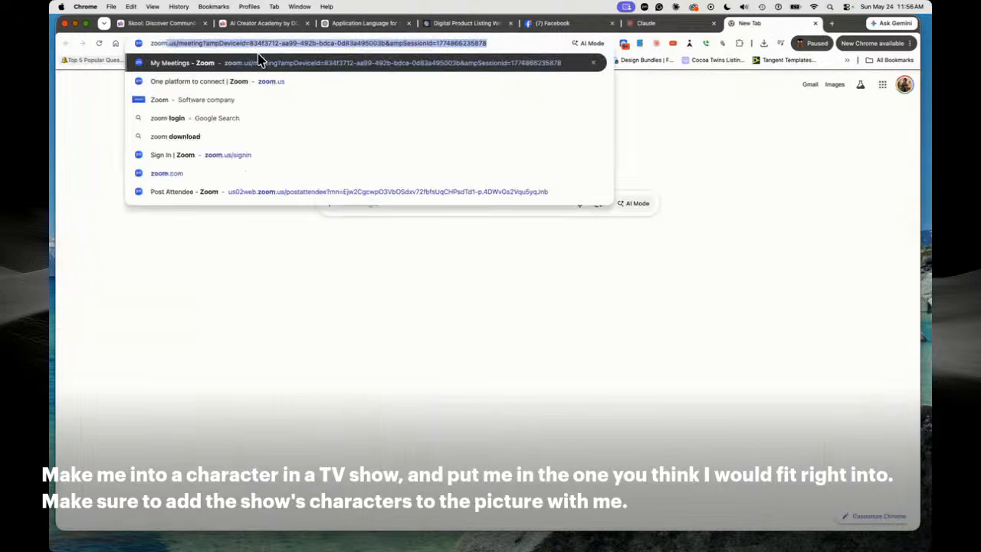
left_click(259, 62)
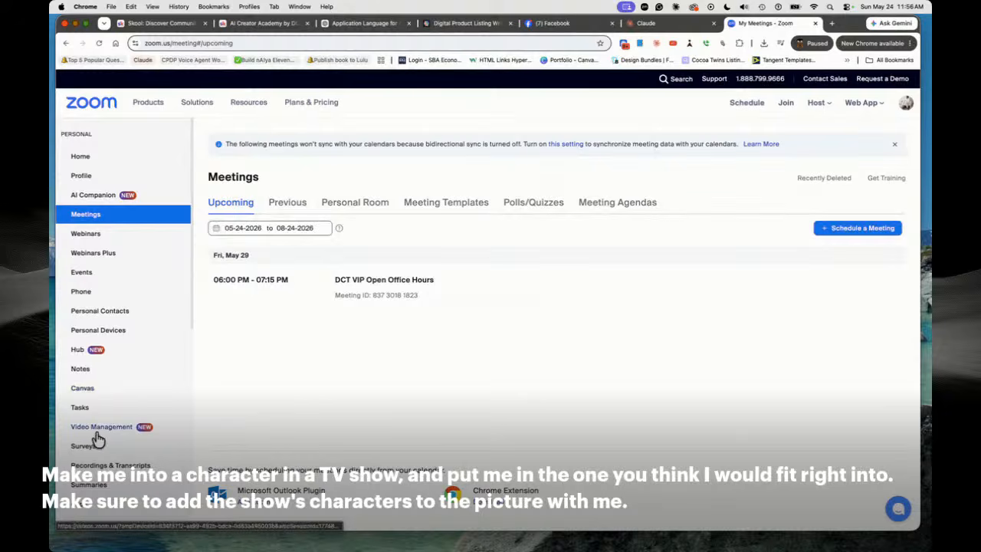
left_click(197, 455)
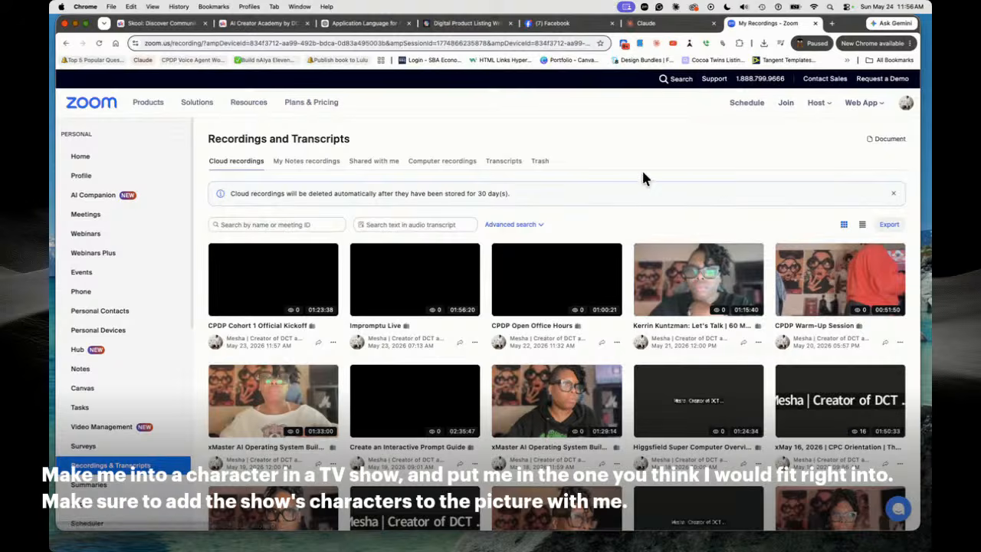
left_click(352, 299)
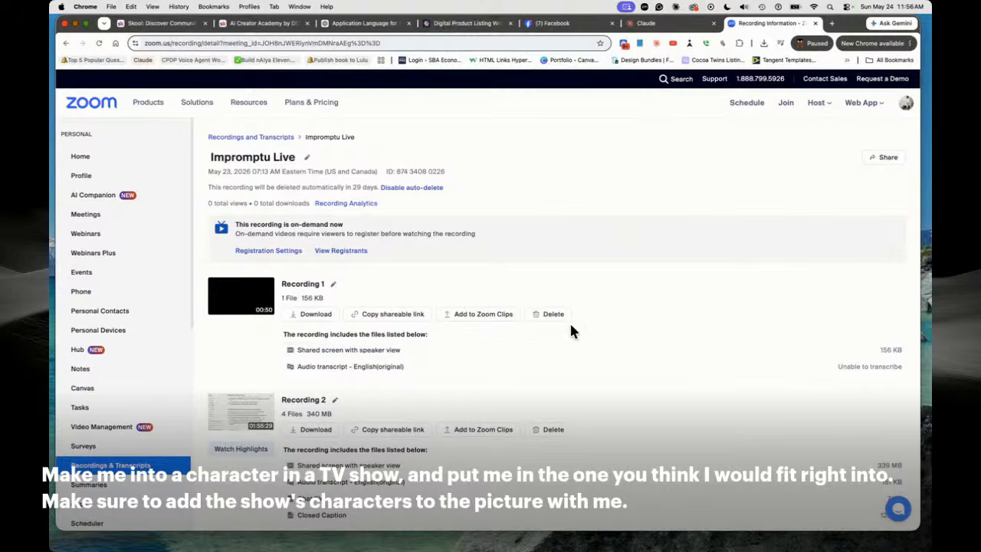
Move the 50-second clip of Impromptu Live to the trash and download the remaining recording's audio transcript
left_click(542, 316)
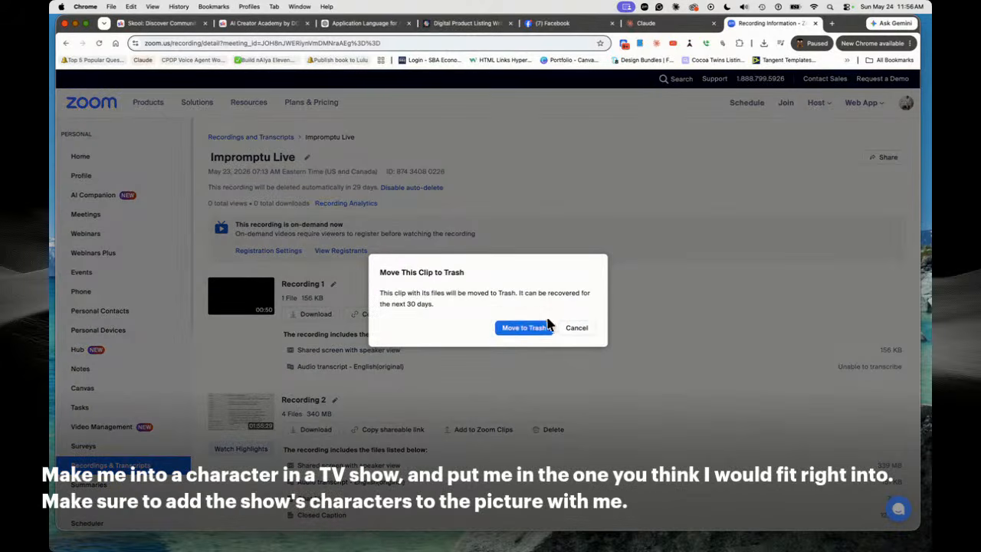
left_click(546, 327)
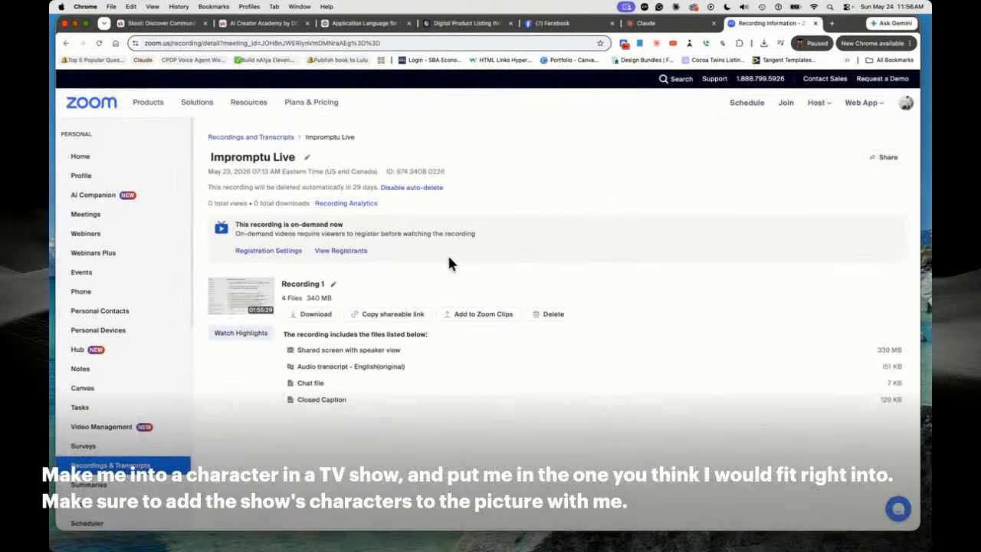
left_click(316, 314)
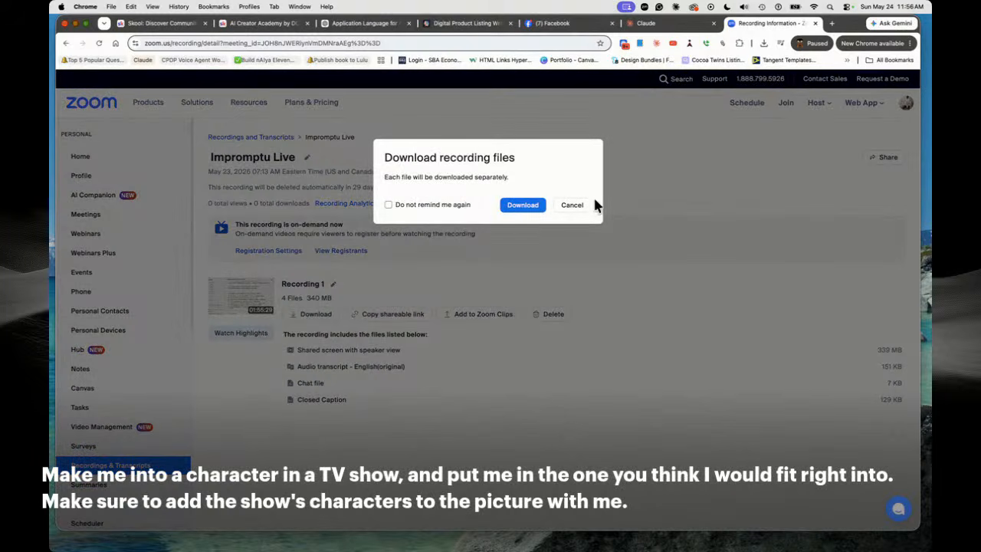
left_click(570, 207)
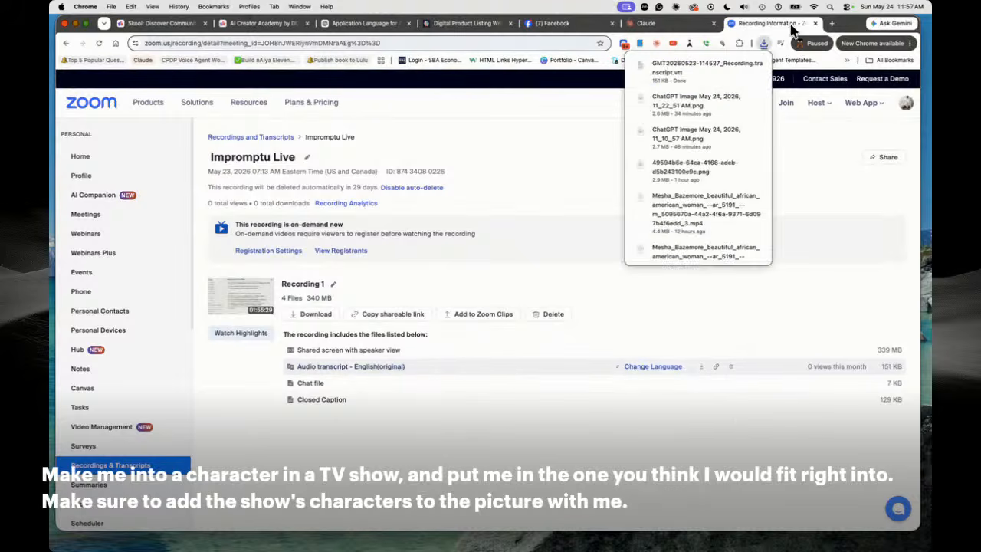
Switch back to Claude and insert the course-module-architect skill into a new chat prompt
left_click(646, 23)
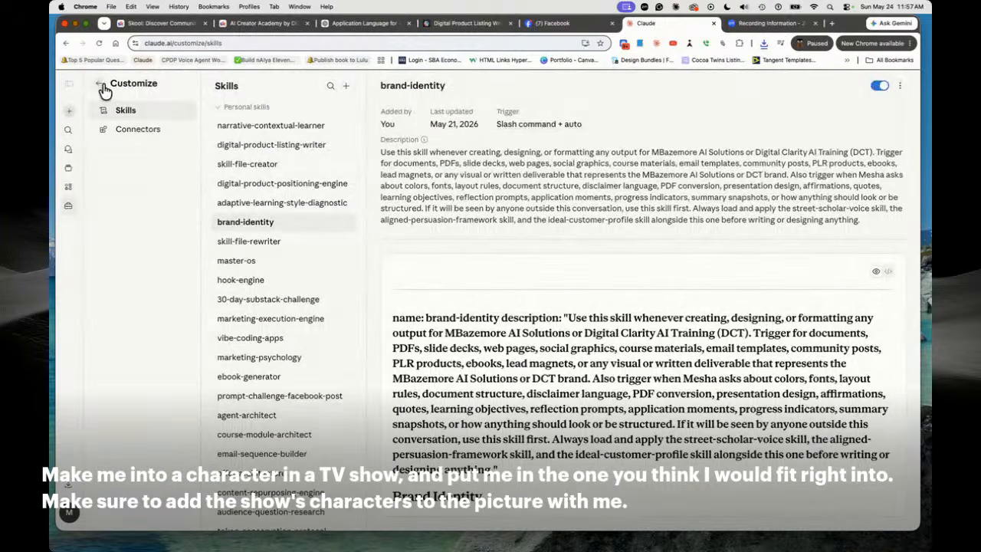
left_click(99, 83)
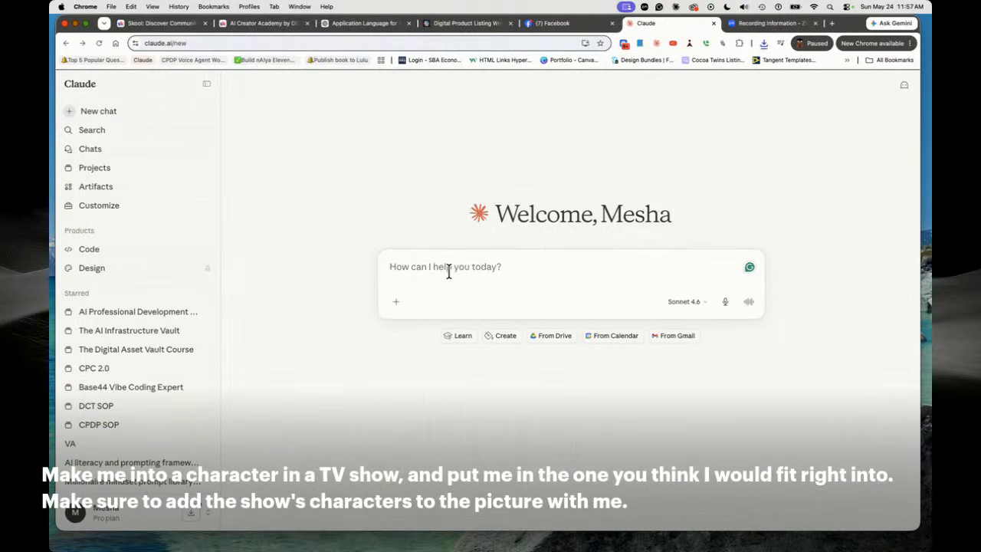
type("/")
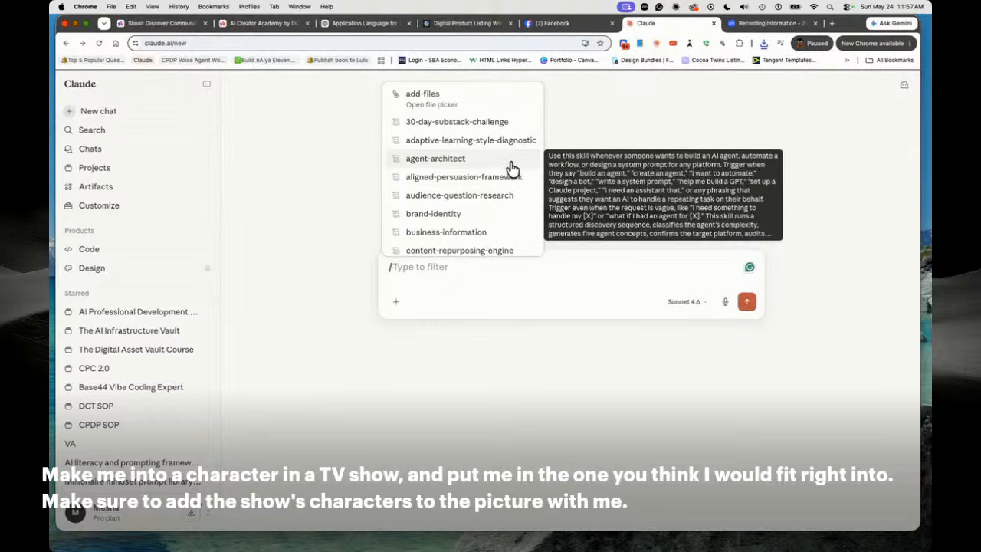
scroll(517, 192, "down", 5)
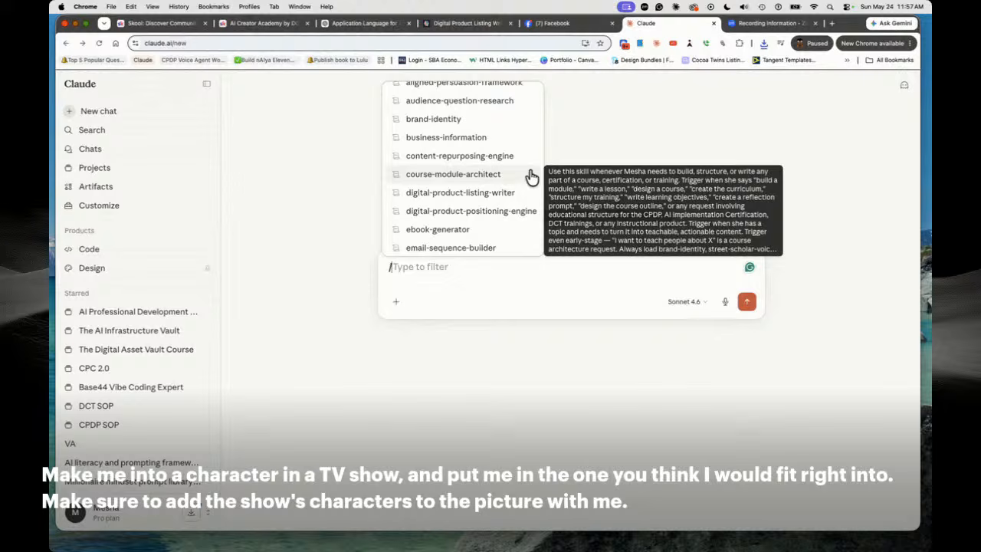
left_click(462, 174)
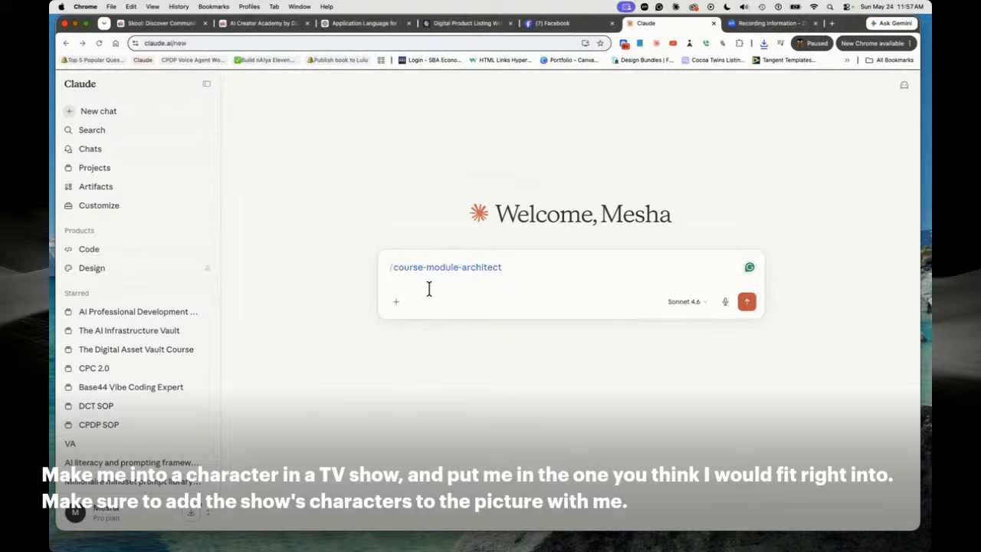
left_click(397, 303)
left_click(429, 328)
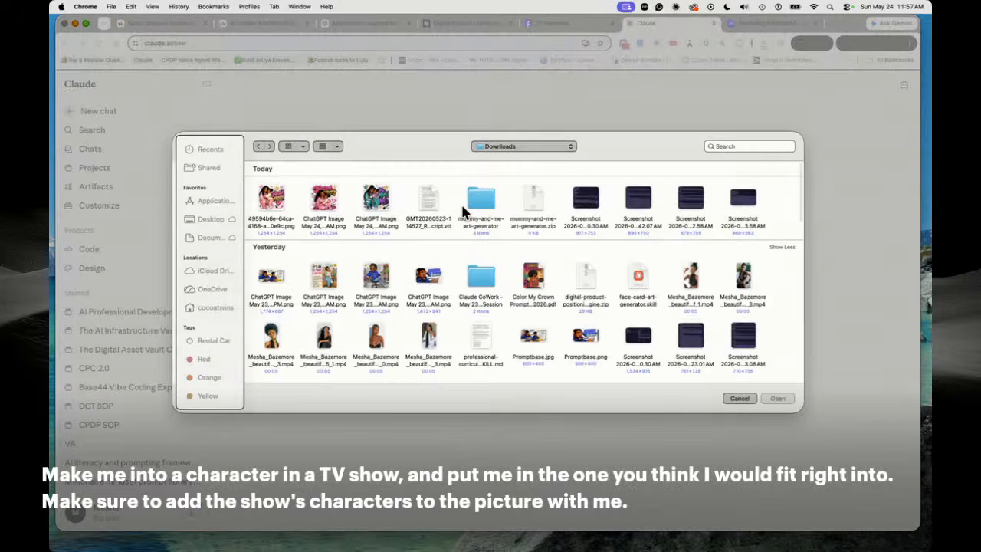
double_click(428, 197)
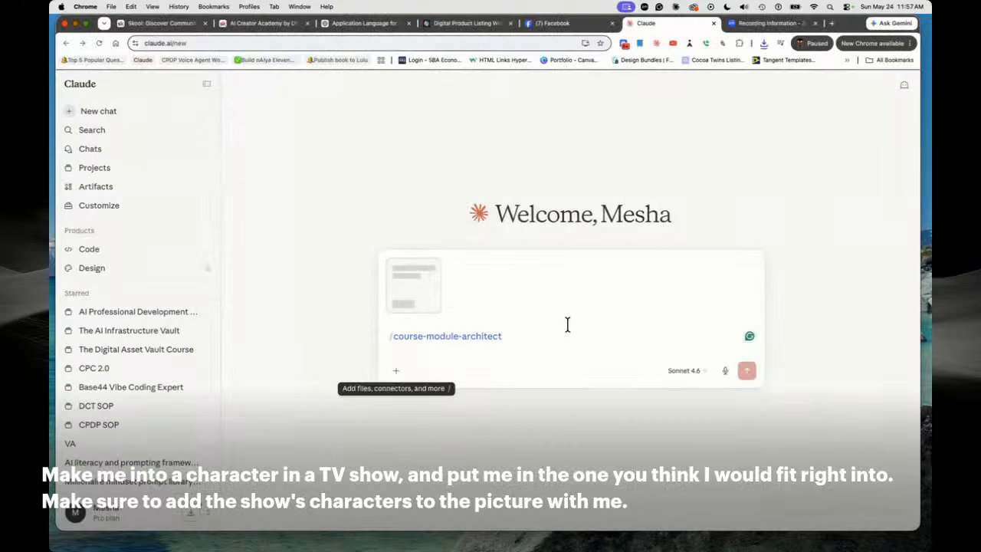
type("review this transcript")
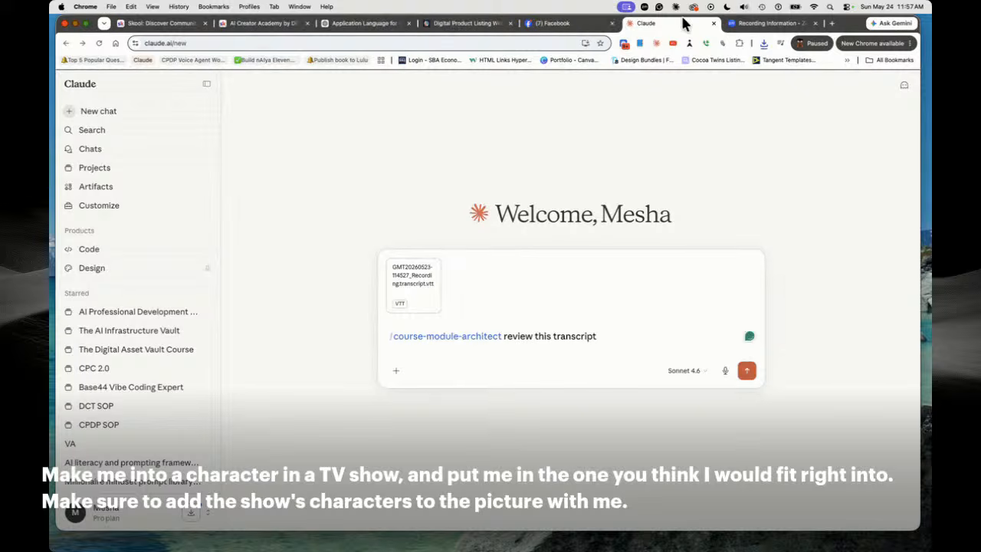
Switch to Zoom and download the Impromptu Live recording's chat file
left_click(747, 23)
left_click(701, 383)
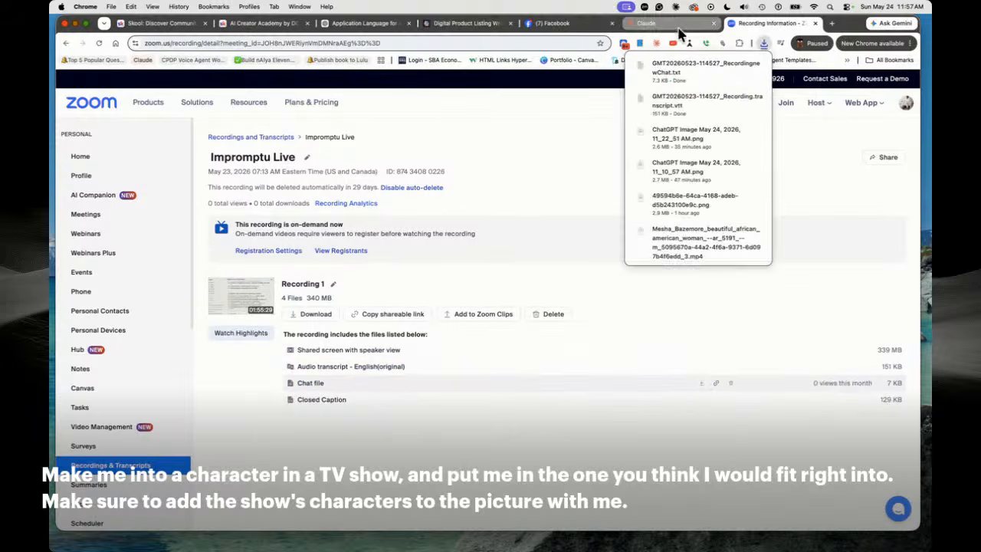
Switch back to Claude, capitalise "Review", and extend the prompt with "and chat and help me come up with 5 courses based on the information."
left_click(540, 23)
left_click(668, 29)
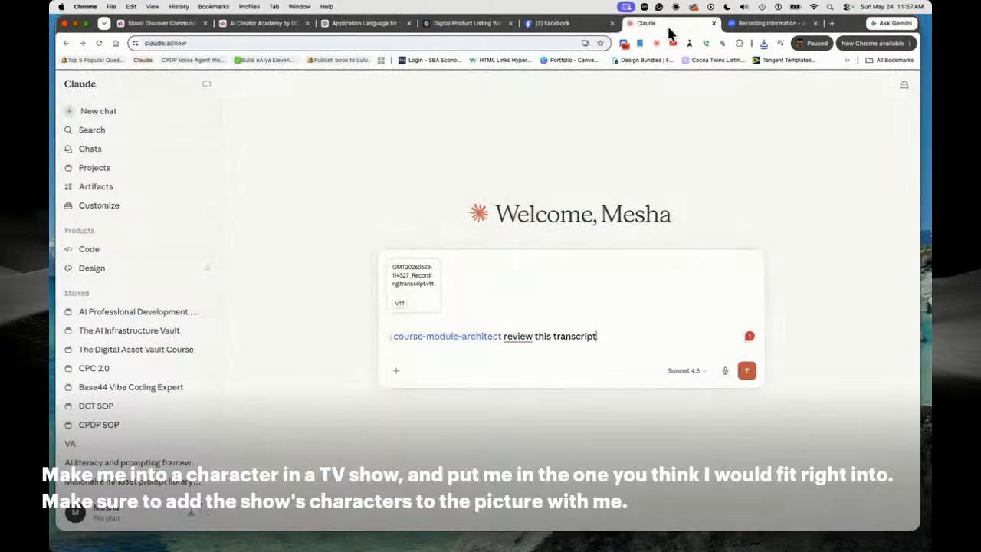
mouse_move(524, 338)
left_click(561, 367)
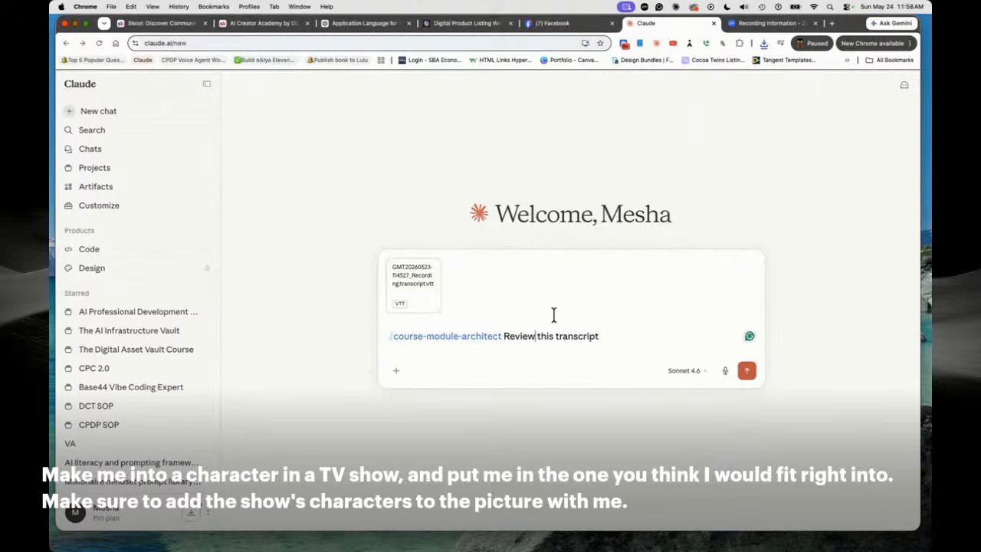
left_click(633, 336)
type("and chat and help me come up with")
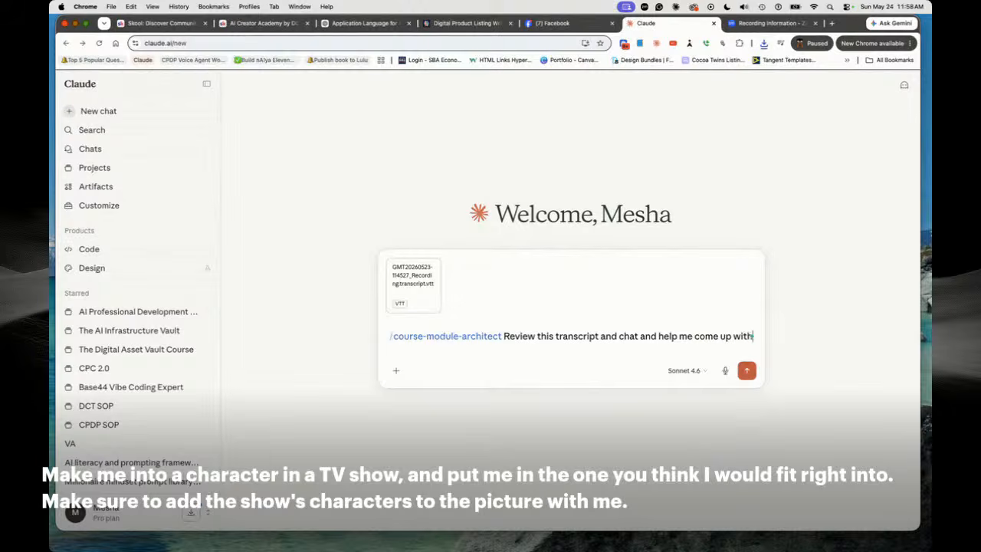
type(" 5 courses based on")
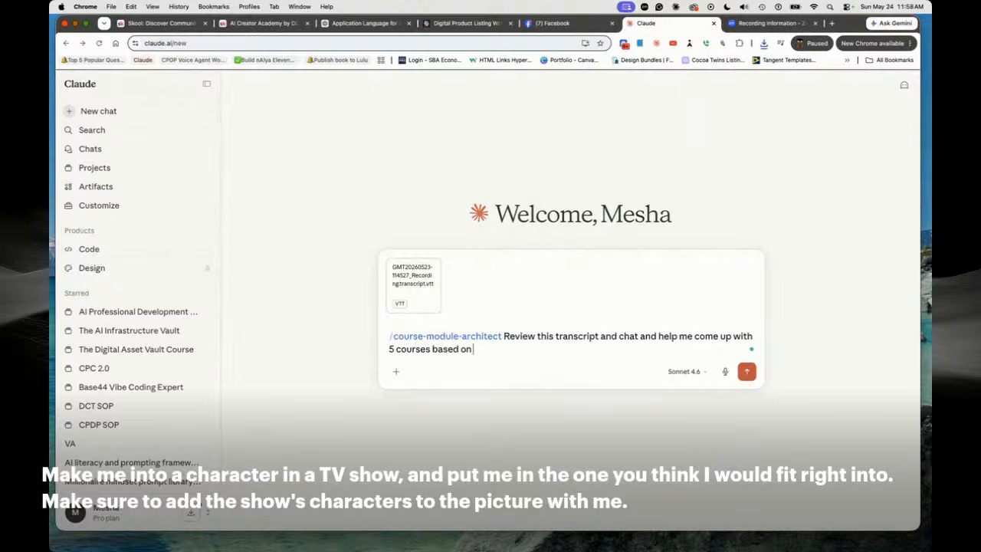
type(" the information. IU")
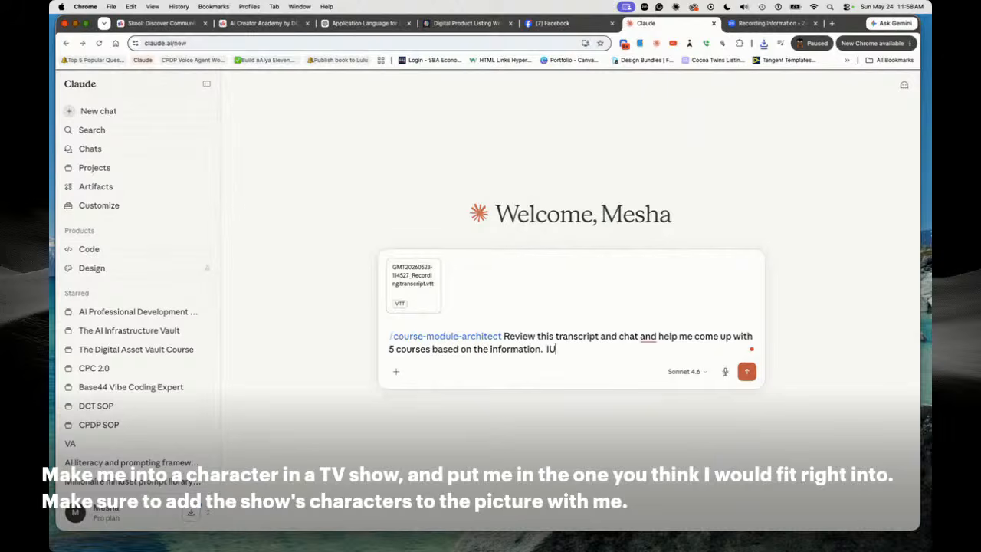
Finish the prompt with "I want to build a course valued at $10k." and send it
key("BackSpace")
key("BackSpace")
type("want to build a course valued at $10k.")
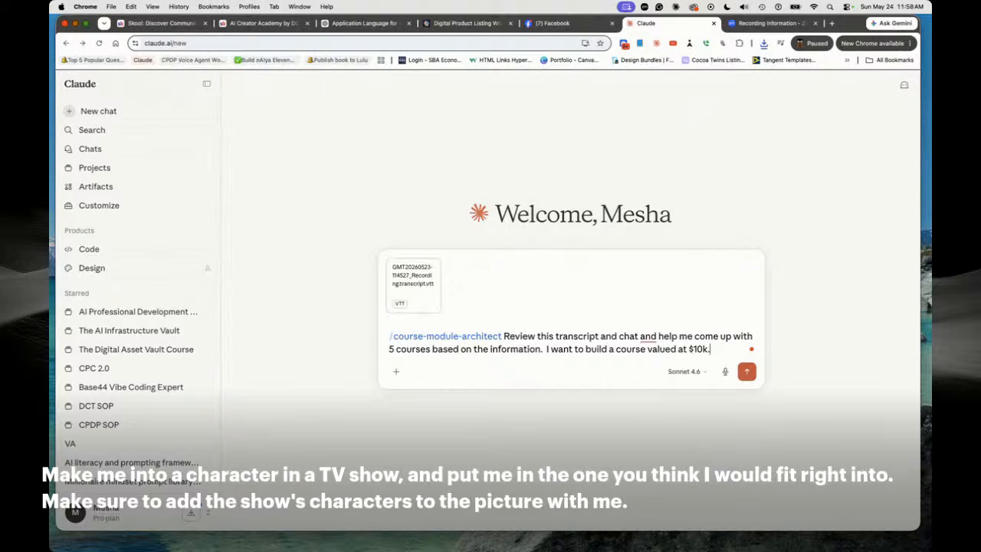
key("Return")
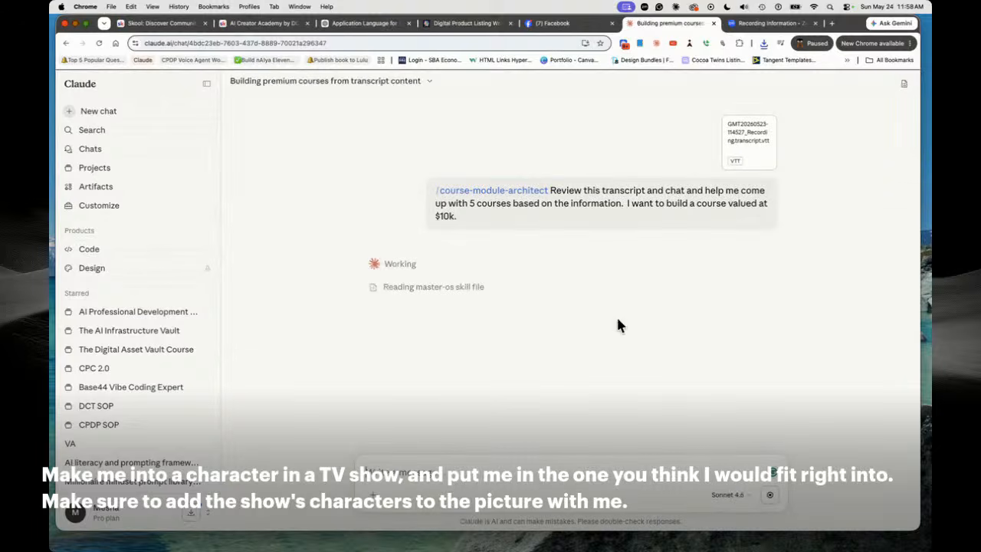
Review the response's course concepts, checking the $10K clarifying question and the descriptions of Courses 1 and 2
mouse_move(507, 195)
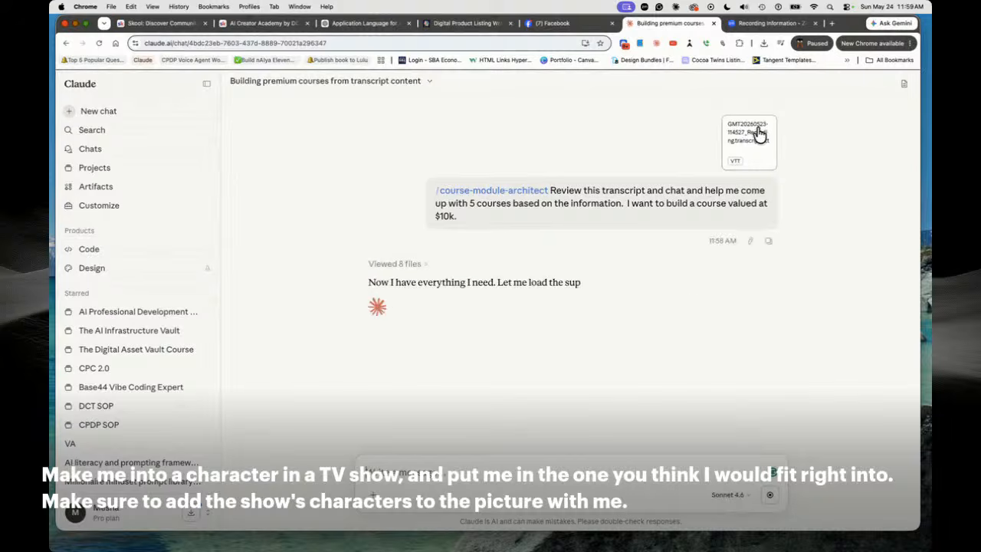
left_click_drag(434, 215, 507, 216)
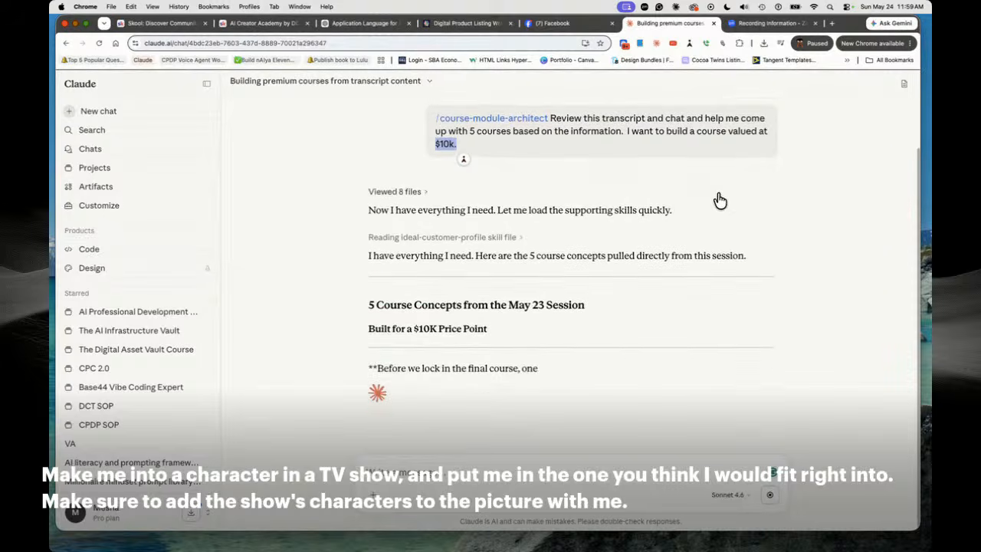
left_click_drag(375, 285, 667, 291)
scroll(467, 287, "up", 3)
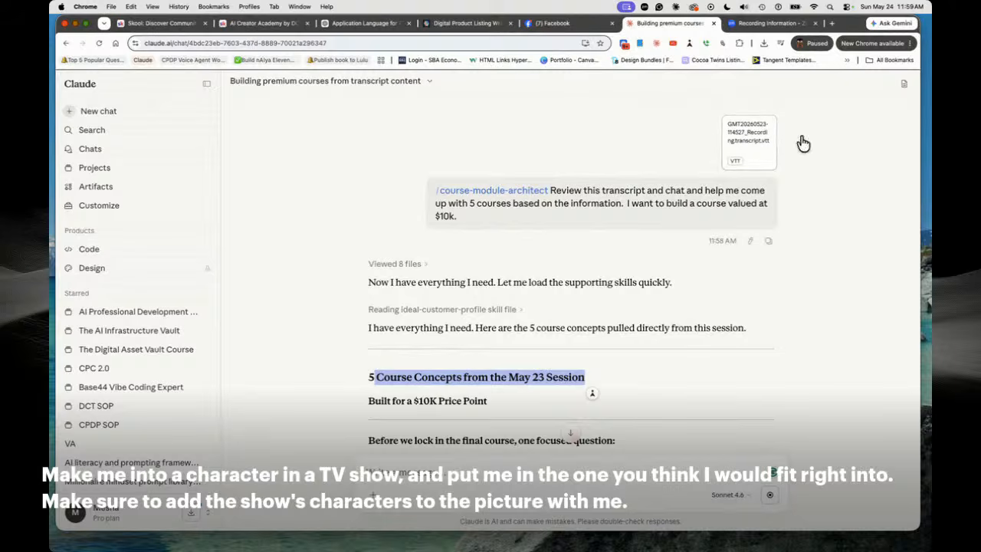
scroll(483, 272, "down", 5)
left_click(371, 253)
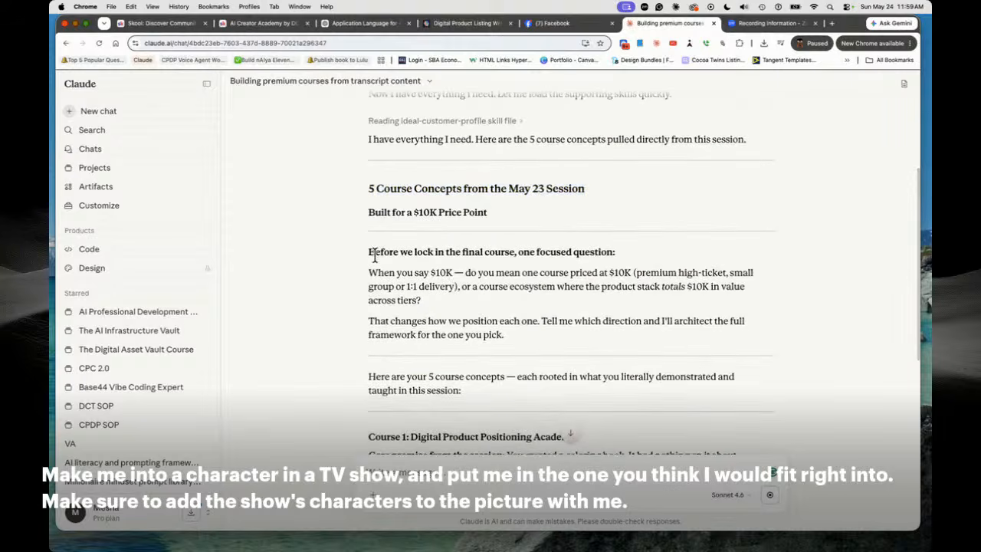
scroll(580, 253, "down", 7)
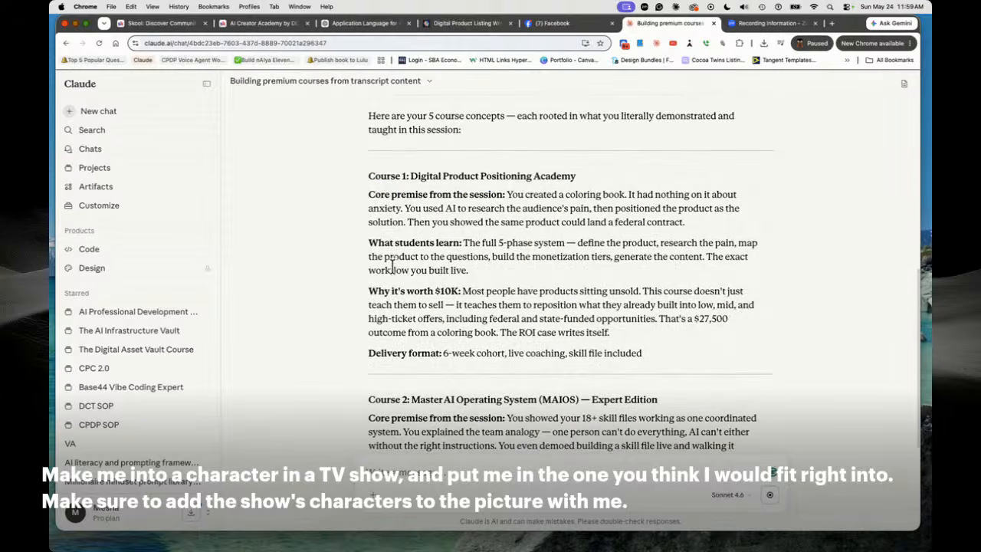
scroll(534, 259, "down", 3)
scroll(534, 259, "down", 5)
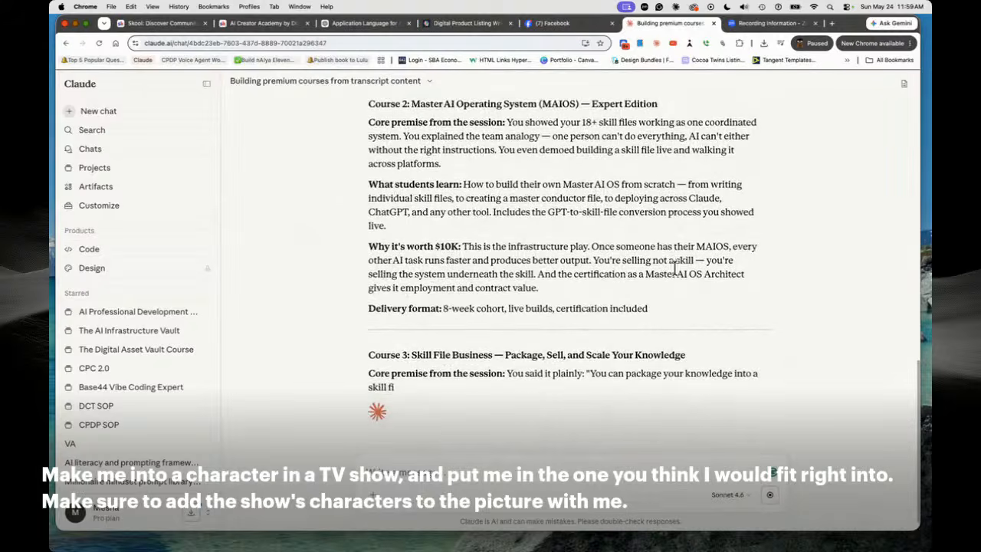
scroll(674, 266, "up", 1)
scroll(674, 266, "up", 2)
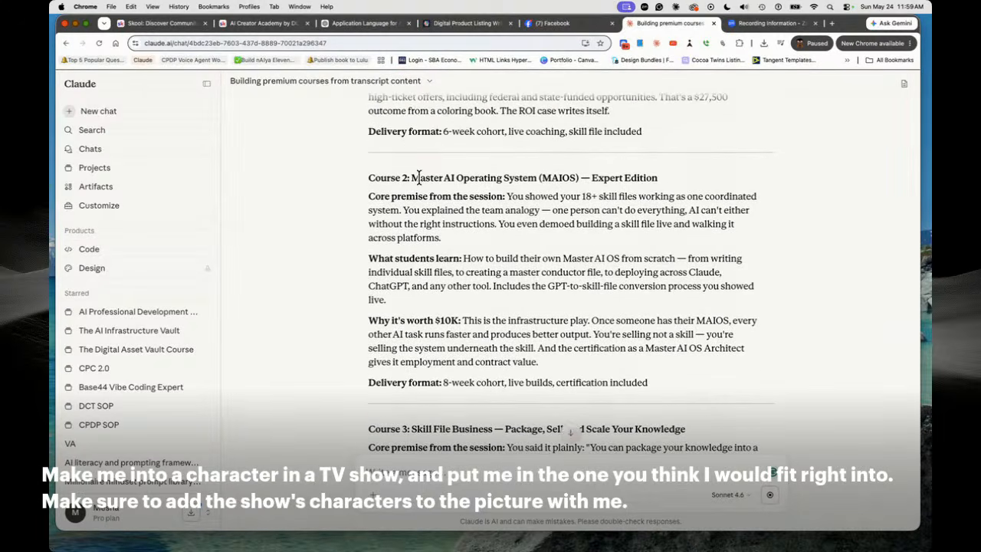
Send the follow-up "I want to explore #2 but I need you to write this so a fifth grader understand"
left_click_drag(411, 179, 747, 196)
left_click(404, 197)
left_click(553, 483)
type("Now to explore #2")
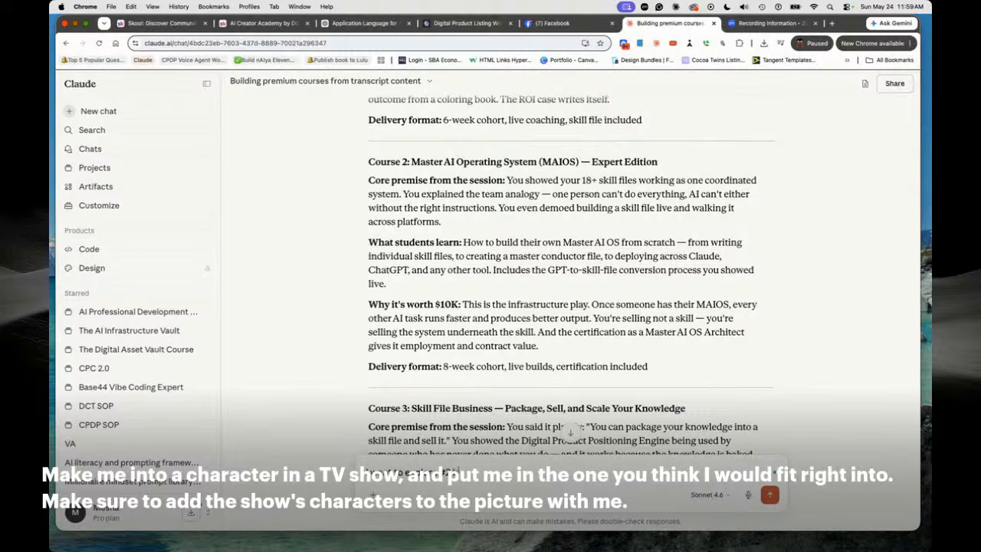
type(" but I need")
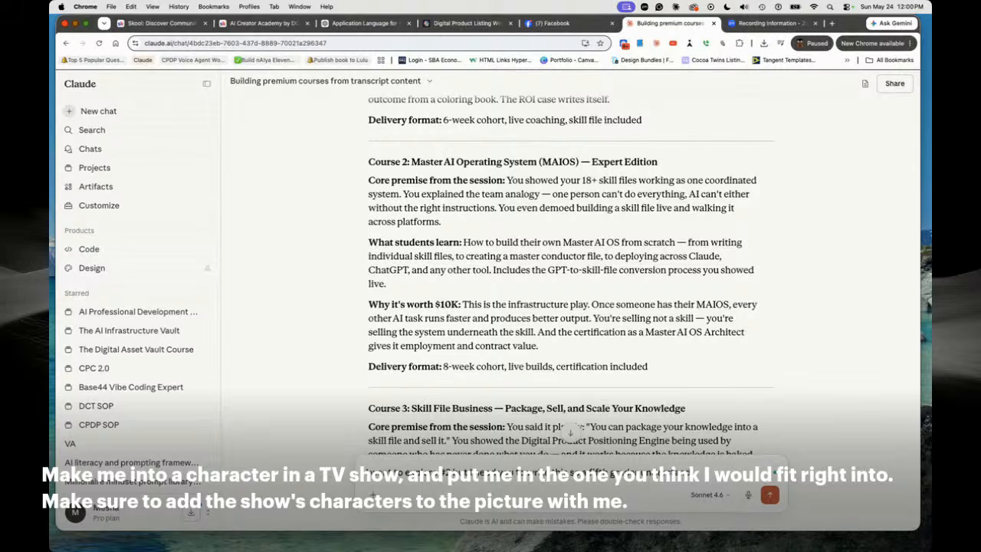
key("Return")
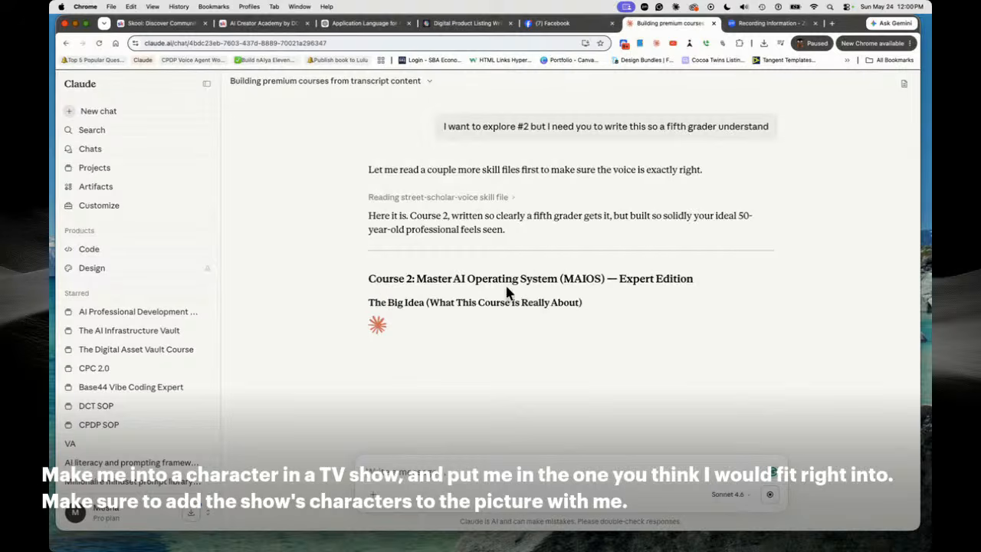
Examine the simplified Course 2 write-up and compare it with the original prompt and the earlier course concepts
left_click_drag(414, 278, 731, 280)
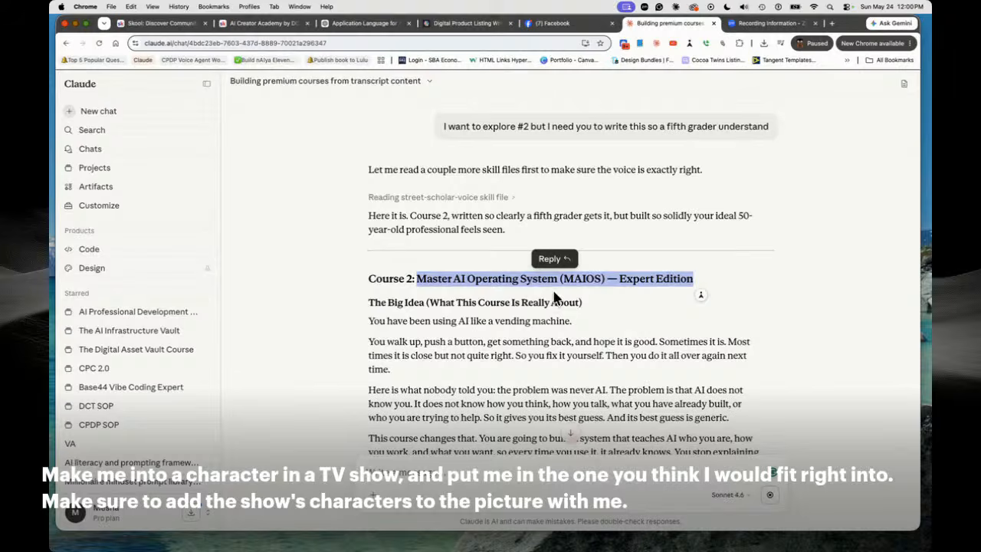
scroll(567, 306, "down", 3)
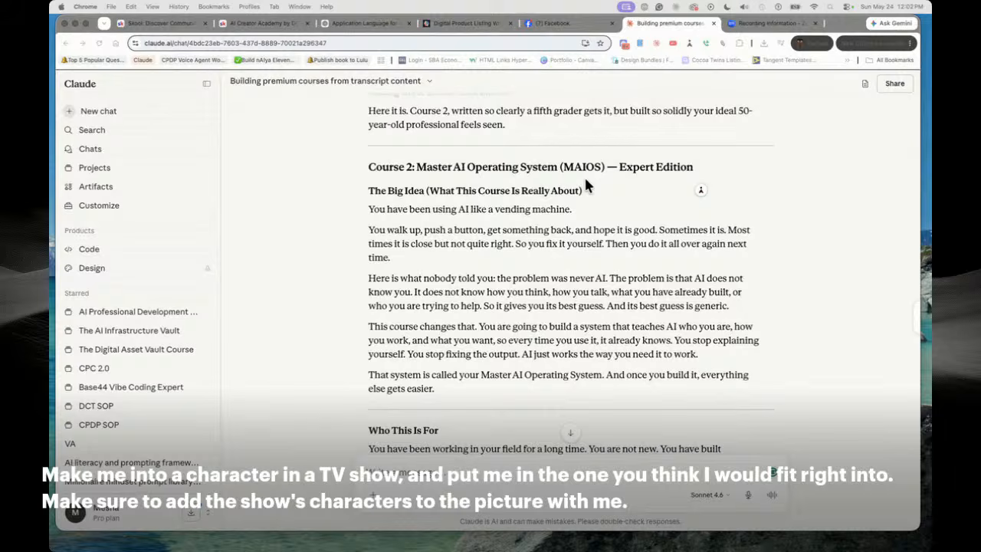
scroll(655, 238, "up", 5)
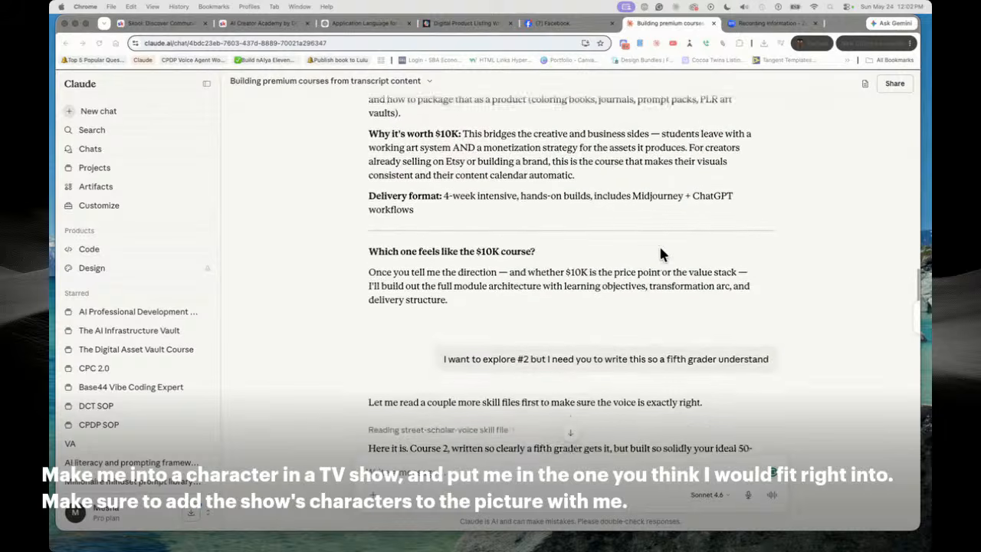
scroll(662, 254, "up", 15)
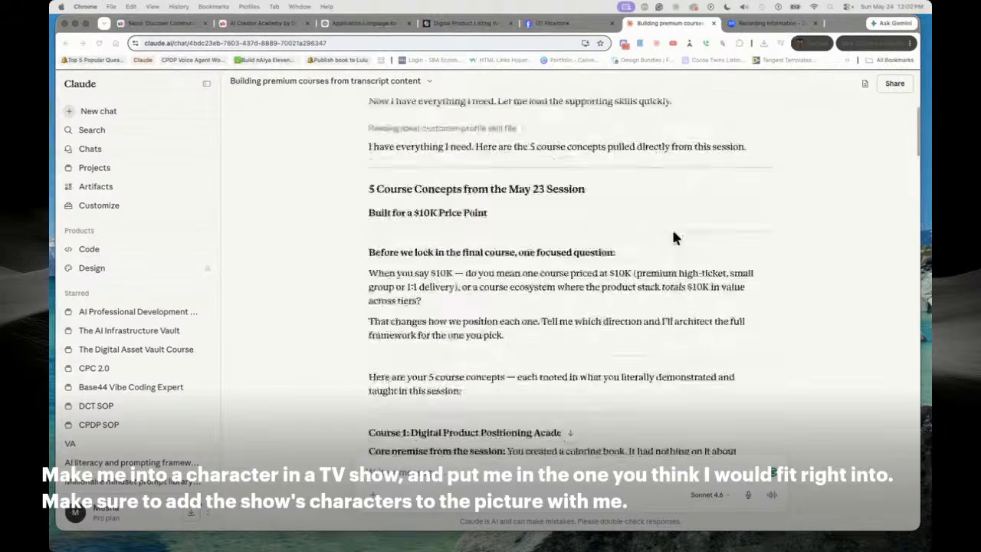
scroll(664, 207, "up", 1)
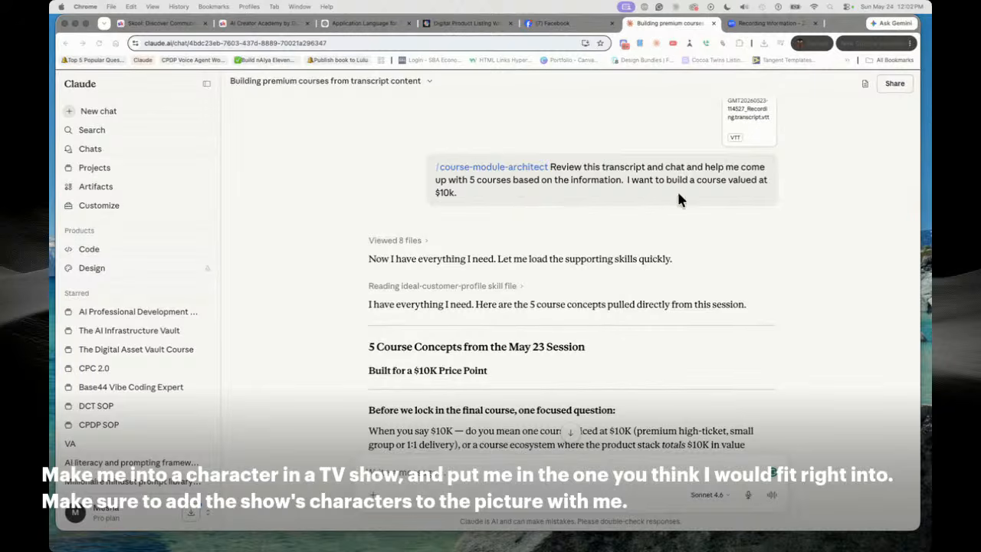
scroll(659, 312, "down", 1)
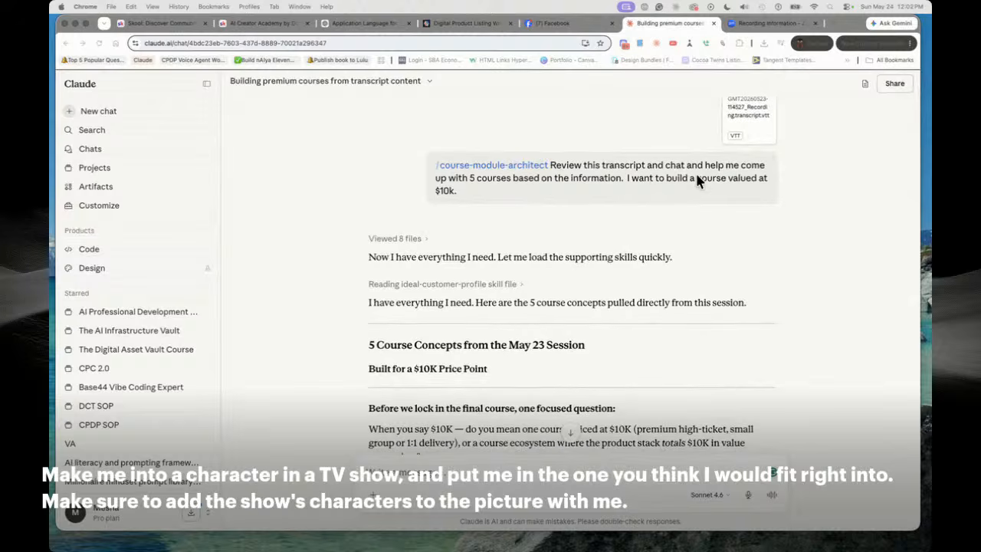
left_click_drag(595, 187, 551, 165)
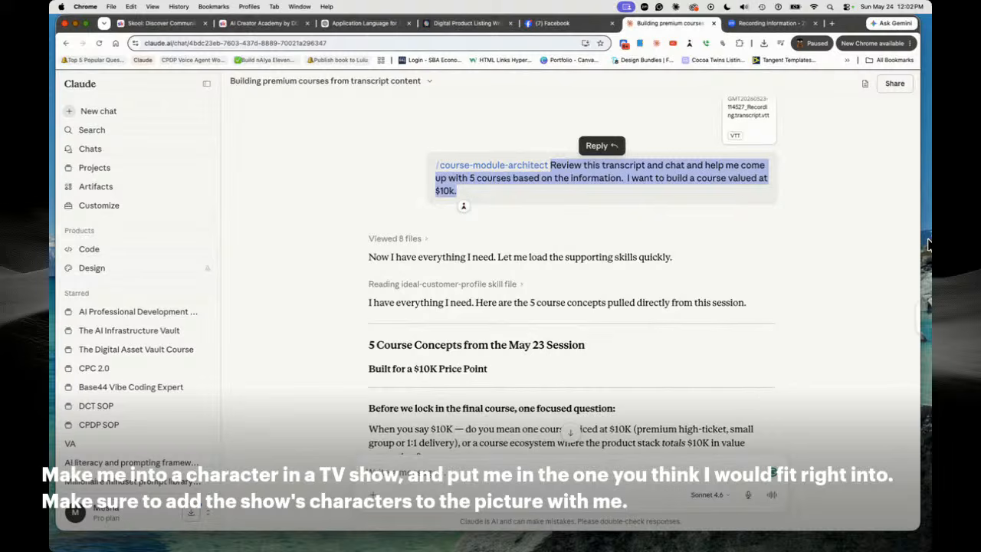
scroll(831, 249, "down", 5)
scroll(822, 262, "down", 20)
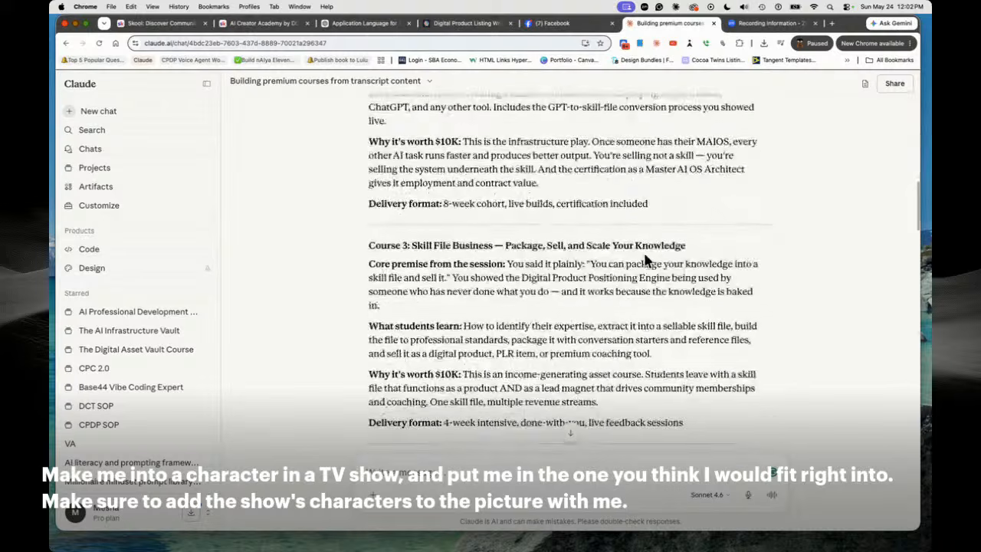
scroll(651, 253, "down", 5)
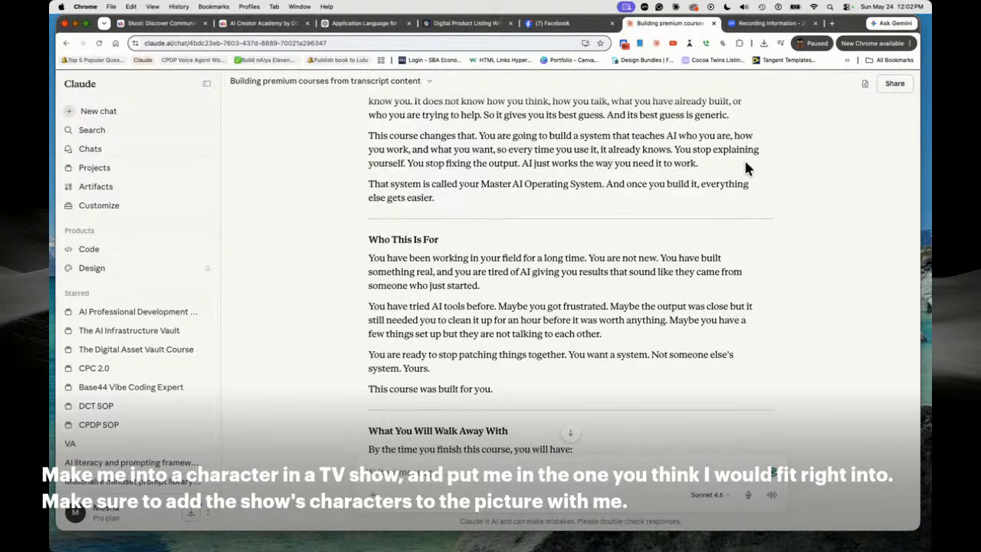
left_click_drag(481, 186, 602, 183)
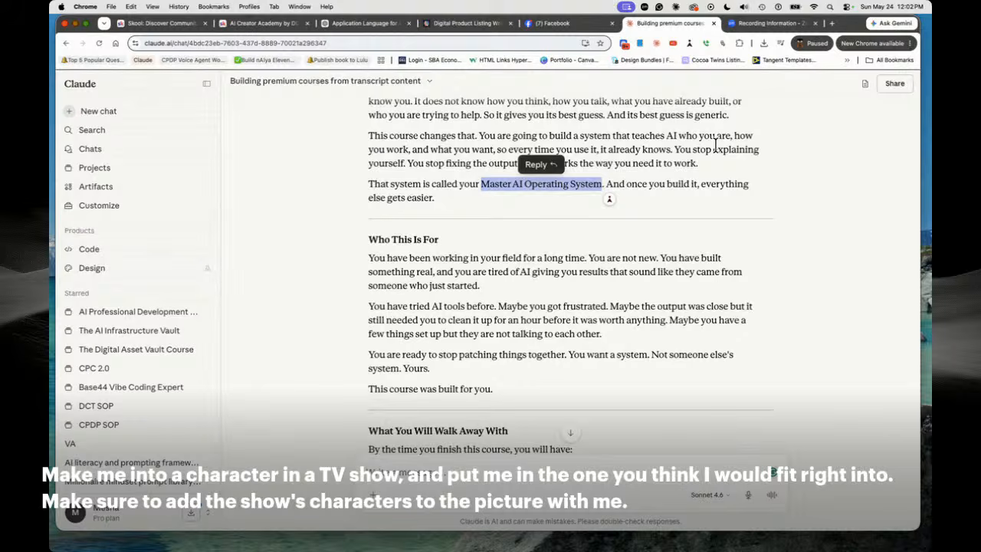
Open Claude in a new browser tab and place that tab directly after the course chat's tab
left_click(832, 24)
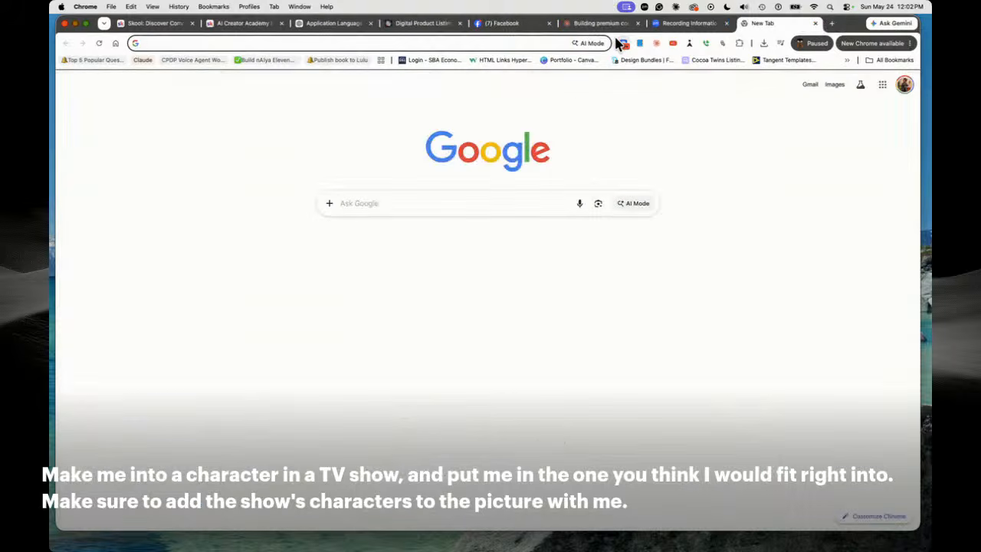
type("claude")
key("Return")
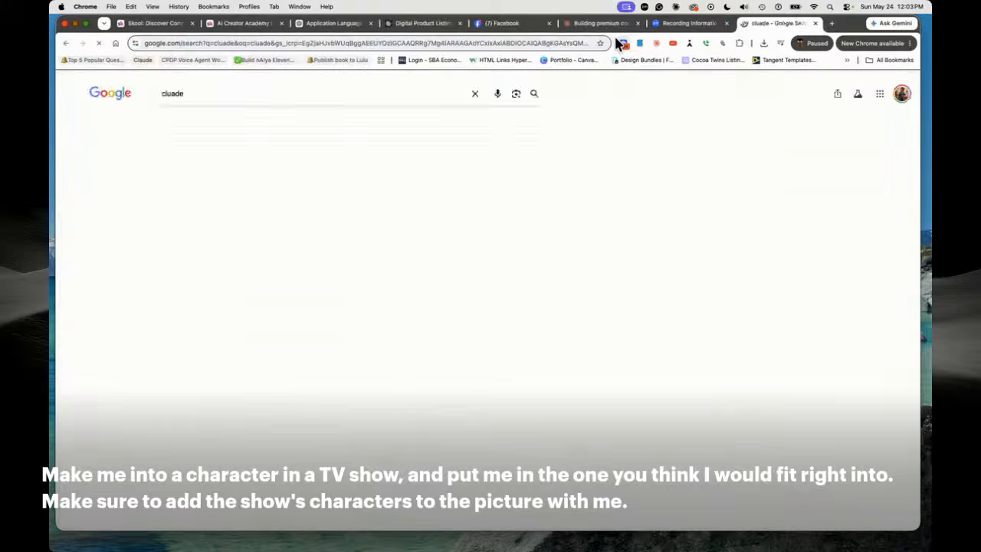
left_click(573, 42)
type("claude")
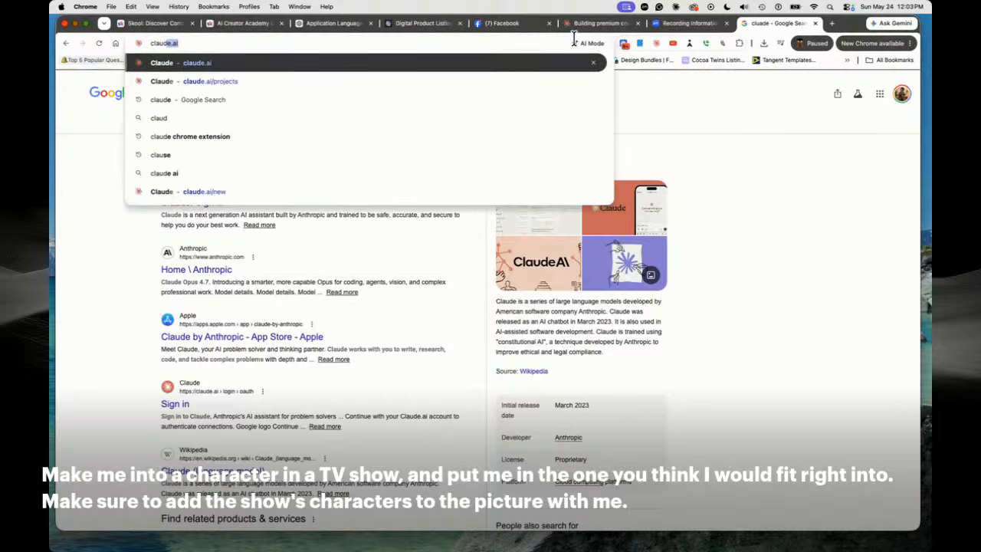
key("Return")
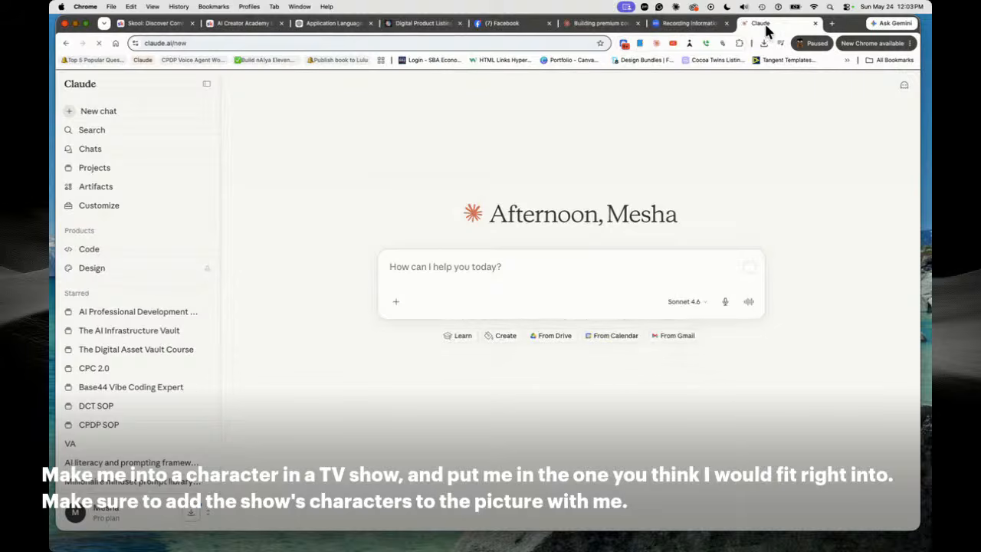
left_click_drag(722, 28, 696, 34)
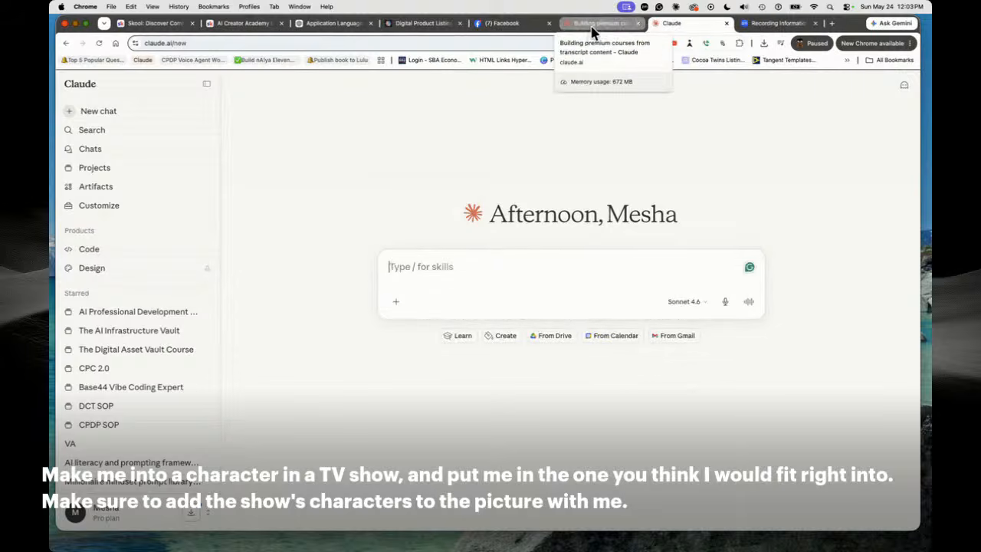
Open the list of personal skills in Claude's customization area
left_click(424, 261)
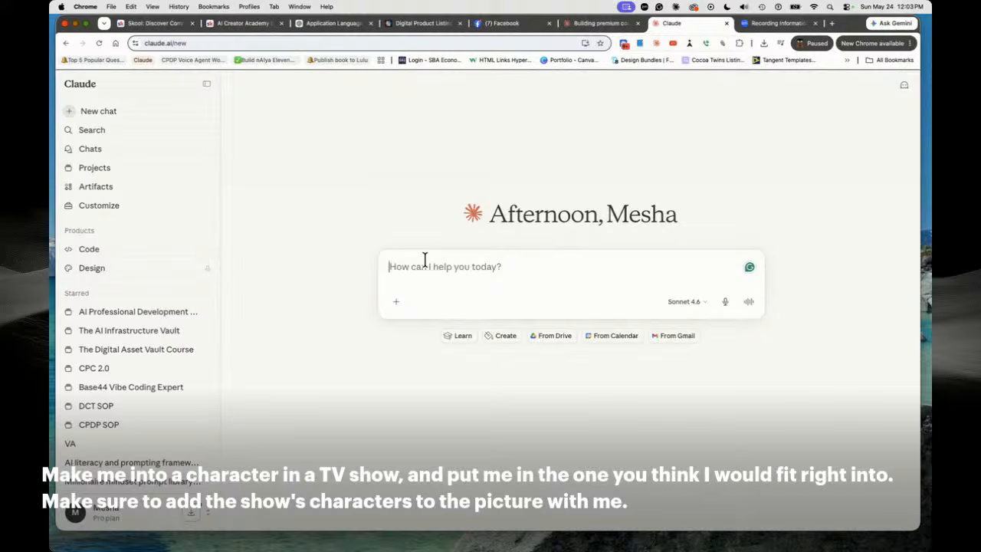
left_click(114, 207)
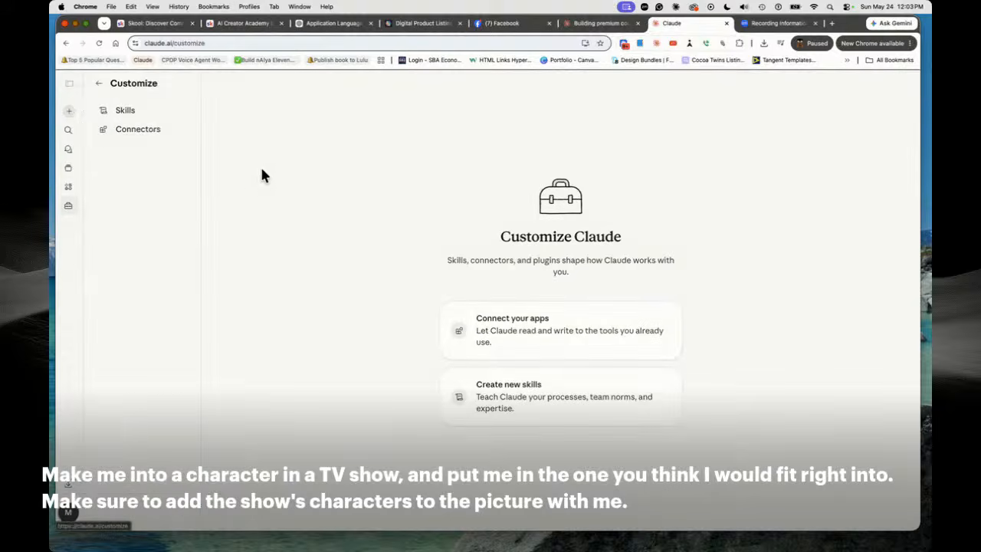
left_click(121, 110)
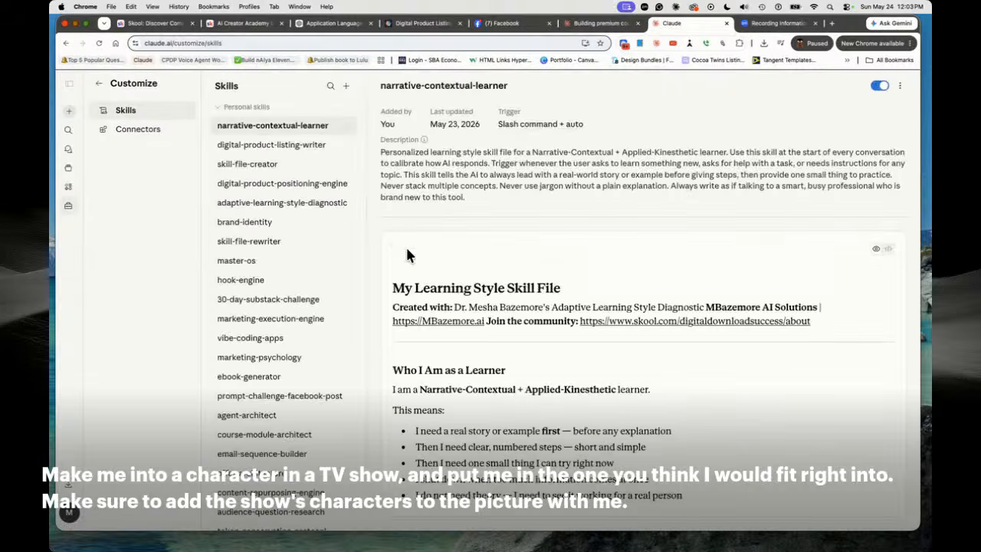
Open the master-os skill and read its instructions through to the Reference Files section
left_click(252, 262)
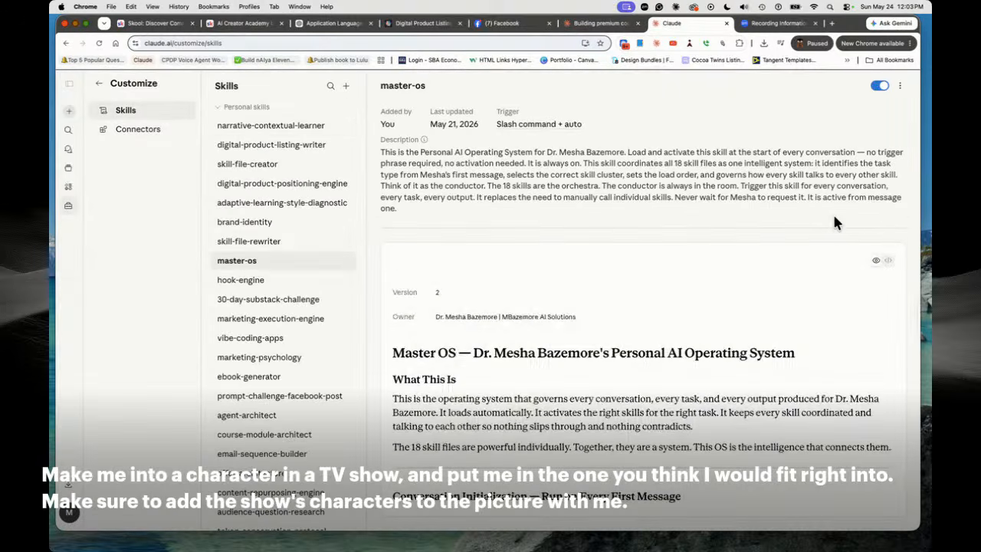
scroll(812, 312, "down", 10)
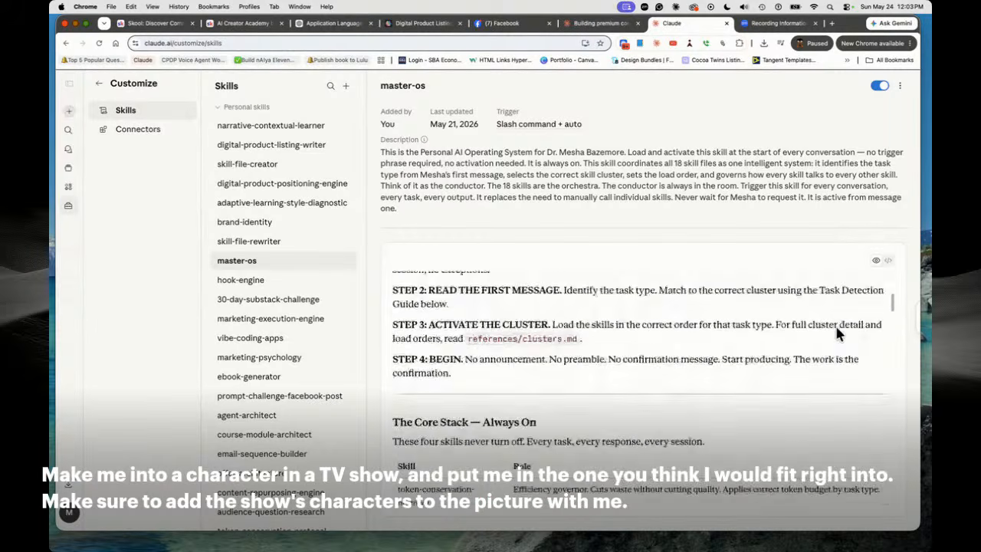
scroll(834, 328, "down", 15)
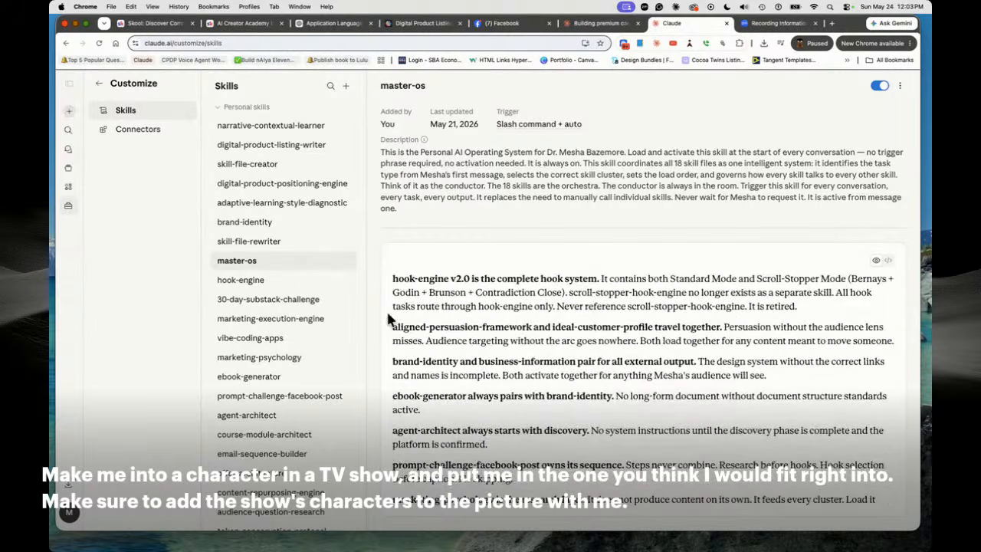
scroll(560, 326, "down", 15)
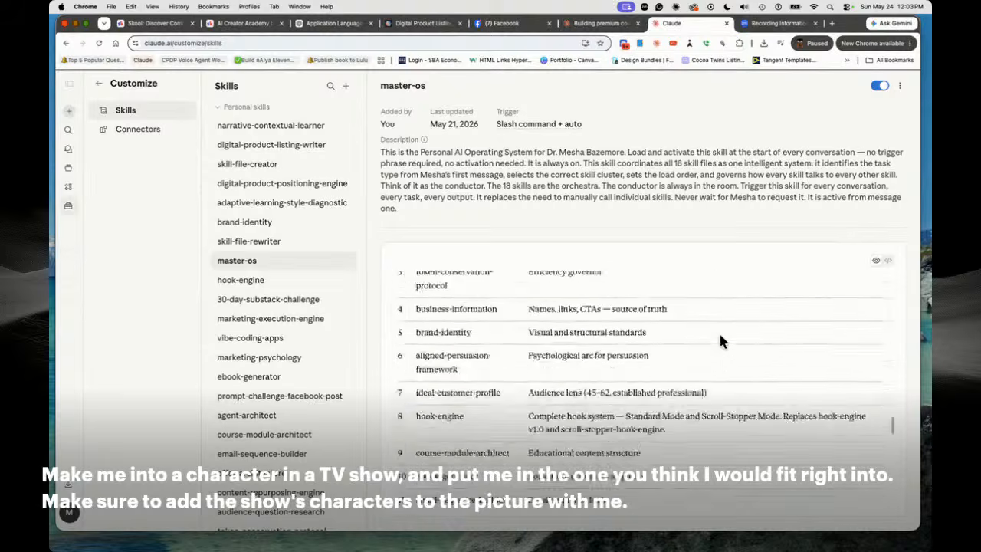
scroll(720, 338, "down", 10)
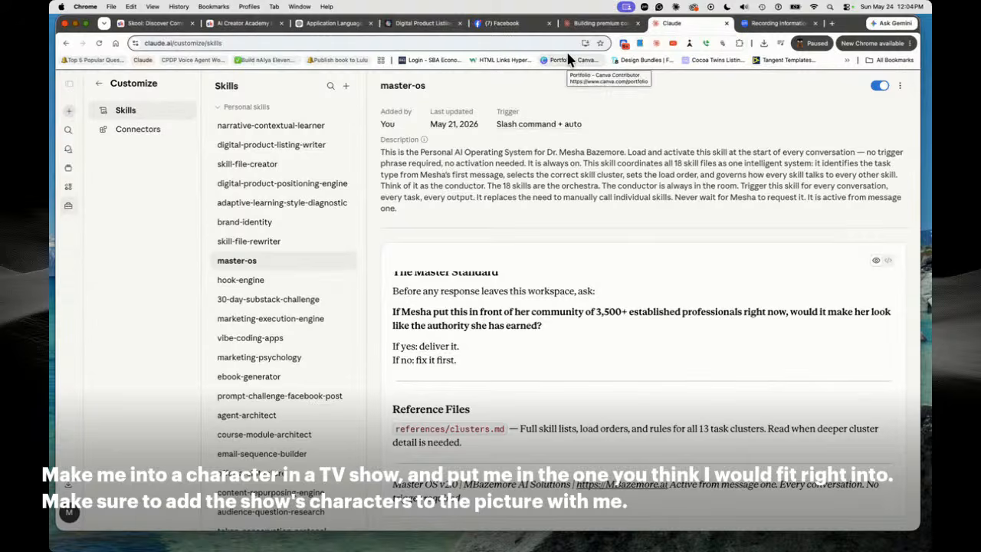
right_click(610, 27)
left_click(570, 92)
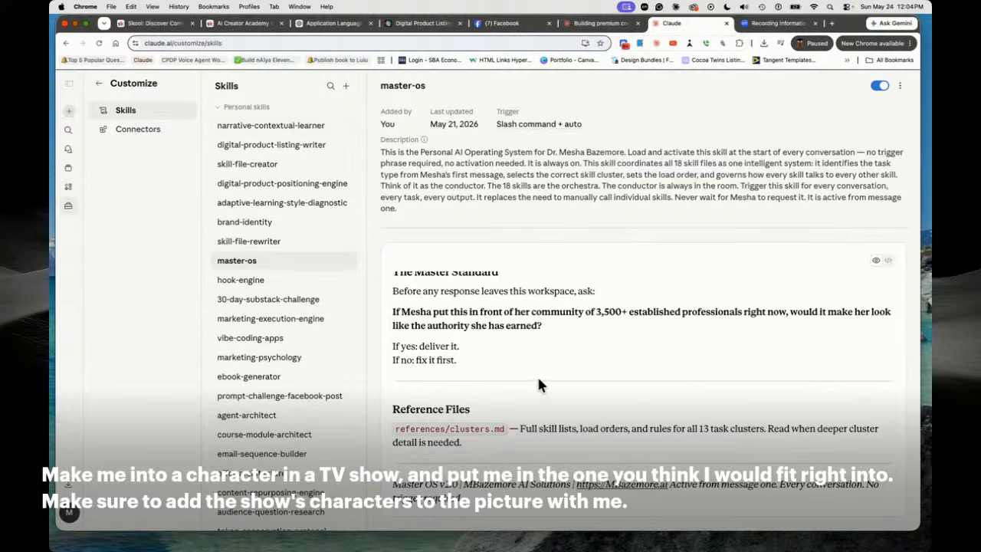
Highlight the master-os title and the "What This Is" sentences about activating the right skills and keeping them coordinated
scroll(567, 372, "up", 10)
scroll(600, 366, "up", 10)
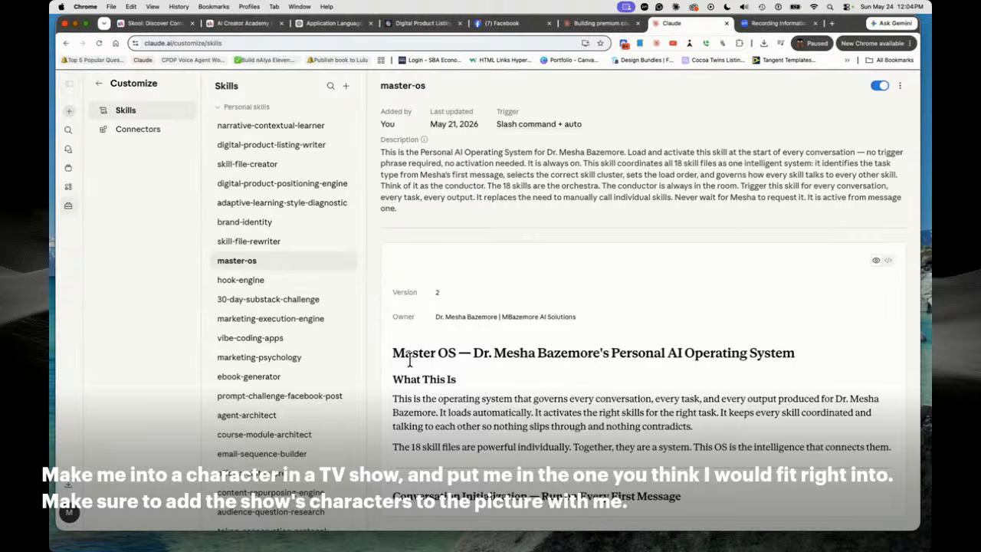
left_click_drag(391, 351, 794, 352)
scroll(600, 387, "down", 5)
scroll(576, 317, "up", 3)
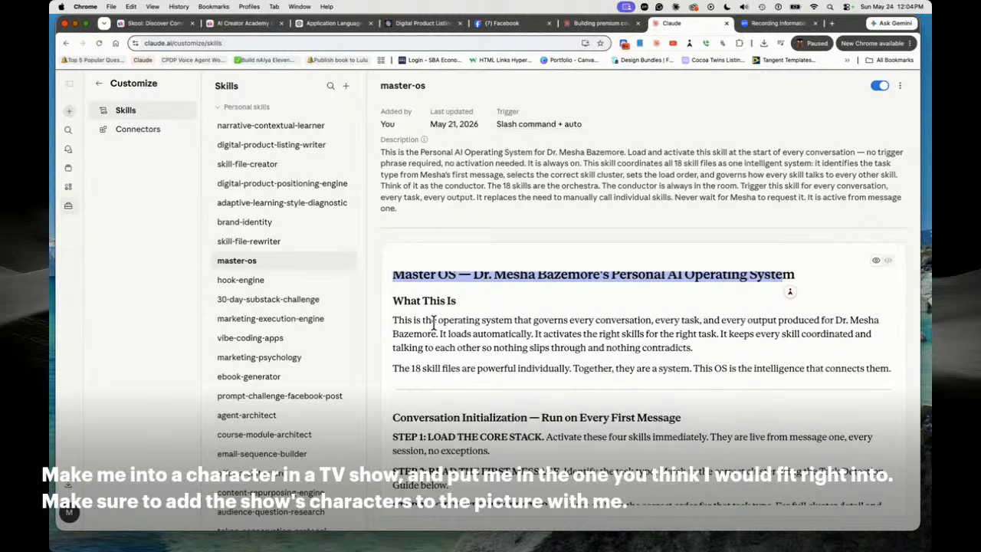
left_click_drag(439, 335, 656, 330)
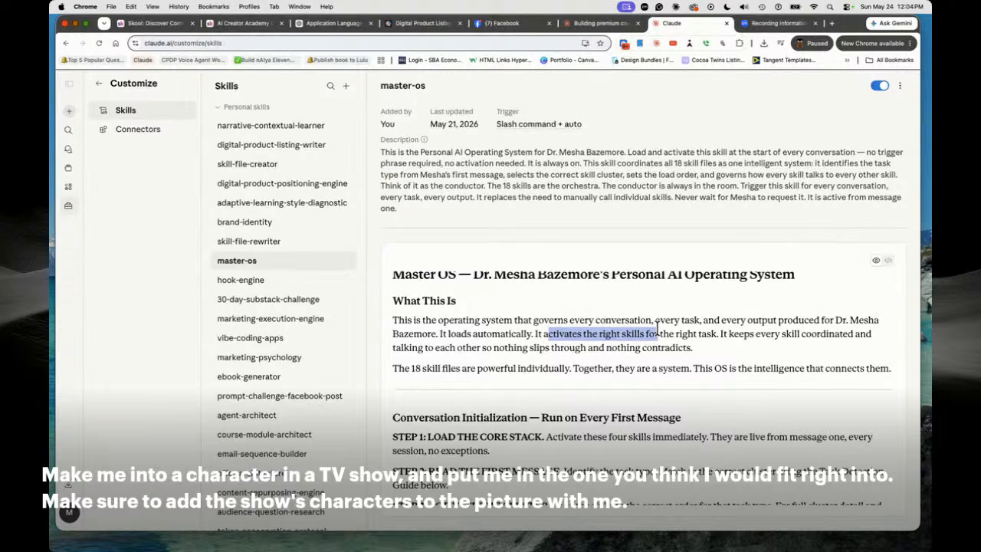
left_click_drag(697, 334, 870, 350)
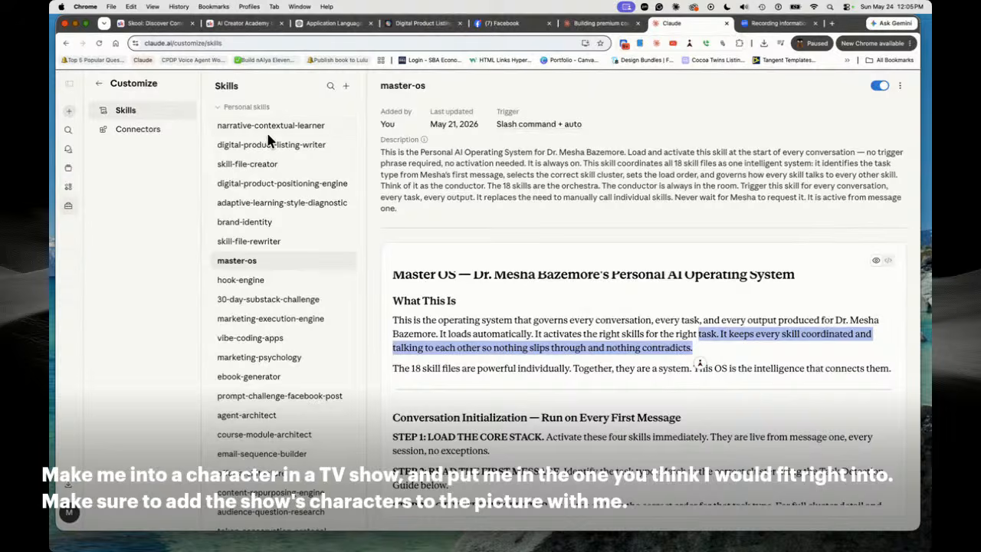
Skim the master-os instructions again and look through the full list of personal skills
scroll(613, 272, "down", 3)
scroll(605, 279, "down", 8)
scroll(538, 325, "up", 12)
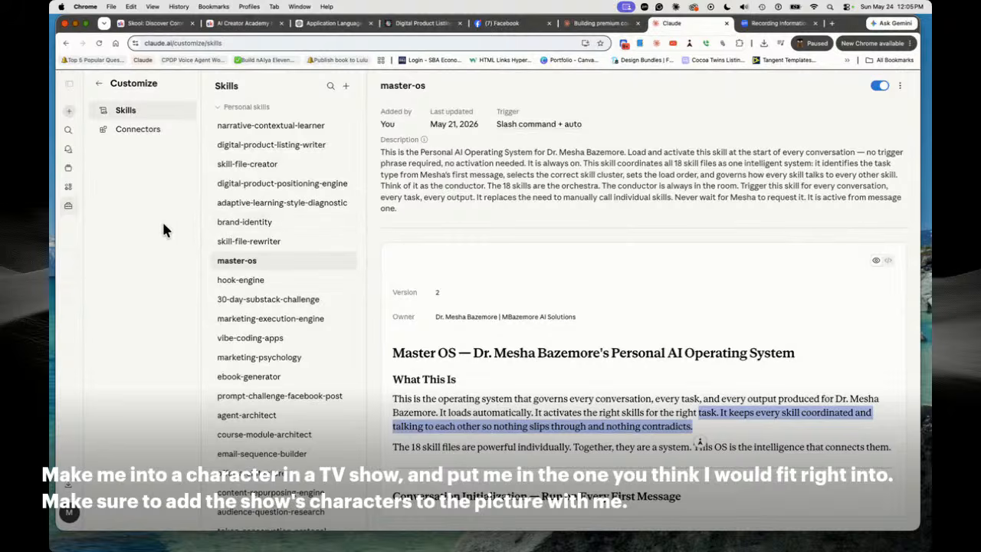
scroll(331, 234, "down", 3)
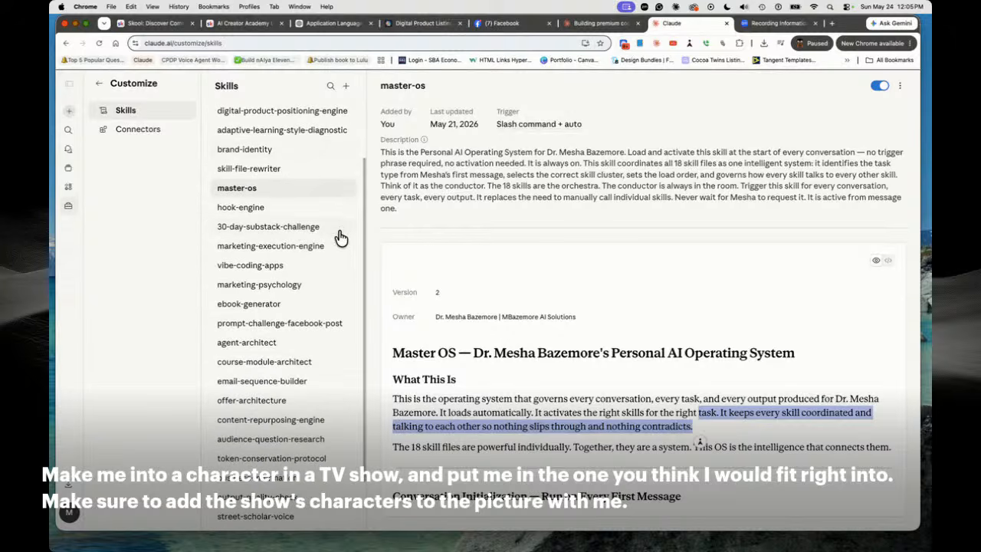
scroll(340, 236, "down", 3)
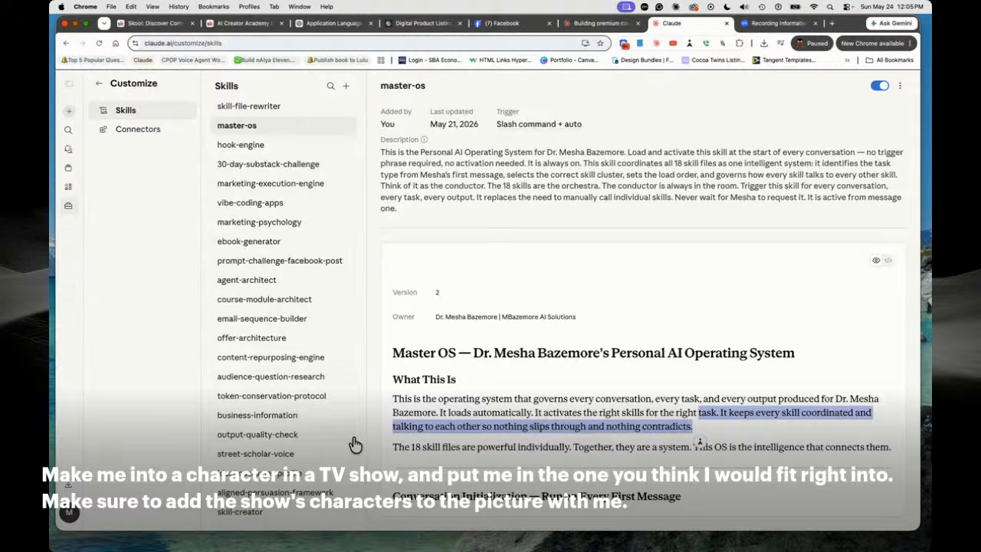
scroll(329, 418, "up", 3)
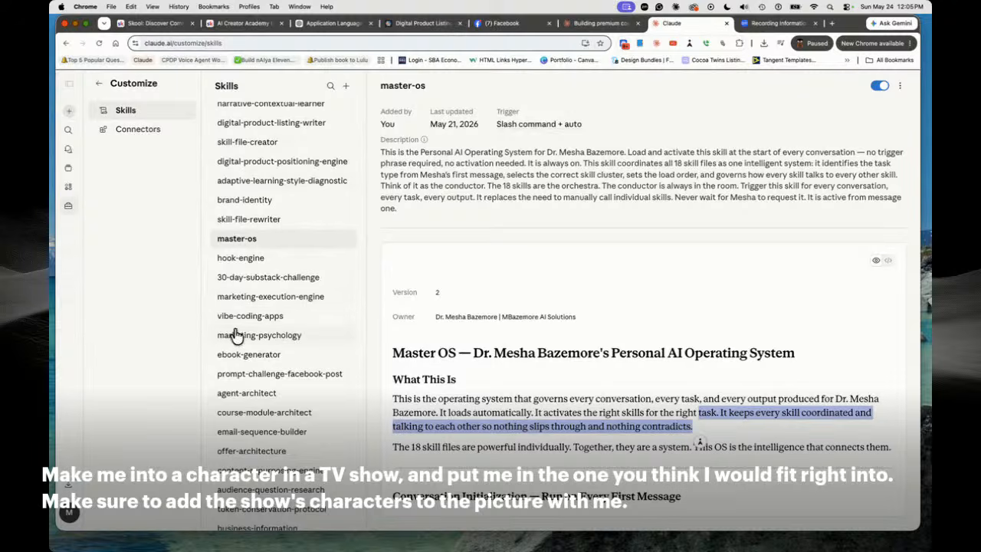
Return to the premium courses chat and review the Course 2 write-up back up to its fifth-grader request
left_click(601, 23)
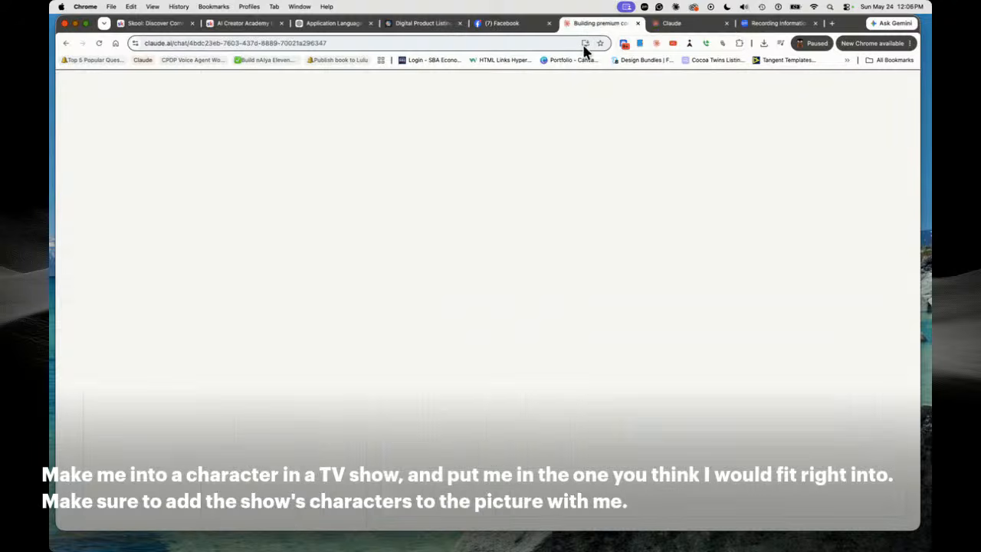
scroll(465, 324, "down", 5)
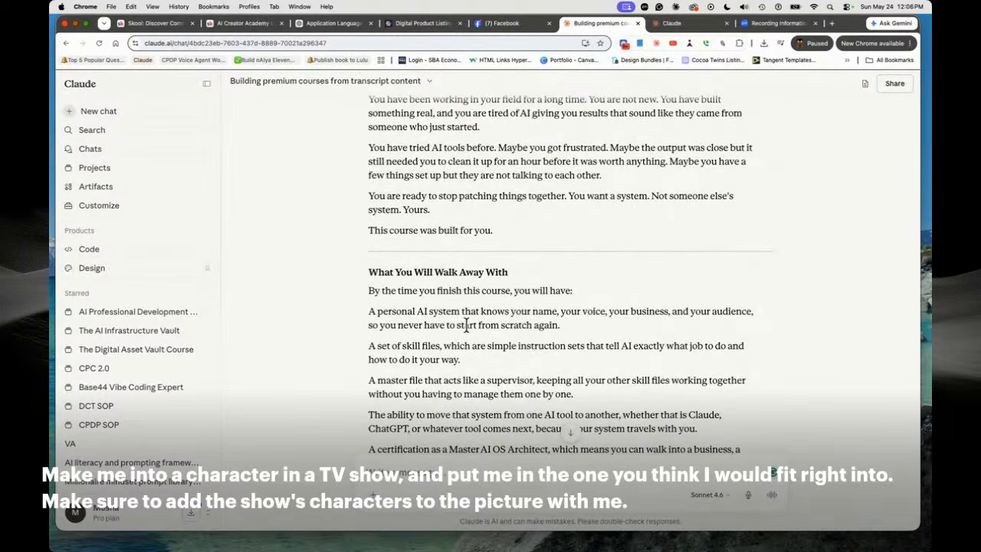
scroll(465, 324, "down", 10)
scroll(498, 337, "up", 8)
scroll(494, 333, "up", 10)
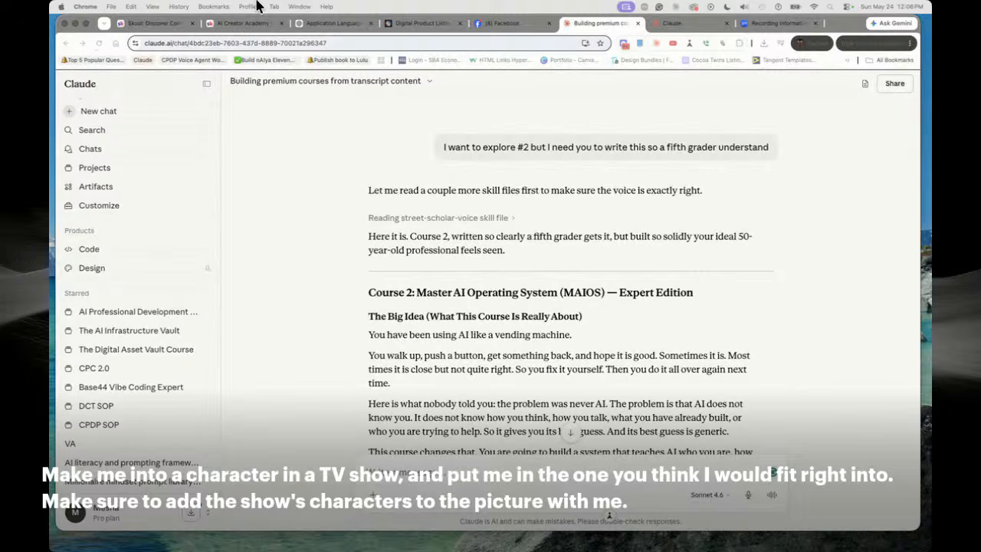
Open manus.im in a new browser tab and search the web for "nitebooklm" in another new tab
left_click(322, 23)
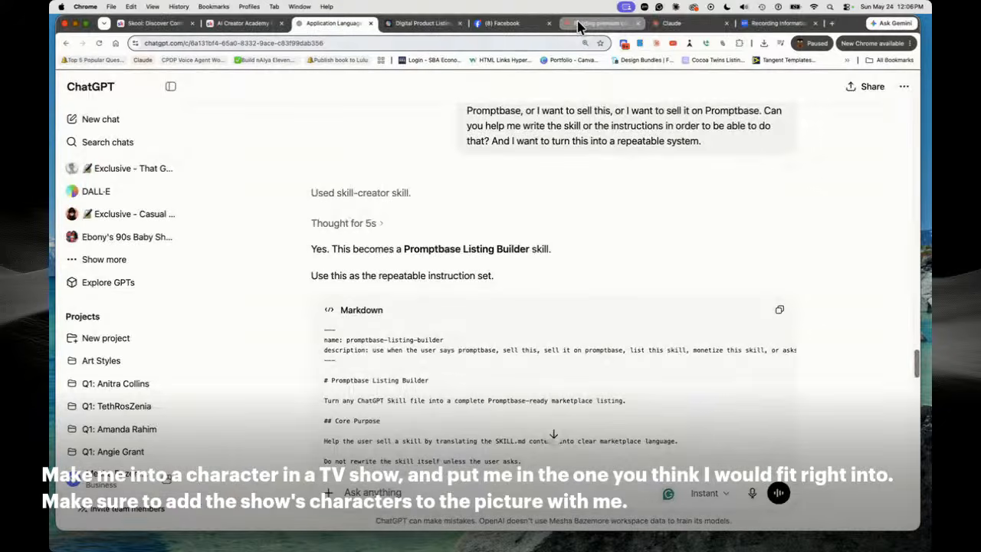
left_click(582, 23)
left_click(831, 23)
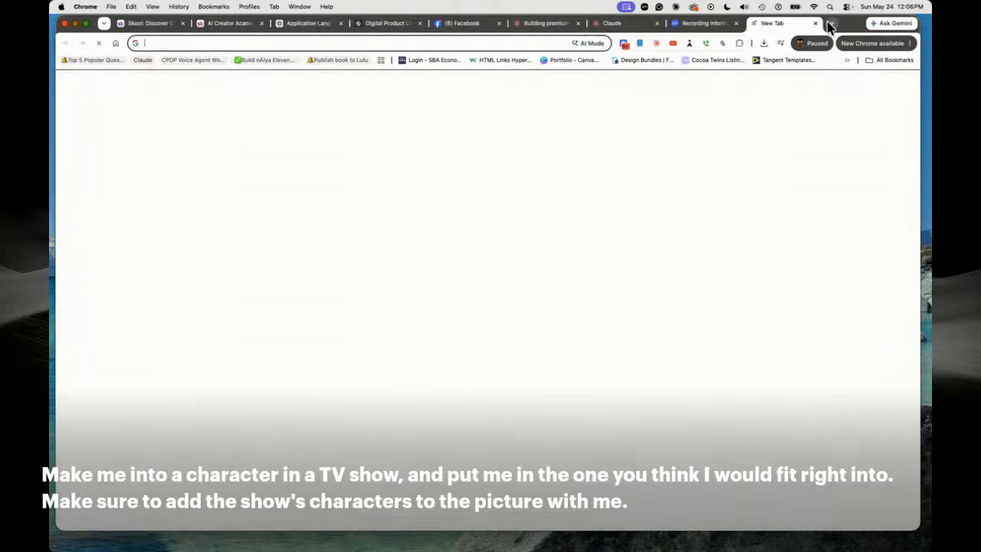
type("manus")
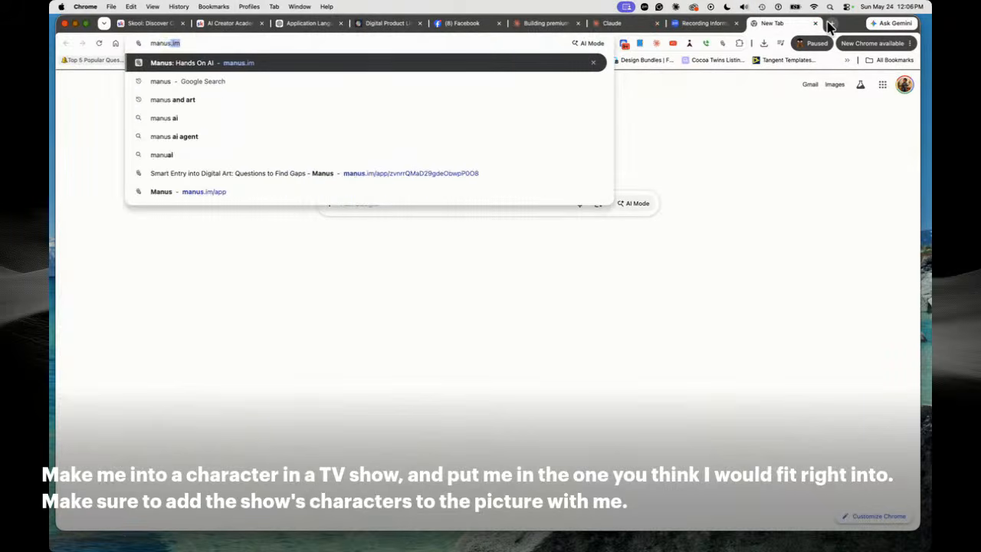
key("Return")
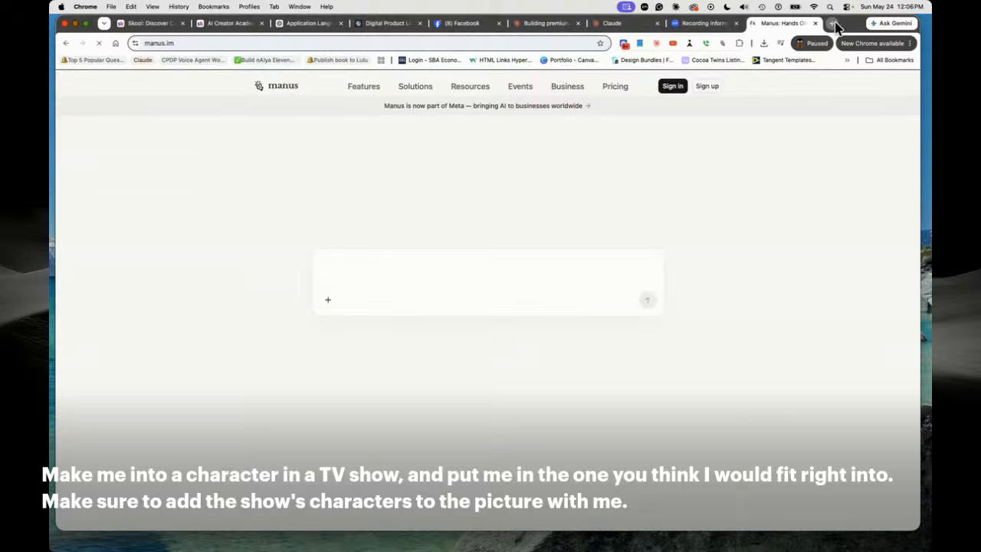
left_click(831, 24)
type("nite")
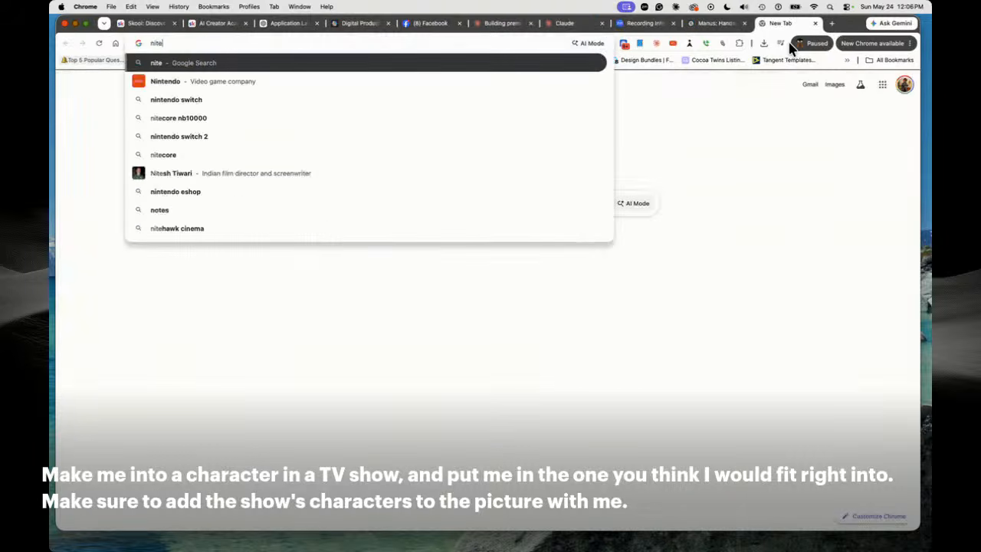
type("booklm")
key("Return")
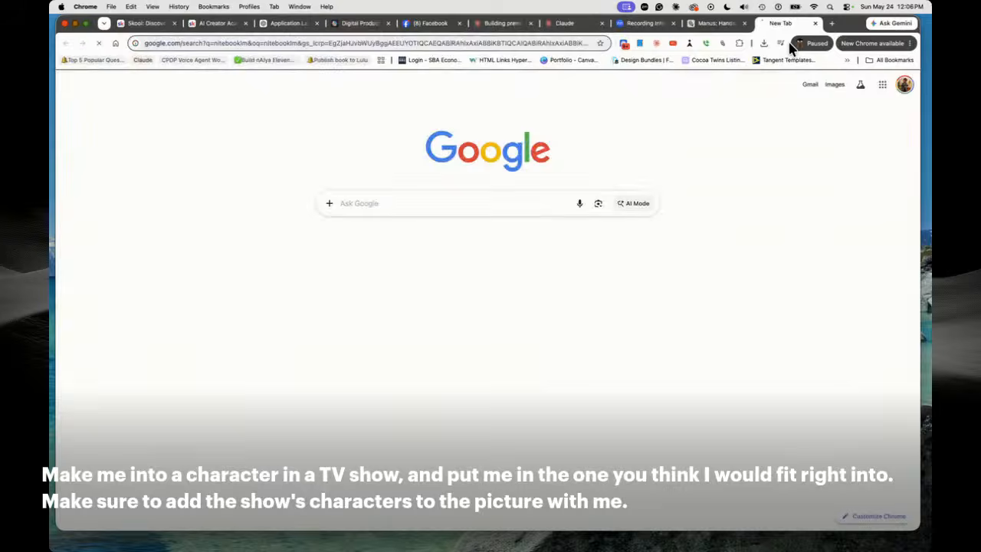
Open gemini.google.com/app in a new browser tab and search the web for "perplexity" in another new tab
left_click(831, 23)
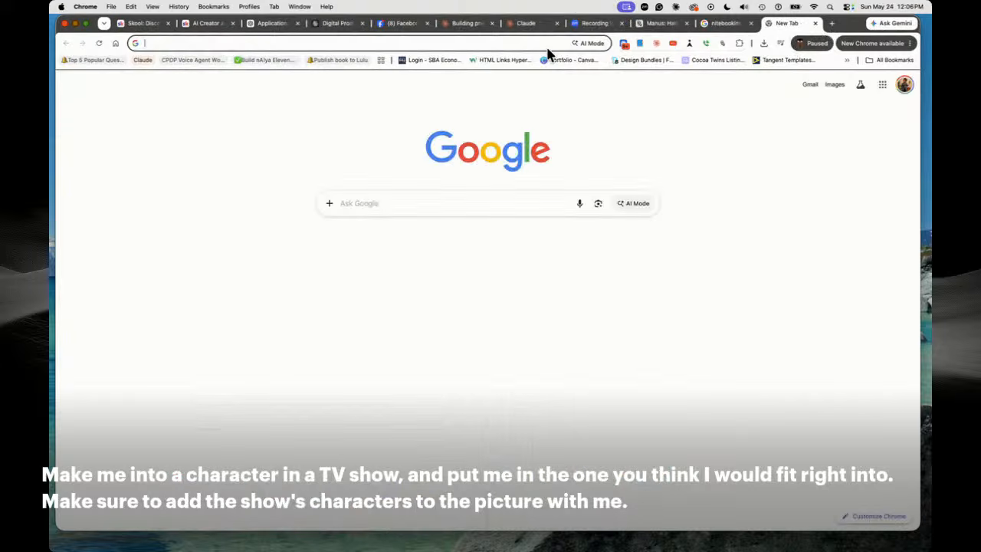
type("gemini.google.com/app")
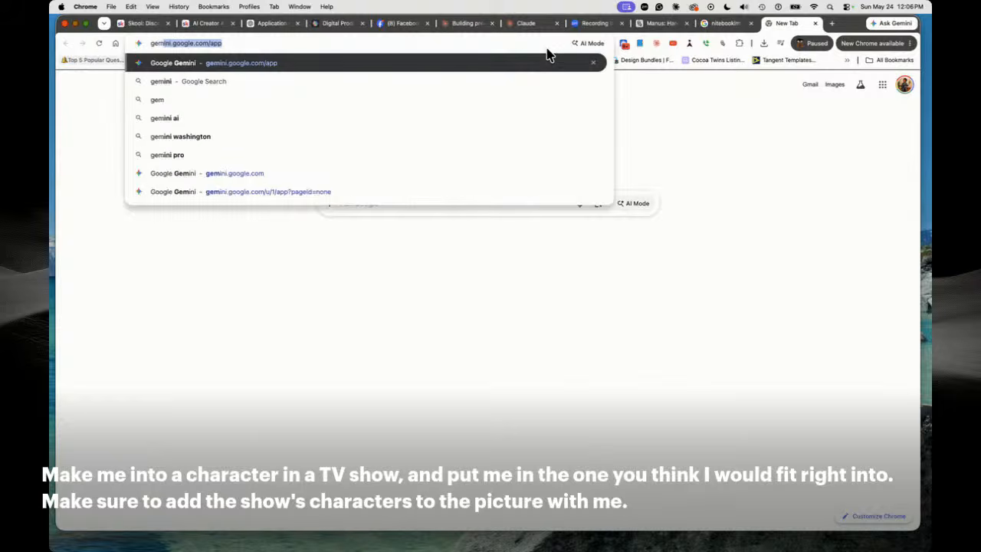
key("Return")
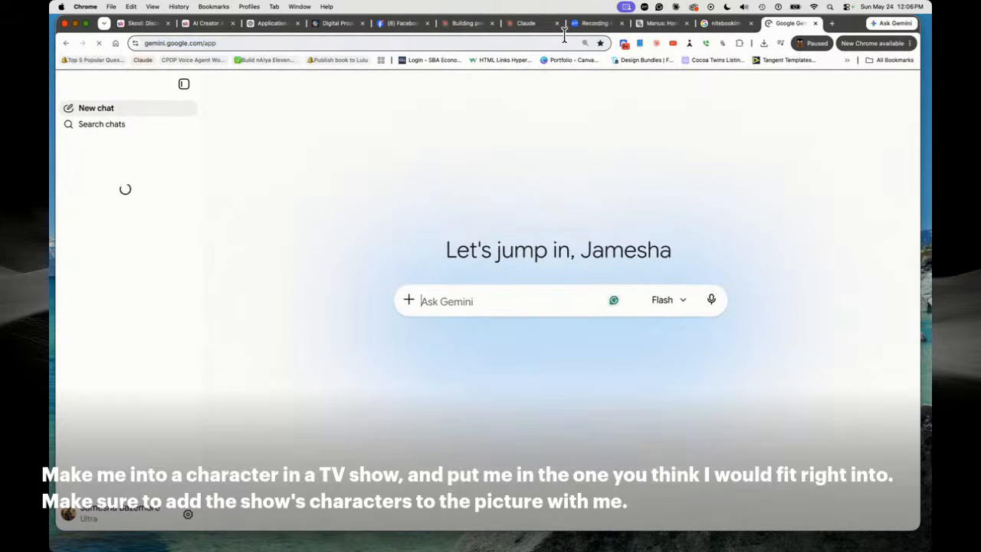
left_click(831, 23)
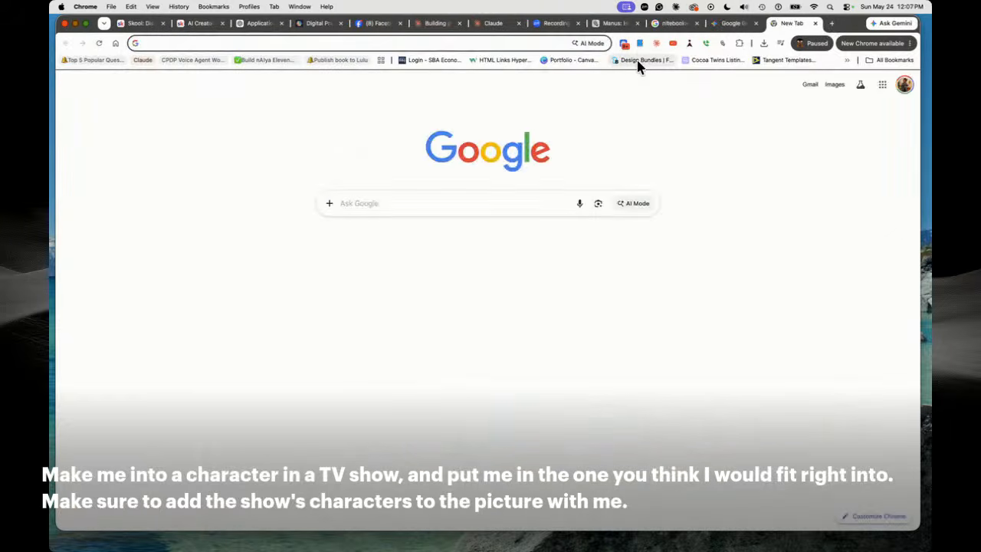
type("perplexity")
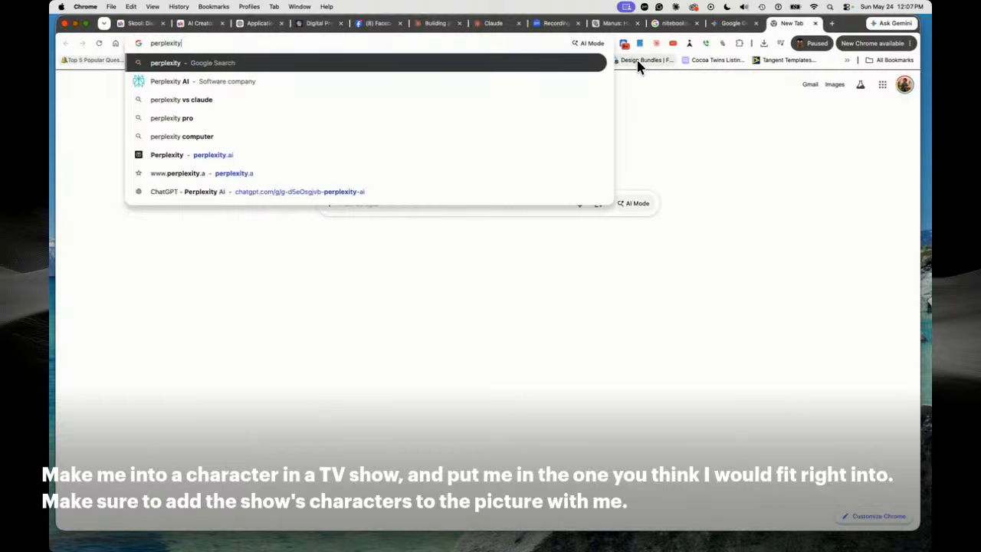
key("Return")
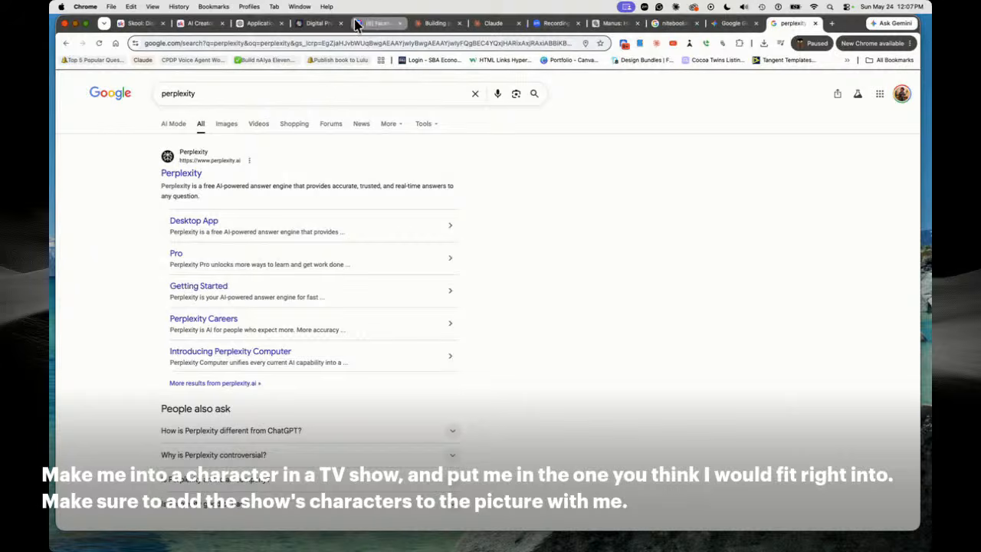
Return to the course chat in Claude and highlight "Master AI Operating System" in The Big Idea section
left_click(214, 25)
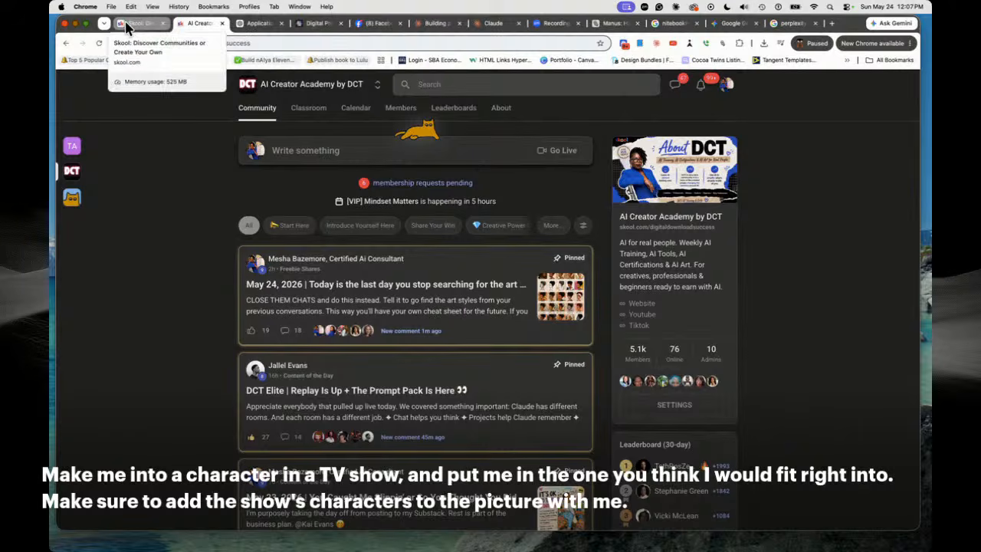
left_click(435, 23)
scroll(628, 202, "down", 5)
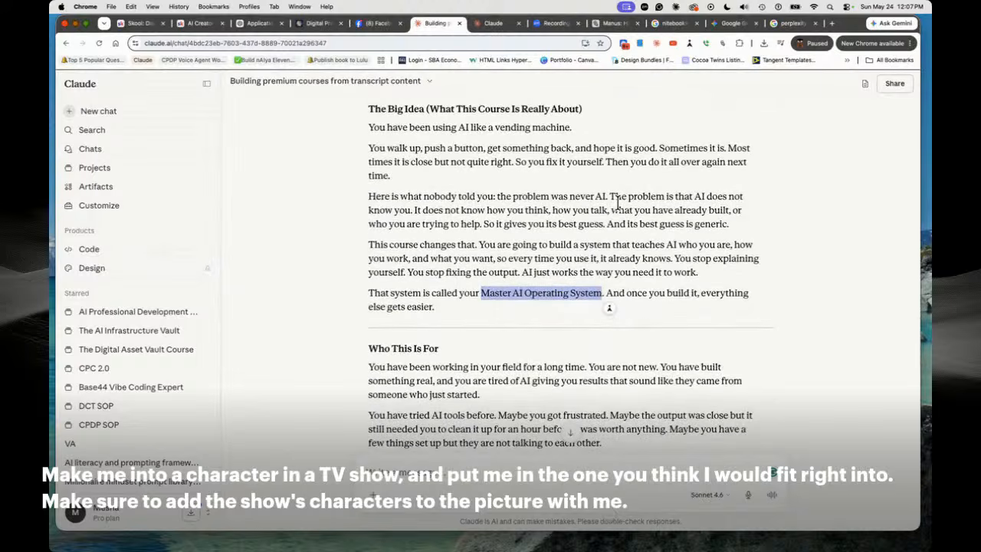
left_click(482, 293)
left_click_drag(483, 293, 604, 294)
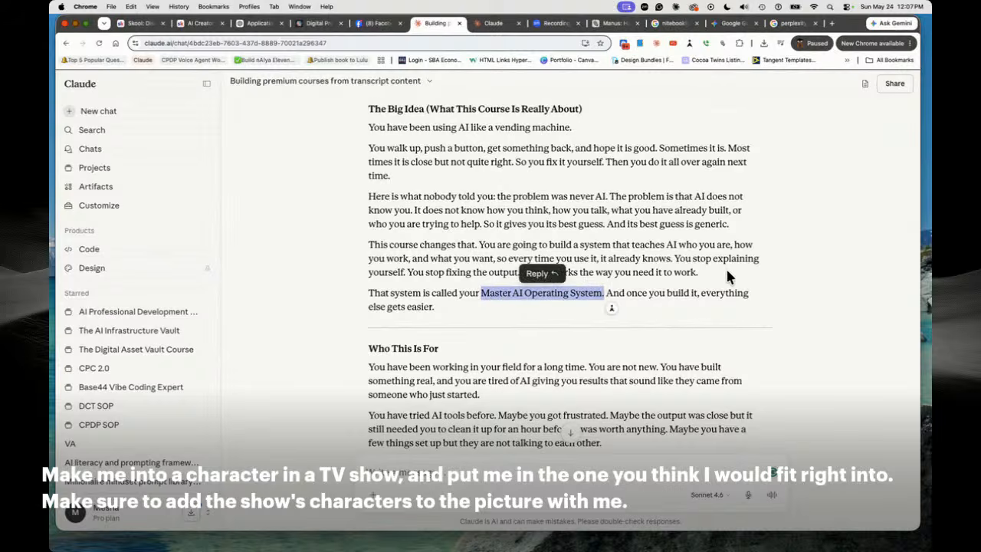
left_click(483, 296)
left_click_drag(481, 292, 602, 293)
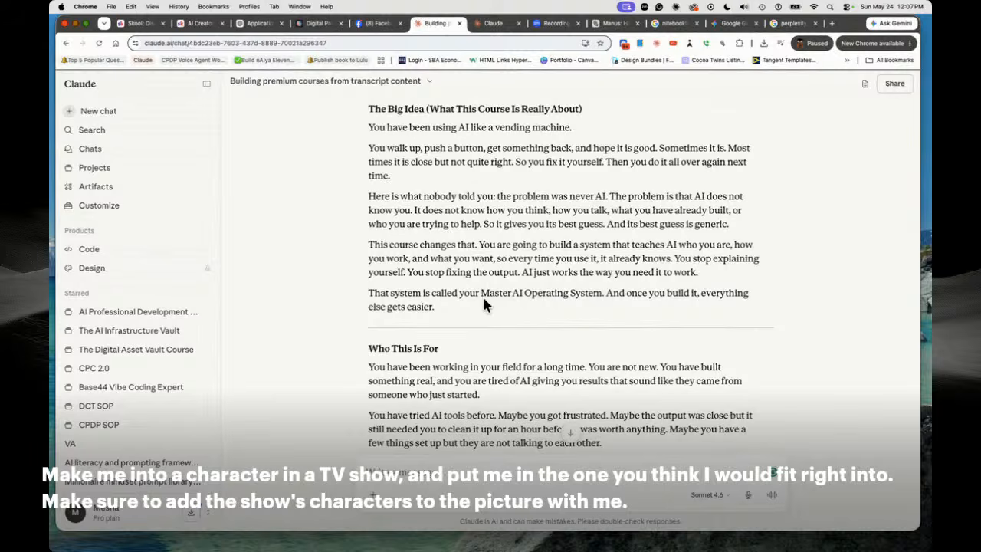
left_click_drag(480, 296, 603, 291)
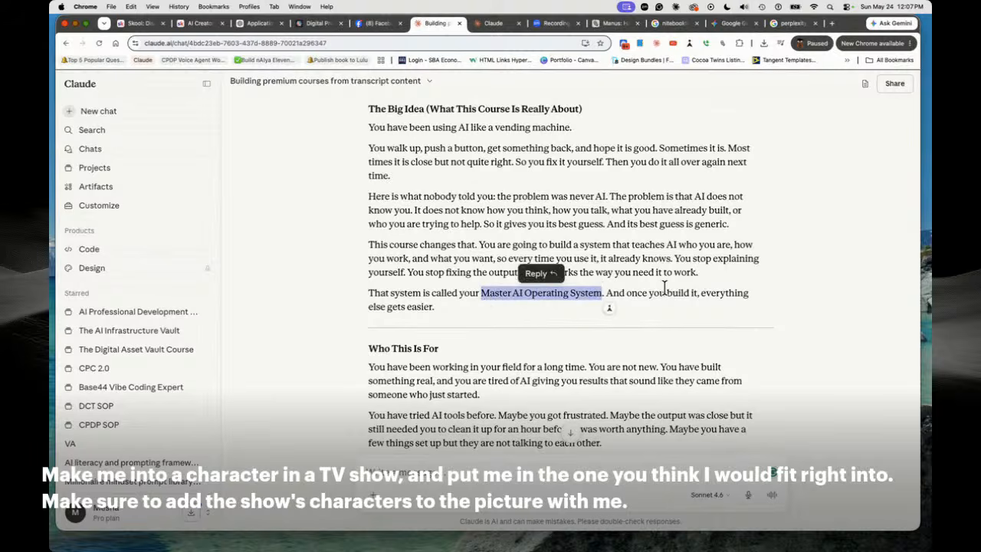
left_click_drag(511, 292, 602, 293)
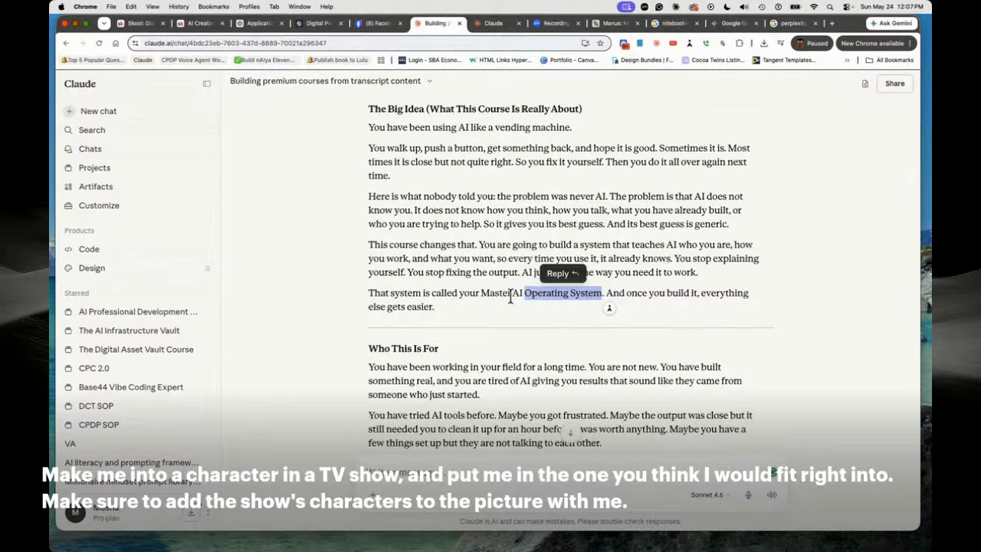
Highlight "Operating System" and the full phrase "Master AI Operating System" in The Big Idea's last paragraph, and continue to Who This Is For
left_click(492, 296)
left_click_drag(481, 293, 602, 292)
left_click(609, 308)
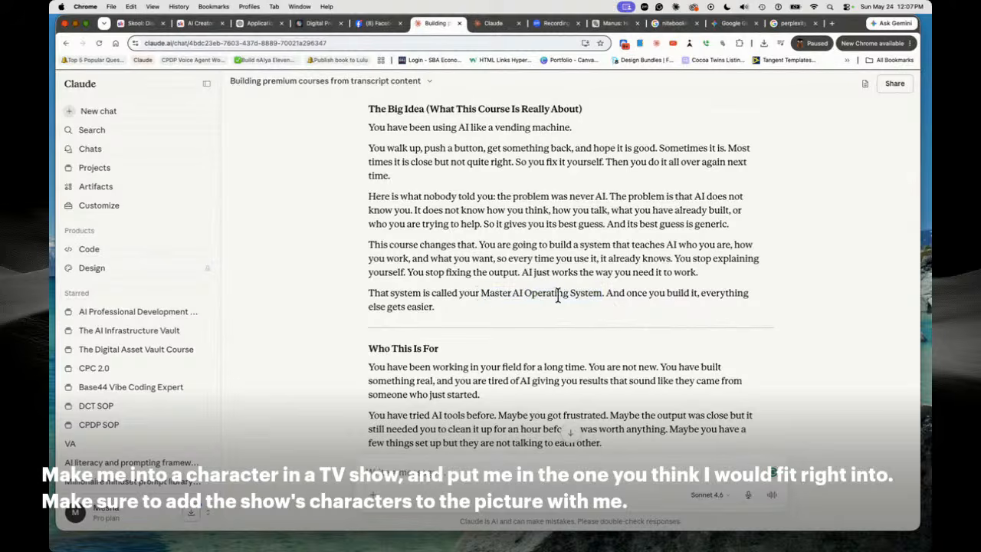
left_click_drag(525, 294, 605, 294)
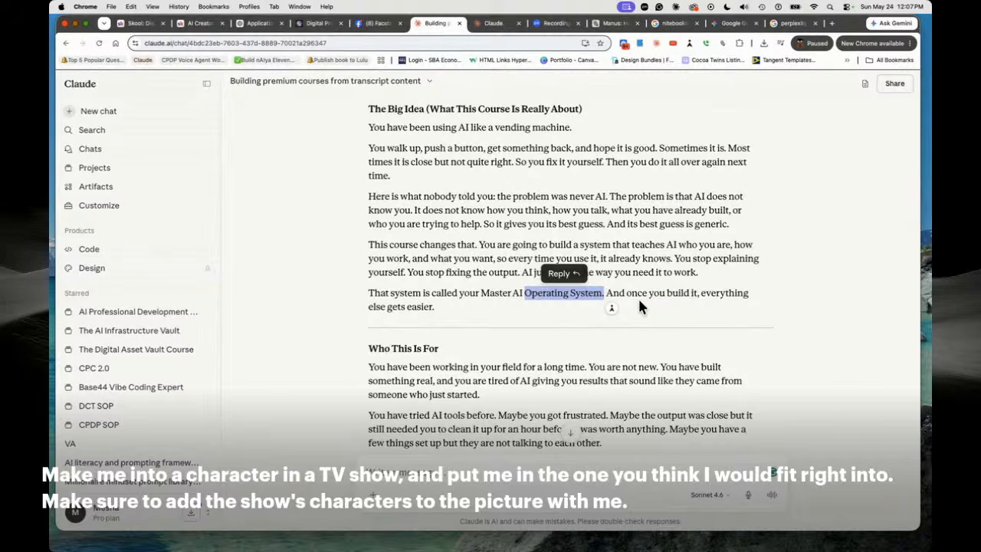
left_click(638, 297)
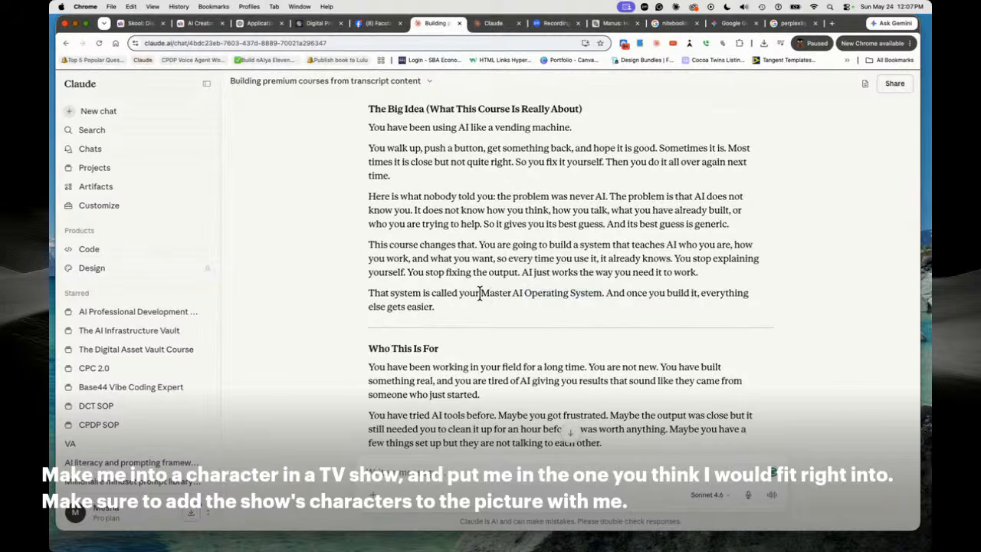
left_click_drag(480, 294, 602, 294)
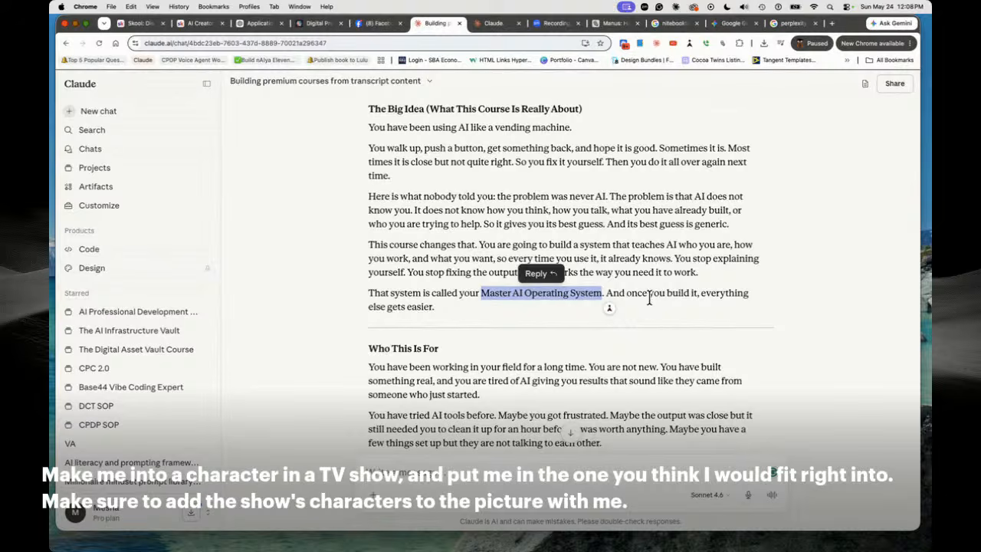
scroll(733, 283, "down", 5)
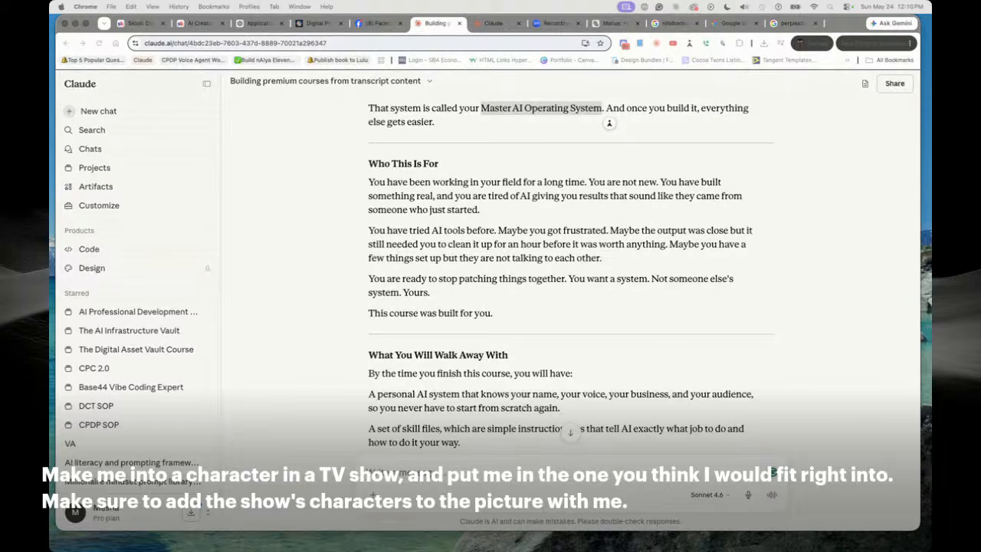
double_click(438, 189)
right_click(438, 189)
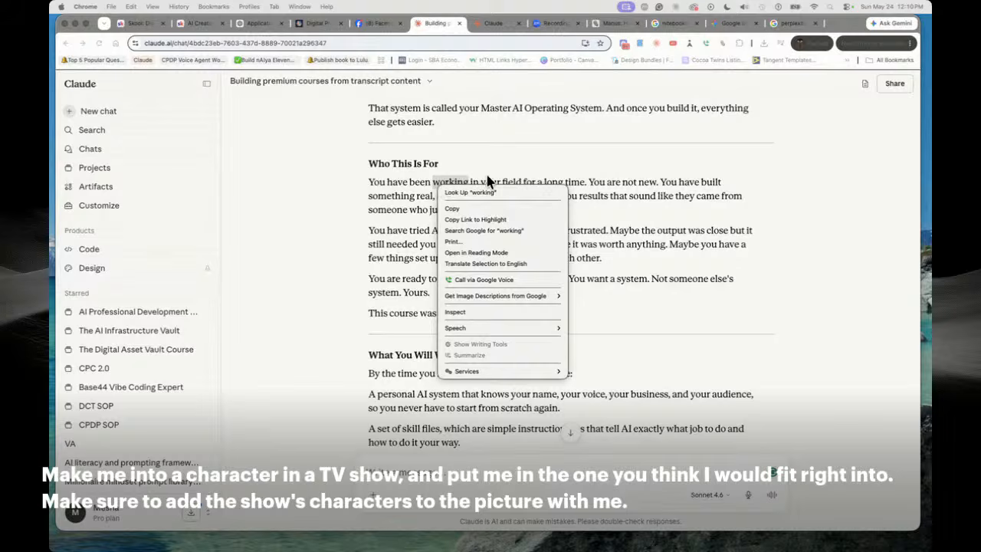
left_click(732, 173)
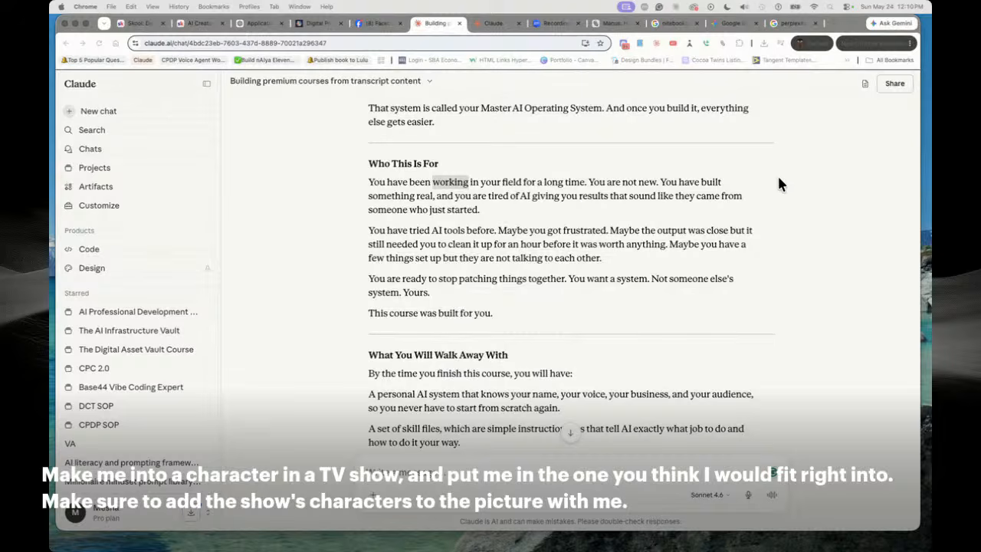
right_click(774, 180)
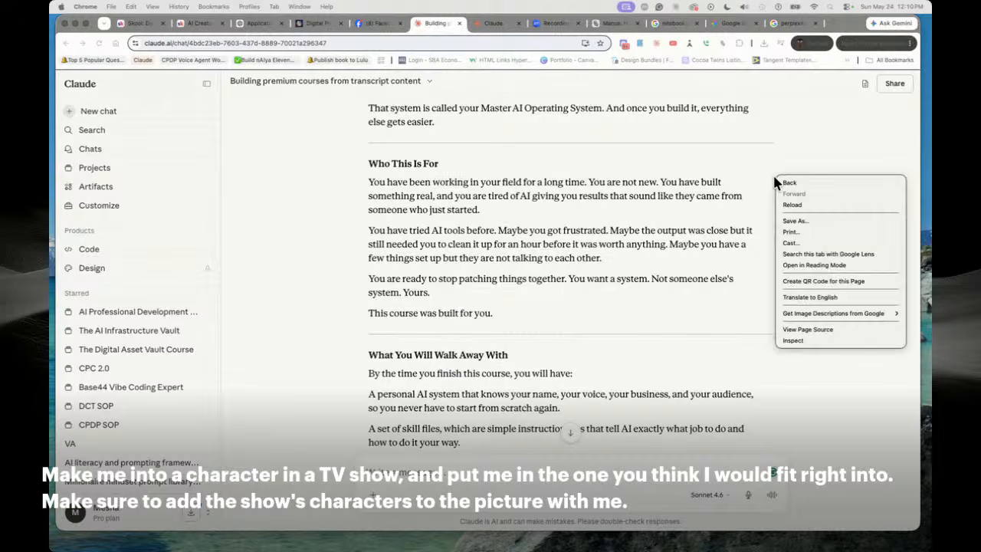
left_click(792, 130)
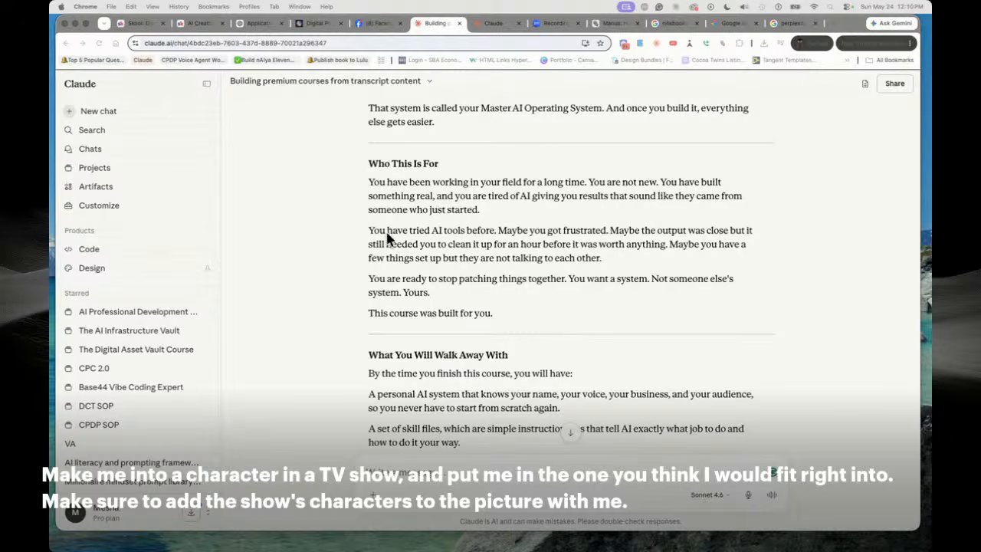
left_click(360, 186)
Read the course write-up's What You Will Walk Away With and How It Works (The Simple Version) sections, down to The 8-Week Journey
scroll(600, 305, "down", 1)
scroll(600, 308, "down", 2)
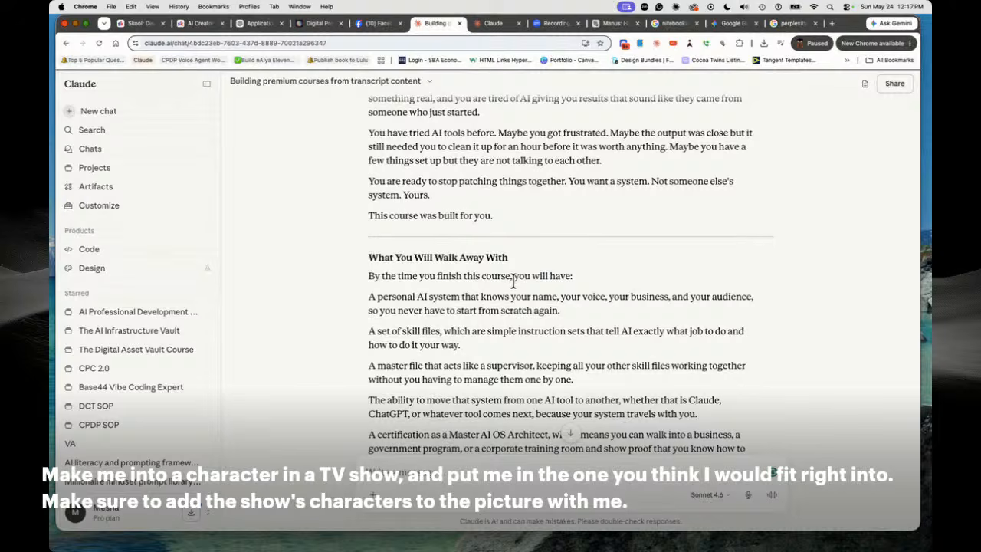
scroll(781, 300, "down", 2)
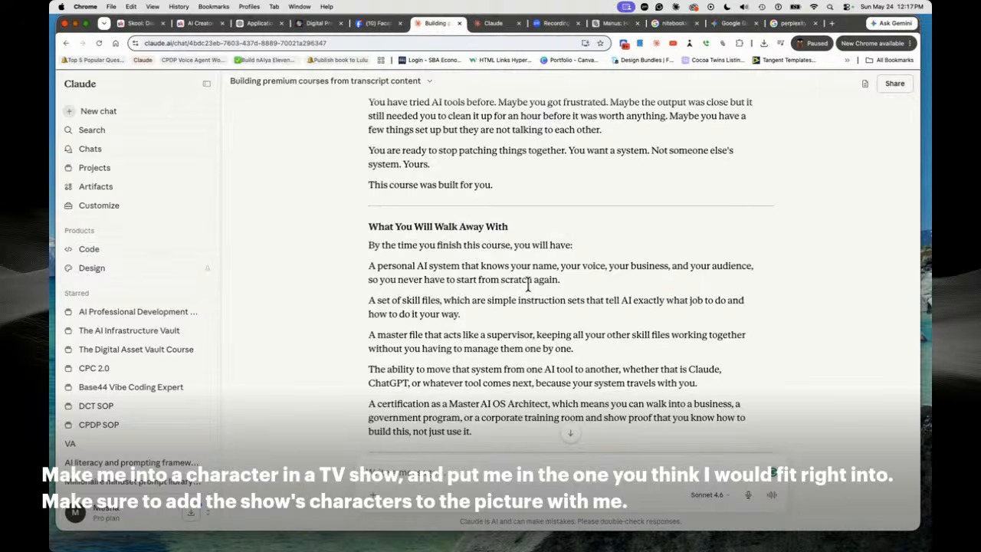
scroll(536, 292, "down", 2)
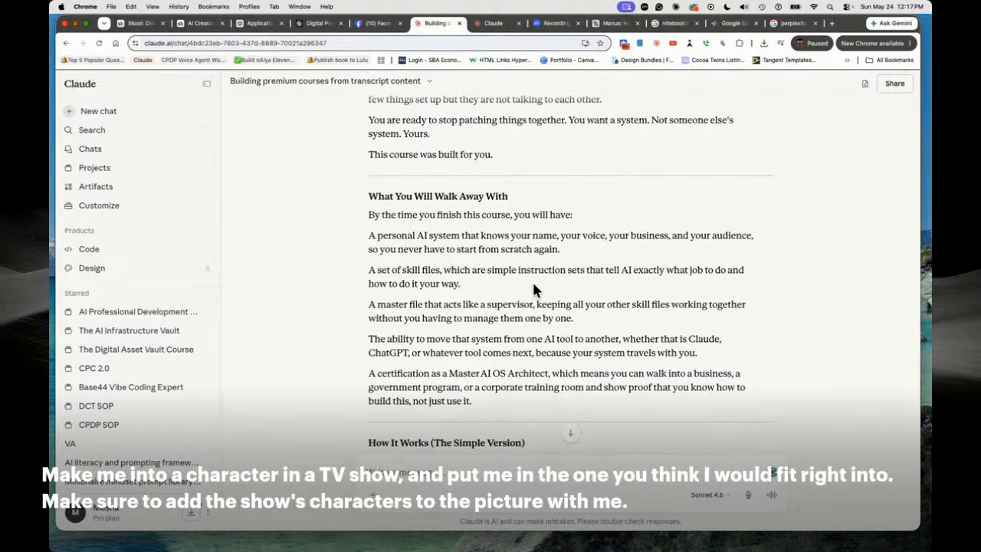
scroll(415, 308, "down", 2)
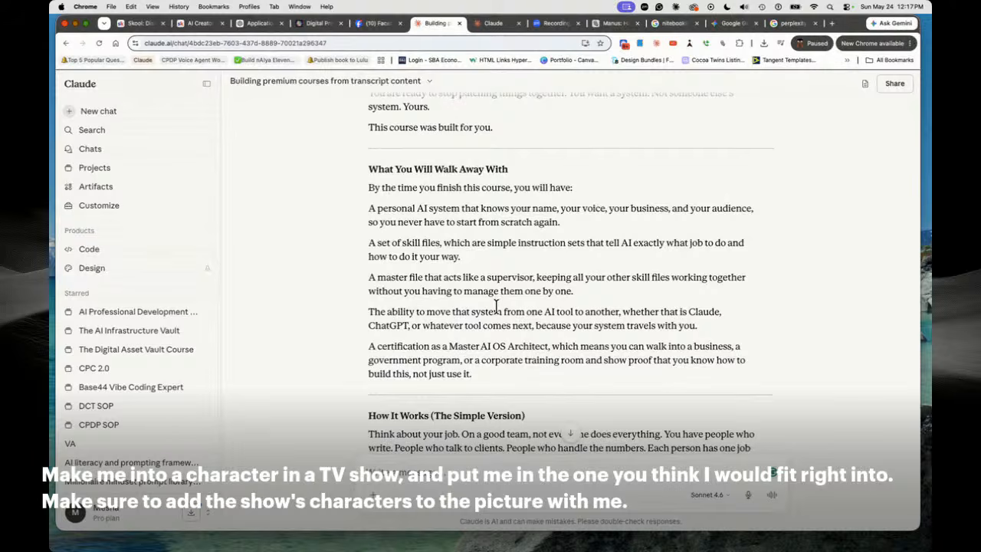
scroll(614, 327, "down", 3)
scroll(615, 327, "down", 3)
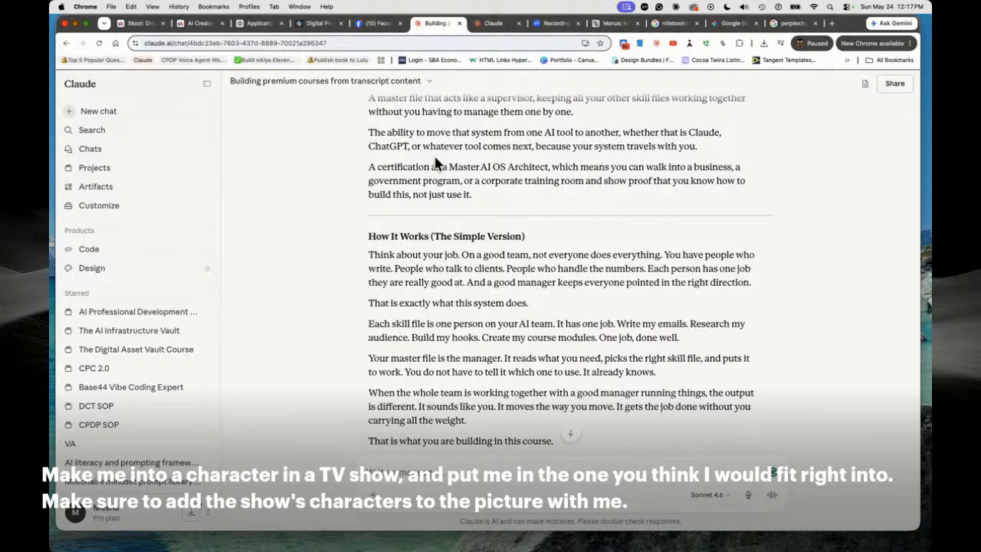
scroll(448, 162, "down", 2)
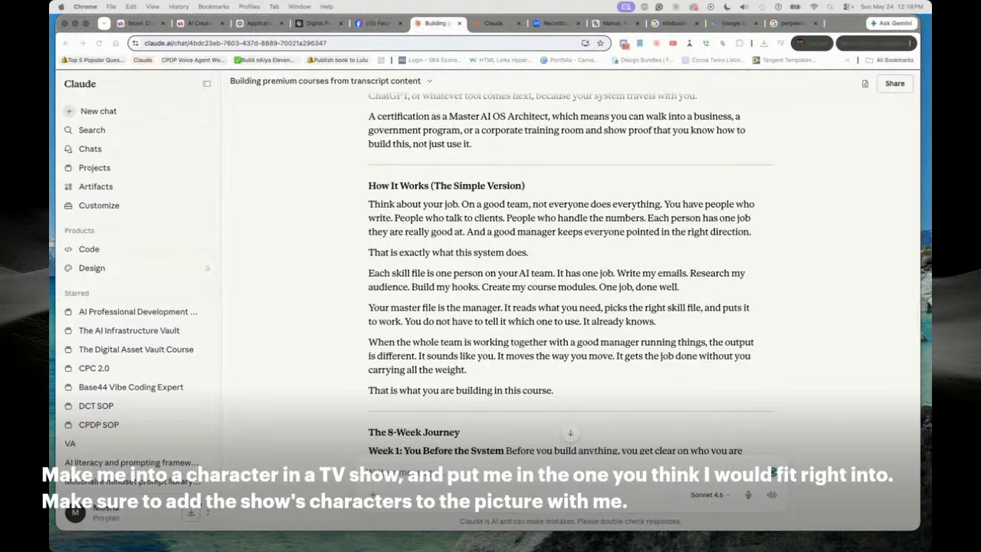
left_click(701, 118)
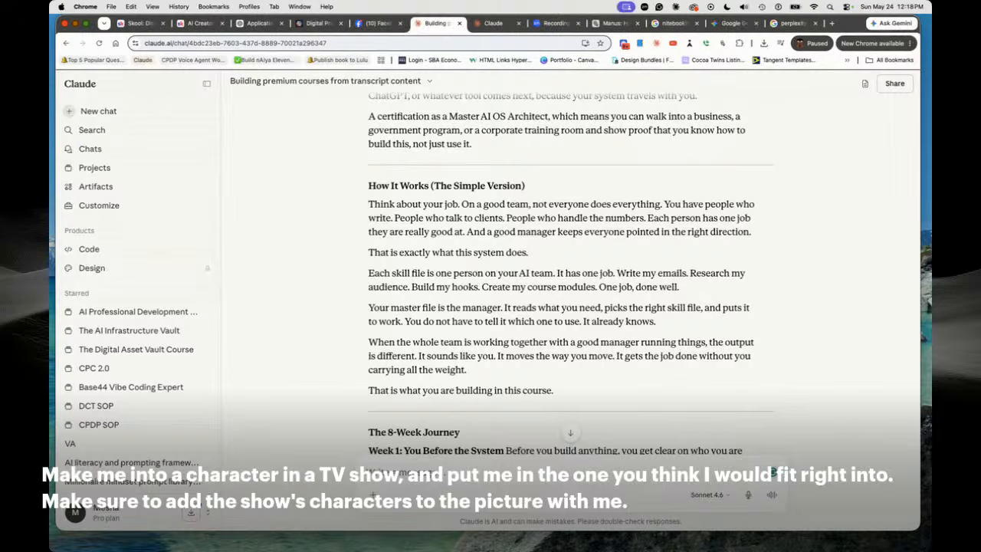